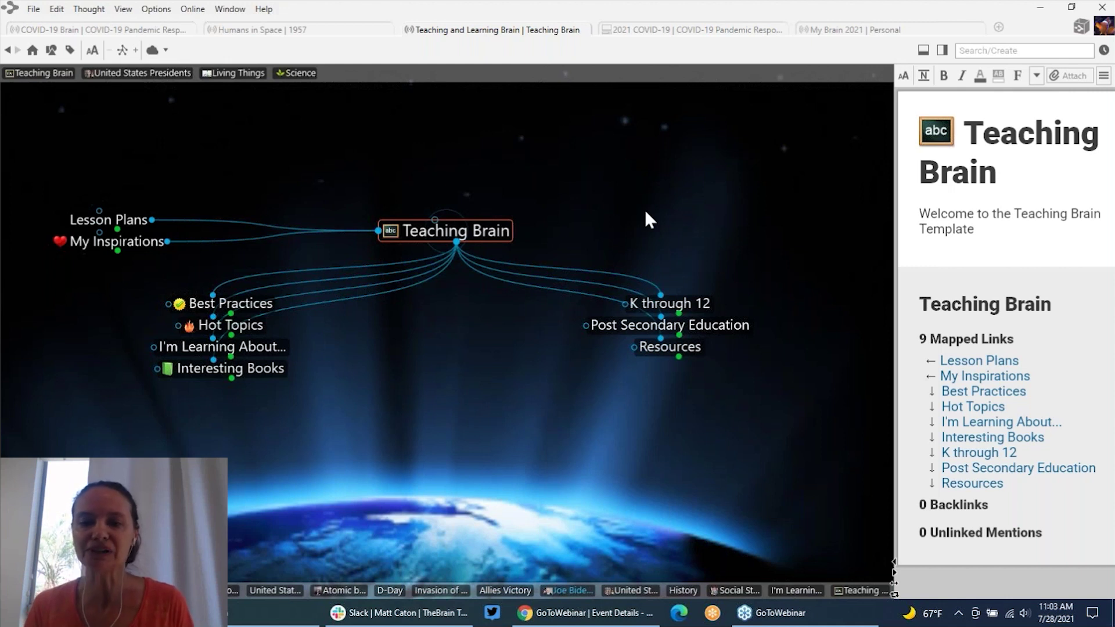
Navigate through I'm Learning About... and Science to the Physics thought, placing the content area below the thought map on the way
{"action": "left_click", "coordinate": [272, 346]}
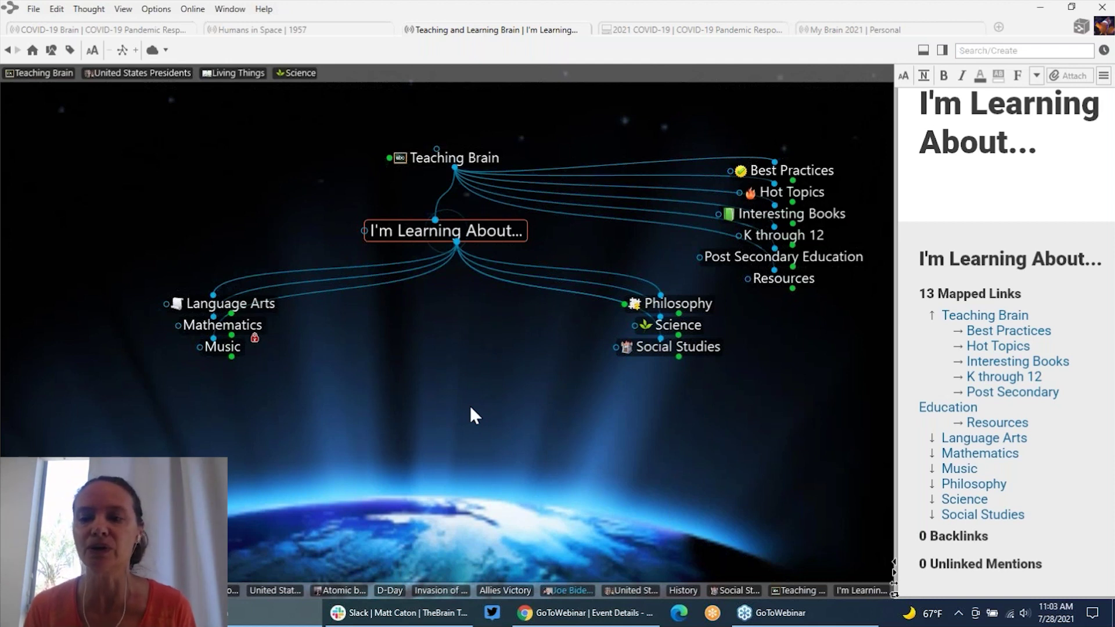
{"action": "mouse_move", "coordinate": [694, 344]}
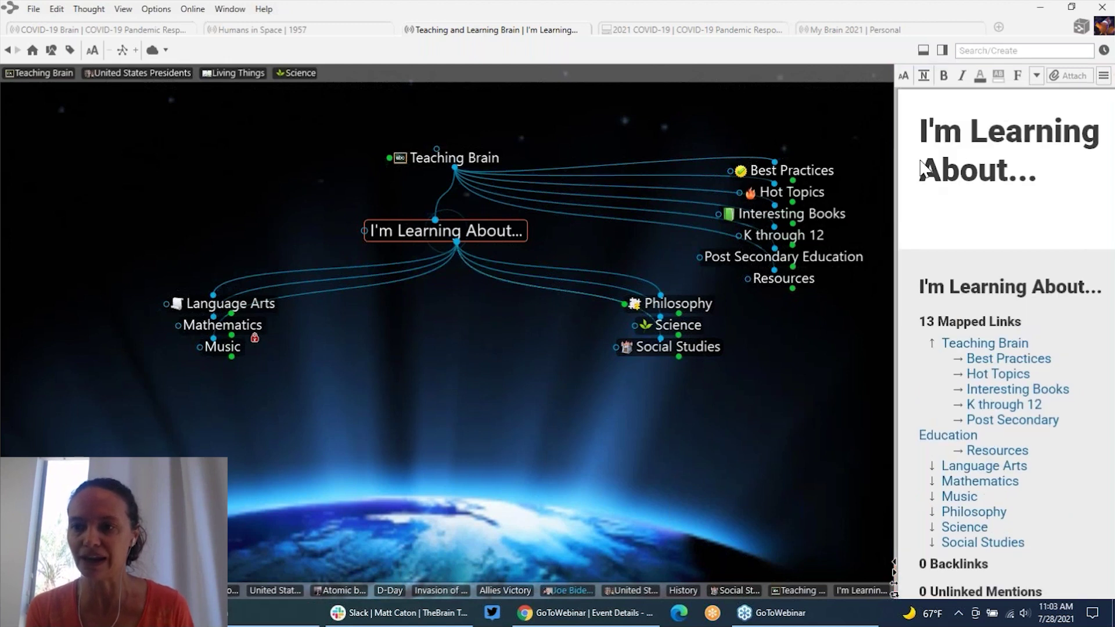
{"action": "left_click", "coordinate": [894, 591]}
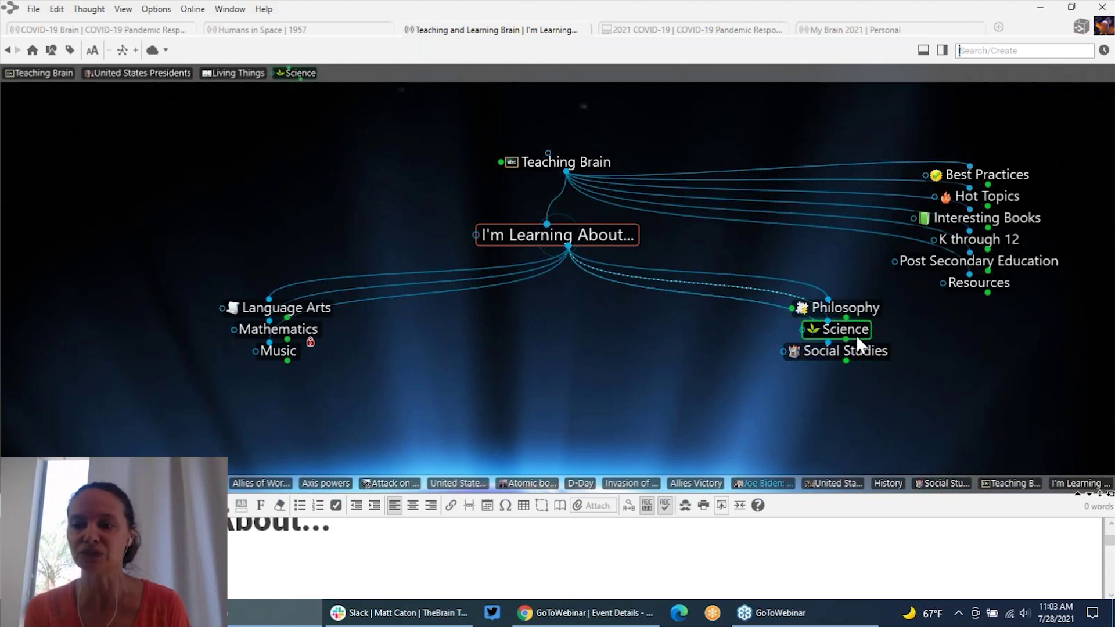
{"action": "left_click", "coordinate": [837, 330]}
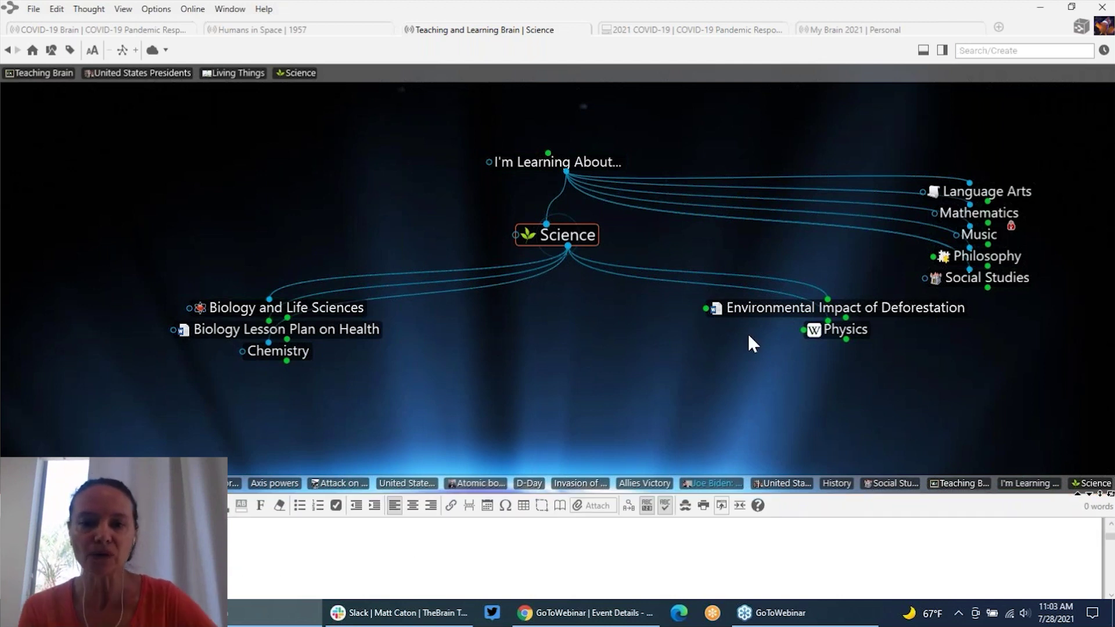
{"action": "left_click", "coordinate": [836, 330]}
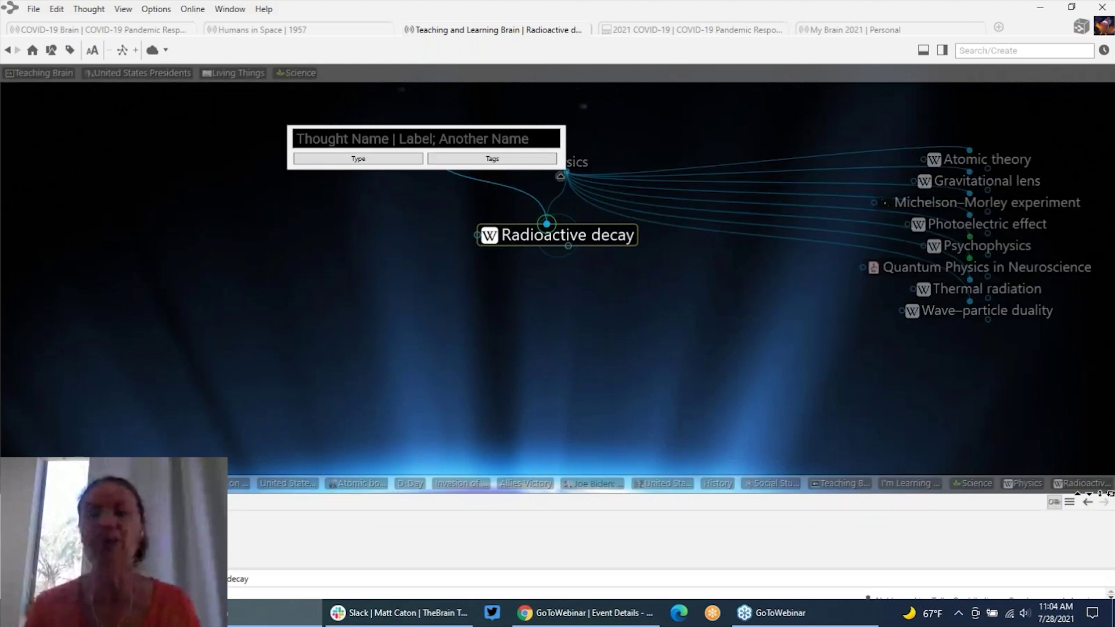
Link the existing Chemistry thought as an additional parent of Radioactive decay
{"action": "type", "text": "Chem"}
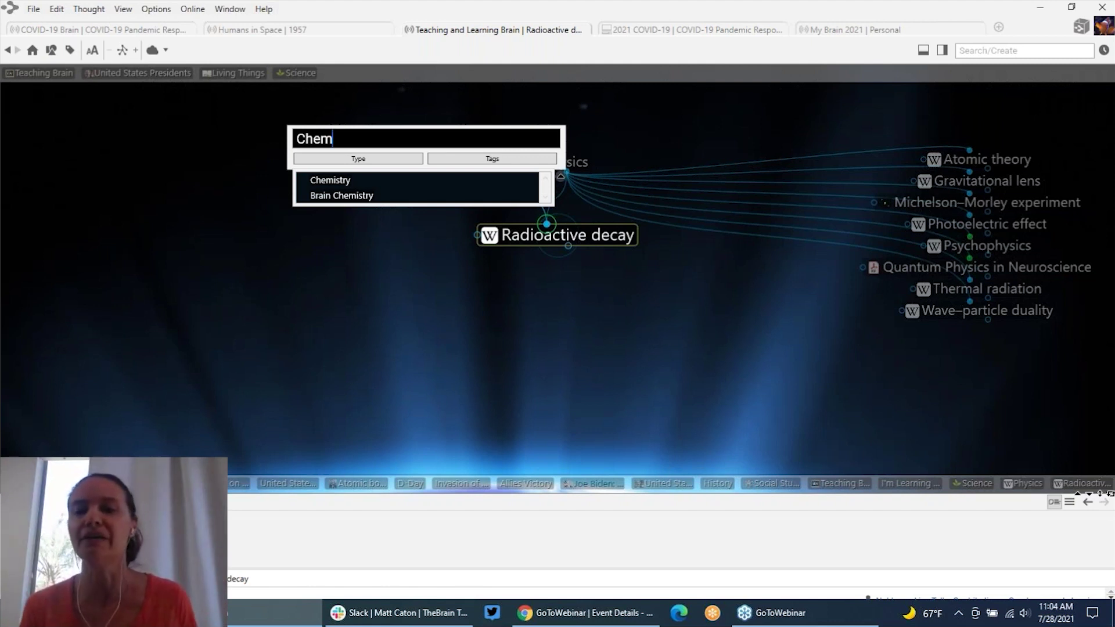
{"action": "left_click", "coordinate": [345, 185]}
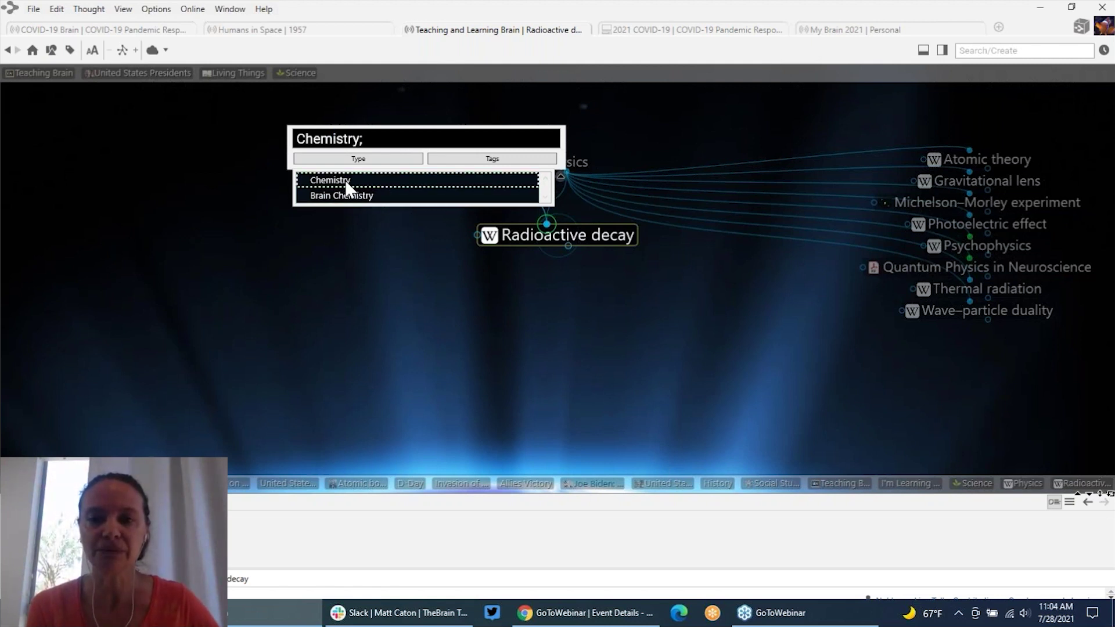
{"action": "key", "text": "Return"}
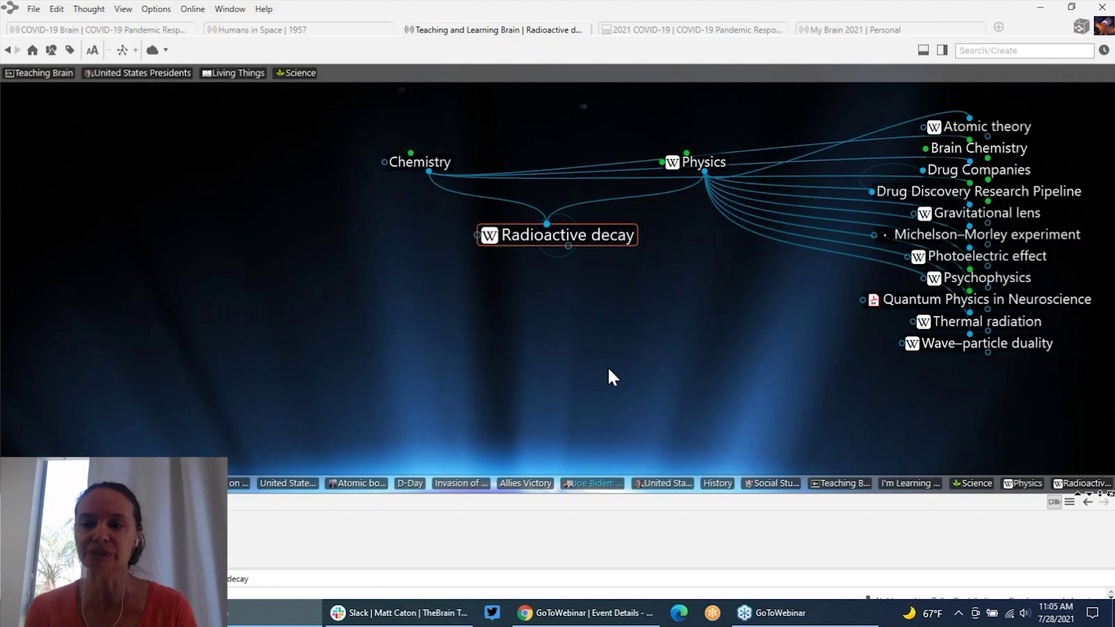
Unlink Radioactive decay from its Physics parent
{"action": "left_click", "coordinate": [660, 196]}
{"action": "right_click", "coordinate": [662, 203]}
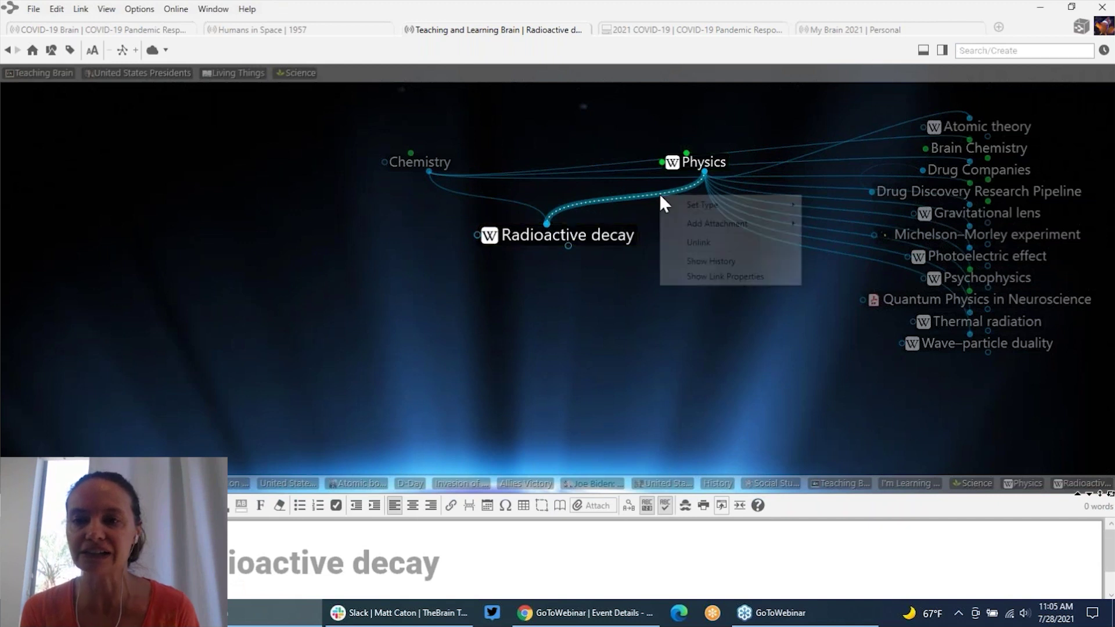
{"action": "left_click", "coordinate": [690, 243]}
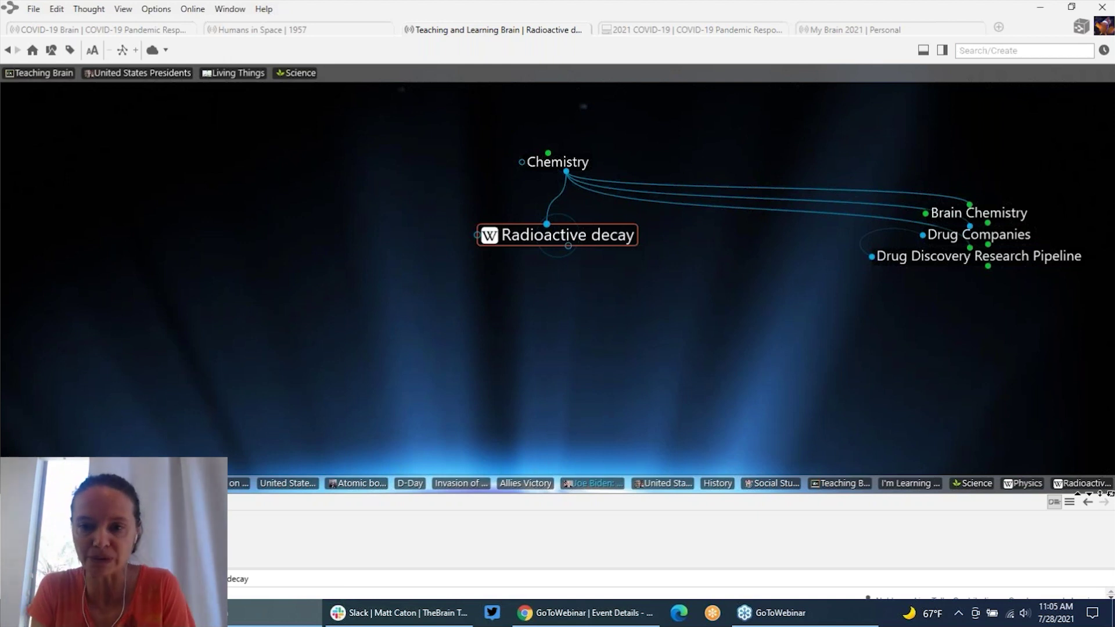
Place the content area beside the thought map and widen it to nearly half the window
{"action": "left_click", "coordinate": [1109, 495]}
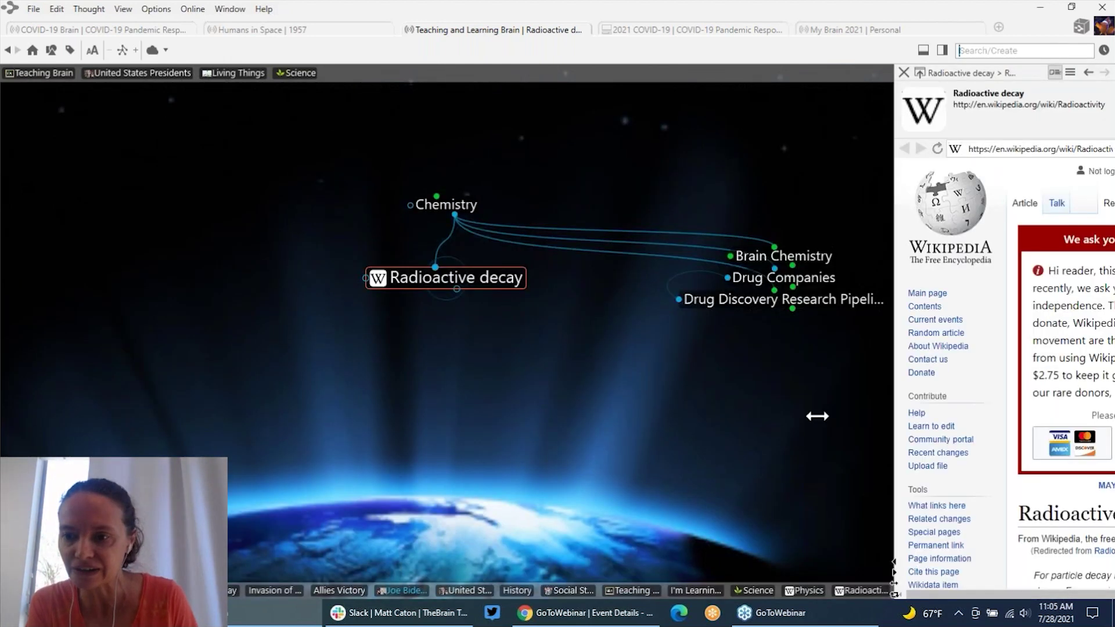
{"action": "left_click_drag", "start_coordinate": [683, 426], "coordinate": [642, 432]}
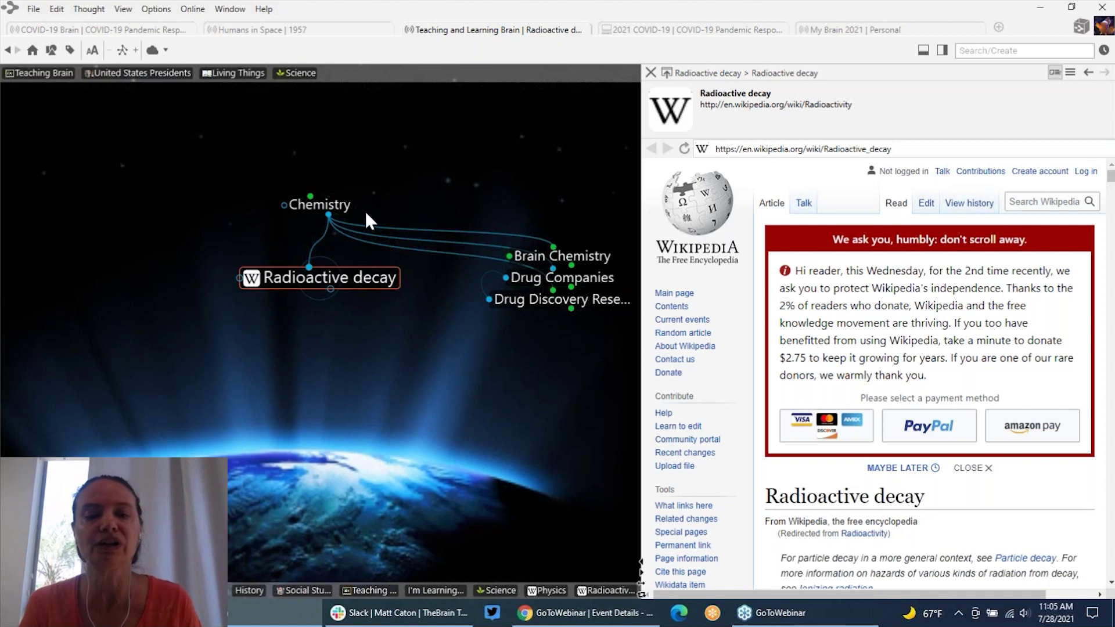
Navigate through Chemistry to Physics and forget its child thought Wave–particle duality
{"action": "left_click", "coordinate": [337, 207]}
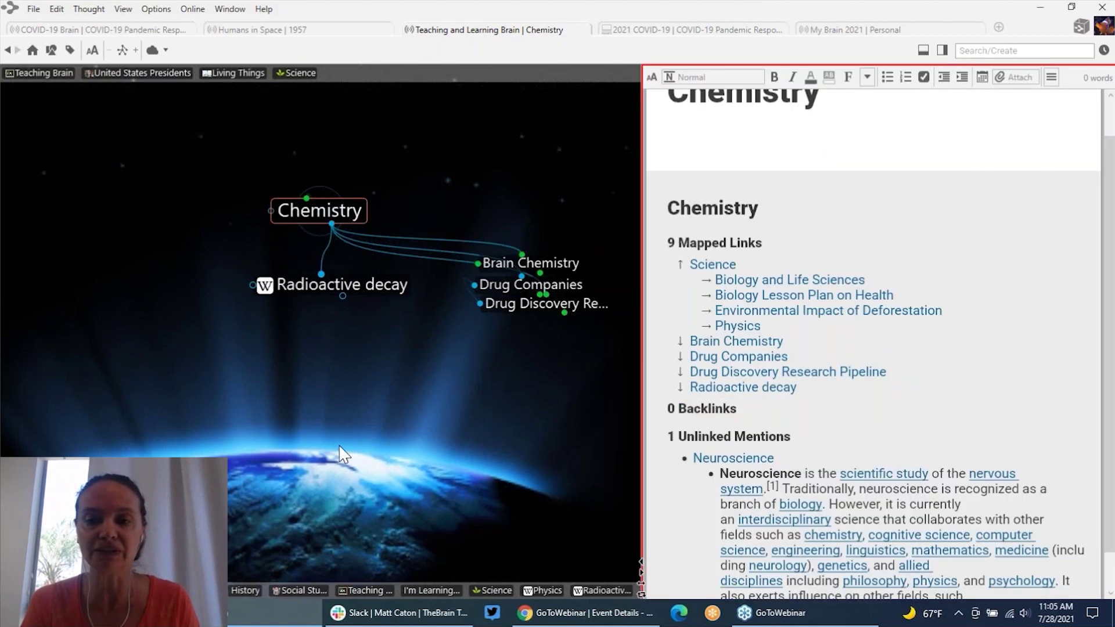
{"action": "left_click", "coordinate": [571, 312]}
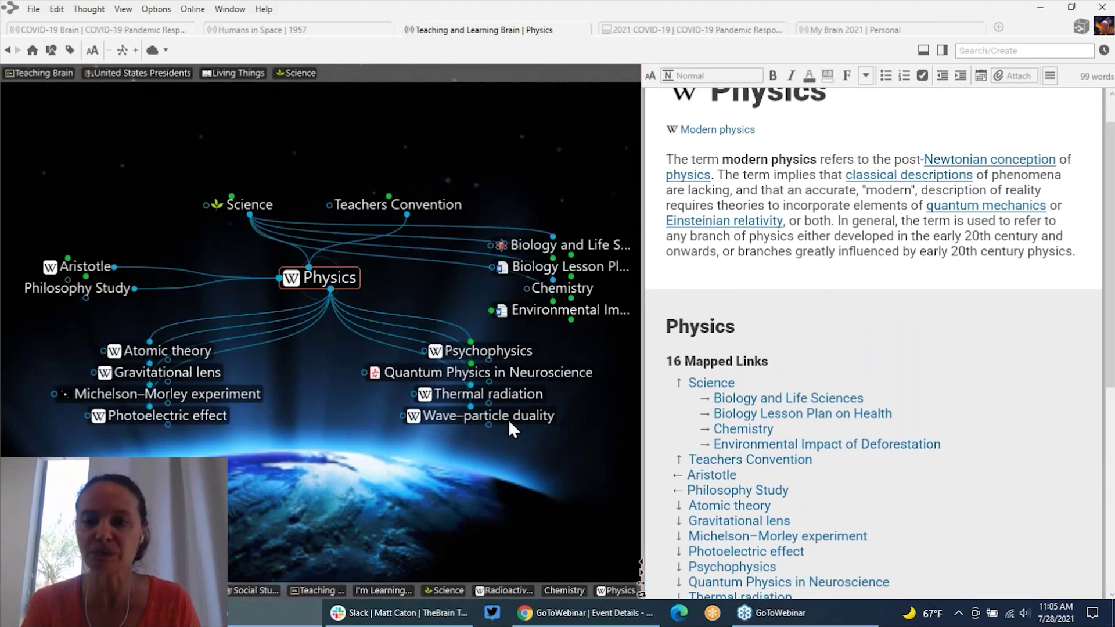
{"action": "mouse_move", "coordinate": [507, 419]}
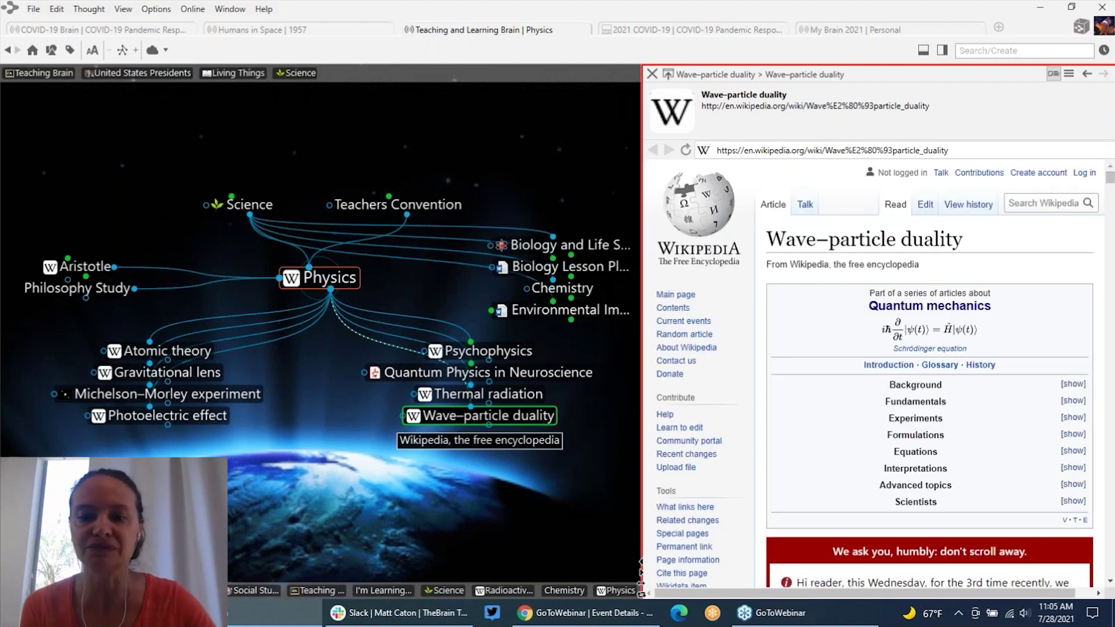
{"action": "right_click", "coordinate": [528, 415]}
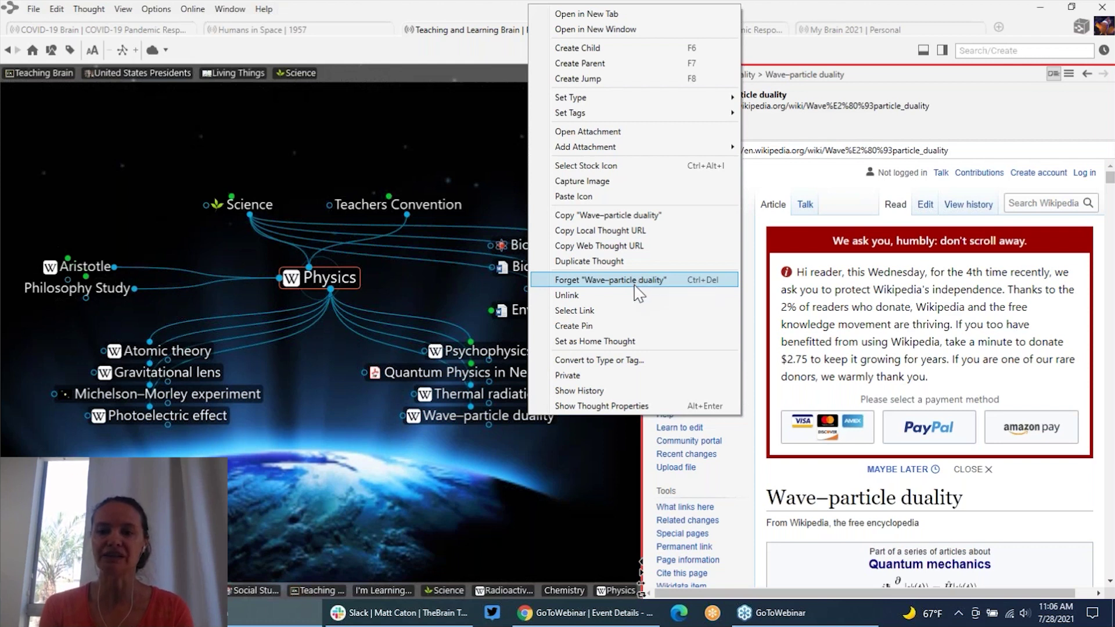
{"action": "key", "text": "Escape"}
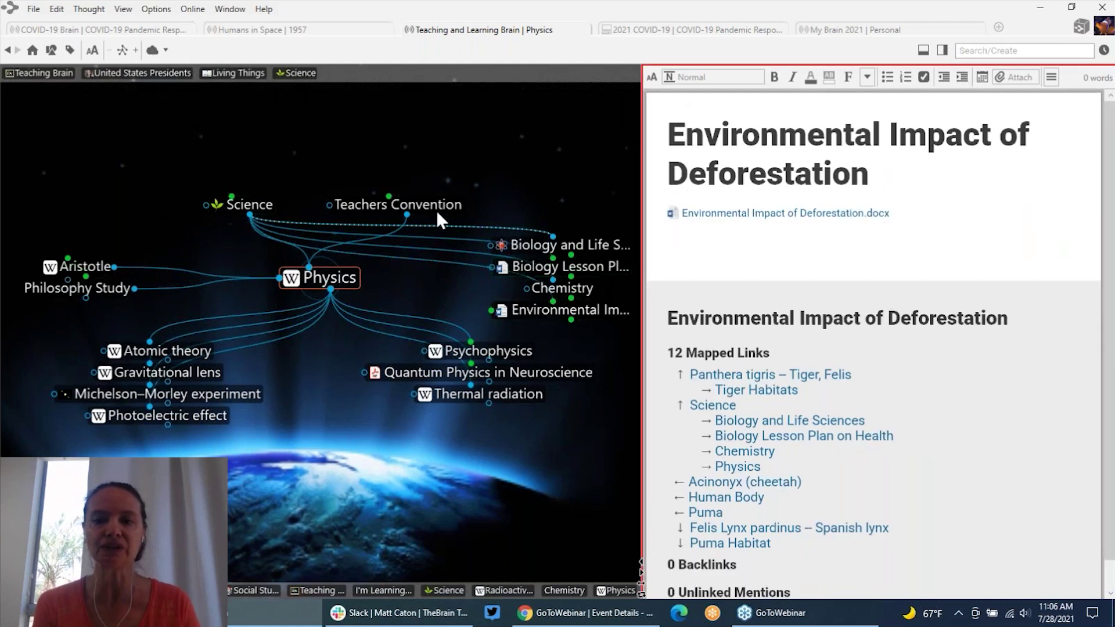
Activate the Teachers Convention thought and create a child thought named "2021 Fall Lesson Plan" under it
{"action": "left_click", "coordinate": [436, 206]}
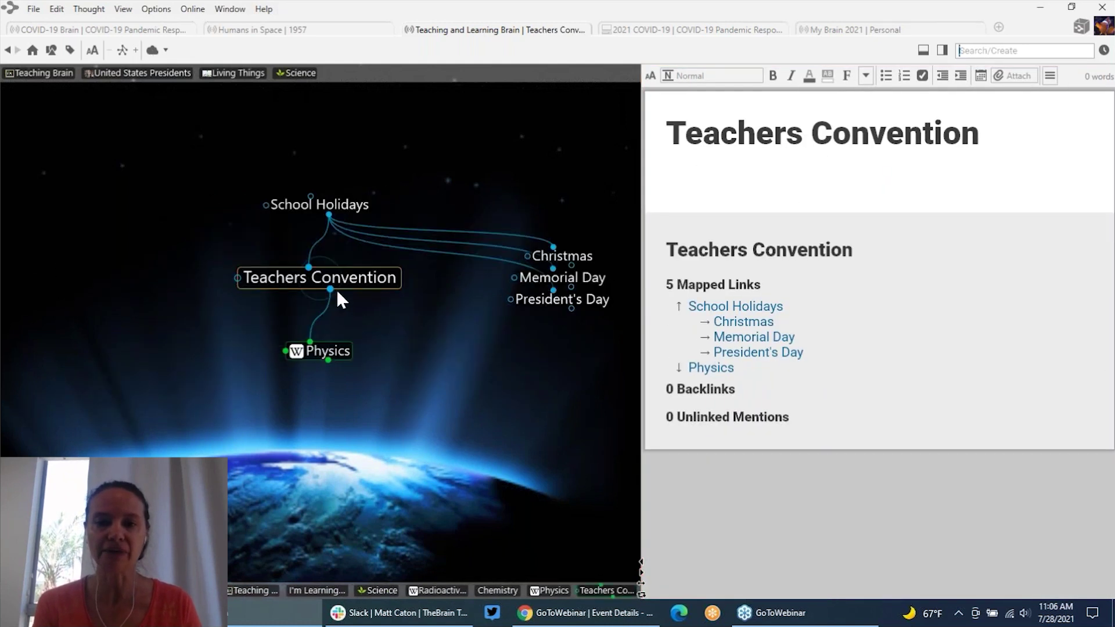
{"action": "left_click", "coordinate": [329, 288]}
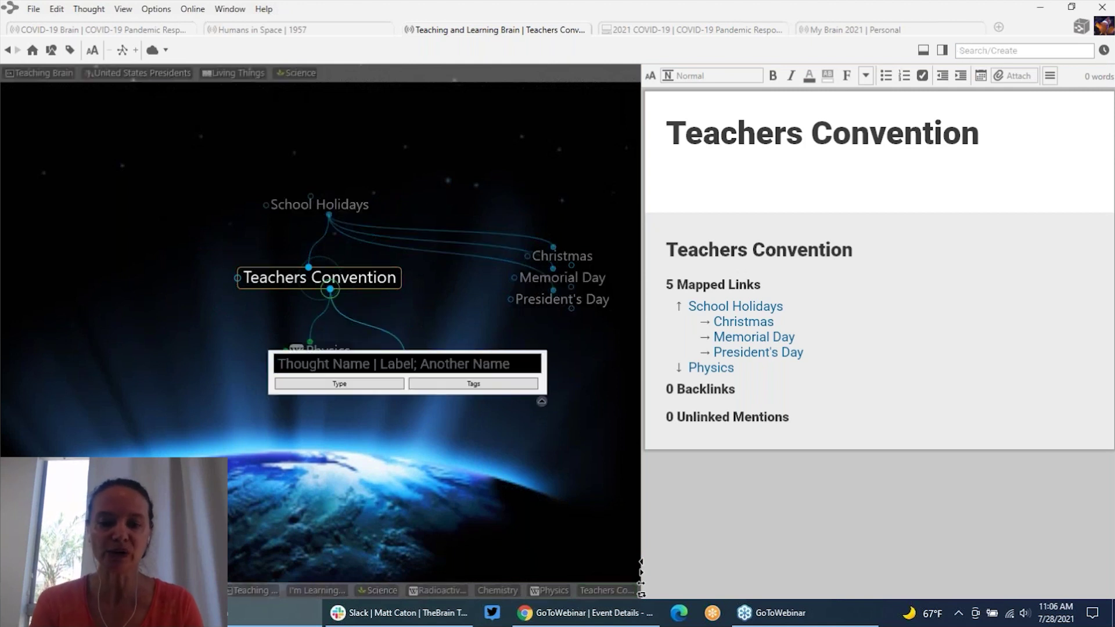
{"action": "type", "text": "202"}
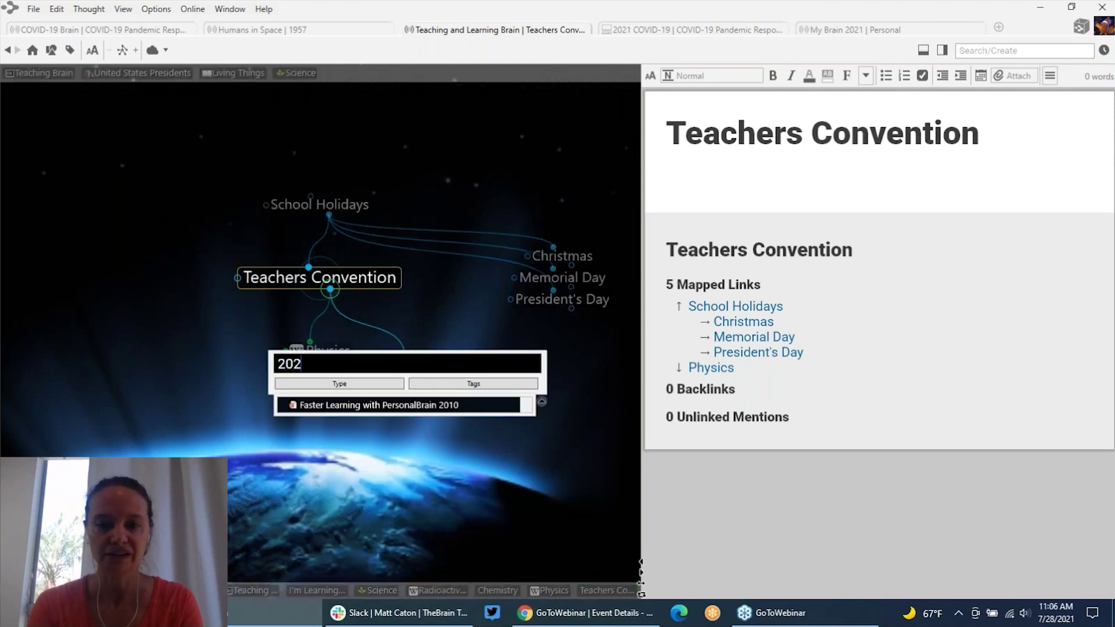
{"action": "type", "text": "1 Fal"}
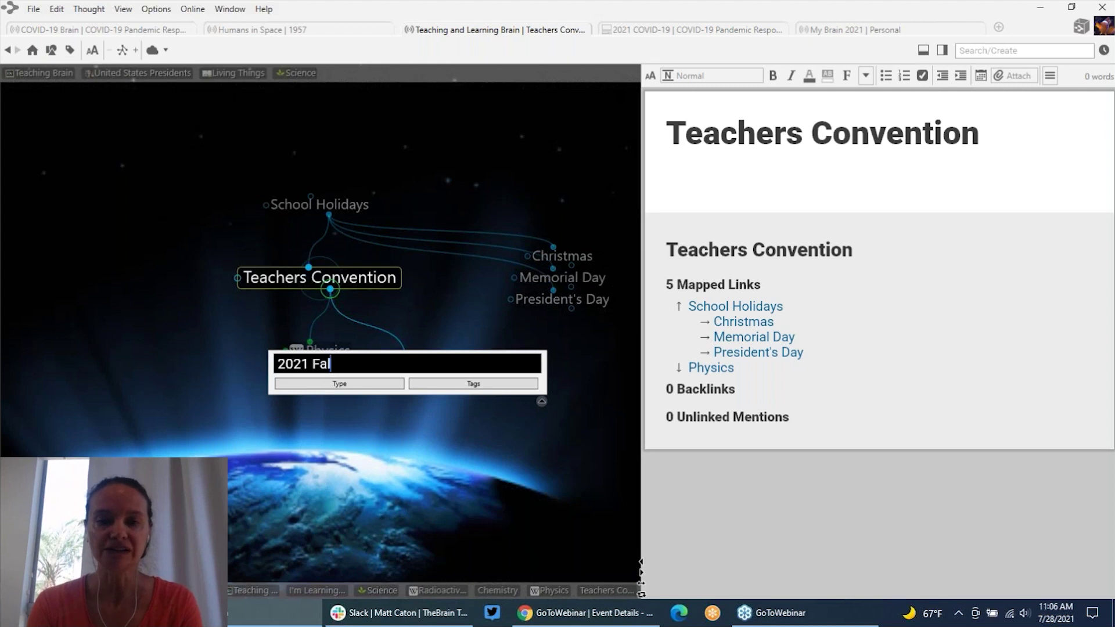
{"action": "type", "text": "l Lessaon"}
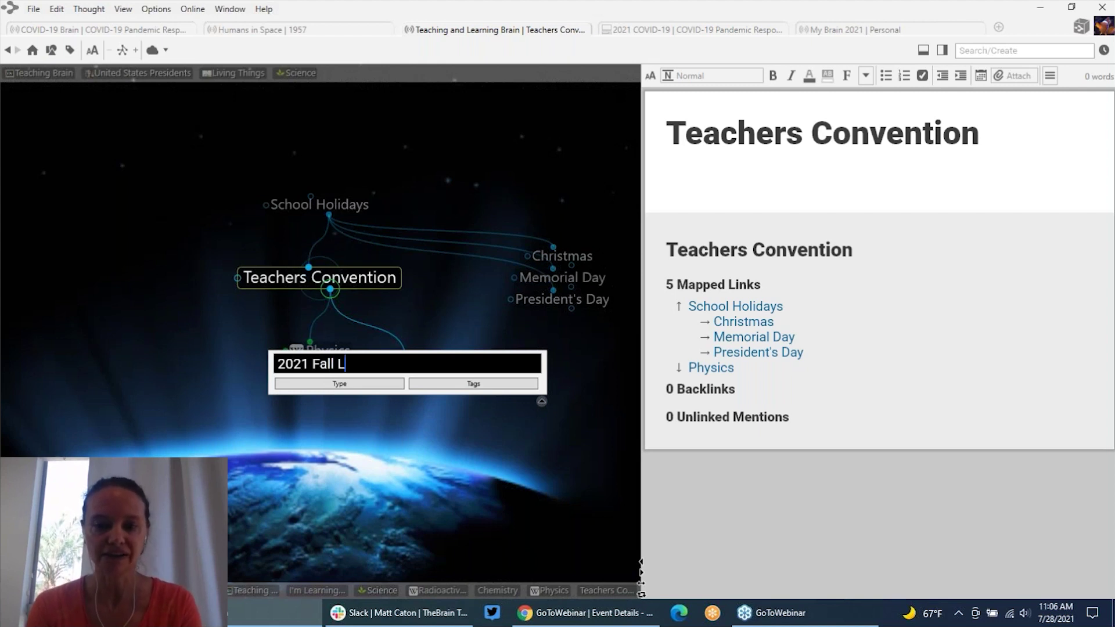
{"action": "key", "text": "BackSpace"}
{"action": "key", "text": "BackSpace"}
{"action": "key", "text": "BackSpace"}
{"action": "type", "text": "on Plan"}
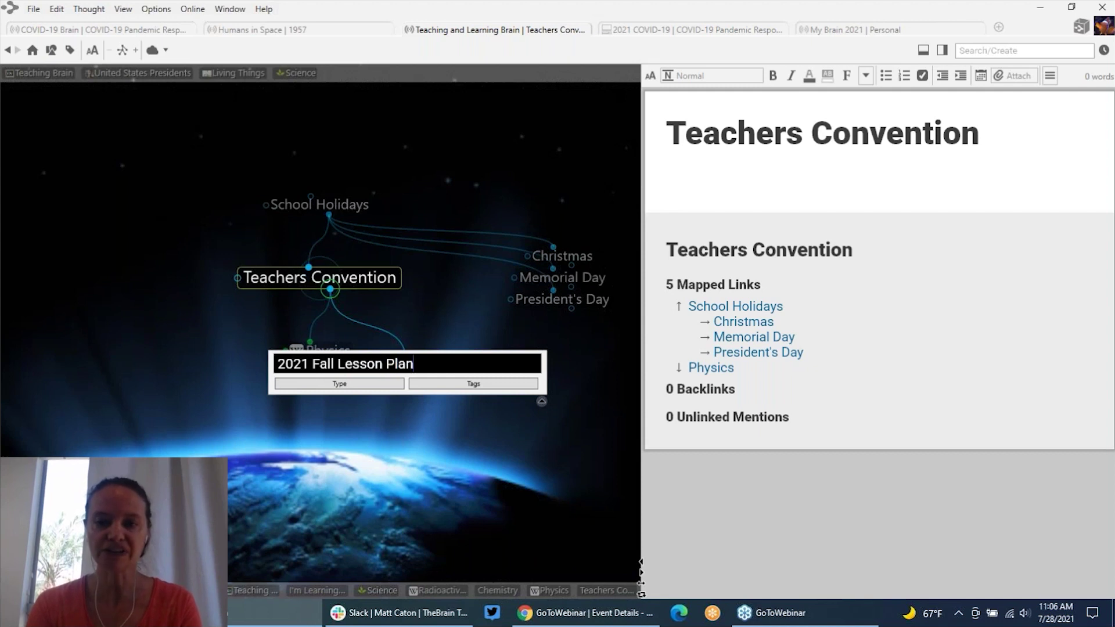
{"action": "key", "text": "Return"}
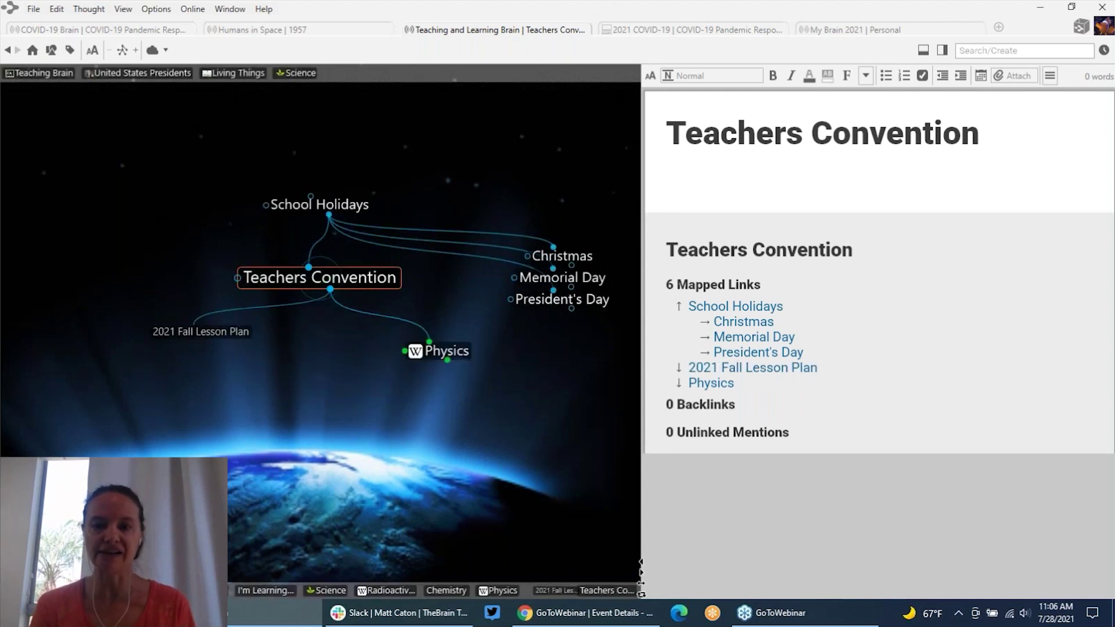
Activate 2021 Fall Lesson Plan and create a child thought named "Our Brave New World" under it
{"action": "left_click", "coordinate": [224, 351]}
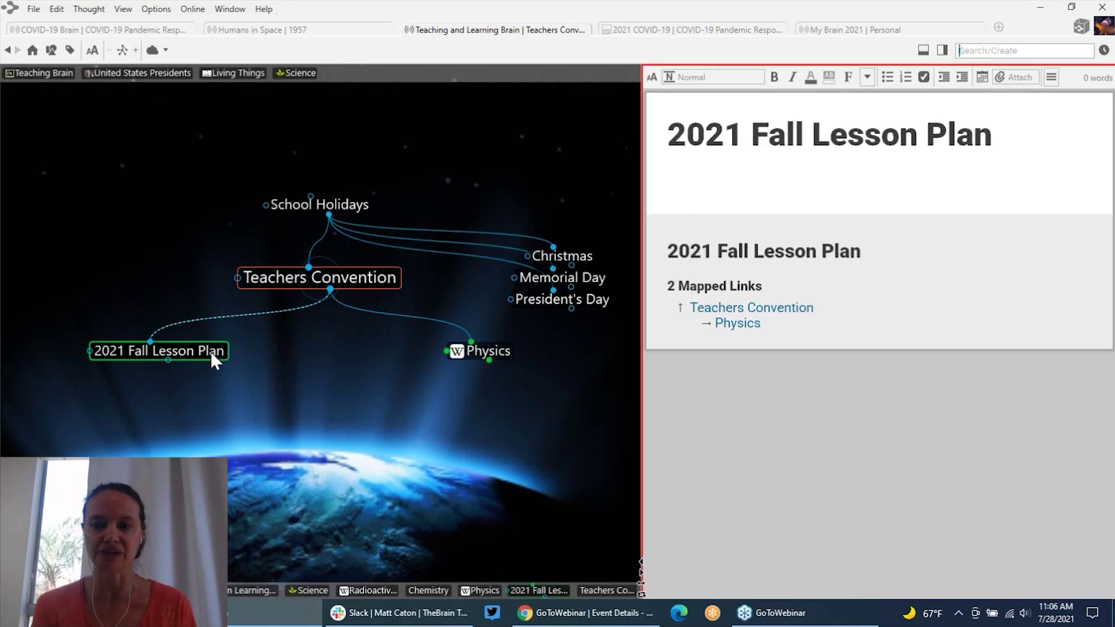
{"action": "left_click_drag", "start_coordinate": [328, 291], "coordinate": [285, 386]}
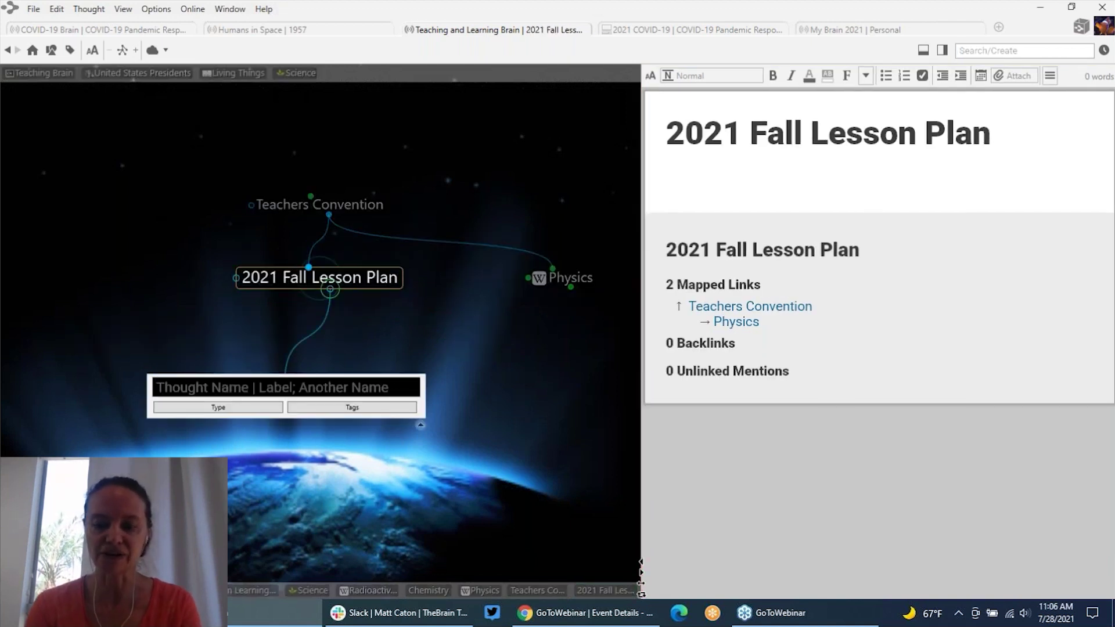
{"action": "type", "text": "Our Brave New Wp"}
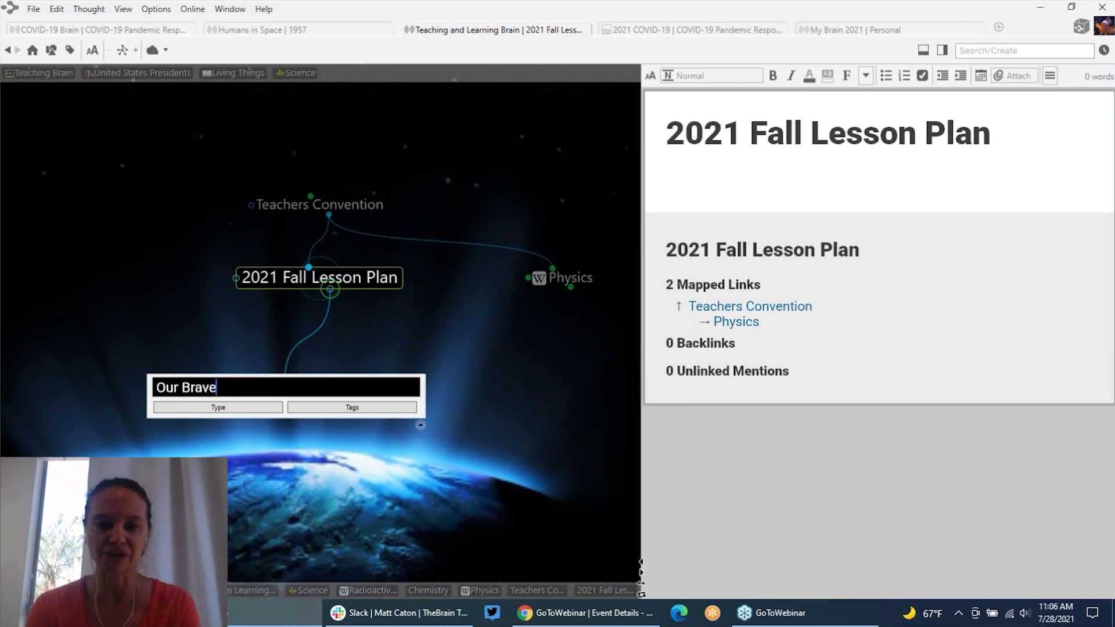
{"action": "key", "text": "BackSpace"}
{"action": "type", "text": "orld"}
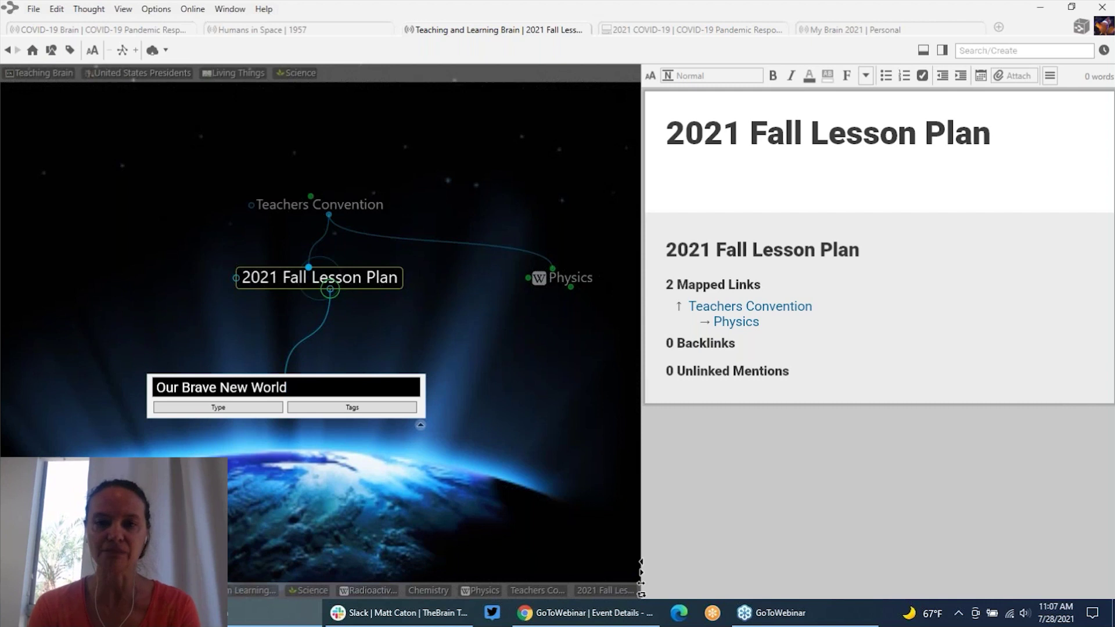
{"action": "key", "text": "Return"}
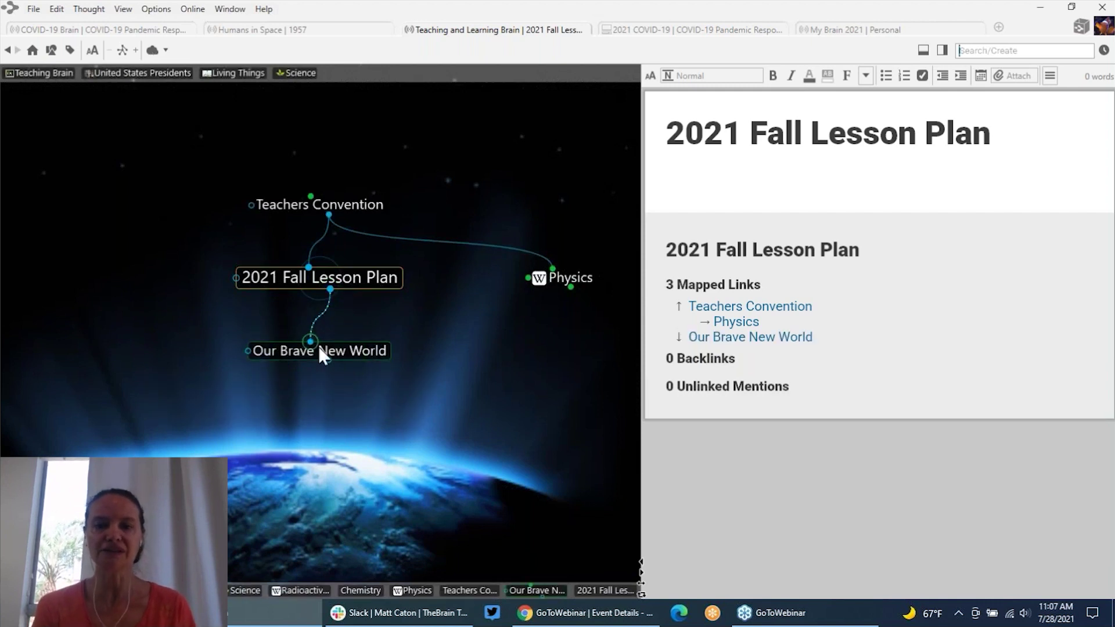
Activate the Our Brave New World thought and view its name, label, type and tag properties
{"action": "left_click", "coordinate": [319, 346]}
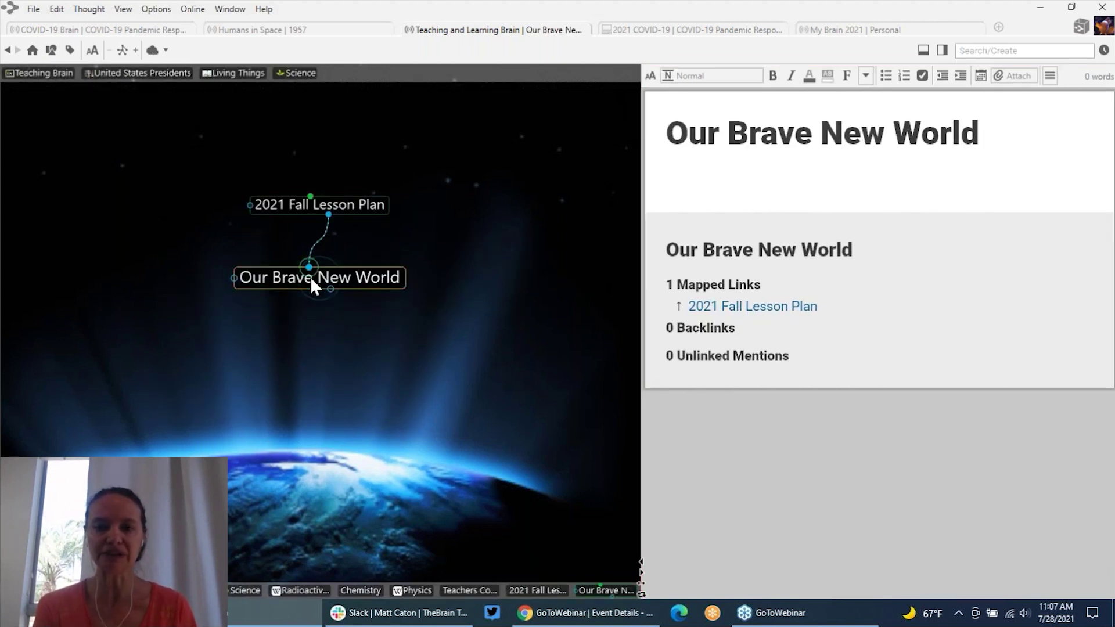
{"action": "right_click", "coordinate": [311, 277]}
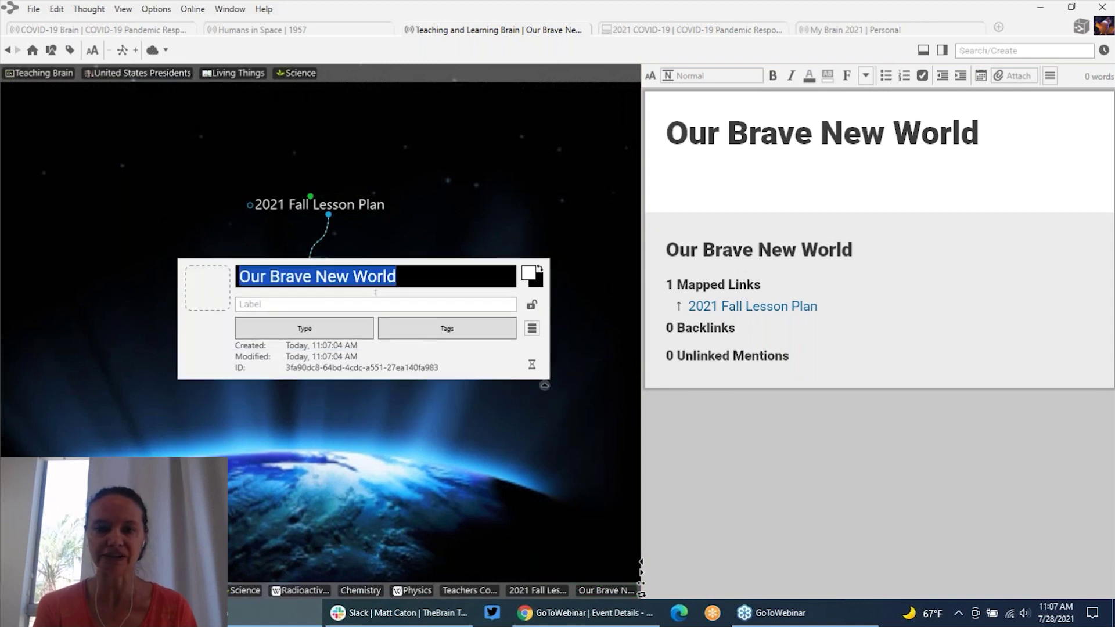
{"action": "left_click", "coordinate": [871, 162]}
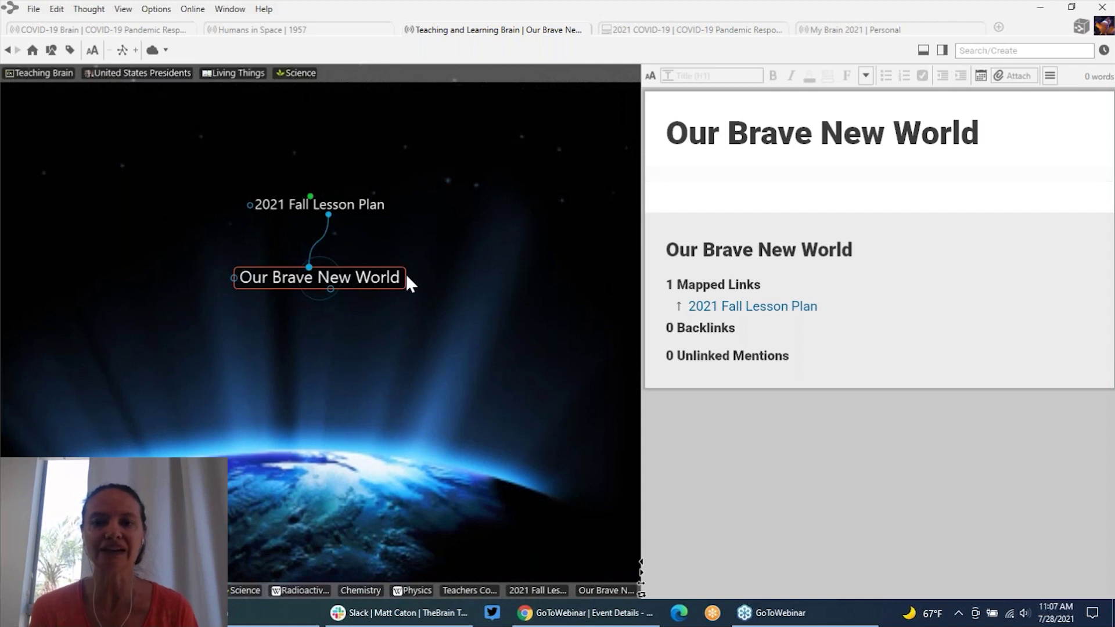
Run a Google web search for Our Brave New World from the active thought and show its News results
{"action": "left_click", "coordinate": [193, 9]}
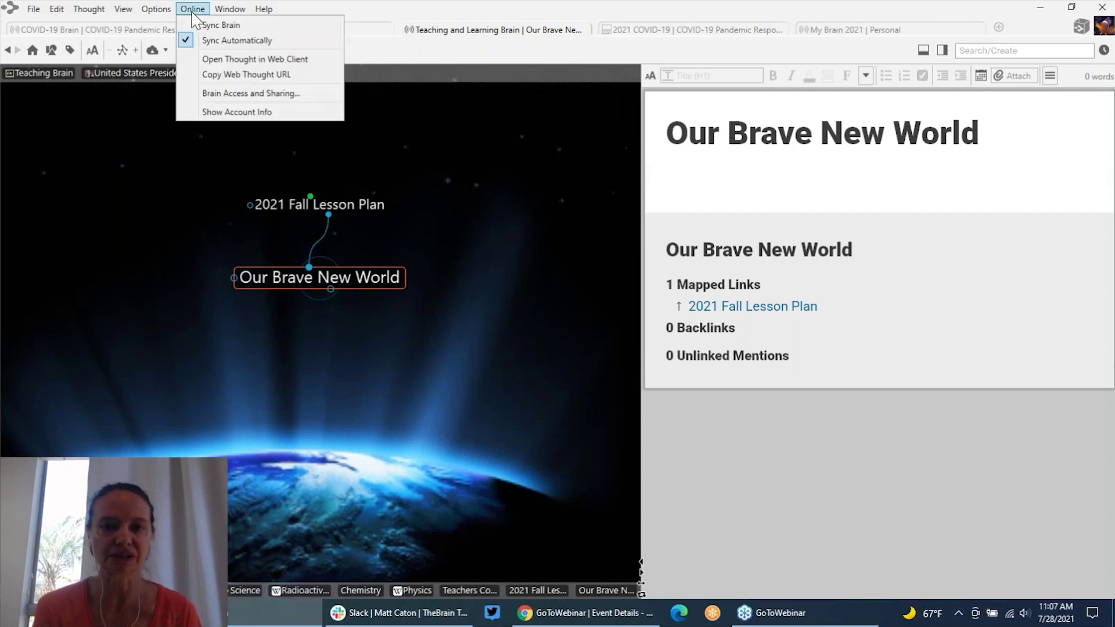
{"action": "left_click", "coordinate": [155, 10]}
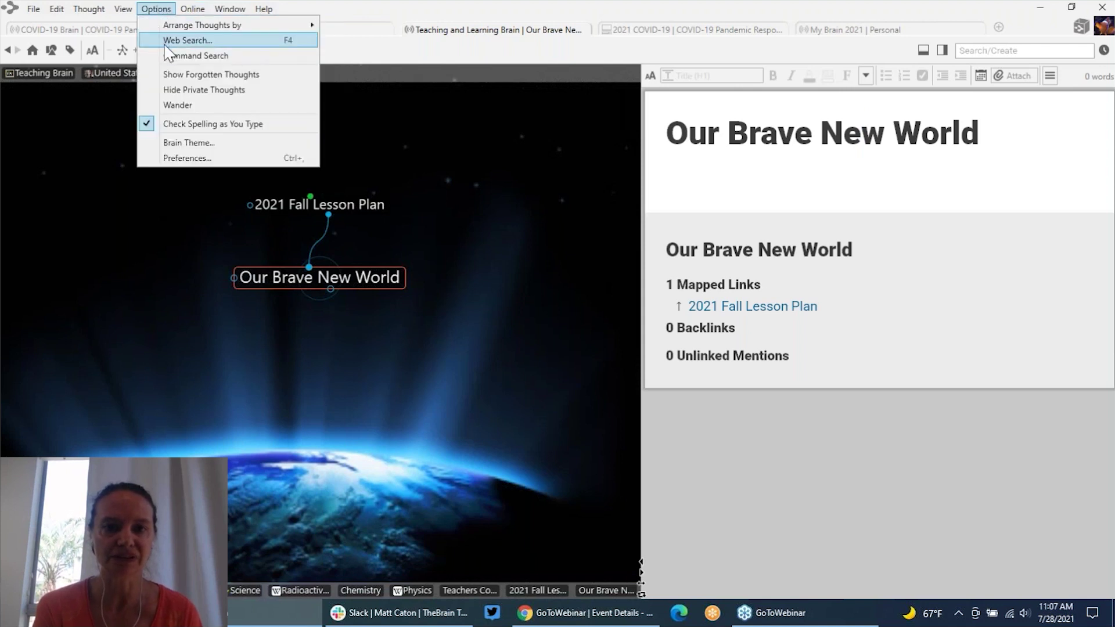
{"action": "left_click", "coordinate": [165, 40]}
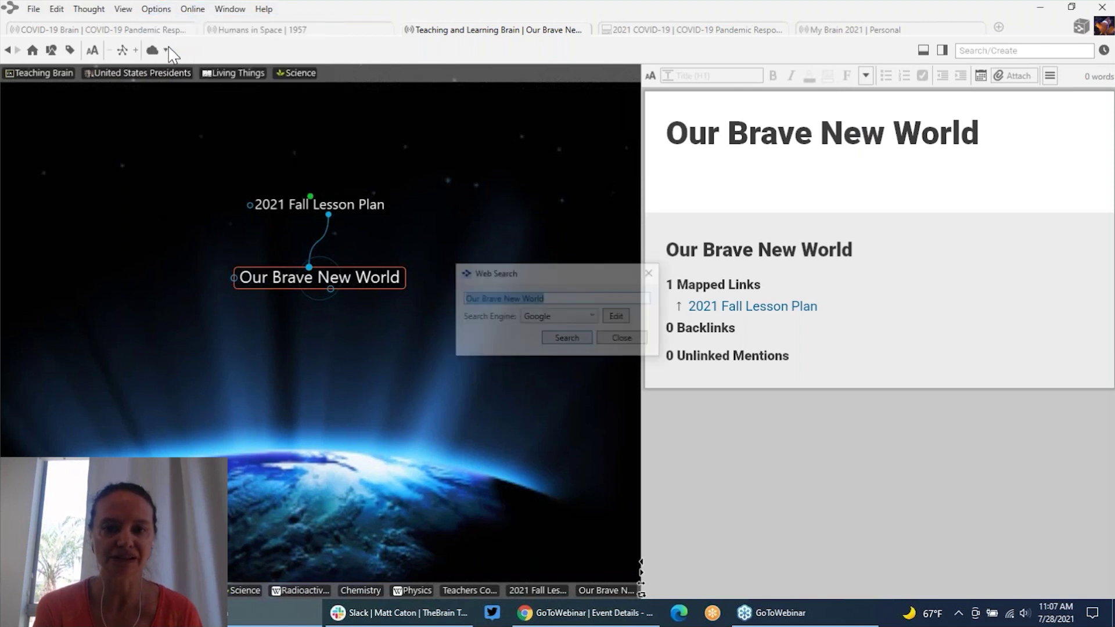
{"action": "left_click", "coordinate": [575, 340]}
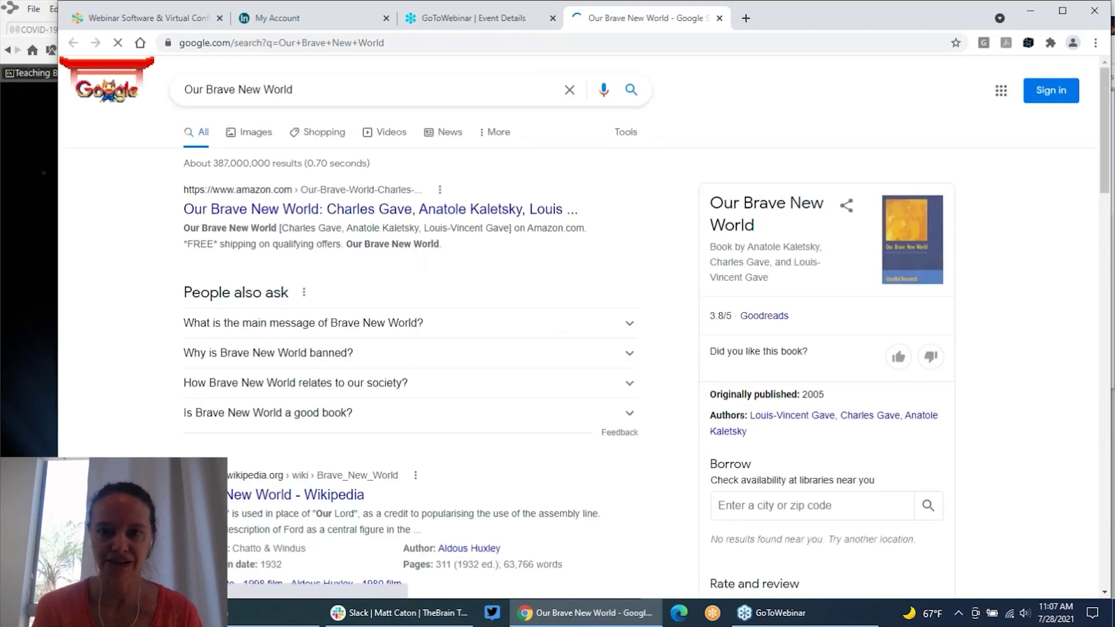
{"action": "left_click", "coordinate": [441, 135]}
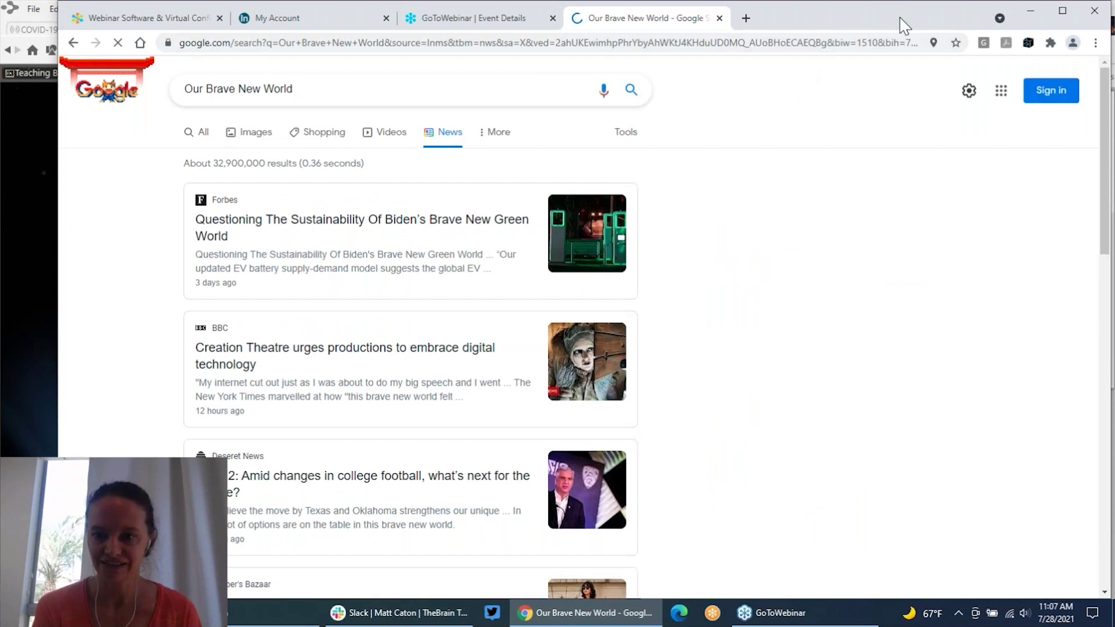
Open the BBC article on Creation Theatre beside the brain and add its web link as a child of Our Brave New World
{"action": "key", "text": "super+Right"}
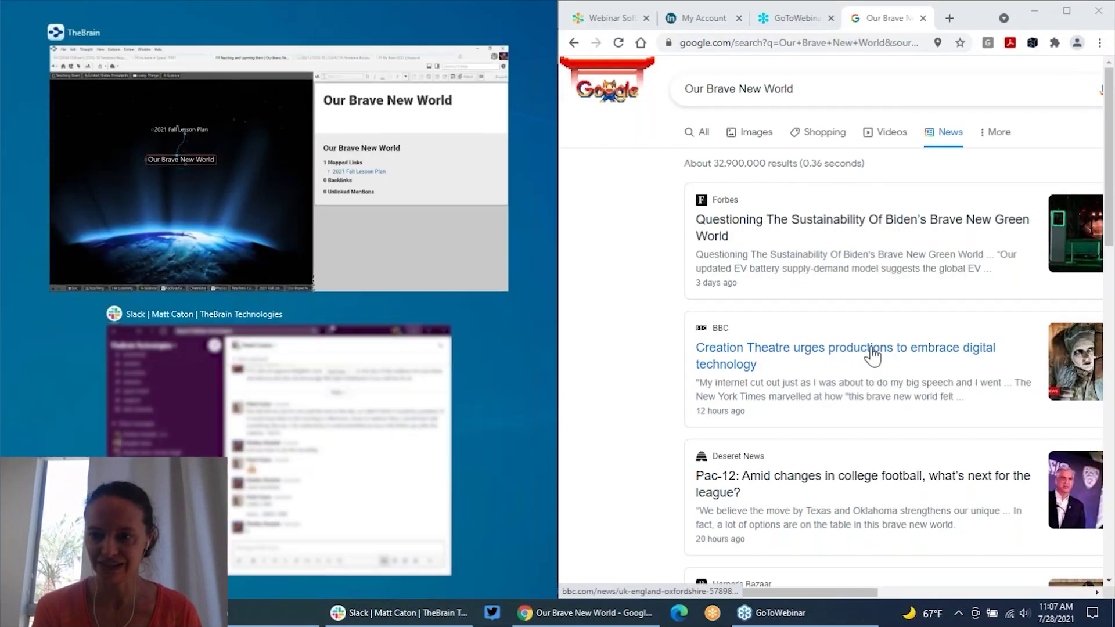
{"action": "left_click", "coordinate": [870, 351]}
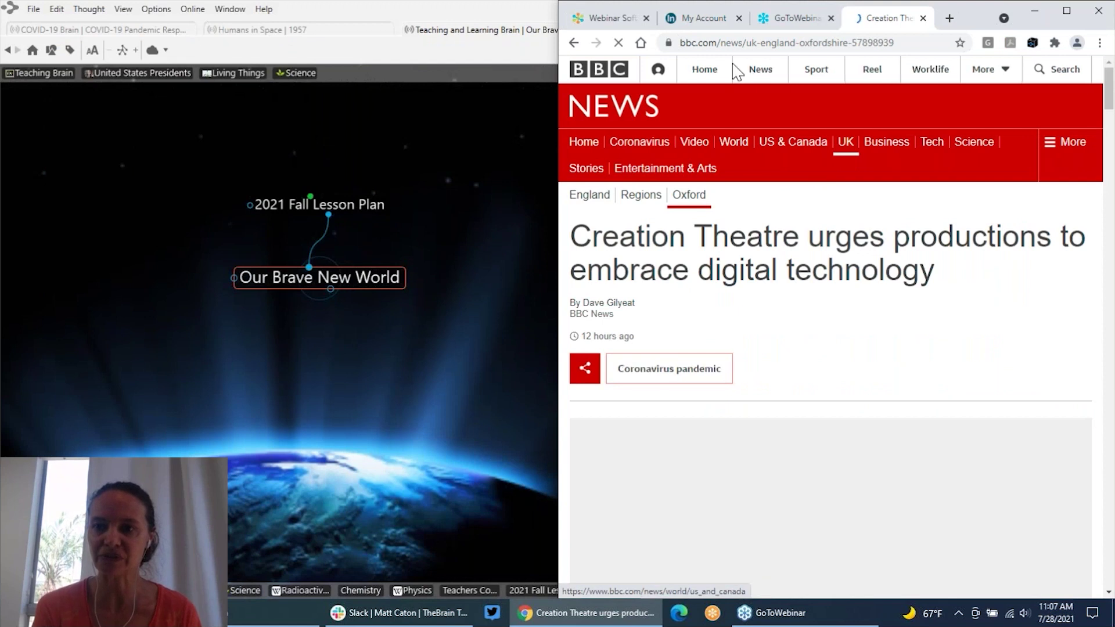
{"action": "left_click_drag", "start_coordinate": [409, 205], "coordinate": [319, 325]}
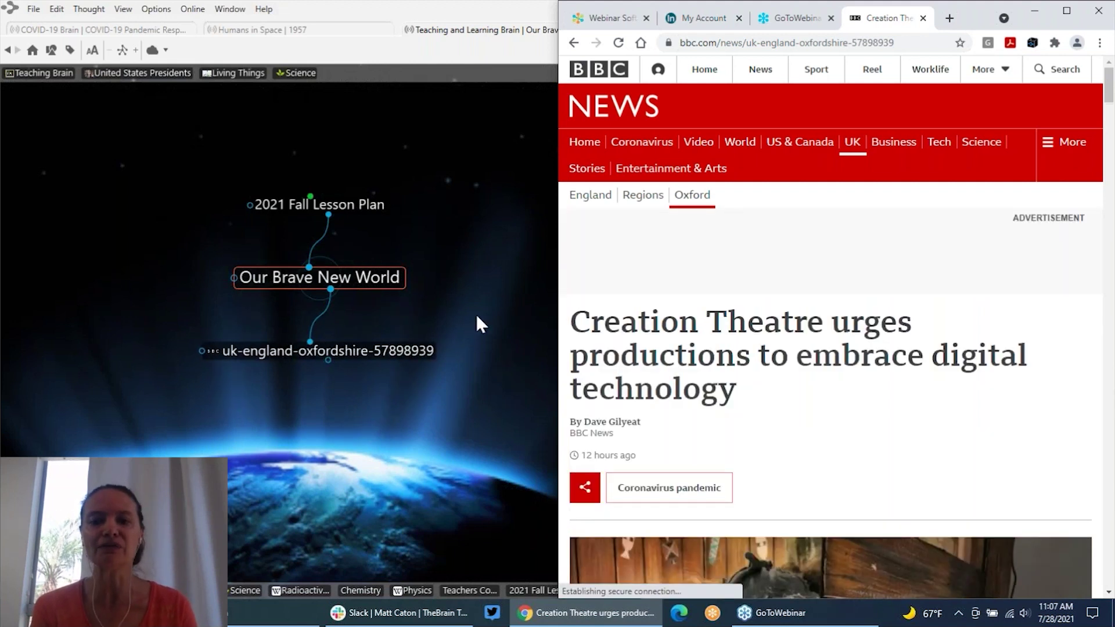
{"action": "left_click", "coordinate": [476, 314]}
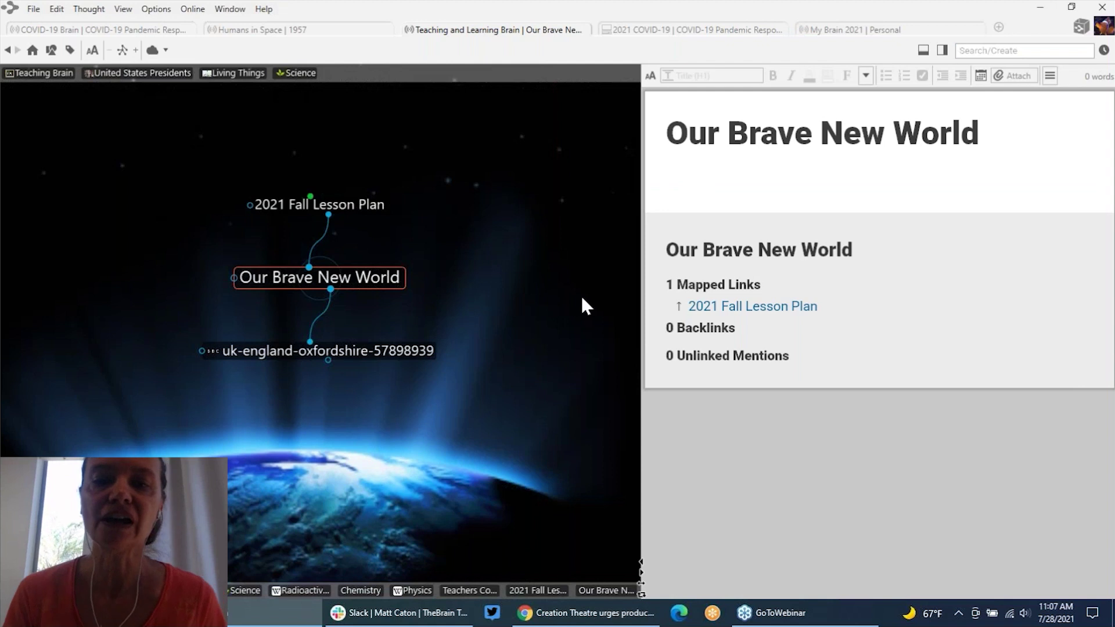
Activate the 2021 Fall Lesson Plan thought and create a pin for it
{"action": "left_click", "coordinate": [380, 208]}
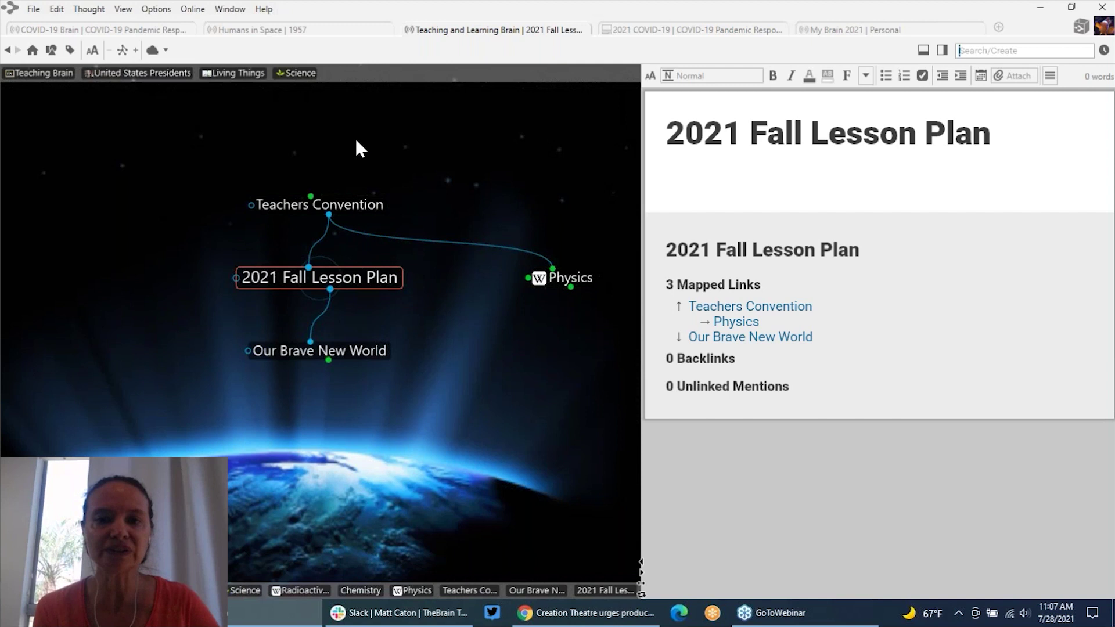
{"action": "mouse_move", "coordinate": [296, 73]}
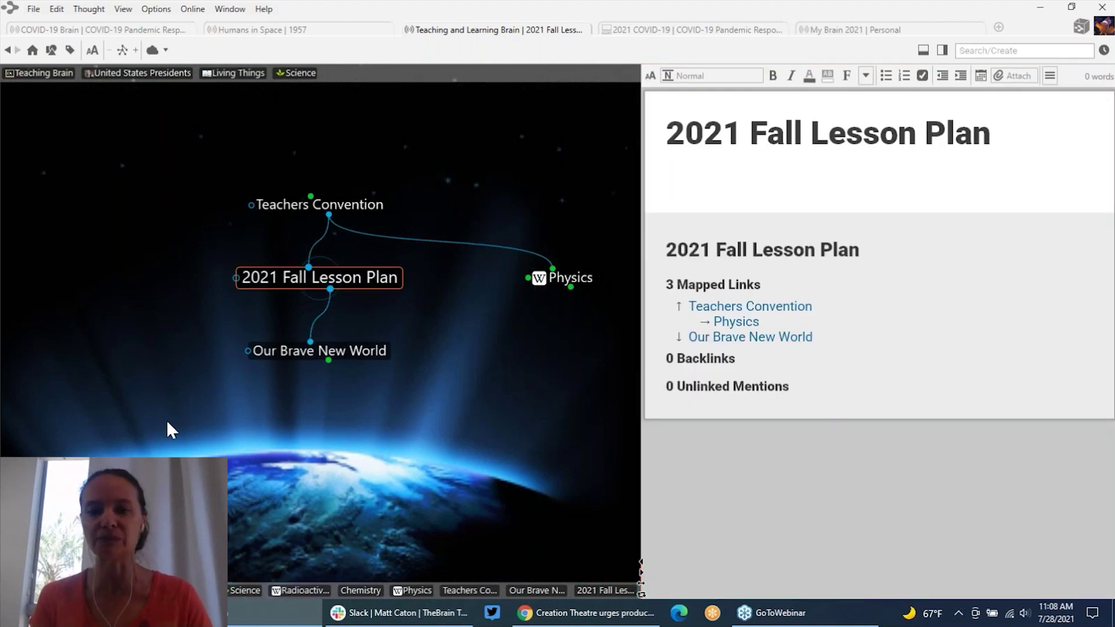
{"action": "right_click", "coordinate": [350, 285]}
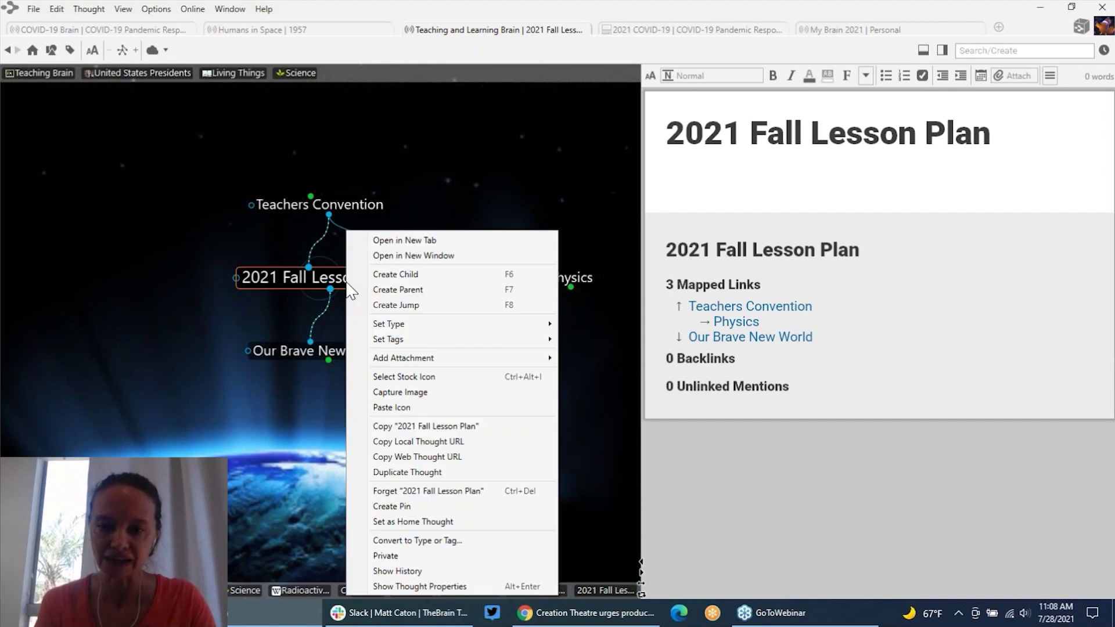
{"action": "left_click", "coordinate": [393, 507]}
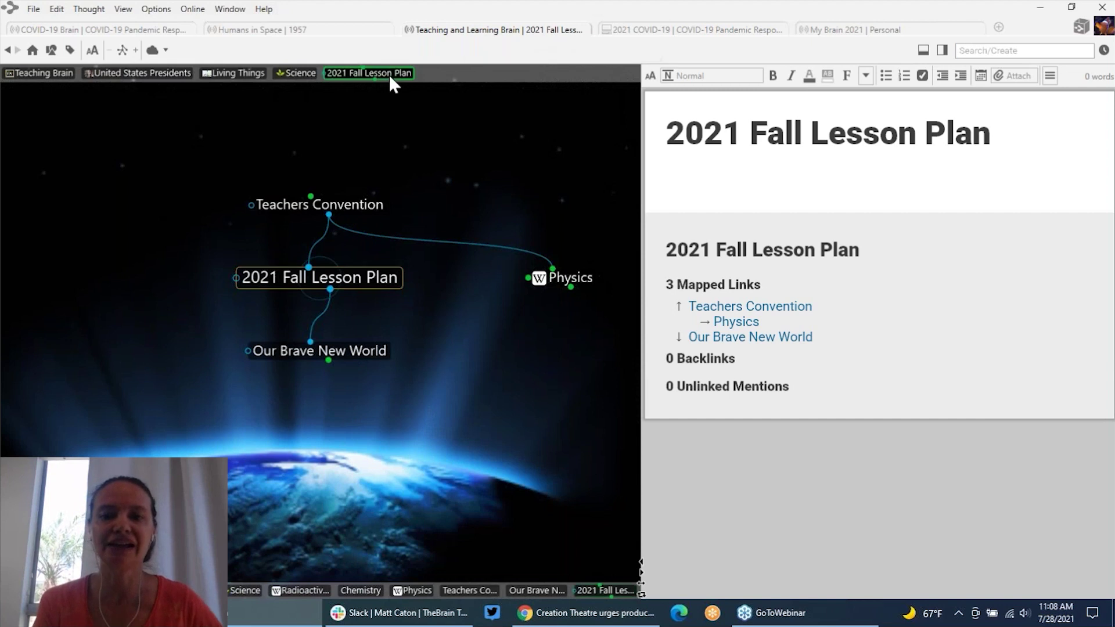
Navigate from United States Presidents to The Age of Enlightenment and add it to the selection
{"action": "left_click", "coordinate": [371, 202]}
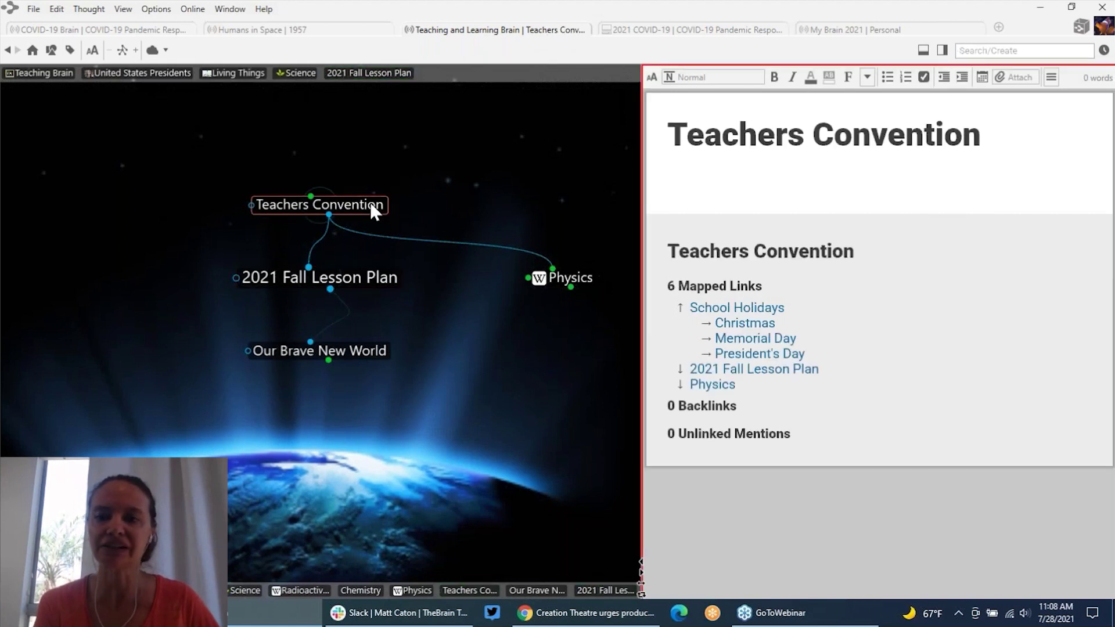
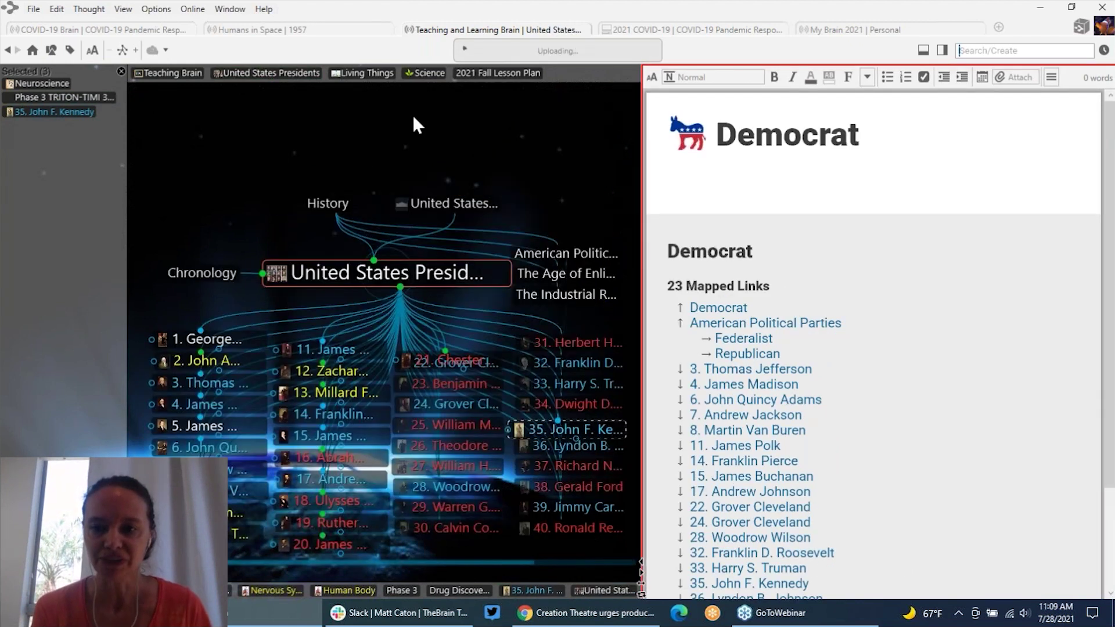
{"action": "left_click", "coordinate": [560, 276]}
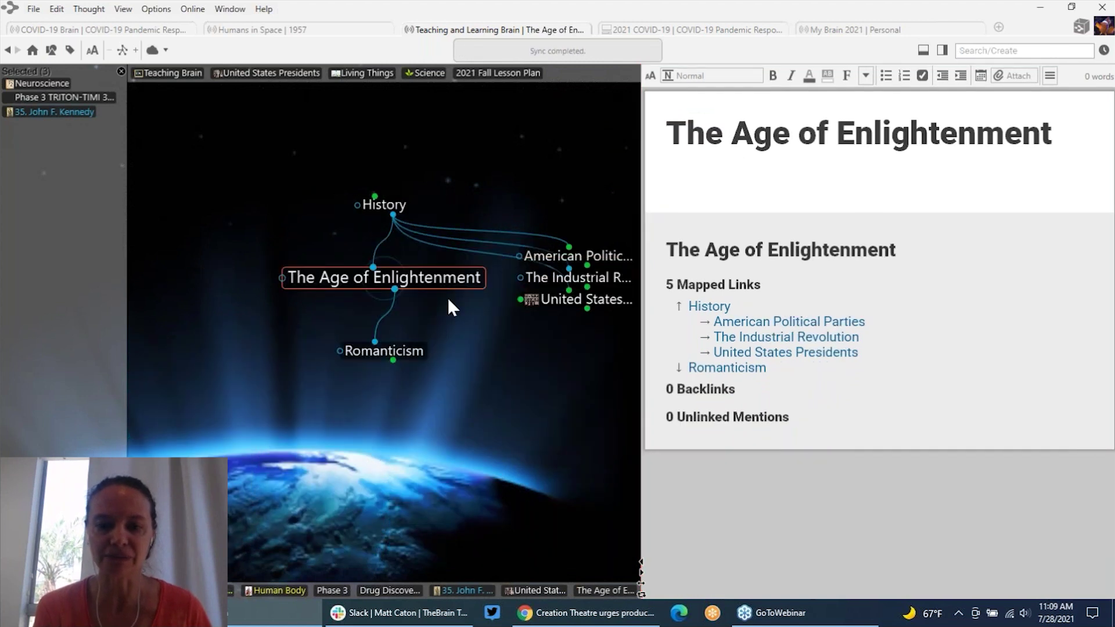
{"action": "left_click", "coordinate": [436, 274], "text": "ctrl"}
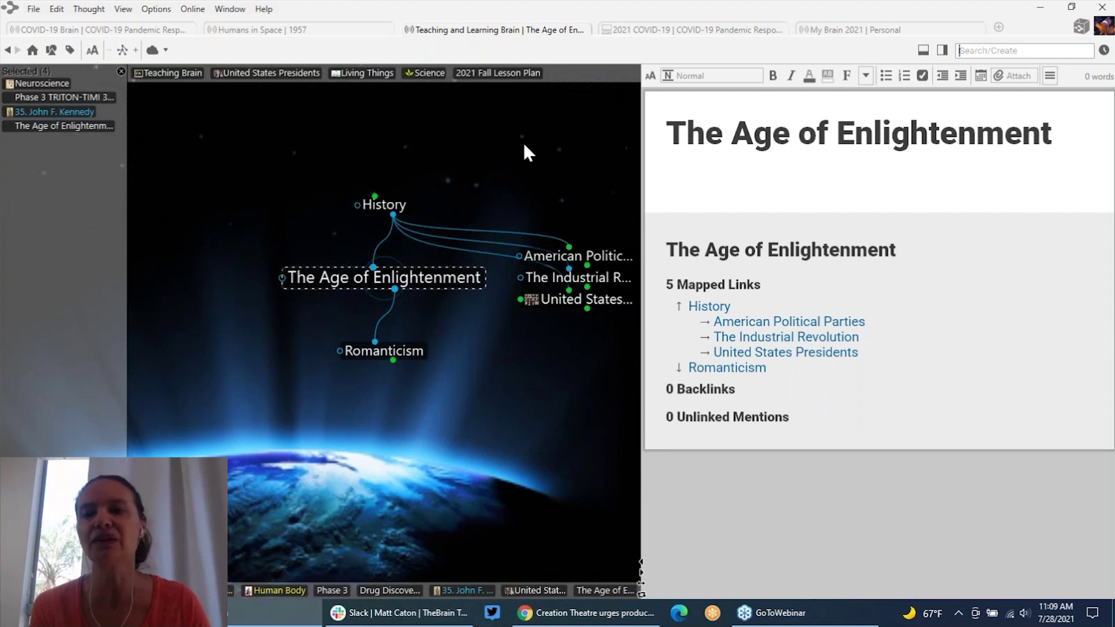
Link the four selected thoughts as children of the pinned 2021 Fall Lesson Plan and clear the selection
{"action": "left_click", "coordinate": [516, 73]}
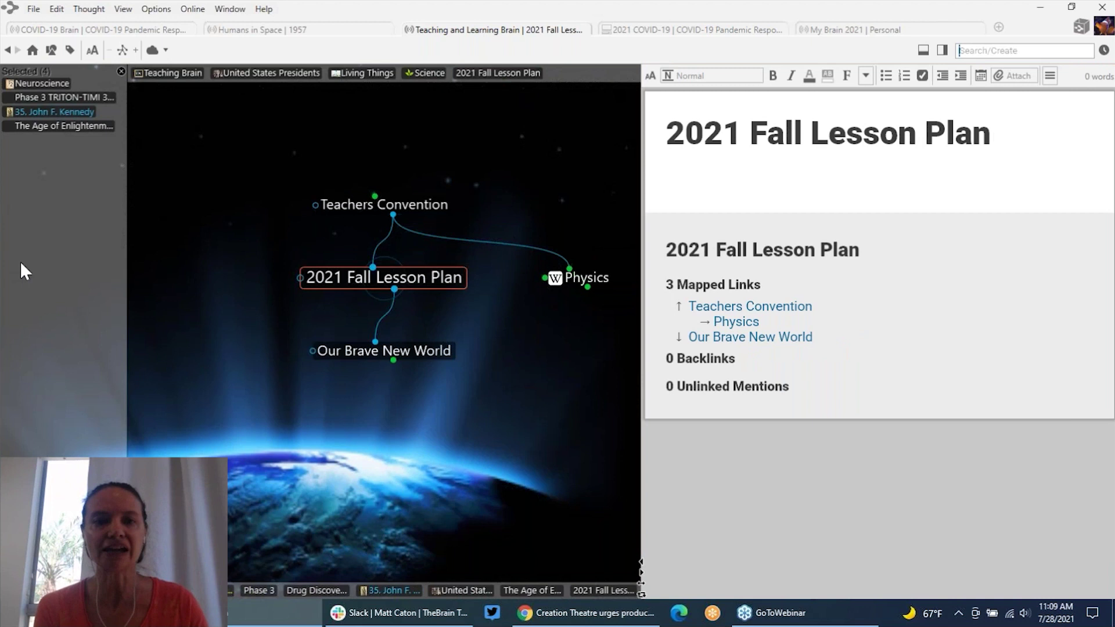
{"action": "right_click", "coordinate": [63, 250]}
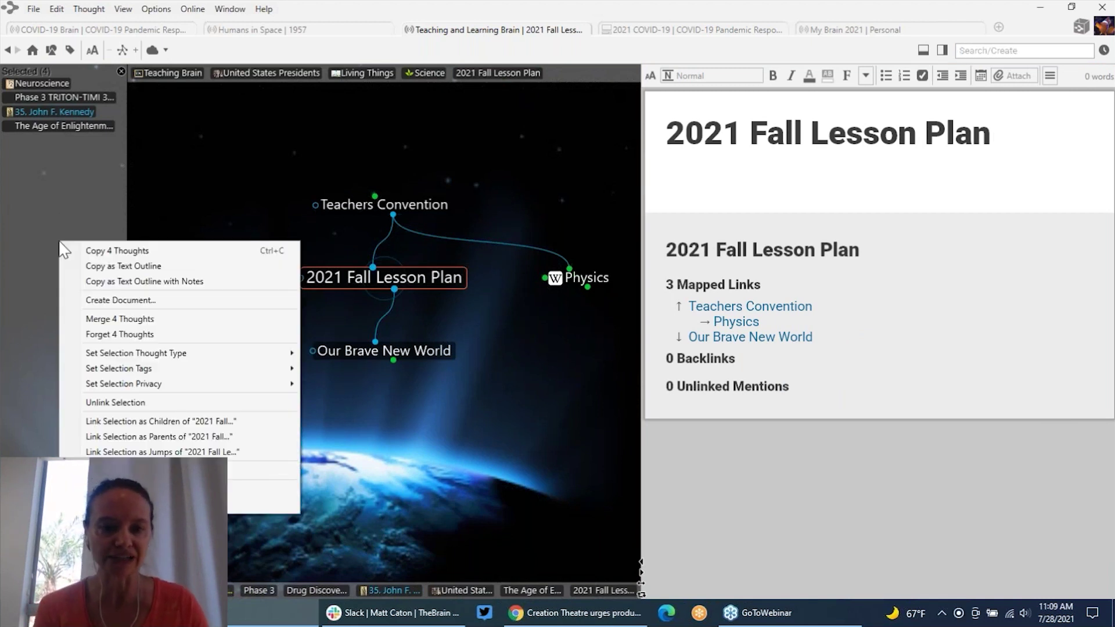
{"action": "left_click", "coordinate": [135, 423]}
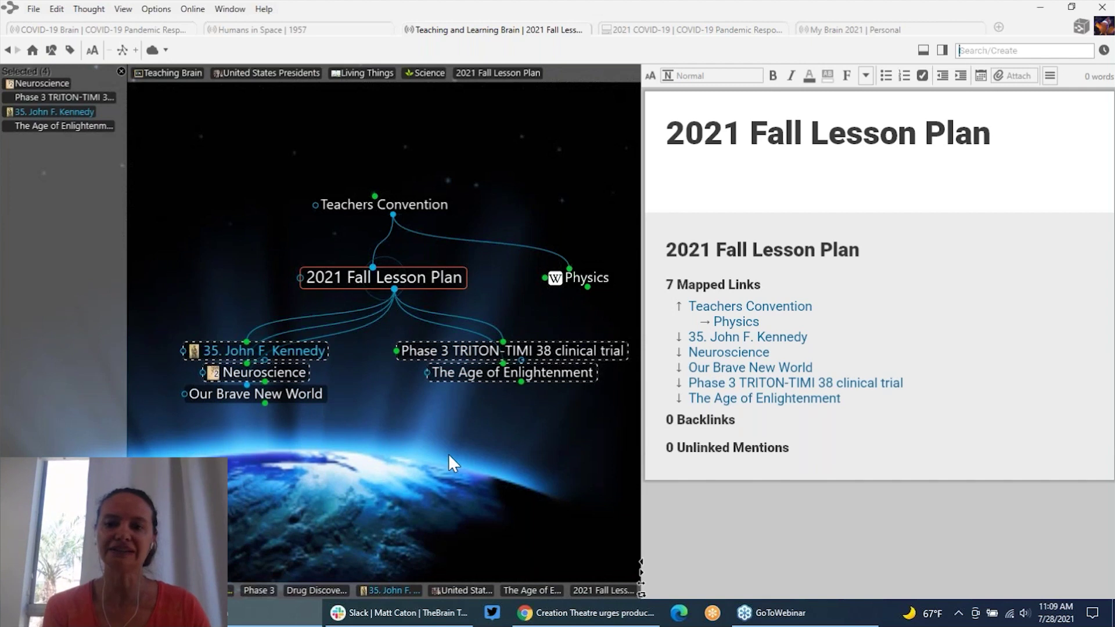
{"action": "left_click", "coordinate": [121, 72]}
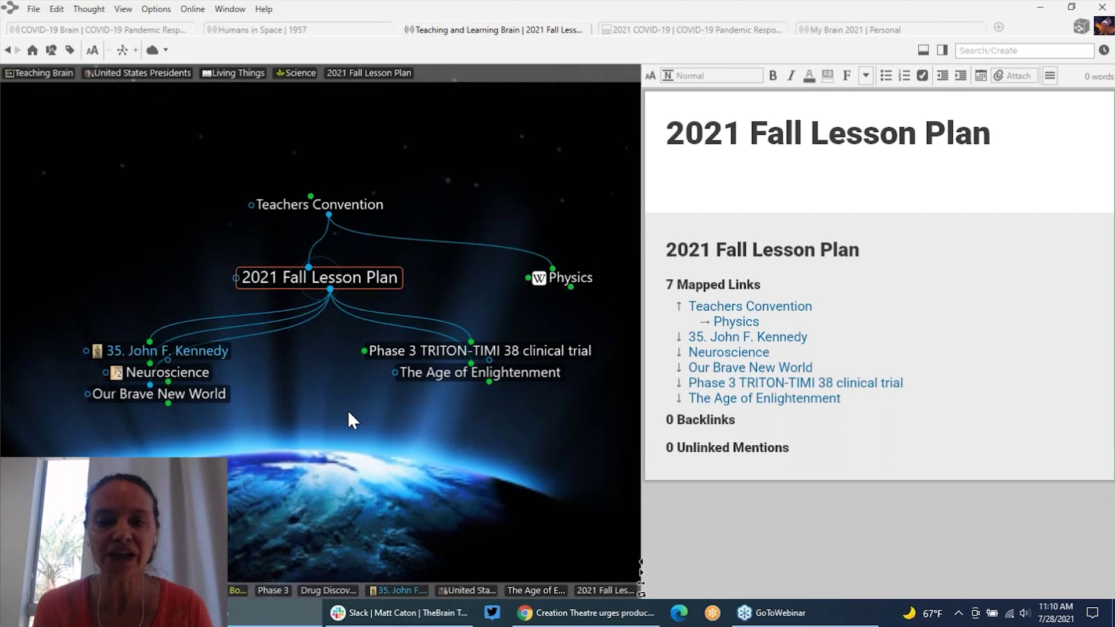
Examine the thought types available for Our Brave New World without assigning one
{"action": "right_click", "coordinate": [217, 396]}
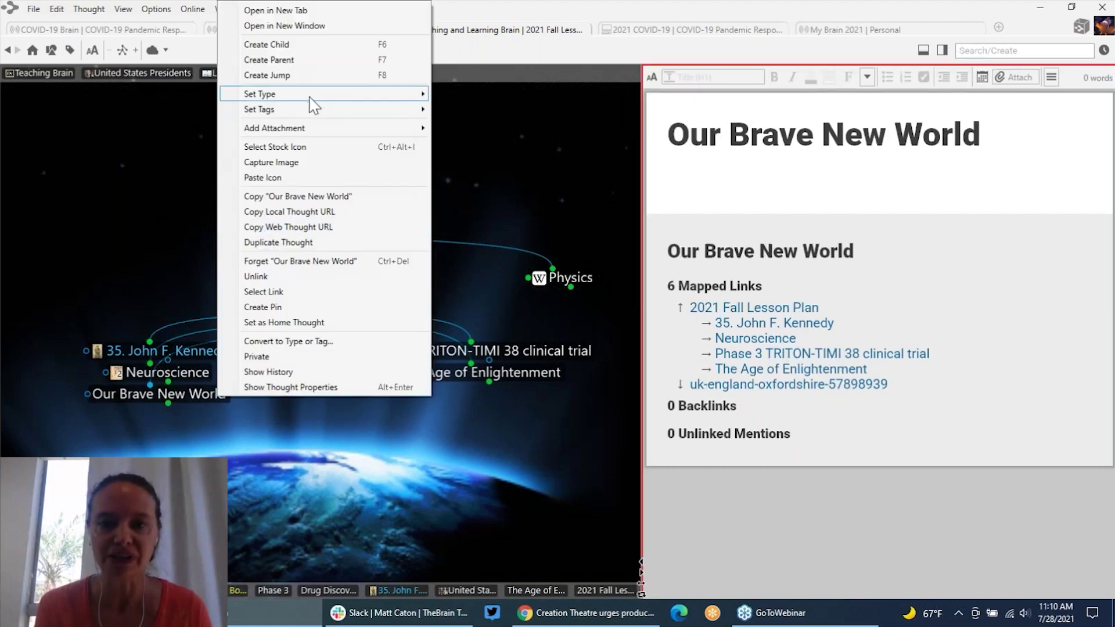
{"action": "mouse_move", "coordinate": [312, 103]}
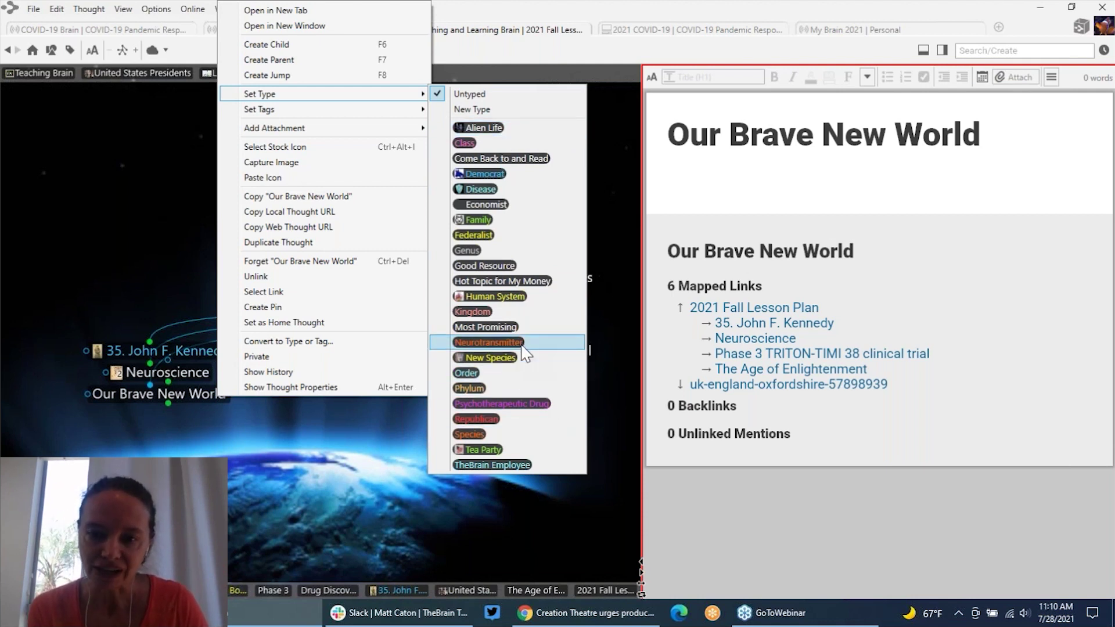
{"action": "key", "text": "Escape"}
{"action": "left_click", "coordinate": [490, 276]}
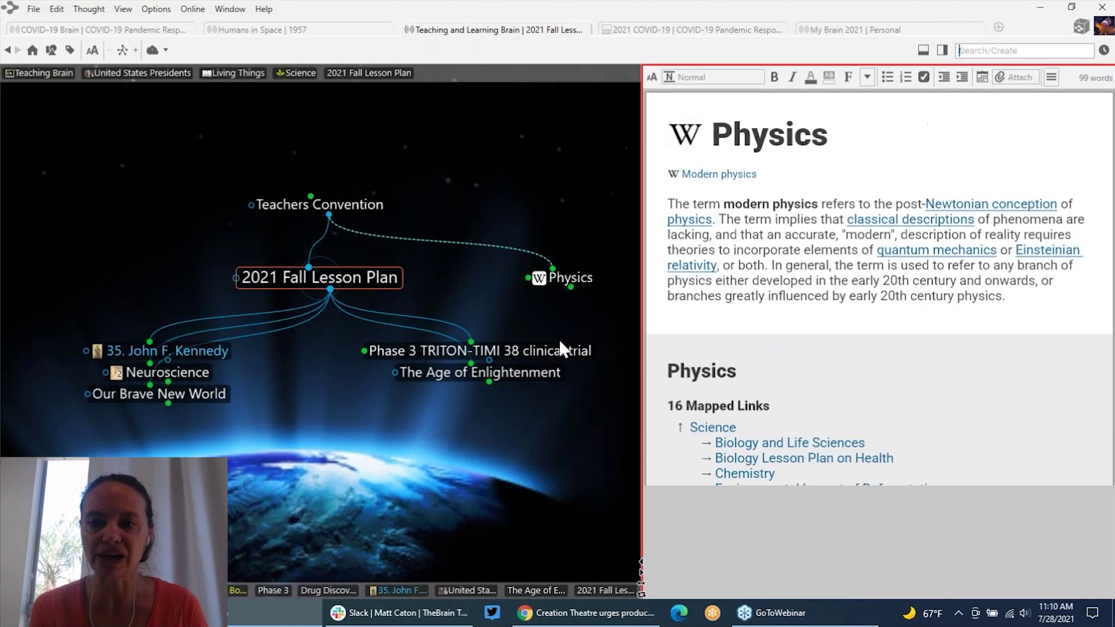
Activate the Physics thought, visit its parent Science and return to Physics
{"action": "left_click", "coordinate": [563, 284]}
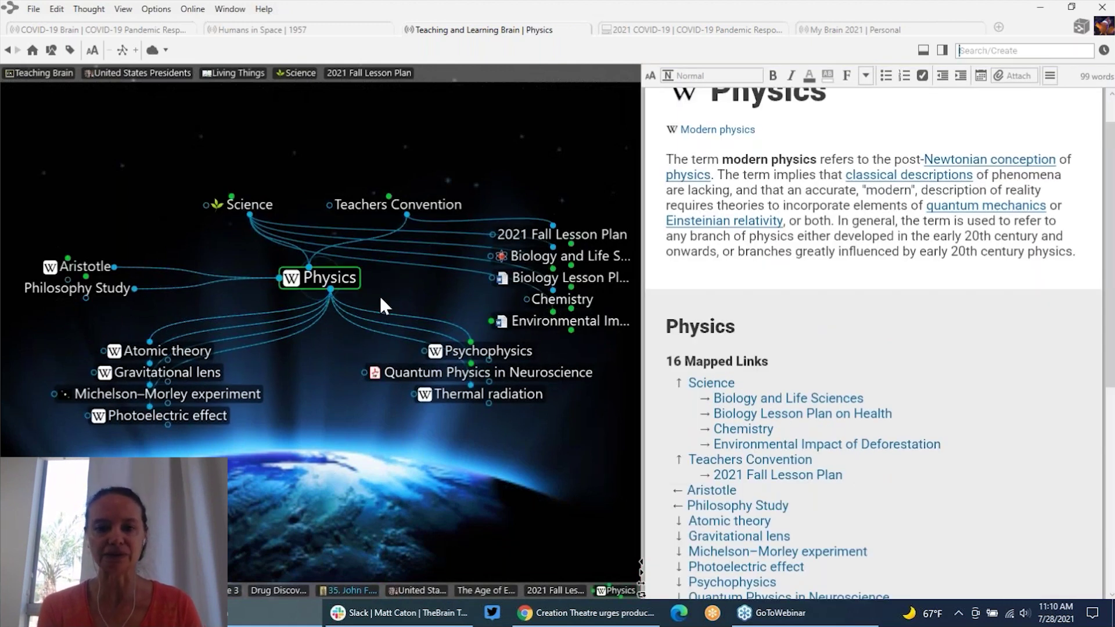
{"action": "left_click", "coordinate": [260, 207]}
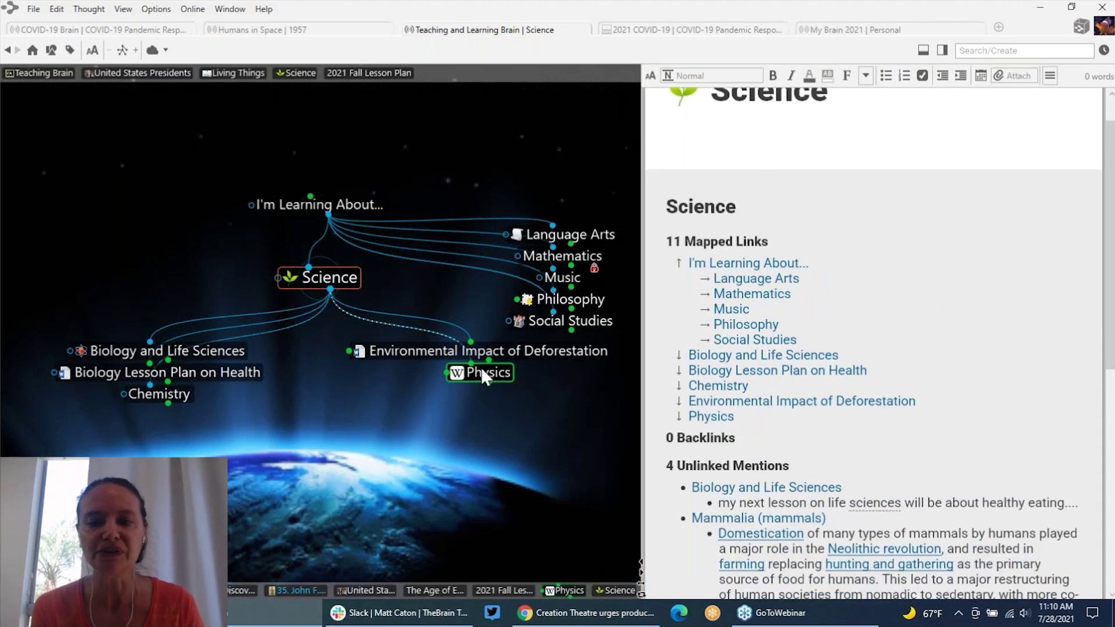
{"action": "left_click", "coordinate": [480, 369]}
{"action": "left_click", "coordinate": [218, 329]}
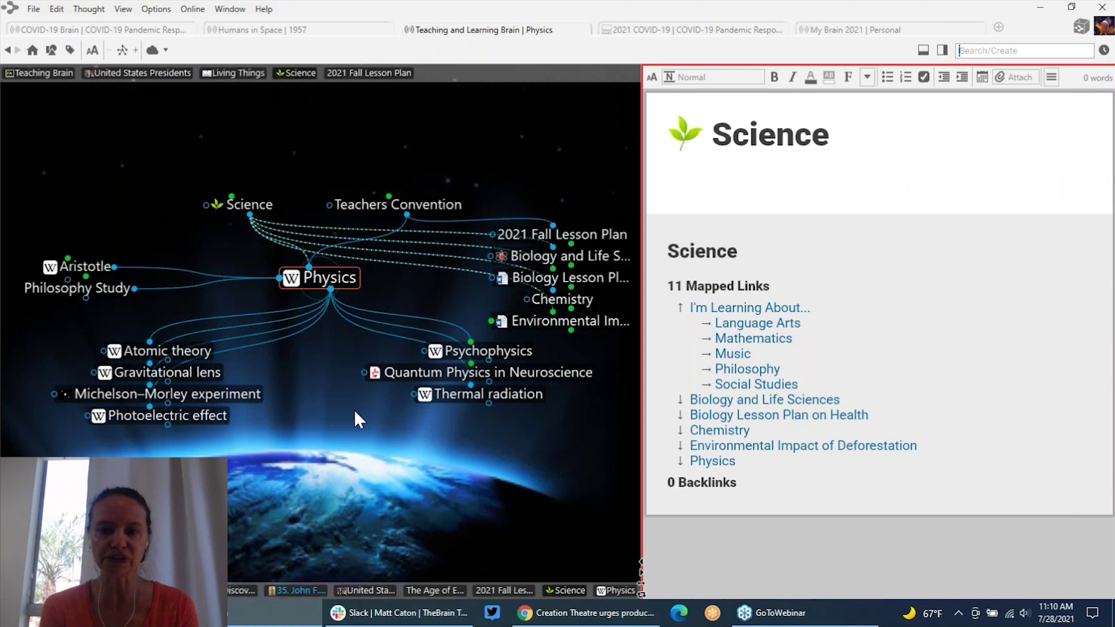
Select all child thoughts of Physics at once
{"action": "left_click", "coordinate": [332, 290]}
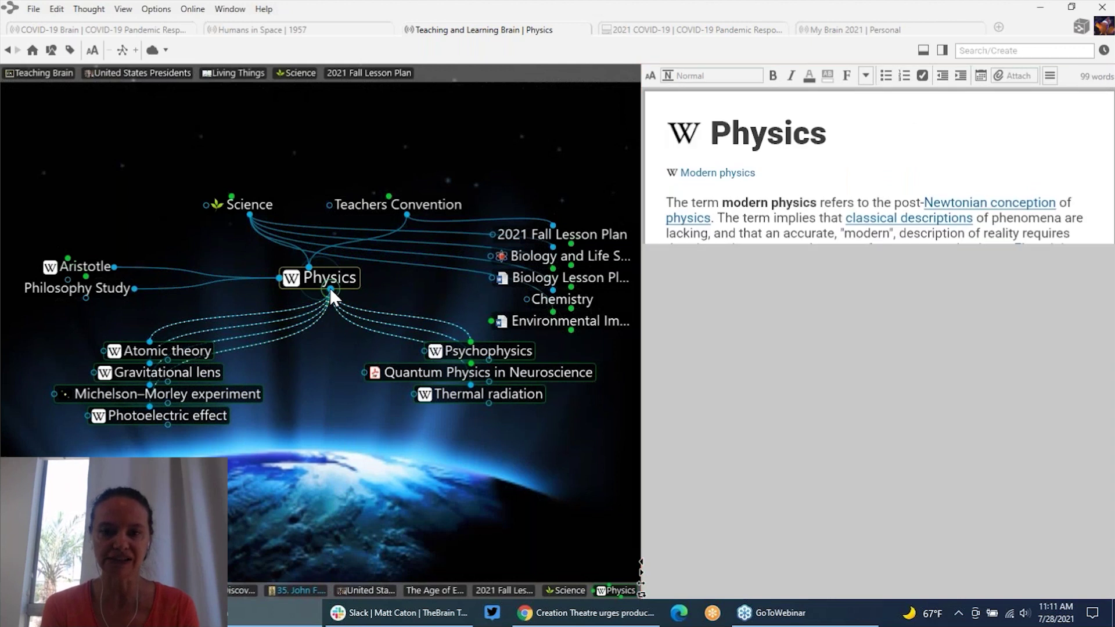
{"action": "left_click", "coordinate": [330, 288]}
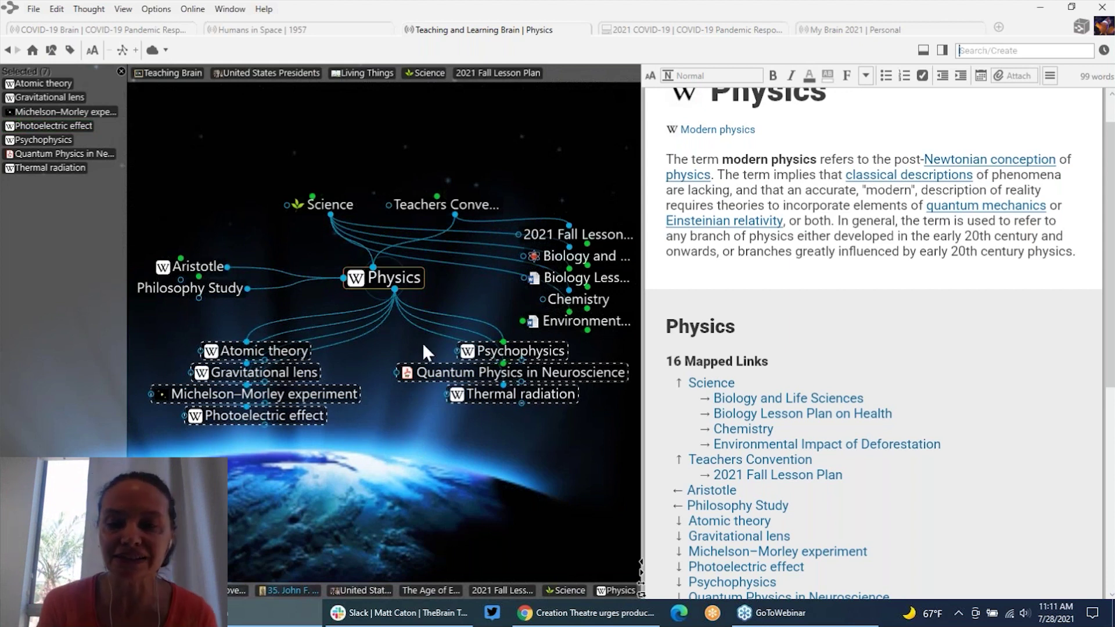
{"action": "left_click", "coordinate": [394, 328]}
{"action": "left_click", "coordinate": [381, 365]}
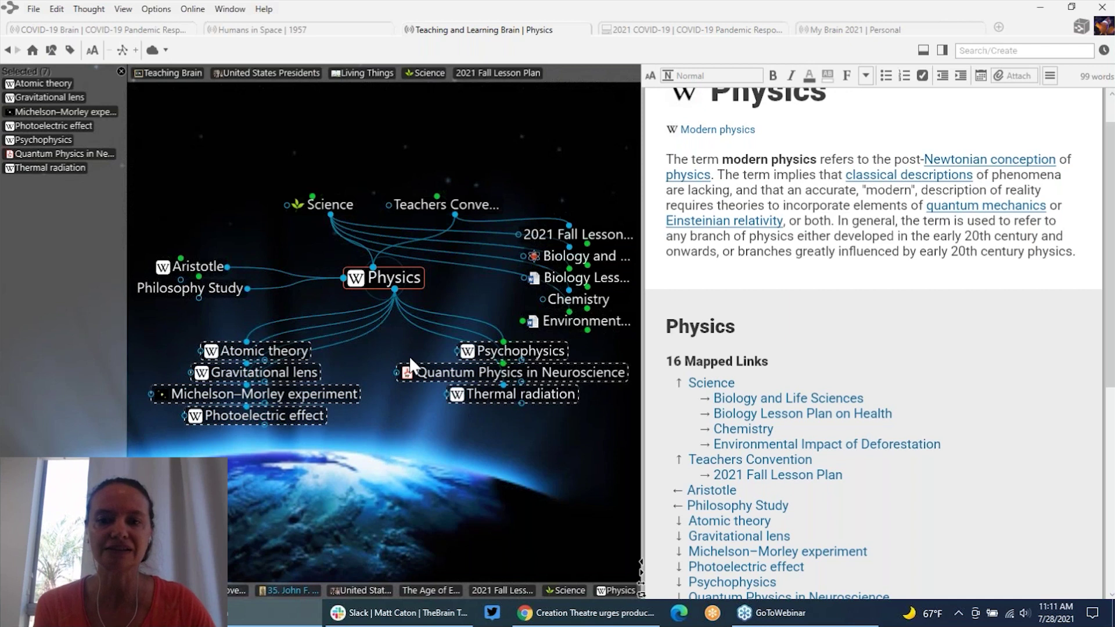
Move the Psychophysics thought from under Physics to become a child of Science
{"action": "left_click", "coordinate": [339, 200]}
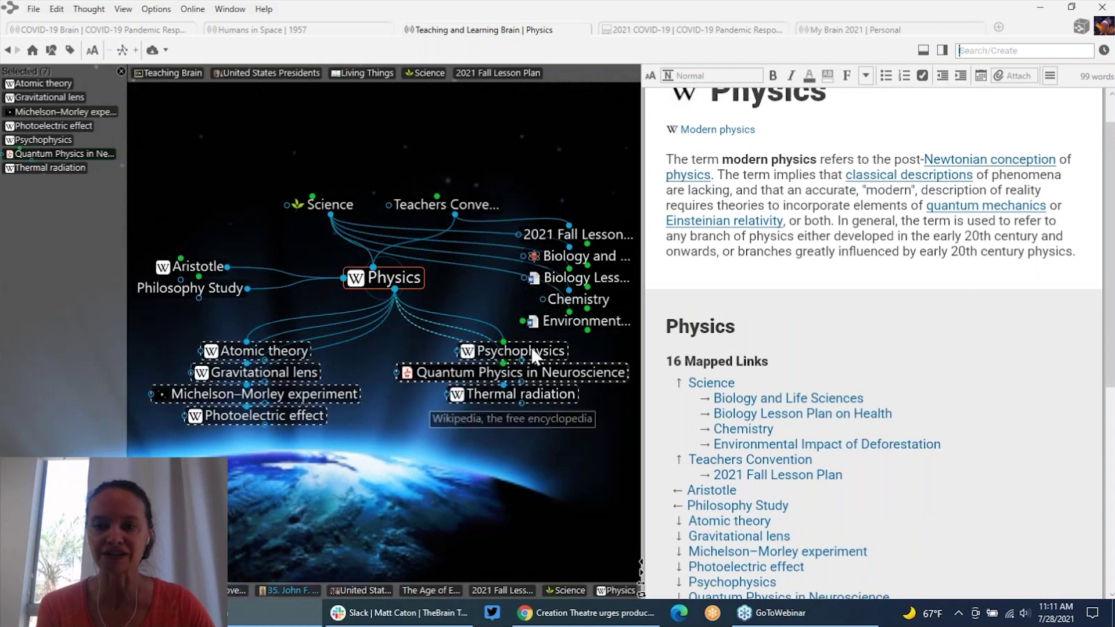
{"action": "mouse_move", "coordinate": [534, 354]}
{"action": "left_click_drag", "start_coordinate": [579, 303], "coordinate": [609, 277]}
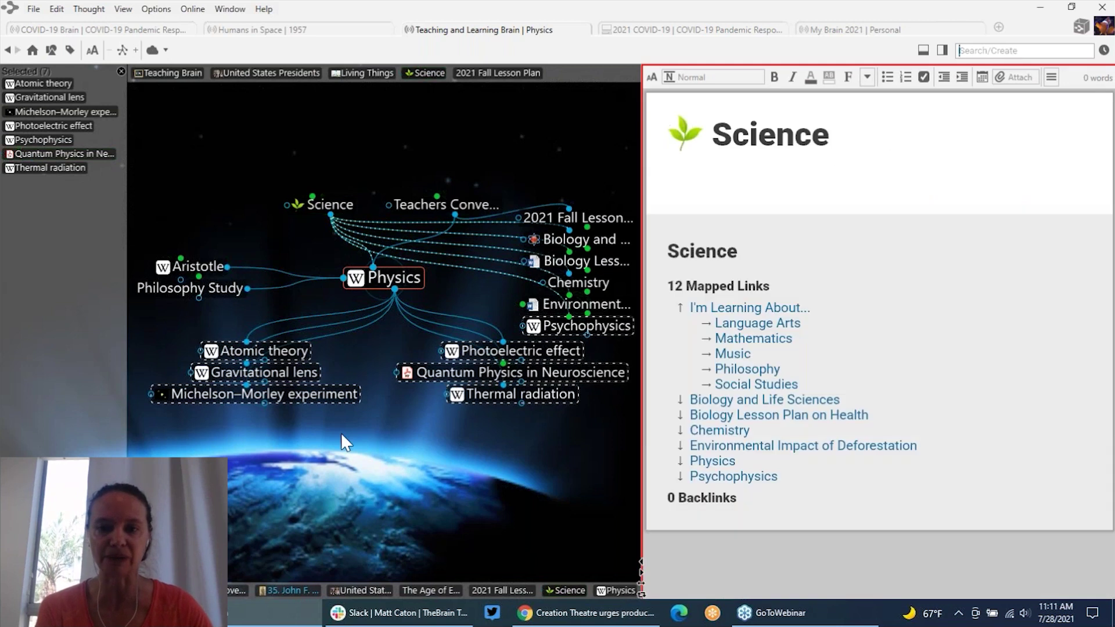
Link the seven selected thoughts as jumps of the active Science thought
{"action": "right_click", "coordinate": [68, 448]}
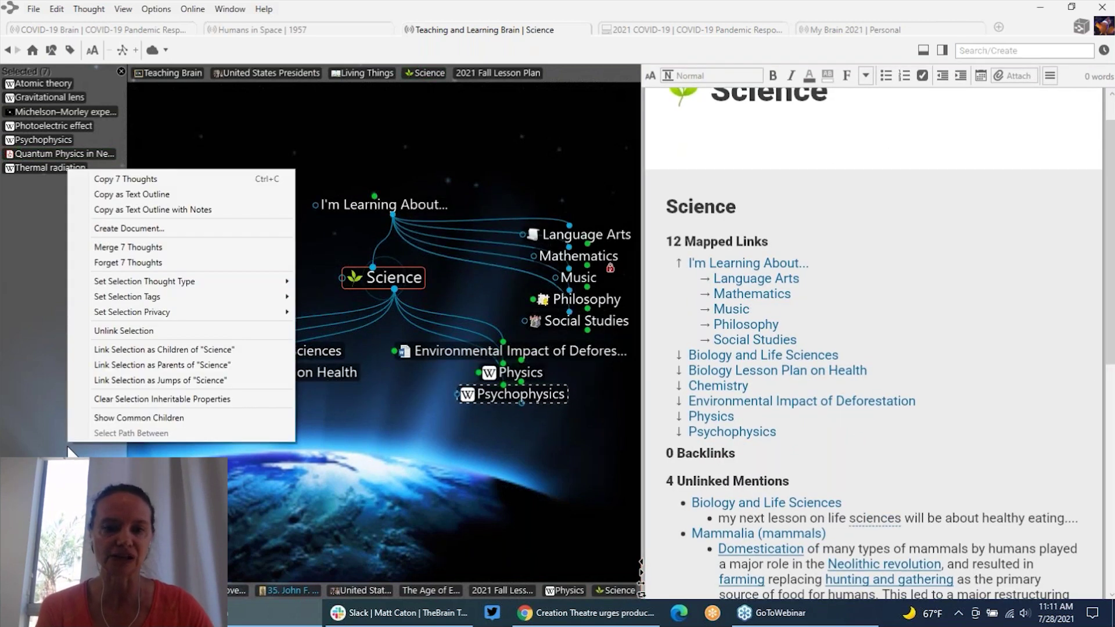
{"action": "left_click", "coordinate": [206, 382]}
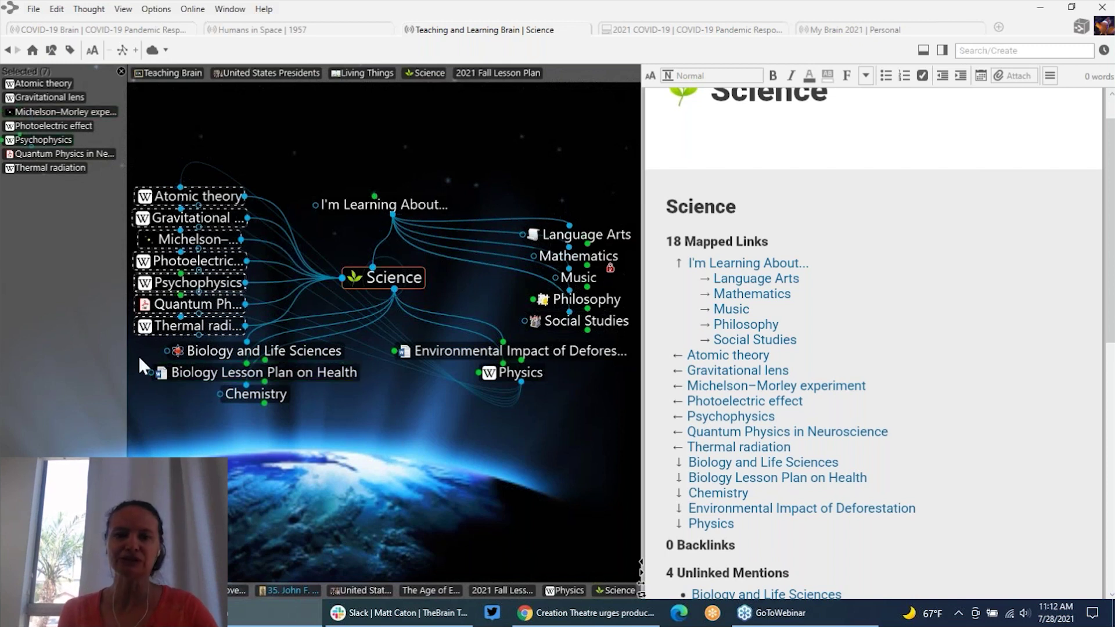
Relink the seven selected thoughts as children of the active Science thought
{"action": "right_click", "coordinate": [58, 375]}
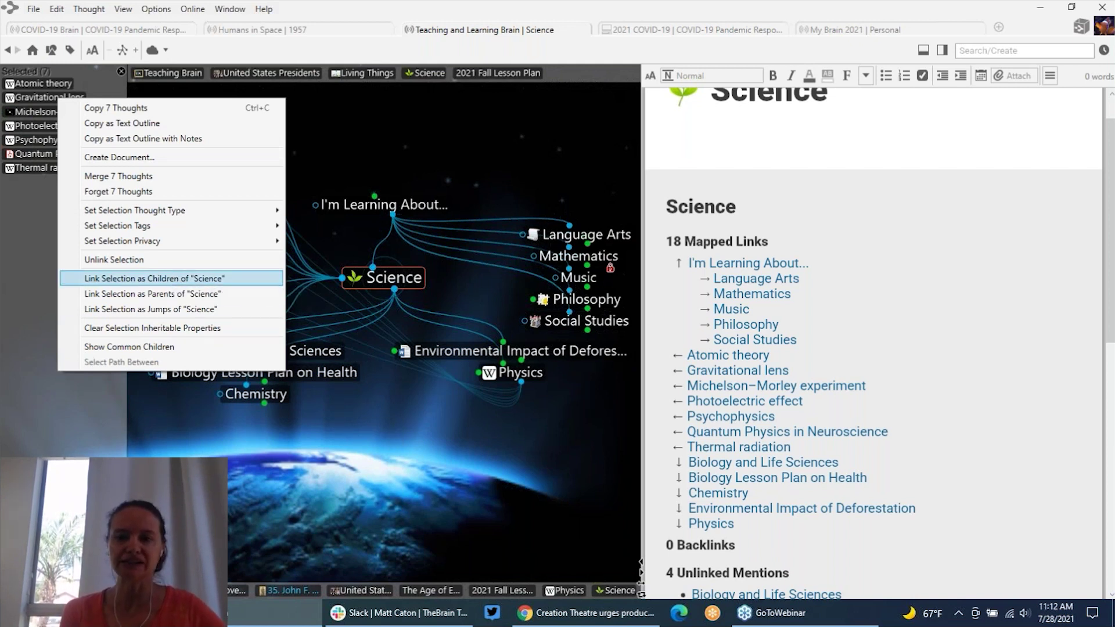
{"action": "left_click", "coordinate": [173, 279]}
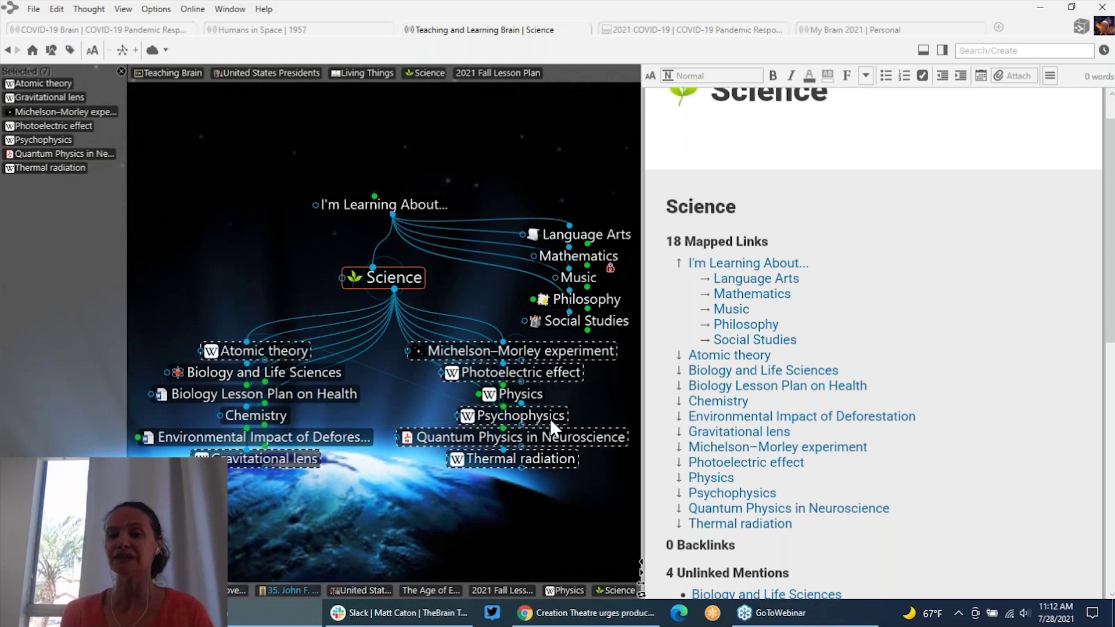
Activate the Physics thought and unlink the seven selected thoughts from it
{"action": "left_click", "coordinate": [467, 416]}
{"action": "left_click", "coordinate": [513, 394]}
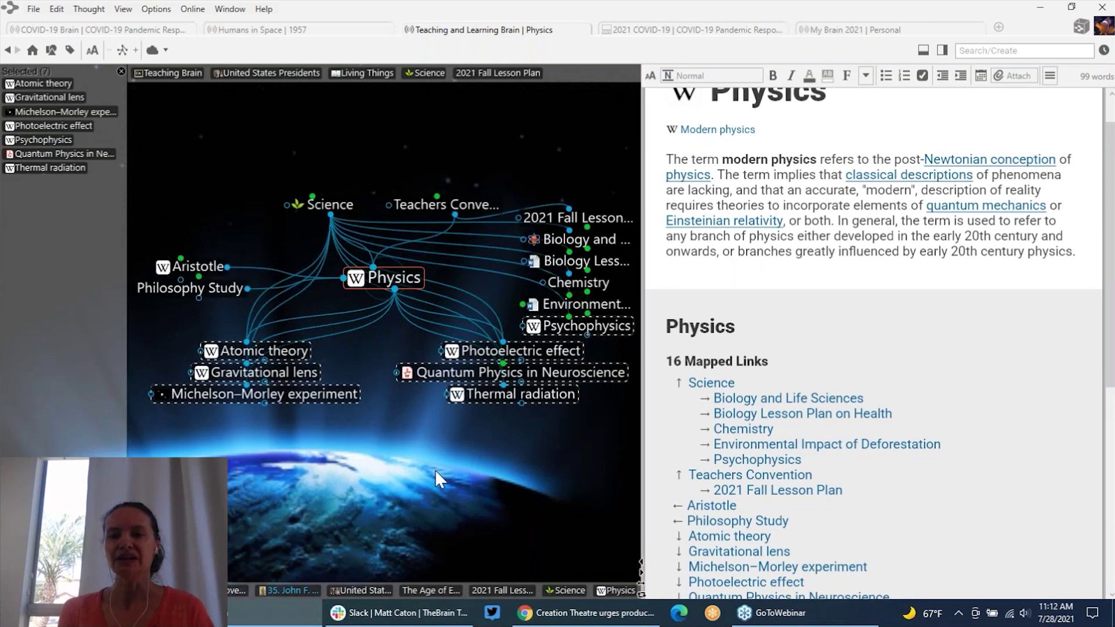
{"action": "left_click", "coordinate": [323, 400]}
{"action": "left_click", "coordinate": [411, 293]}
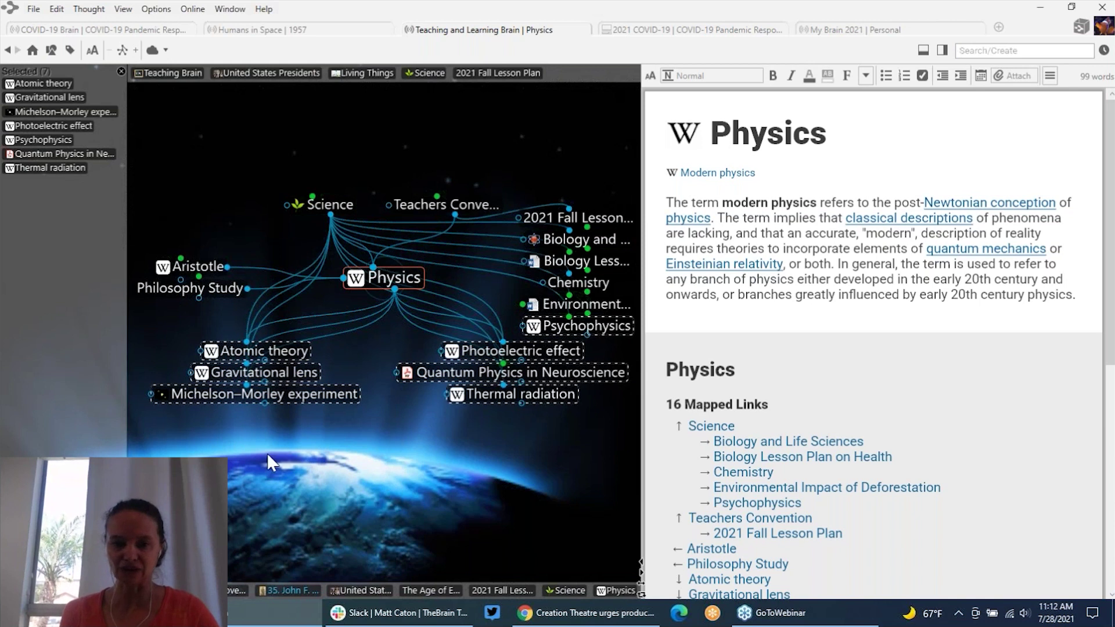
{"action": "right_click", "coordinate": [79, 450]}
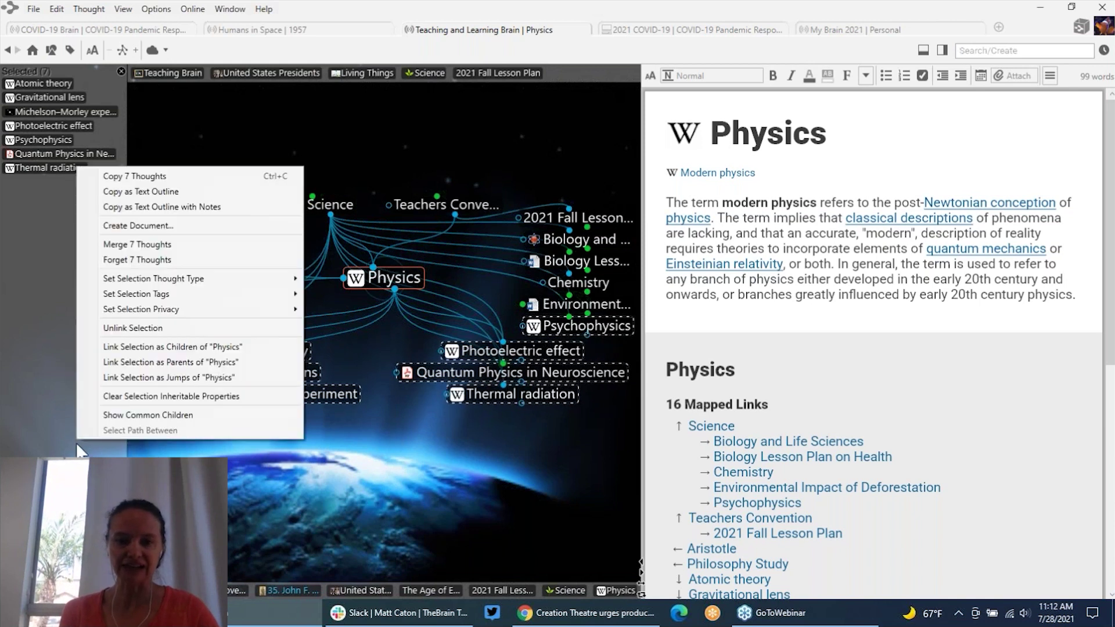
{"action": "left_click", "coordinate": [154, 327]}
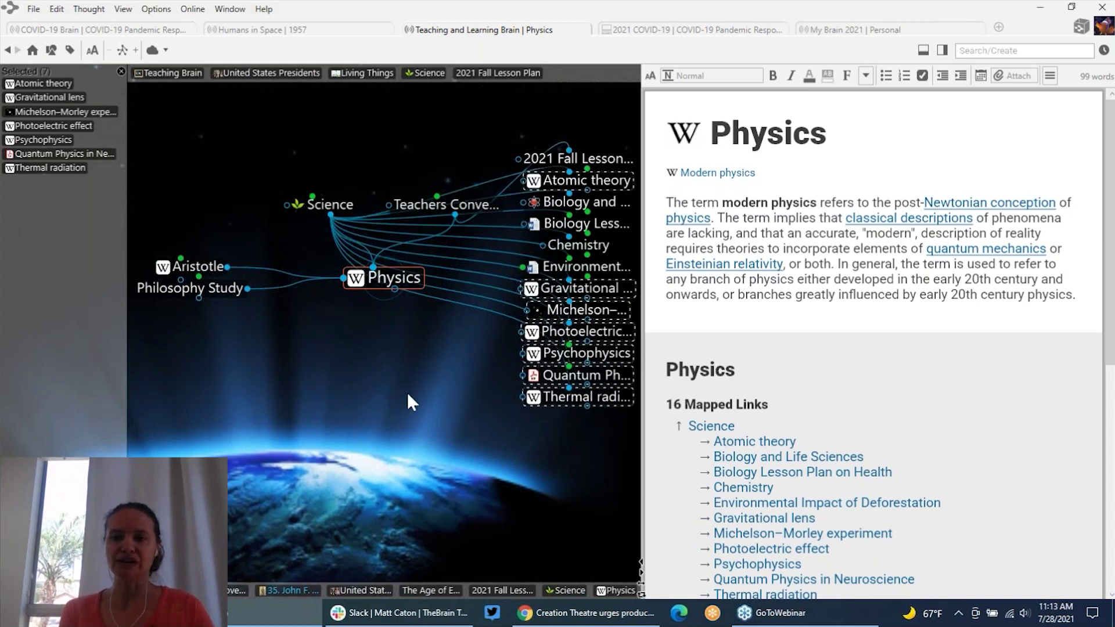
Return to the Science thought, clear the selection and forget its child thought Physics
{"action": "left_click", "coordinate": [338, 206]}
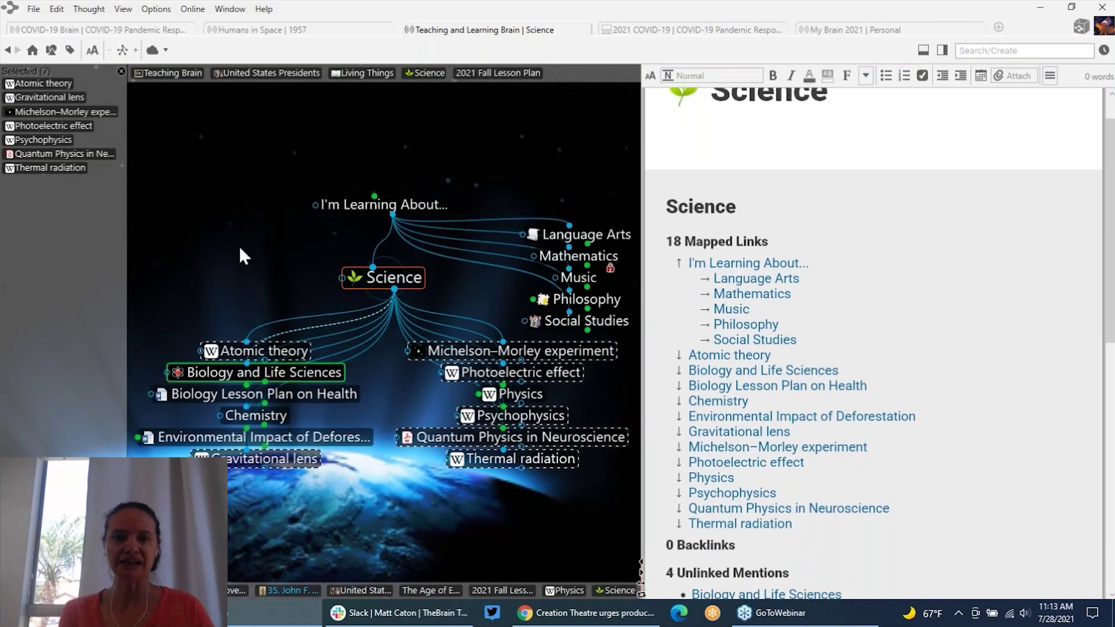
{"action": "left_click", "coordinate": [121, 71]}
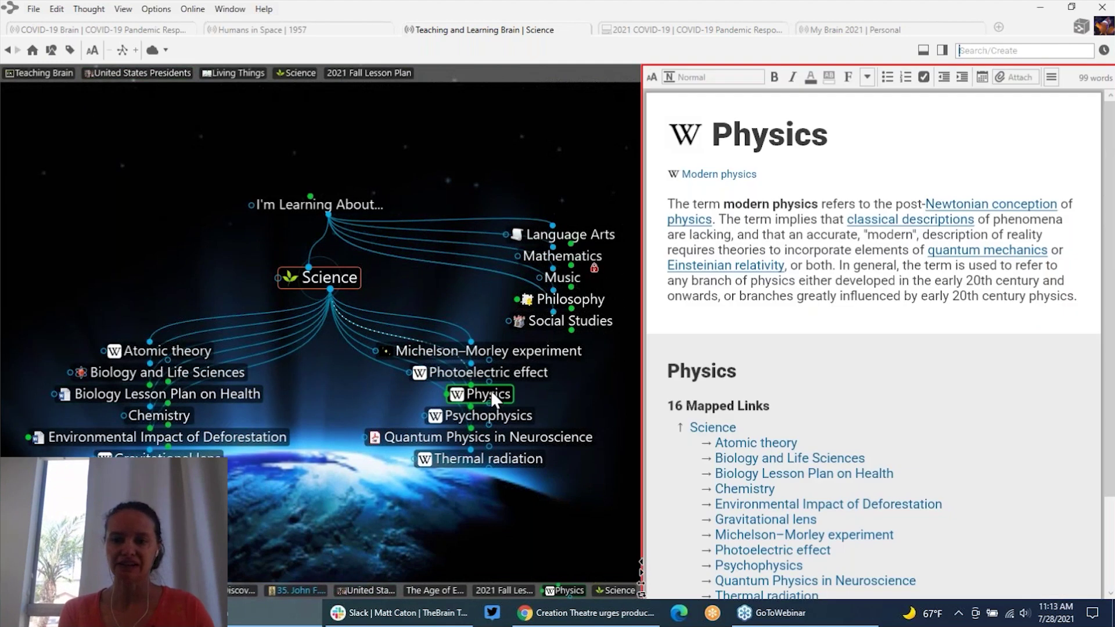
{"action": "right_click", "coordinate": [491, 394]}
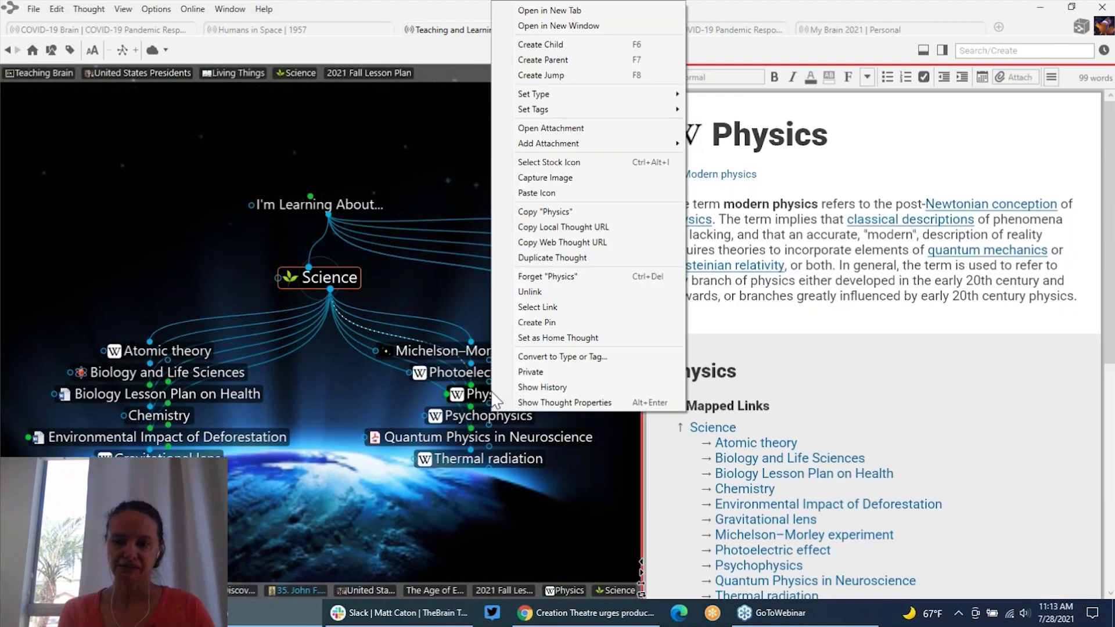
{"action": "left_click", "coordinate": [549, 278]}
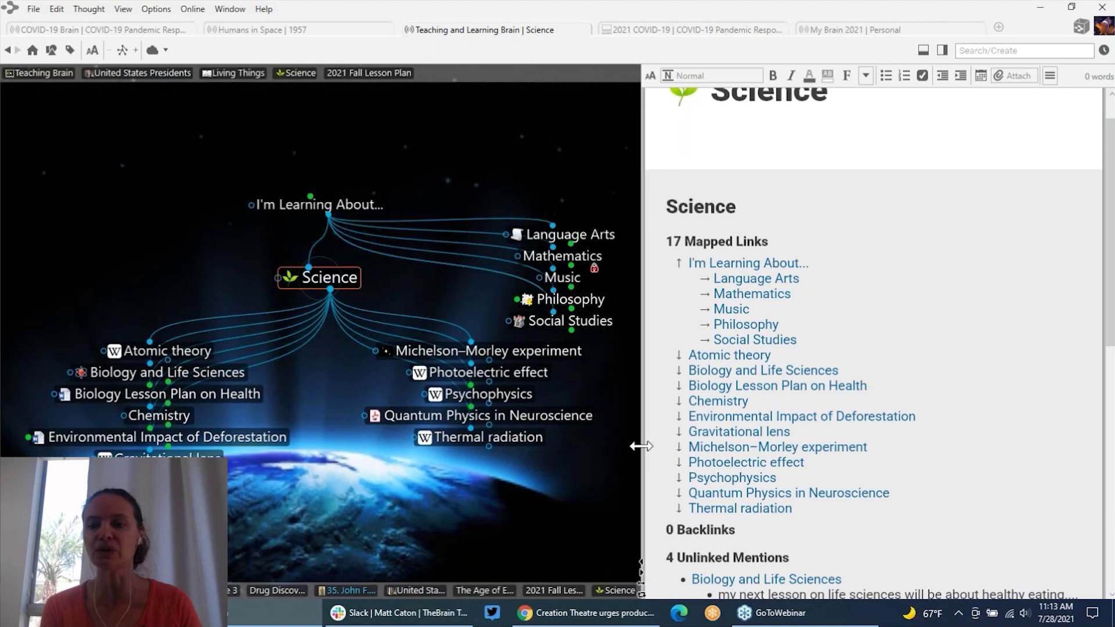
Widen the thought map area by narrowing the notes area beside it
{"action": "left_click_drag", "start_coordinate": [642, 423], "coordinate": [899, 420]}
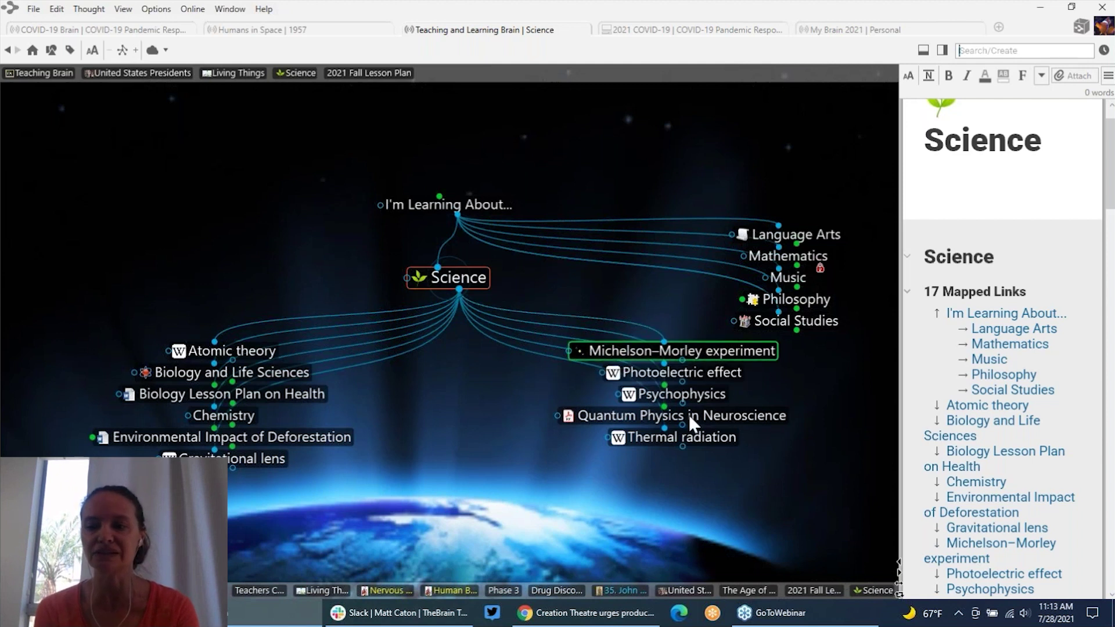
{"action": "left_click", "coordinate": [617, 436]}
{"action": "left_click", "coordinate": [573, 477]}
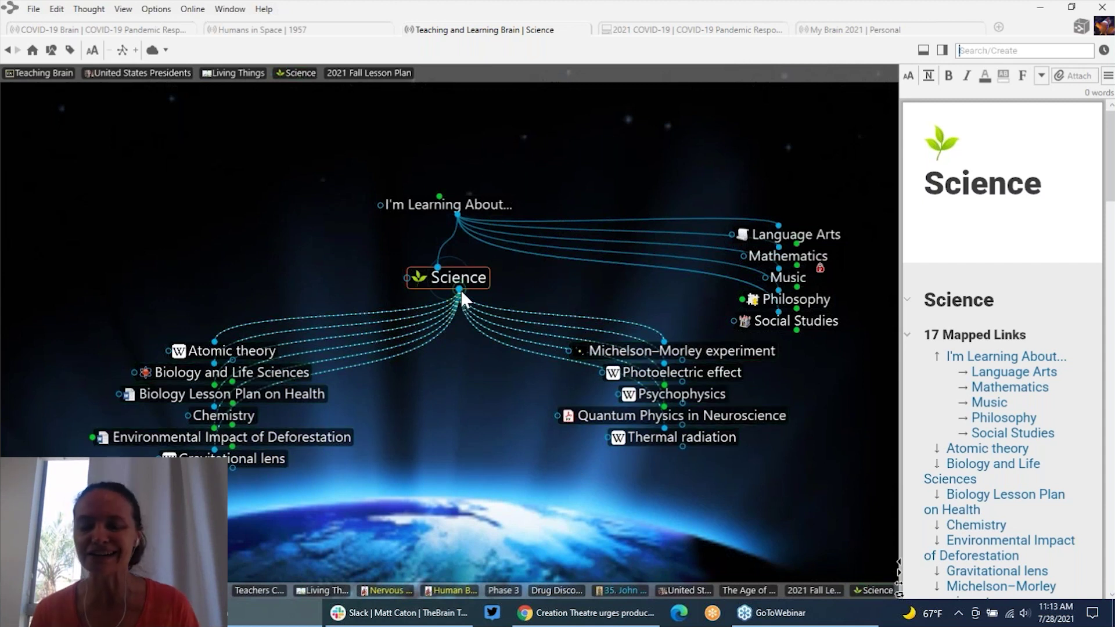
Create a child thought named Advanced Physics Topics under Science
{"action": "left_click_drag", "start_coordinate": [457, 365], "coordinate": [451, 409]}
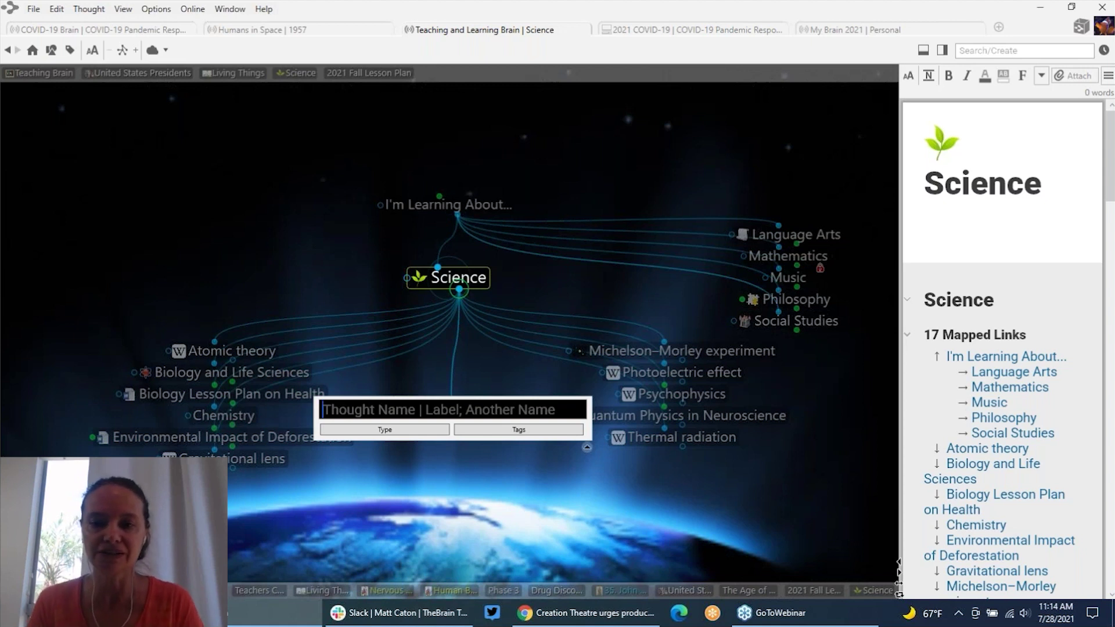
{"action": "type", "text": "A"}
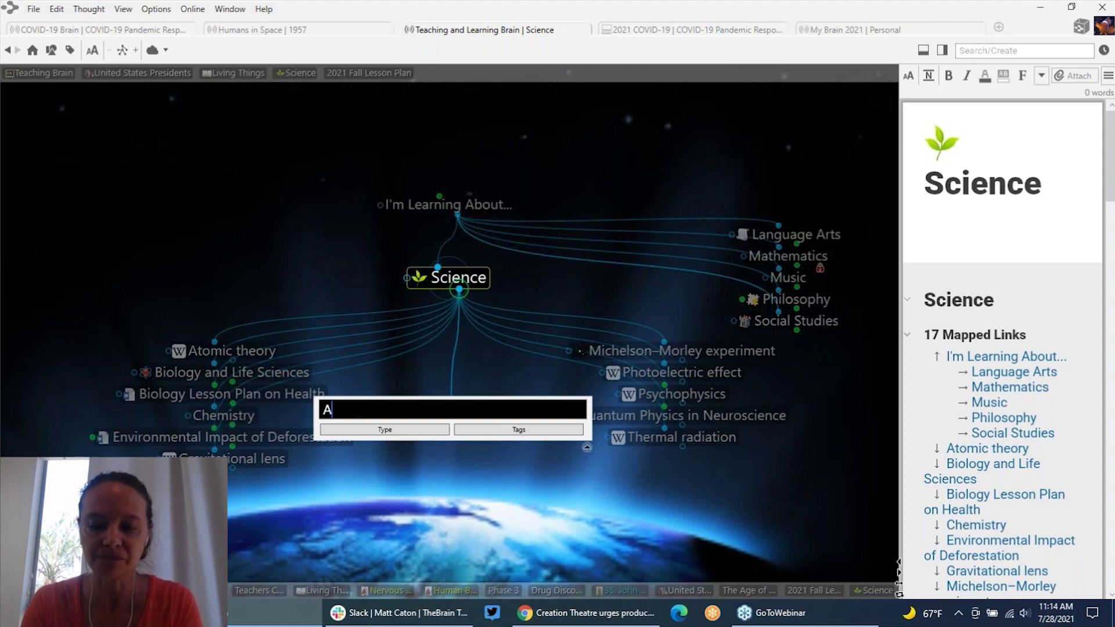
{"action": "type", "text": "dvanced"}
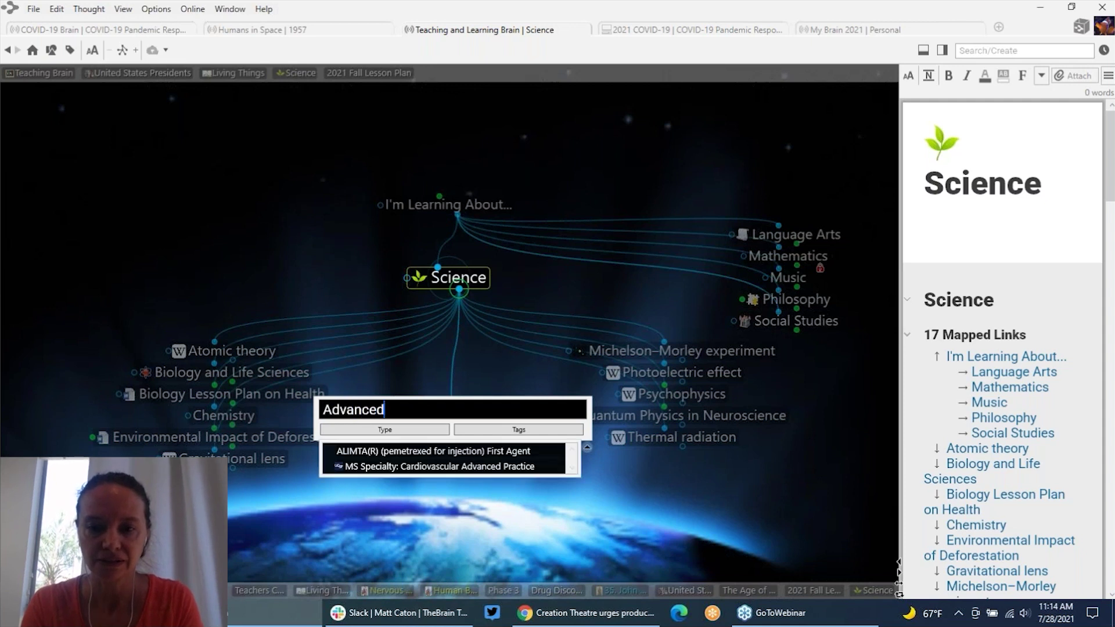
{"action": "type", "text": " P"}
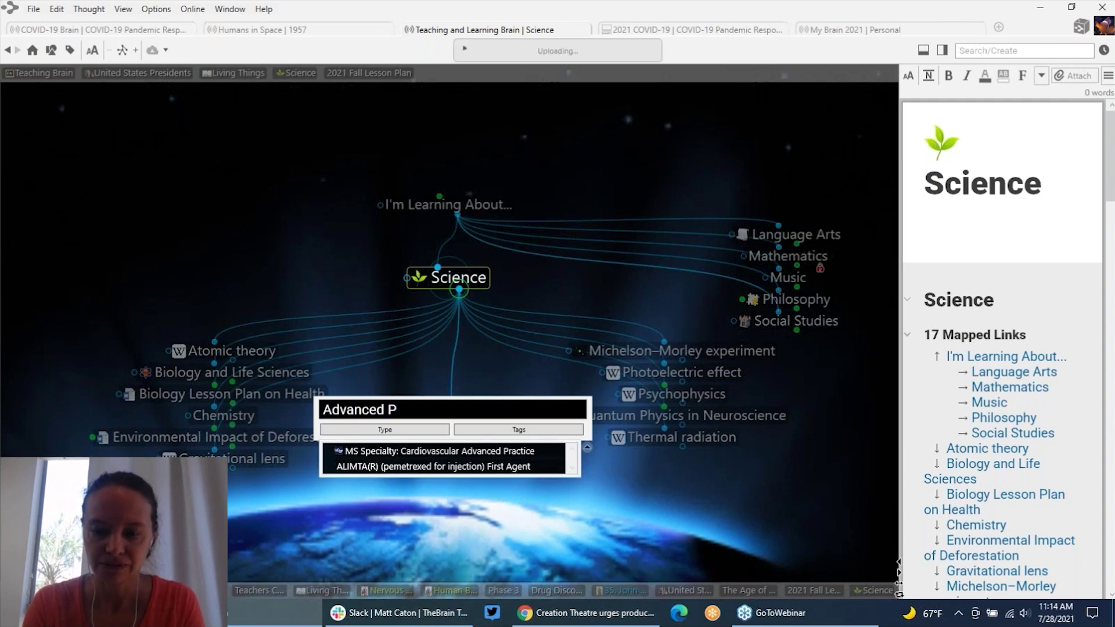
{"action": "type", "text": "hysics T"}
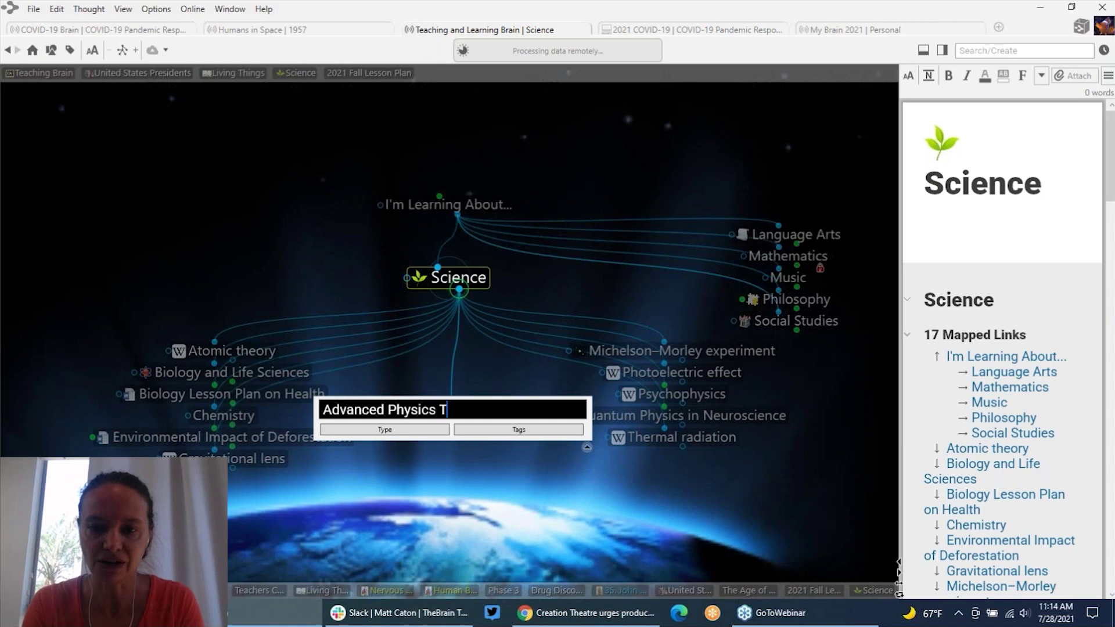
{"action": "type", "text": "opics"}
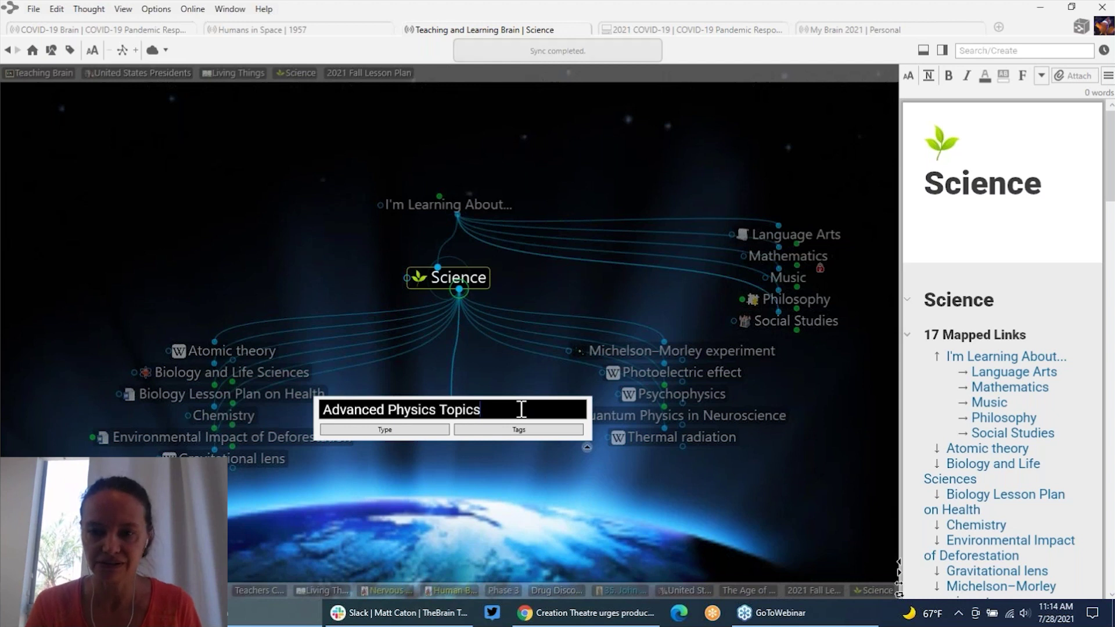
{"action": "key", "text": "Return"}
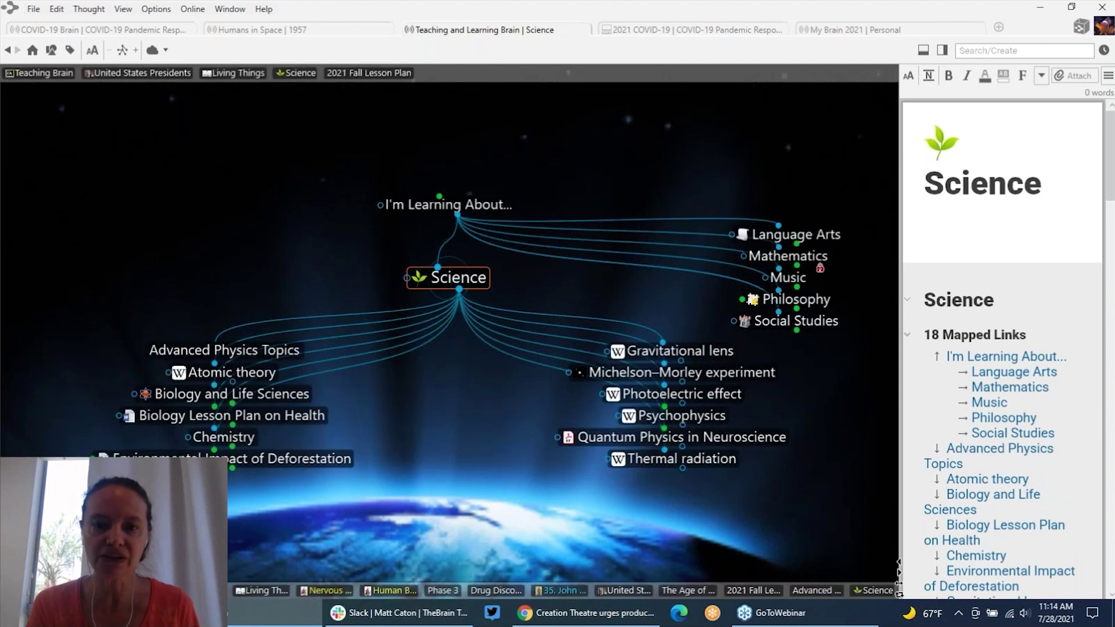
Activate the Advanced Physics Topics thought and paste the copied image as its icon
{"action": "left_click", "coordinate": [290, 353]}
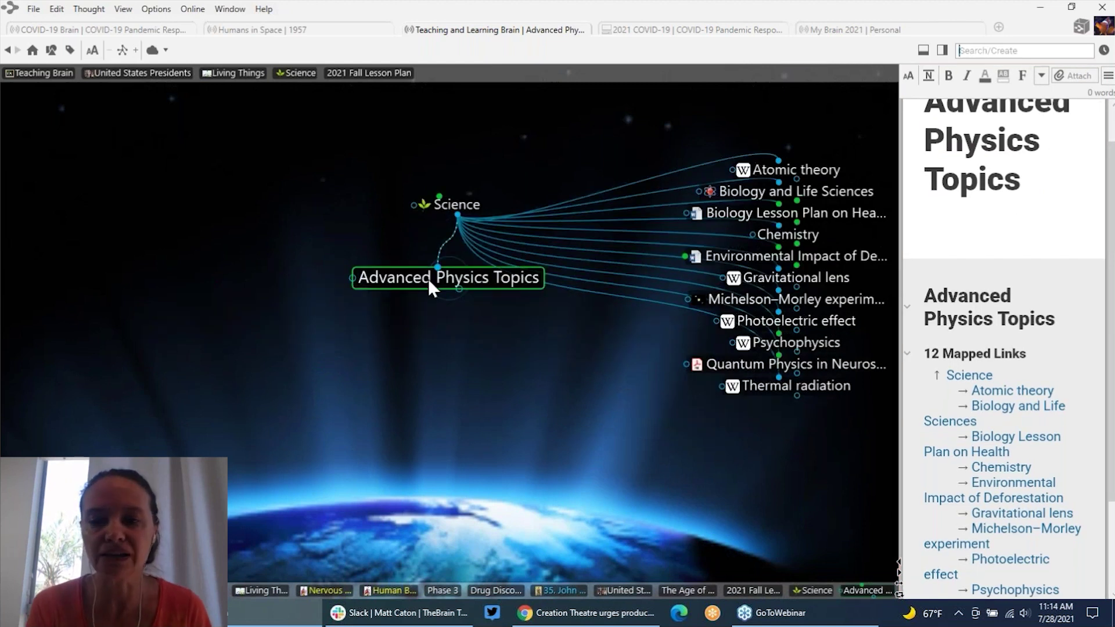
{"action": "right_click", "coordinate": [429, 281]}
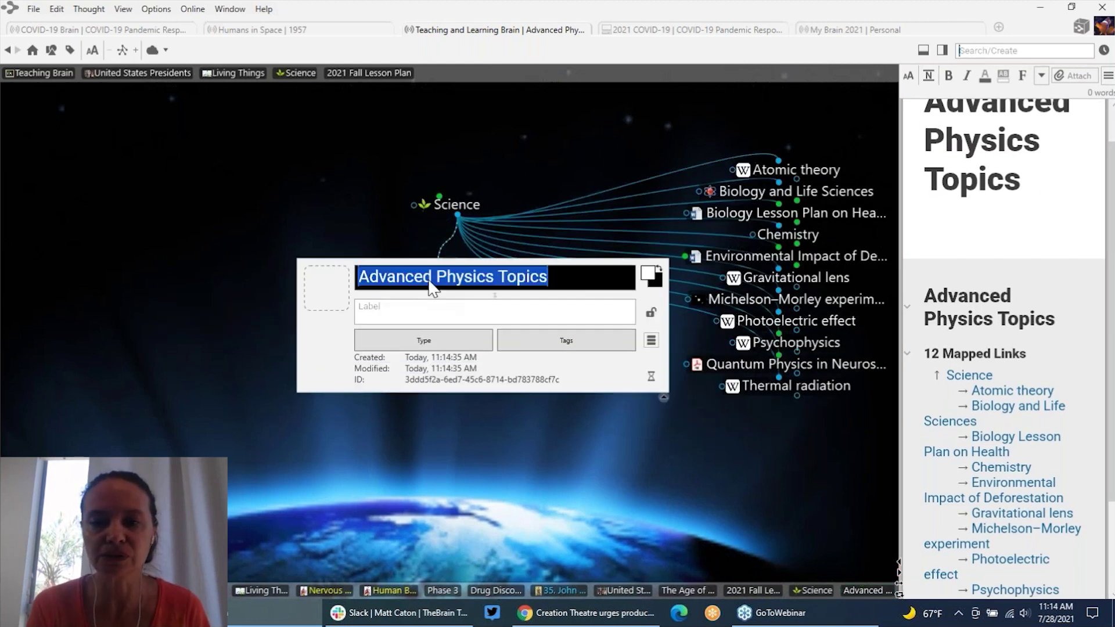
{"action": "left_click", "coordinate": [325, 301]}
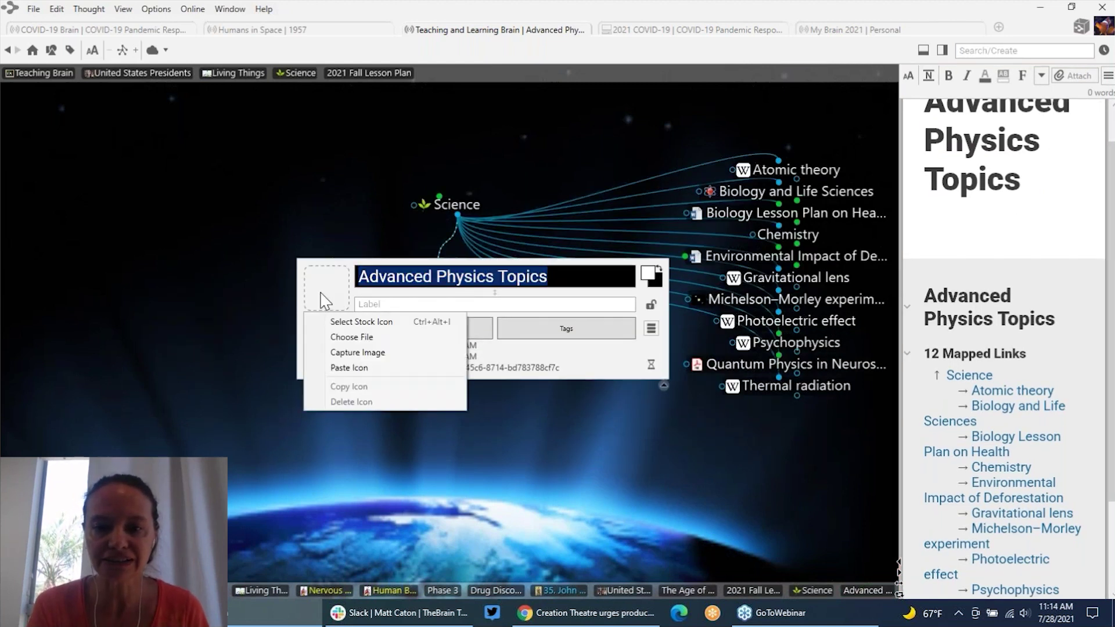
{"action": "left_click", "coordinate": [342, 368]}
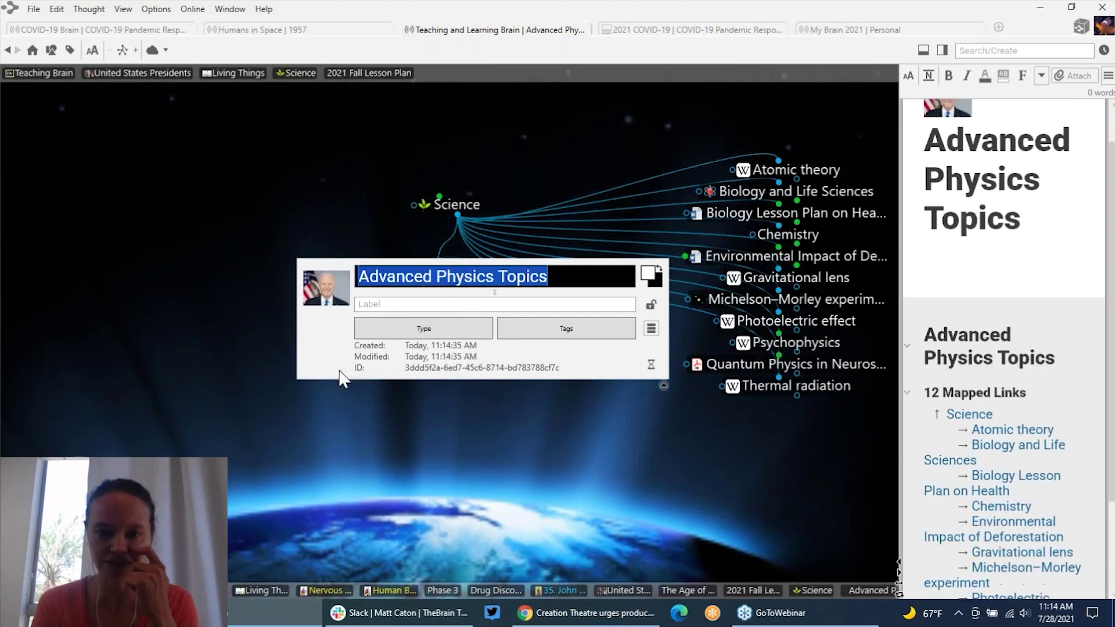
Replace the icon of Advanced Physics Topics with the wireframe globe stock icon from Energy & Environment
{"action": "left_click", "coordinate": [331, 298]}
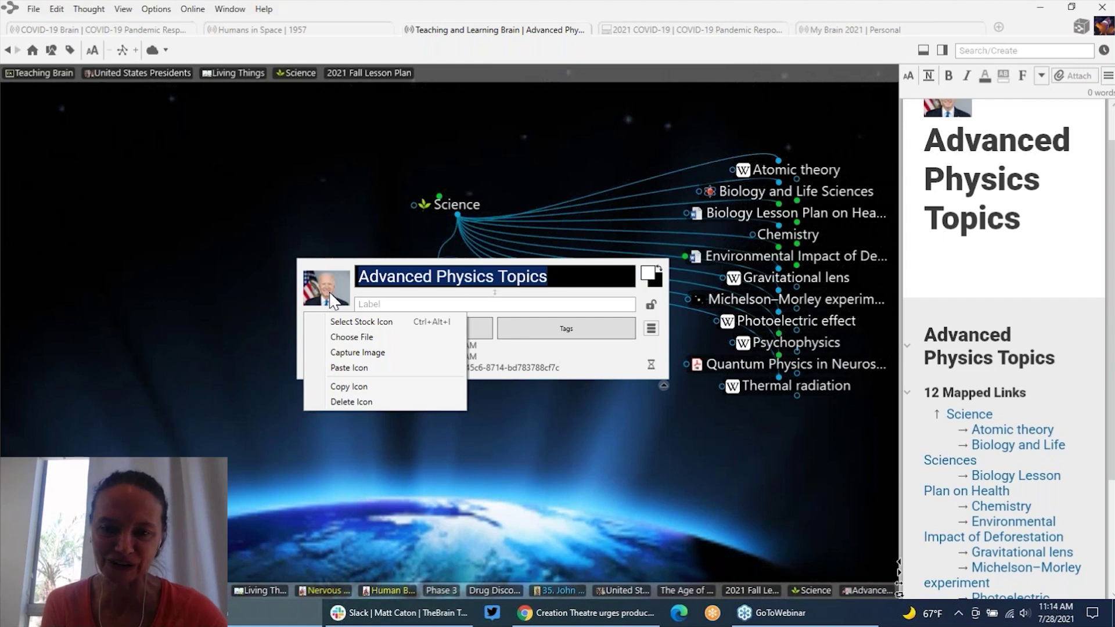
{"action": "left_click", "coordinate": [348, 324]}
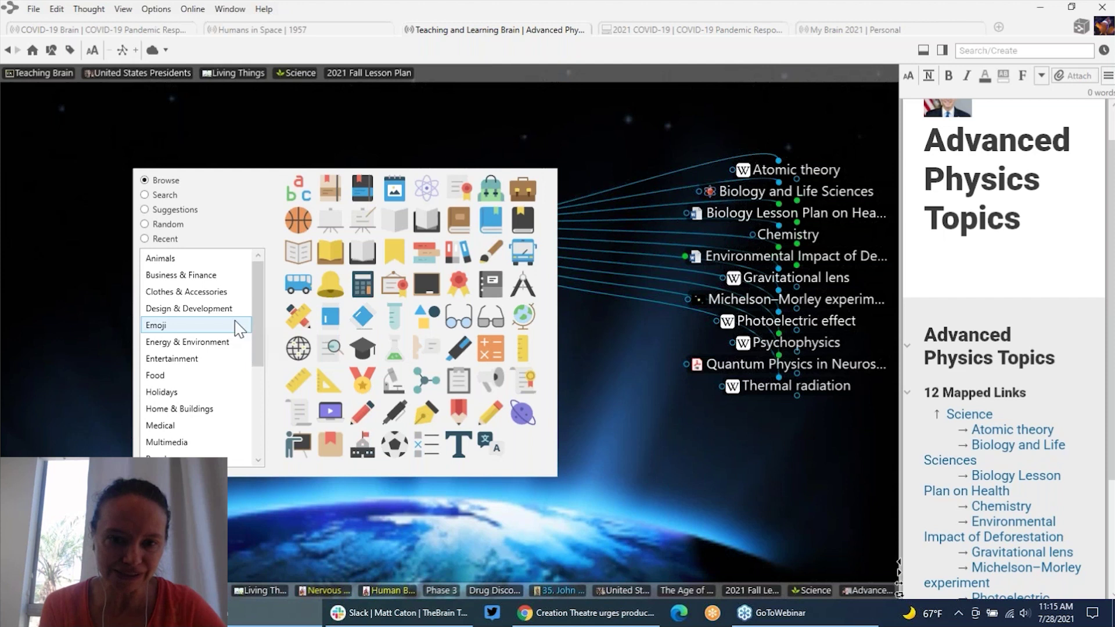
{"action": "left_click", "coordinate": [226, 346]}
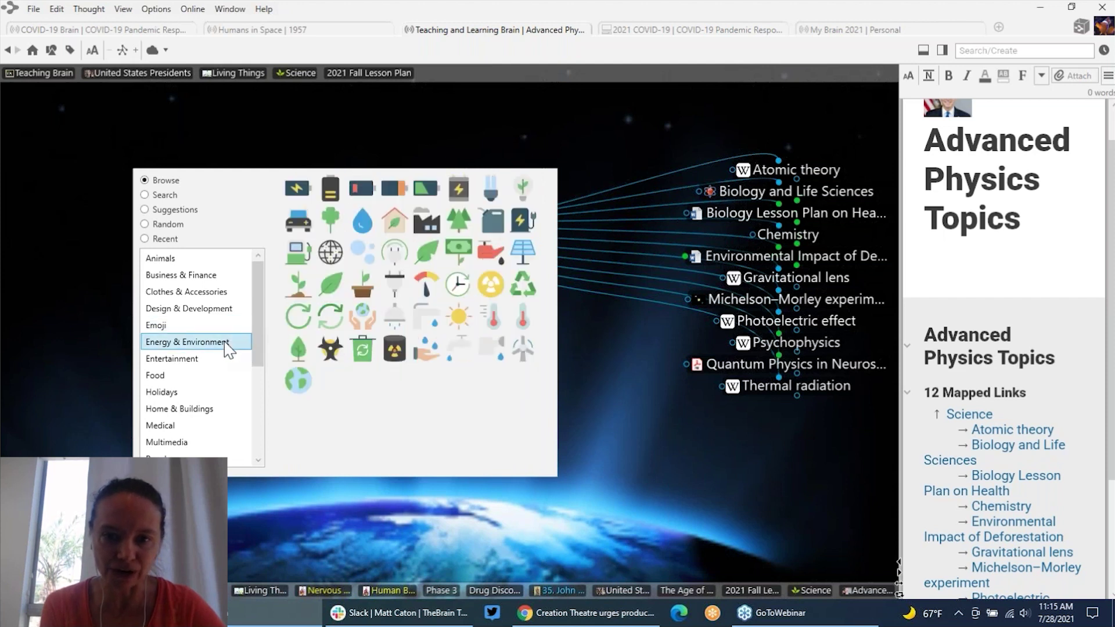
{"action": "left_click", "coordinate": [330, 252]}
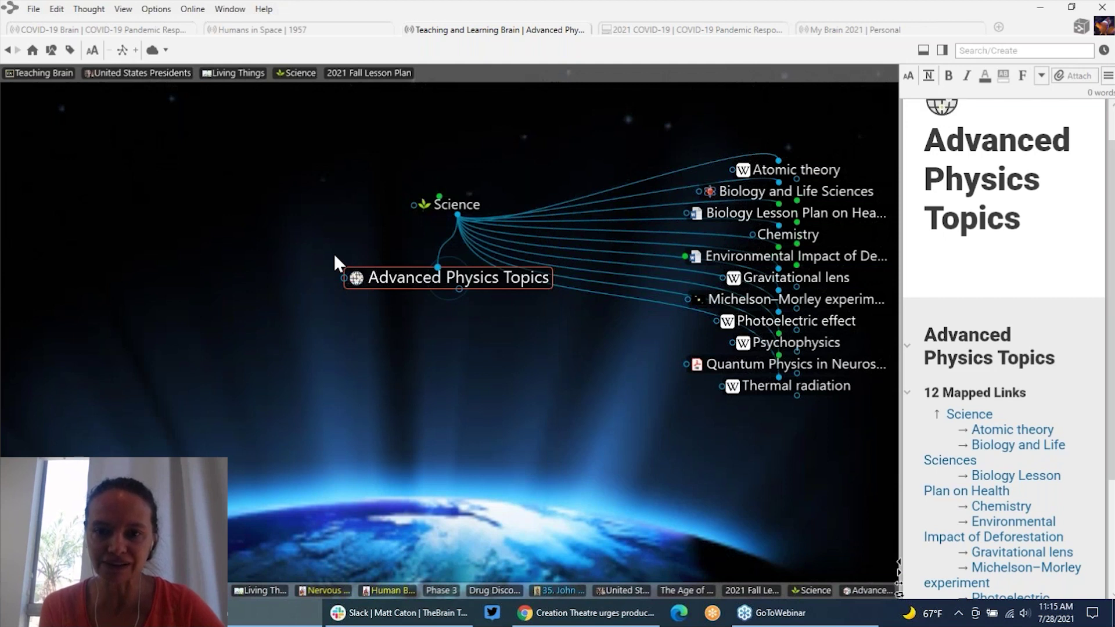
Move Psychophysics, Gravitational lens, Photoelectric effect, Quantum Physics in Neuroscience, Thermal radiation and Michelson–Morley experiment under Advanced Physics Topics, and return to Science
{"action": "mouse_move", "coordinate": [357, 279]}
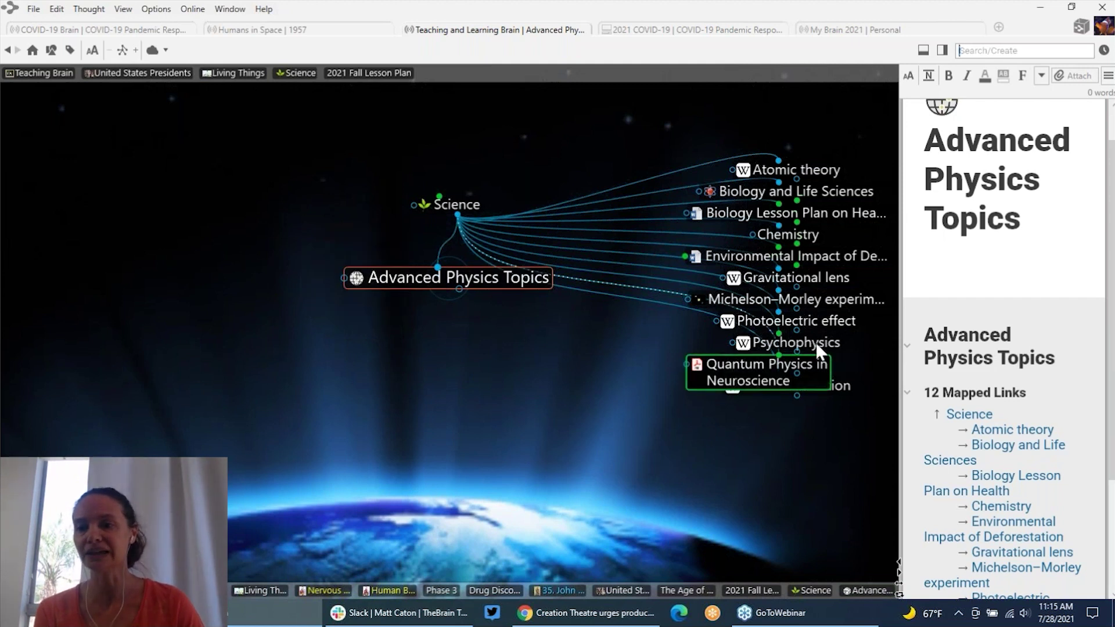
{"action": "left_click_drag", "start_coordinate": [815, 342], "coordinate": [536, 462]}
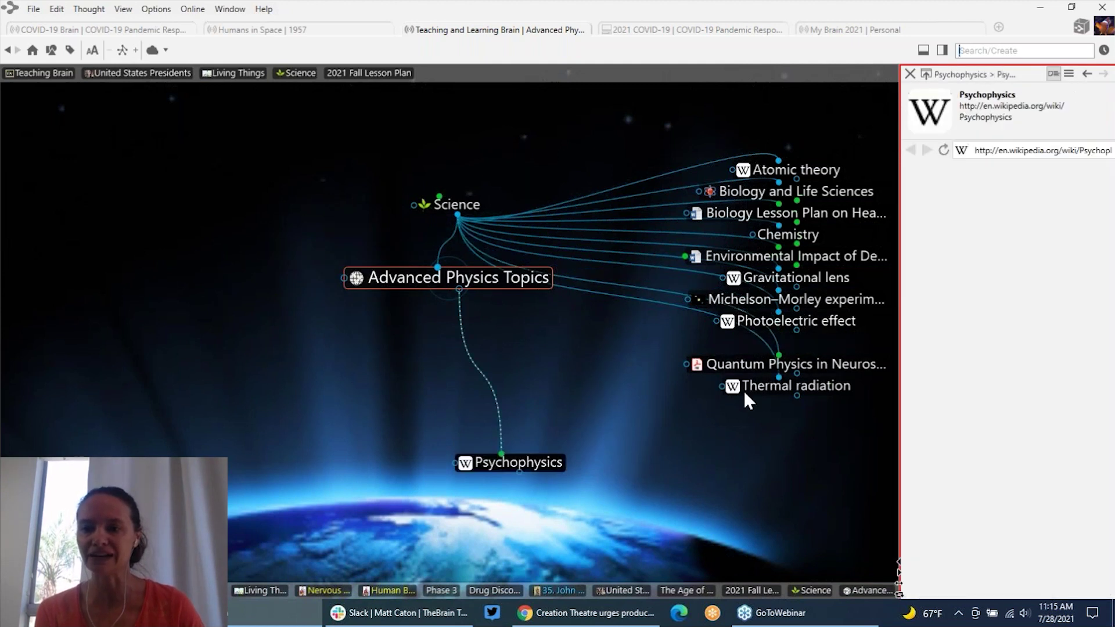
{"action": "left_click_drag", "start_coordinate": [825, 239], "coordinate": [628, 406]}
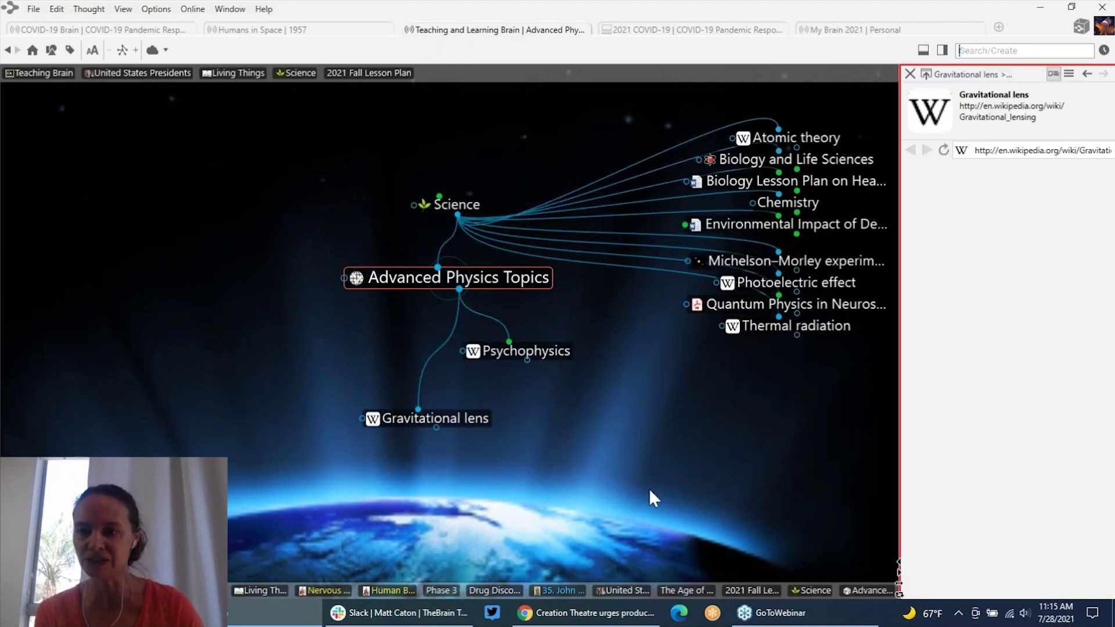
{"action": "left_click_drag", "start_coordinate": [800, 283], "coordinate": [433, 450]}
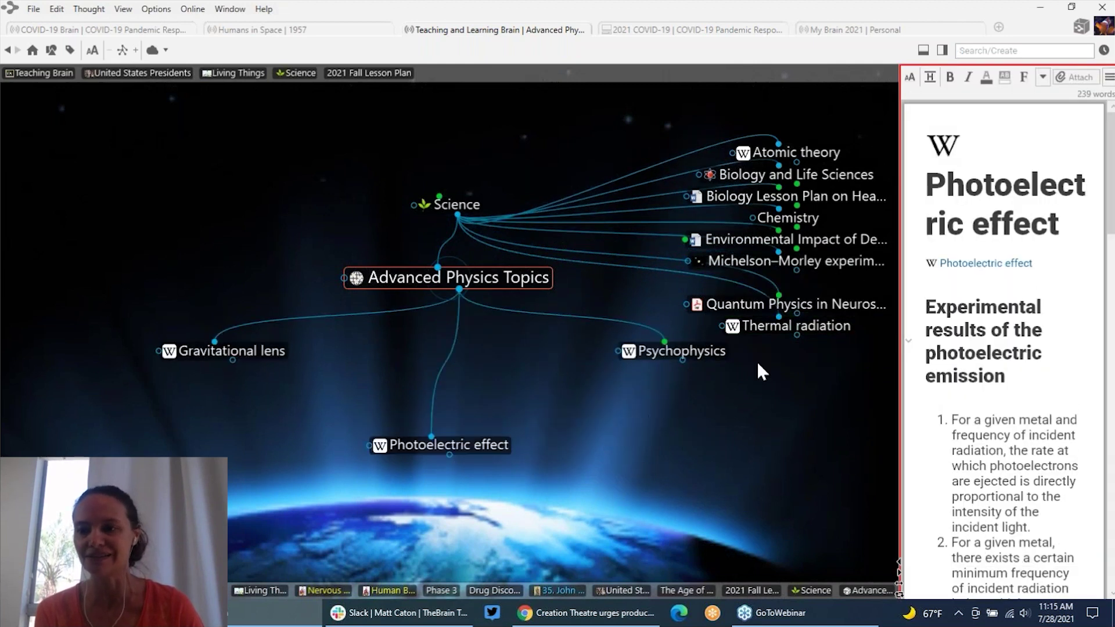
{"action": "left_click_drag", "start_coordinate": [831, 301], "coordinate": [495, 442]}
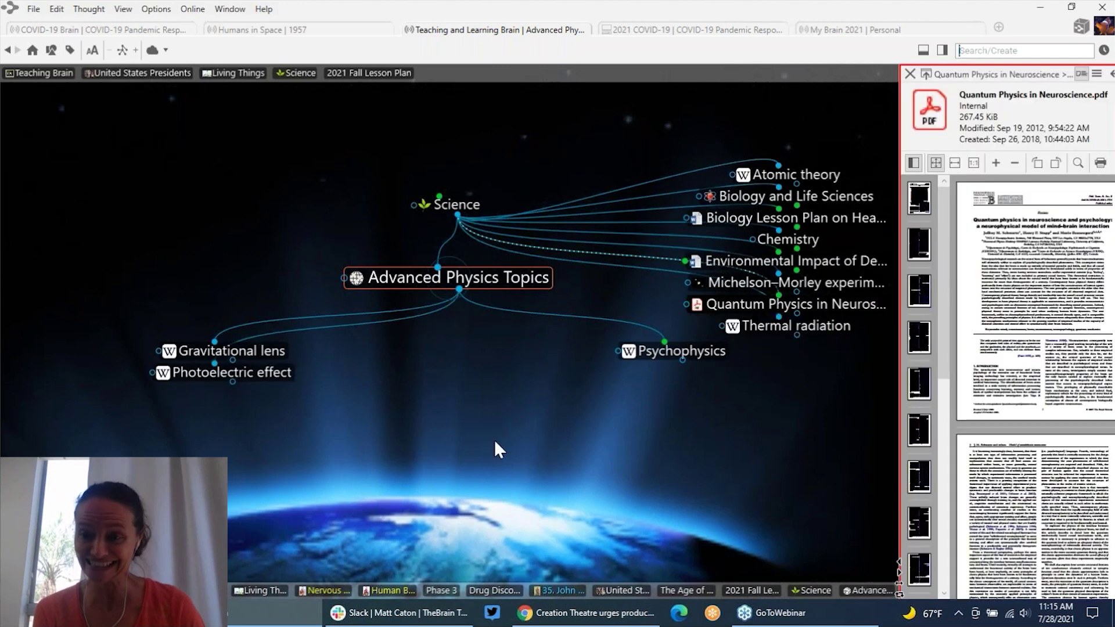
{"action": "left_click_drag", "start_coordinate": [757, 333], "coordinate": [491, 442]}
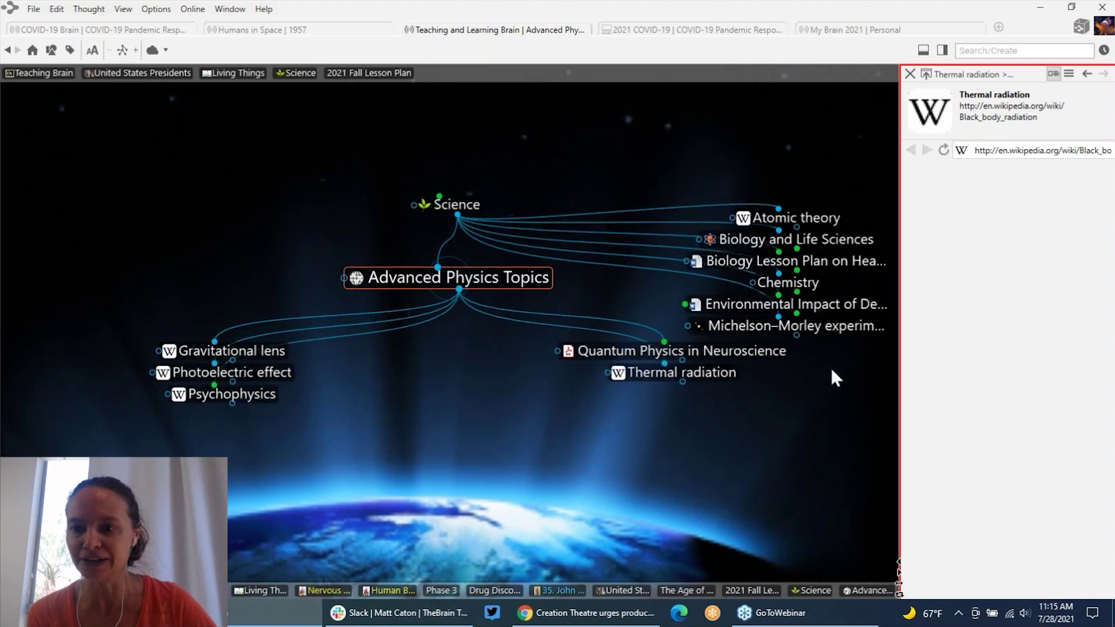
{"action": "left_click_drag", "start_coordinate": [831, 328], "coordinate": [579, 449]}
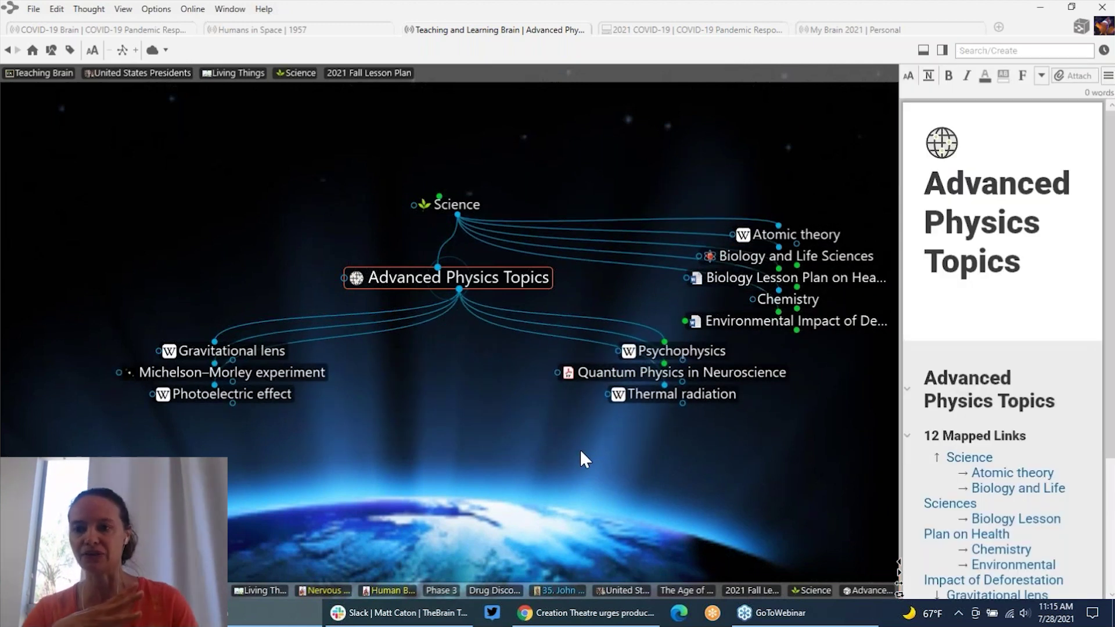
{"action": "left_click", "coordinate": [466, 208]}
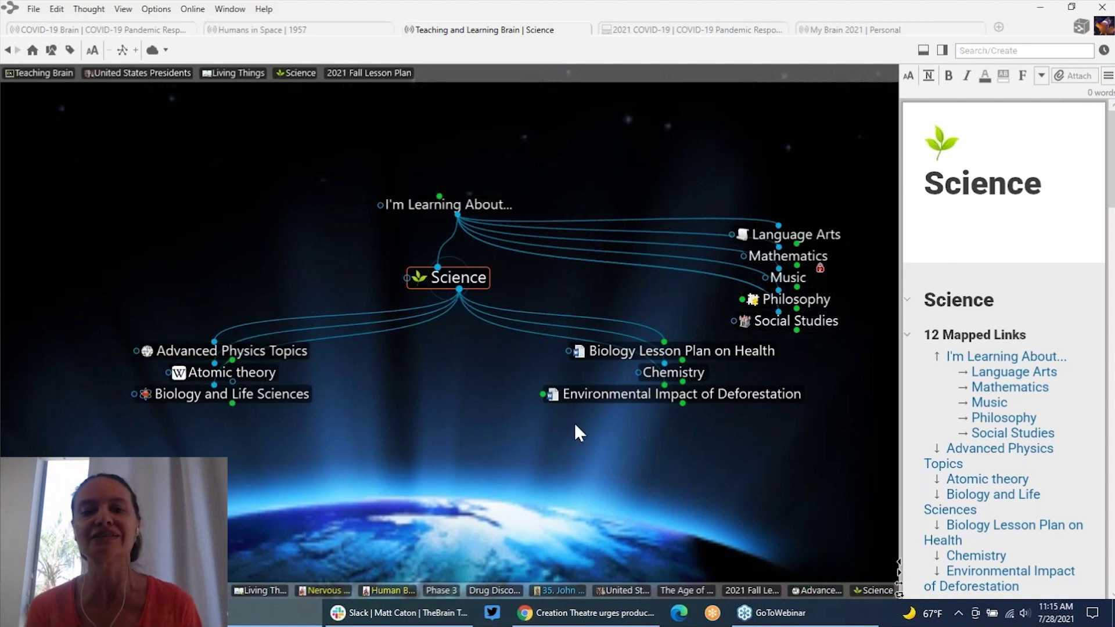
Activate the pinned United States Presidents thought and reduce the text size until the presidents' full names fit
{"action": "mouse_move", "coordinate": [147, 346]}
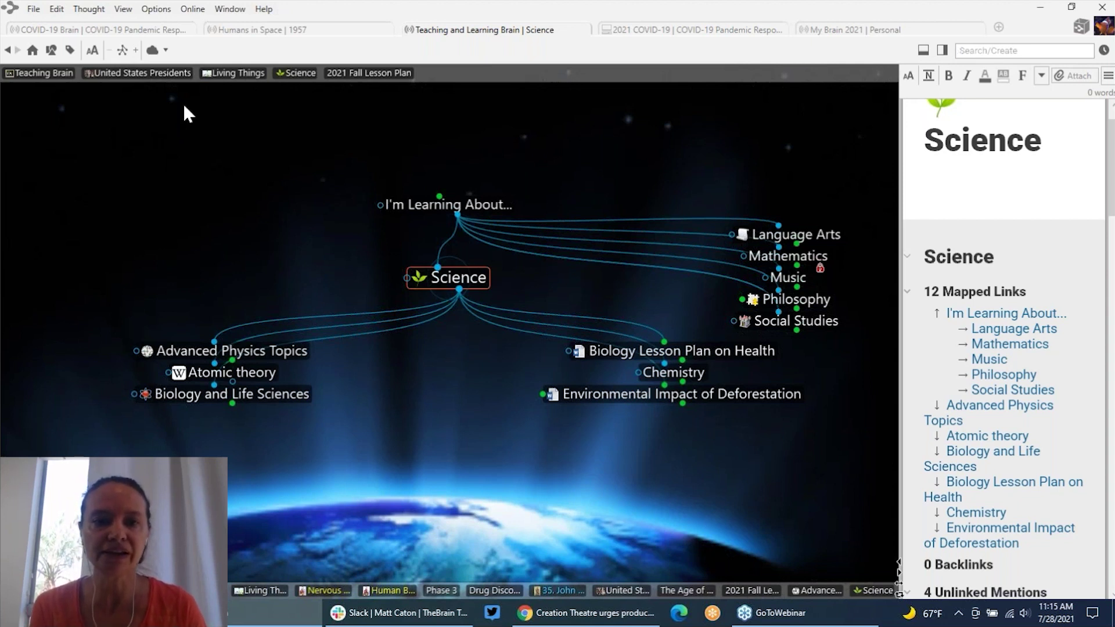
{"action": "left_click", "coordinate": [168, 71]}
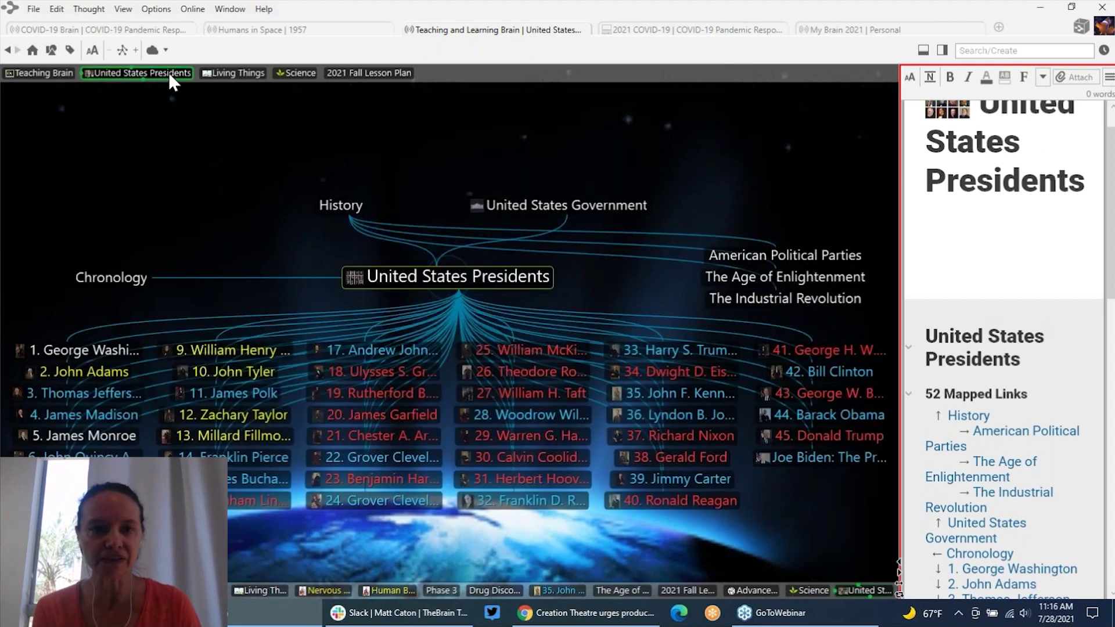
{"action": "left_click", "coordinate": [91, 50]}
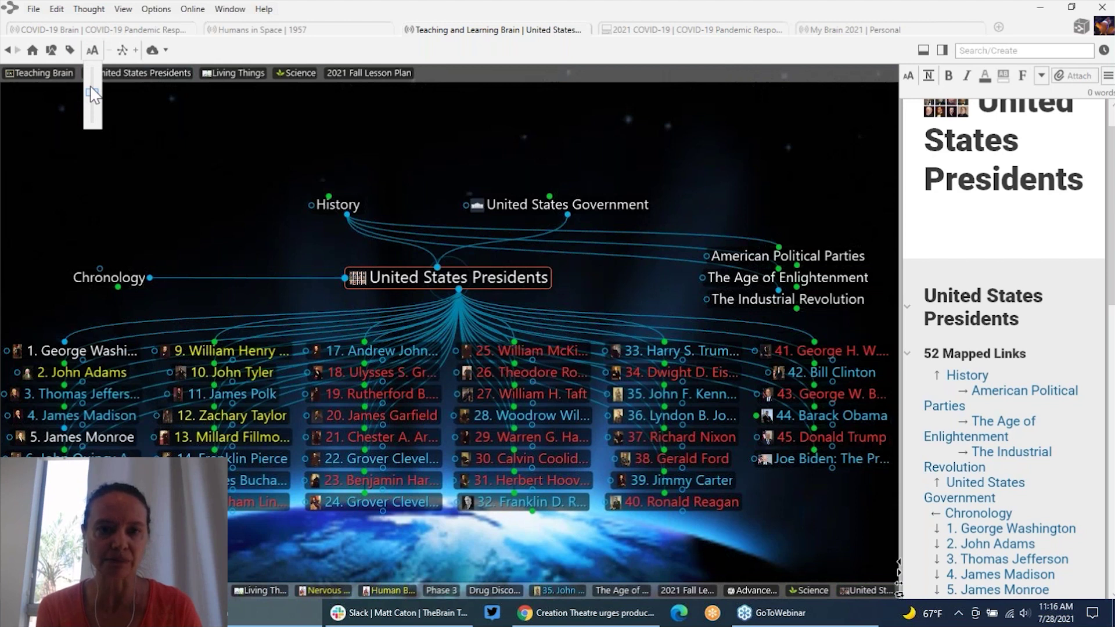
{"action": "scroll", "coordinate": [93, 96], "scroll_direction": "up", "scroll_amount": 2}
{"action": "scroll", "coordinate": [94, 104], "scroll_direction": "down", "scroll_amount": 2}
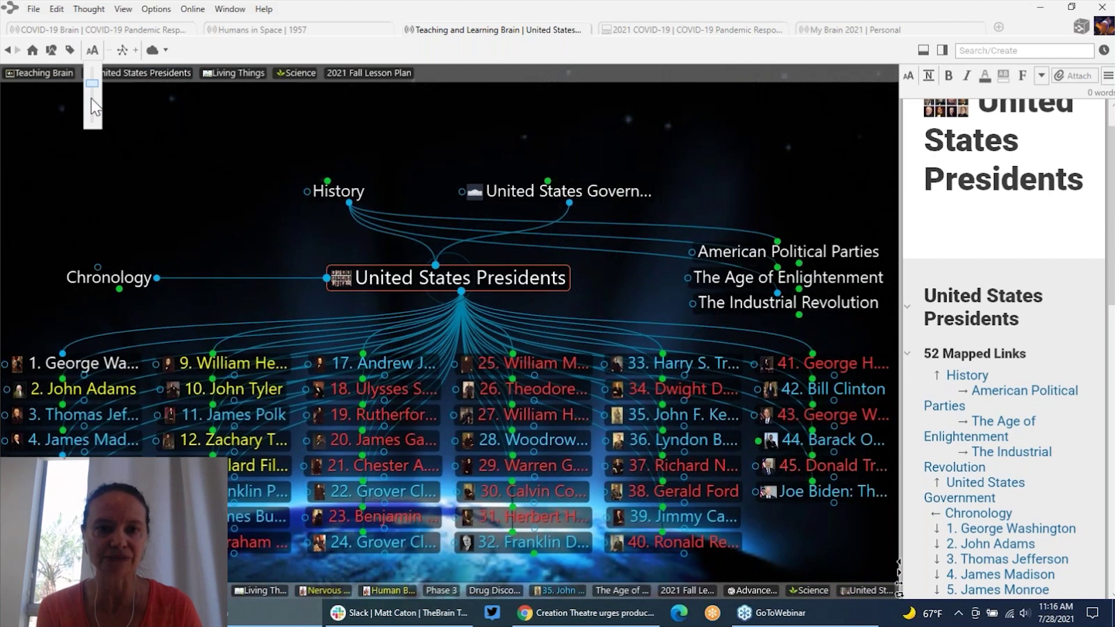
{"action": "left_click_drag", "start_coordinate": [375, 390], "coordinate": [380, 366]}
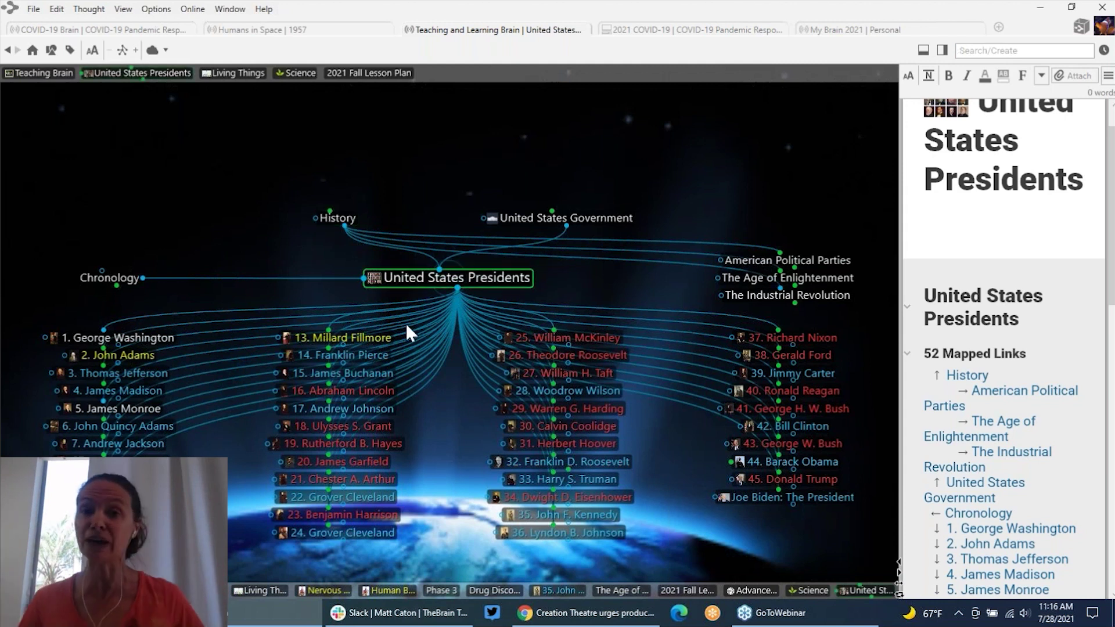
Arrange the thoughts by Type and inspect the party type of several presidents
{"action": "mouse_move", "coordinate": [388, 336]}
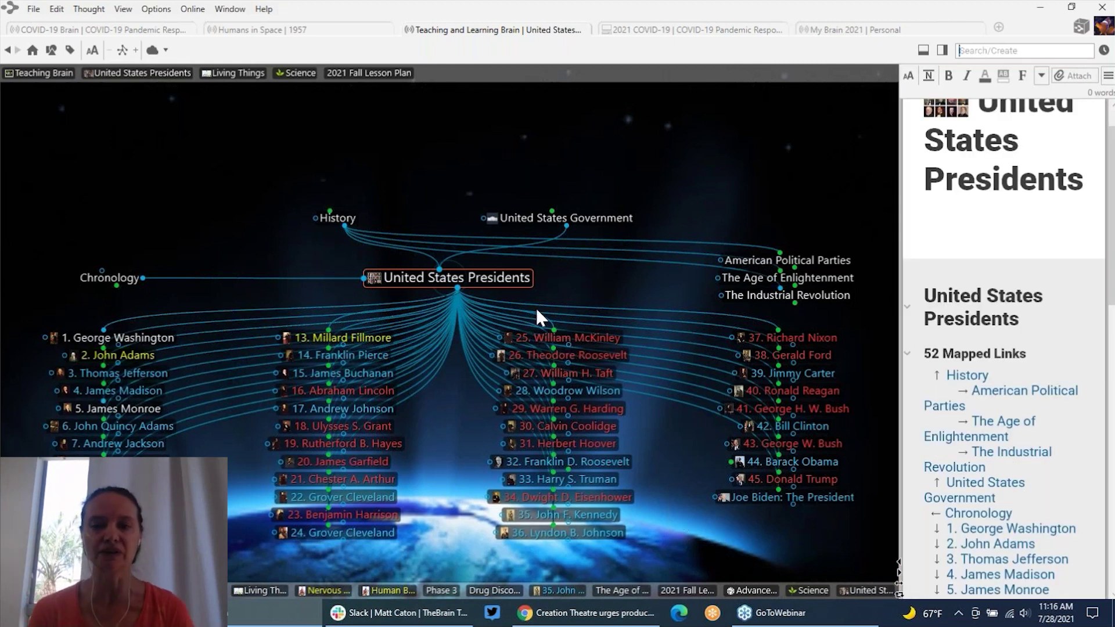
{"action": "right_click", "coordinate": [254, 177]}
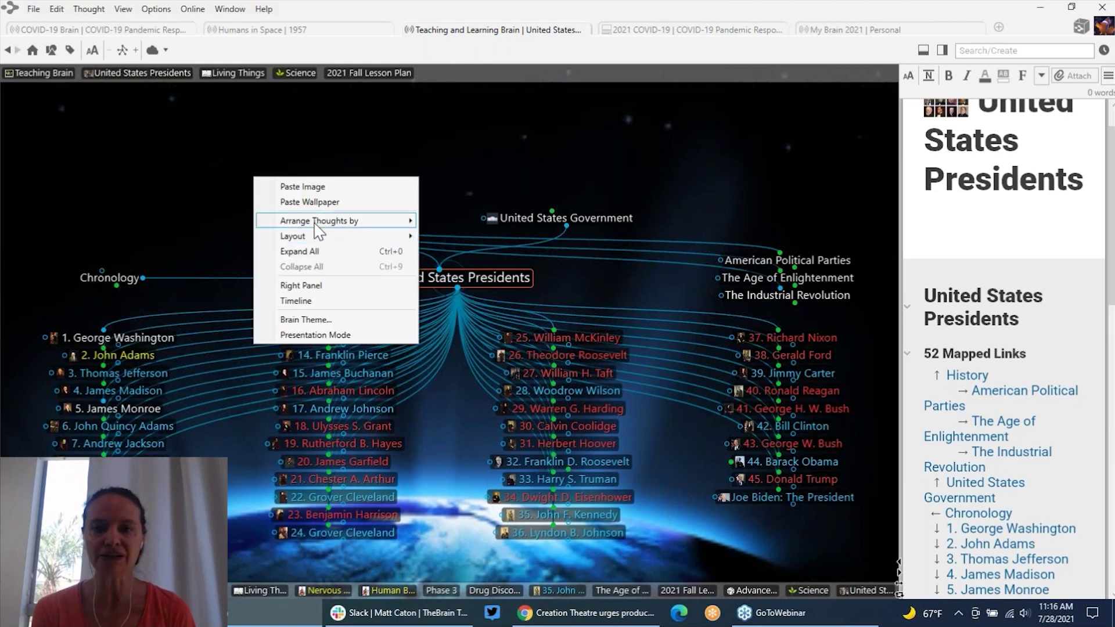
{"action": "mouse_move", "coordinate": [316, 228]}
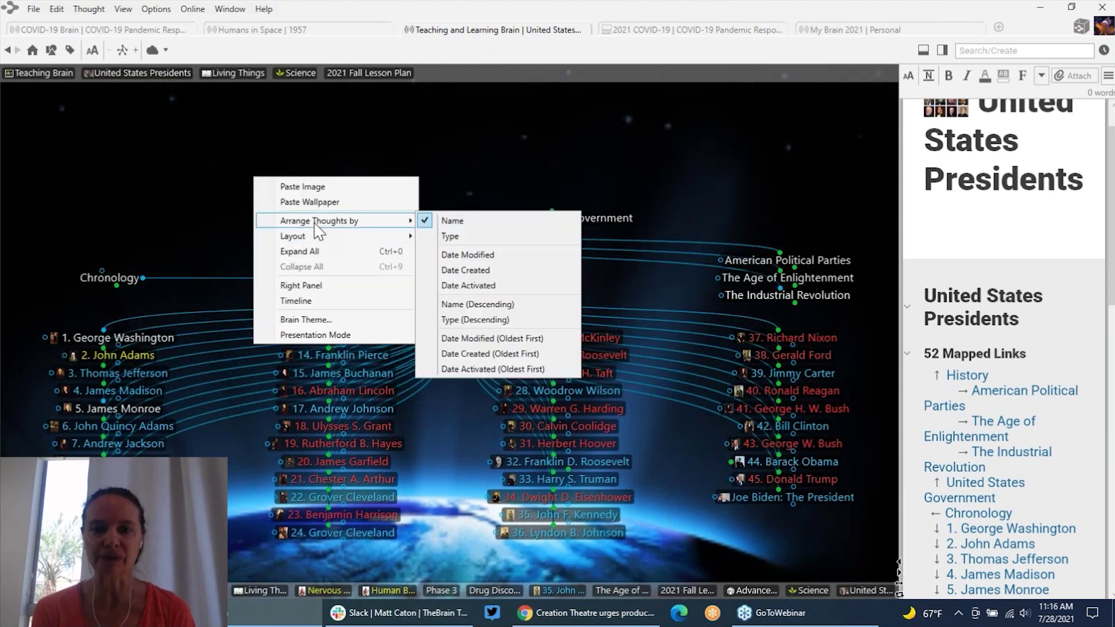
{"action": "left_click", "coordinate": [457, 237]}
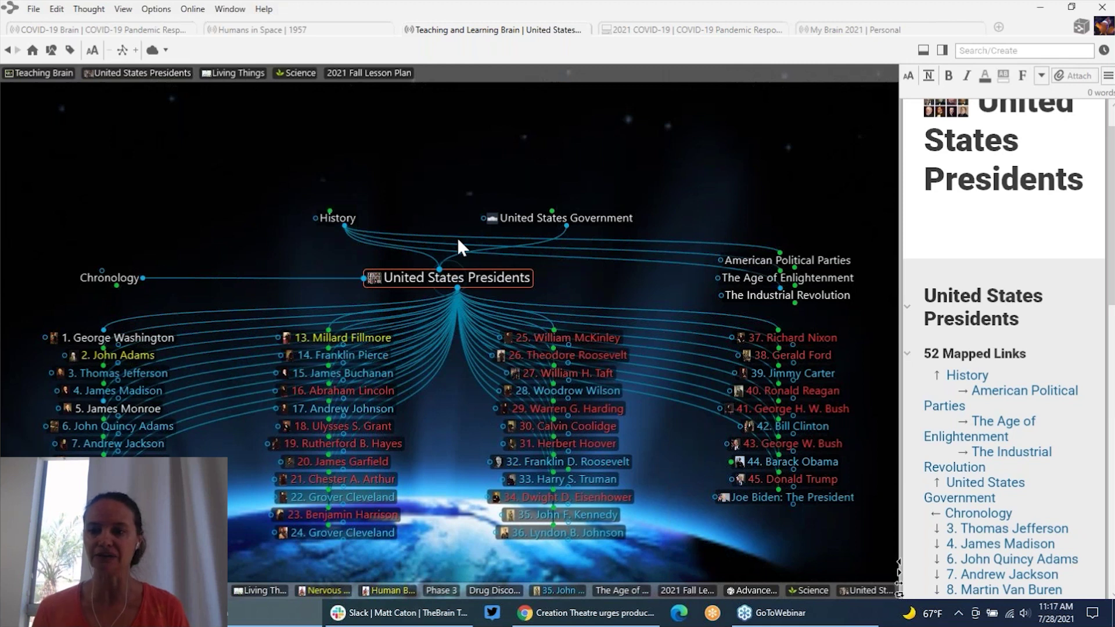
{"action": "left_click", "coordinate": [458, 238]}
{"action": "key", "text": "Escape"}
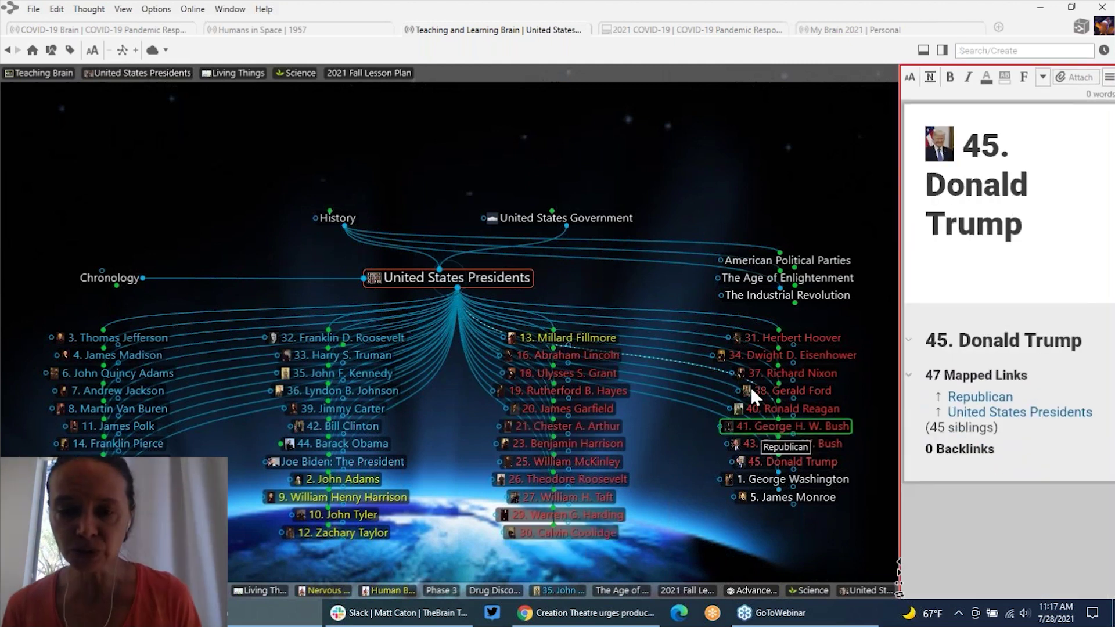
{"action": "mouse_move", "coordinate": [748, 387]}
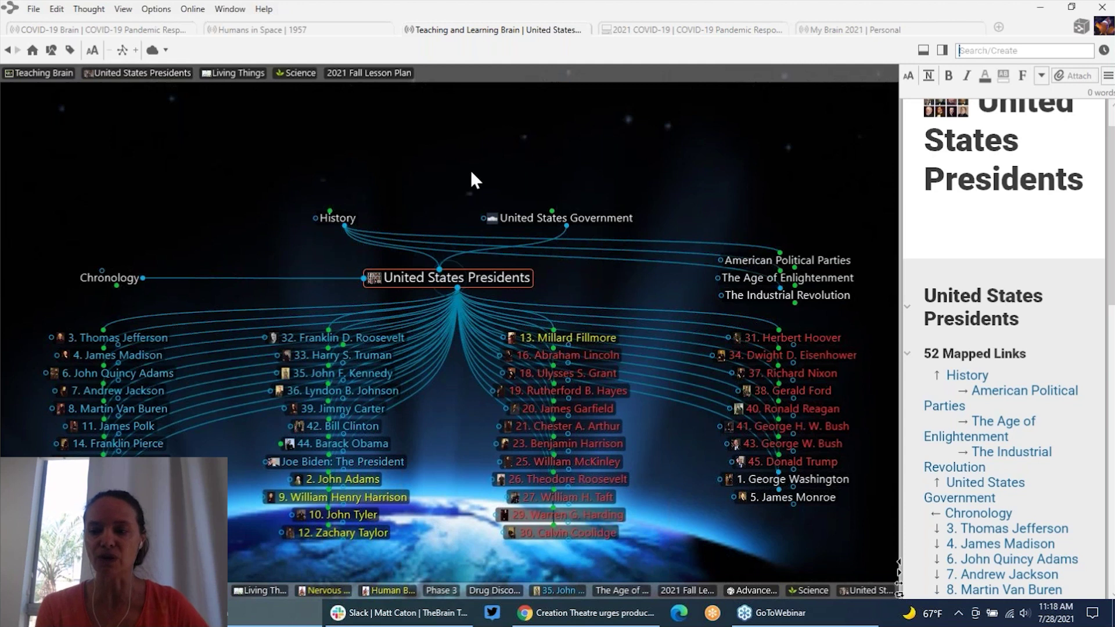
{"action": "mouse_move", "coordinate": [568, 445]}
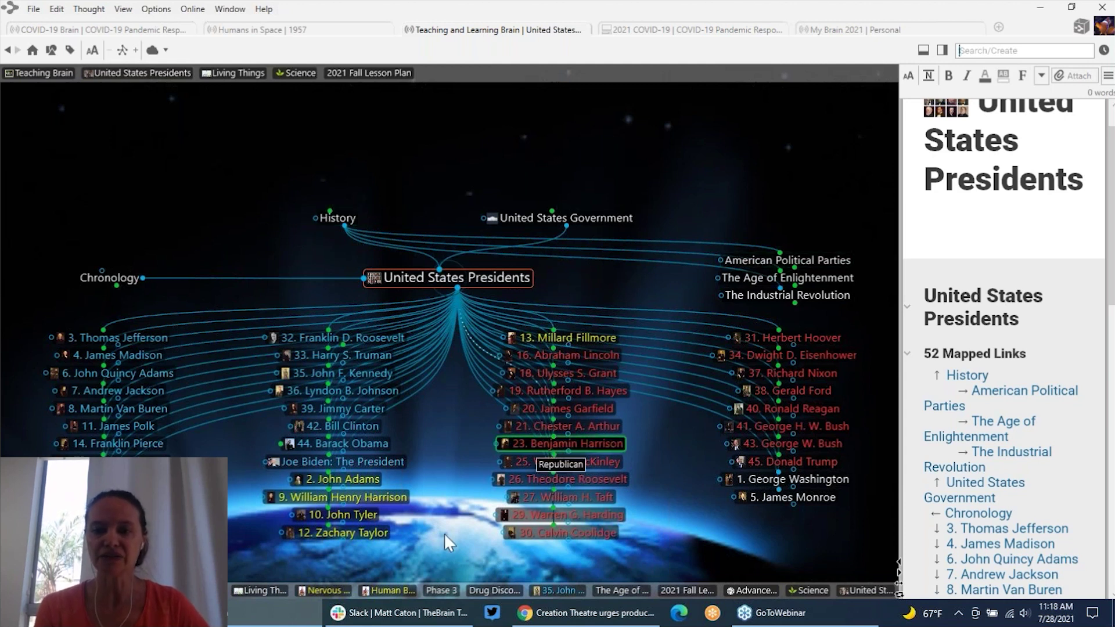
{"action": "mouse_move", "coordinate": [502, 481]}
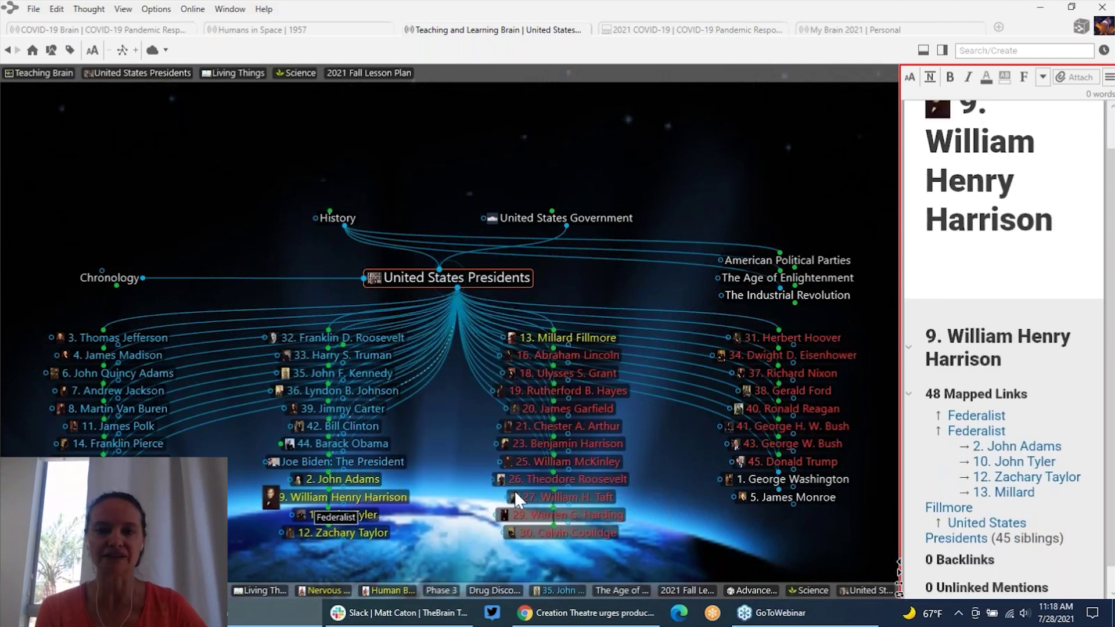
Arrange the thoughts by Name
{"action": "right_click", "coordinate": [230, 152]}
{"action": "mouse_move", "coordinate": [274, 217]}
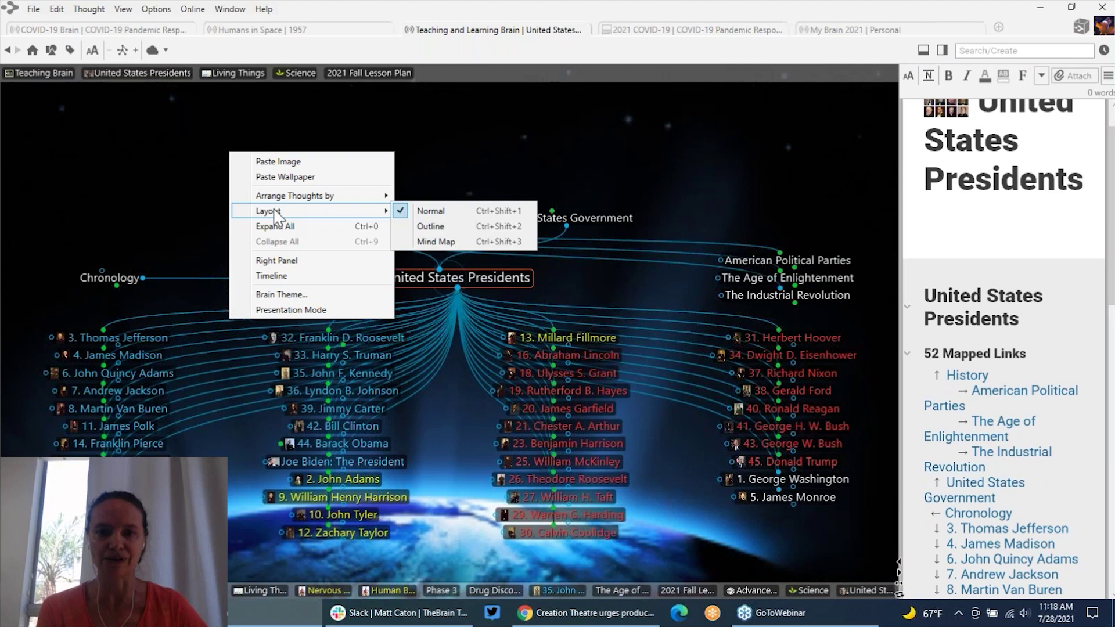
{"action": "mouse_move", "coordinate": [279, 197]}
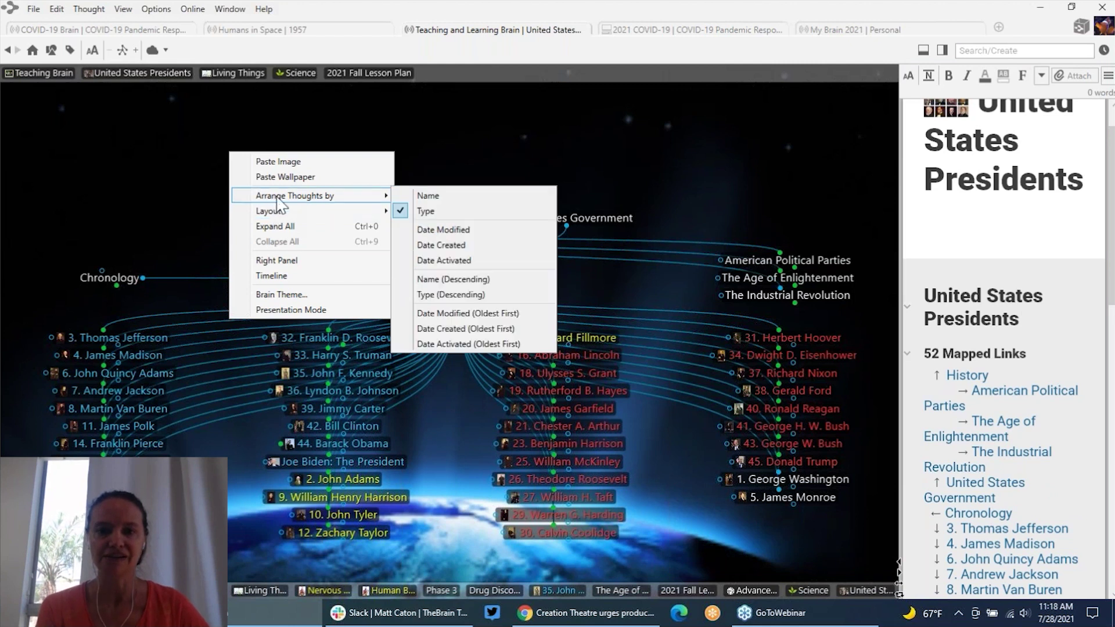
{"action": "left_click", "coordinate": [433, 195]}
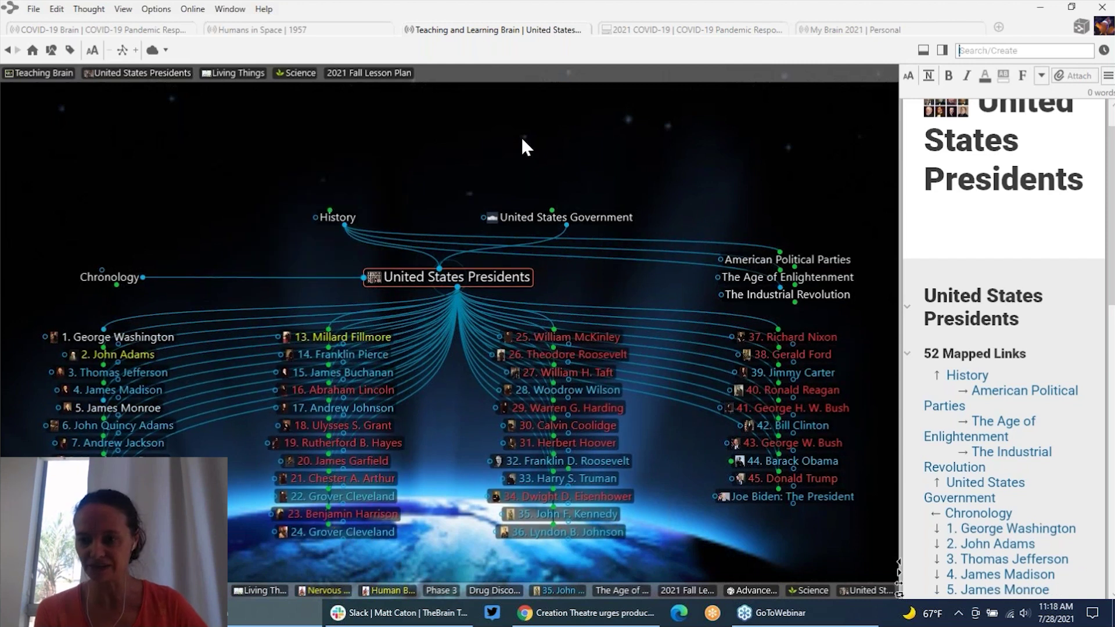
Preview the Joe Biden thought's image enlarged, and activate the 35. John F. Kennedy thought
{"action": "left_click", "coordinate": [715, 477]}
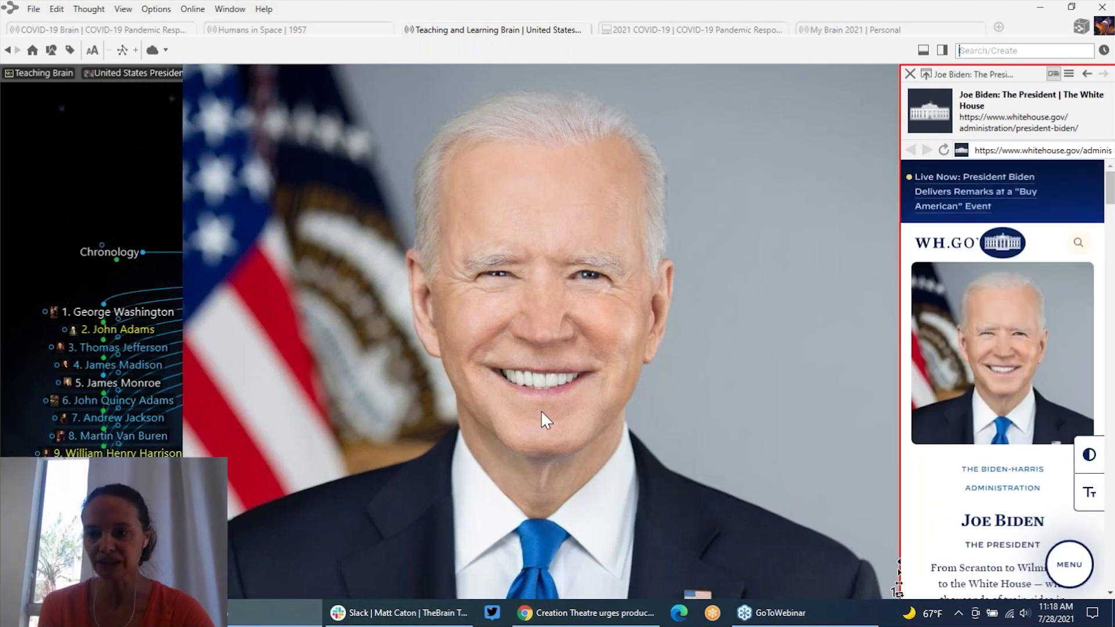
{"action": "left_click", "coordinate": [415, 381]}
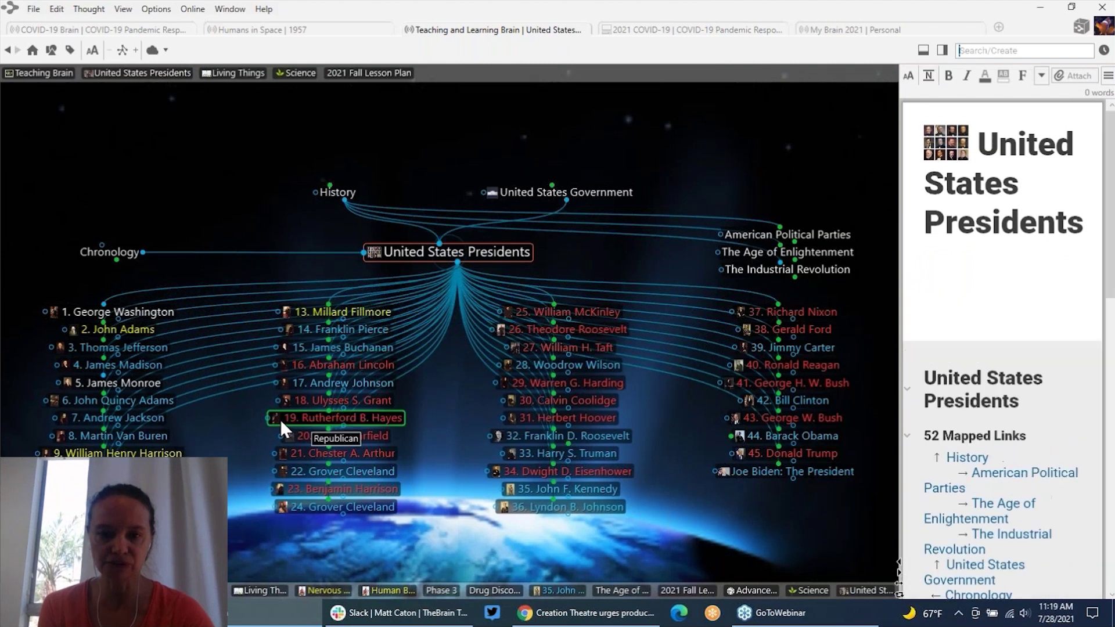
{"action": "mouse_move", "coordinate": [279, 419]}
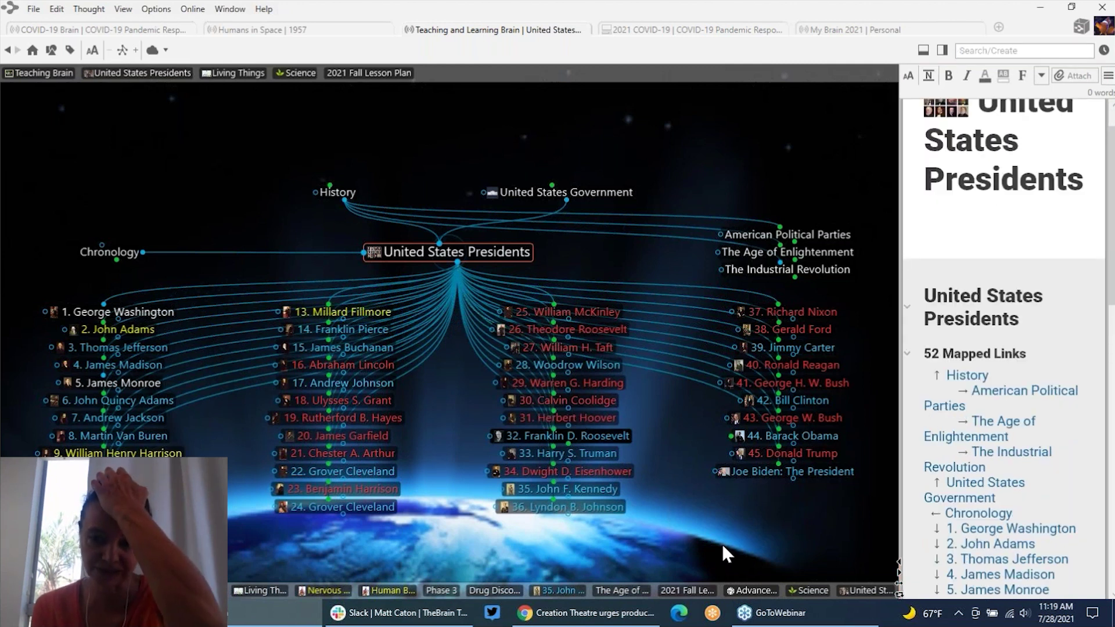
{"action": "left_click", "coordinate": [580, 487]}
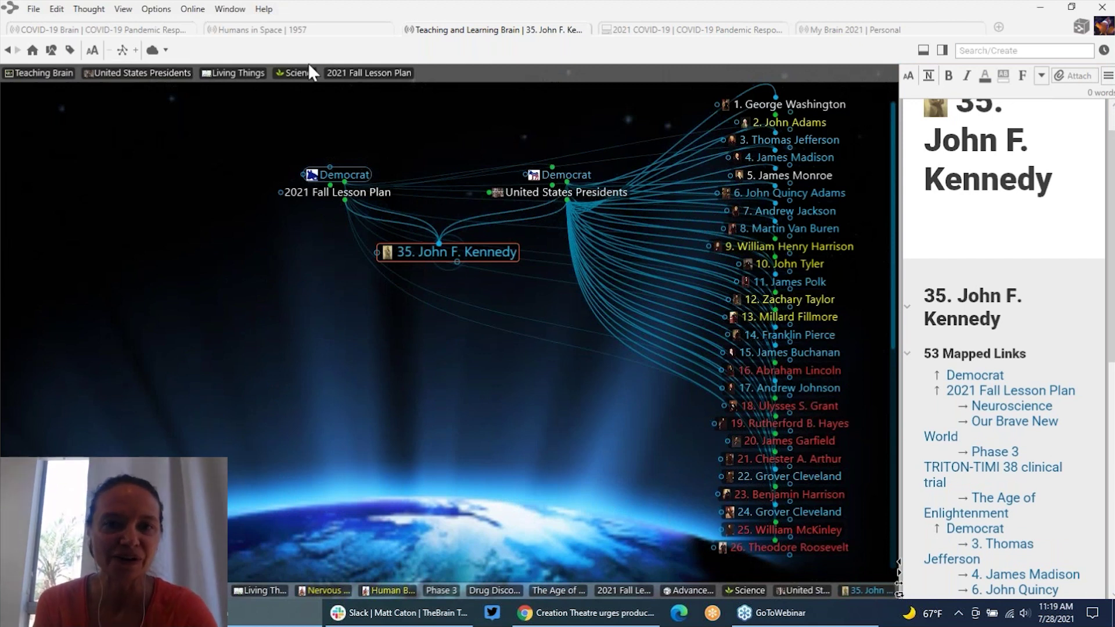
{"action": "left_click", "coordinate": [192, 9]}
{"action": "key", "text": "Escape"}
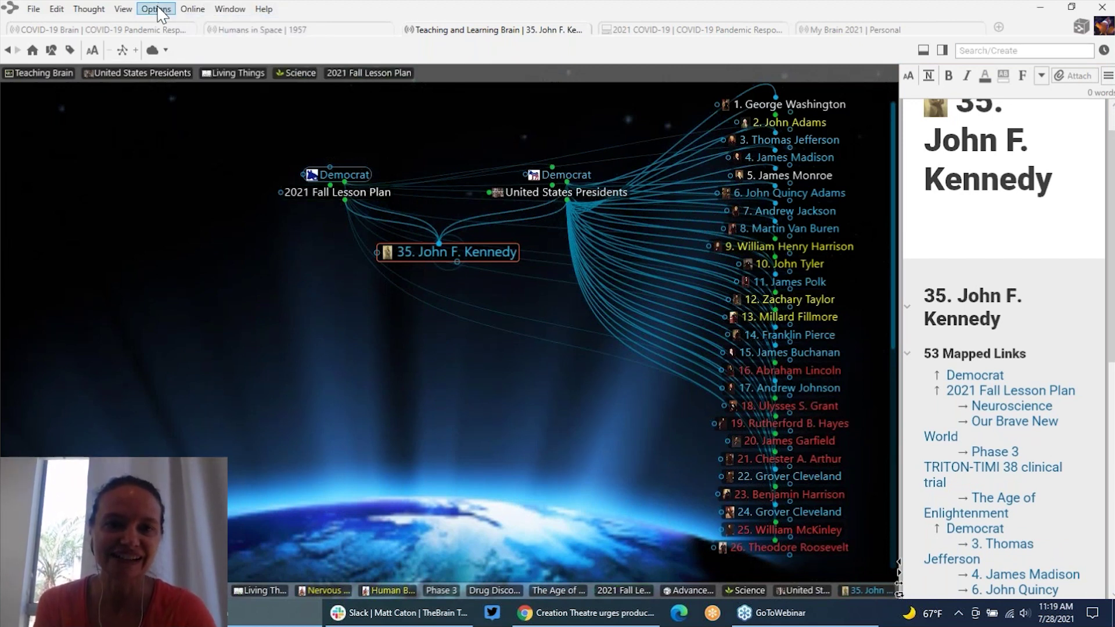
{"action": "left_click", "coordinate": [155, 9]}
{"action": "key", "text": "Escape"}
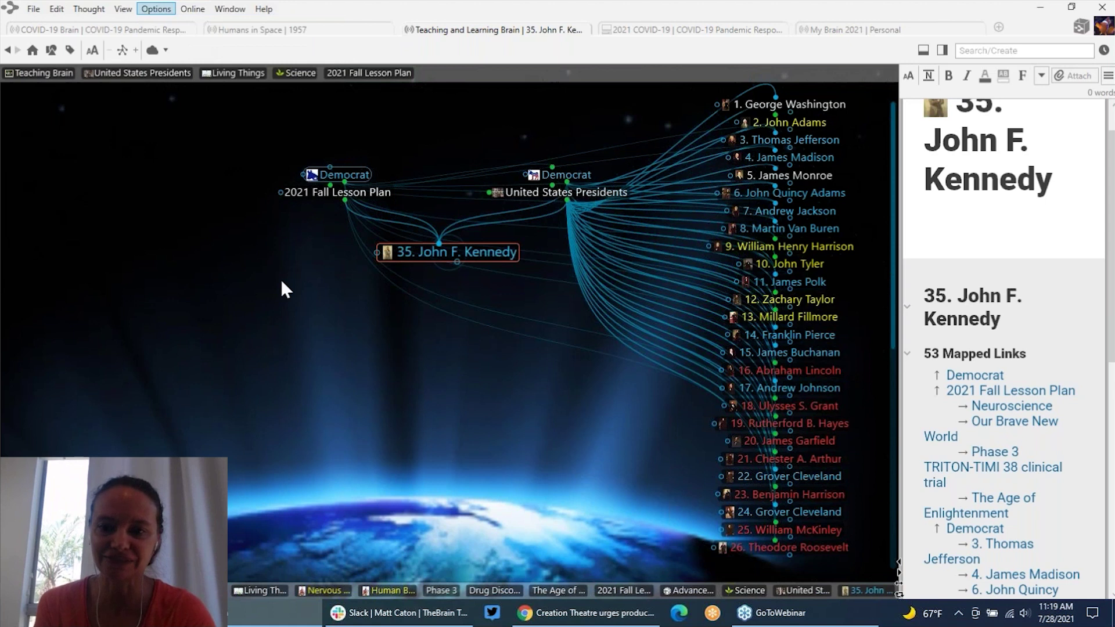
Run a web search for the active thought 35. John F. Kennedy and copy the first portrait from the Google image results
{"action": "key", "text": "ctrl+shift+w"}
{"action": "left_click", "coordinate": [567, 338]}
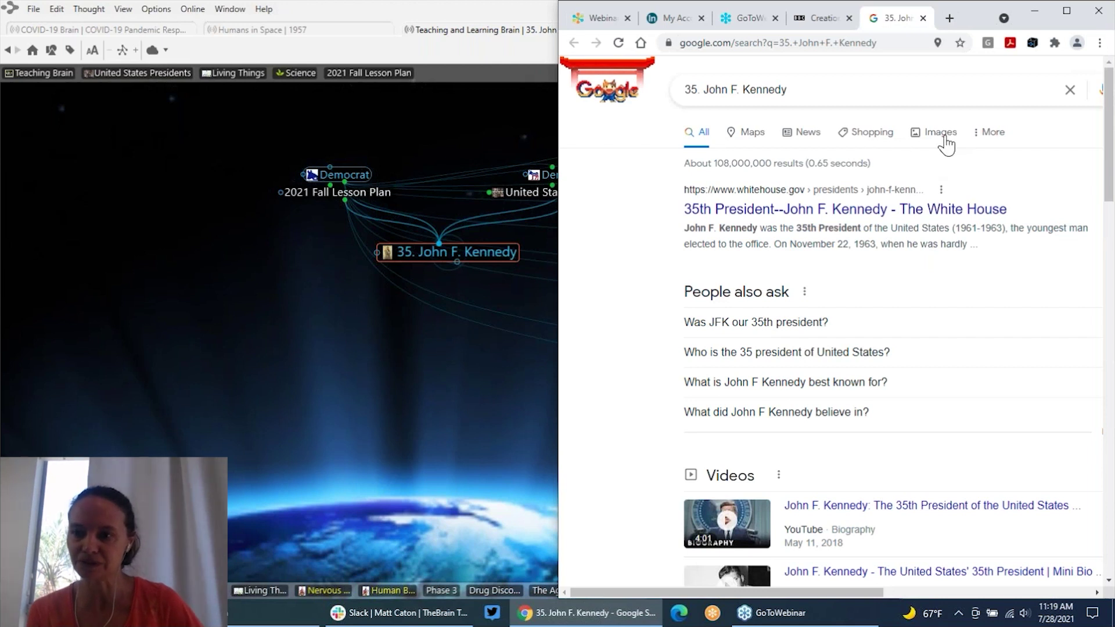
{"action": "left_click", "coordinate": [937, 138]}
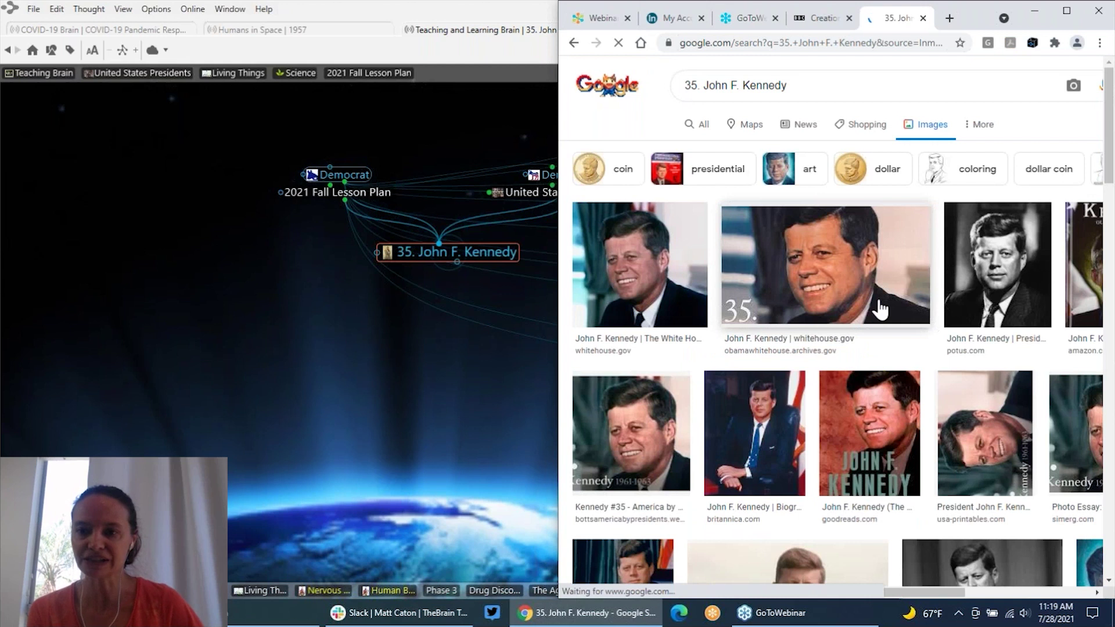
{"action": "right_click", "coordinate": [622, 281]}
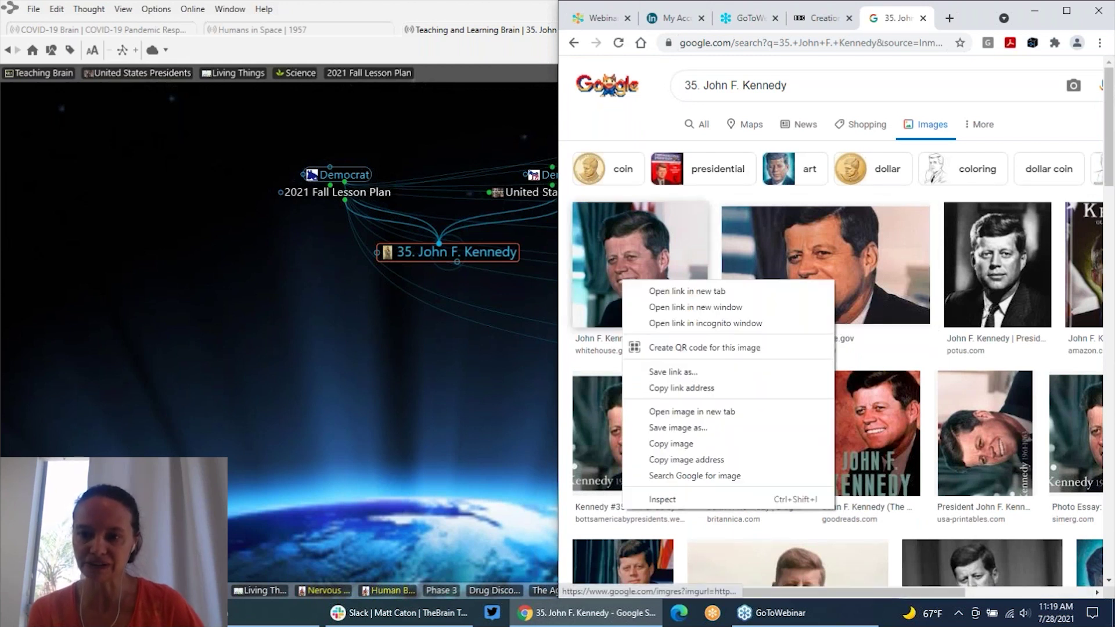
{"action": "left_click", "coordinate": [656, 444]}
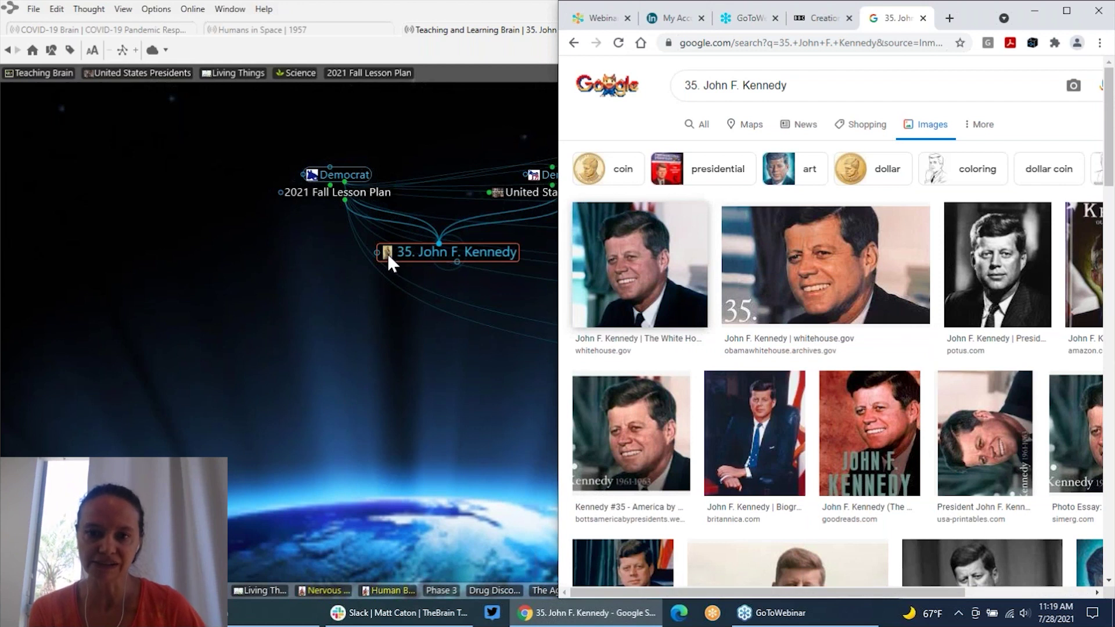
Paste the copied portrait as the icon of 35. John F. Kennedy, preview it enlarged, and return to United States Presidents
{"action": "left_click", "coordinate": [256, 563]}
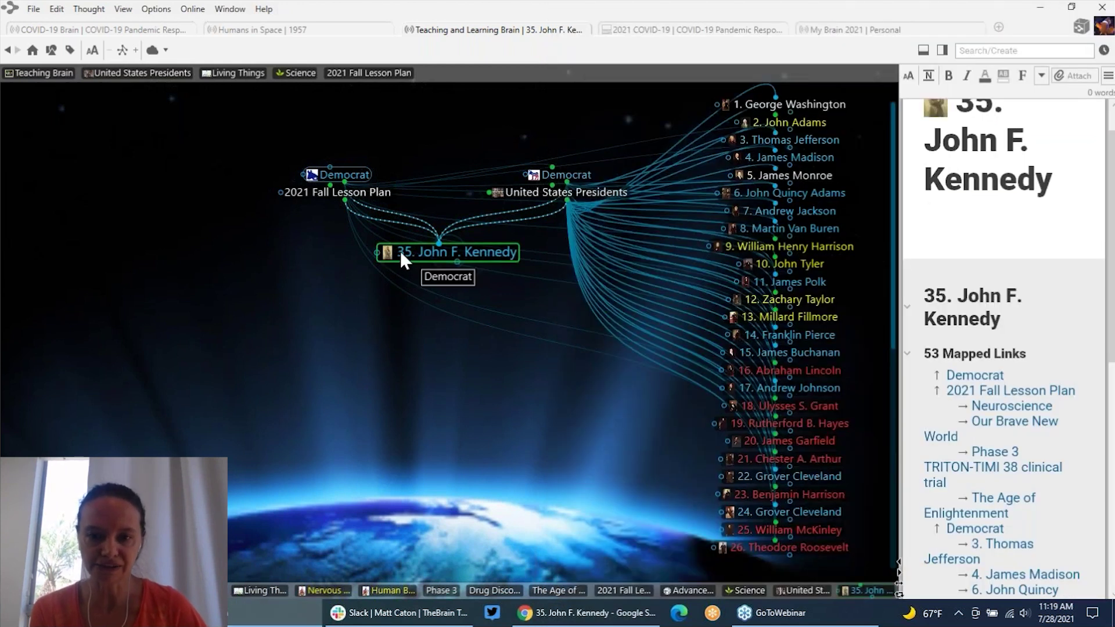
{"action": "right_click", "coordinate": [400, 250]}
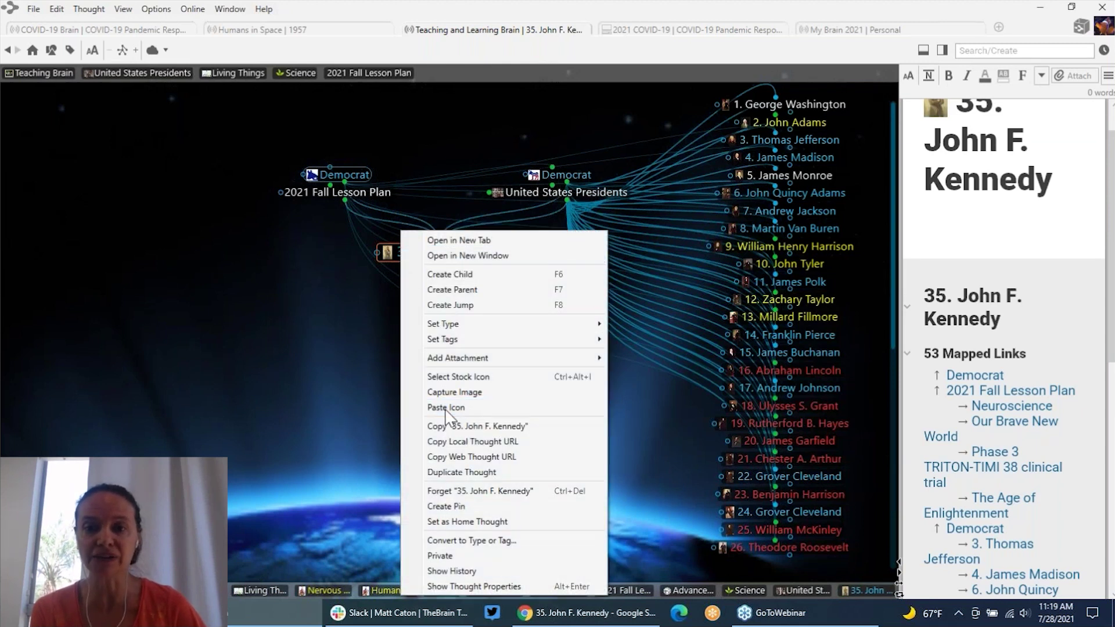
{"action": "left_click", "coordinate": [447, 407]}
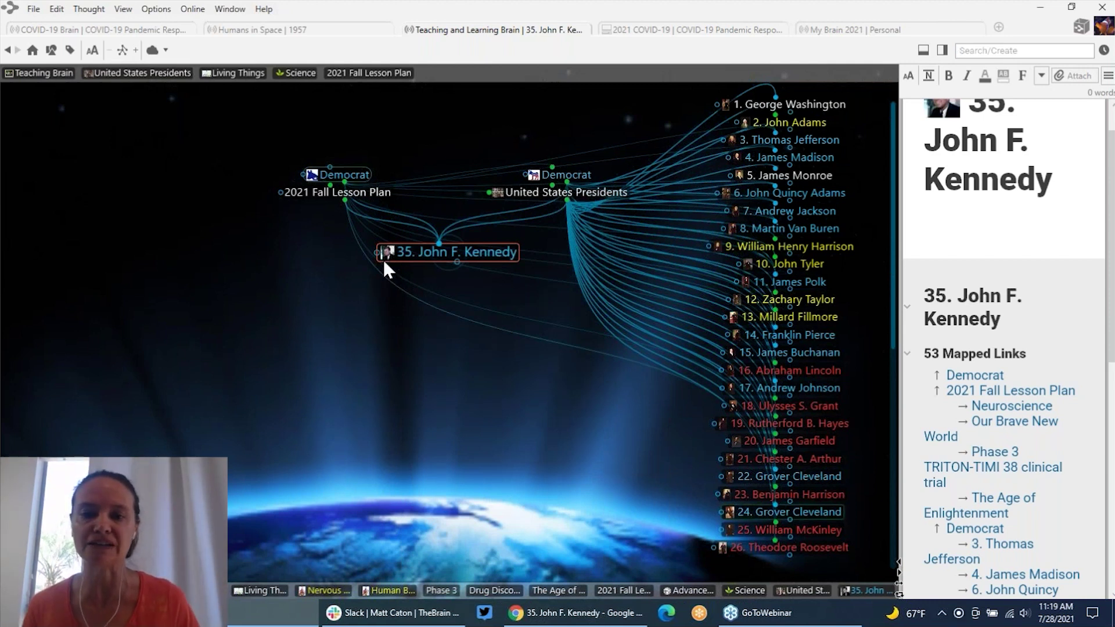
{"action": "mouse_move", "coordinate": [389, 256]}
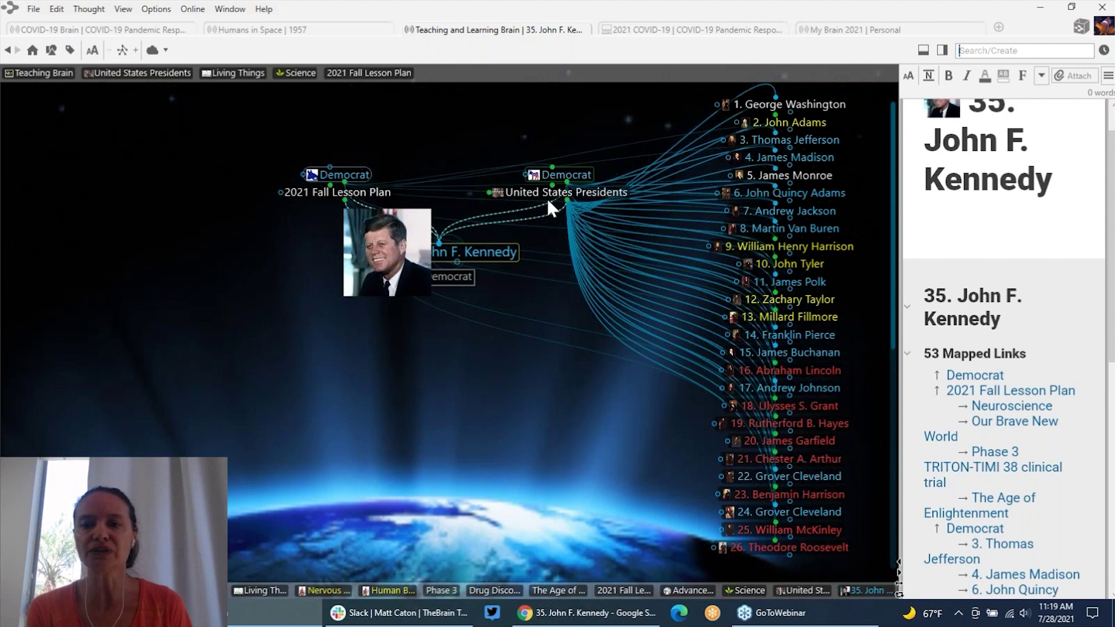
{"action": "left_click", "coordinate": [566, 195]}
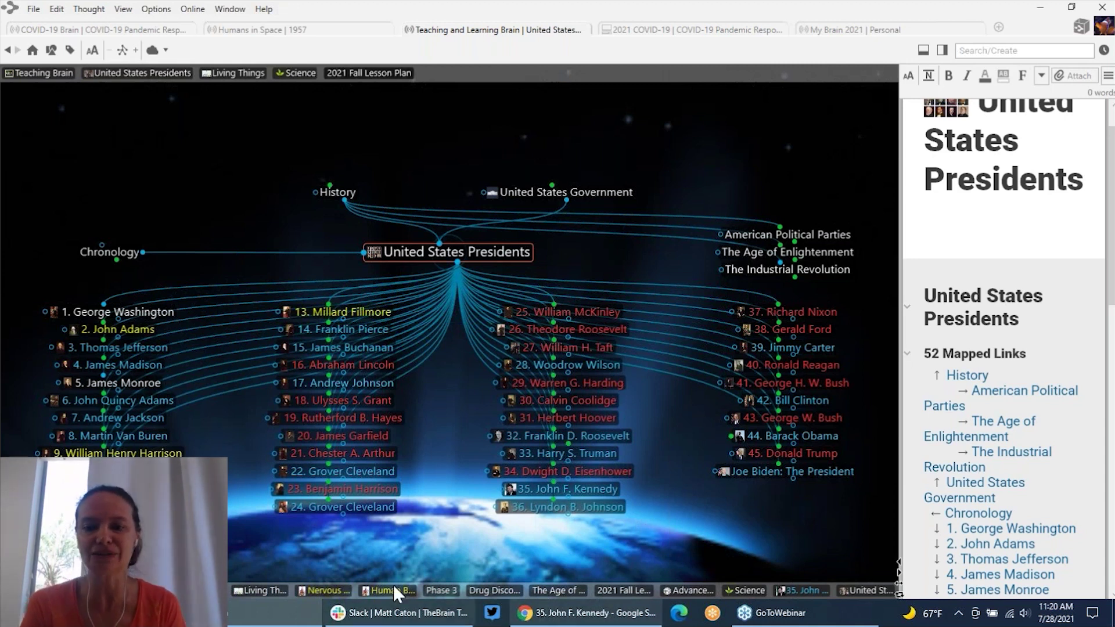
Navigate from United States Presidents to its parent thought History and on to The Industrial Revolution
{"action": "mouse_move", "coordinate": [486, 472]}
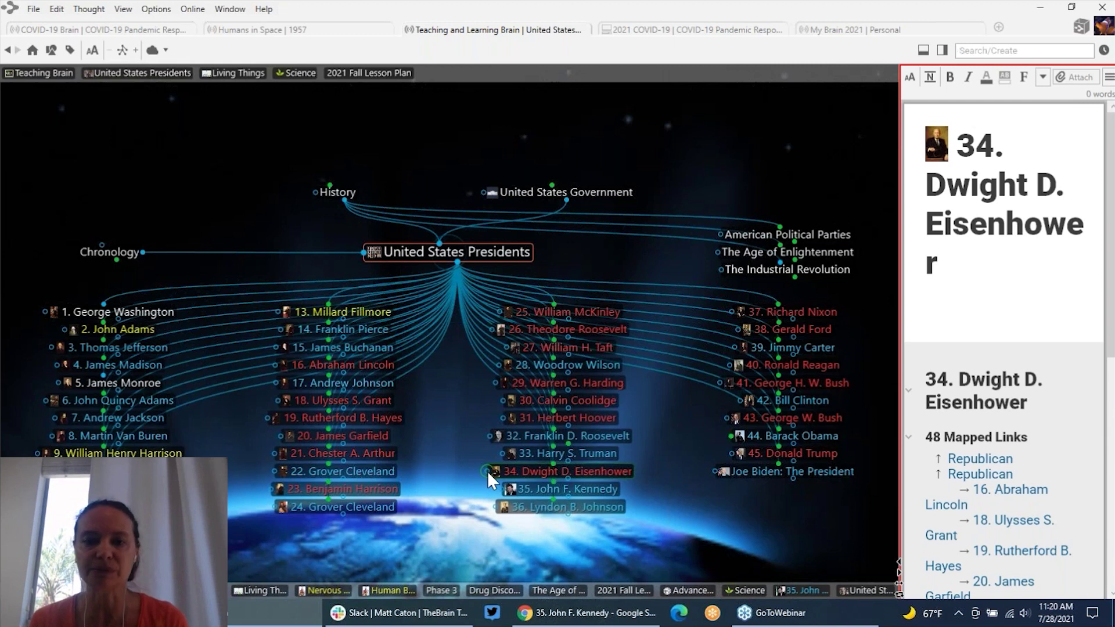
{"action": "left_click", "coordinate": [350, 194]}
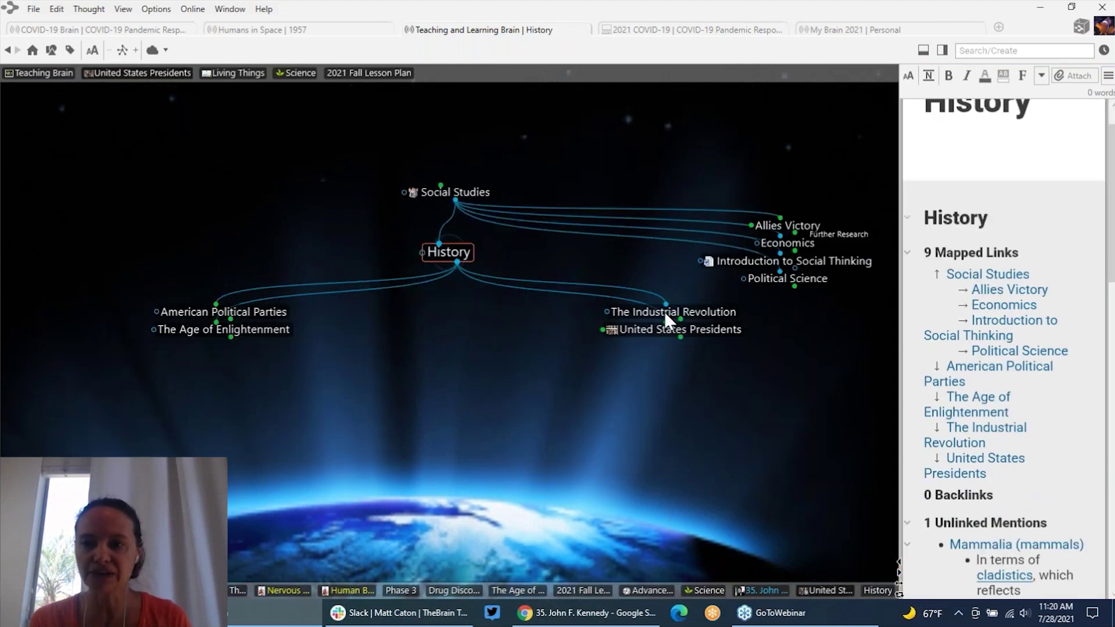
{"action": "left_click", "coordinate": [654, 312]}
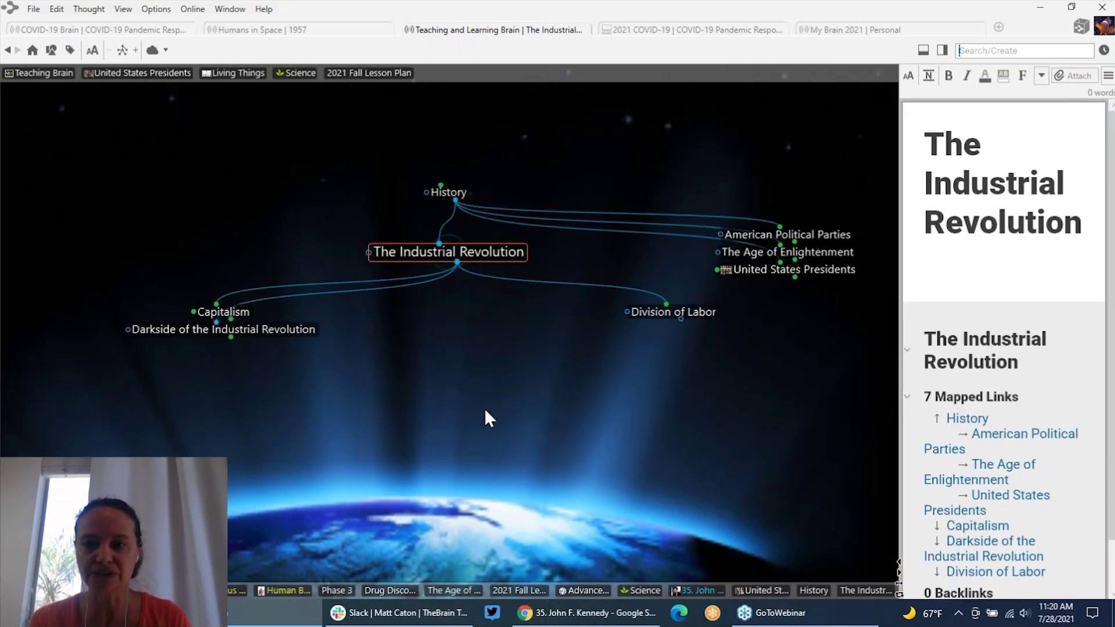
Search the brain for "wor" and activate the World War II thought
{"action": "type", "text": "wo"}
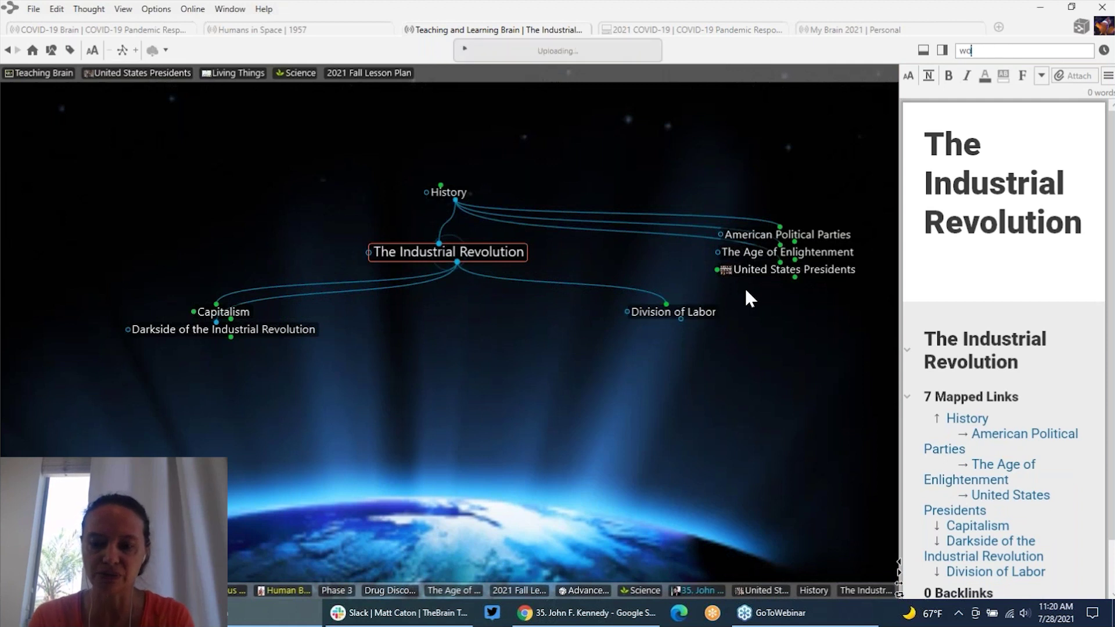
{"action": "type", "text": "r"}
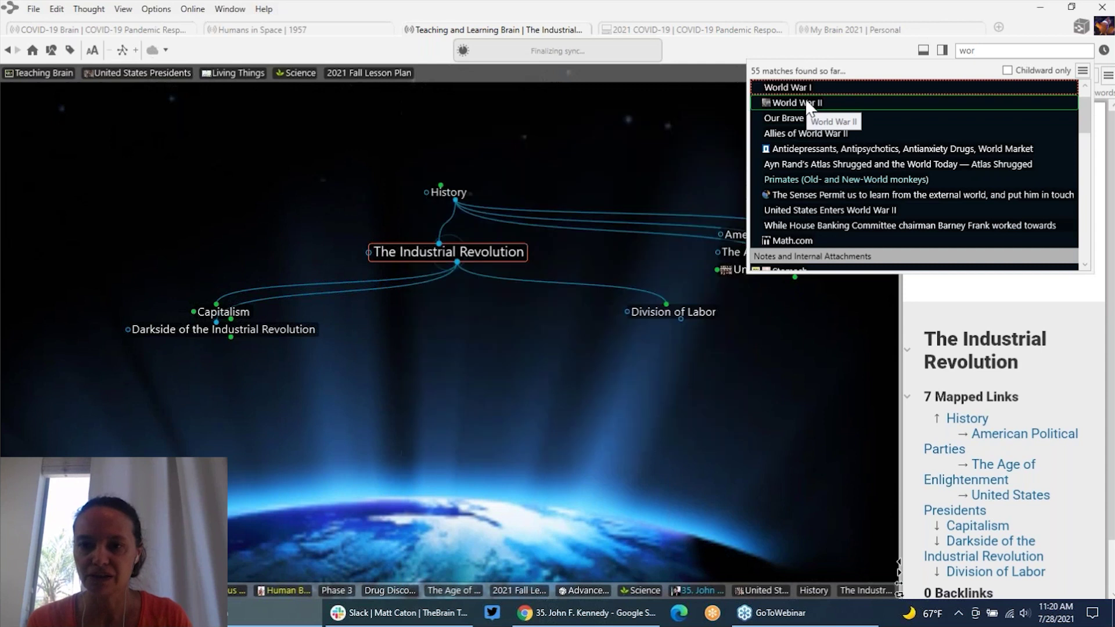
{"action": "left_click", "coordinate": [804, 102]}
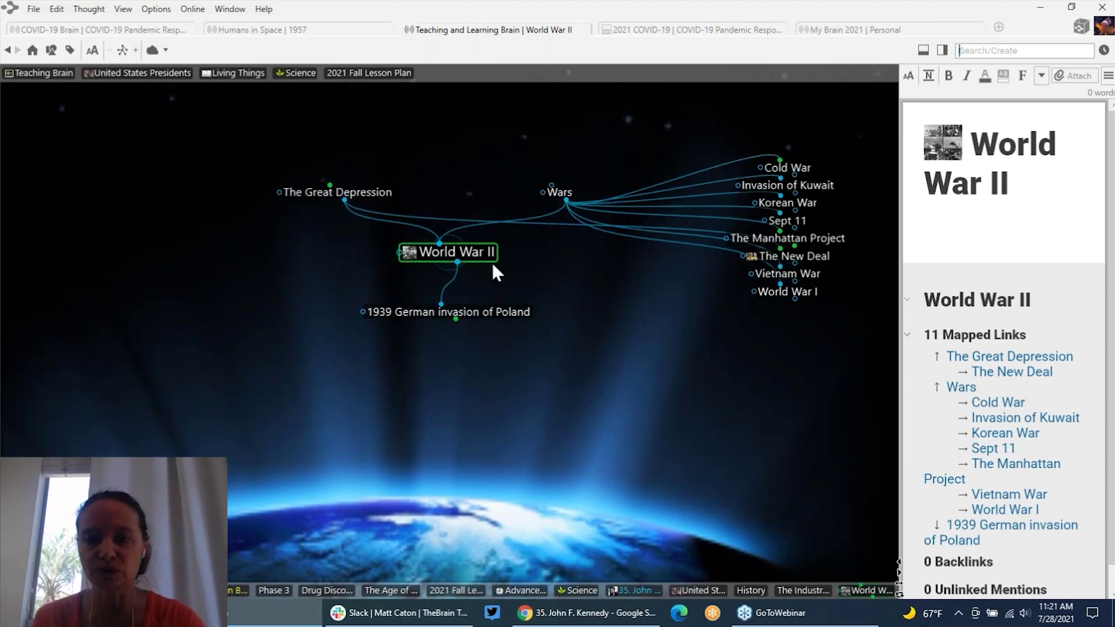
Follow the World War II events through 1939 German invasion of Poland, Axis powers and Allies of World War II to Attack on Pearl Harbor
{"action": "left_click", "coordinate": [493, 319]}
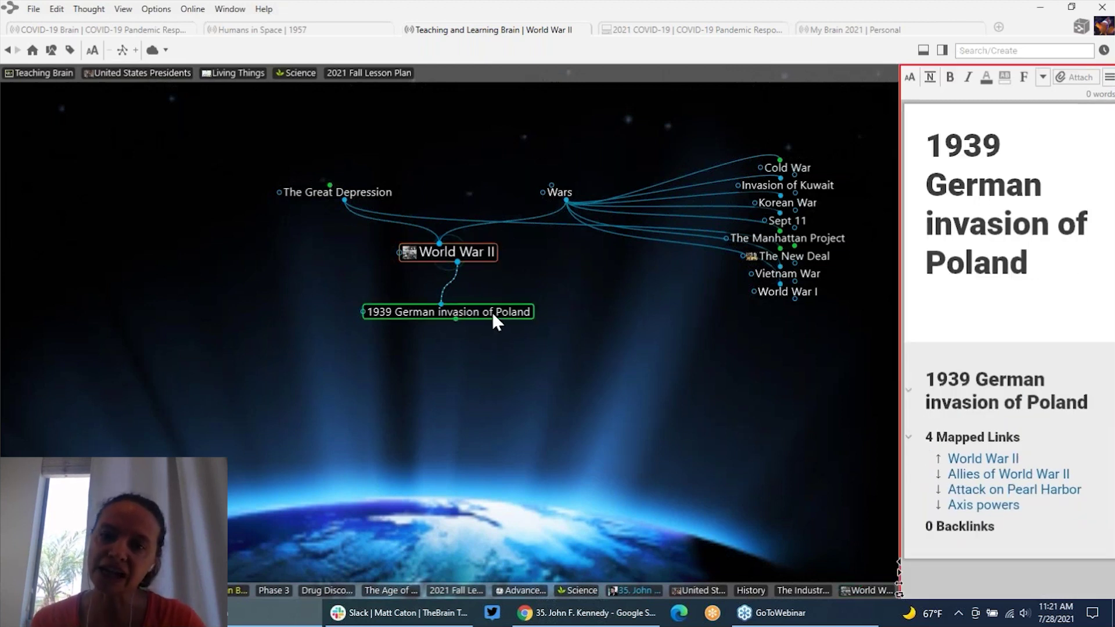
{"action": "left_click", "coordinate": [492, 314]}
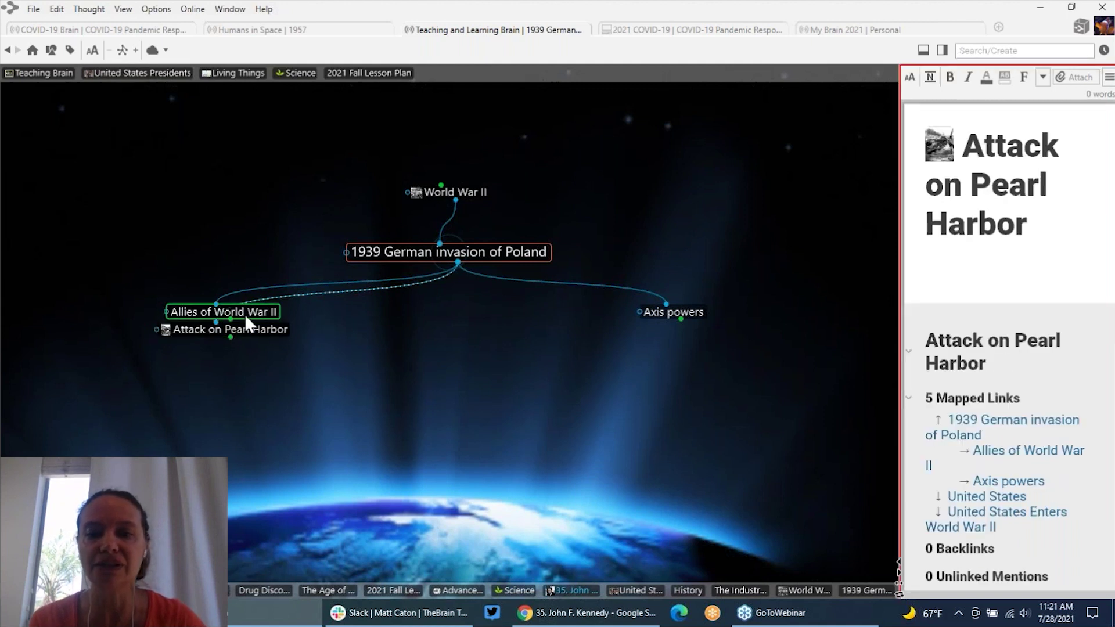
{"action": "left_click", "coordinate": [688, 313]}
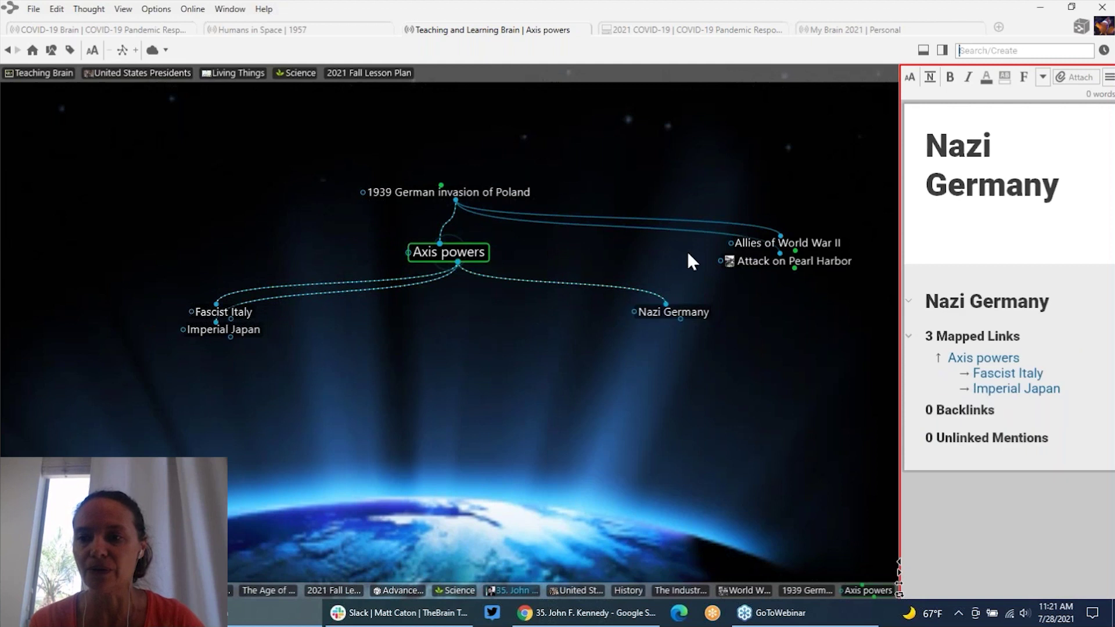
{"action": "left_click", "coordinate": [777, 243]}
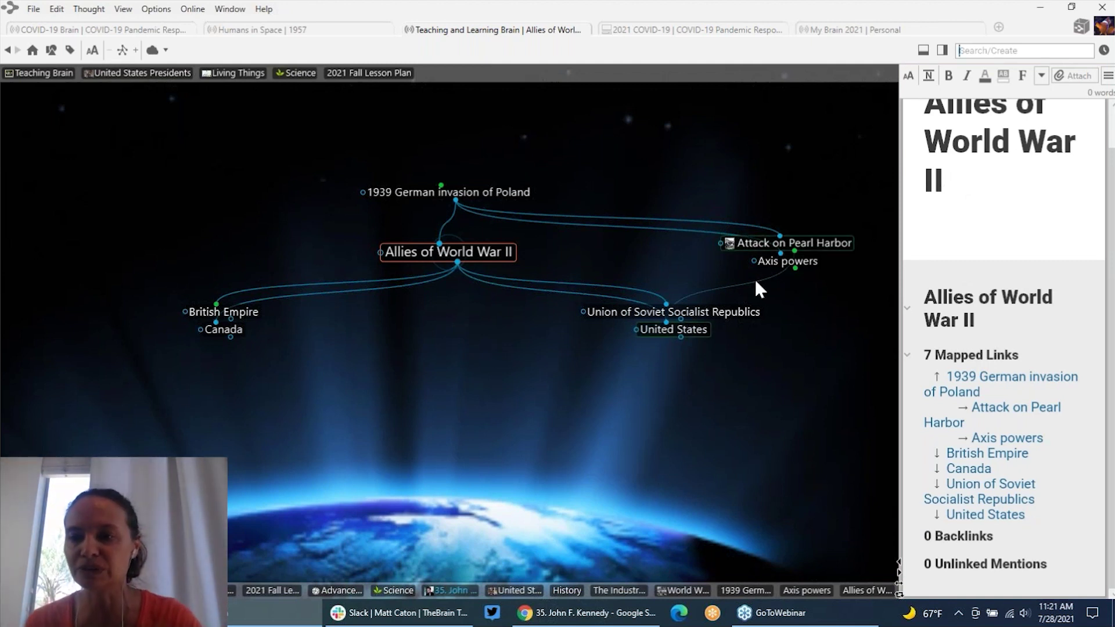
{"action": "left_click", "coordinate": [804, 241]}
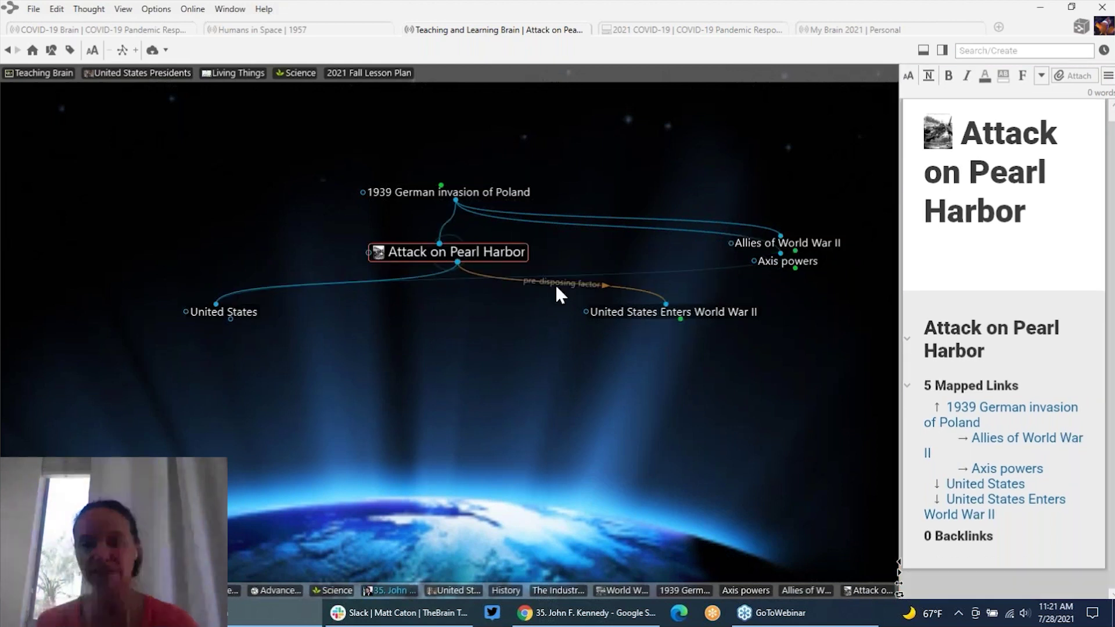
Inspect the pre-disposing factor link, then navigate from United States Enters World War II through D-Day and Invasion of Normandy to Allies Victory
{"action": "mouse_move", "coordinate": [563, 283]}
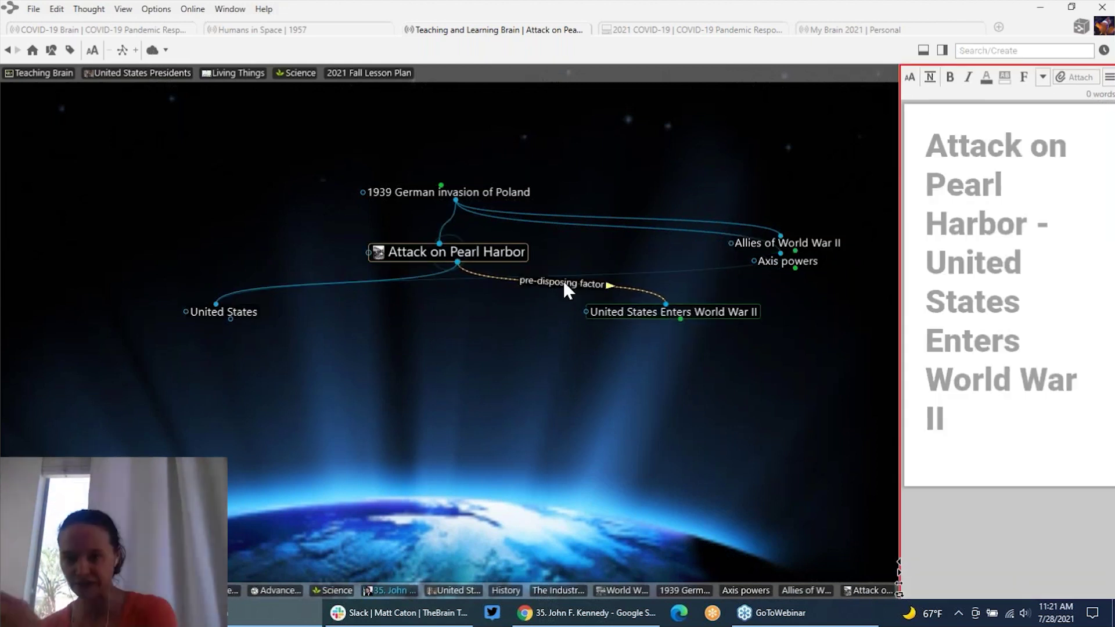
{"action": "left_click", "coordinate": [698, 312]}
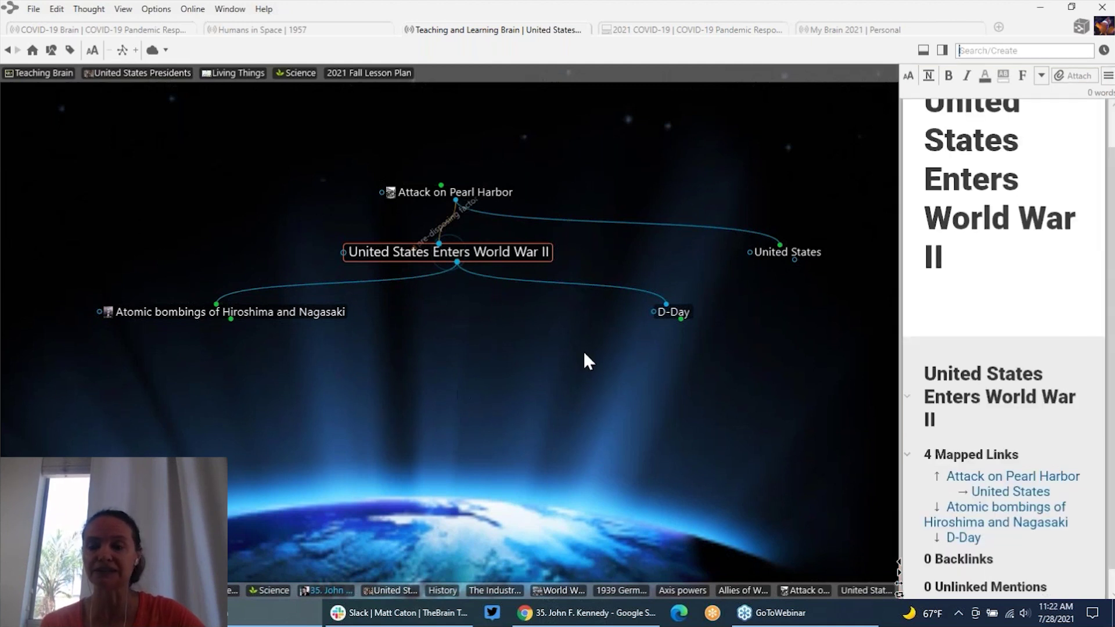
{"action": "left_click", "coordinate": [668, 312]}
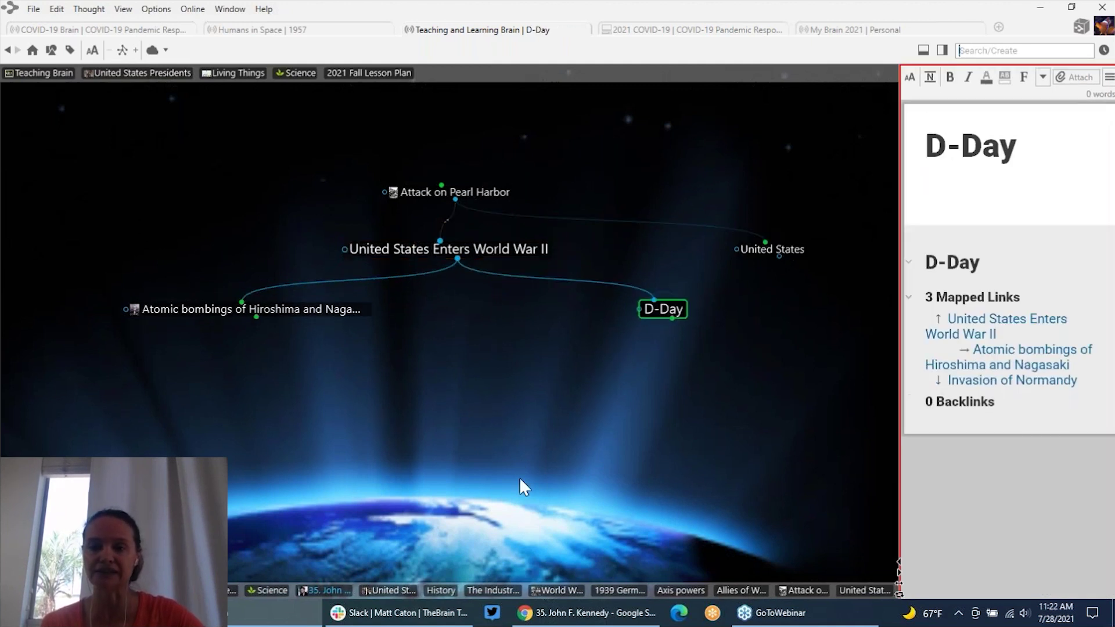
{"action": "left_click", "coordinate": [466, 314]}
{"action": "left_click", "coordinate": [463, 312]}
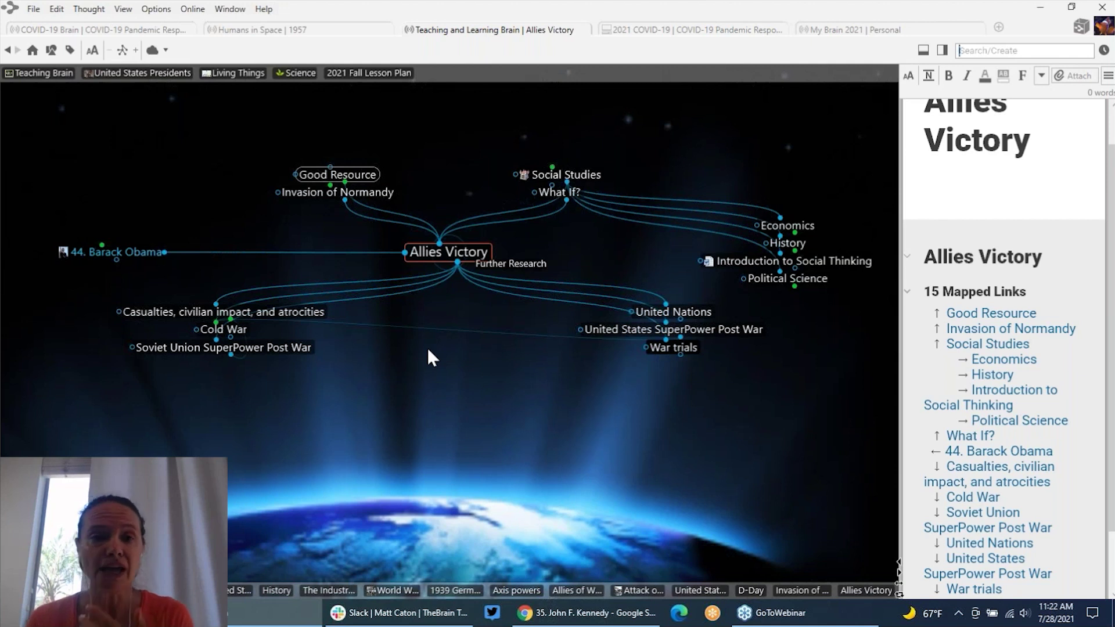
Switch to the Humans in Space brain and browse Innovation in Space Exploration, 25 Strangest Sights on Google Earth and Space Technology
{"action": "left_click", "coordinate": [331, 33]}
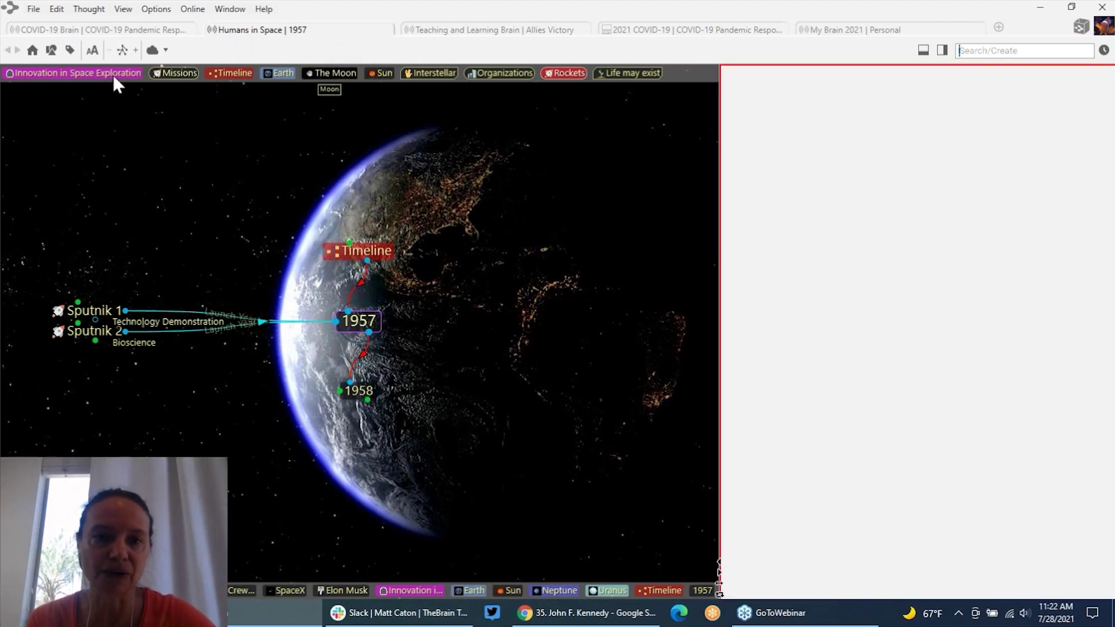
{"action": "mouse_move", "coordinate": [113, 75]}
{"action": "left_click", "coordinate": [114, 74]}
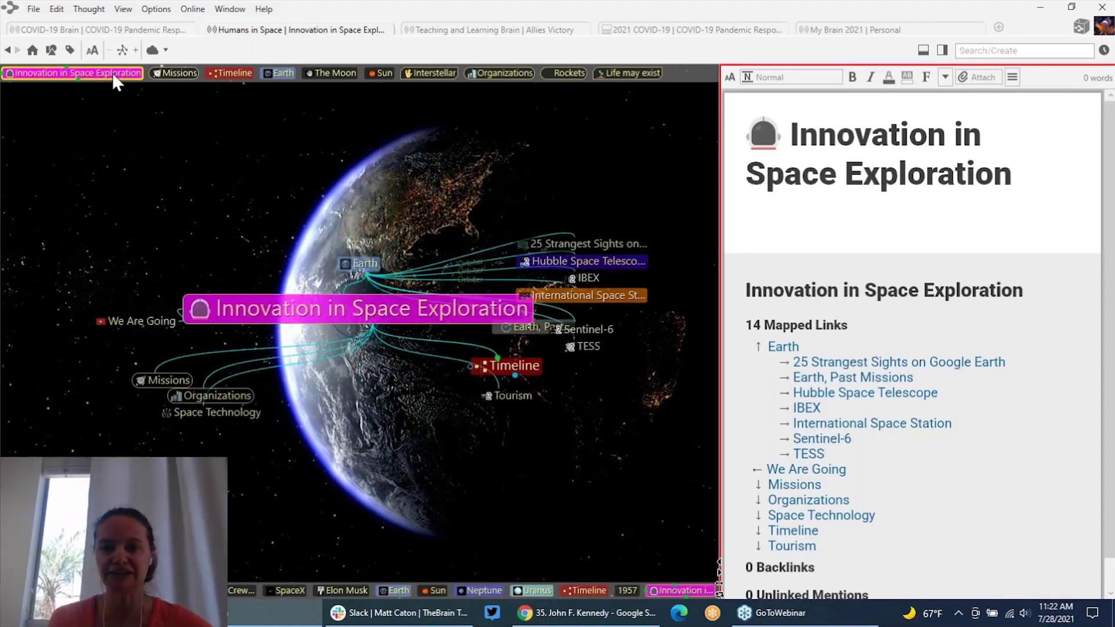
{"action": "left_click", "coordinate": [641, 239]}
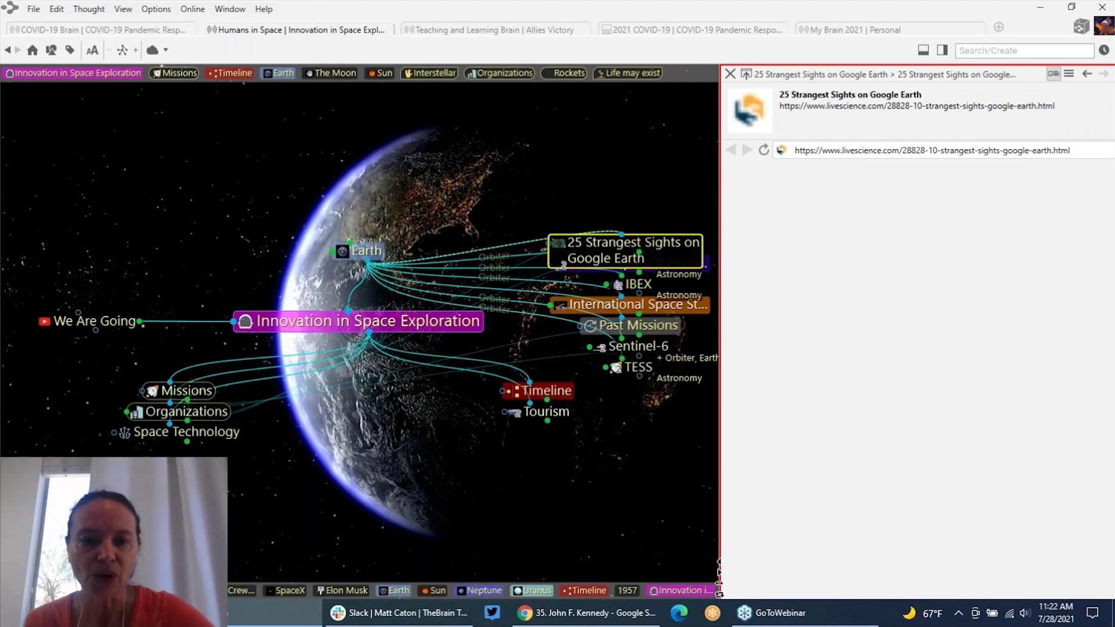
{"action": "left_click", "coordinate": [208, 429]}
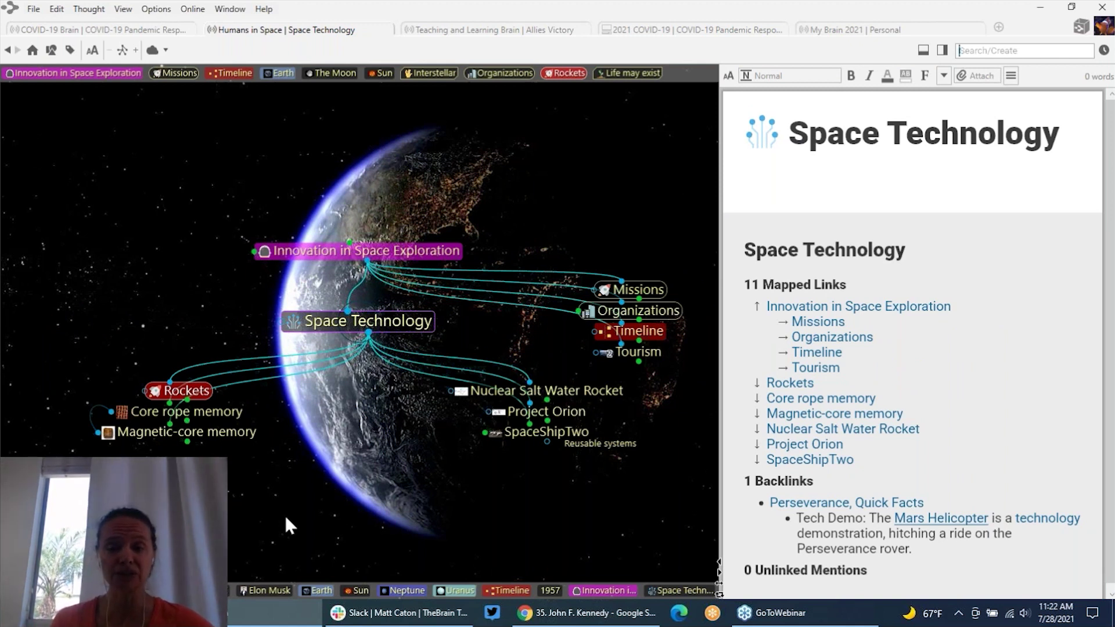
Activate the Timeline thought and walk through its launch years 1957, 1958 and 1959
{"action": "left_click", "coordinate": [652, 333]}
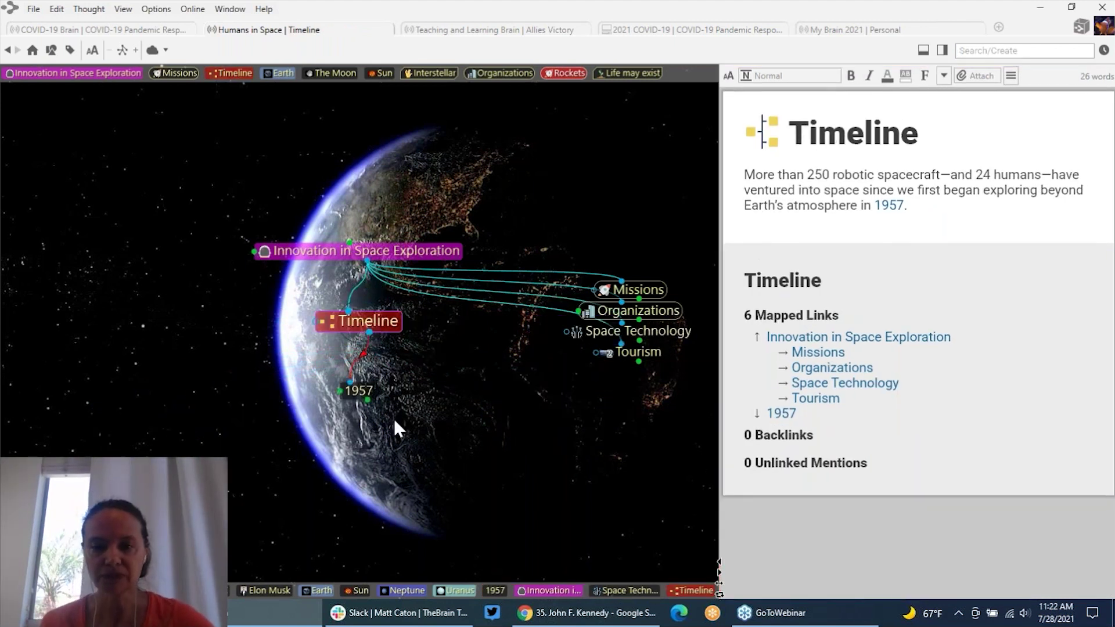
{"action": "left_click", "coordinate": [360, 389]}
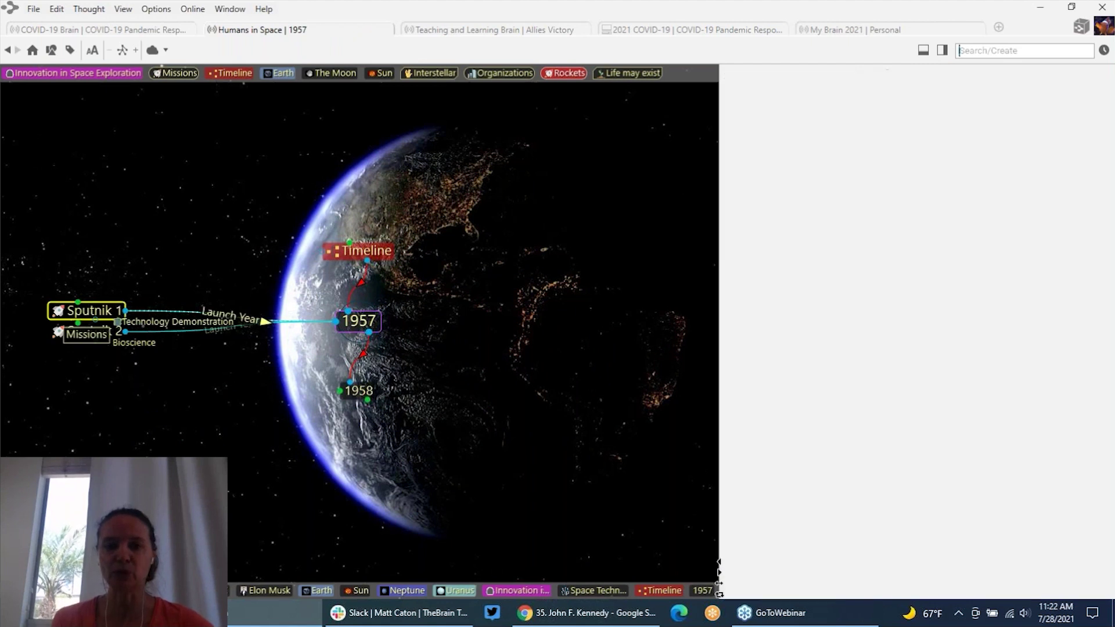
{"action": "mouse_move", "coordinate": [101, 333]}
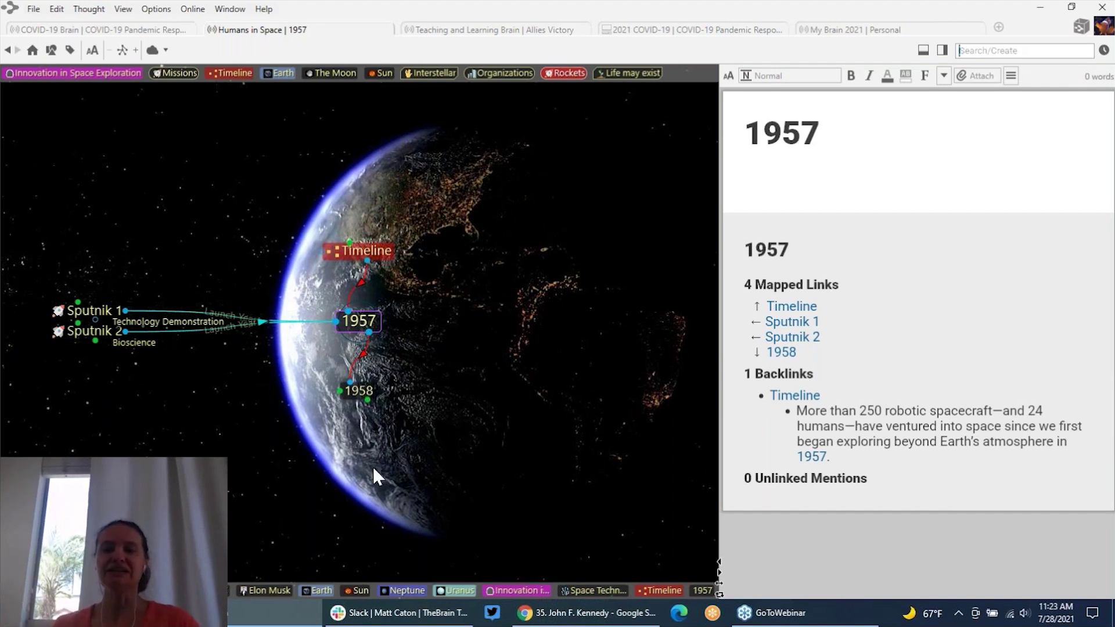
{"action": "left_click", "coordinate": [366, 392]}
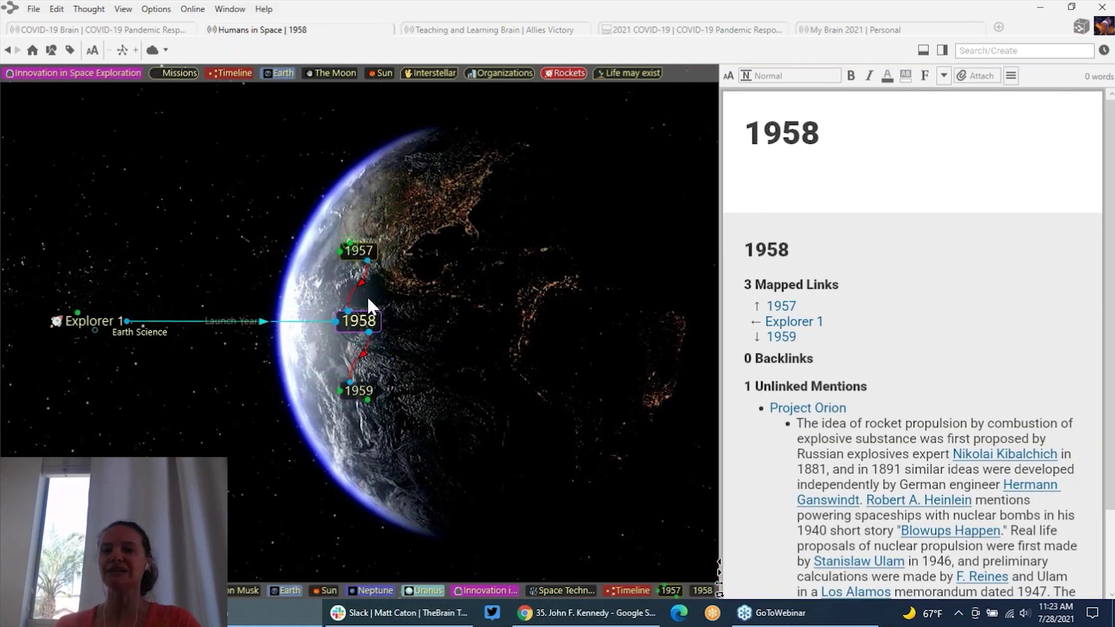
{"action": "mouse_move", "coordinate": [369, 402]}
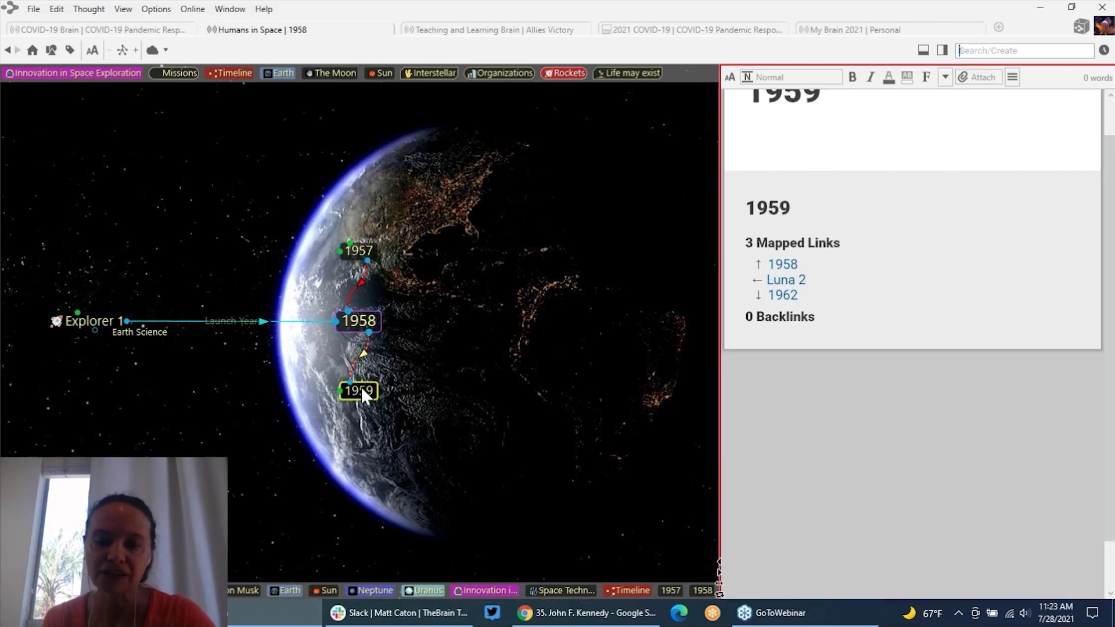
{"action": "left_click", "coordinate": [361, 390]}
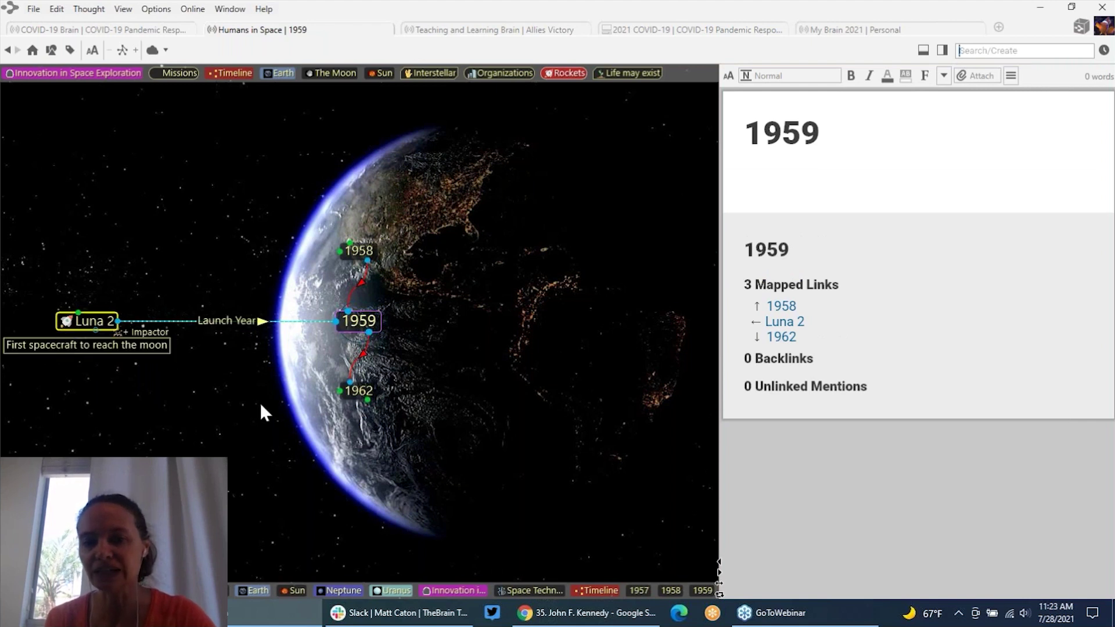
{"action": "mouse_move", "coordinate": [366, 405]}
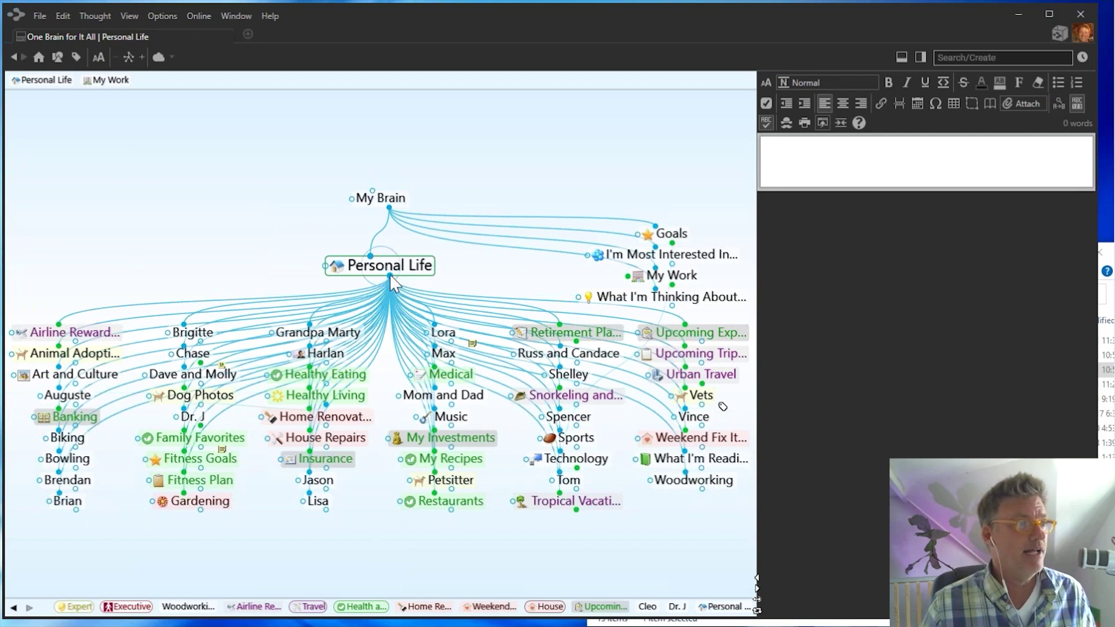
Create a child thought named Hobbies under Personal Life
{"action": "left_click_drag", "start_coordinate": [389, 274], "coordinate": [353, 551]}
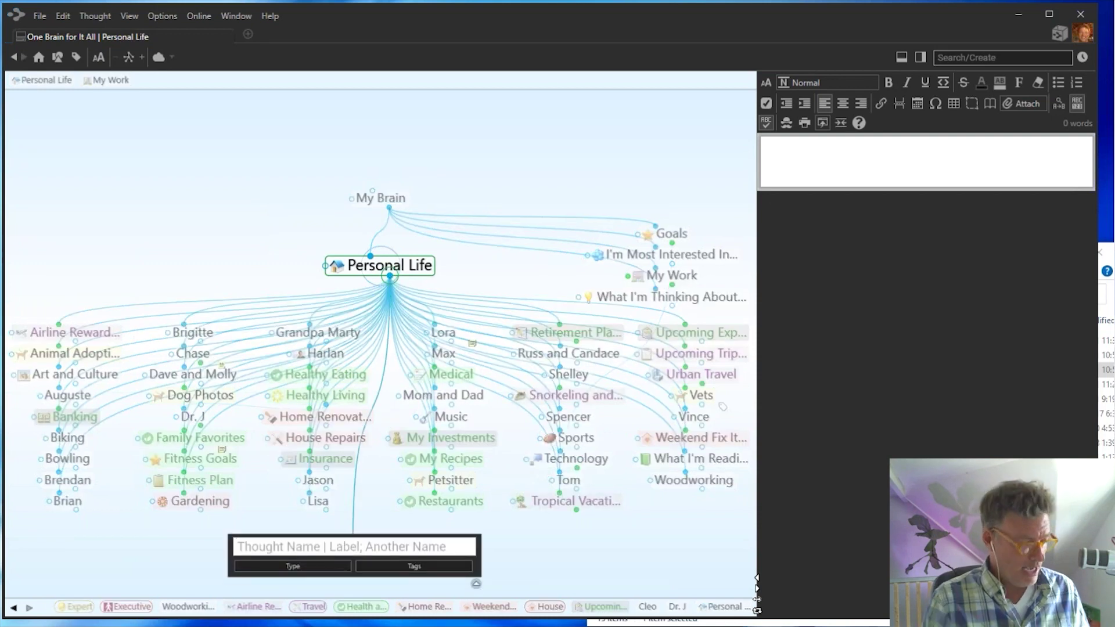
{"action": "type", "text": "Hobbies"}
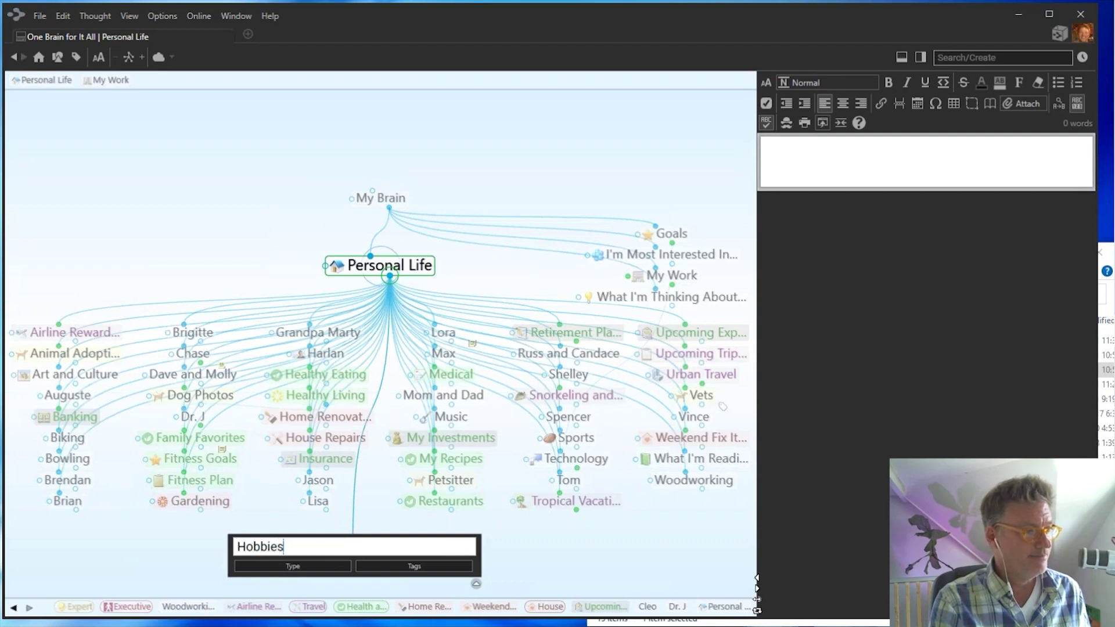
{"action": "key", "text": "Return"}
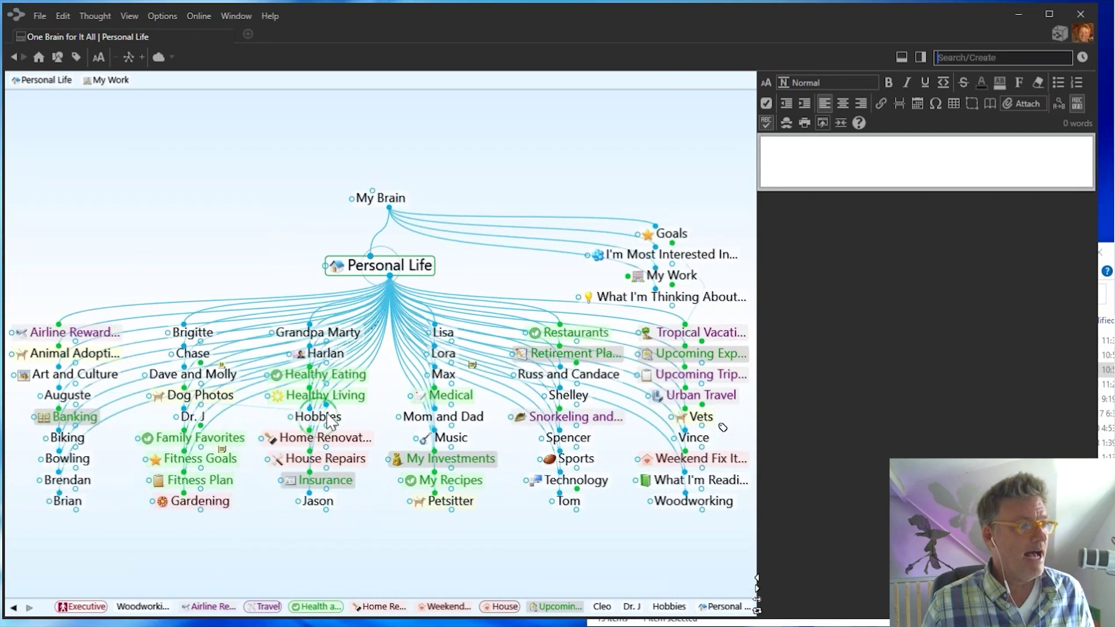
Activate Hobbies and move its sibling thought Music from Personal Life to be a child of Hobbies
{"action": "left_click", "coordinate": [327, 416]}
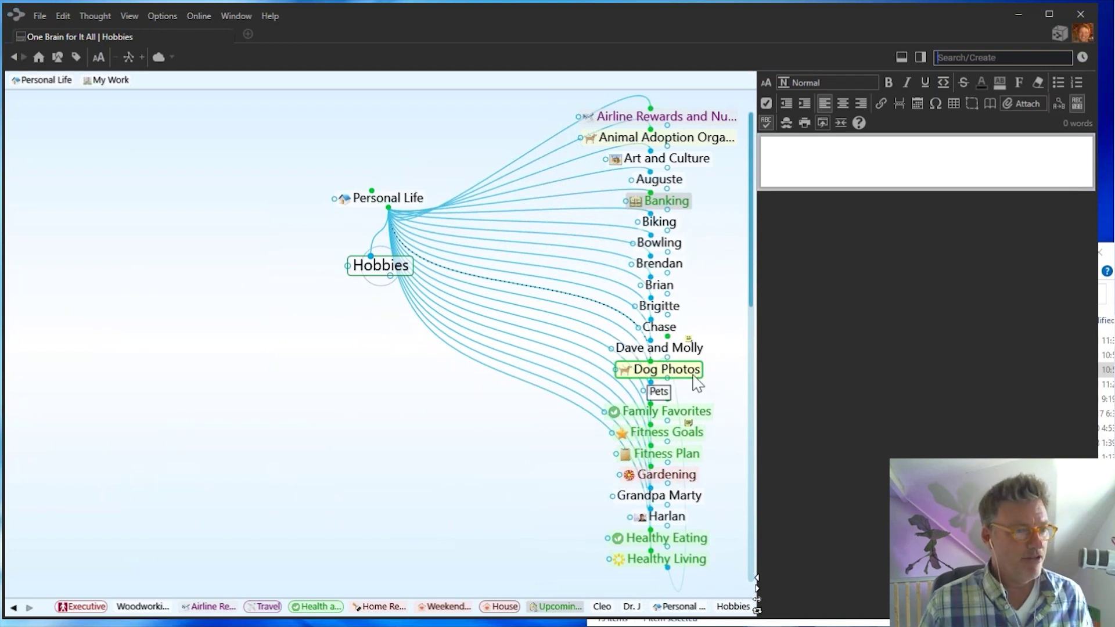
{"action": "scroll", "coordinate": [695, 382], "scroll_direction": "down", "scroll_amount": 8}
{"action": "scroll", "coordinate": [695, 382], "scroll_direction": "down", "scroll_amount": 6}
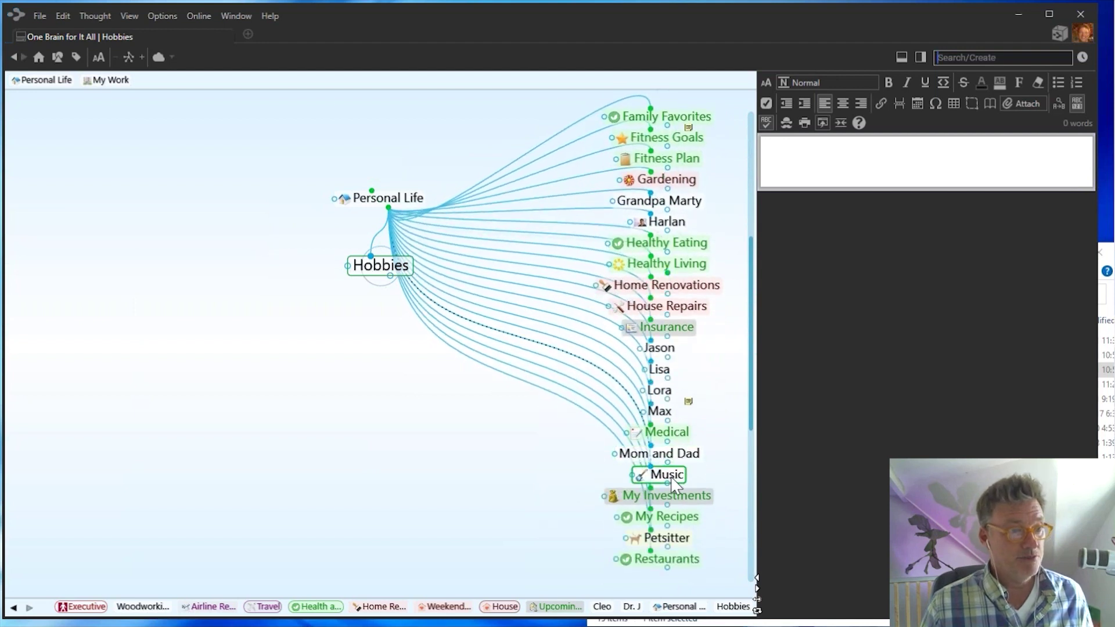
{"action": "left_click_drag", "start_coordinate": [673, 484], "coordinate": [295, 463]}
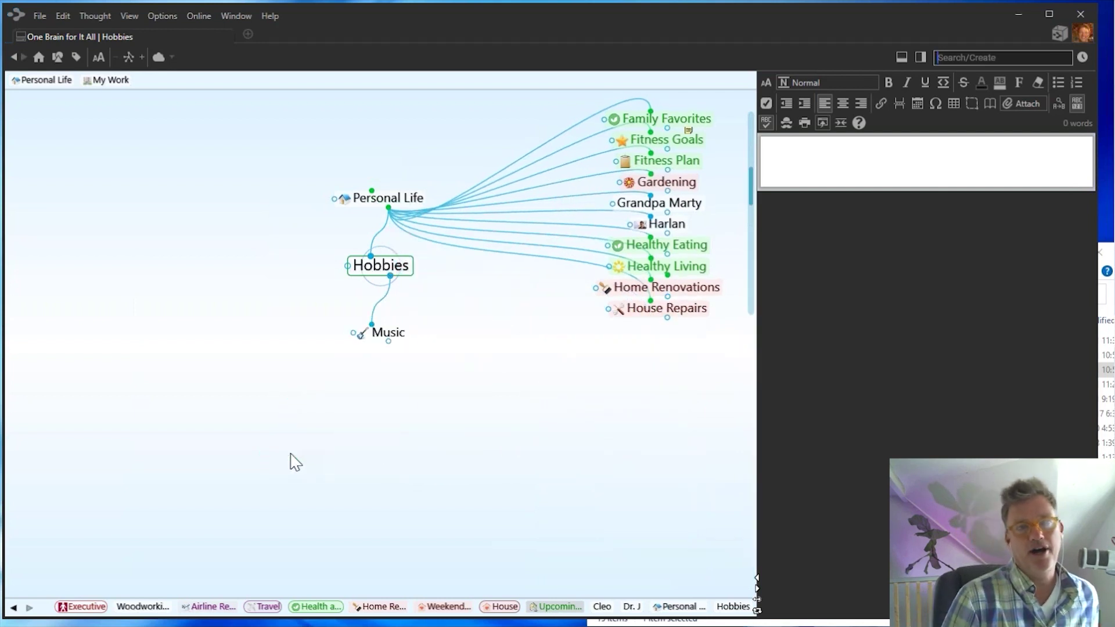
Move the Gardening sibling thought from Personal Life to be a child of Hobbies
{"action": "scroll", "coordinate": [698, 256], "scroll_direction": "up", "scroll_amount": 3}
{"action": "scroll", "coordinate": [701, 264], "scroll_direction": "up", "scroll_amount": 3}
{"action": "scroll", "coordinate": [702, 232], "scroll_direction": "down", "scroll_amount": 3}
{"action": "left_click_drag", "start_coordinate": [666, 266], "coordinate": [431, 392]}
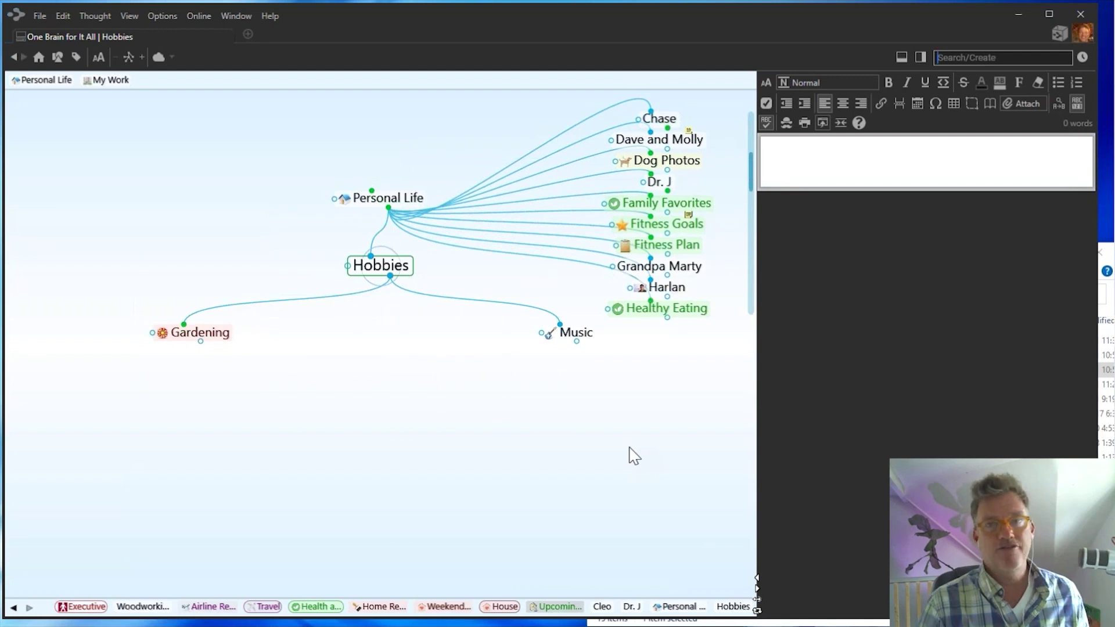
Activate the Personal Life thought and review the brain's lists of thought types and tags
{"action": "left_click", "coordinate": [383, 204]}
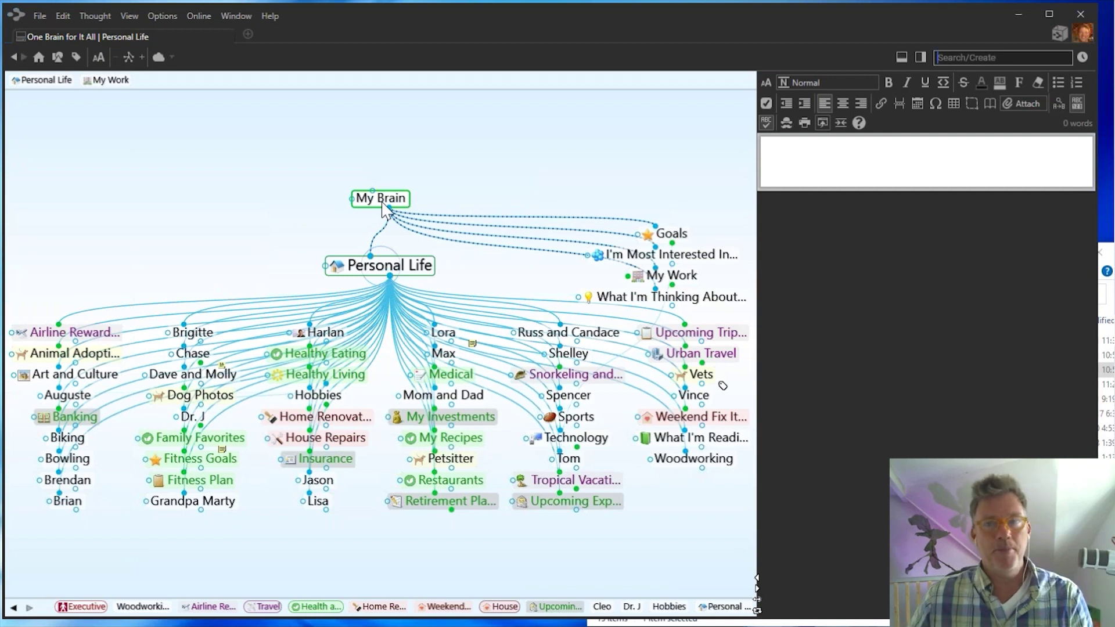
{"action": "left_click", "coordinate": [58, 60]}
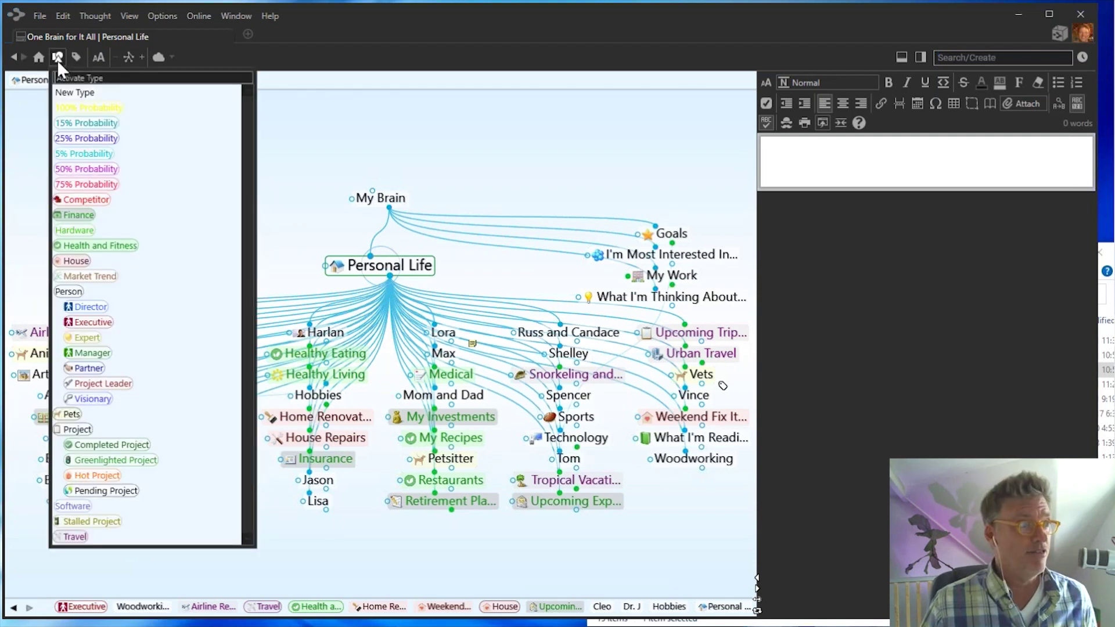
{"action": "left_click", "coordinate": [76, 58]}
{"action": "left_click", "coordinate": [76, 58]}
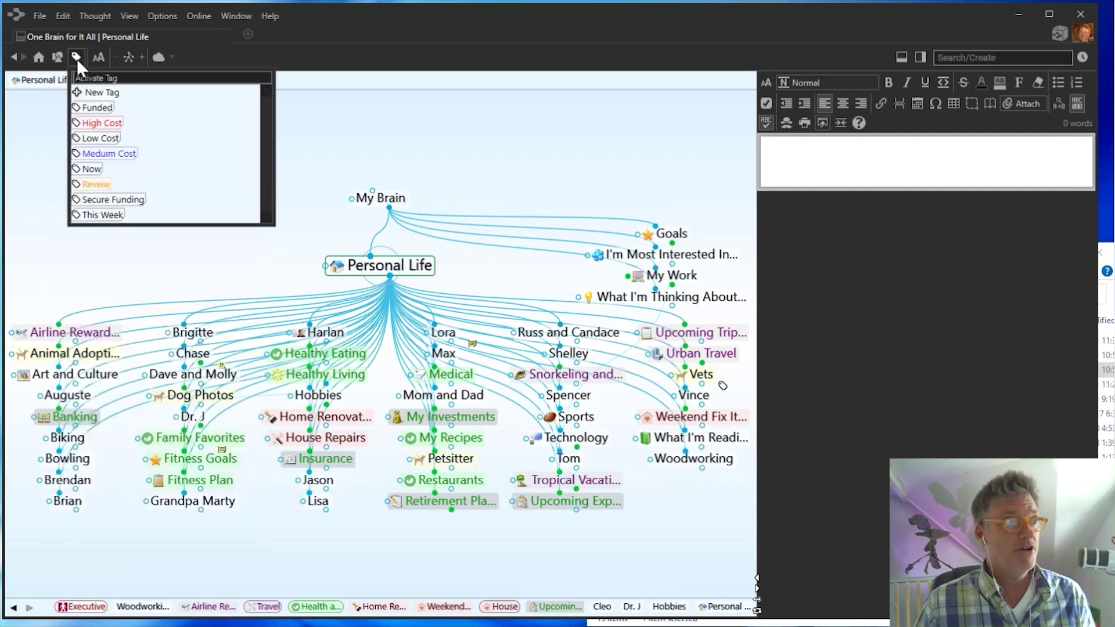
{"action": "left_click", "coordinate": [61, 59]}
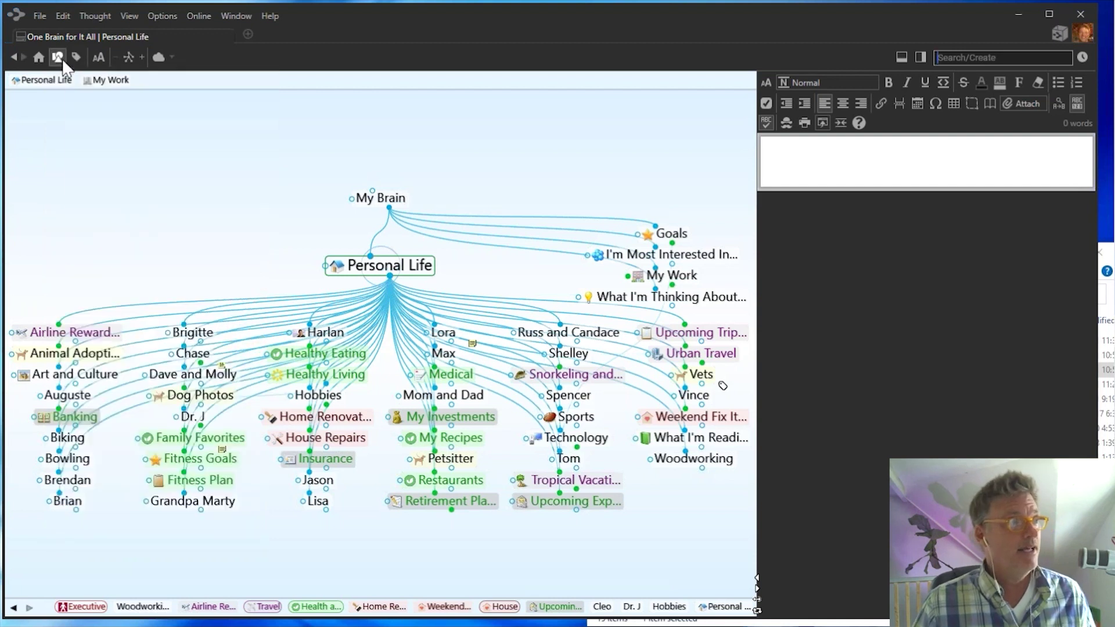
{"action": "left_click", "coordinate": [62, 58]}
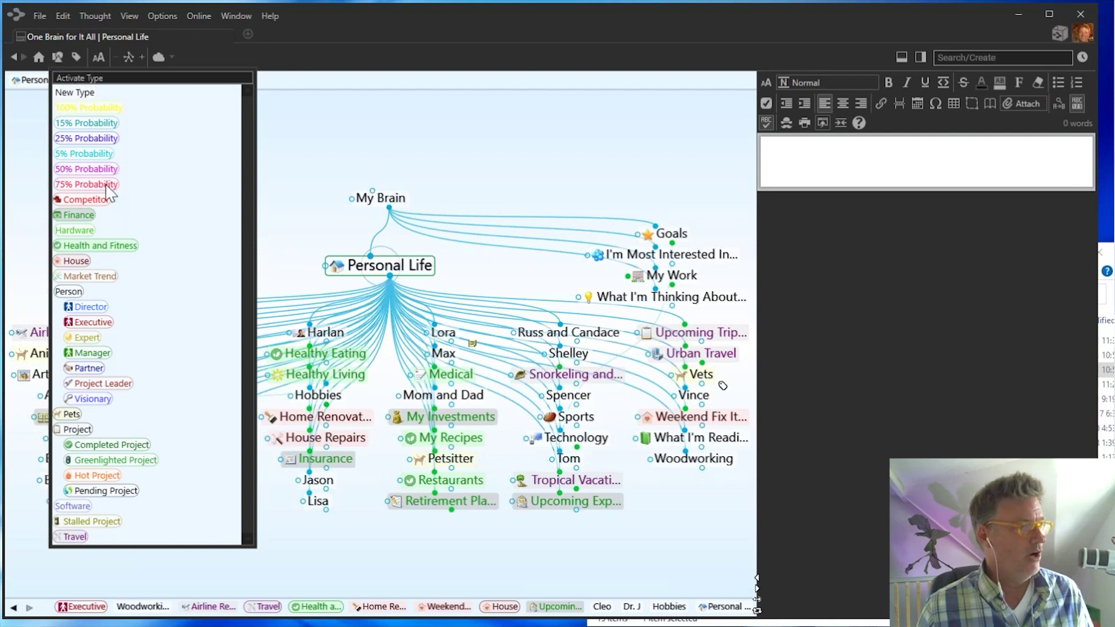
{"action": "key", "text": "Escape"}
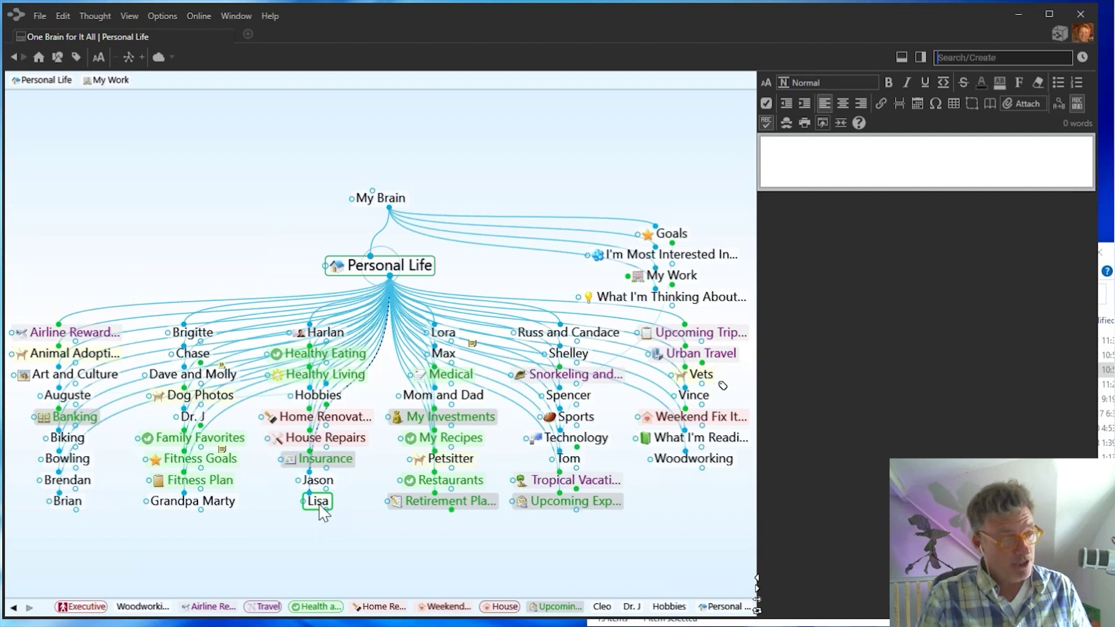
Create a new thought type named Family
{"action": "left_click", "coordinate": [57, 57]}
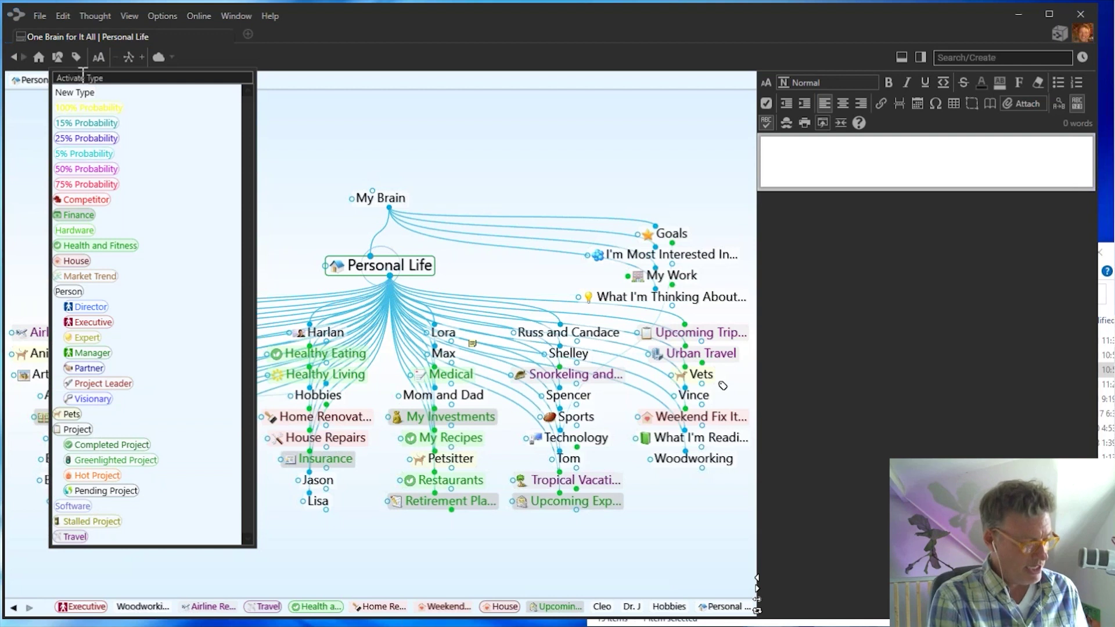
{"action": "type", "text": "F"}
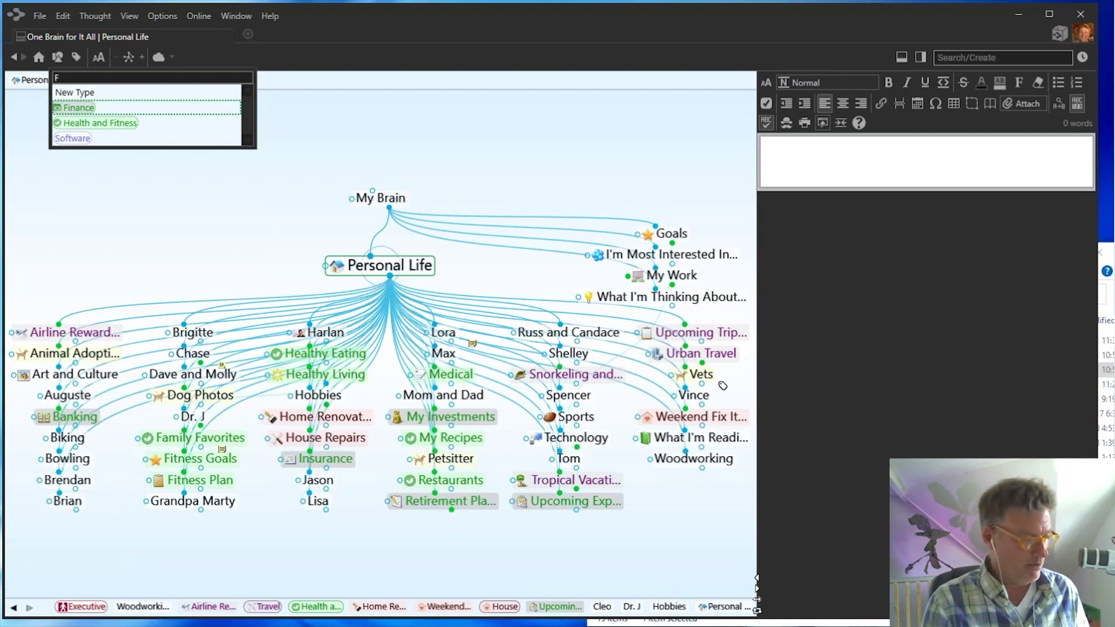
{"action": "type", "text": "amily"}
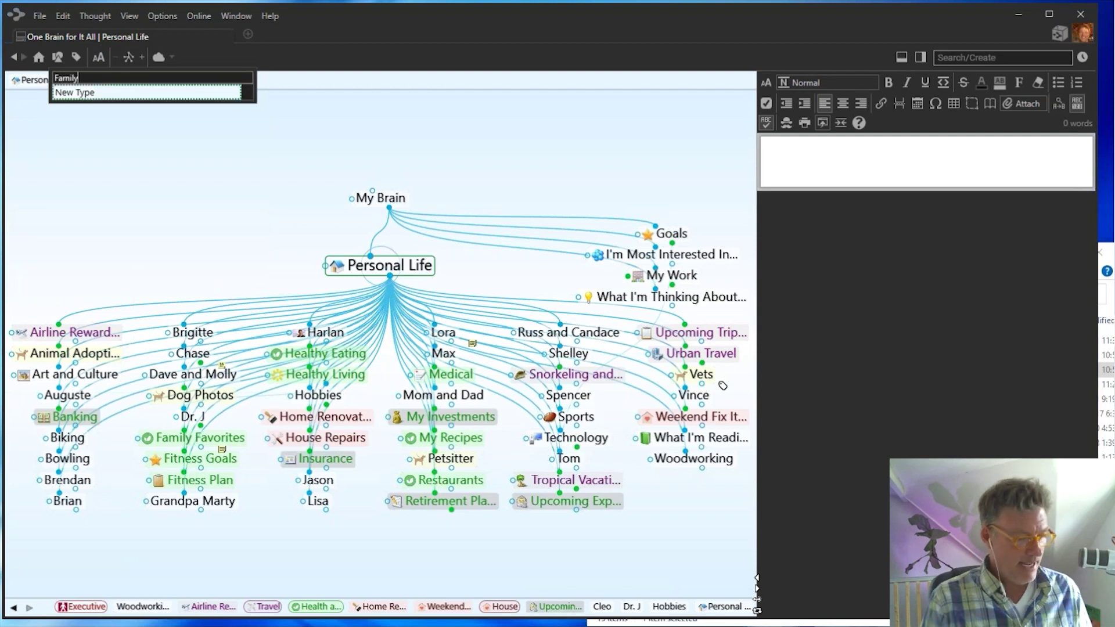
{"action": "key", "text": "Return"}
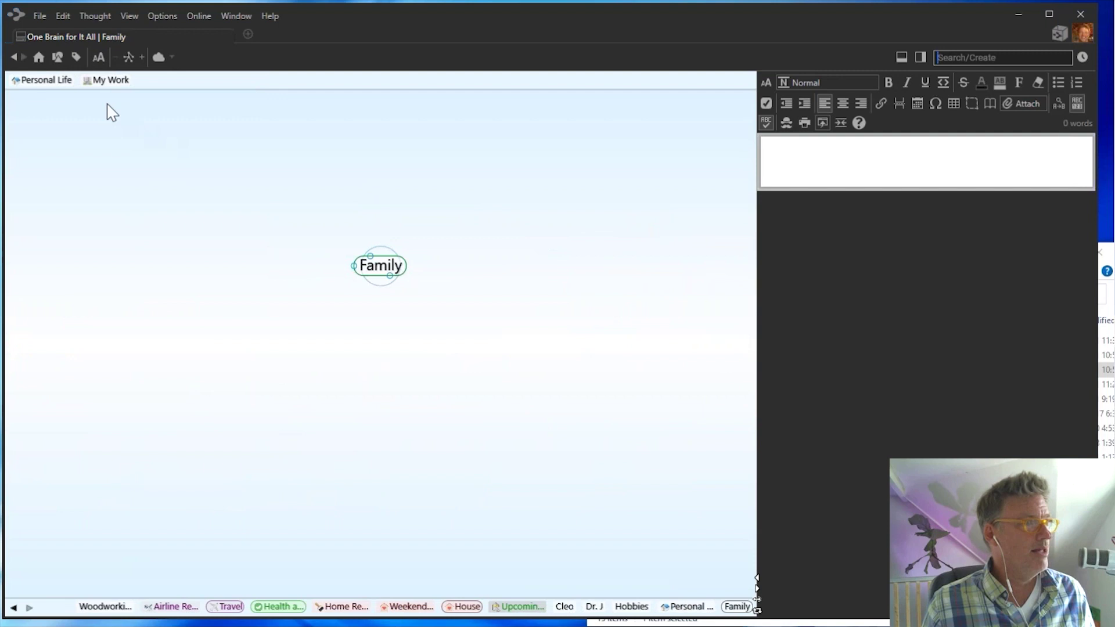
Create a new thought type named Friends
{"action": "left_click", "coordinate": [58, 57]}
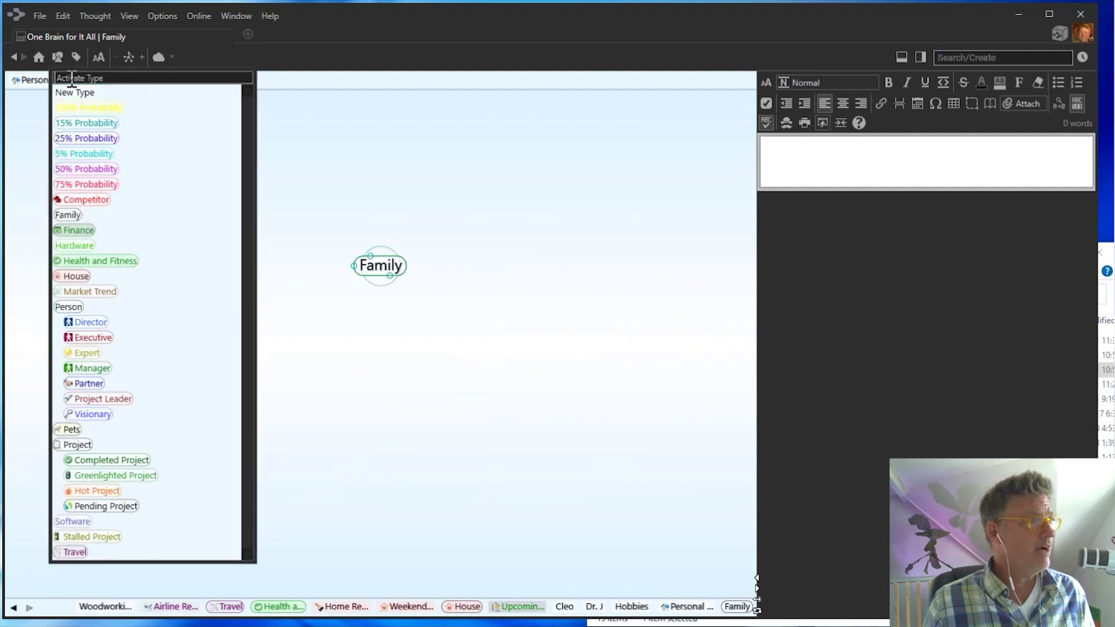
{"action": "type", "text": "Friends"}
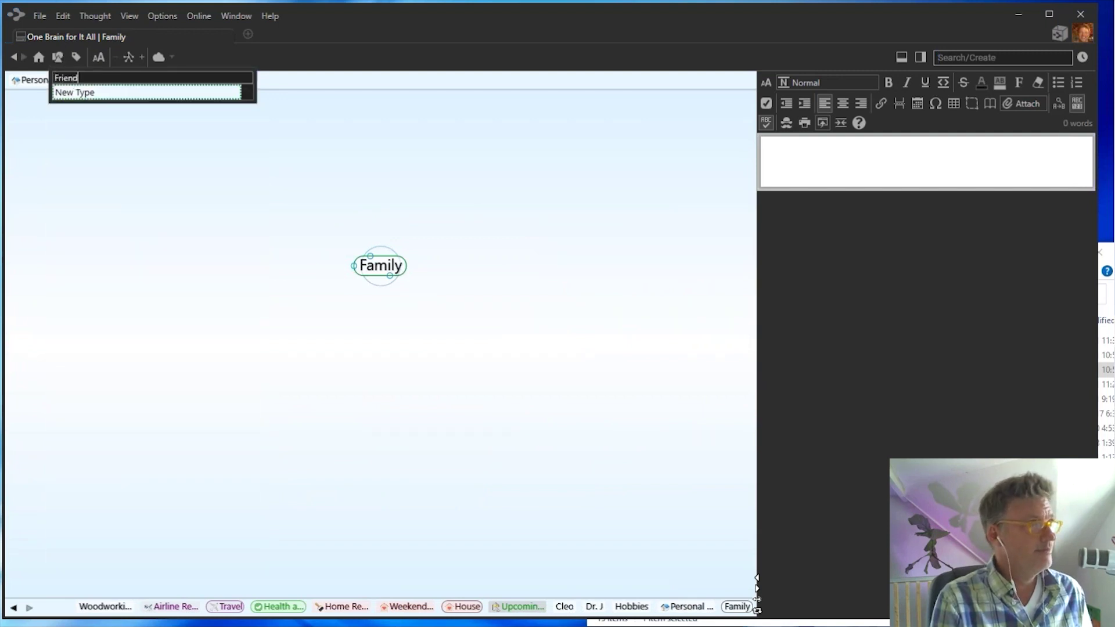
{"action": "key", "text": "Return"}
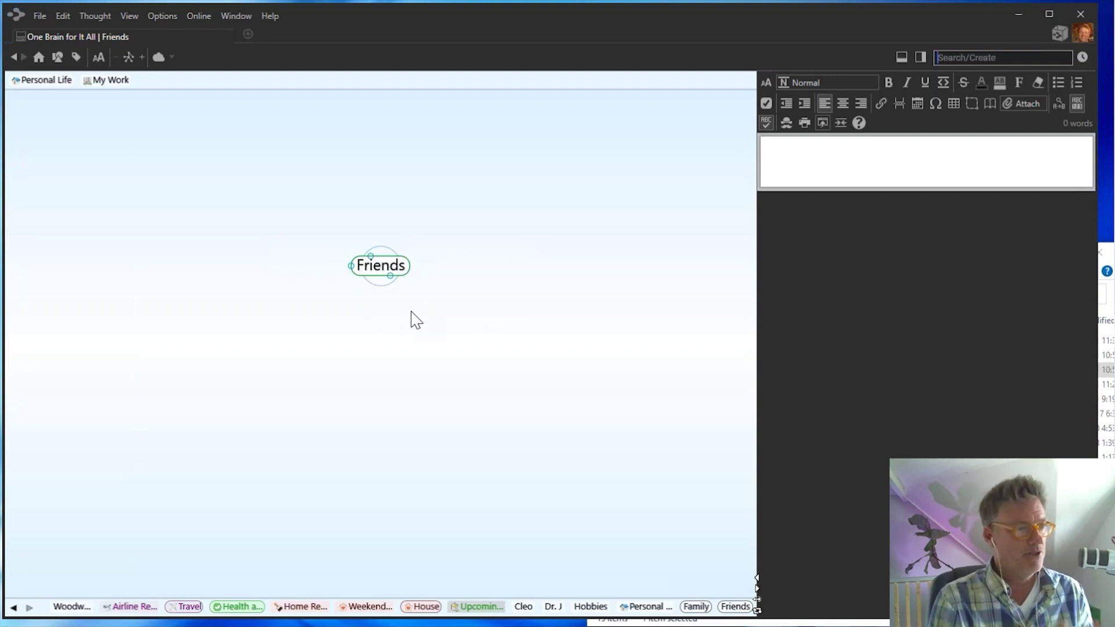
Search the stock icons for "peo" and give the Friends type the icon of a pink and a blue person
{"action": "left_click", "coordinate": [380, 269]}
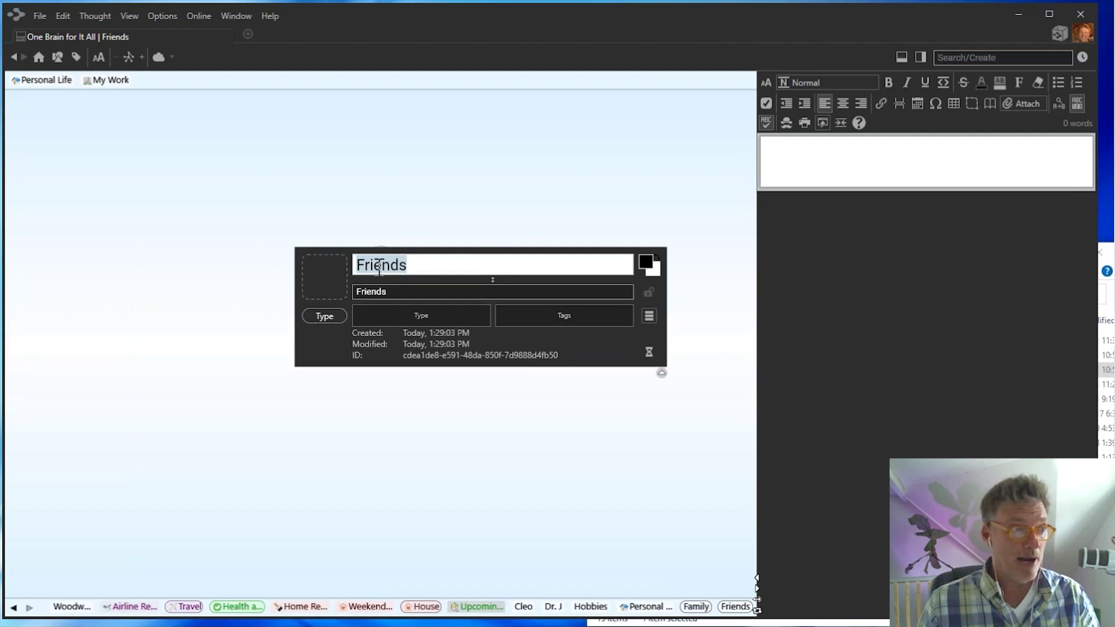
{"action": "left_click", "coordinate": [317, 281]}
{"action": "left_click", "coordinate": [339, 310]}
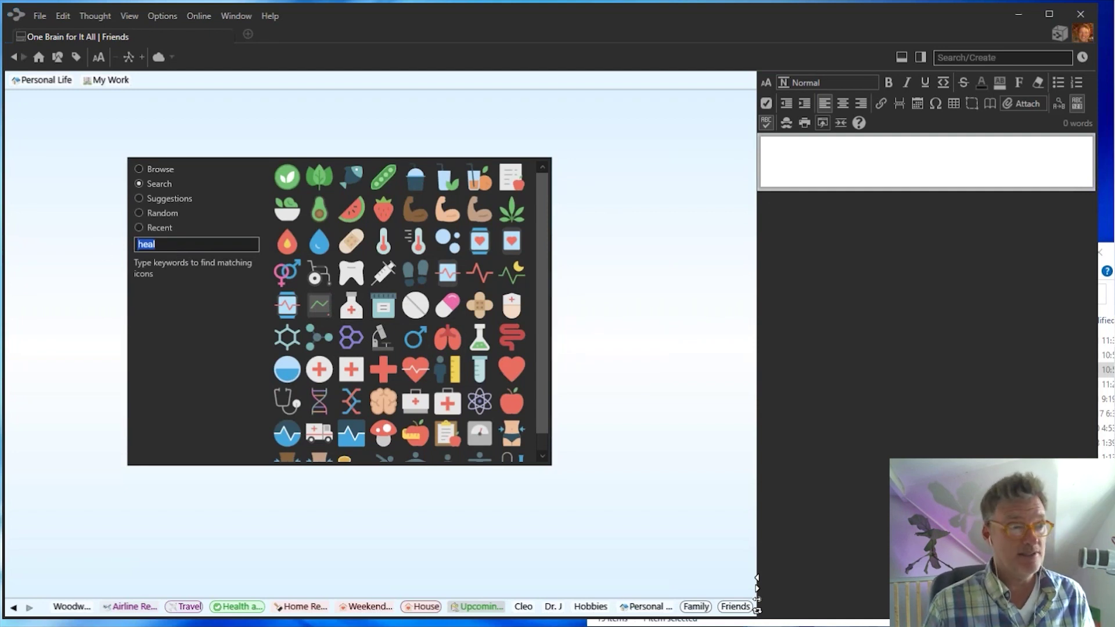
{"action": "type", "text": "peo"}
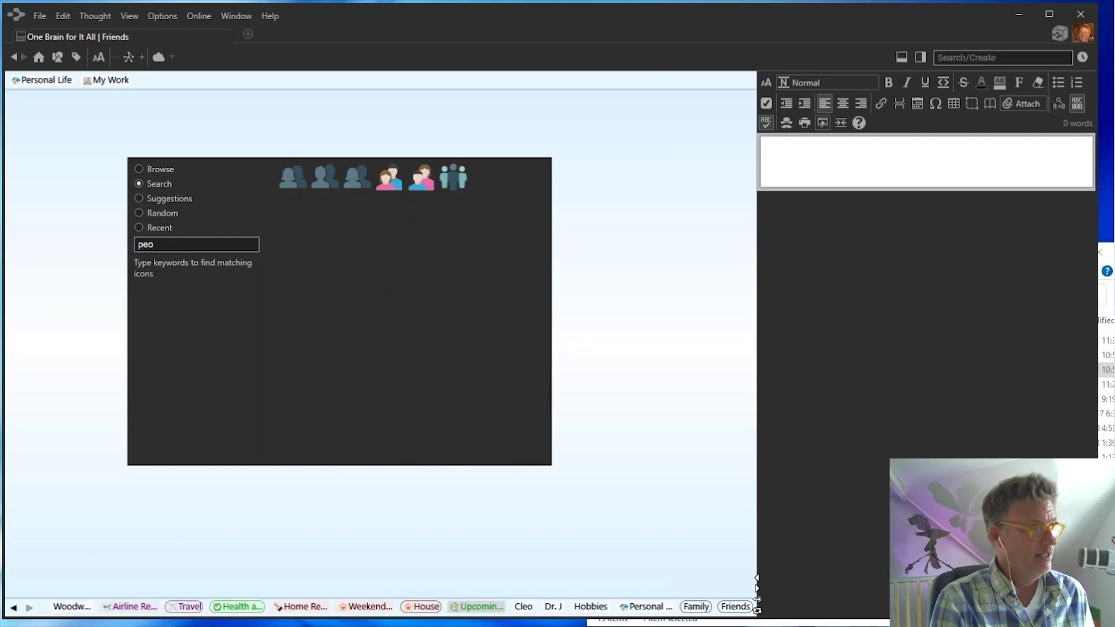
{"action": "left_click", "coordinate": [426, 179]}
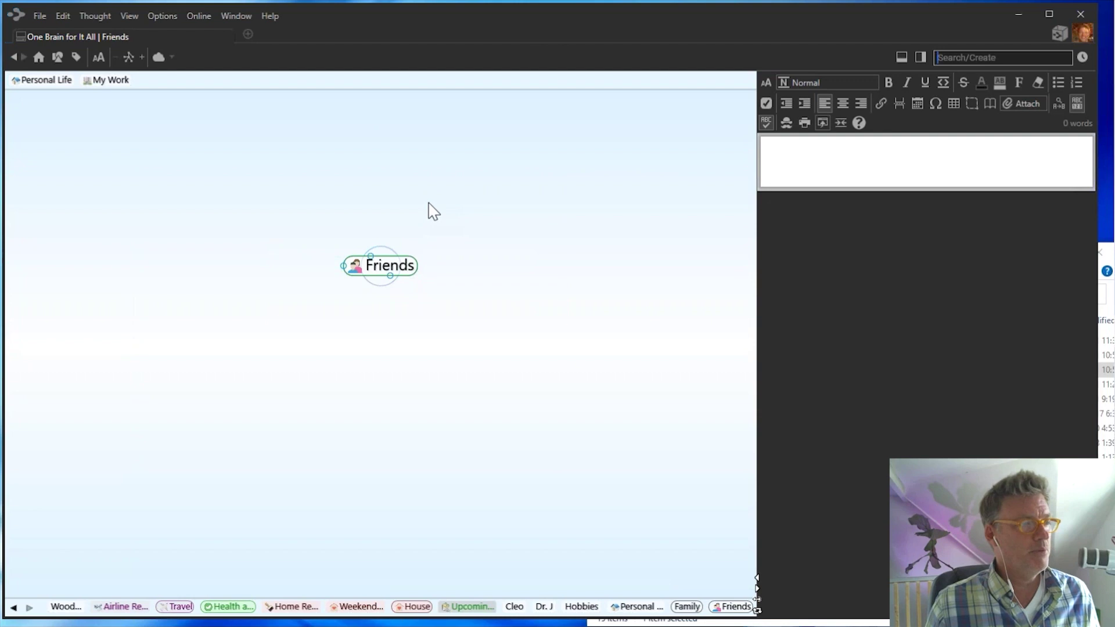
Set the background color of the Friends type to bright yellow
{"action": "right_click", "coordinate": [404, 266]}
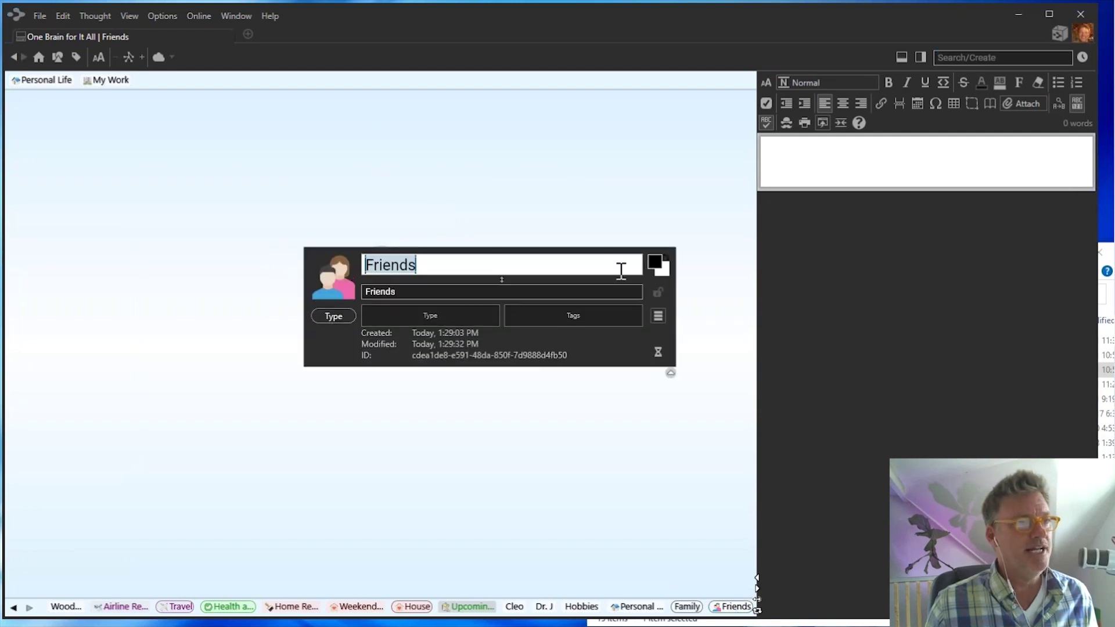
{"action": "left_click", "coordinate": [656, 264]}
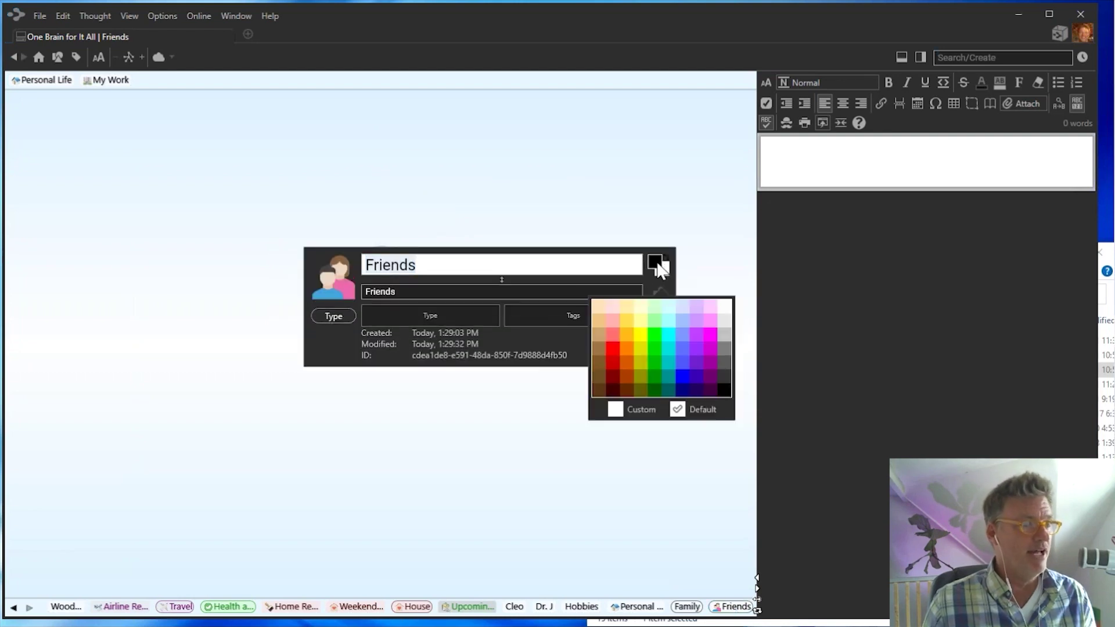
{"action": "left_click", "coordinate": [641, 335]}
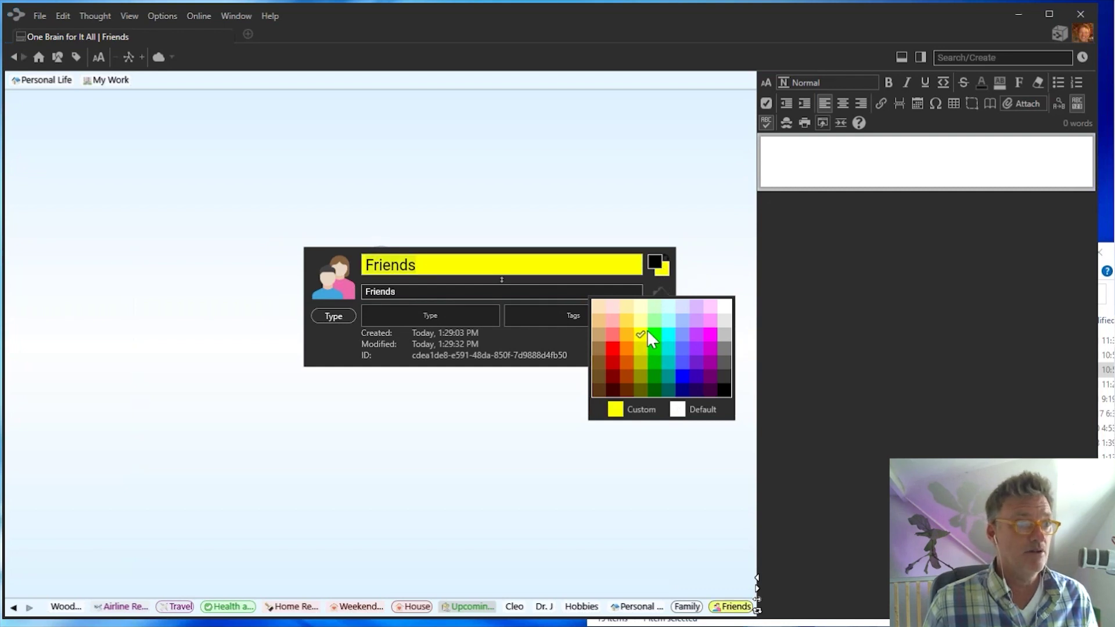
{"action": "left_click", "coordinate": [480, 233]}
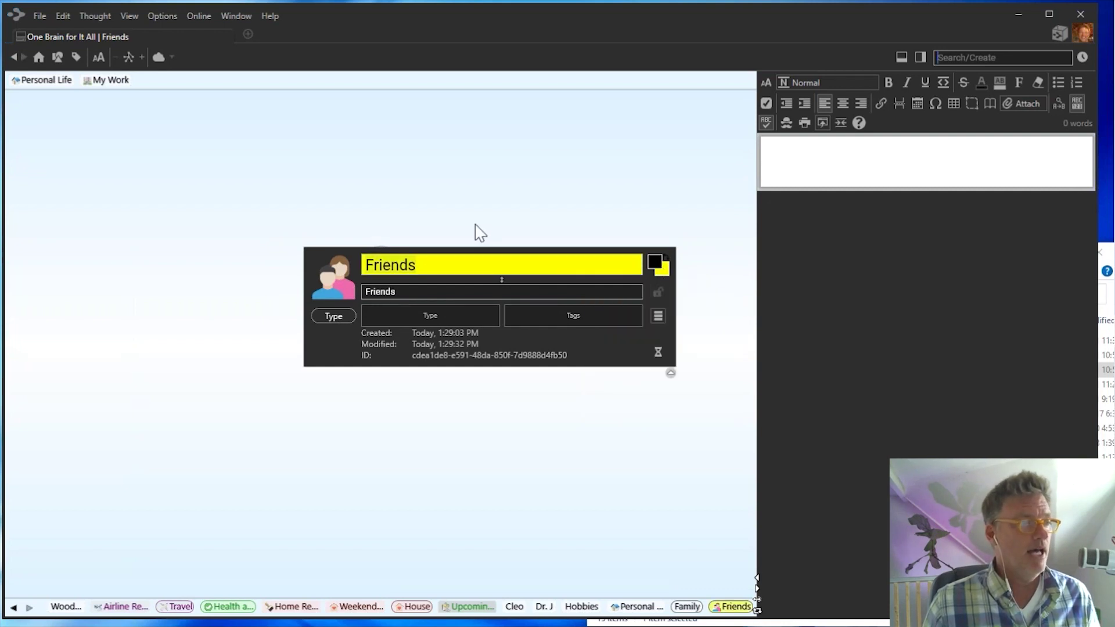
{"action": "left_click", "coordinate": [480, 223]}
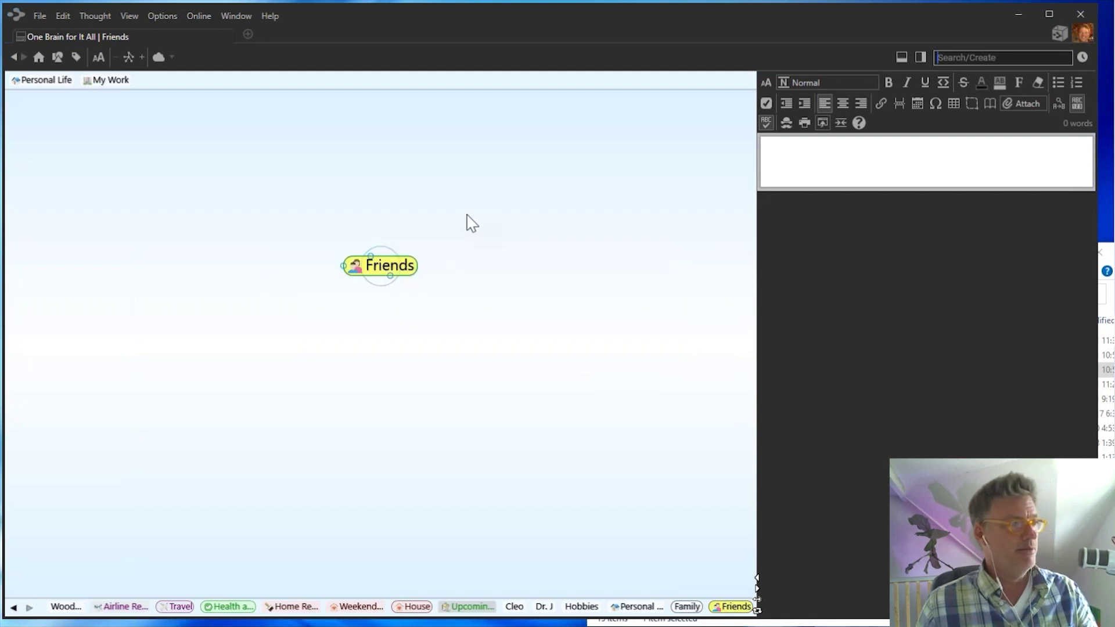
Activate the Family type and assign it the plain red heart stock icon, searching for "hear"
{"action": "left_click", "coordinate": [691, 606]}
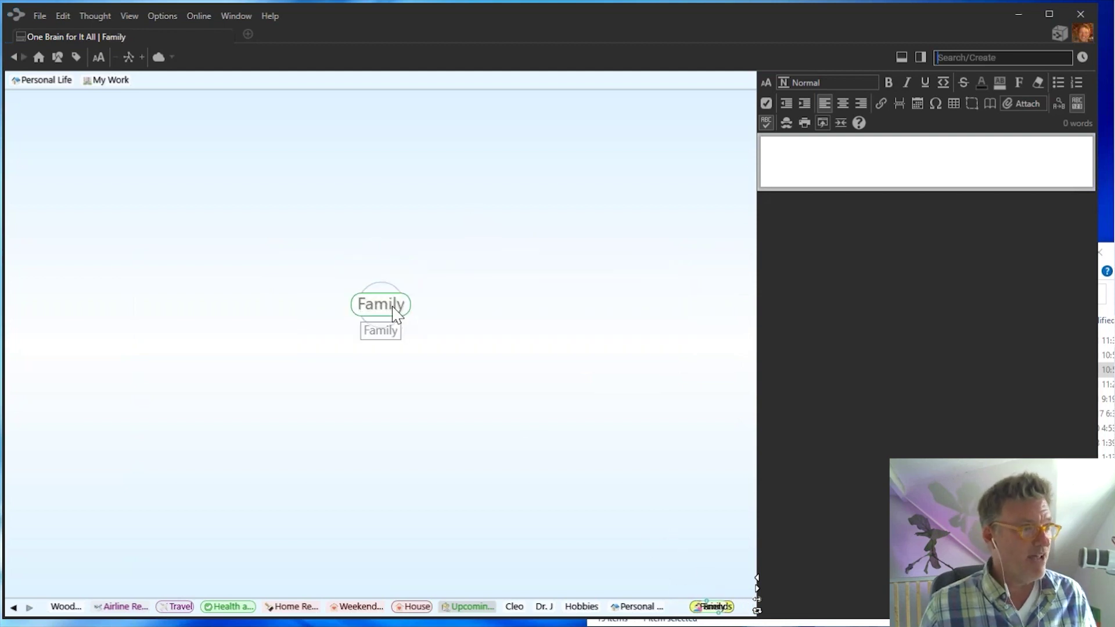
{"action": "left_click", "coordinate": [380, 265]}
{"action": "left_click", "coordinate": [329, 278]}
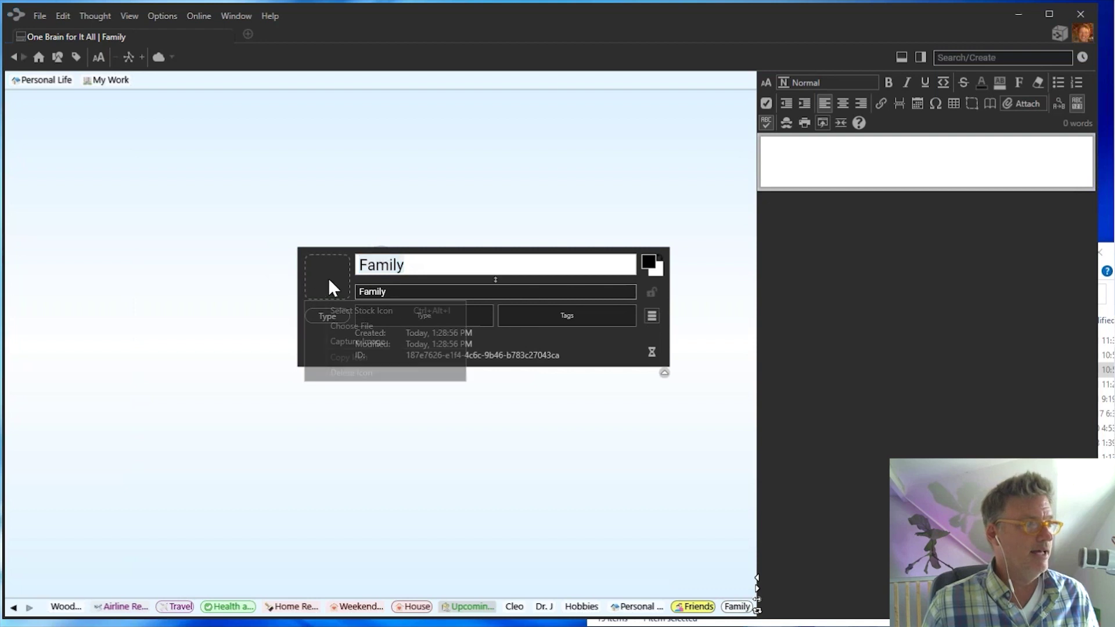
{"action": "left_click", "coordinate": [347, 311]}
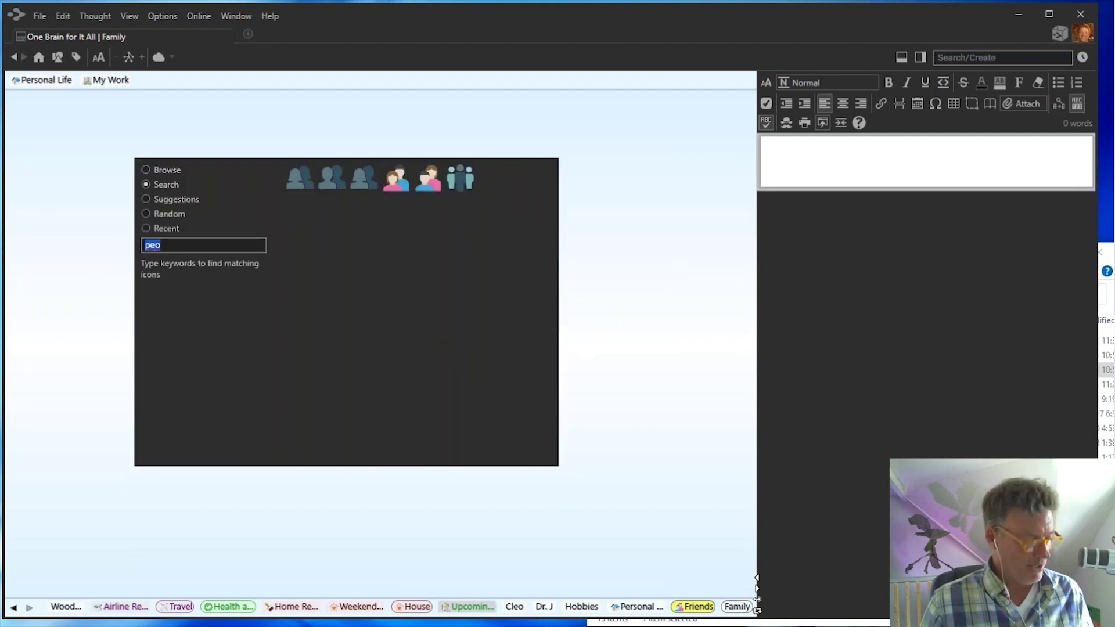
{"action": "type", "text": "hear"}
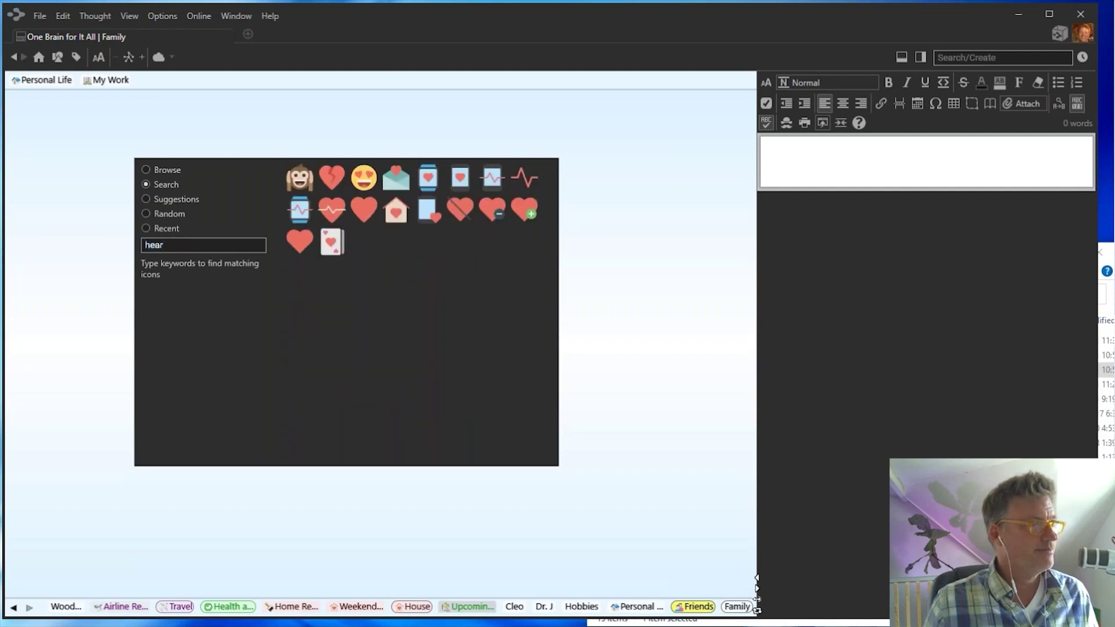
{"action": "left_click", "coordinate": [368, 210]}
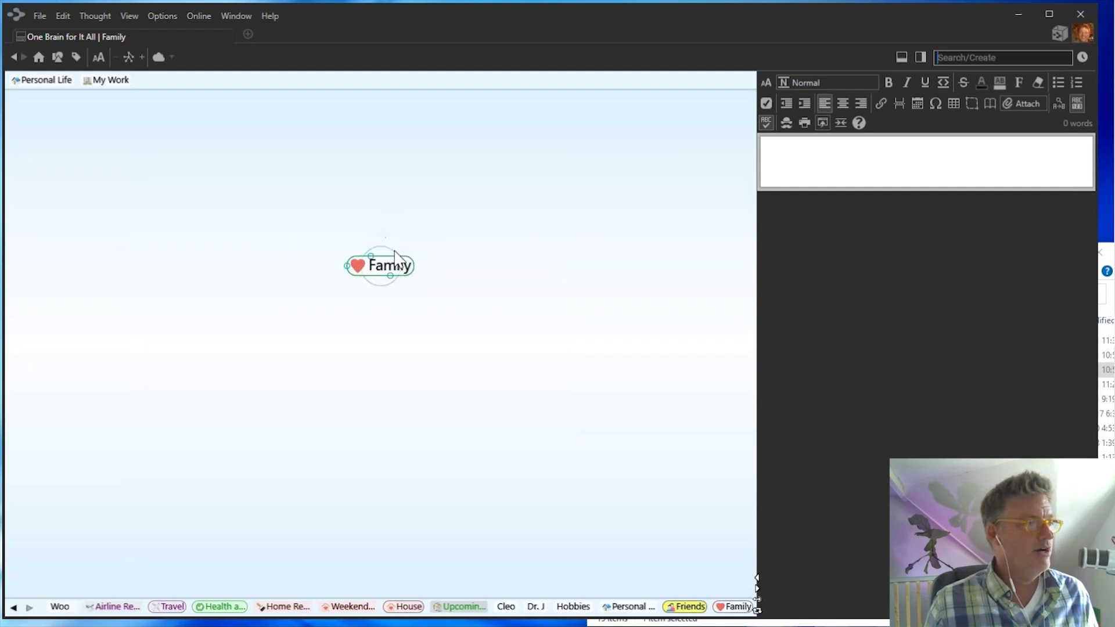
Set the Family type's text color to light yellow and its background color to black
{"action": "left_click", "coordinate": [400, 267]}
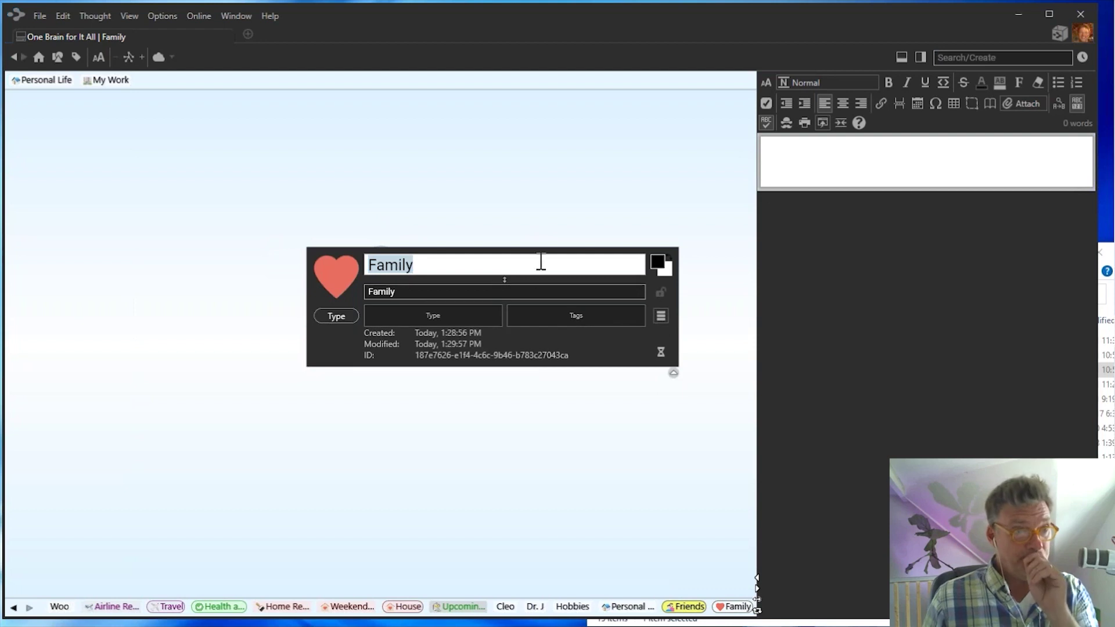
{"action": "left_click", "coordinate": [658, 265]}
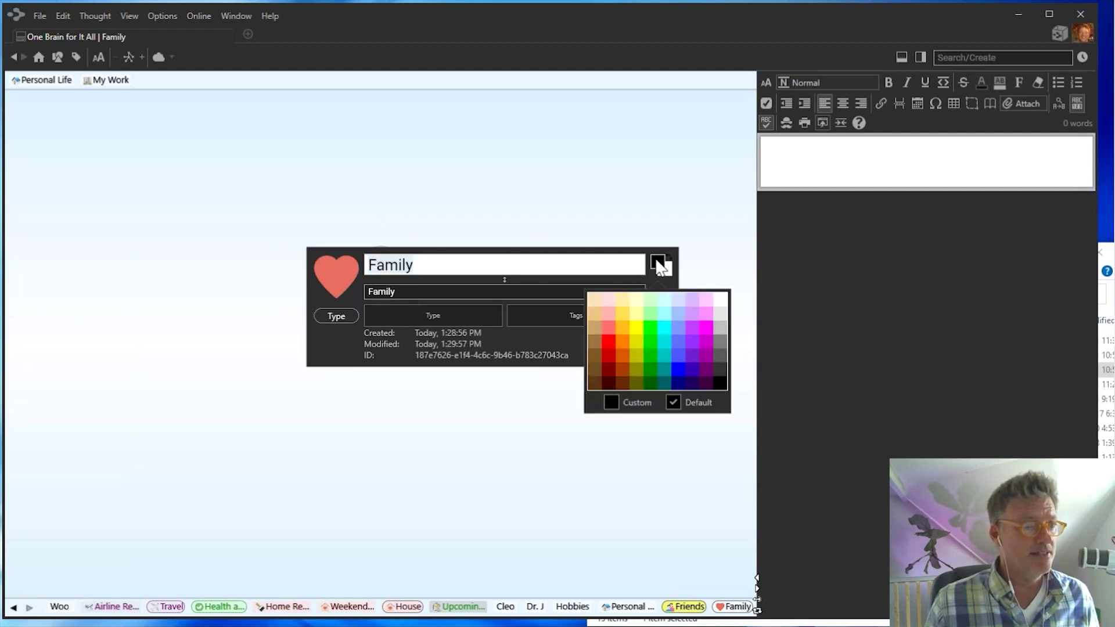
{"action": "left_click", "coordinate": [637, 316]}
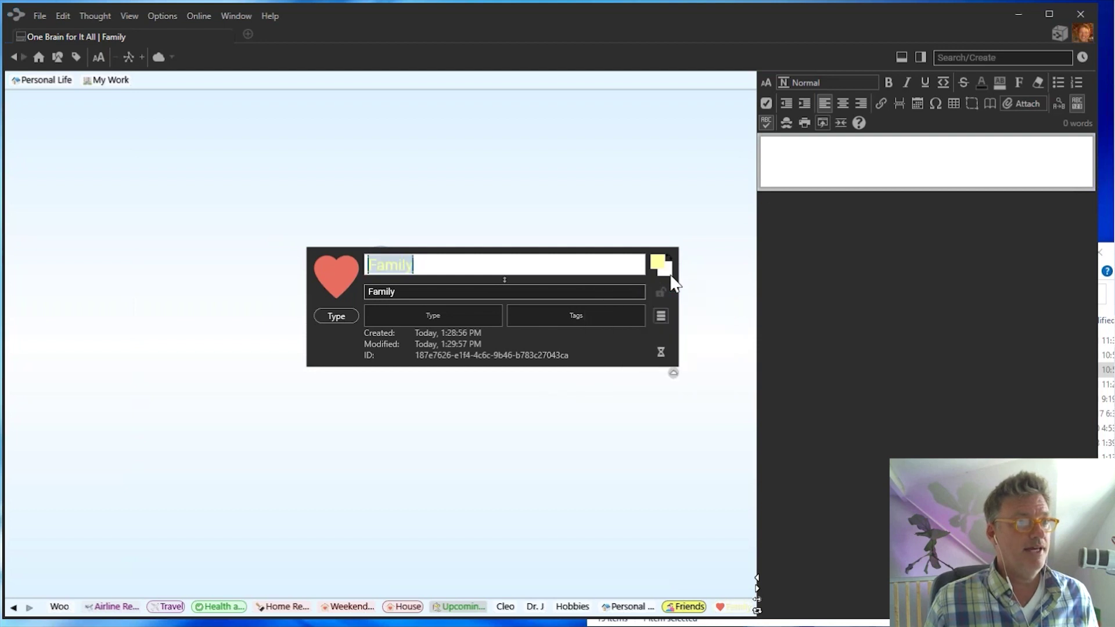
{"action": "left_click", "coordinate": [723, 371]}
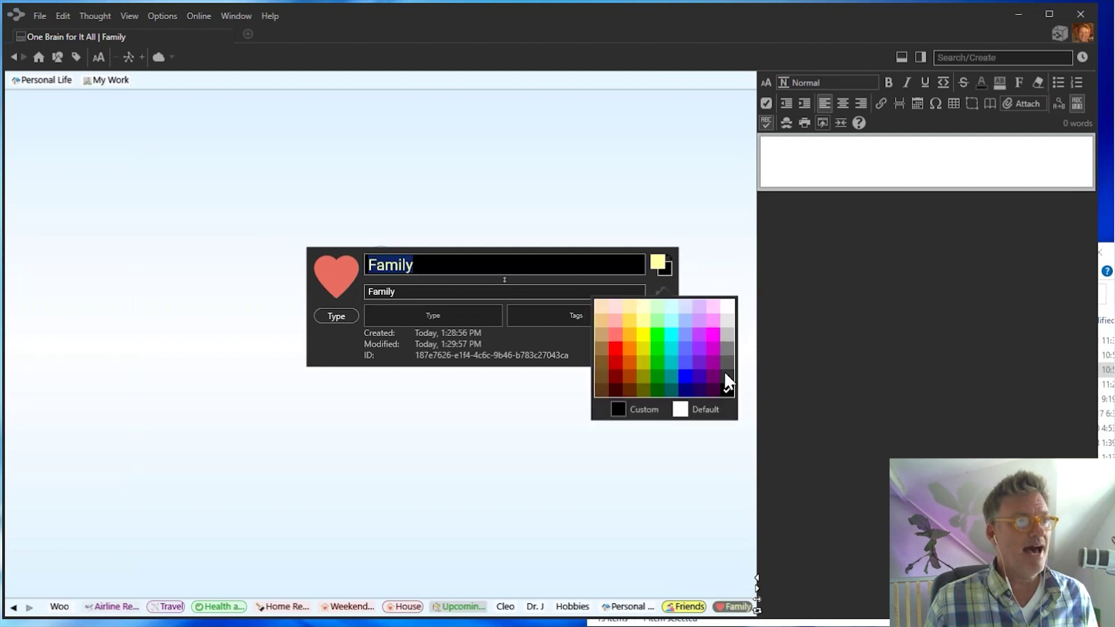
{"action": "left_click", "coordinate": [557, 185]}
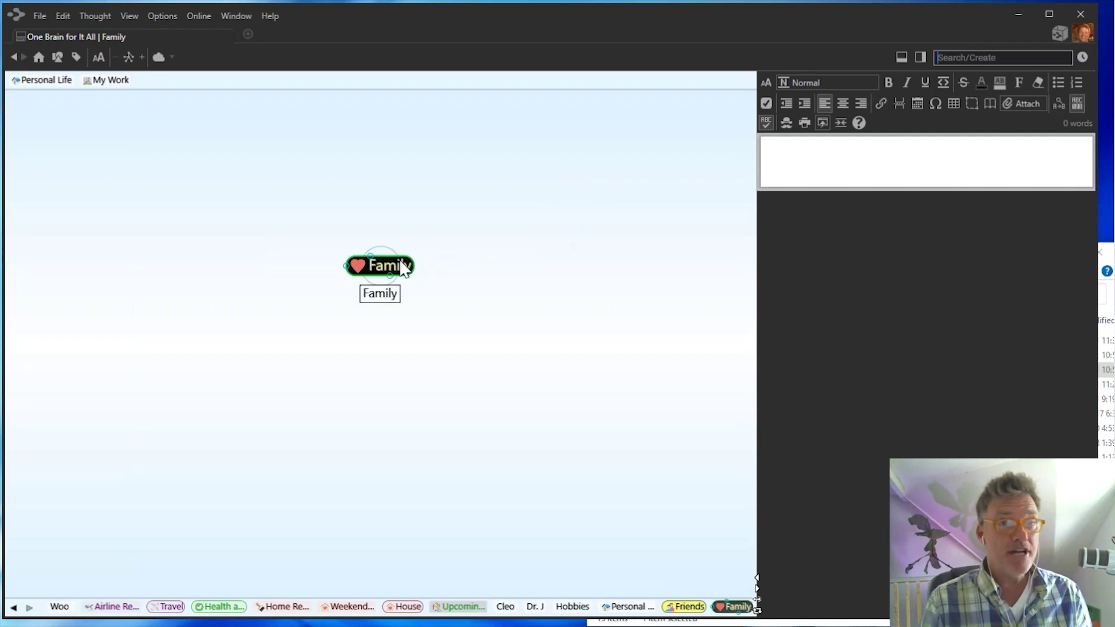
Activate Personal Life, assign the Family type to its nine relatives' thoughts, including Mom and Dad, and clear the selection
{"action": "left_click", "coordinate": [631, 606]}
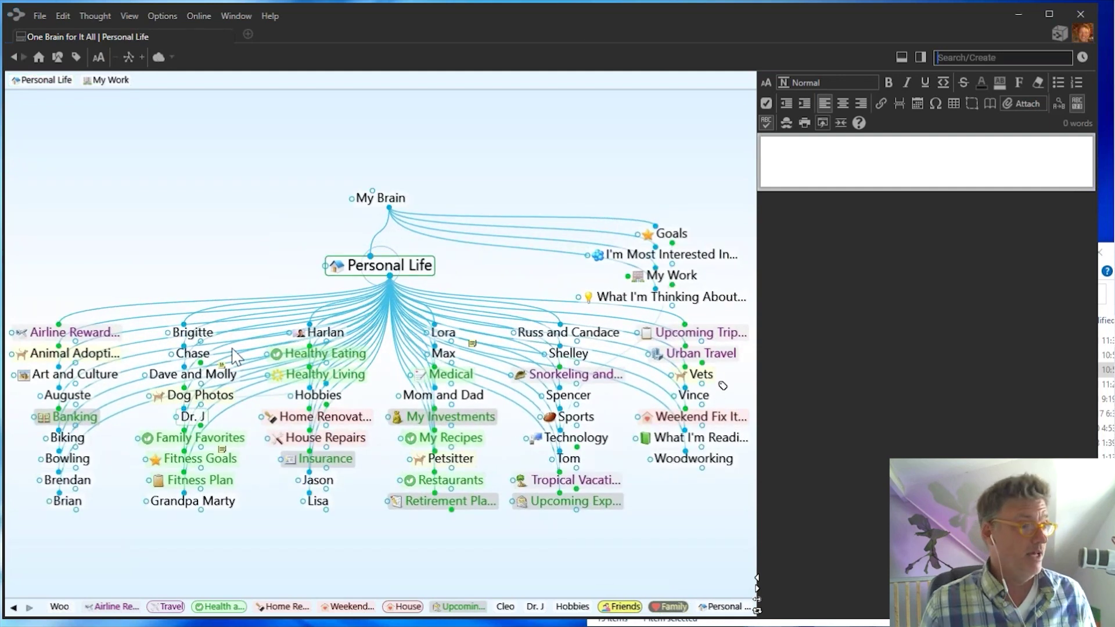
{"action": "left_click", "coordinate": [77, 400], "text": "ctrl"}
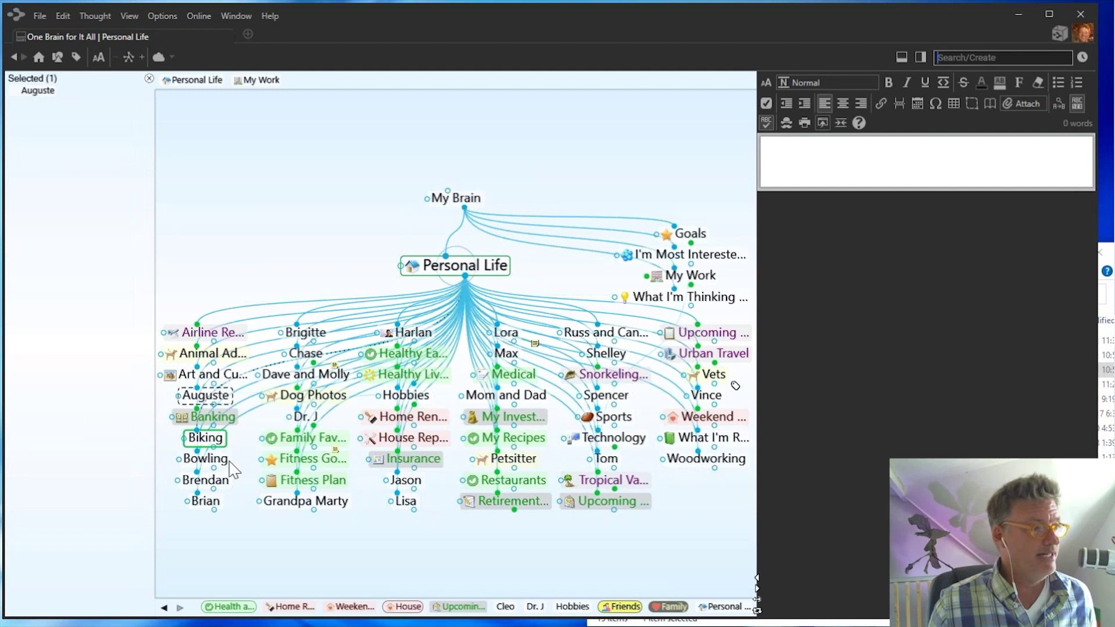
{"action": "left_click", "coordinate": [215, 508], "text": "ctrl"}
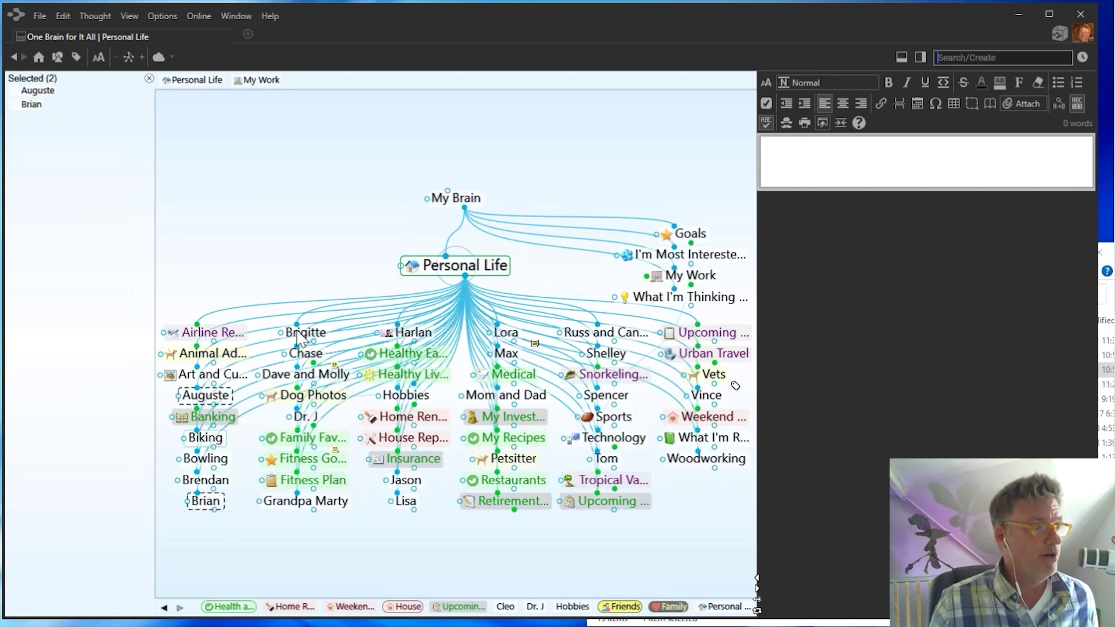
{"action": "left_click", "coordinate": [316, 381], "text": "ctrl"}
{"action": "left_click", "coordinate": [328, 505], "text": "ctrl"}
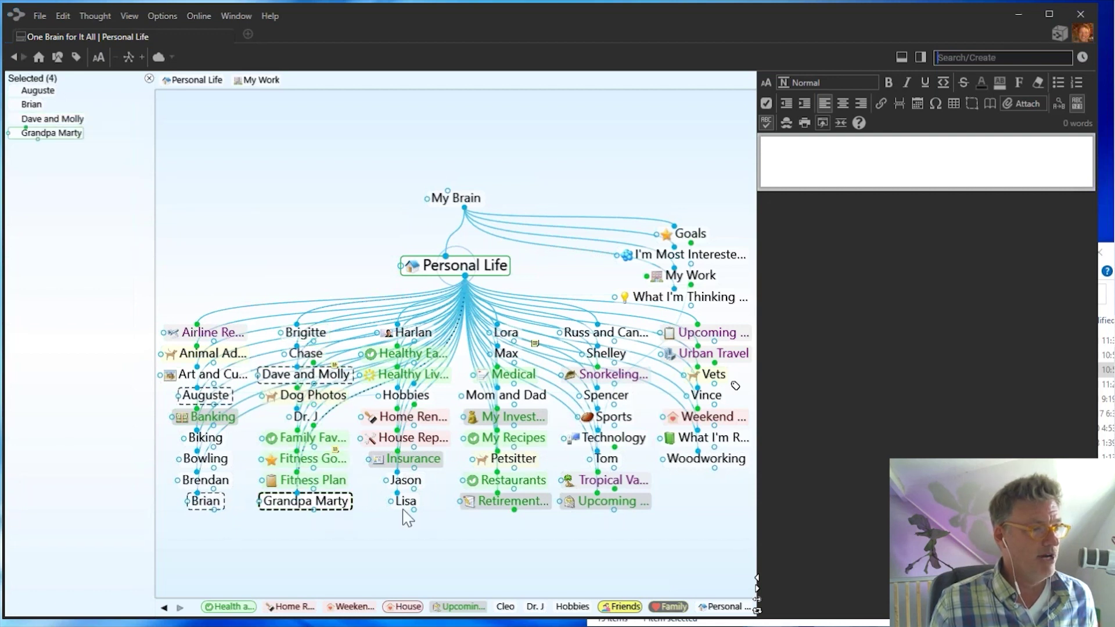
{"action": "left_click", "coordinate": [406, 504], "text": "ctrl"}
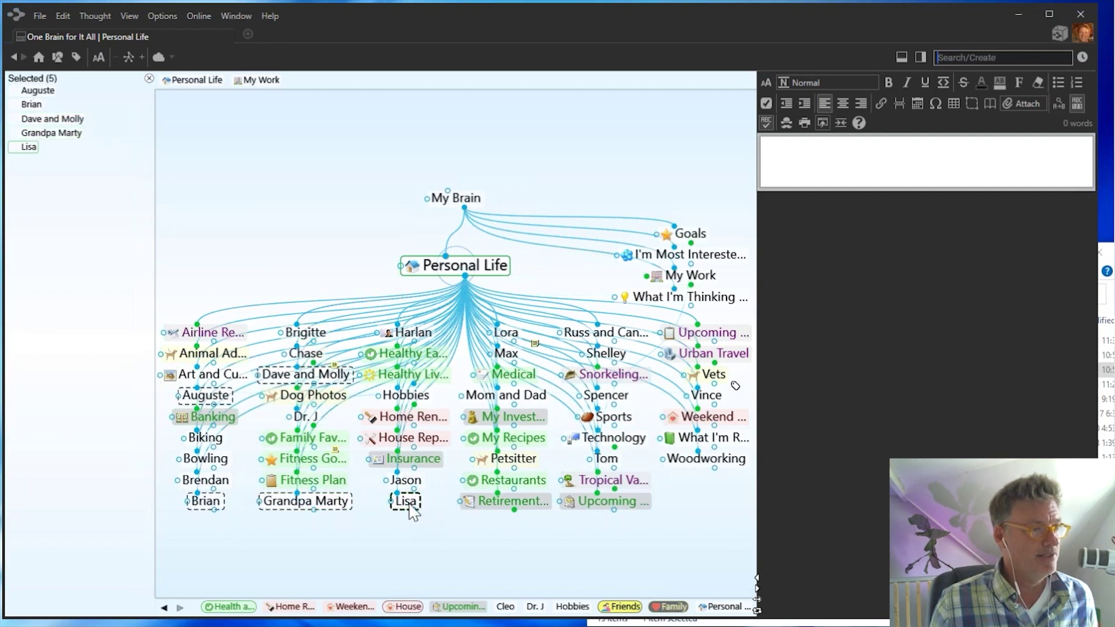
{"action": "left_click", "coordinate": [505, 333], "text": "ctrl"}
{"action": "left_click", "coordinate": [506, 355], "text": "ctrl"}
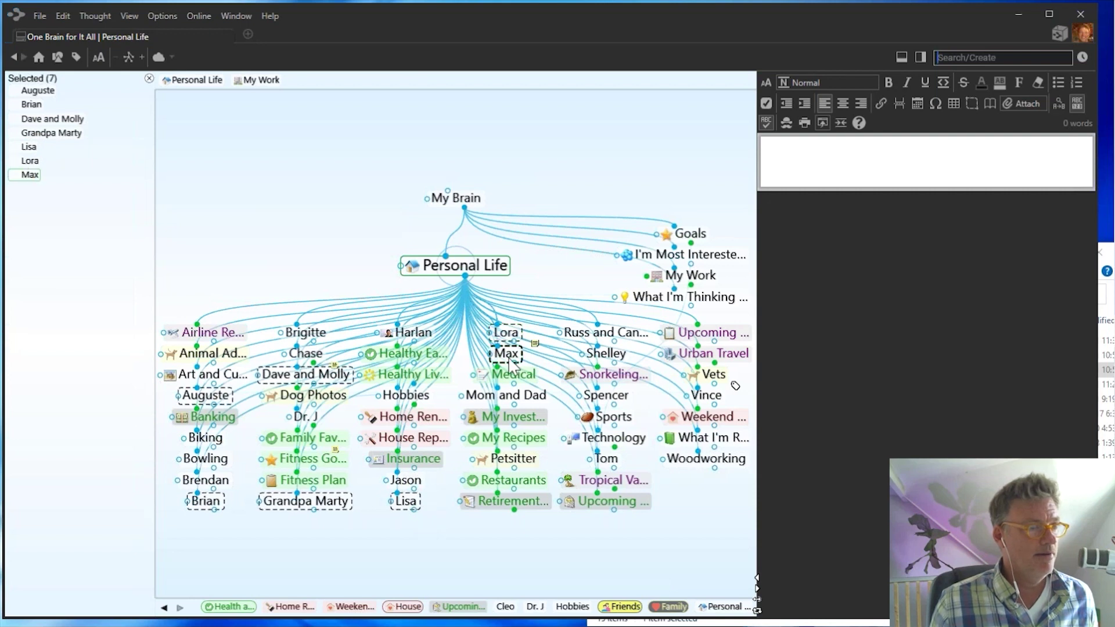
{"action": "left_click", "coordinate": [526, 400], "text": "ctrl"}
{"action": "left_click", "coordinate": [619, 403], "text": "ctrl"}
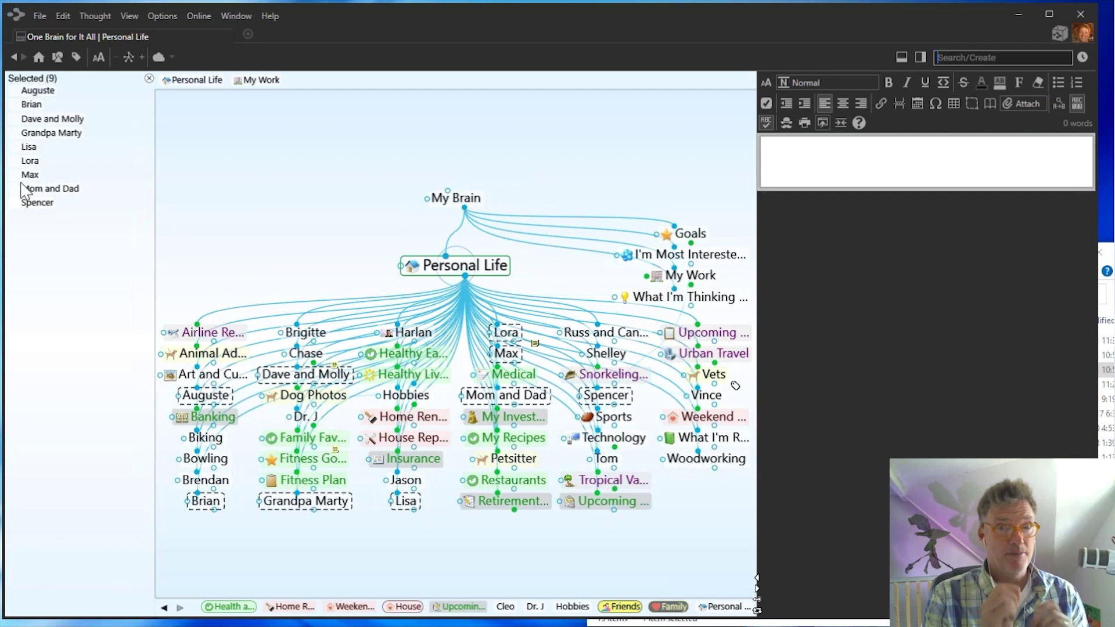
{"action": "left_click", "coordinate": [634, 447], "text": "ctrl"}
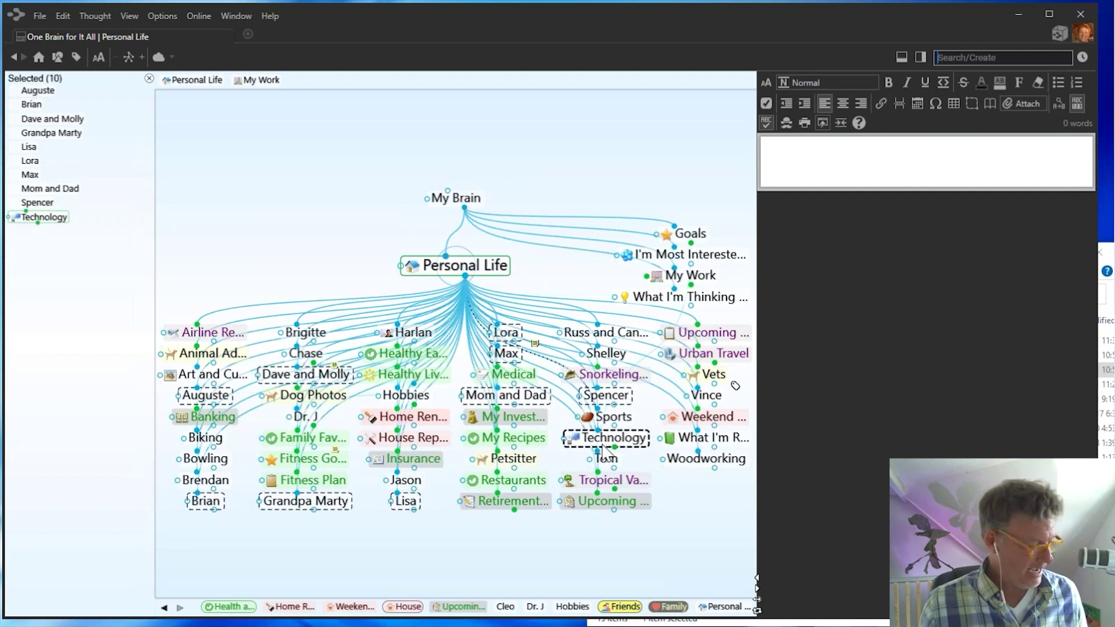
{"action": "left_click", "coordinate": [624, 446], "text": "ctrl"}
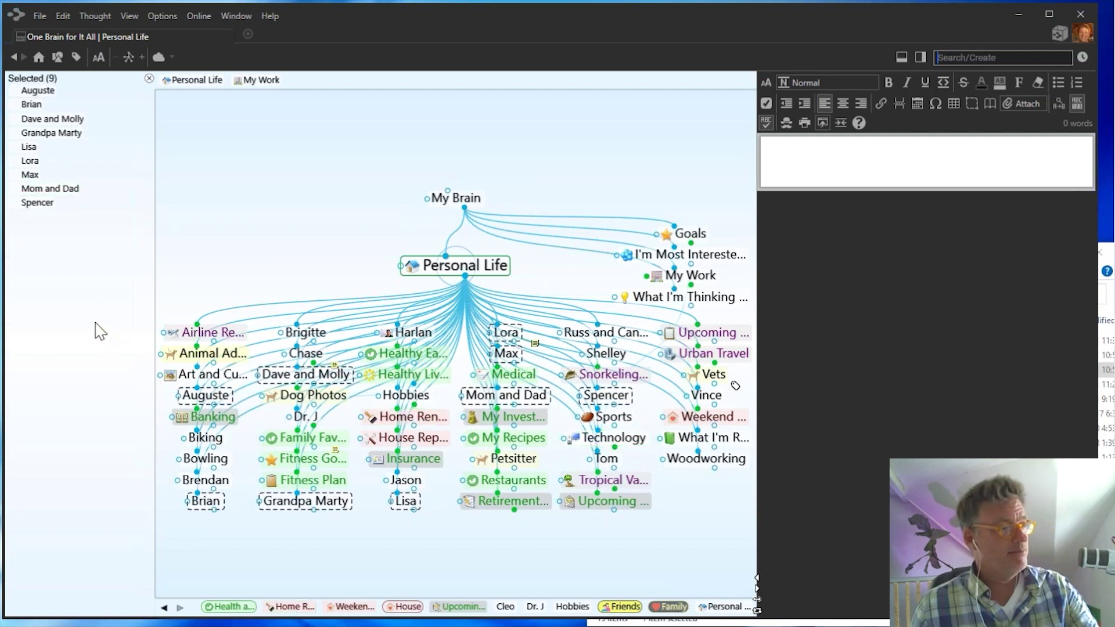
{"action": "right_click", "coordinate": [80, 269]}
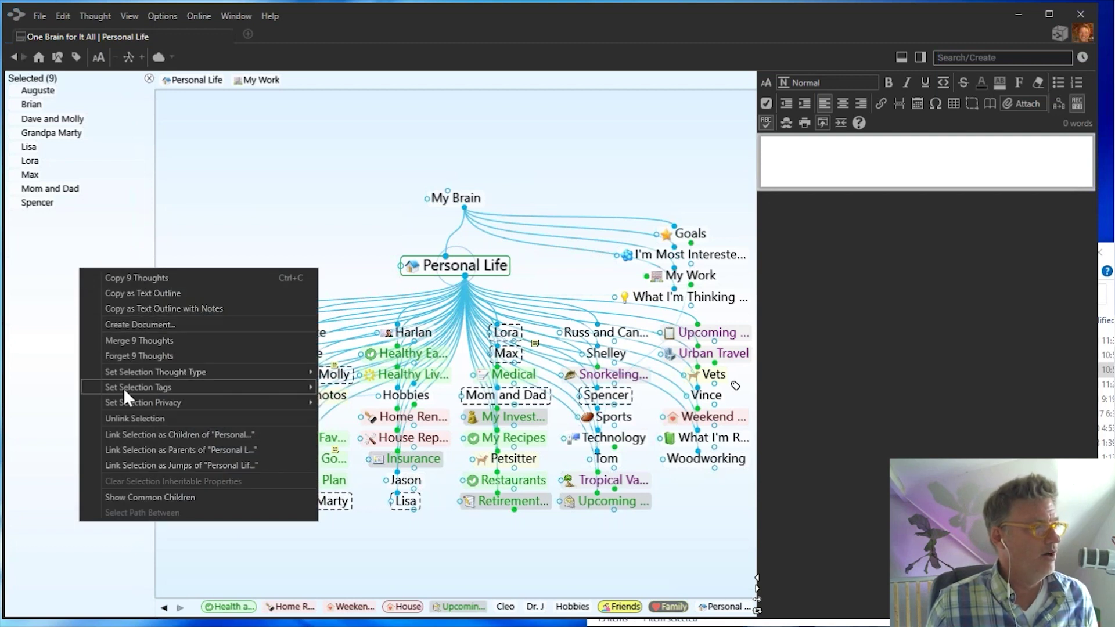
{"action": "mouse_move", "coordinate": [168, 372]}
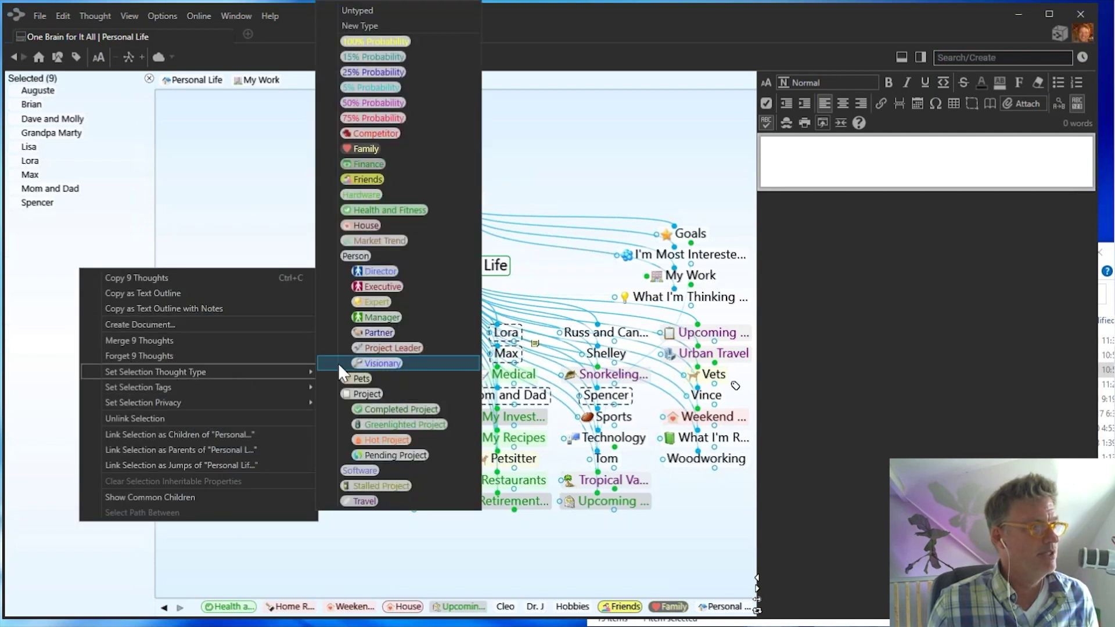
{"action": "left_click", "coordinate": [365, 149]}
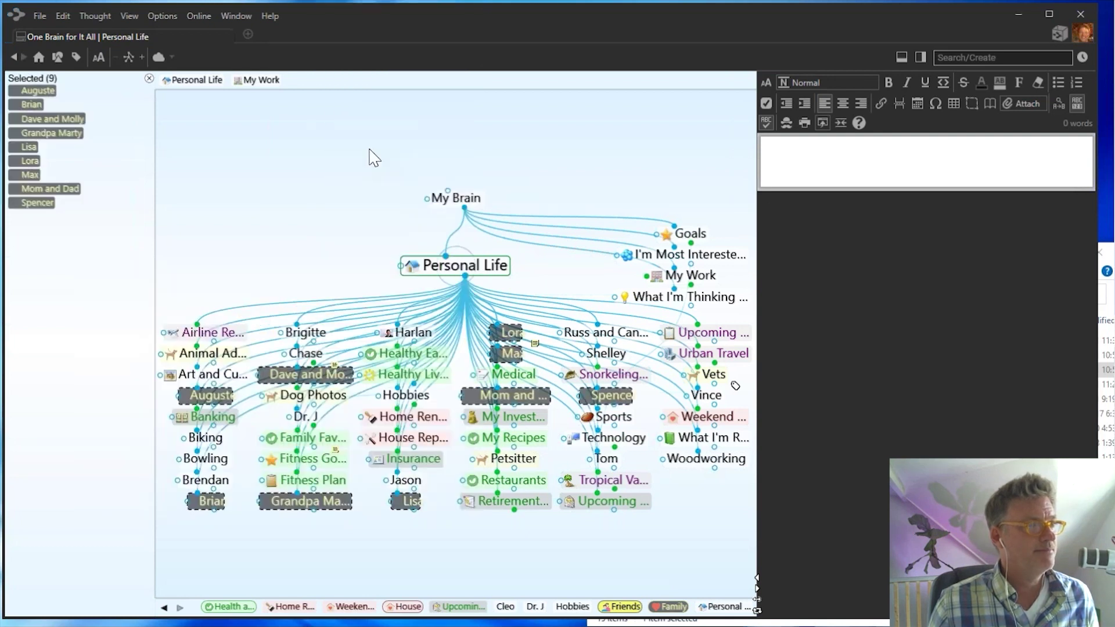
{"action": "left_click", "coordinate": [149, 78]}
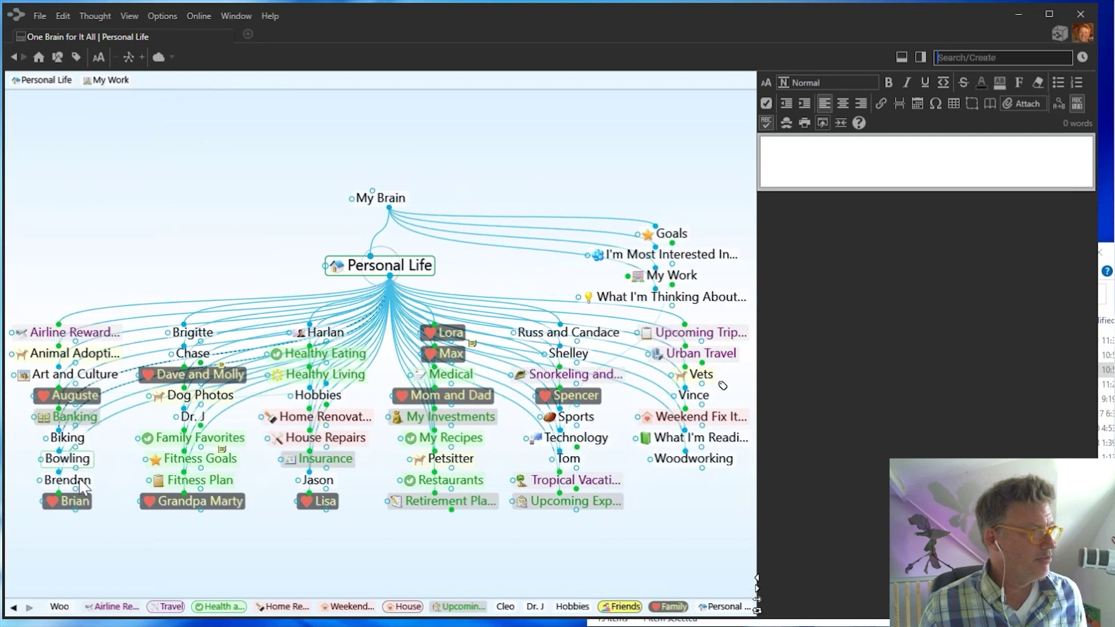
Assign the Friends type to the ten remaining people's thoughts under Personal Life, including the doctor, and clear the selection
{"action": "left_click", "coordinate": [68, 480], "text": "ctrl"}
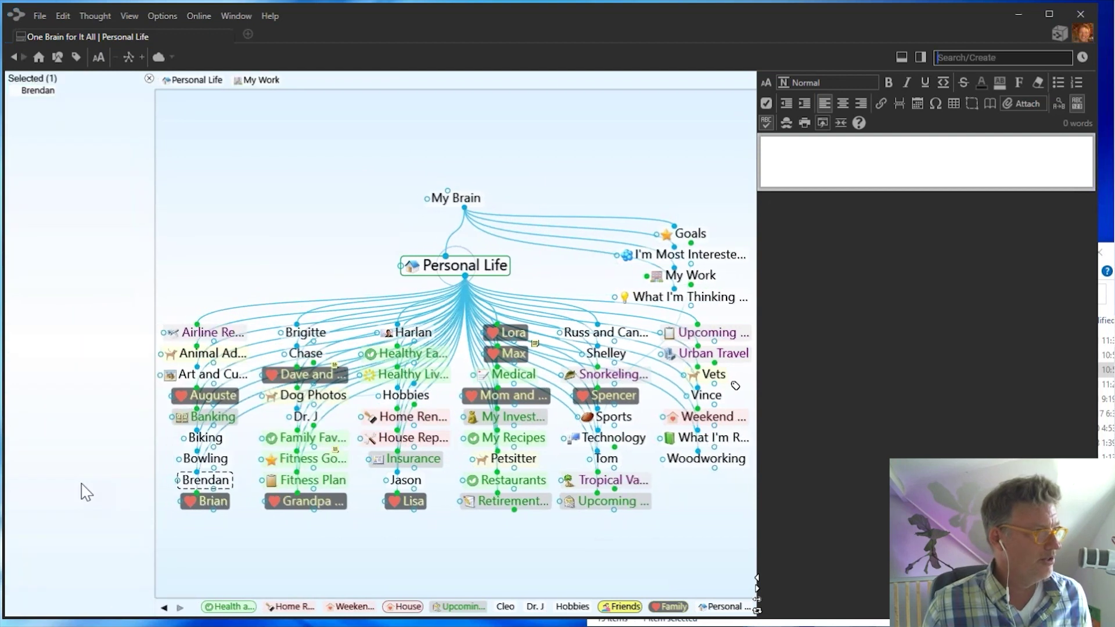
{"action": "left_click", "coordinate": [313, 356], "text": "ctrl"}
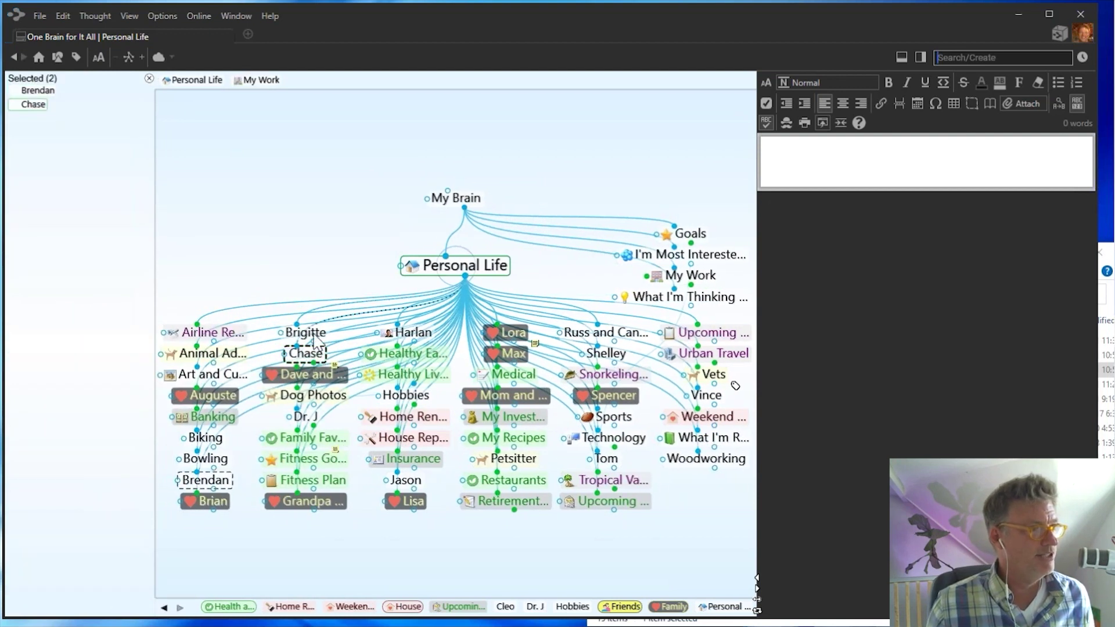
{"action": "left_click", "coordinate": [305, 333], "text": "ctrl"}
{"action": "left_click", "coordinate": [413, 338], "text": "ctrl"}
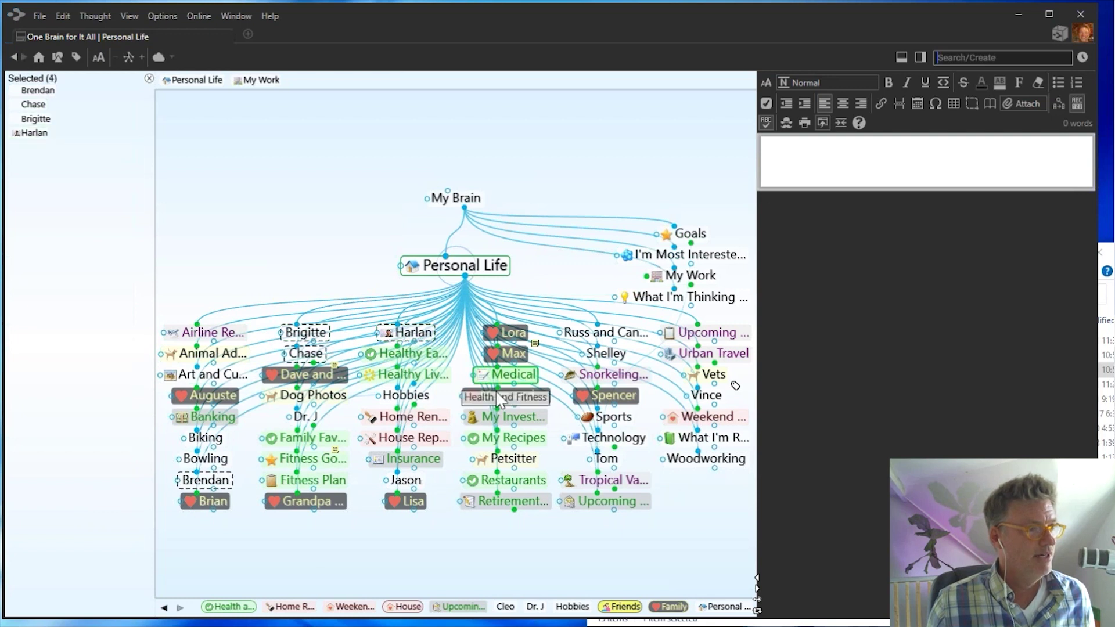
{"action": "left_click", "coordinate": [408, 480], "text": "ctrl"}
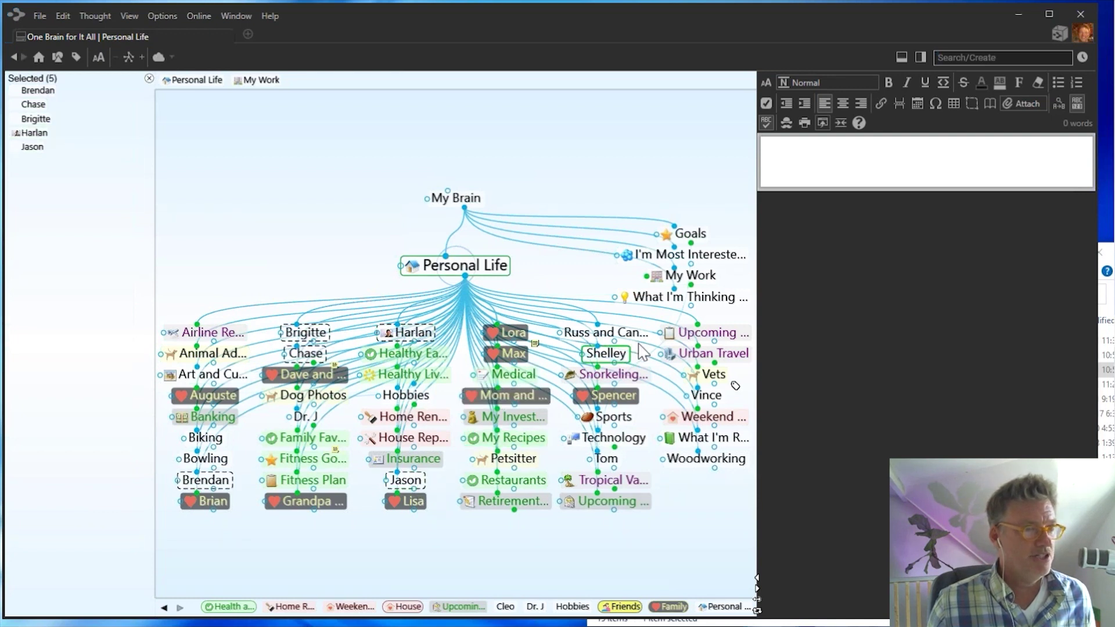
{"action": "left_click", "coordinate": [614, 355], "text": "ctrl"}
{"action": "left_click", "coordinate": [604, 334], "text": "ctrl"}
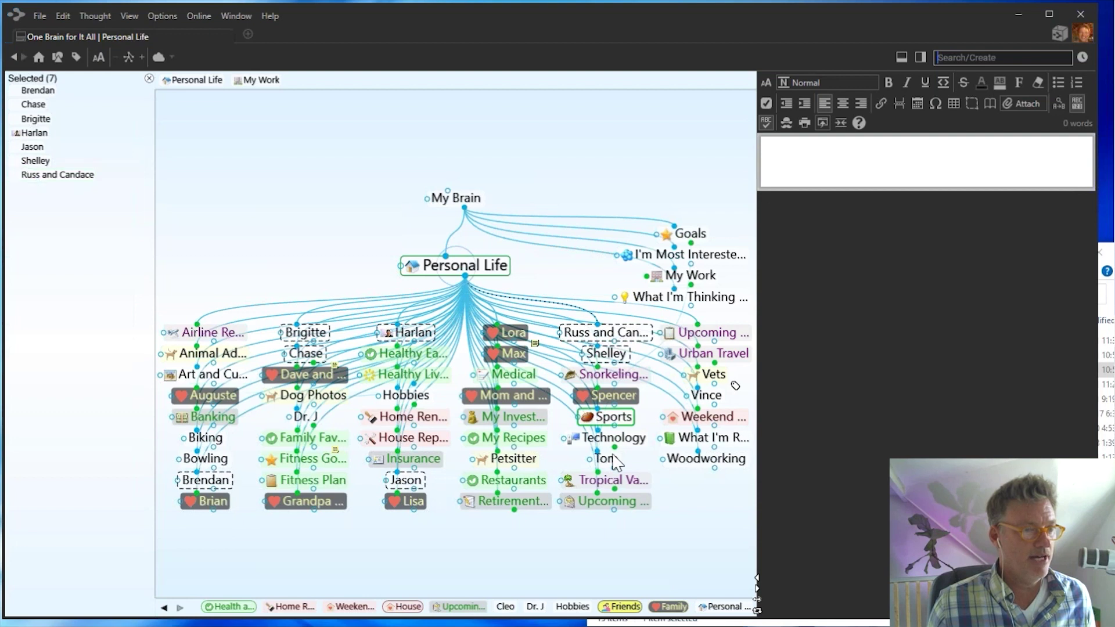
{"action": "left_click", "coordinate": [607, 460], "text": "ctrl"}
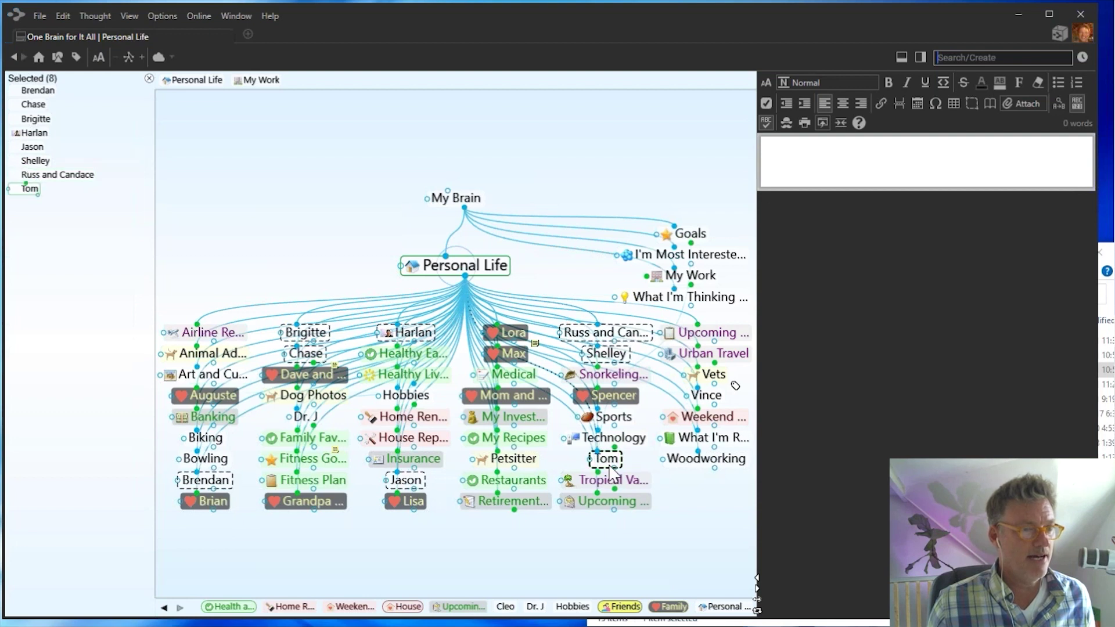
{"action": "left_click", "coordinate": [714, 402], "text": "ctrl"}
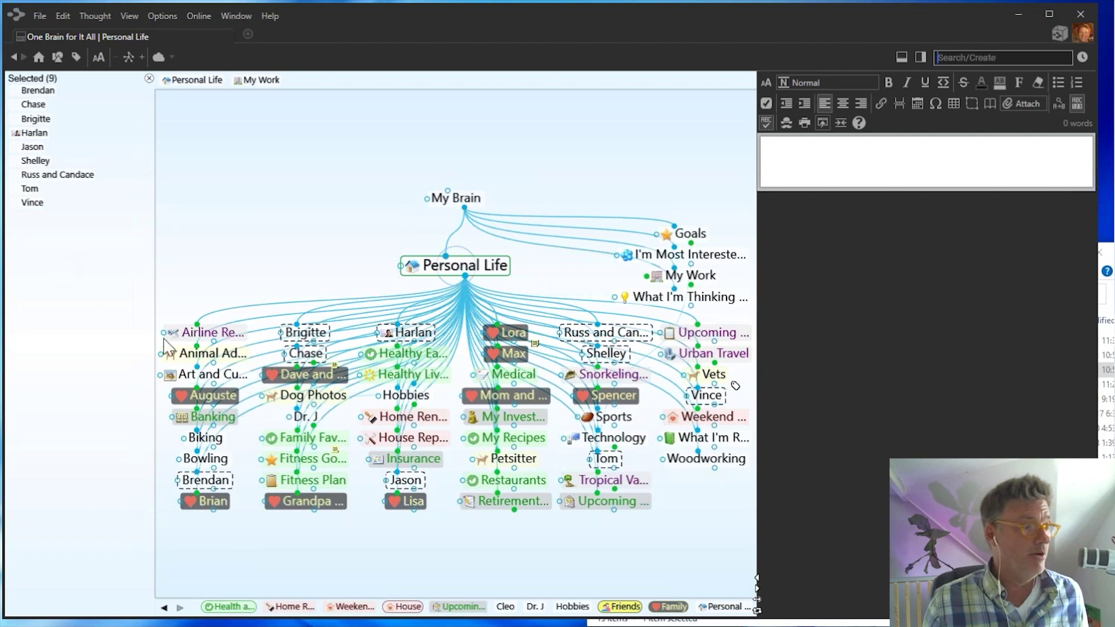
{"action": "left_click", "coordinate": [308, 415], "text": "ctrl"}
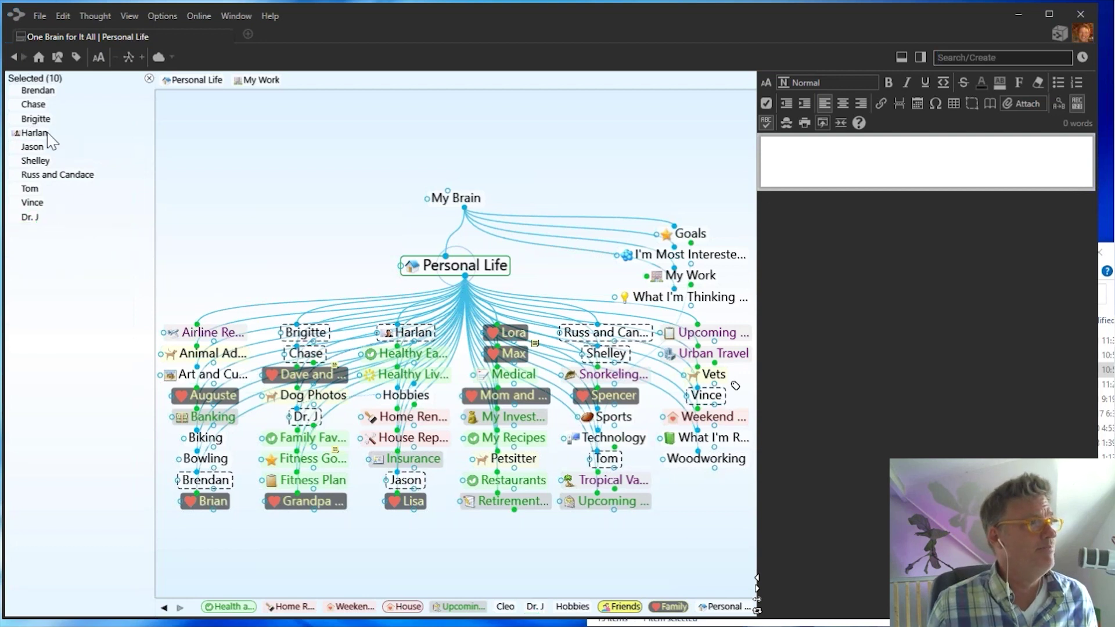
{"action": "right_click", "coordinate": [55, 303]}
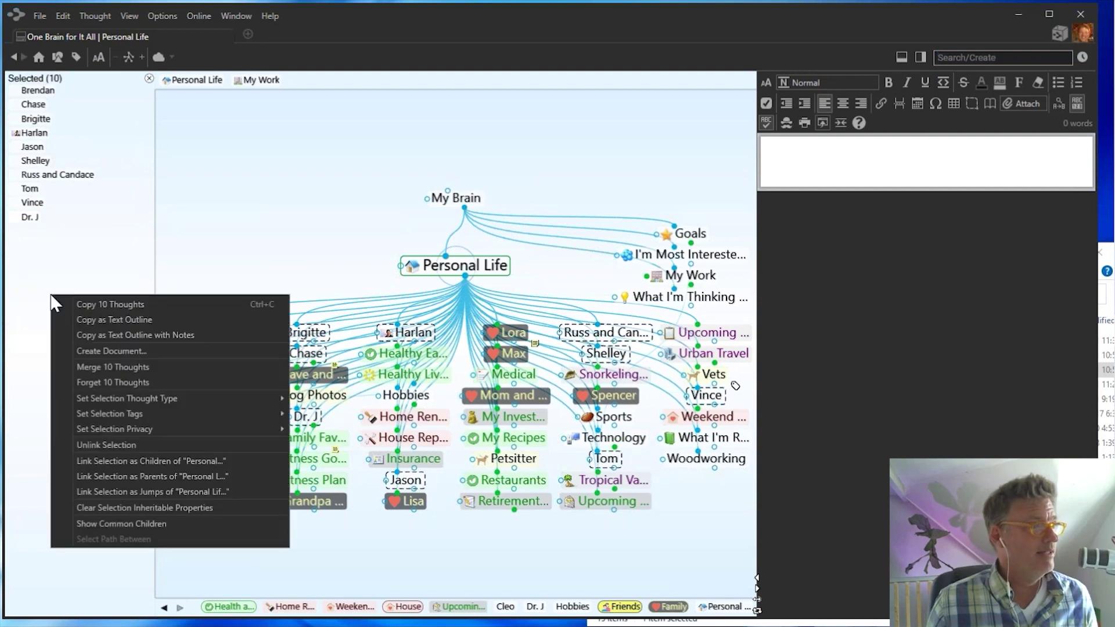
{"action": "mouse_move", "coordinate": [99, 400]}
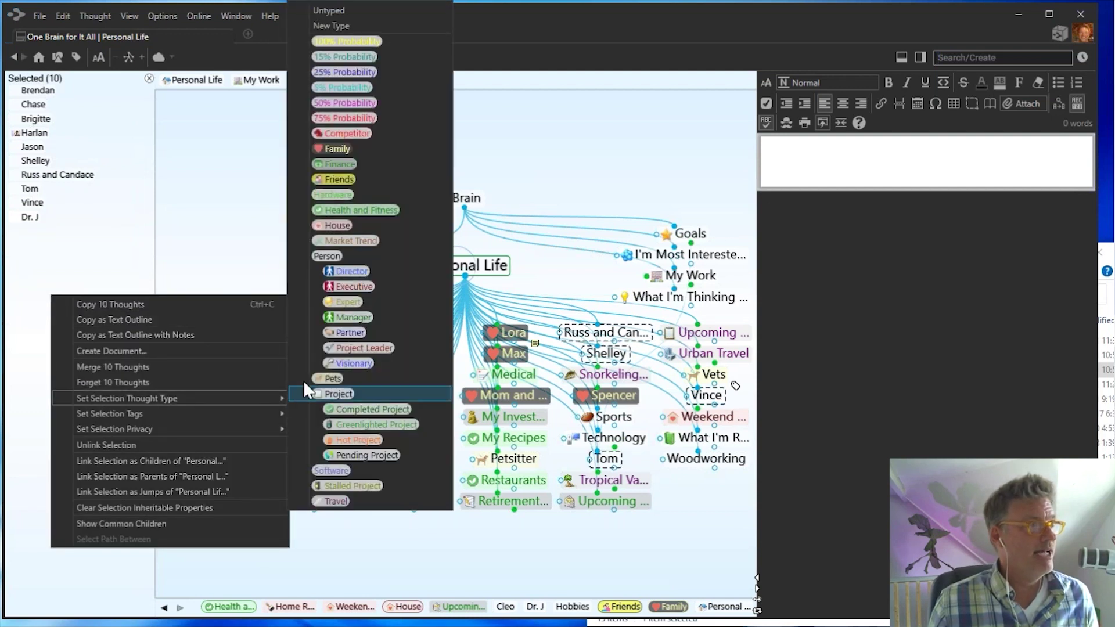
{"action": "left_click", "coordinate": [342, 179]}
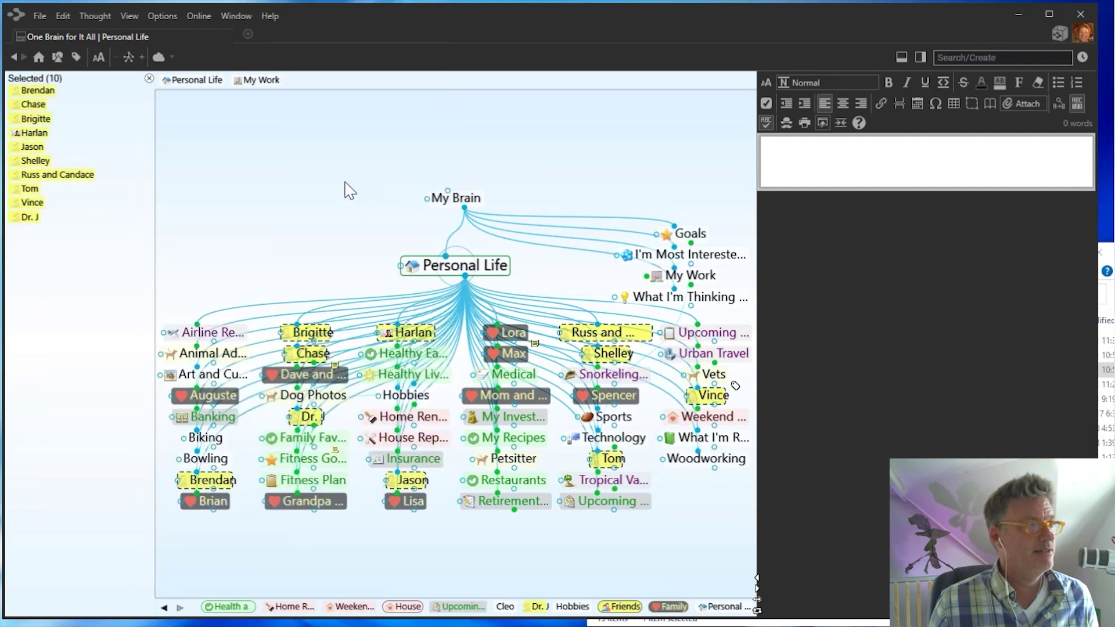
{"action": "left_click", "coordinate": [150, 79]}
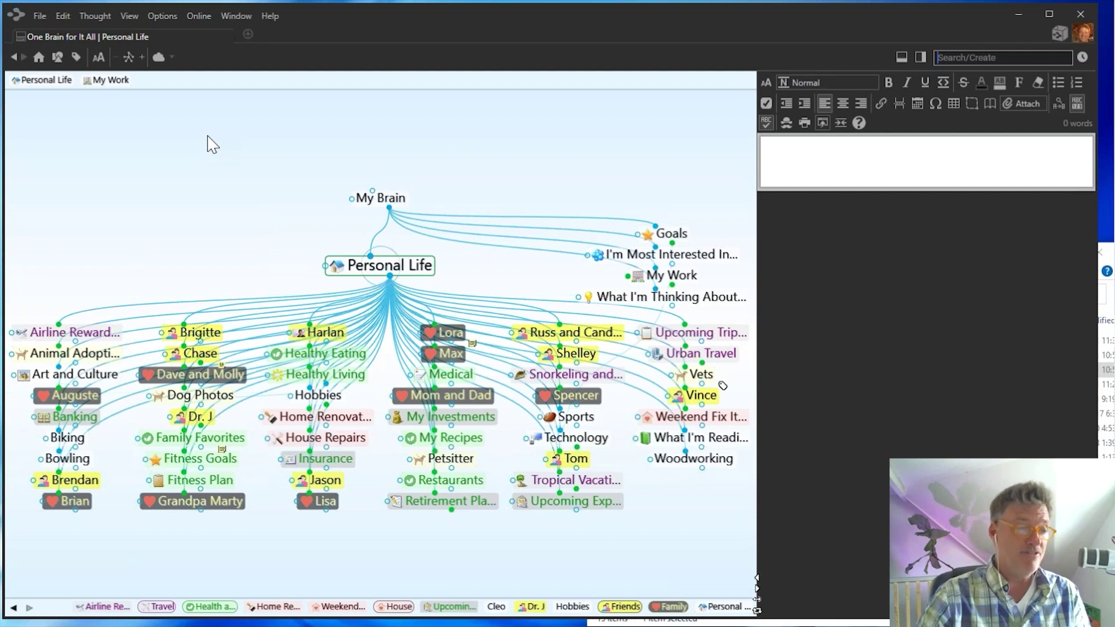
Arrange the thoughts by type, and return them to arrangement by name
{"action": "right_click", "coordinate": [119, 204]}
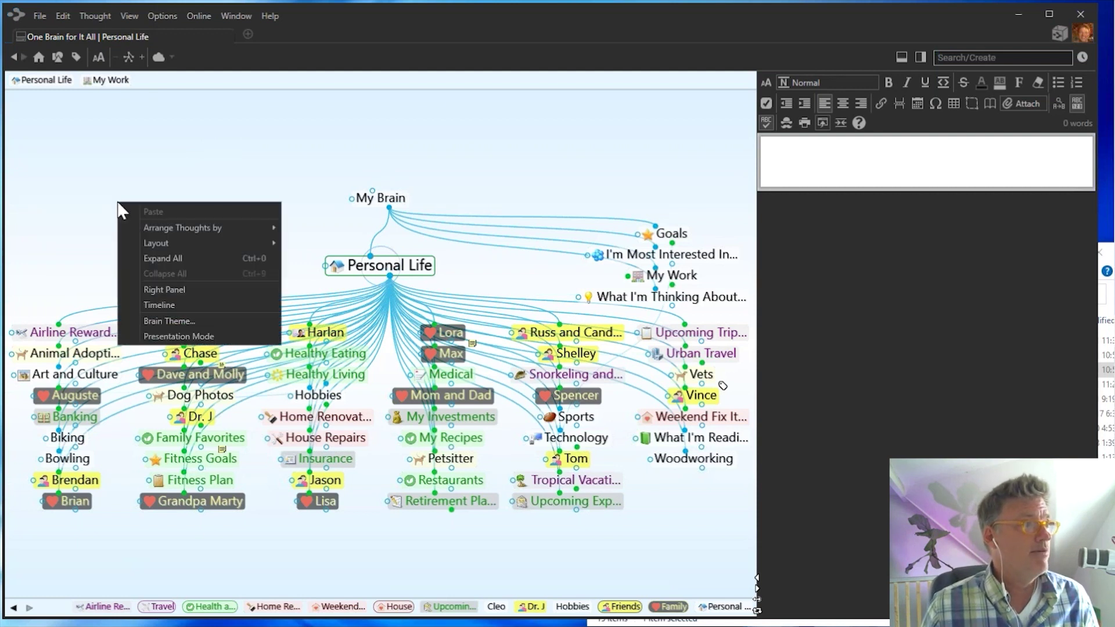
{"action": "mouse_move", "coordinate": [197, 228]}
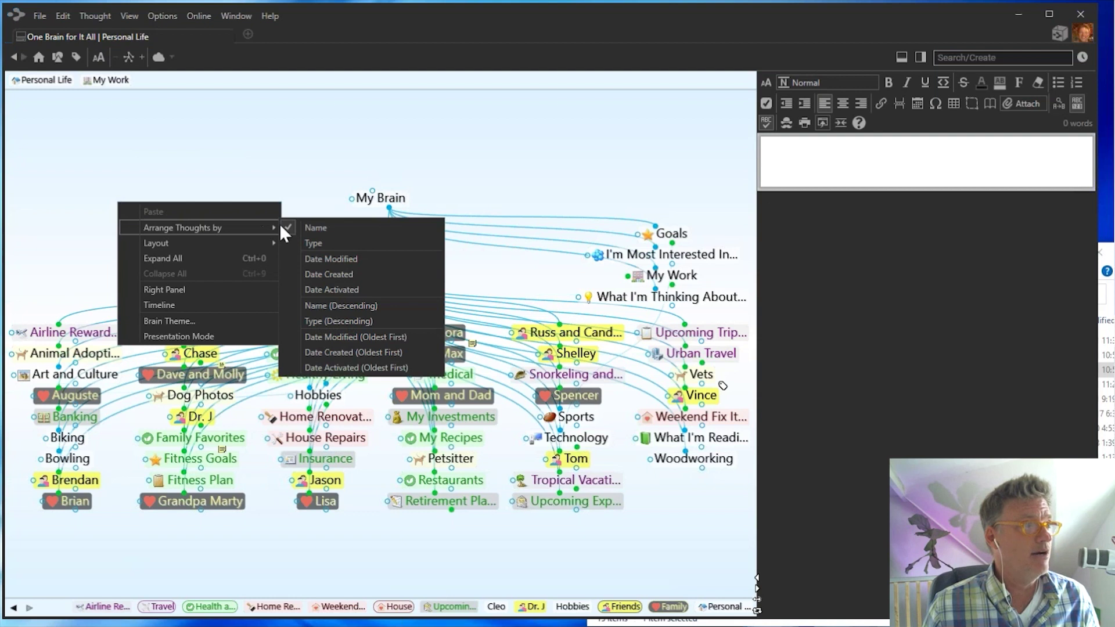
{"action": "left_click", "coordinate": [320, 243]}
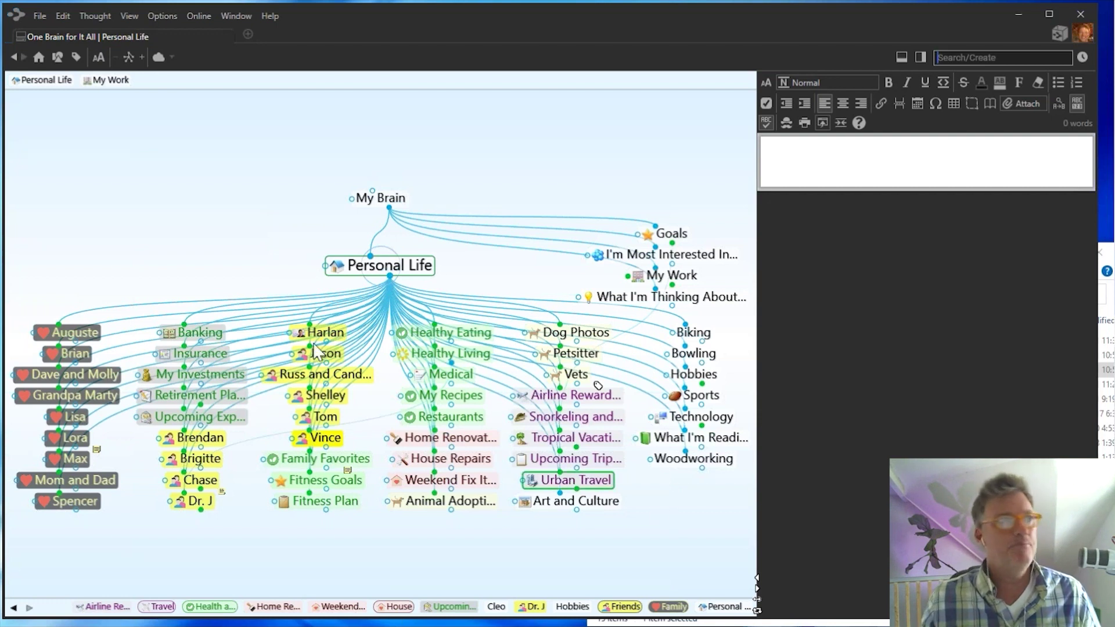
{"action": "right_click", "coordinate": [103, 202]}
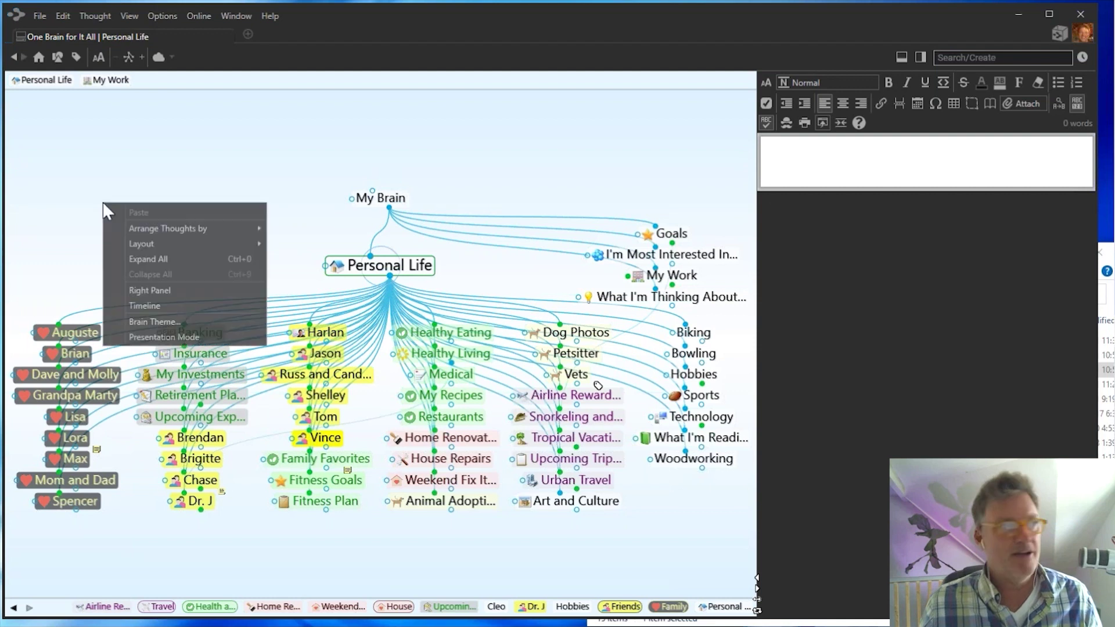
{"action": "mouse_move", "coordinate": [163, 228]}
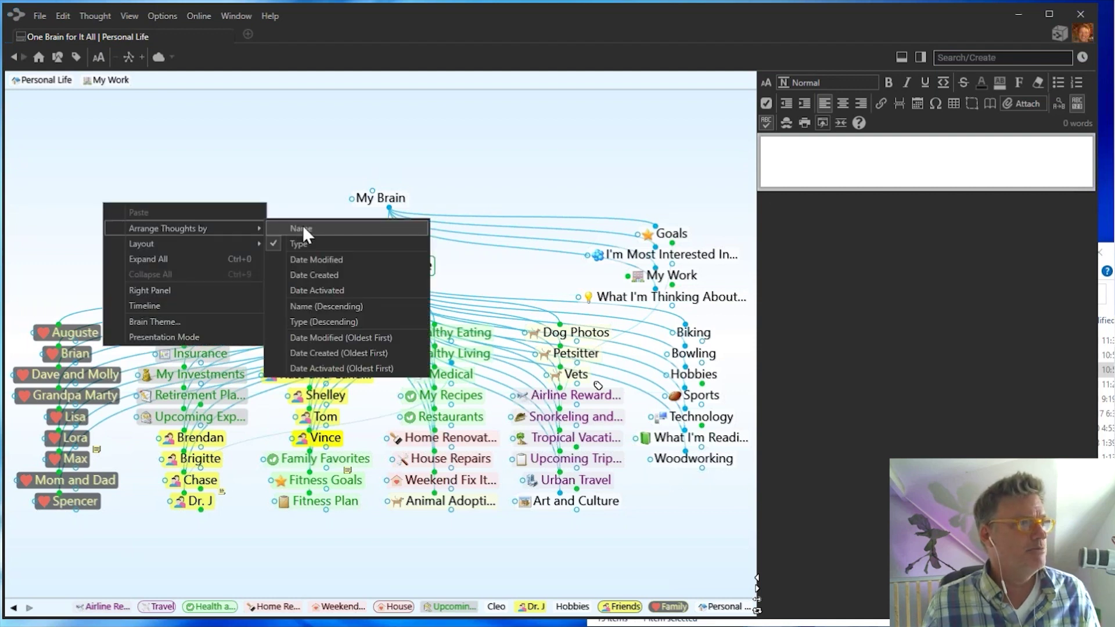
{"action": "left_click", "coordinate": [304, 235]}
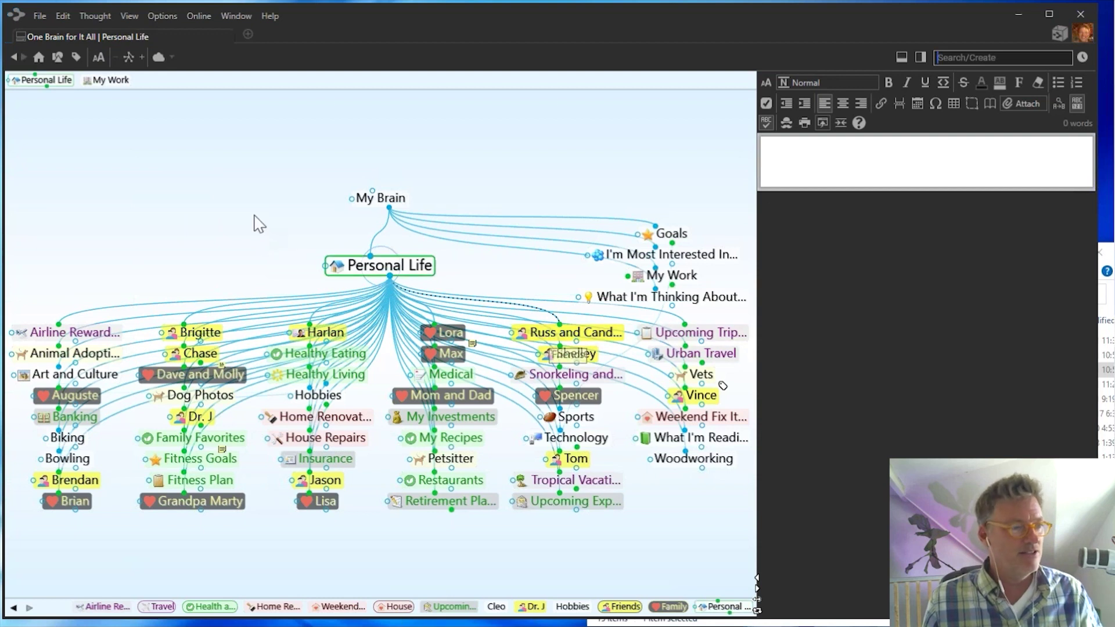
Arrange the thoughts around Personal Life by type
{"action": "right_click", "coordinate": [189, 185]}
{"action": "mouse_move", "coordinate": [237, 210]}
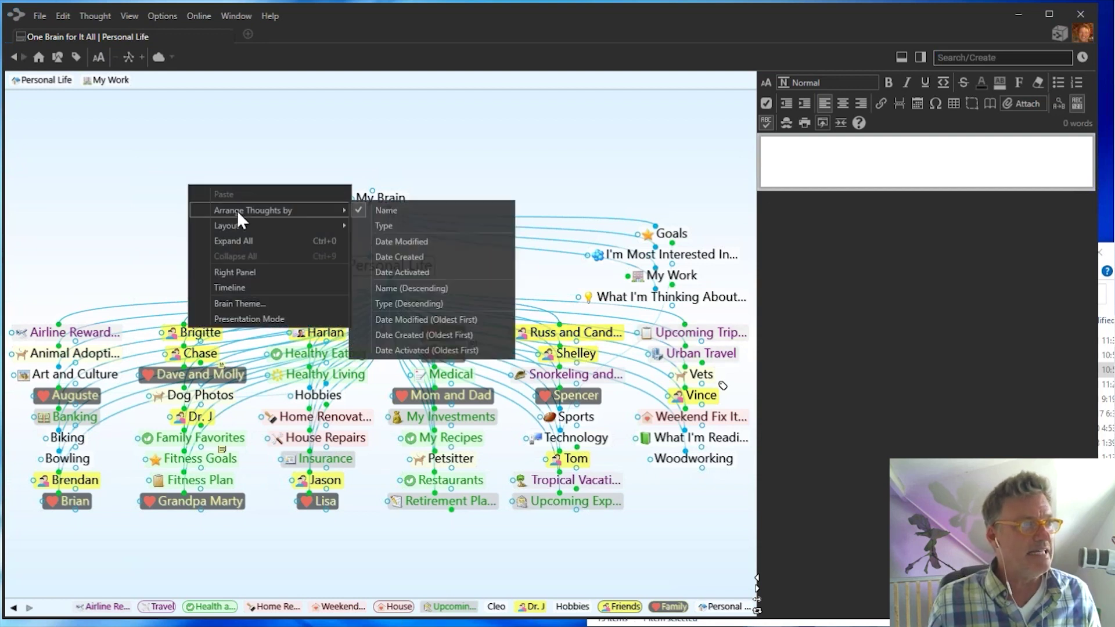
{"action": "left_click", "coordinate": [402, 226]}
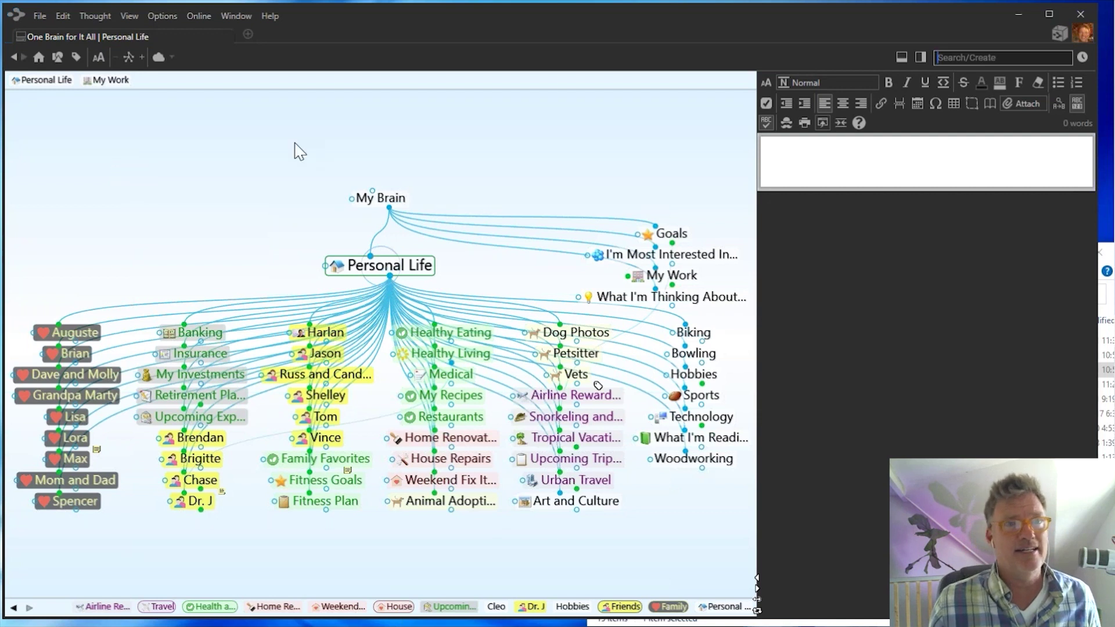
Search the brain's thoughts for "can", and clear the search
{"action": "left_click", "coordinate": [1006, 58]}
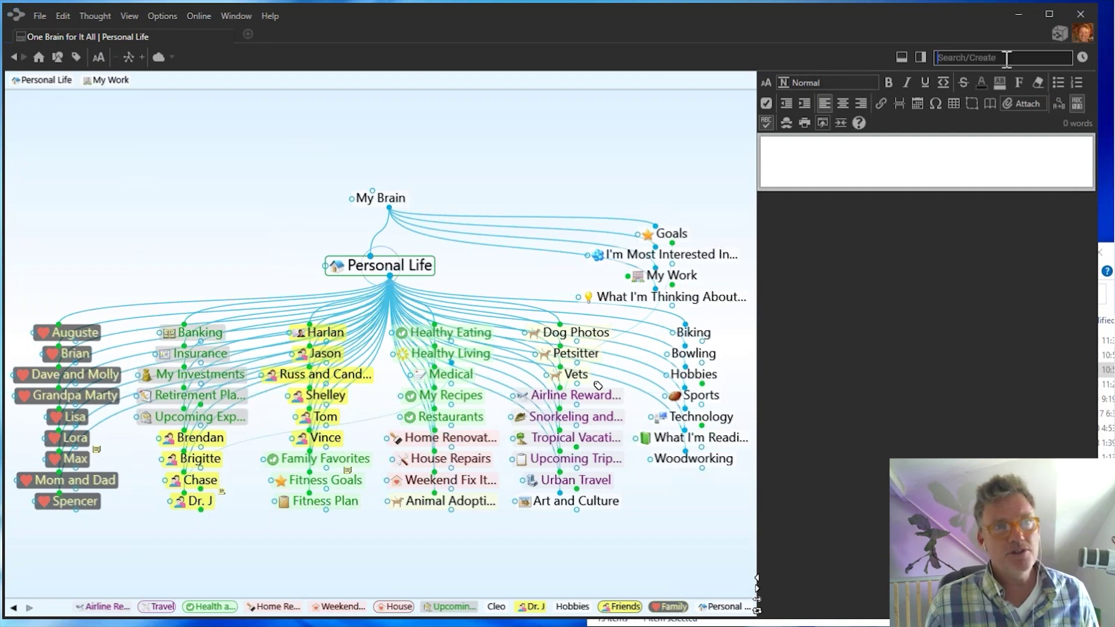
{"action": "type", "text": "can"}
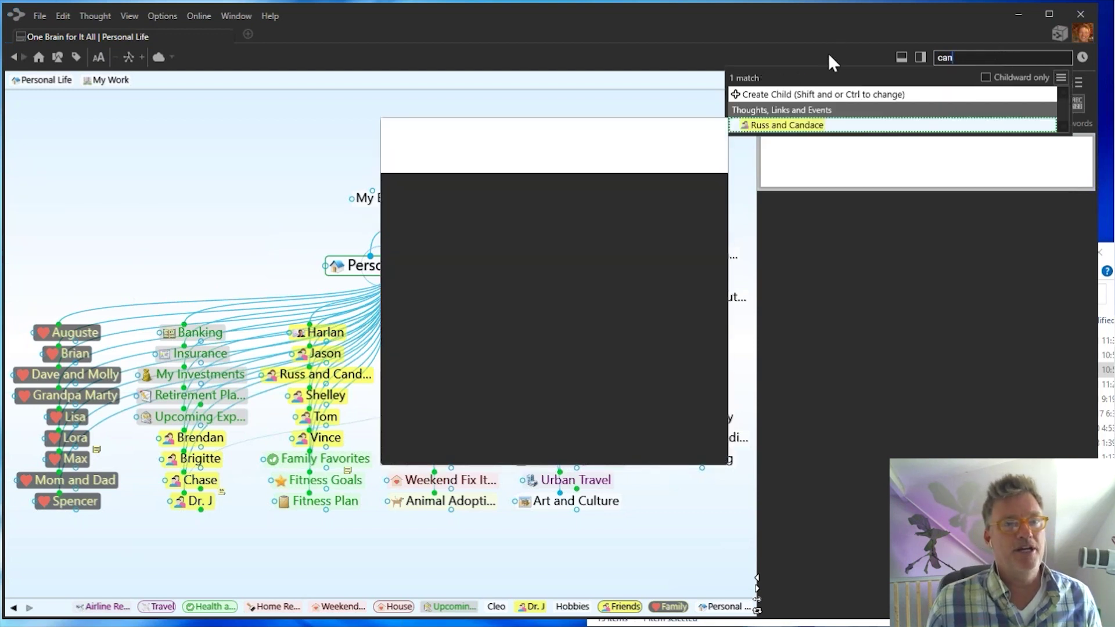
{"action": "key", "text": "Escape"}
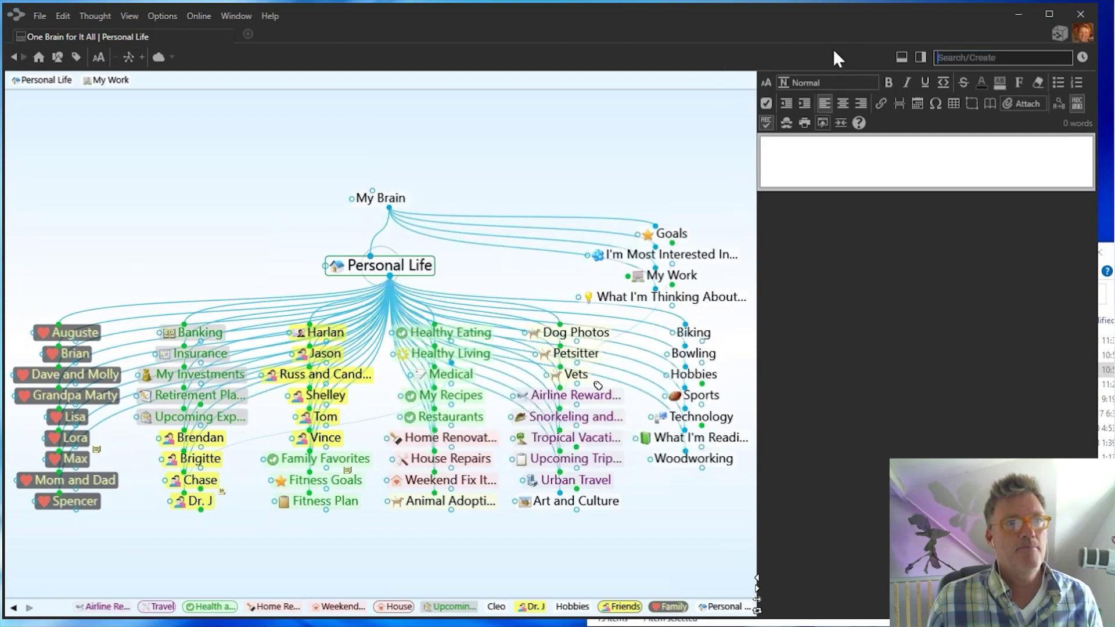
Show the Report beside the notes, remove its Person type filter, and look through the full list of thoughts
{"action": "left_click", "coordinate": [919, 59]}
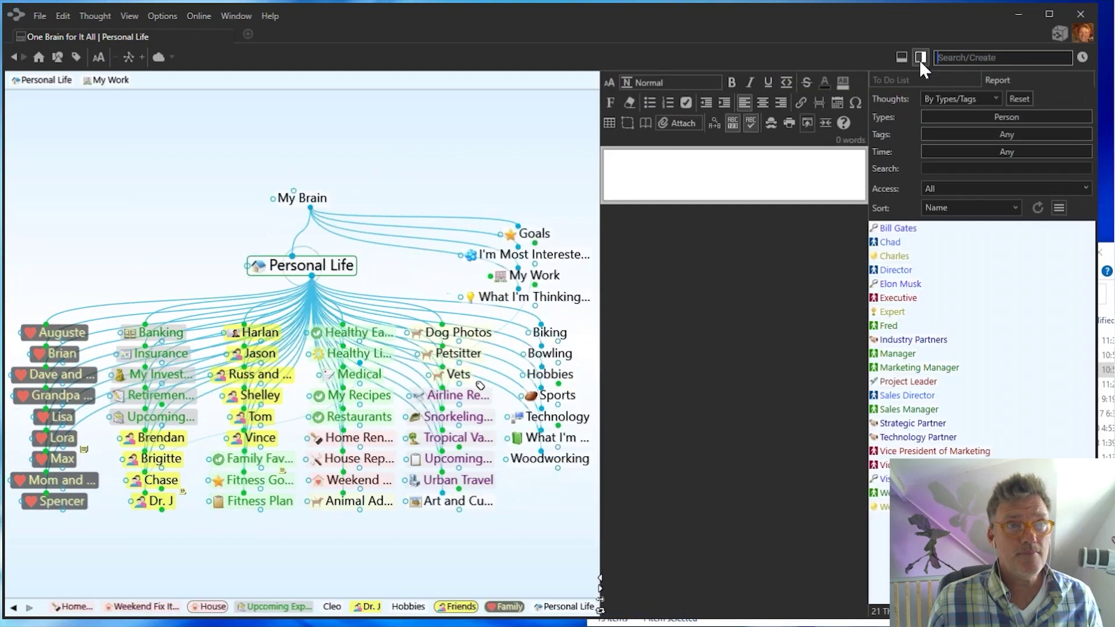
{"action": "left_click", "coordinate": [1002, 117]}
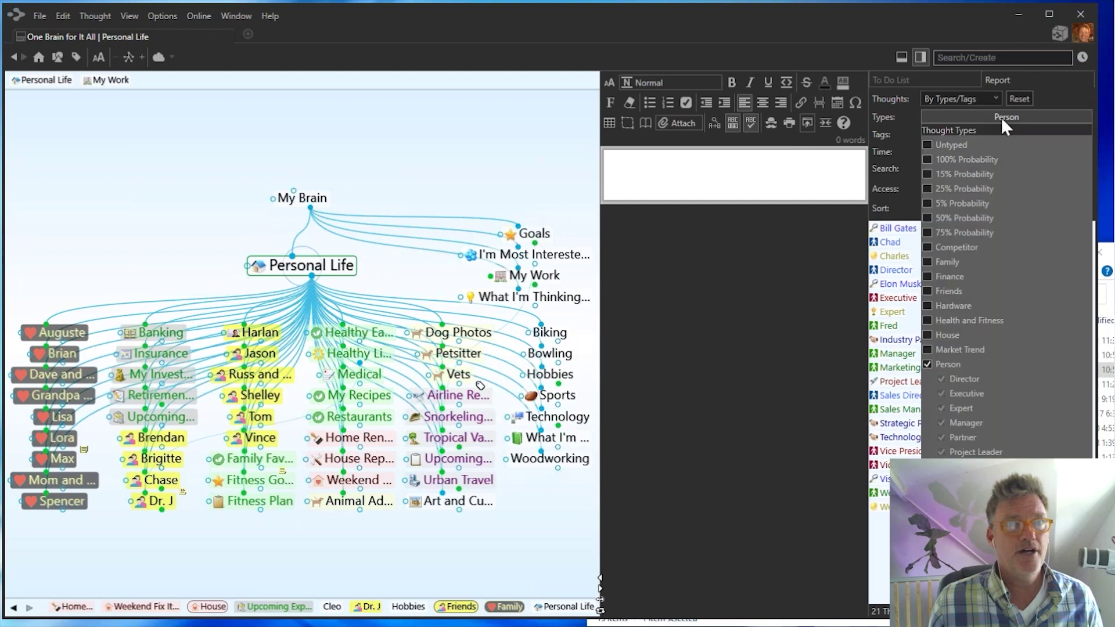
{"action": "left_click", "coordinate": [926, 364]}
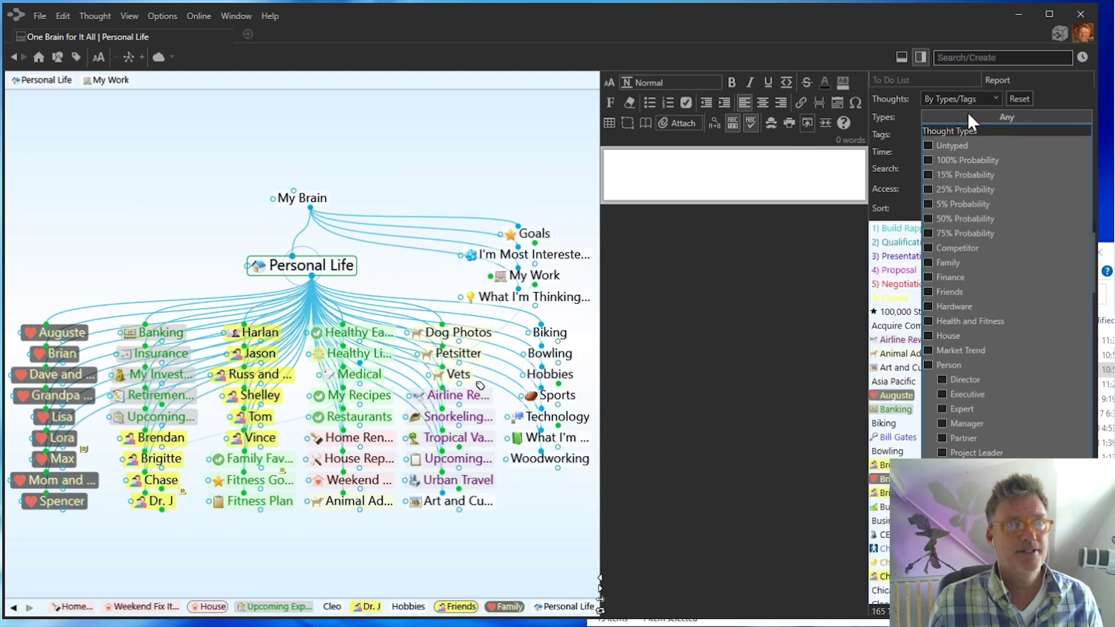
{"action": "left_click", "coordinate": [1064, 93]}
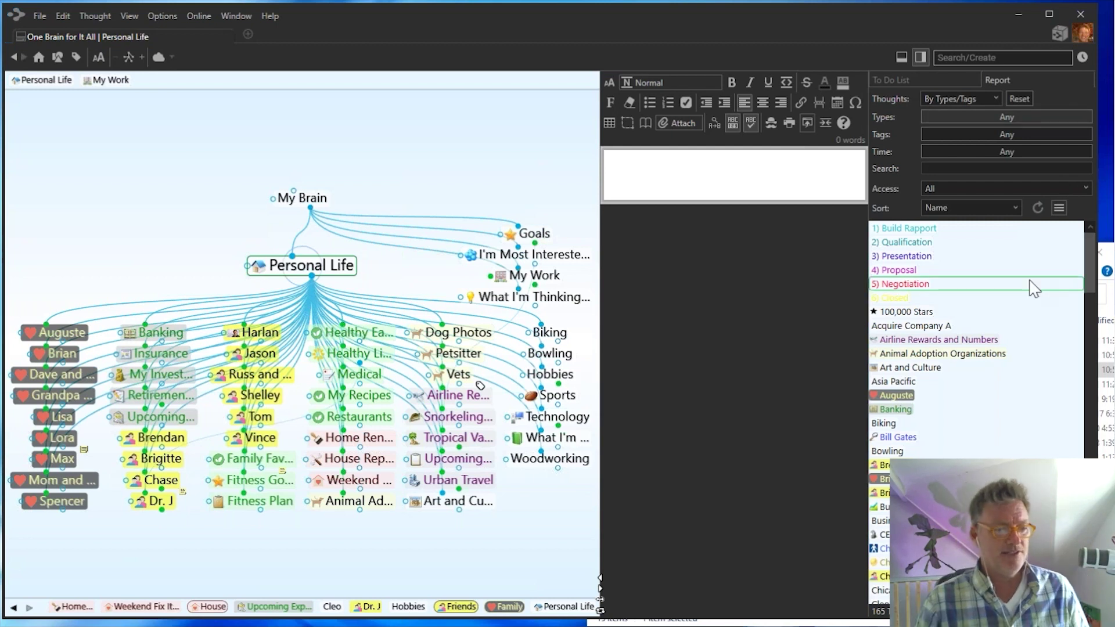
{"action": "scroll", "coordinate": [987, 342], "scroll_direction": "down", "scroll_amount": 15}
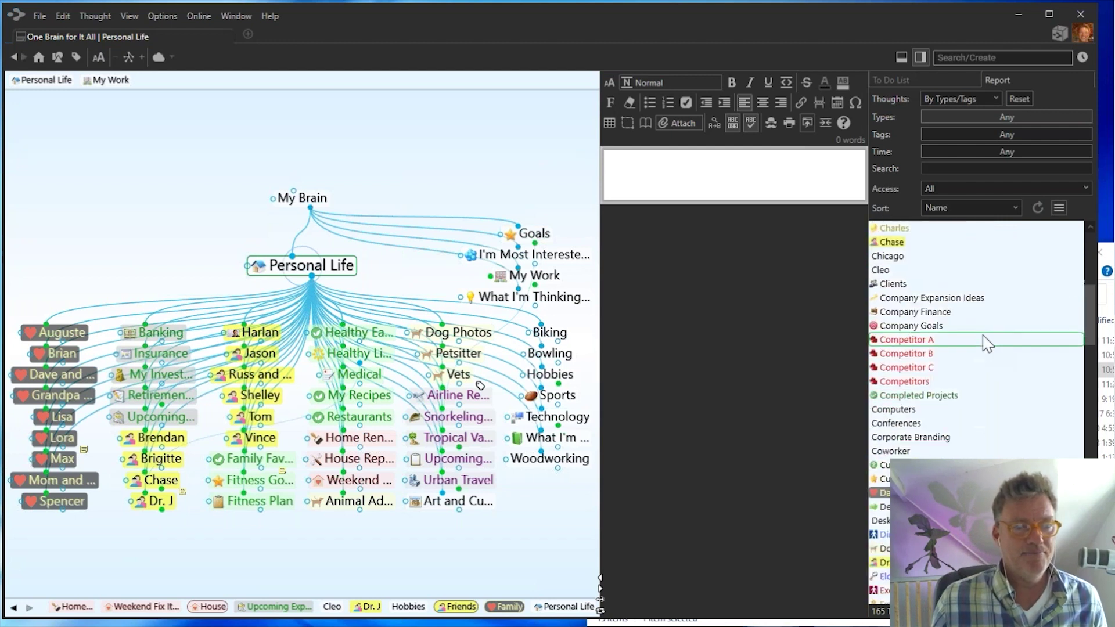
{"action": "scroll", "coordinate": [987, 342], "scroll_direction": "down", "scroll_amount": 5}
{"action": "scroll", "coordinate": [984, 341], "scroll_direction": "up", "scroll_amount": 6}
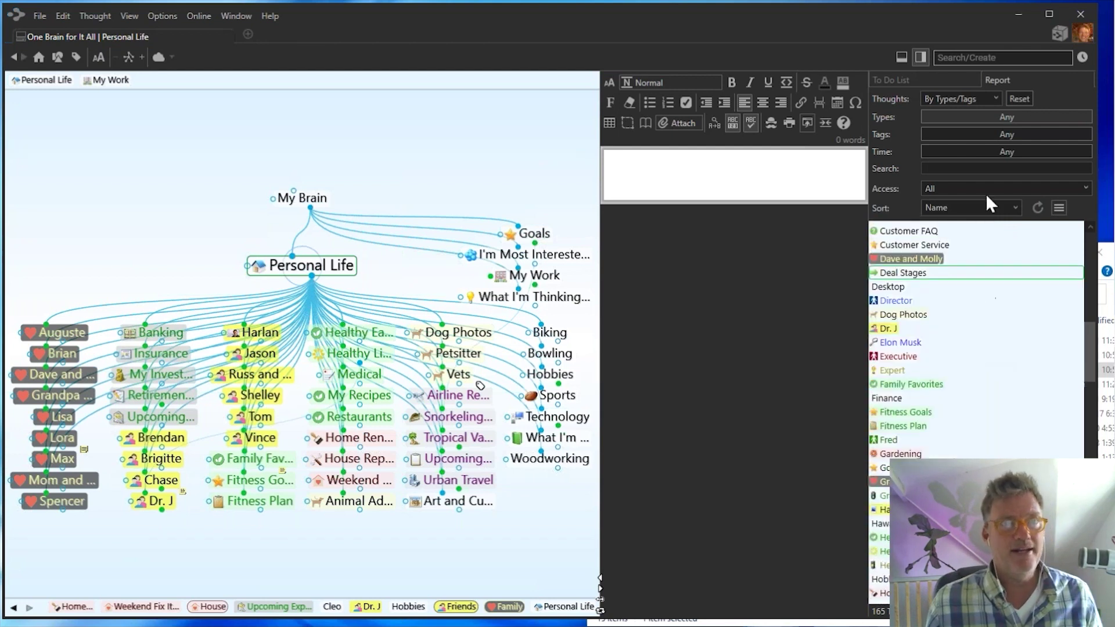
Filter the report by types and tags to thoughts of the Friends type
{"action": "left_click", "coordinate": [991, 95]}
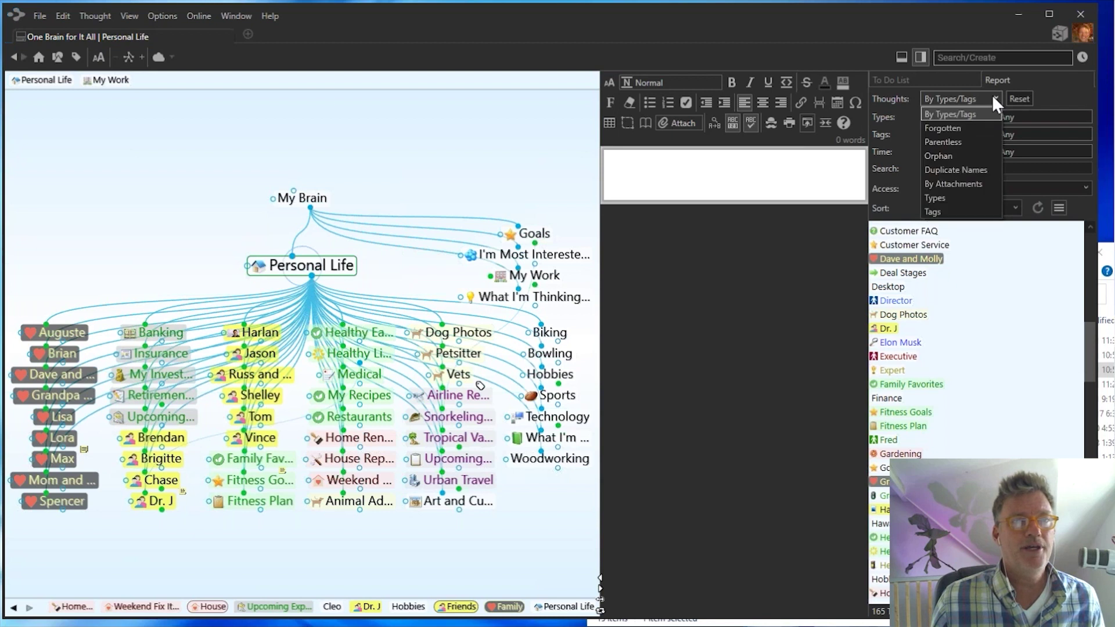
{"action": "left_click", "coordinate": [1054, 114]}
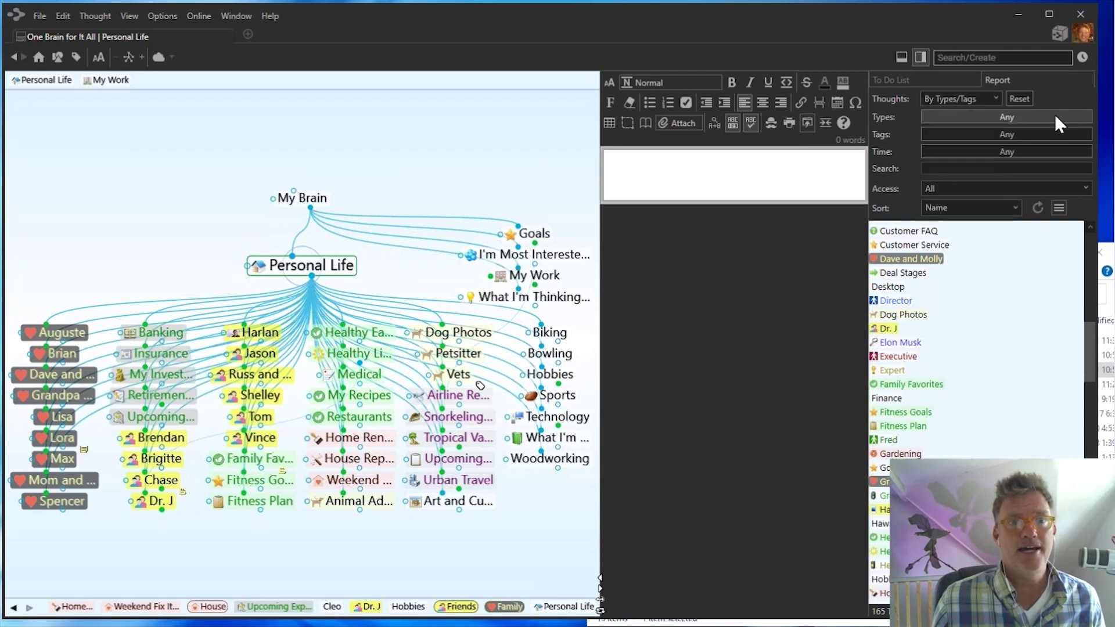
{"action": "left_click", "coordinate": [1055, 114]}
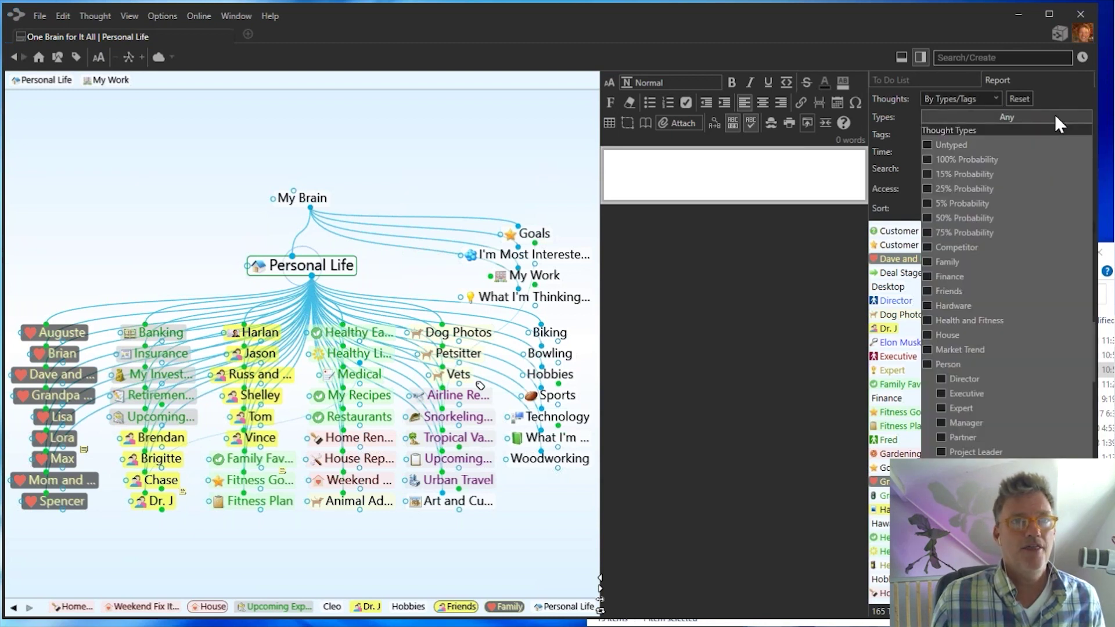
{"action": "left_click", "coordinate": [947, 290]}
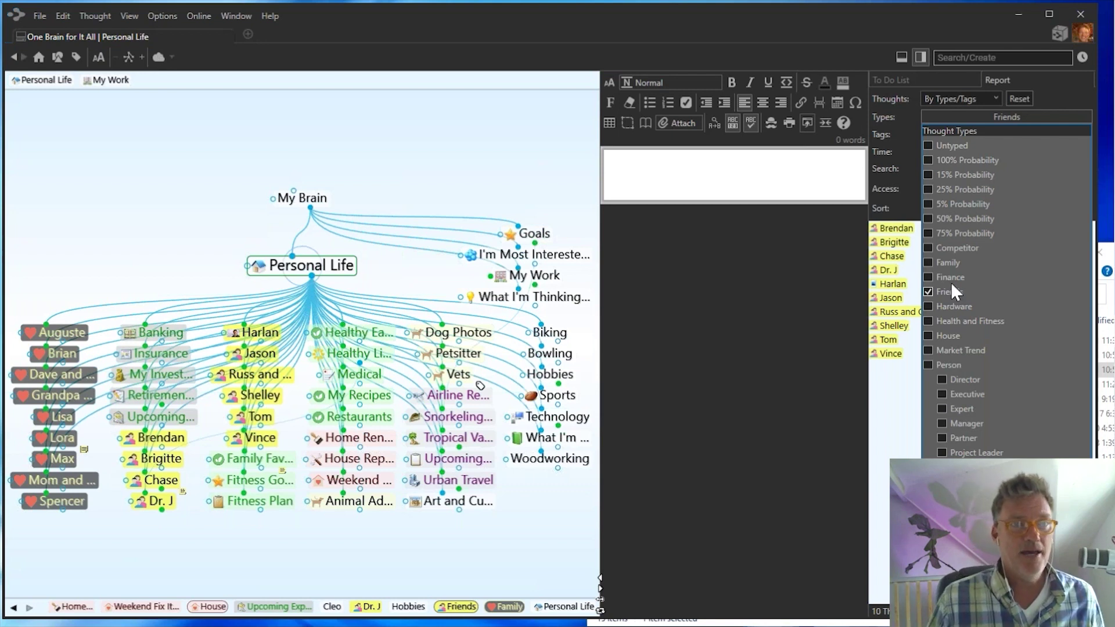
{"action": "left_click", "coordinate": [916, 425]}
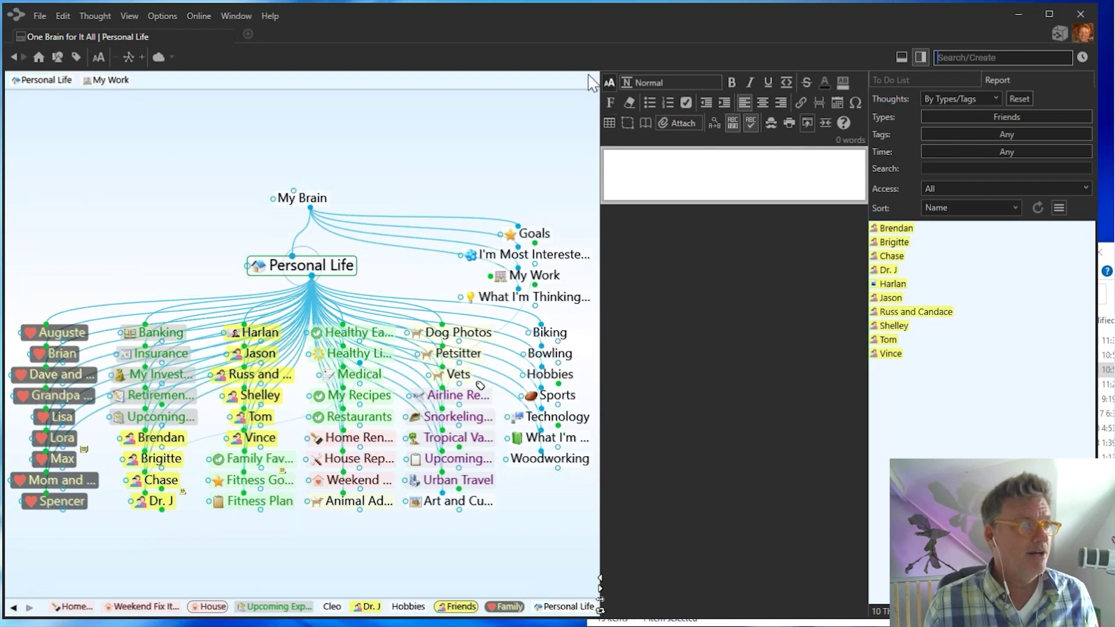
Navigate through My Work and Clients to VIP Clients, and create a child thought named Alpha Corp
{"action": "left_click", "coordinate": [534, 275]}
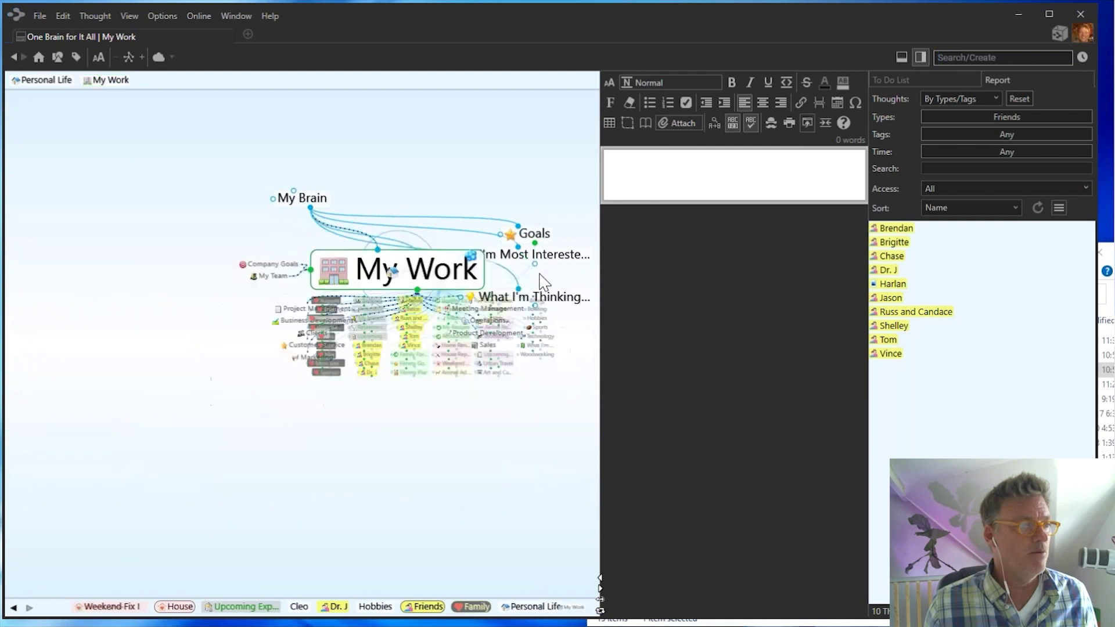
{"action": "left_click", "coordinate": [162, 377]}
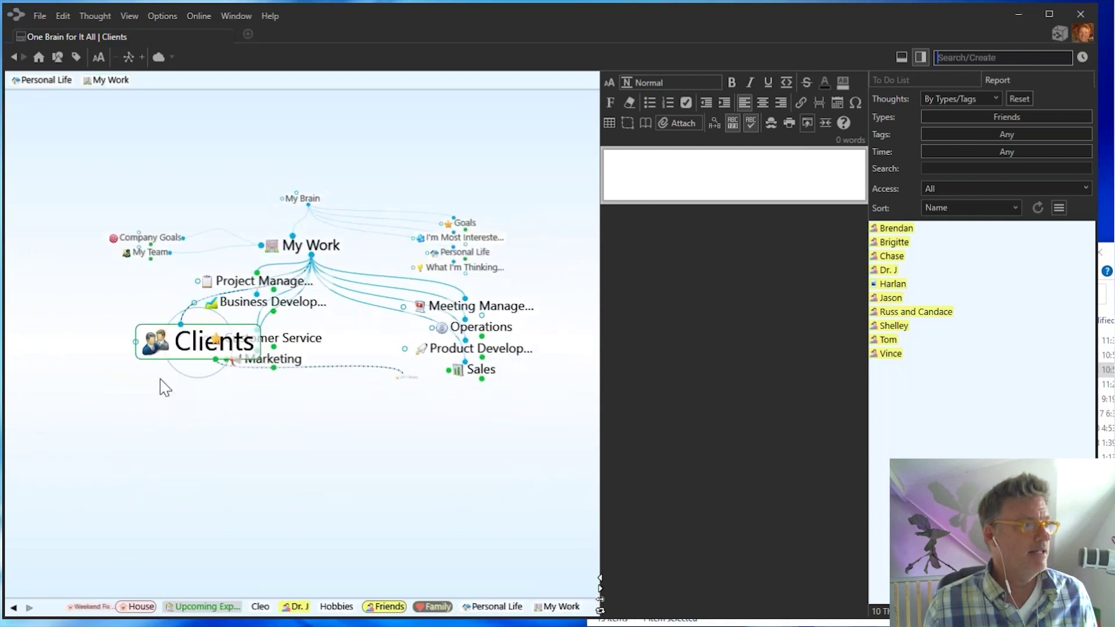
{"action": "left_click", "coordinate": [332, 335]}
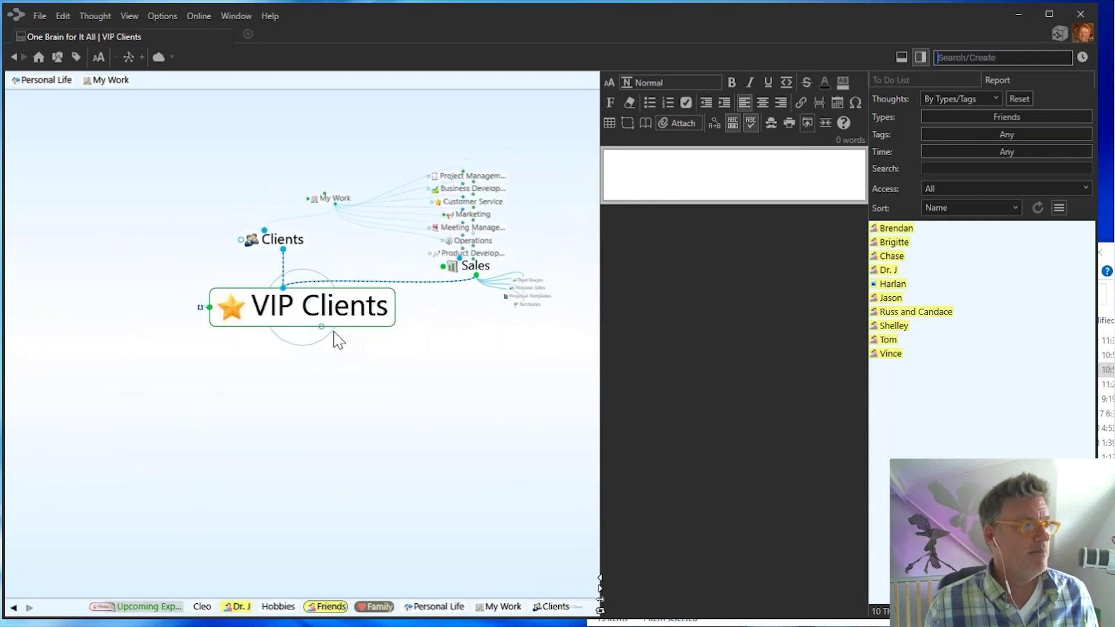
{"action": "left_click_drag", "start_coordinate": [312, 275], "coordinate": [308, 354]}
{"action": "type", "text": "Alpha Corp"}
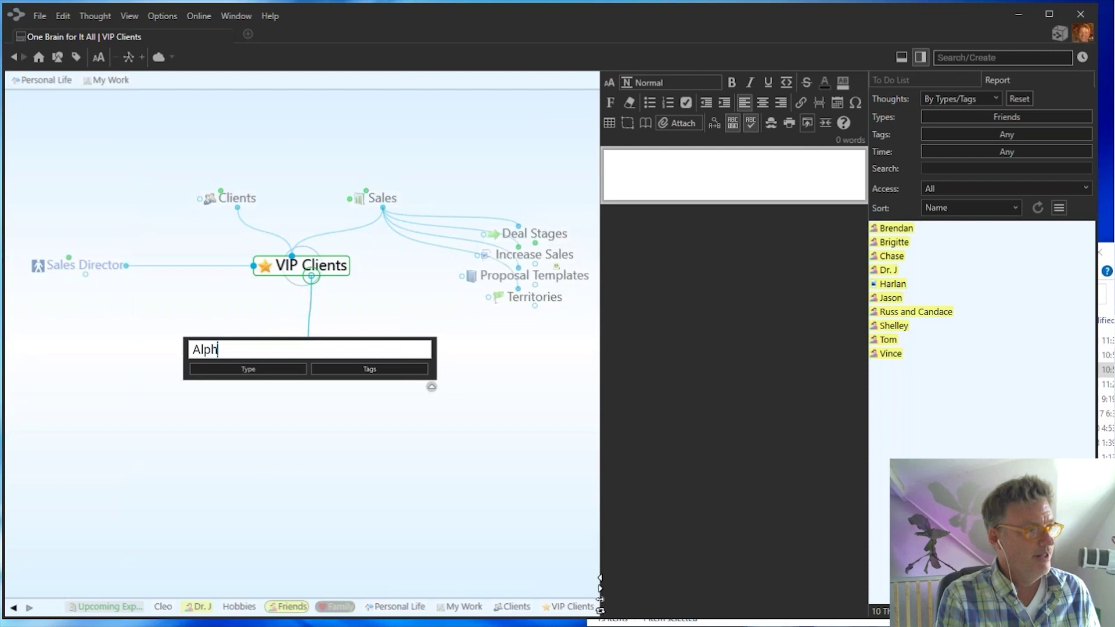
{"action": "key", "text": "Return"}
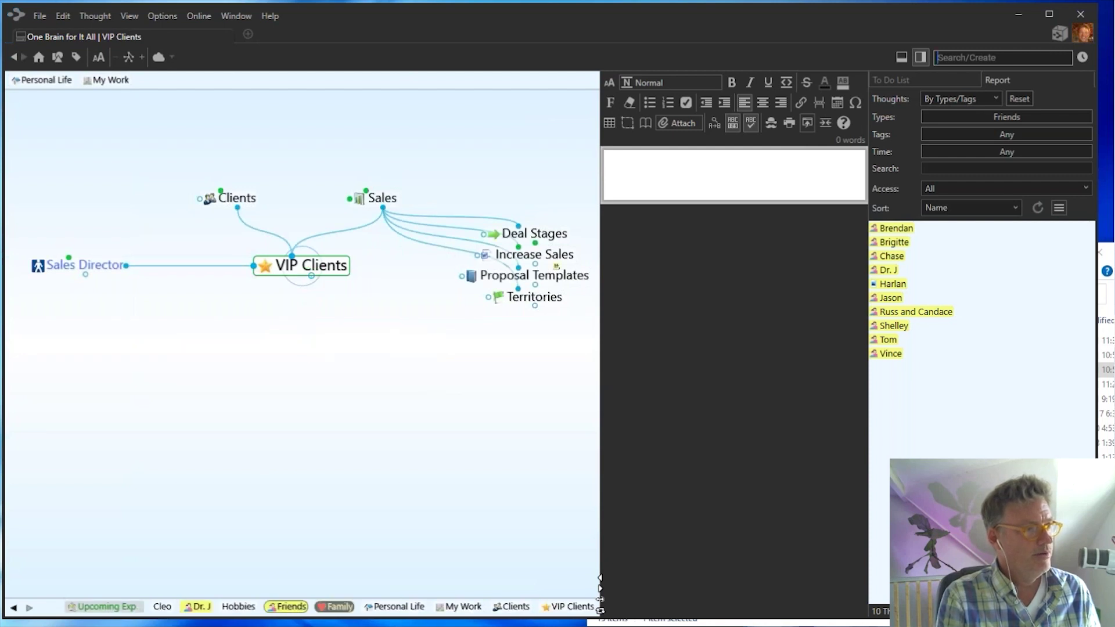
Create a child thought under Alpha Corp with the contact's first name and the Friends type, and refresh the report
{"action": "left_click", "coordinate": [322, 342]}
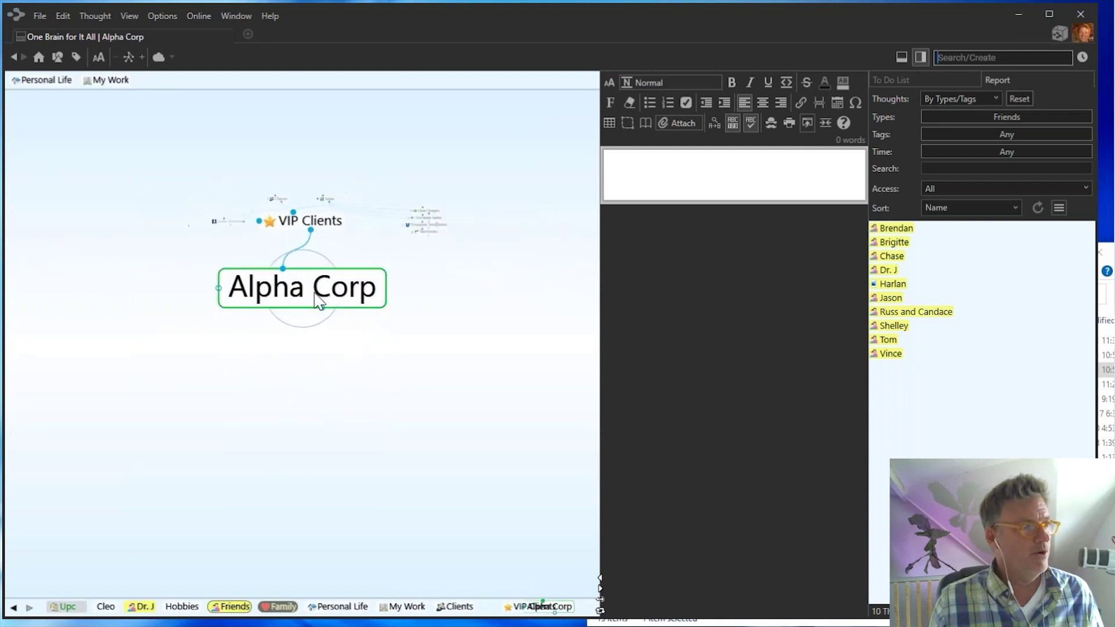
{"action": "left_click_drag", "start_coordinate": [311, 277], "coordinate": [351, 350]}
{"action": "type", "text": "Bruce"}
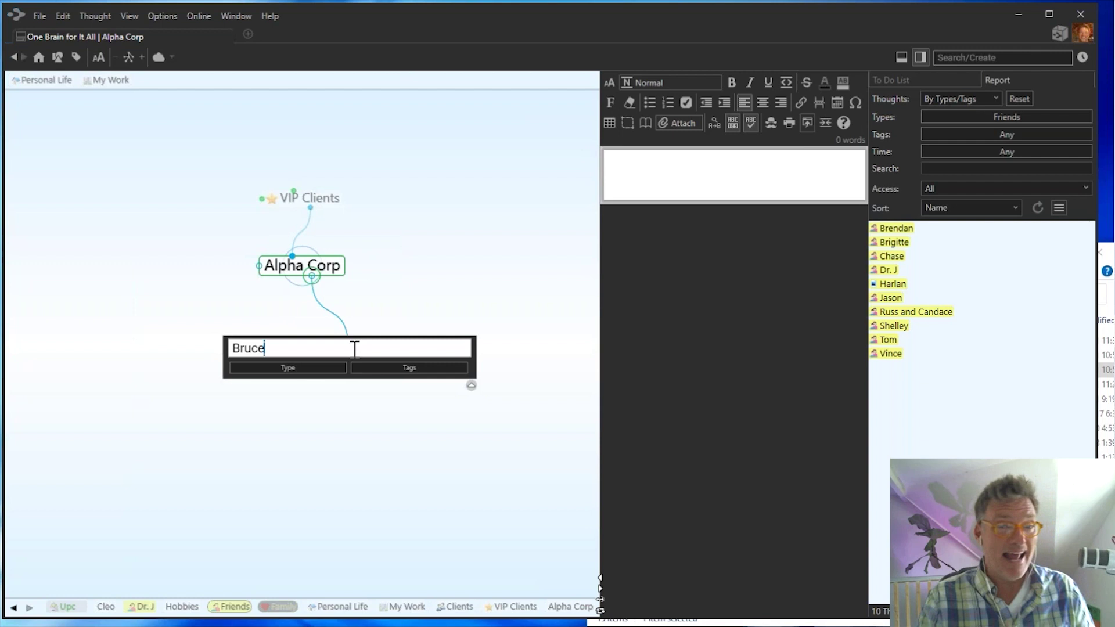
{"action": "left_click", "coordinate": [307, 381]}
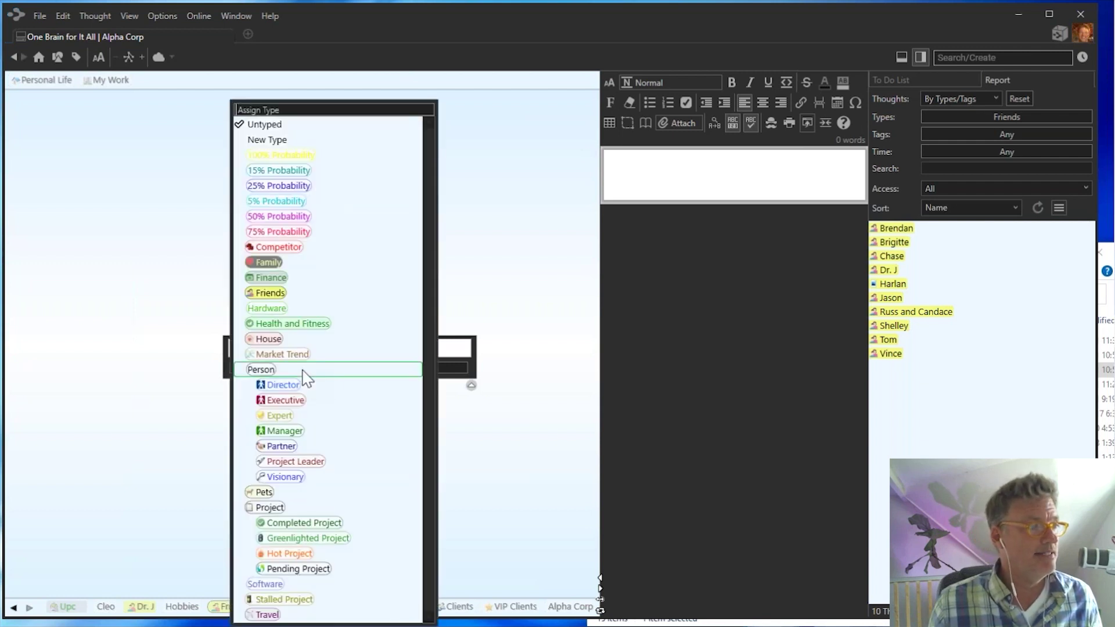
{"action": "left_click", "coordinate": [271, 294]}
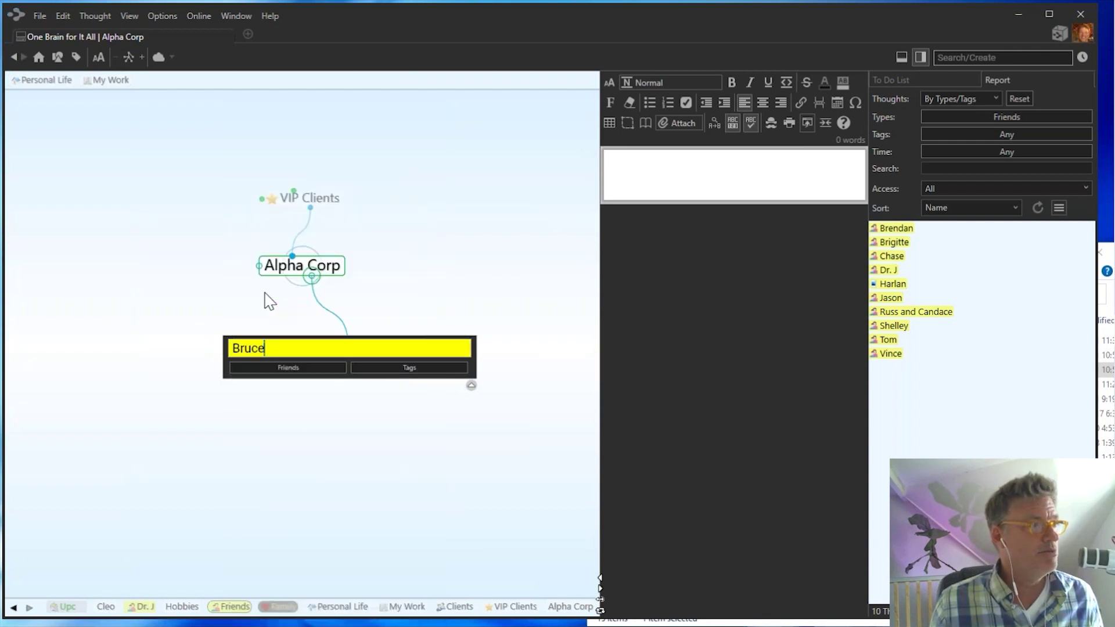
{"action": "key", "text": "Return"}
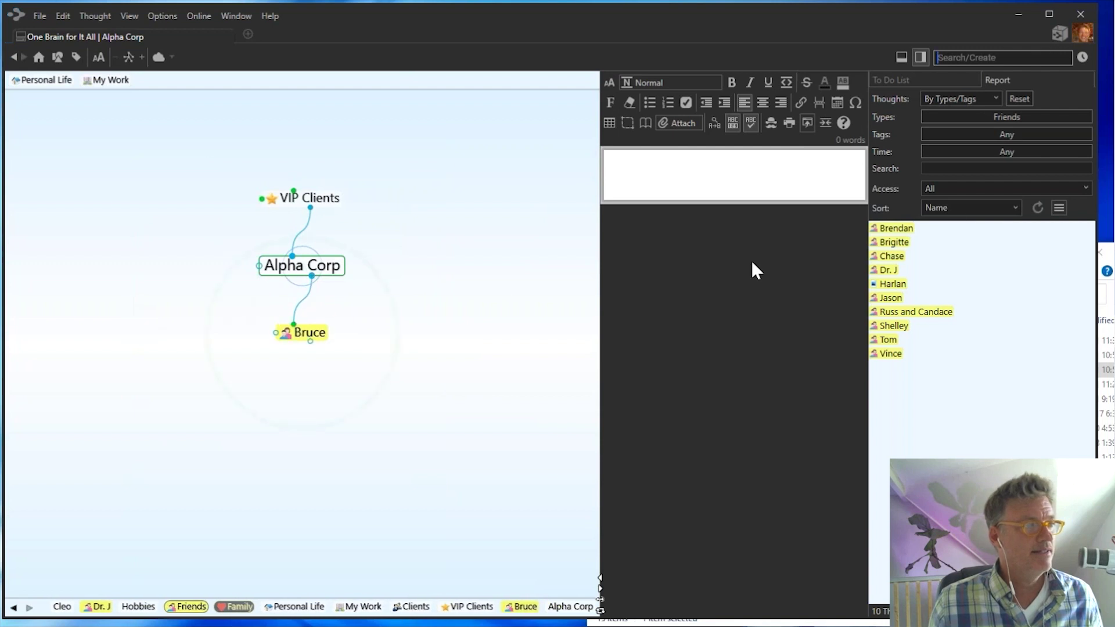
{"action": "left_click", "coordinate": [1038, 209]}
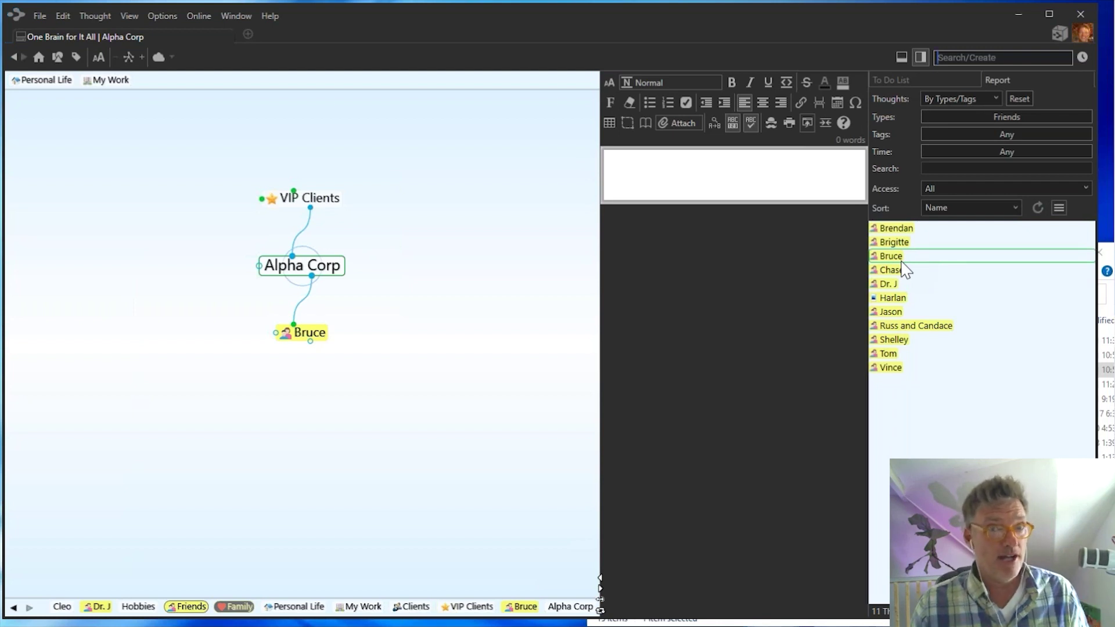
Activate the Friends type and link the existing Person type as its parent
{"action": "left_click", "coordinate": [59, 56]}
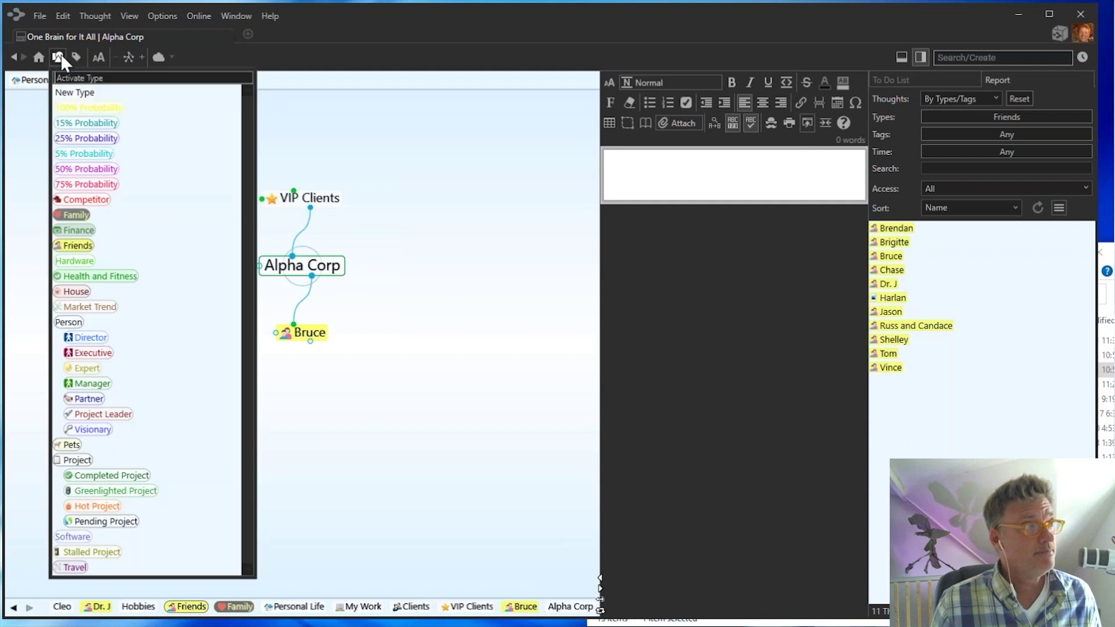
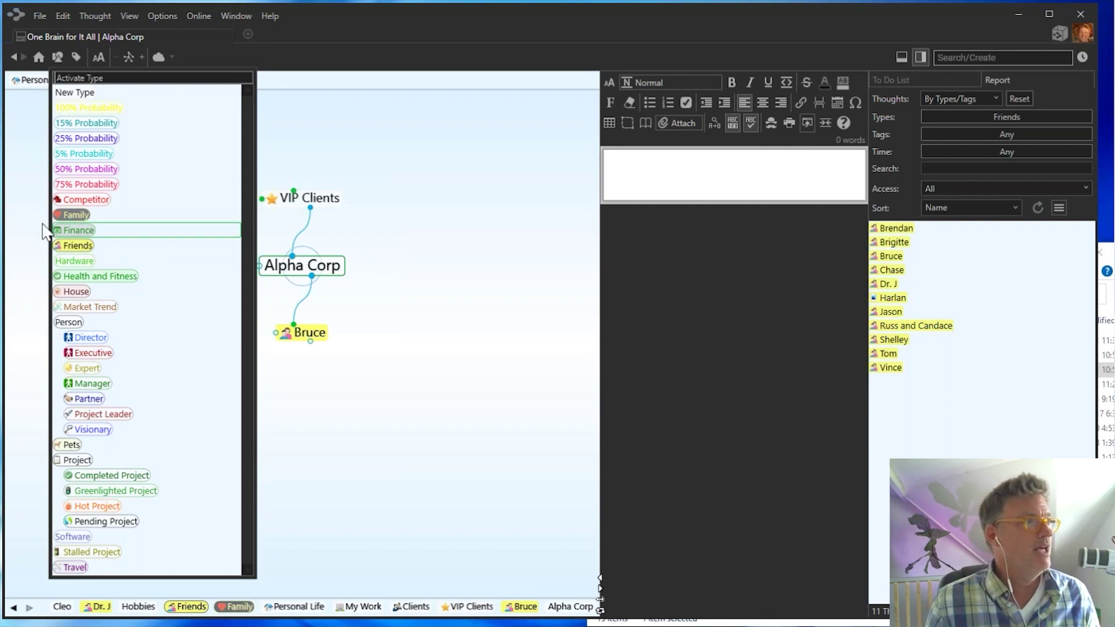
{"action": "left_click", "coordinate": [82, 255]}
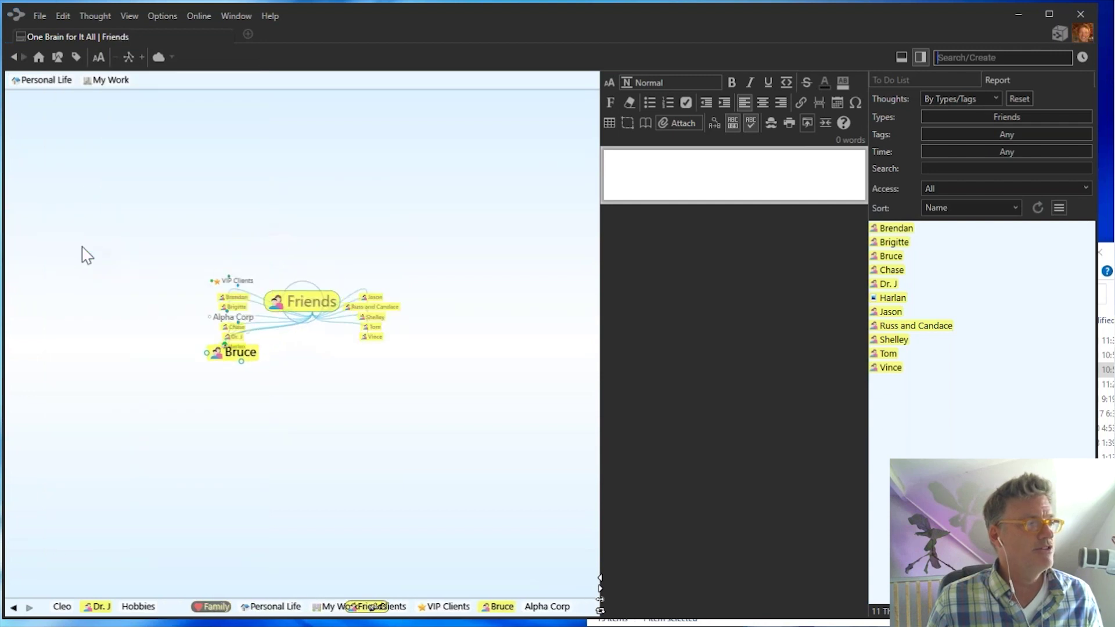
{"action": "left_click_drag", "start_coordinate": [293, 257], "coordinate": [265, 203]}
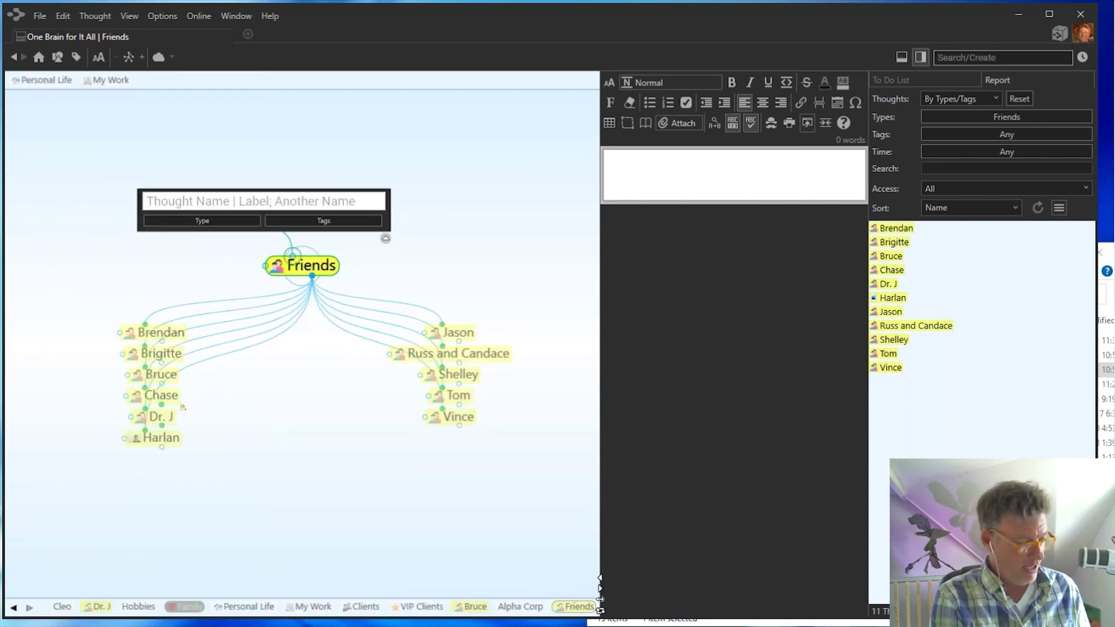
{"action": "type", "text": "per"}
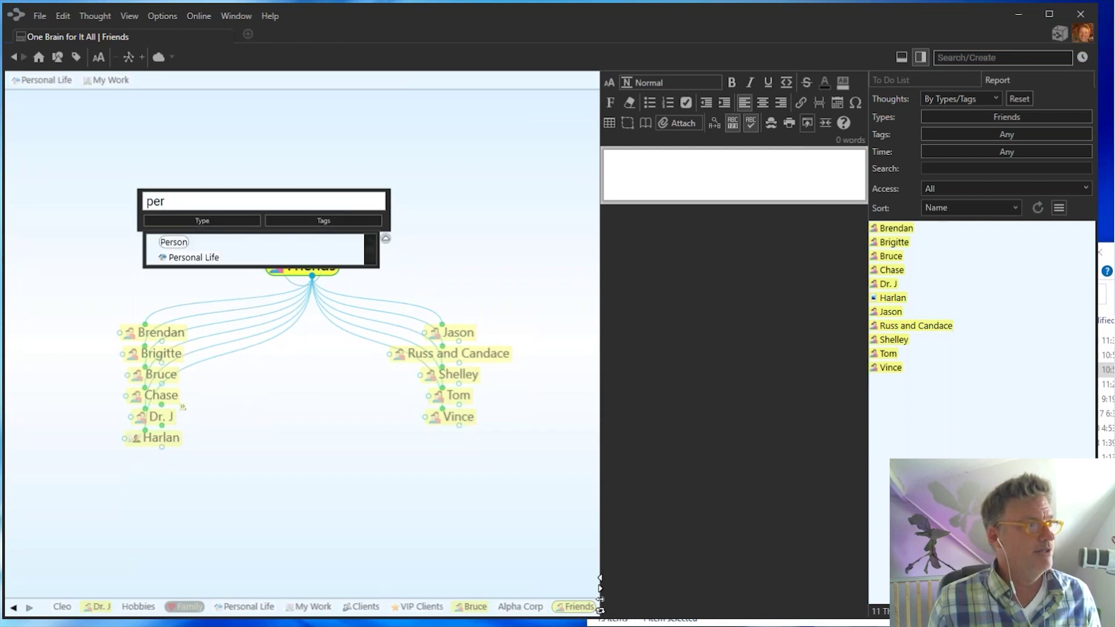
{"action": "left_click", "coordinate": [174, 242]}
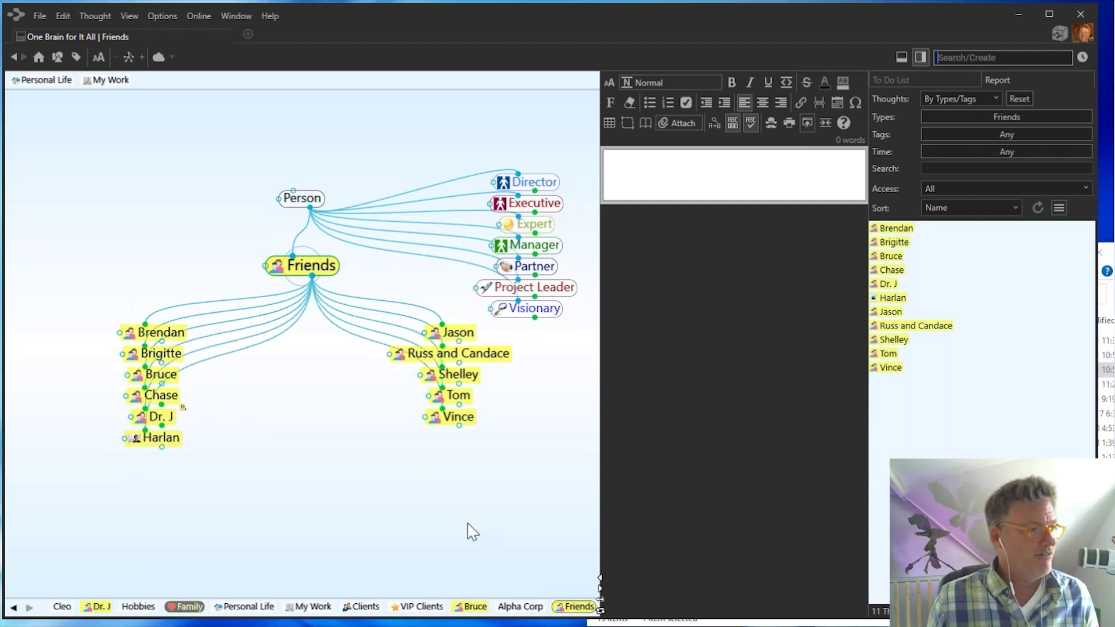
Activate the Family type and link the existing Person type as its parent
{"action": "left_click", "coordinate": [187, 606]}
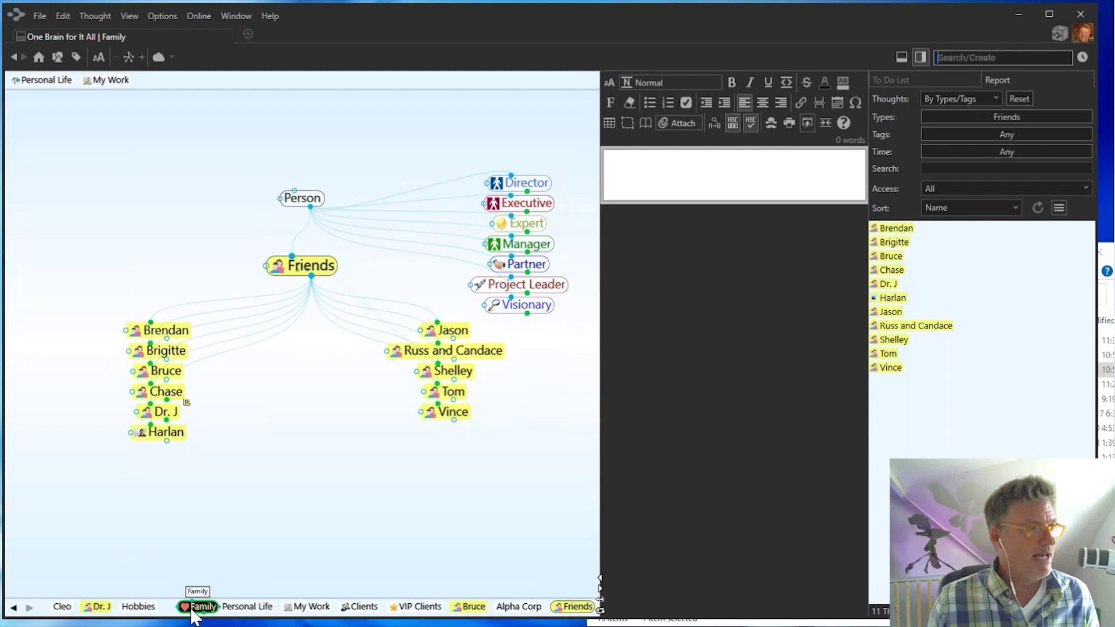
{"action": "left_click_drag", "start_coordinate": [292, 263], "coordinate": [274, 194]}
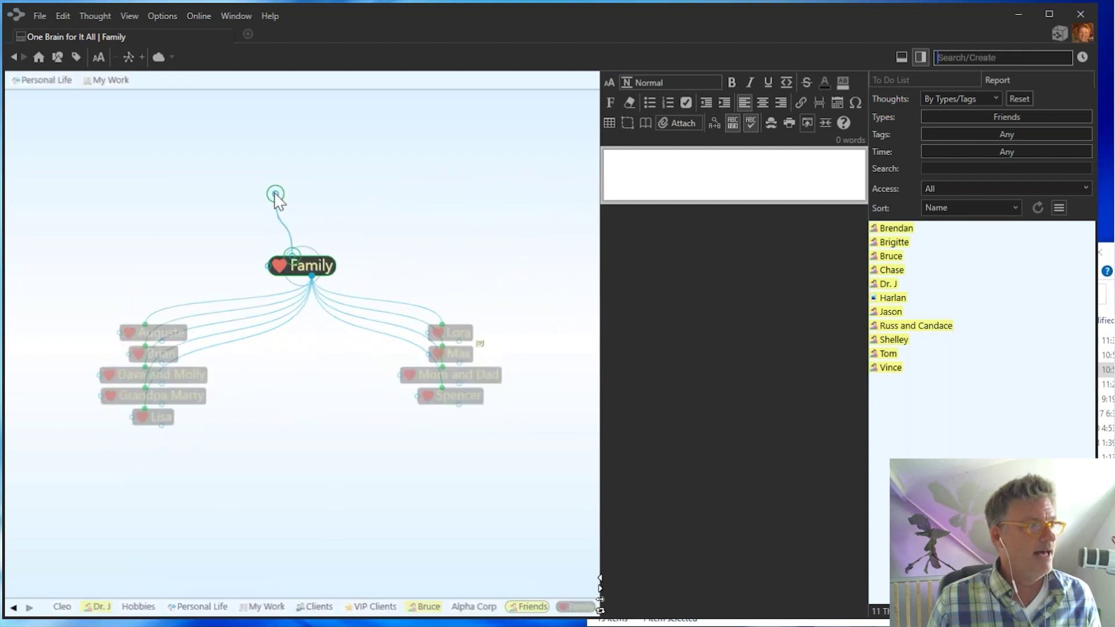
{"action": "type", "text": "per"}
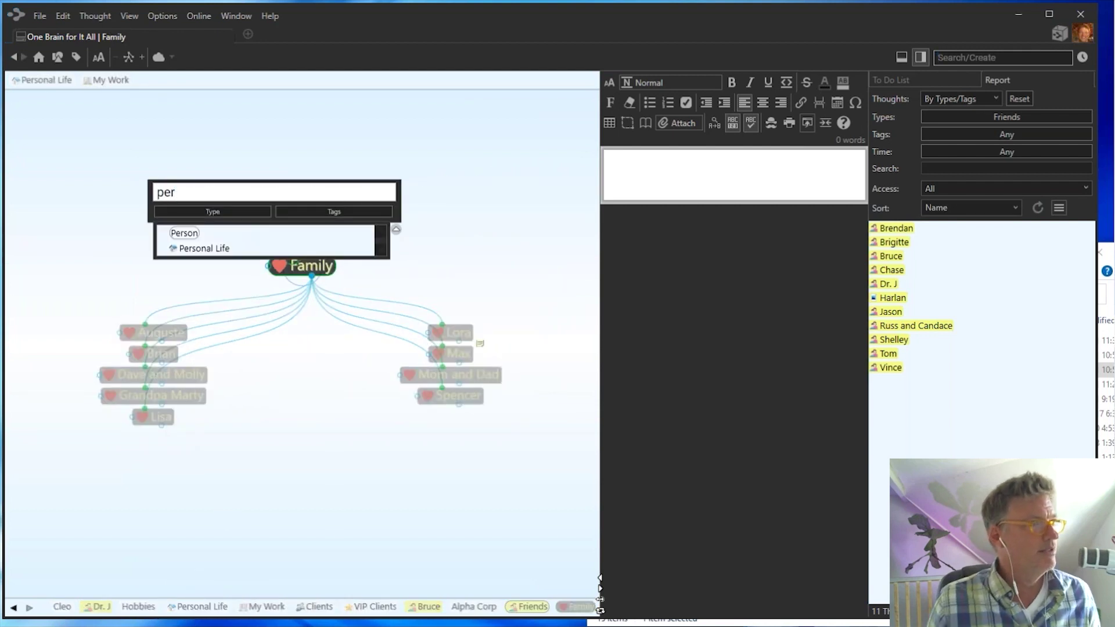
{"action": "left_click", "coordinate": [184, 230]}
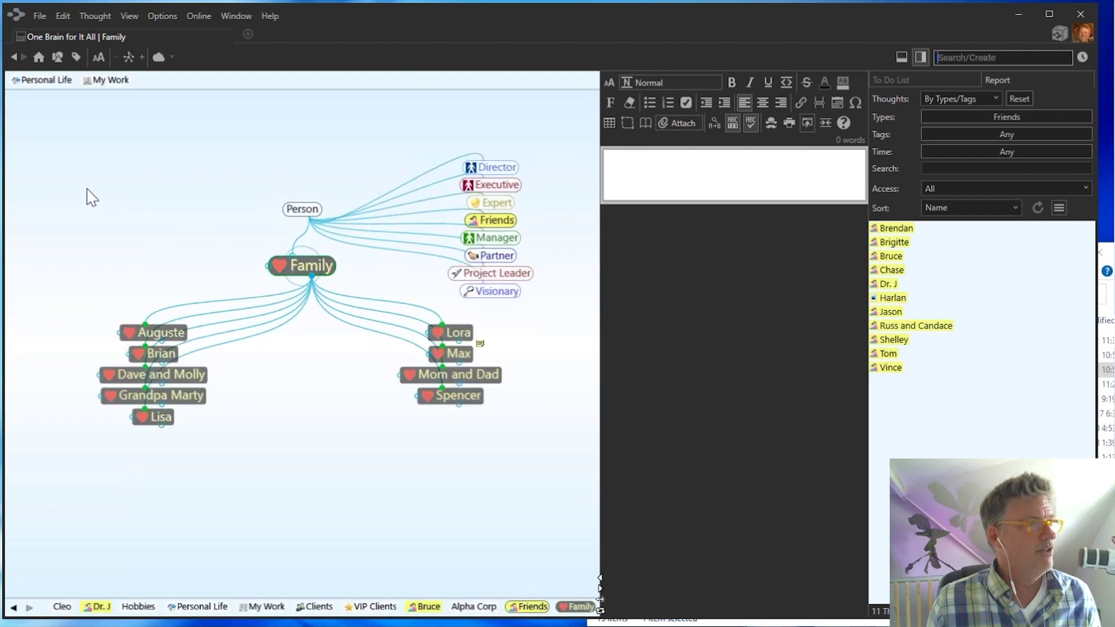
Review the list of nested types and filter the report by the Person type, including its subtypes, instead of Friends
{"action": "left_click", "coordinate": [58, 56]}
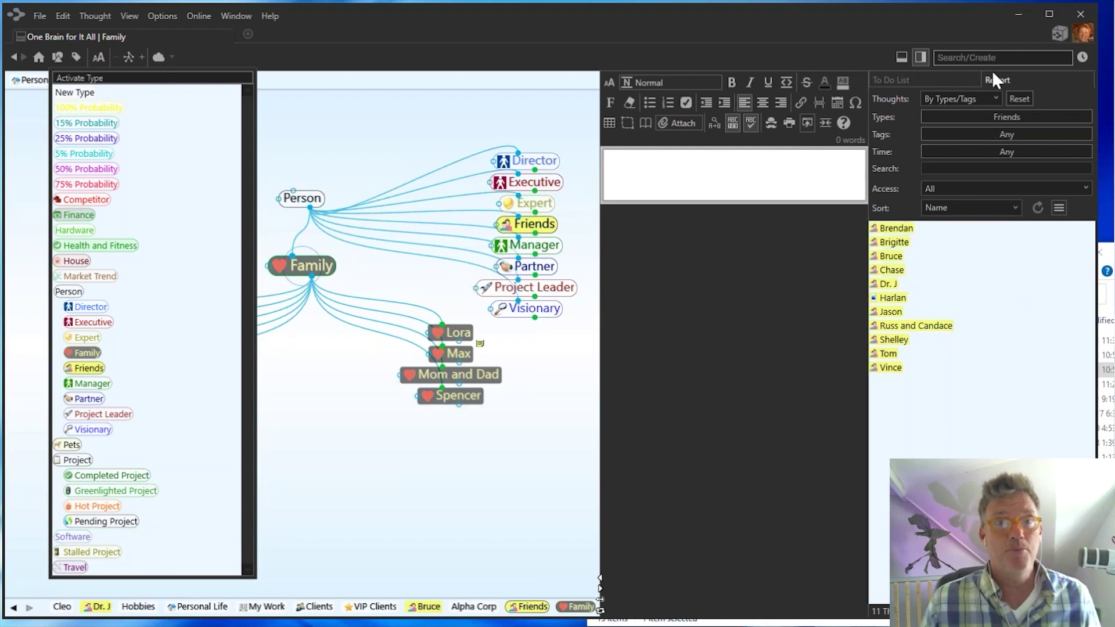
{"action": "left_click", "coordinate": [1021, 111]}
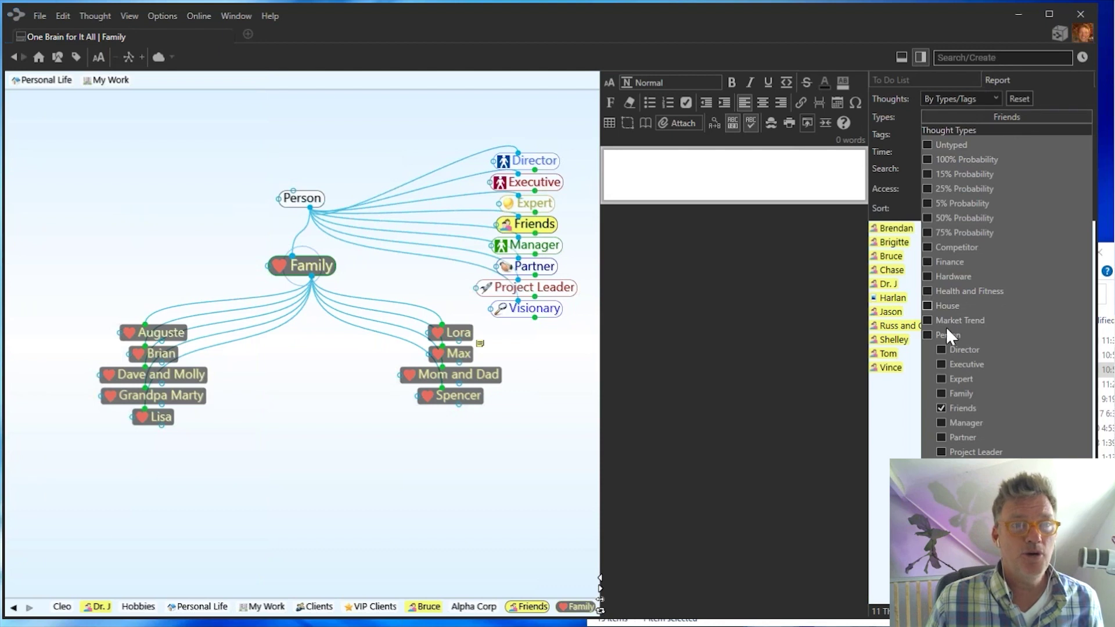
{"action": "left_click", "coordinate": [927, 335]}
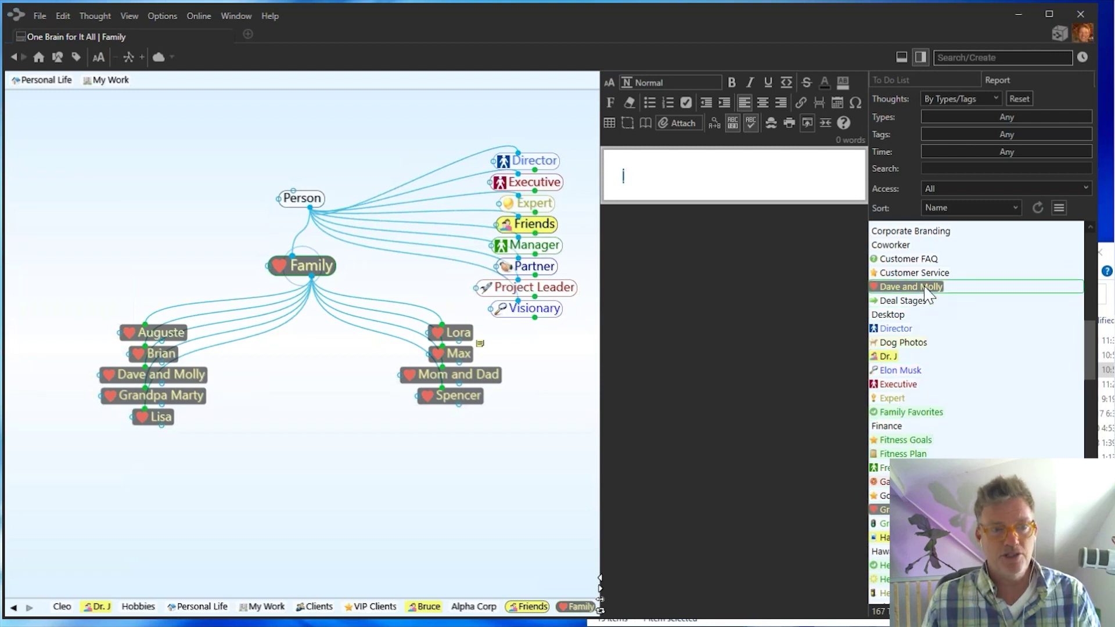
{"action": "left_click", "coordinate": [1006, 115]}
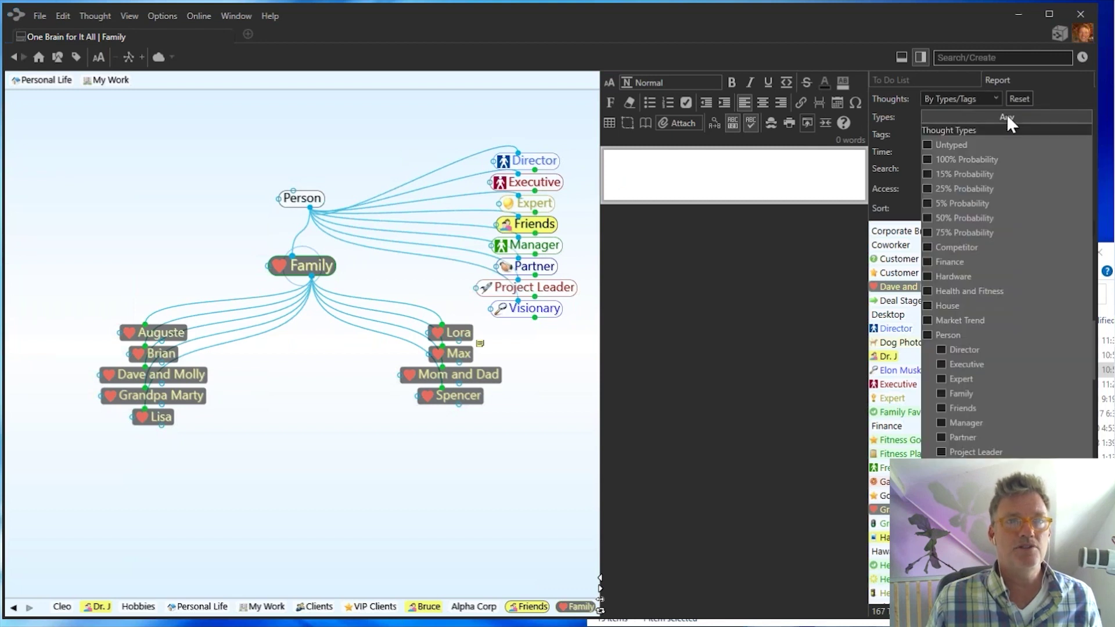
{"action": "left_click", "coordinate": [928, 336]}
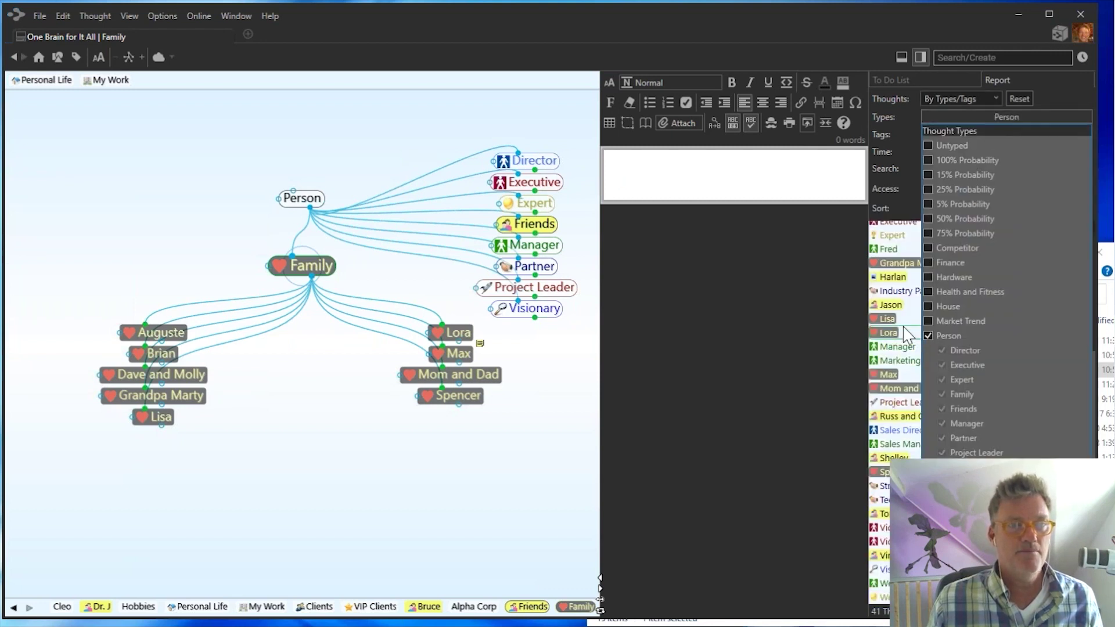
{"action": "left_click", "coordinate": [800, 301]}
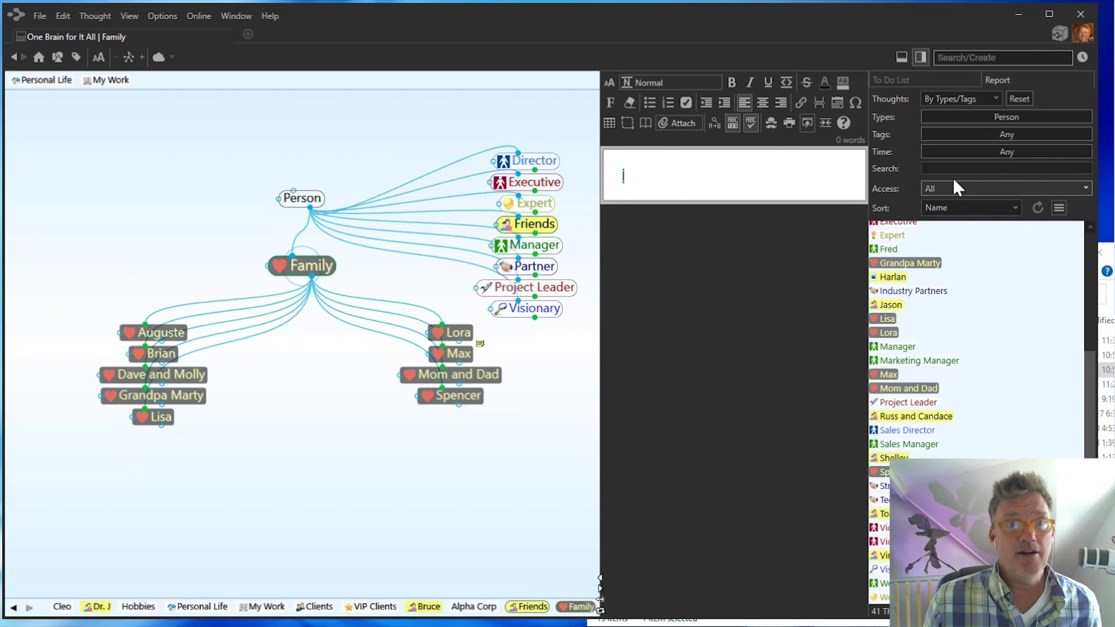
Limit the report to thoughts modified from 6/28/2021 to 7/29/2021
{"action": "left_click", "coordinate": [941, 152]}
{"action": "left_click", "coordinate": [926, 179]}
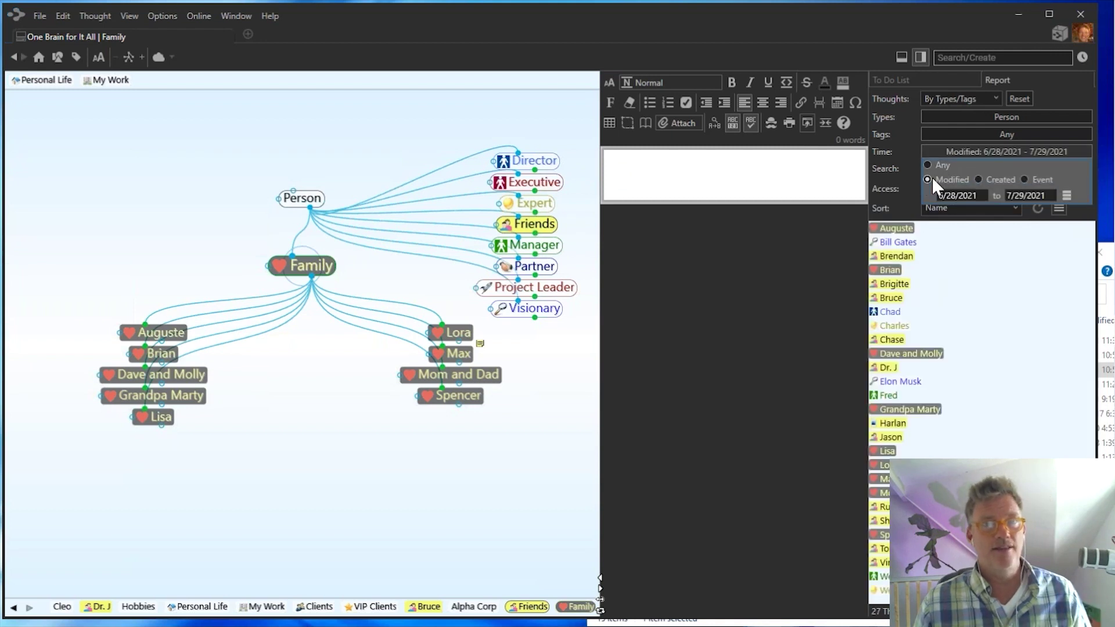
{"action": "left_click", "coordinate": [969, 196]}
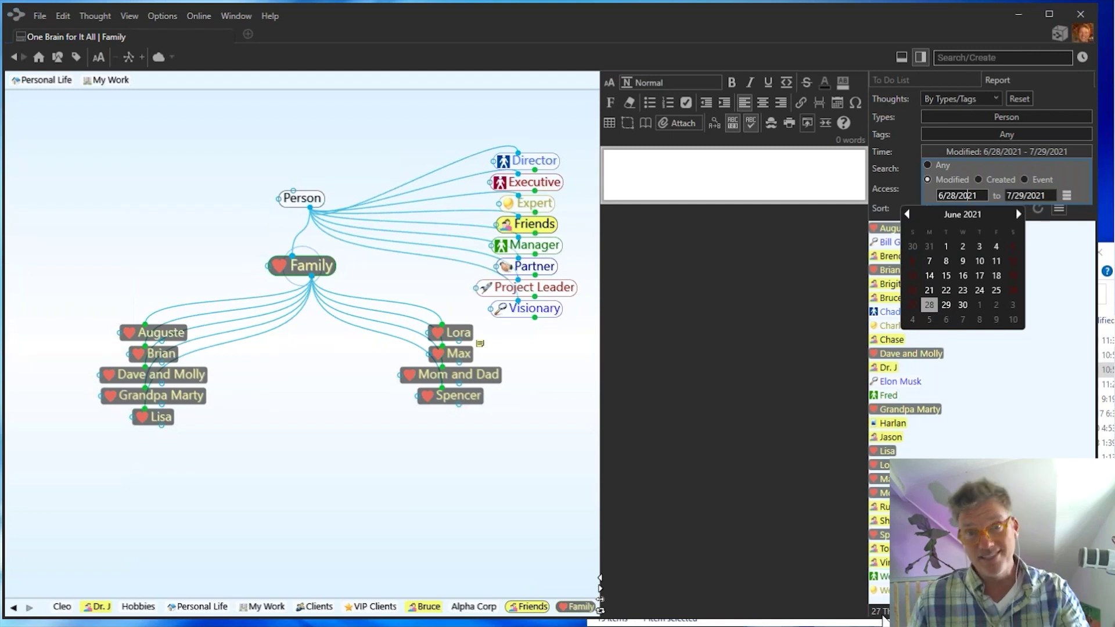
{"action": "left_click", "coordinate": [777, 374]}
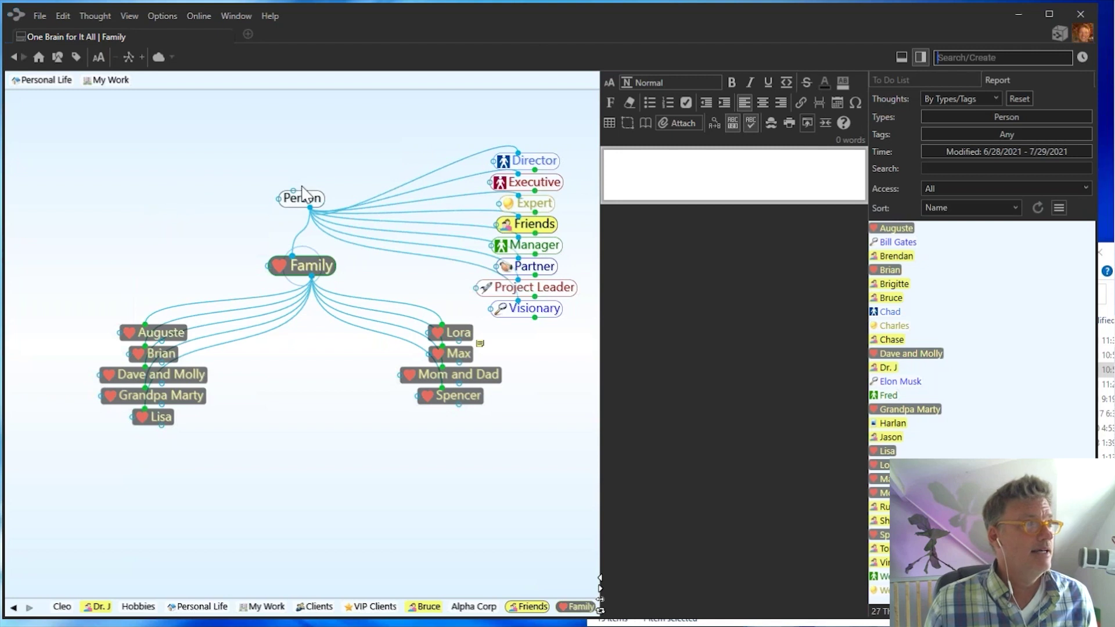
Navigate through Personal Life to Biking and create a child thought named with the family member's first name in possessive form followed by Bike
{"action": "left_click", "coordinate": [47, 83]}
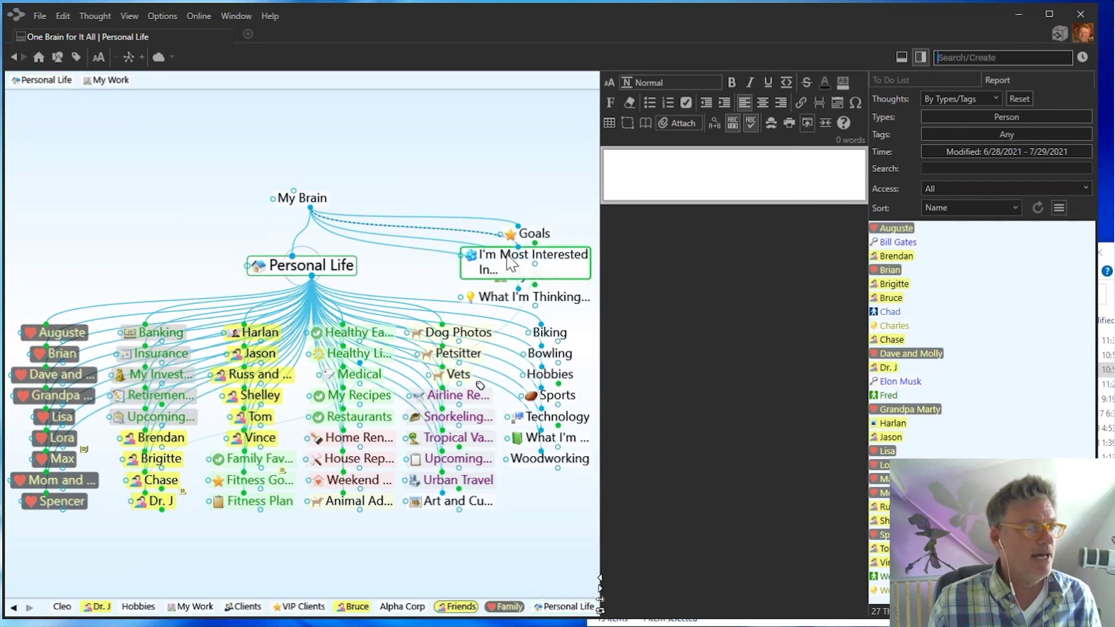
{"action": "left_click", "coordinate": [552, 335]}
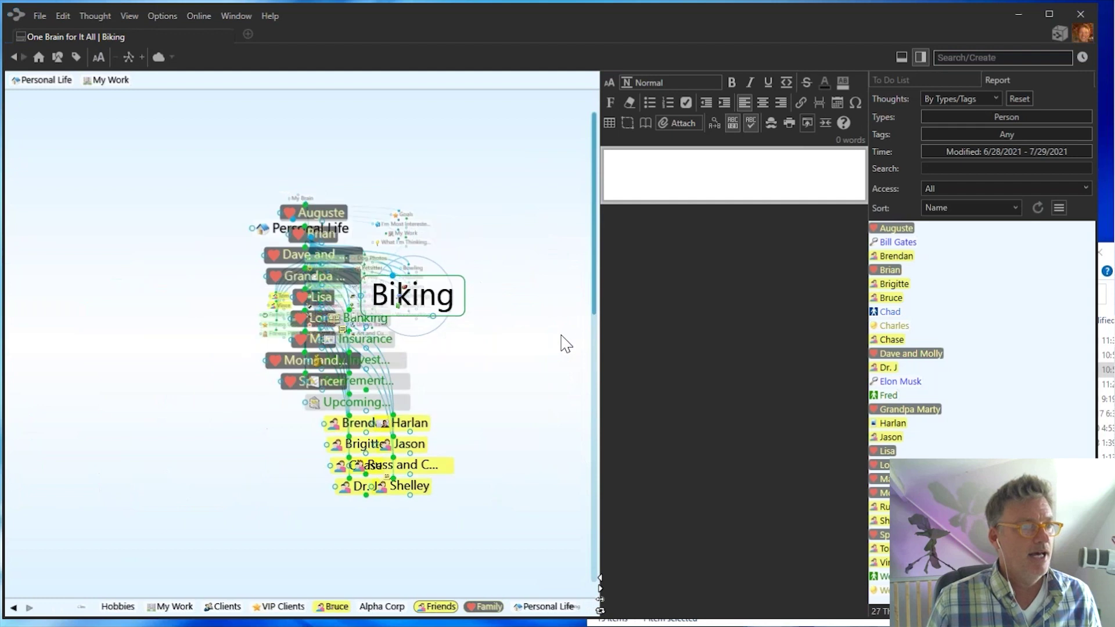
{"action": "left_click_drag", "start_coordinate": [311, 278], "coordinate": [283, 385]}
{"action": "type", "text": "Spencer"}
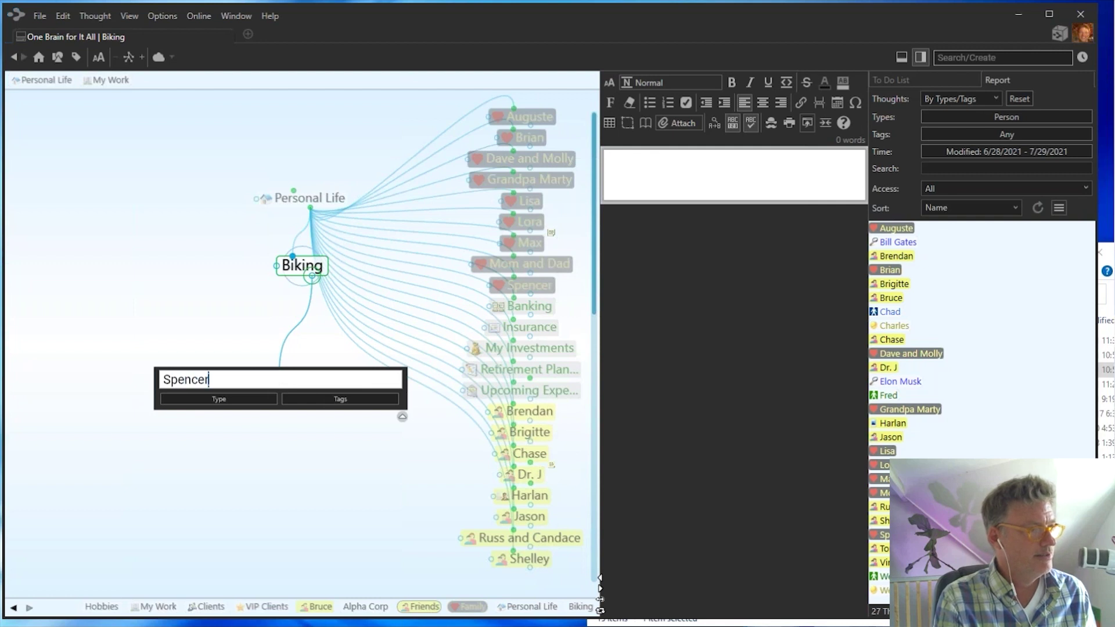
{"action": "type", "text": "'s Bik"}
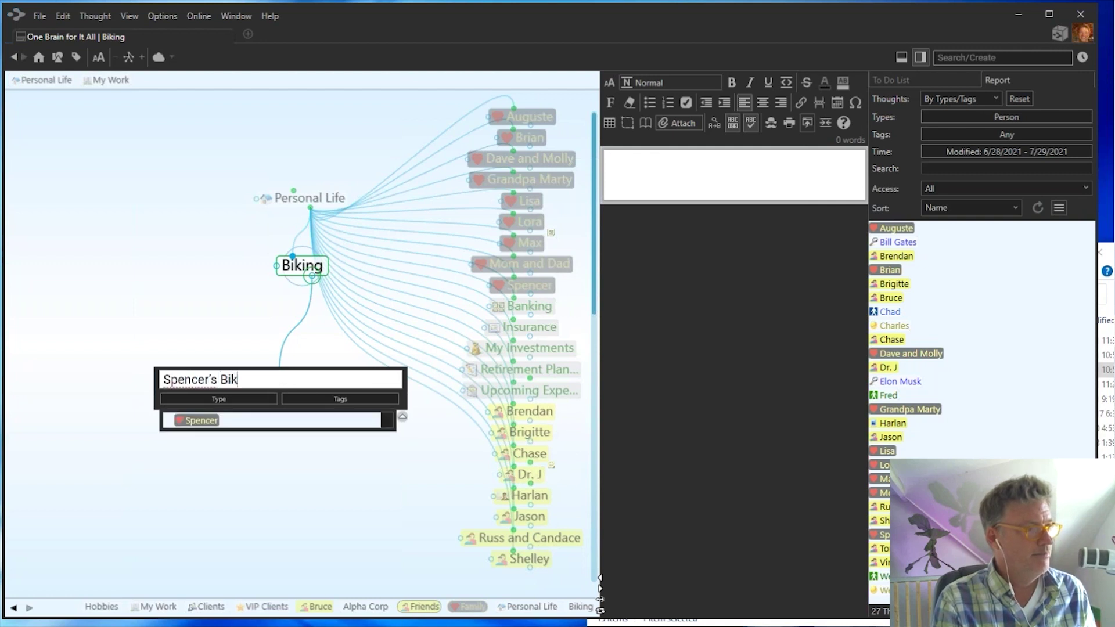
{"action": "type", "text": "e"}
{"action": "key", "text": "Return"}
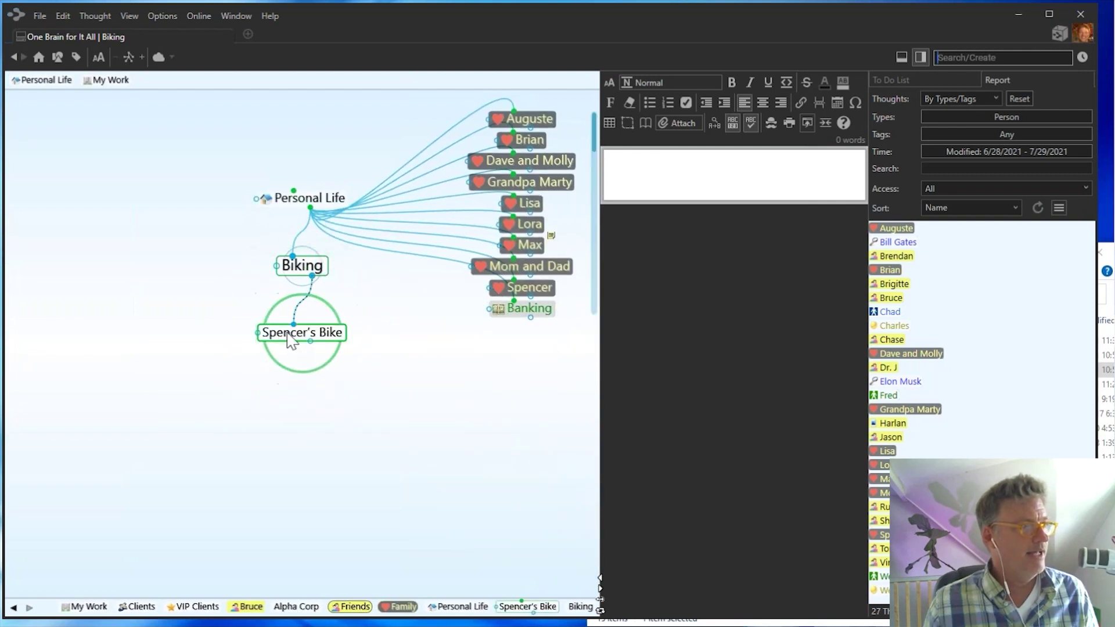
Link the existing family member's thought as a second parent of the bike thought under Biking
{"action": "left_click", "coordinate": [294, 323]}
{"action": "type", "text": "Spe"}
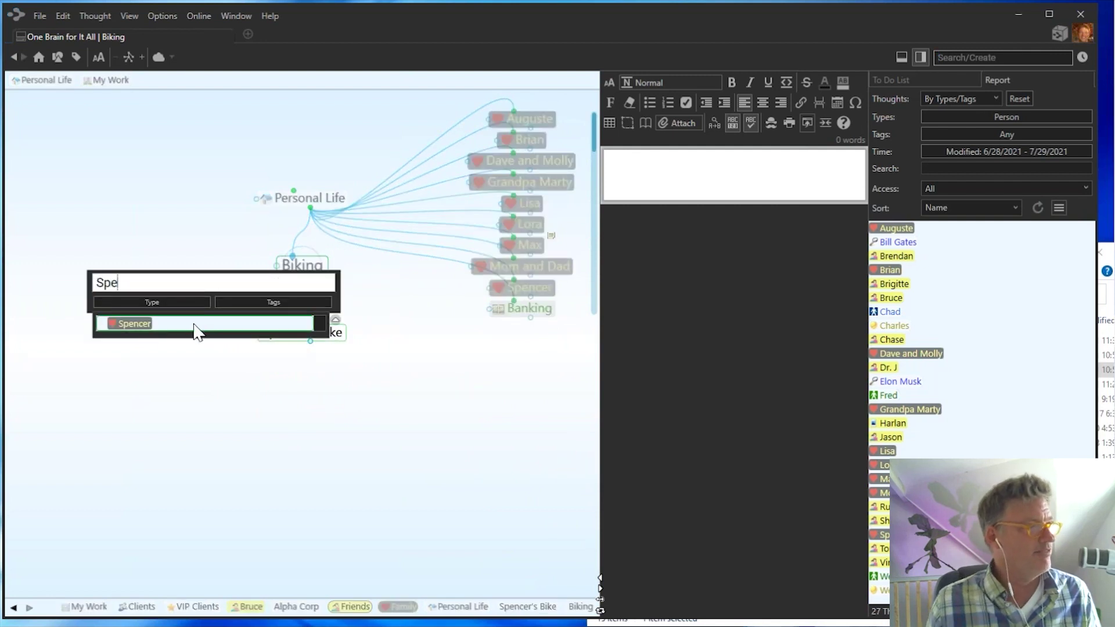
{"action": "left_click", "coordinate": [132, 326]}
{"action": "key", "text": "Return"}
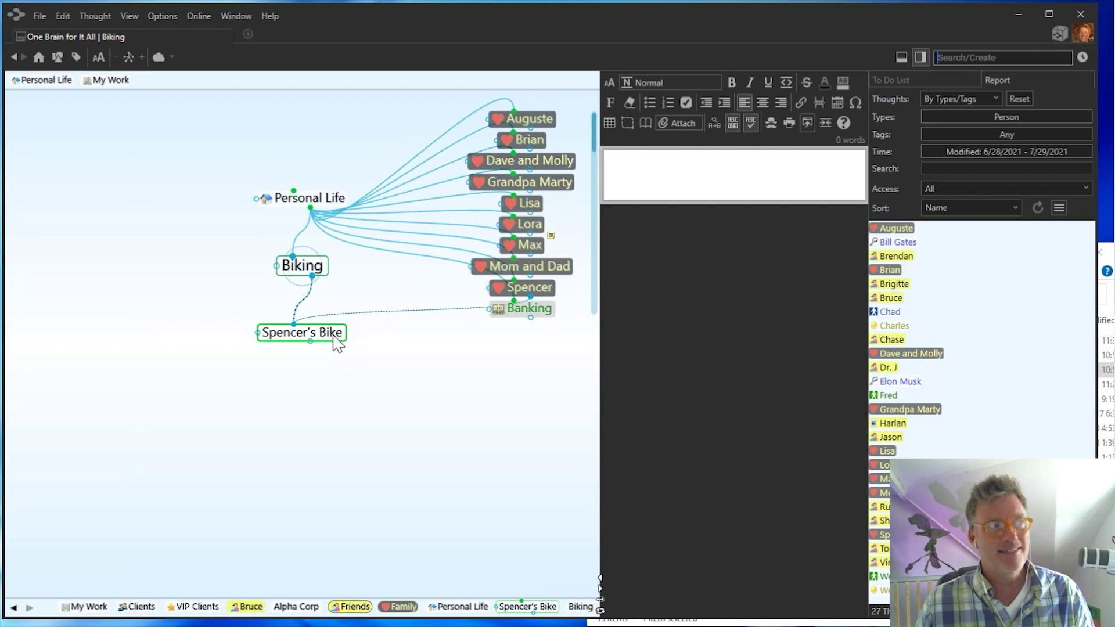
{"action": "left_click", "coordinate": [218, 235]}
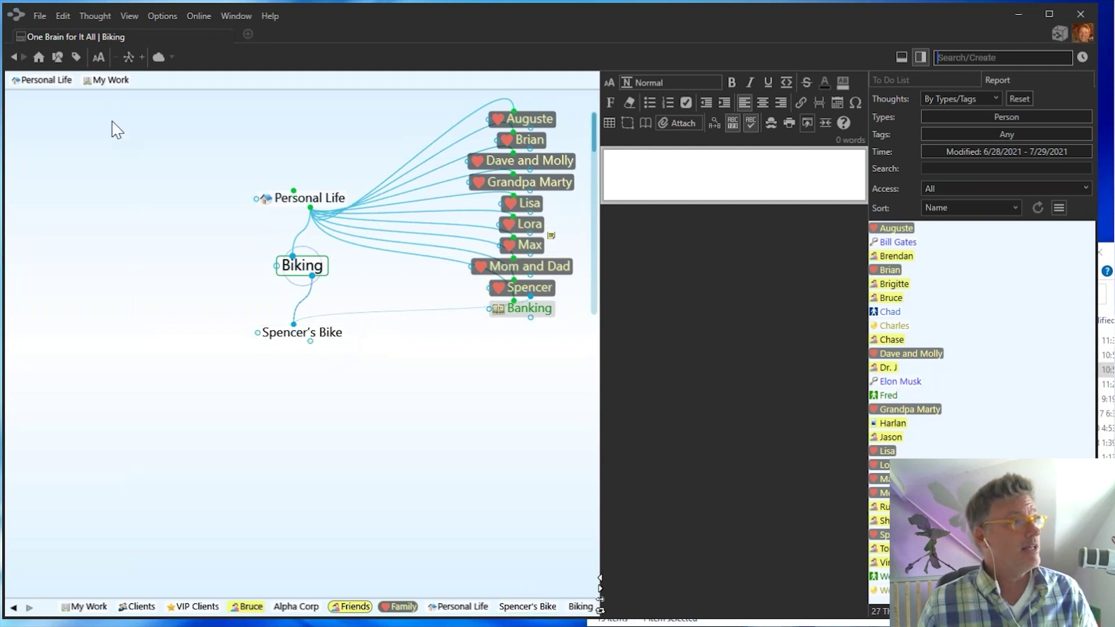
Activate the bike thought under Biking and assign it a new tag named Urgent
{"action": "left_click", "coordinate": [76, 56]}
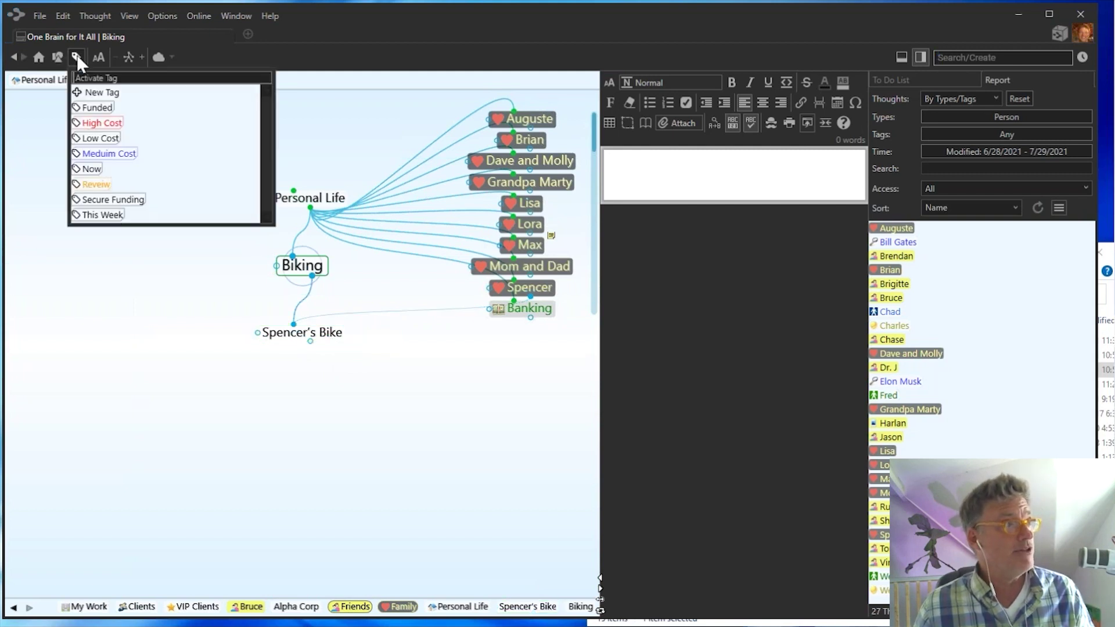
{"action": "left_click", "coordinate": [328, 334]}
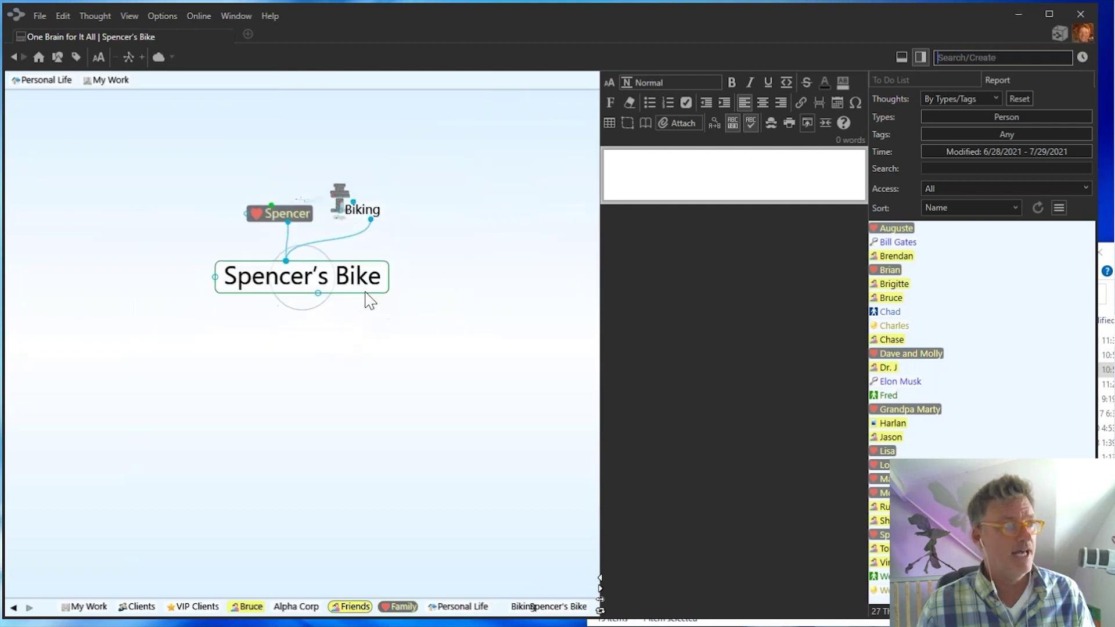
{"action": "left_click", "coordinate": [328, 266]}
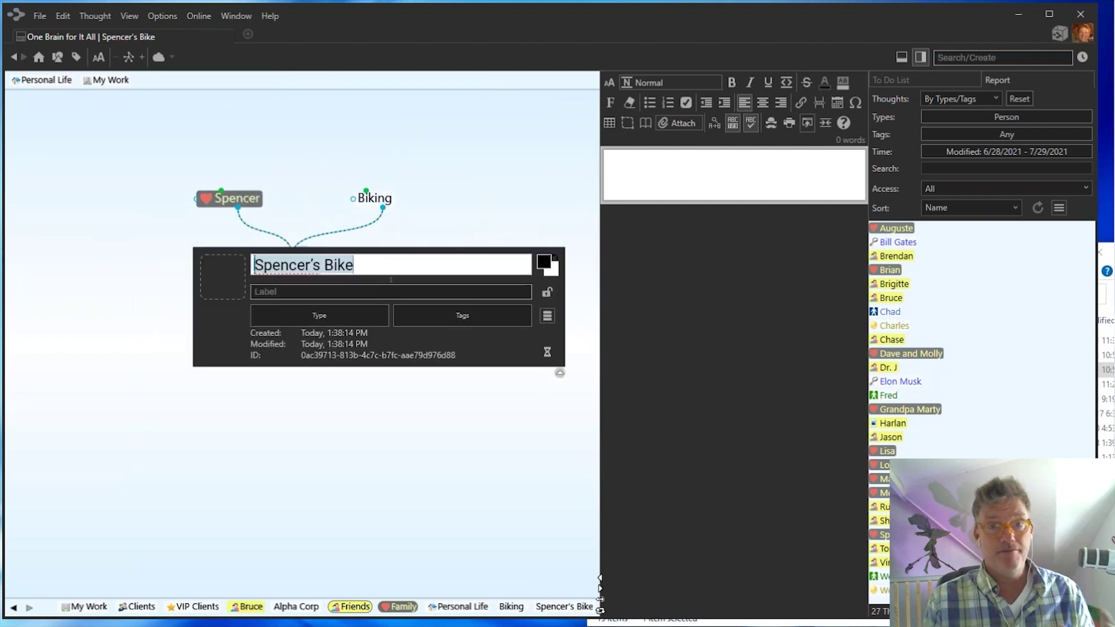
{"action": "left_click", "coordinate": [430, 319]}
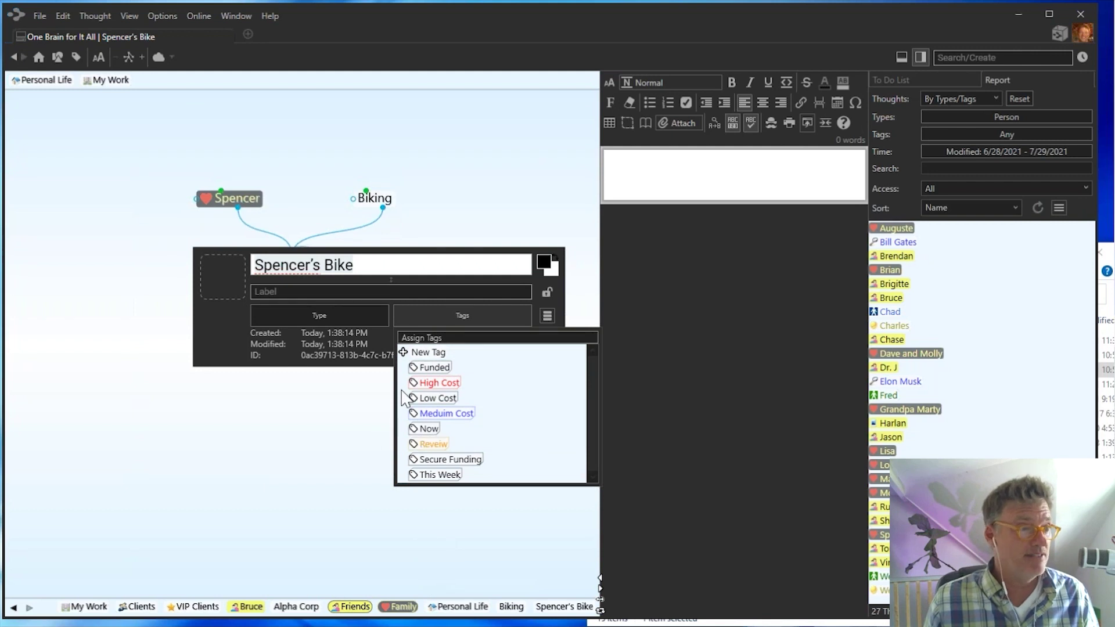
{"action": "type", "text": "Urge"}
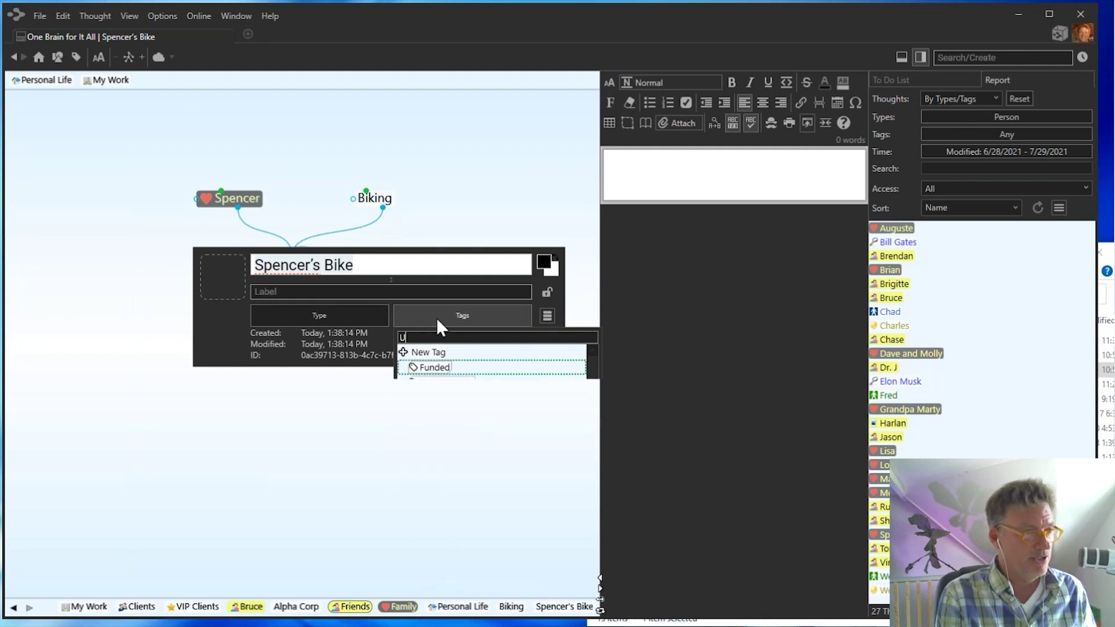
{"action": "key", "text": "Return"}
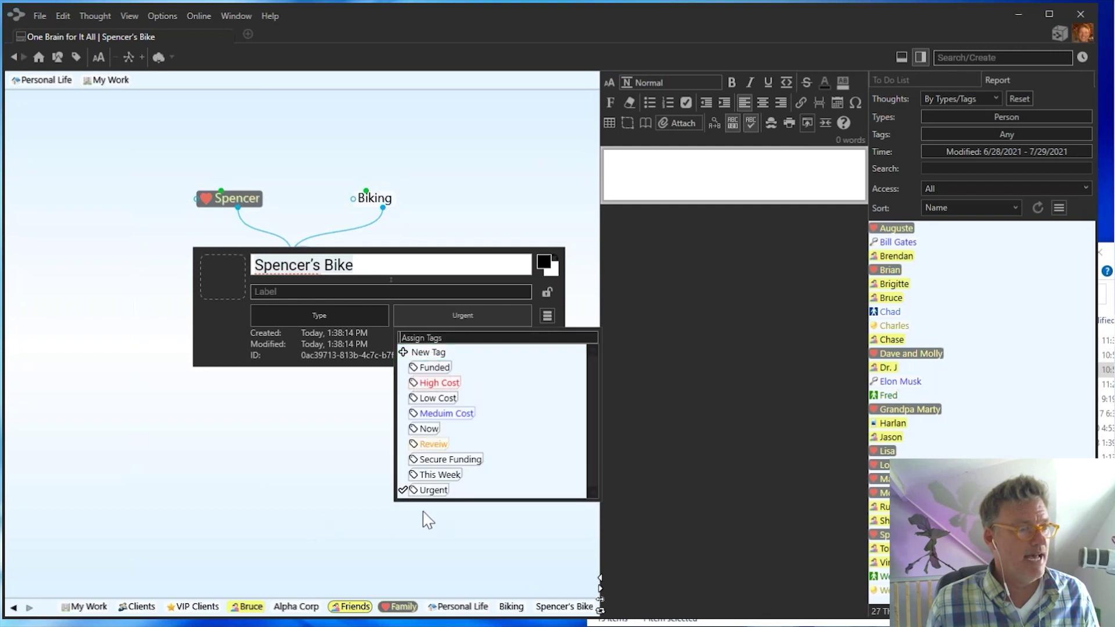
{"action": "left_click", "coordinate": [381, 557]}
{"action": "left_click", "coordinate": [371, 527]}
Give the Urgent tag the round red-and-white target stock icon, found by searching the icons for "tar"
{"action": "mouse_move", "coordinate": [339, 282]}
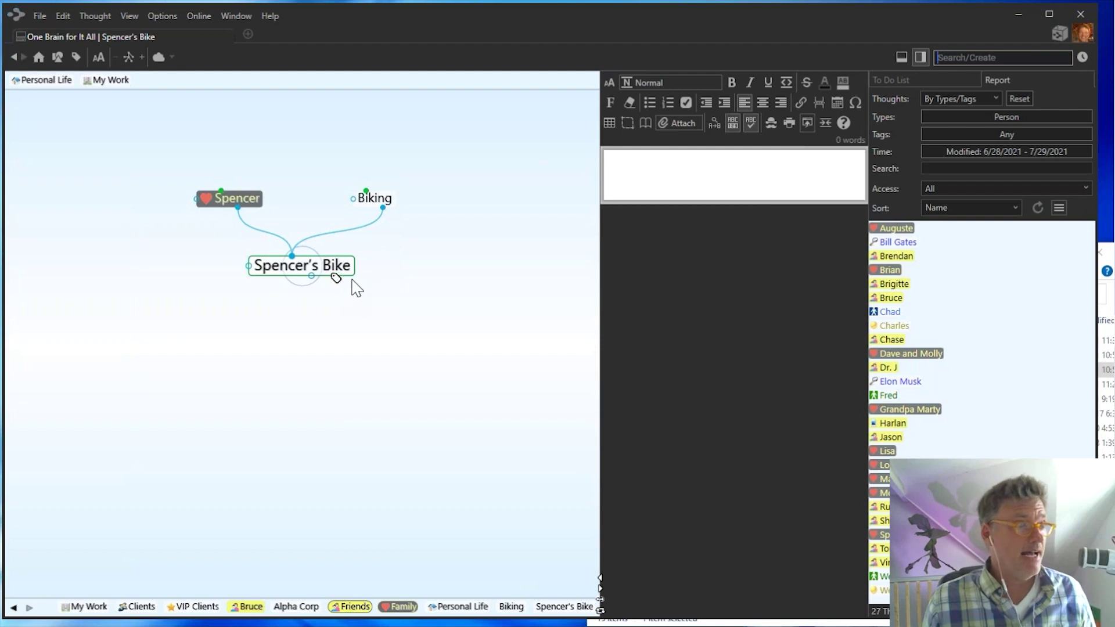
{"action": "left_click", "coordinate": [338, 281]}
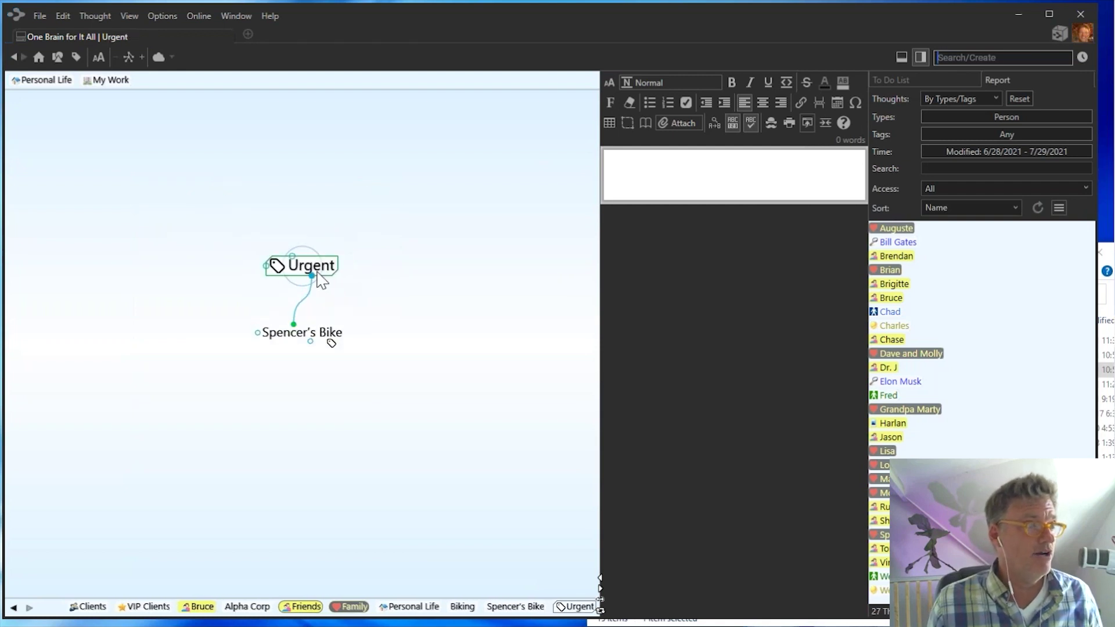
{"action": "left_click", "coordinate": [311, 272]}
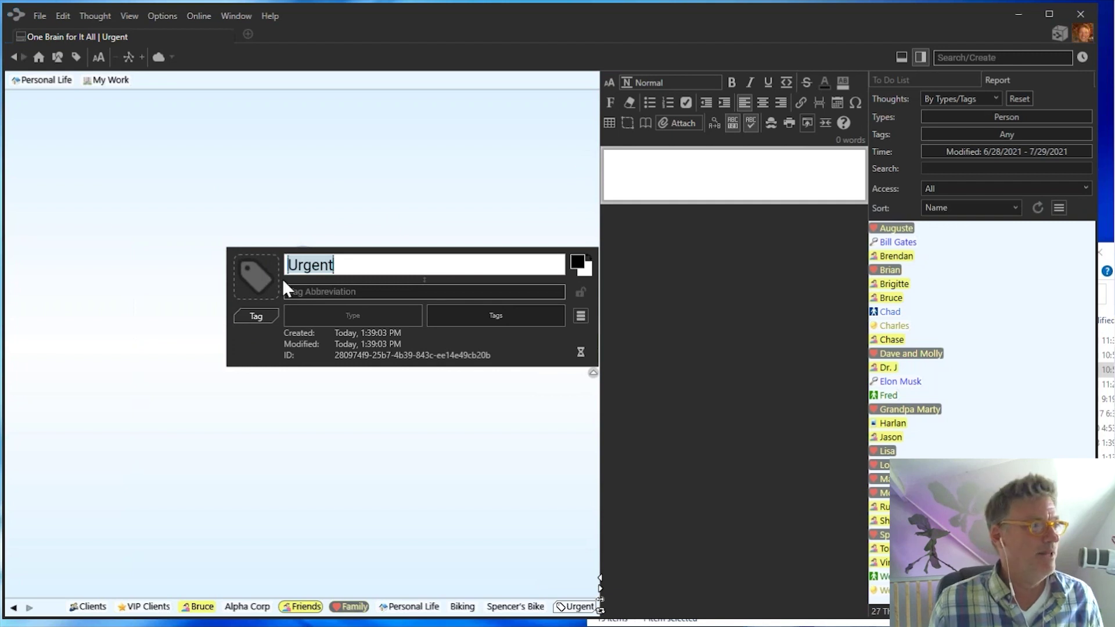
{"action": "left_click", "coordinate": [256, 270]}
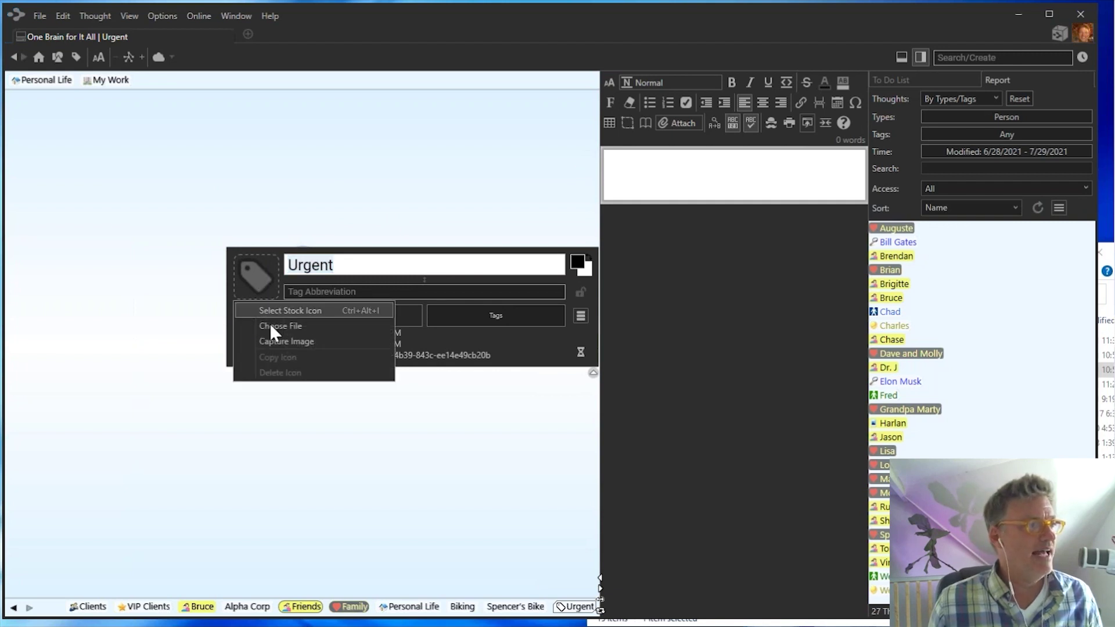
{"action": "left_click", "coordinate": [280, 310]}
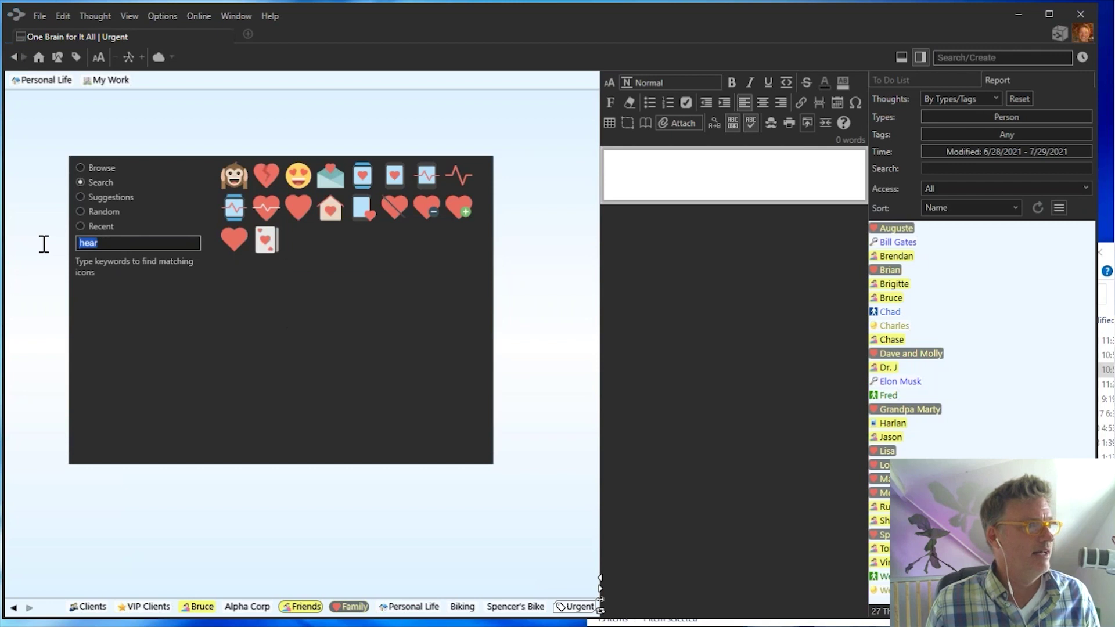
{"action": "type", "text": "tar"}
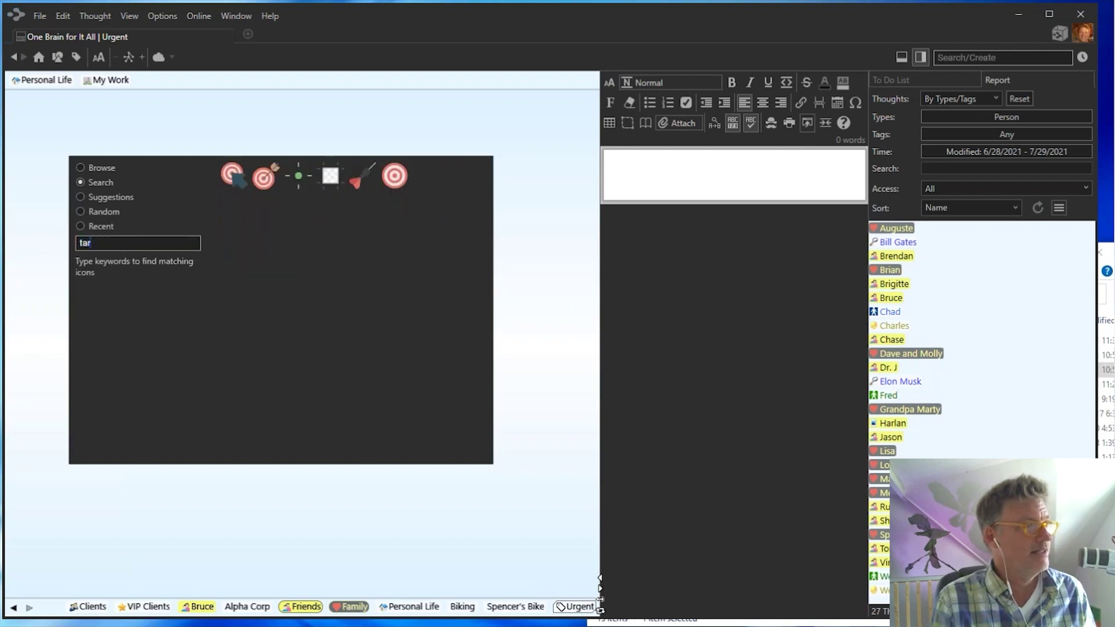
{"action": "left_click", "coordinate": [400, 178]}
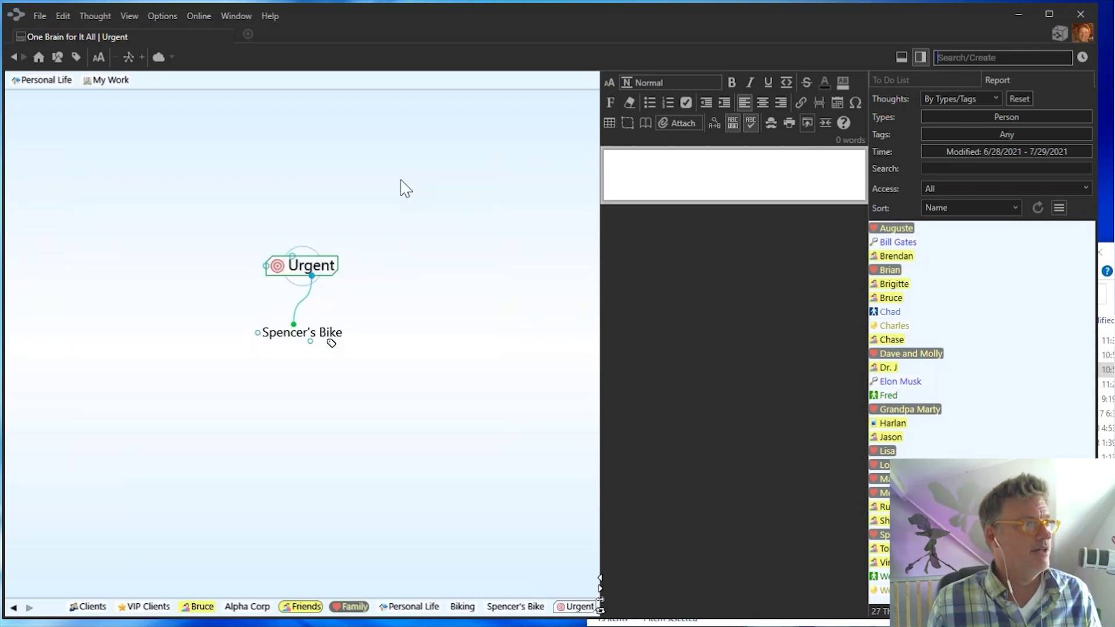
Return to the bike thought and assign it the High Cost tag in addition to Urgent
{"action": "left_click", "coordinate": [338, 342]}
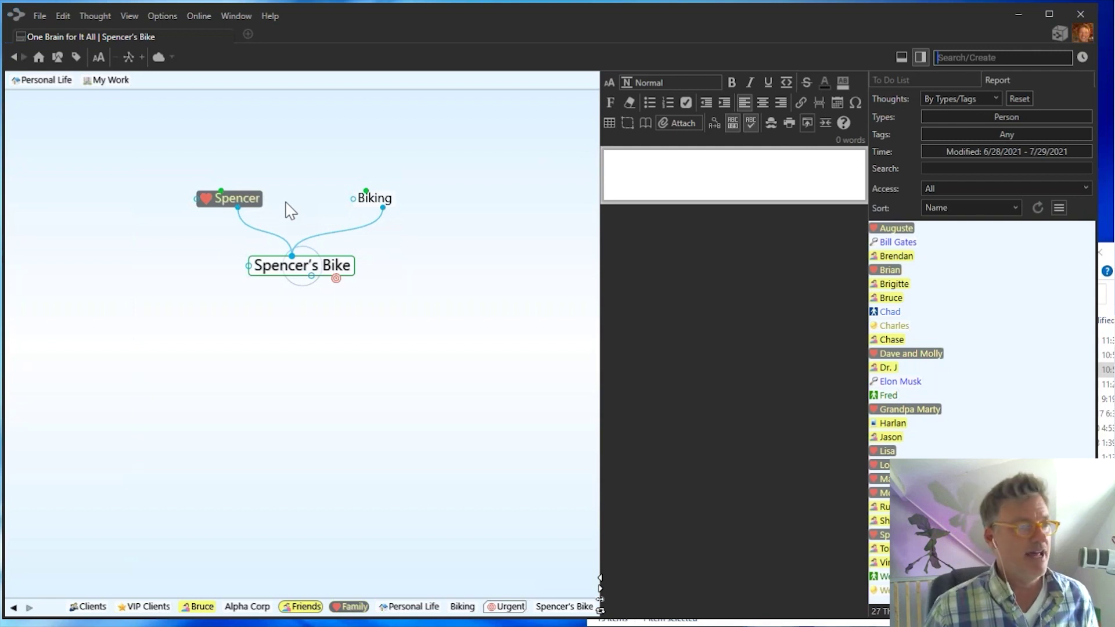
{"action": "left_click", "coordinate": [314, 268]}
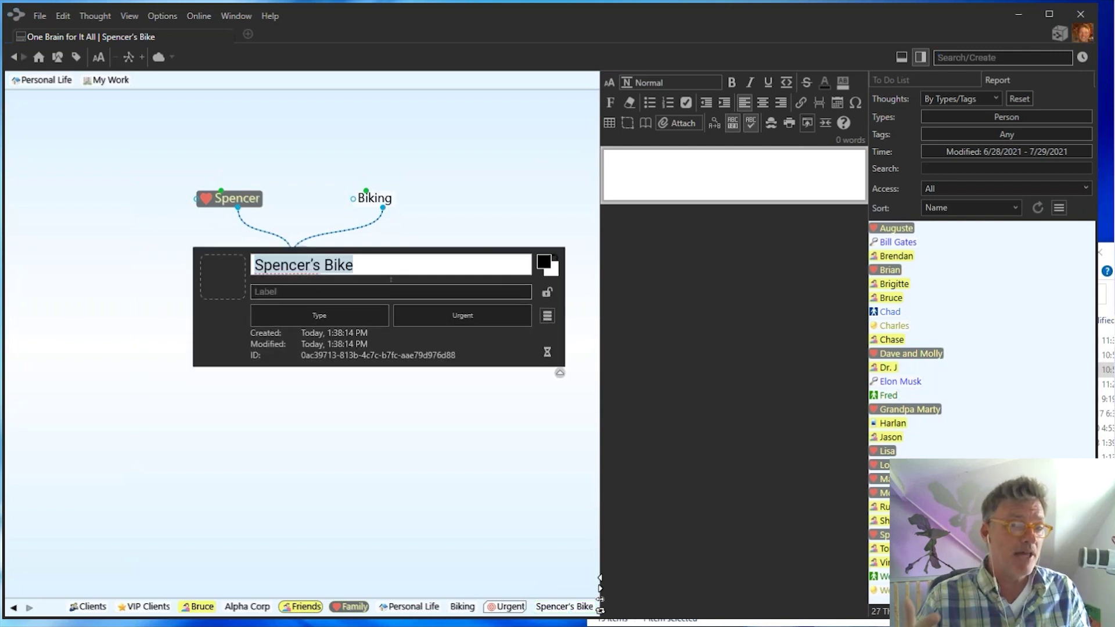
{"action": "left_click", "coordinate": [455, 315]}
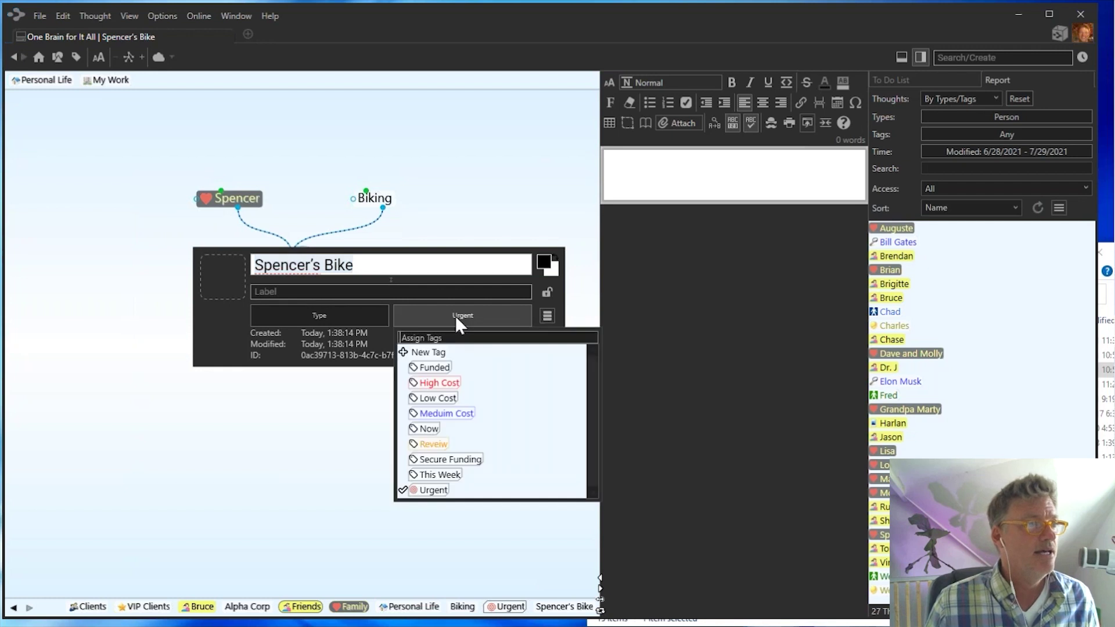
{"action": "left_click", "coordinate": [439, 387]}
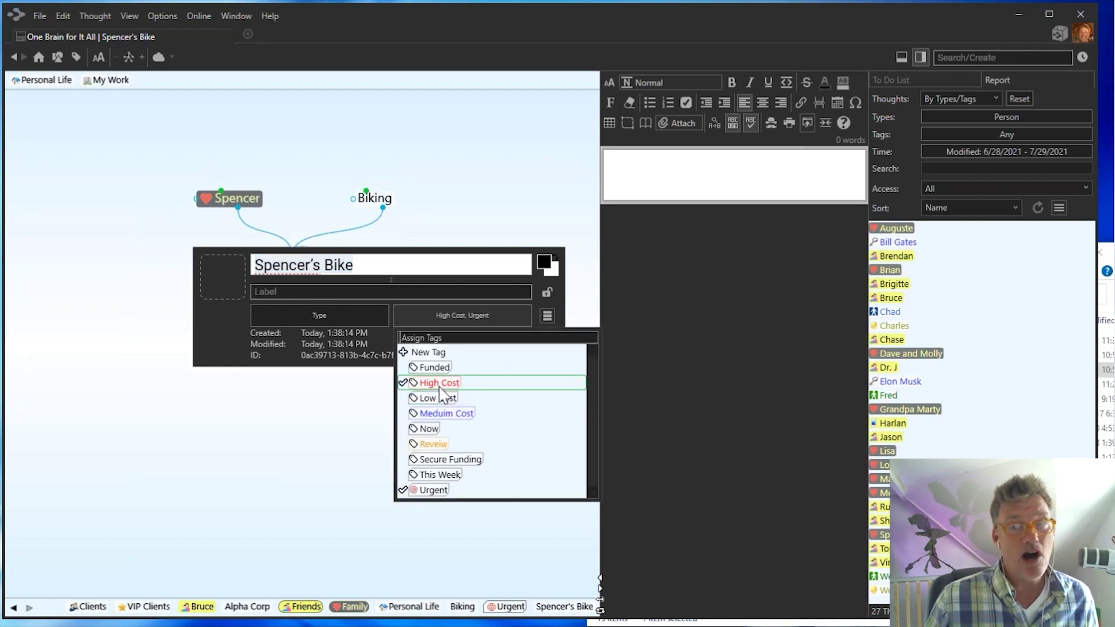
{"action": "left_click", "coordinate": [318, 455]}
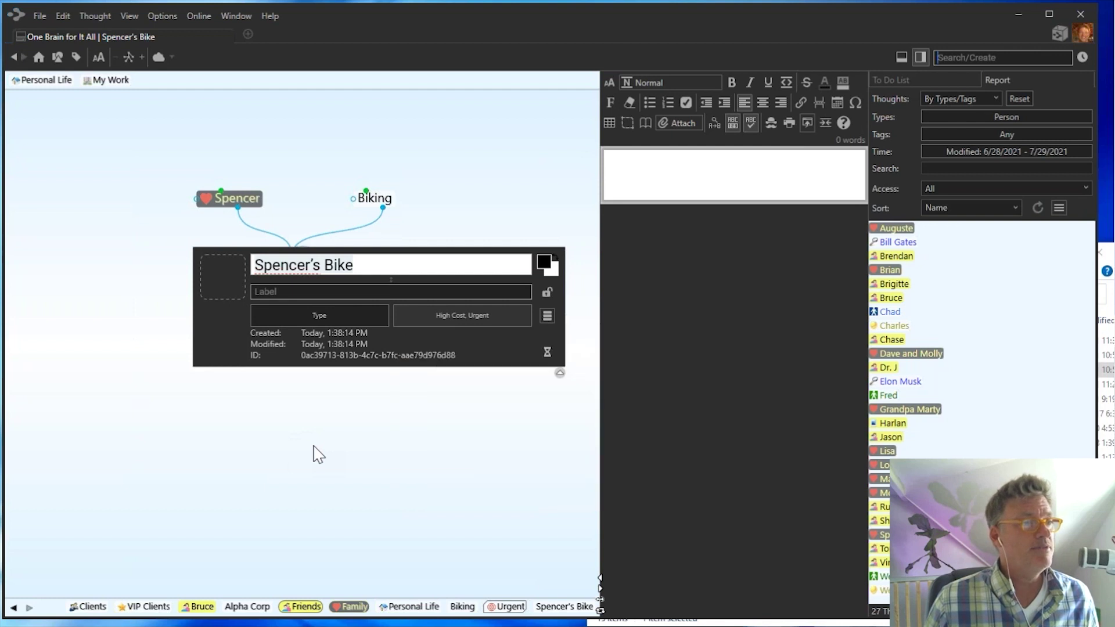
{"action": "left_click", "coordinate": [318, 454]}
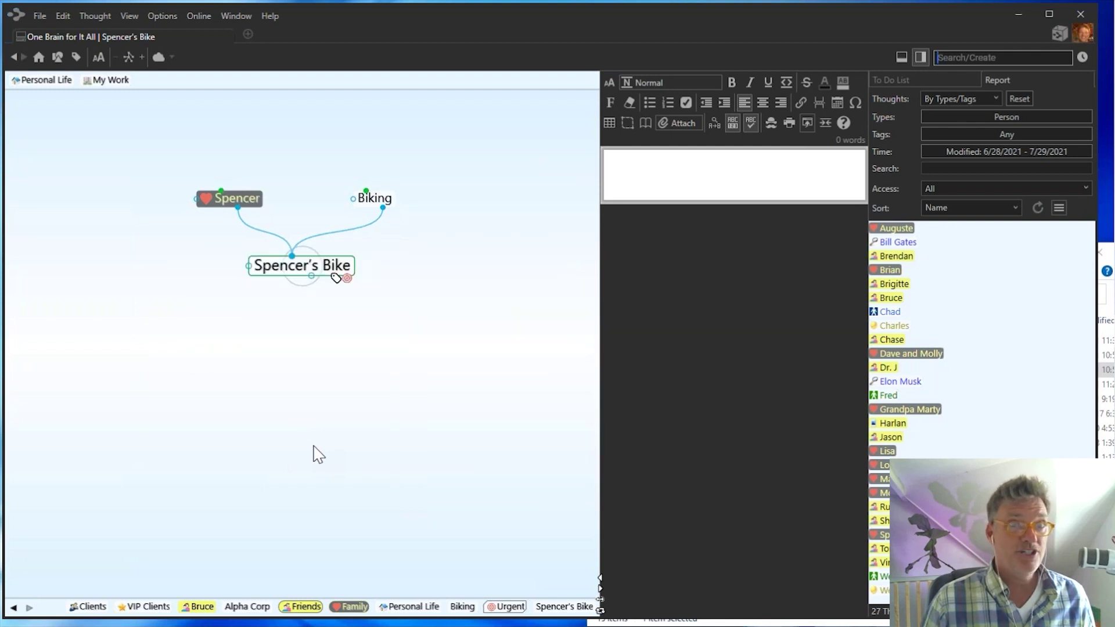
Go through Personal Life to the Weekend Fix It List thought and write "Broken Gutter..." in its notes
{"action": "mouse_move", "coordinate": [337, 283]}
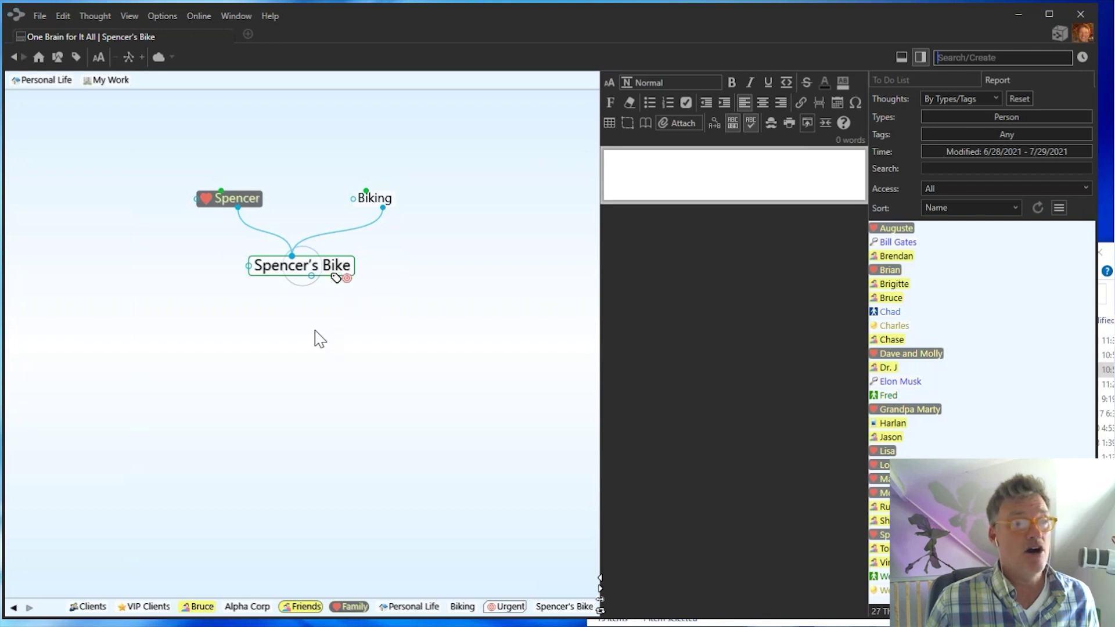
{"action": "left_click", "coordinate": [386, 199]}
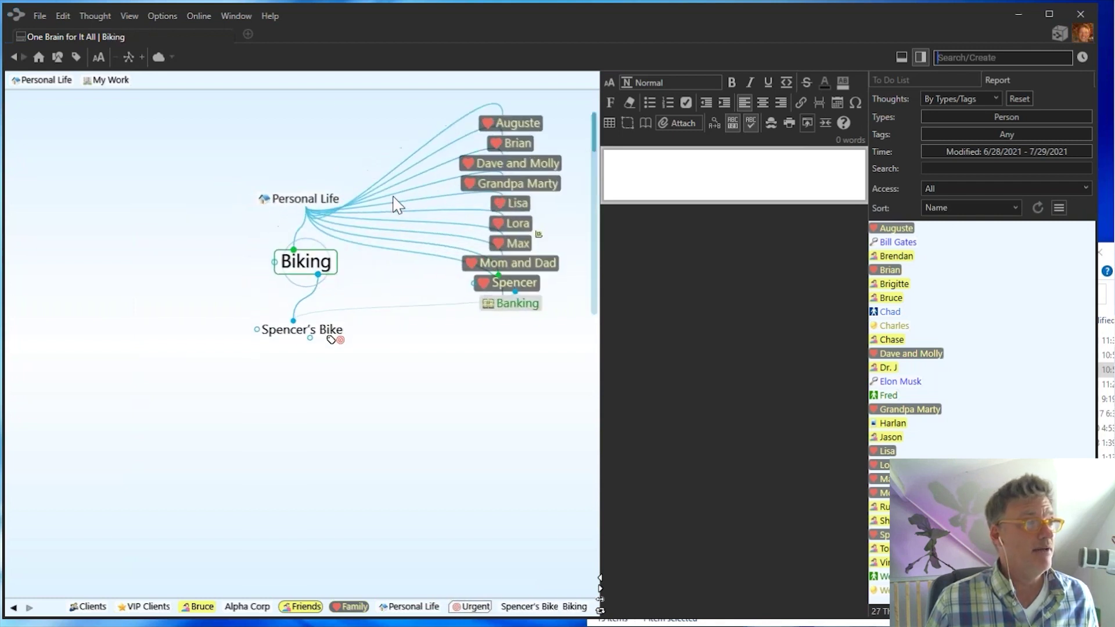
{"action": "left_click", "coordinate": [305, 199]}
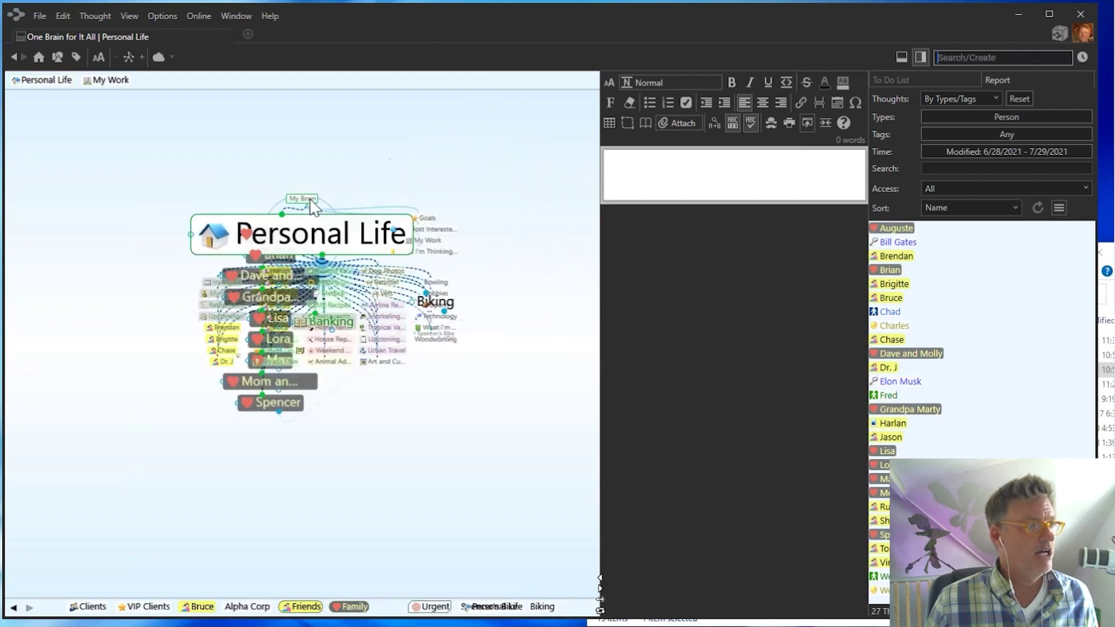
{"action": "left_click", "coordinate": [372, 482]}
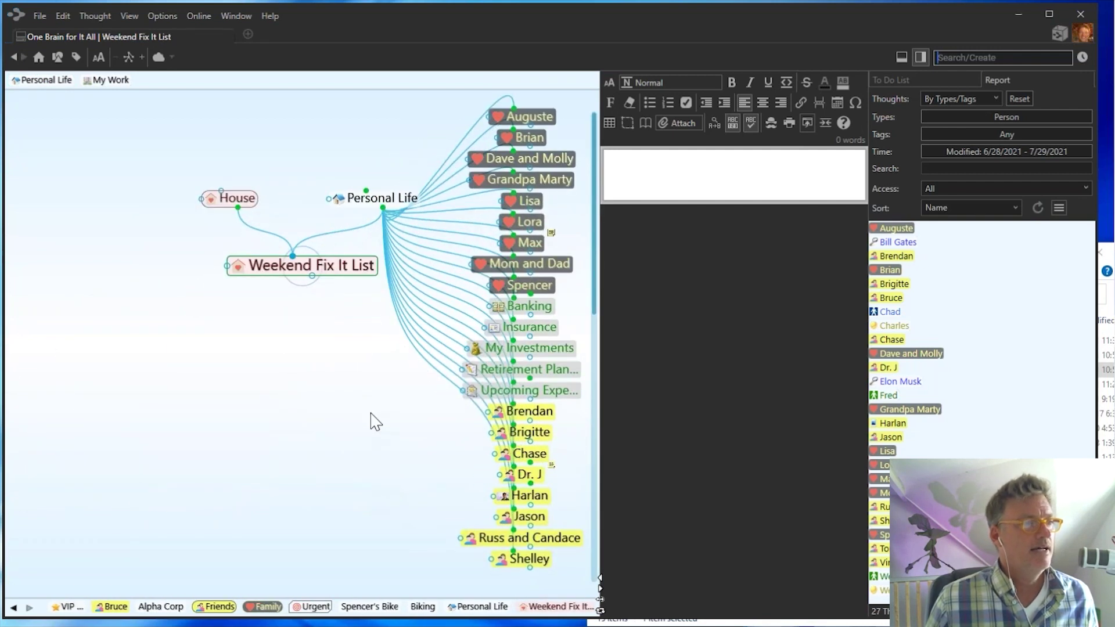
{"action": "left_click", "coordinate": [637, 179]}
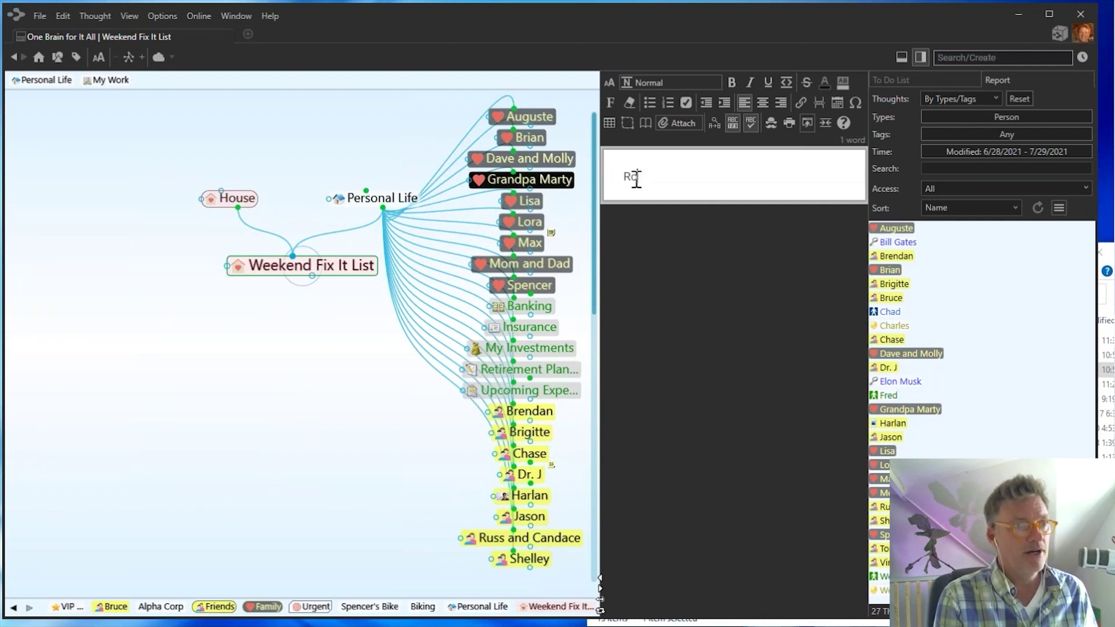
{"action": "type", "text": "Broken "}
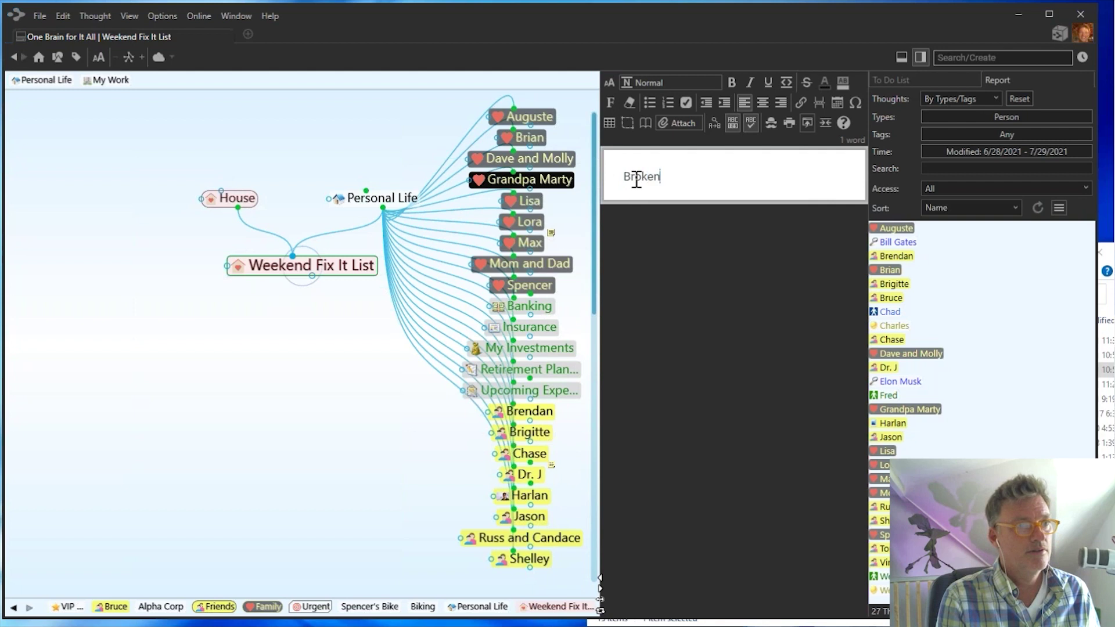
{"action": "type", "text": "Gutter..."}
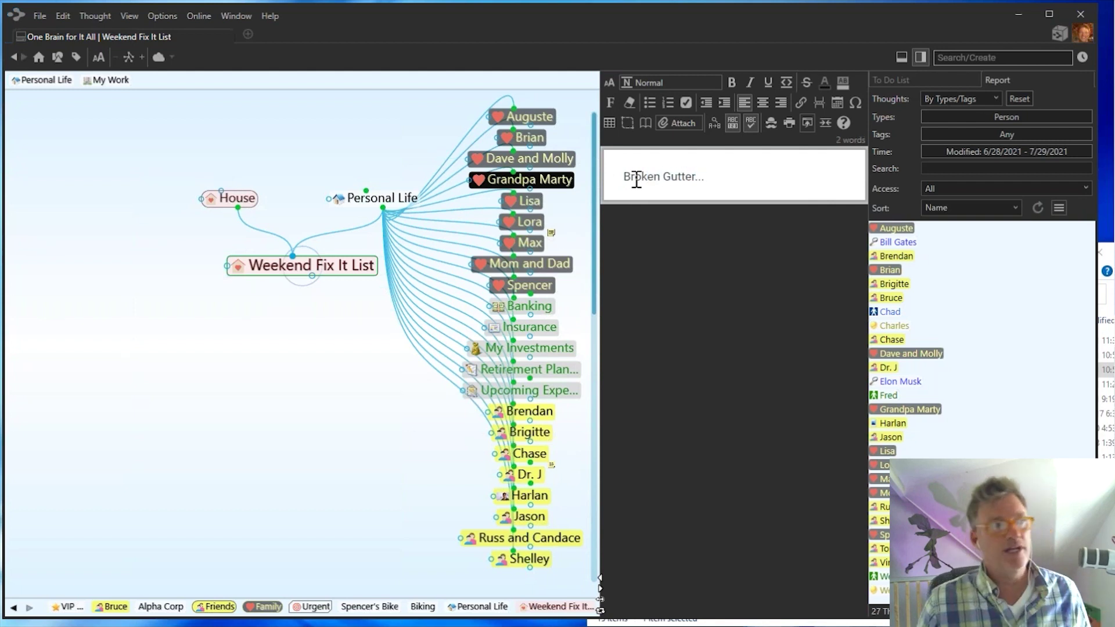
Assign the Urgent and Low Cost tags to the Weekend Fix It List thought
{"action": "right_click", "coordinate": [268, 272]}
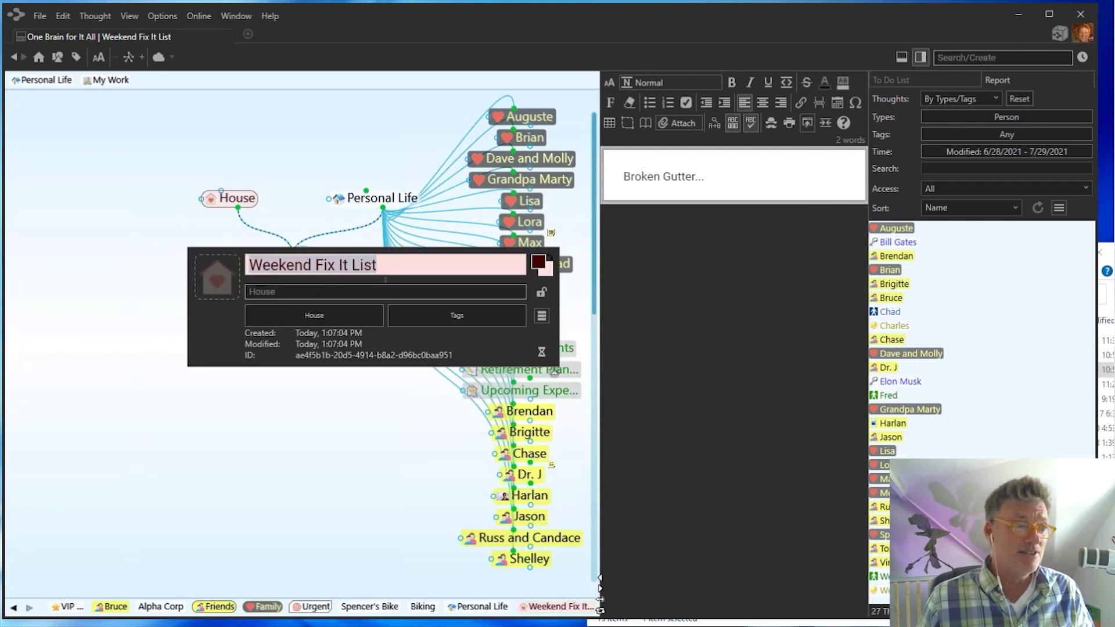
{"action": "left_click", "coordinate": [485, 316]}
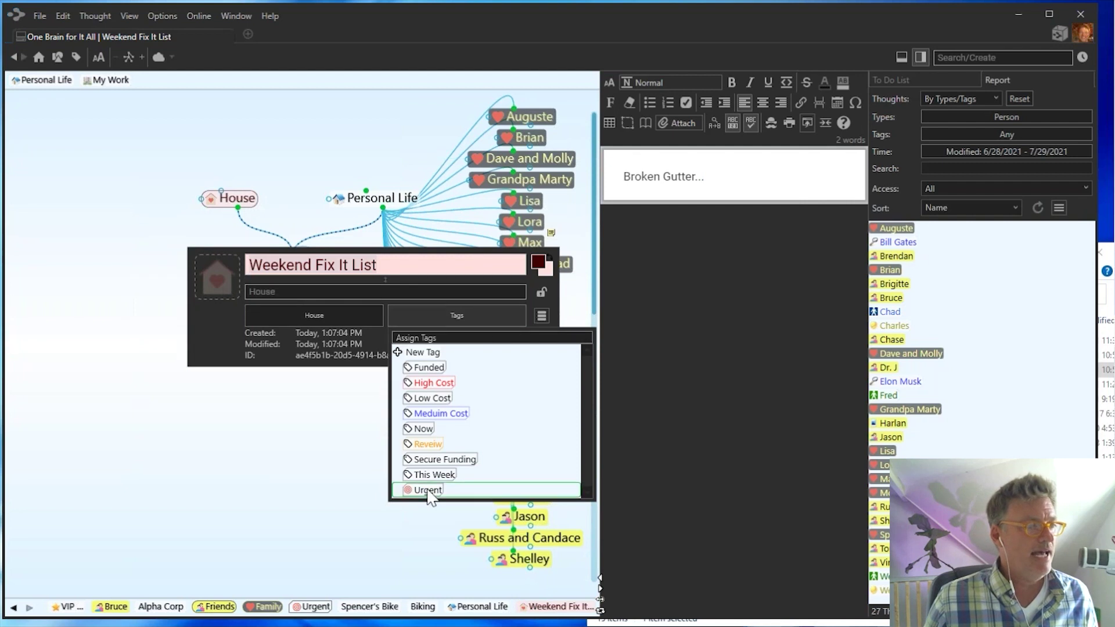
{"action": "left_click", "coordinate": [429, 490]}
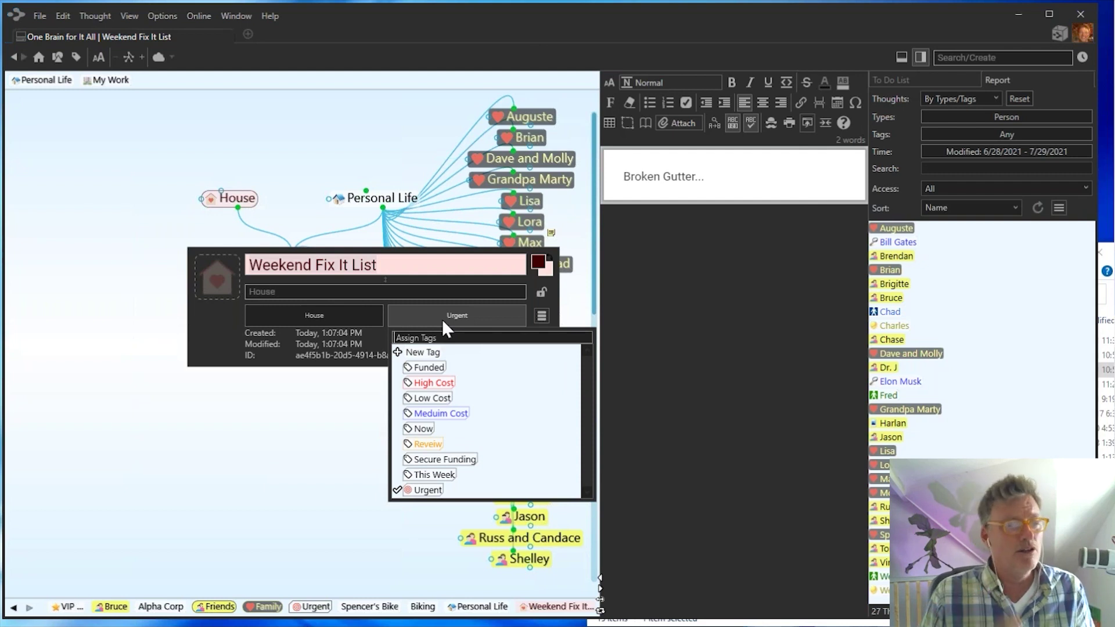
{"action": "left_click", "coordinate": [432, 401]}
{"action": "left_click", "coordinate": [320, 432]}
{"action": "left_click", "coordinate": [319, 432]}
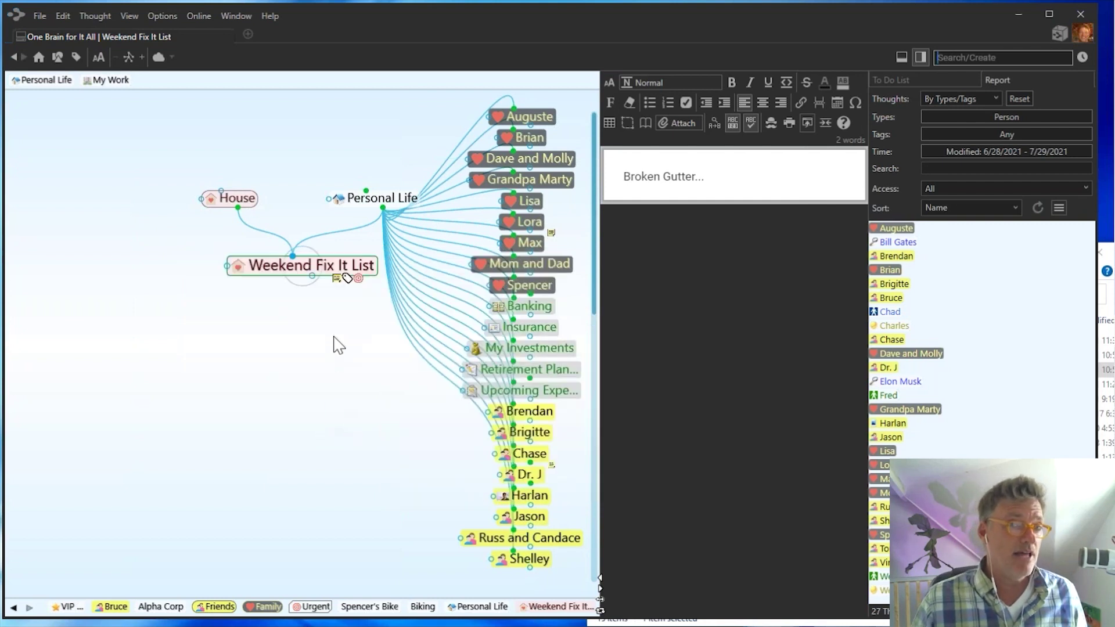
{"action": "mouse_move", "coordinate": [351, 281]}
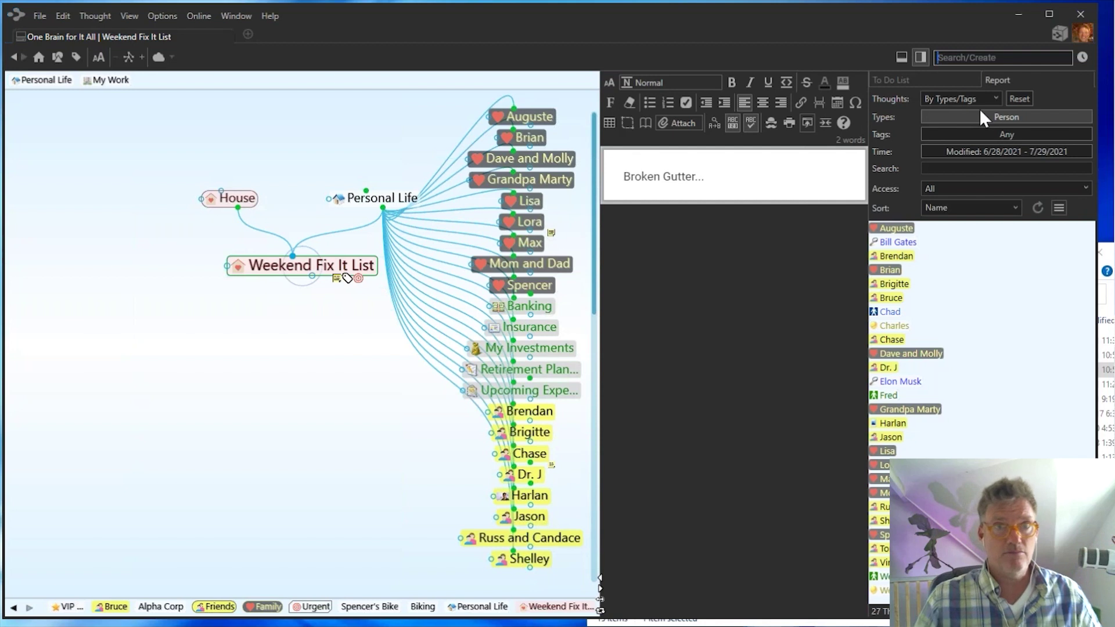
{"action": "left_click", "coordinate": [1042, 58]}
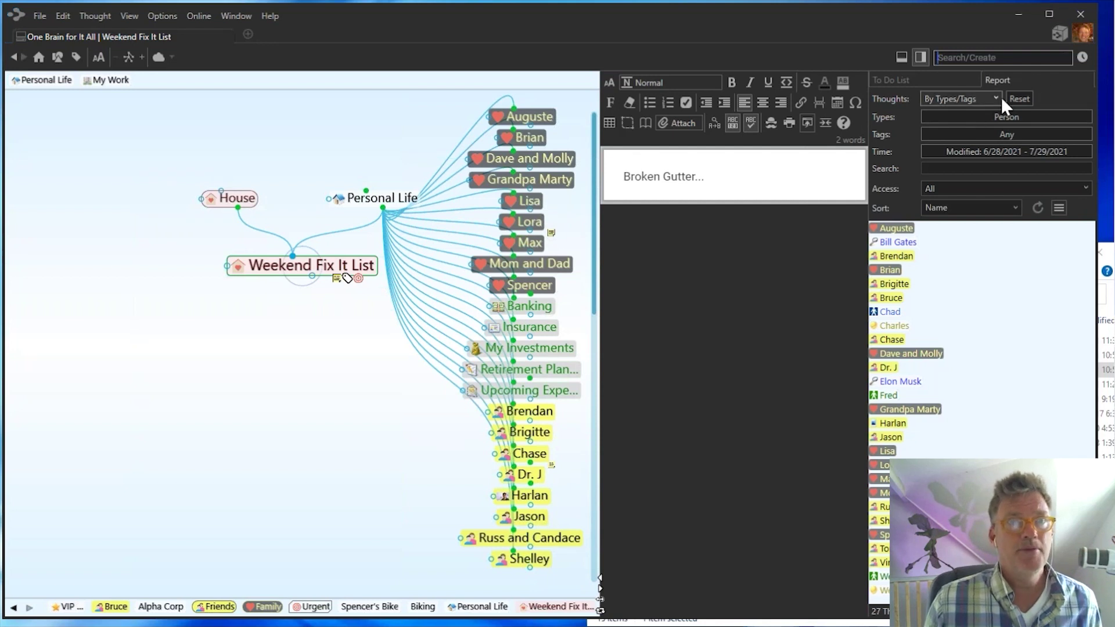
Reset the report filters and list only the thoughts carrying the Urgent tag
{"action": "left_click", "coordinate": [993, 98]}
{"action": "left_click", "coordinate": [1022, 98]}
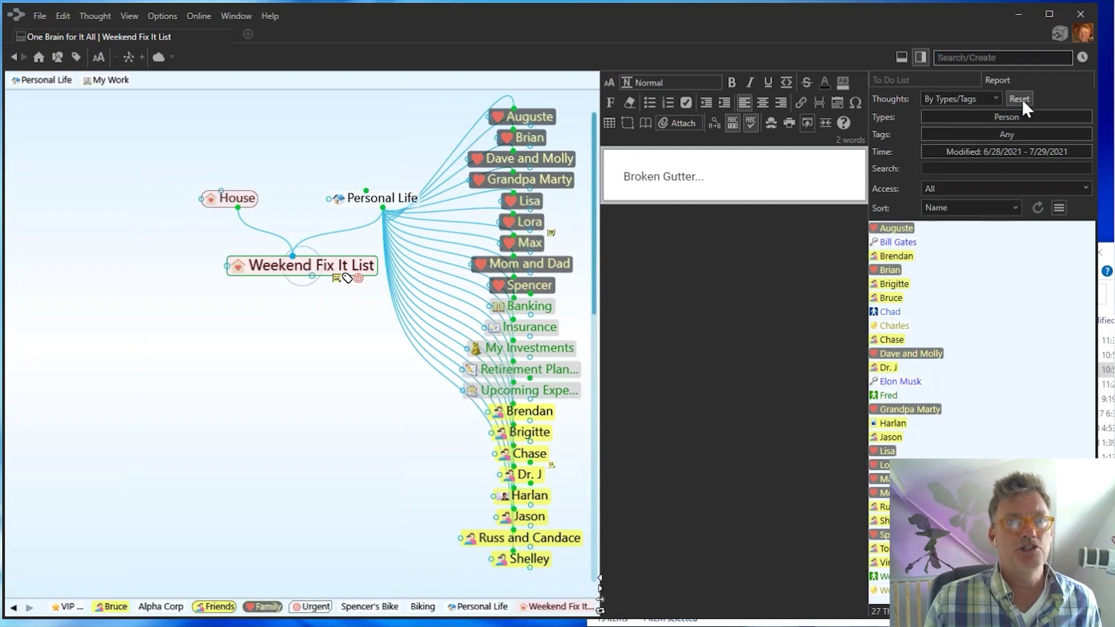
{"action": "left_click", "coordinate": [1022, 99]}
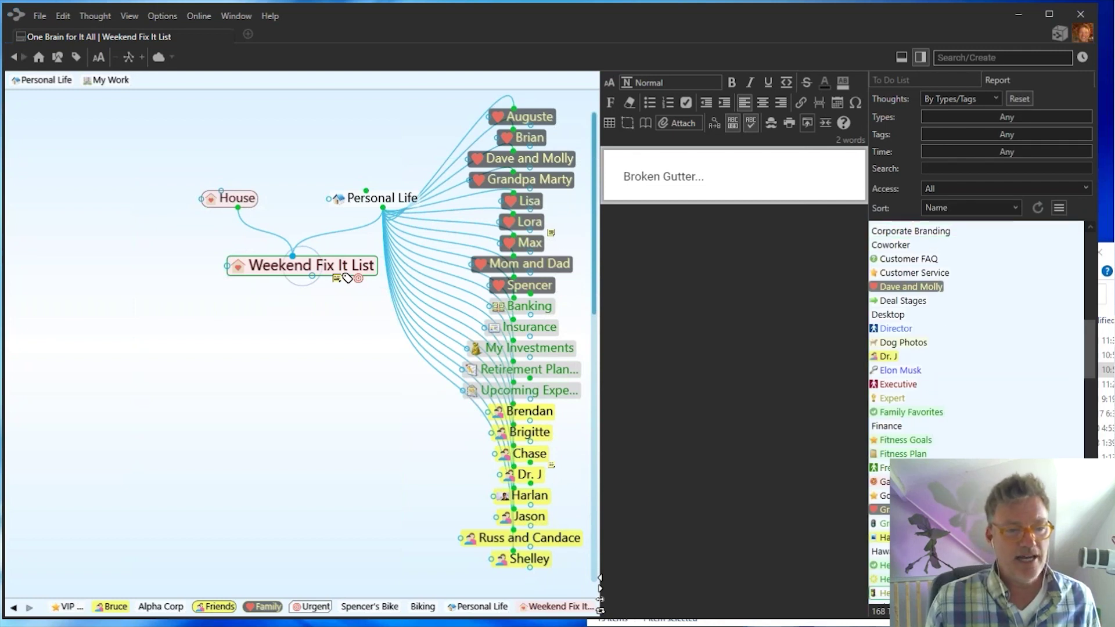
{"action": "left_click", "coordinate": [998, 116]}
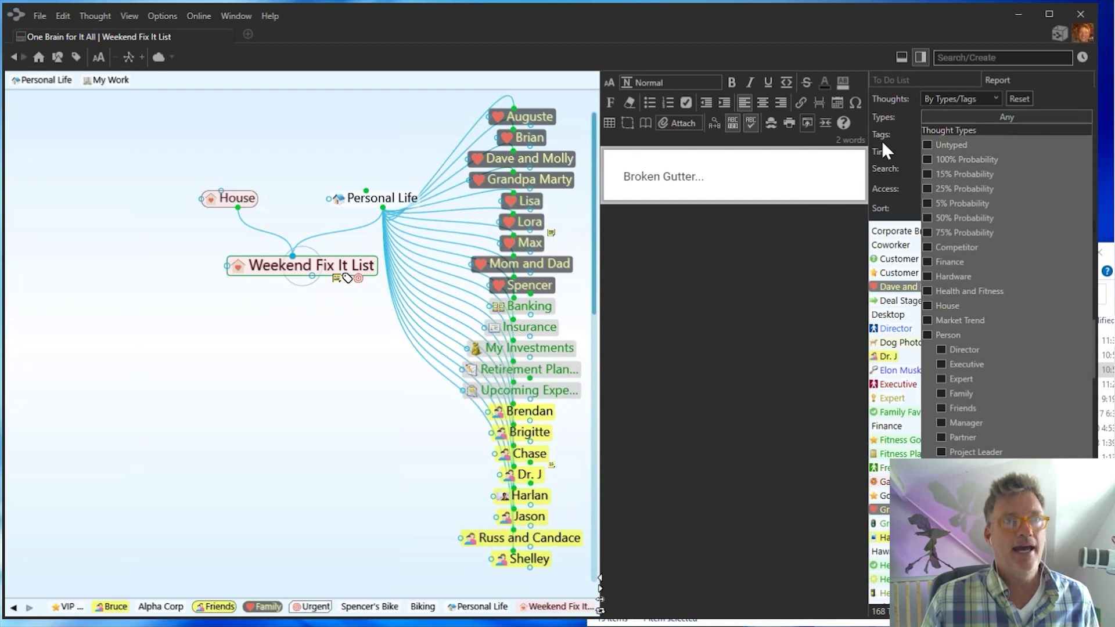
{"action": "left_click", "coordinate": [883, 152]}
{"action": "left_click", "coordinate": [981, 136]}
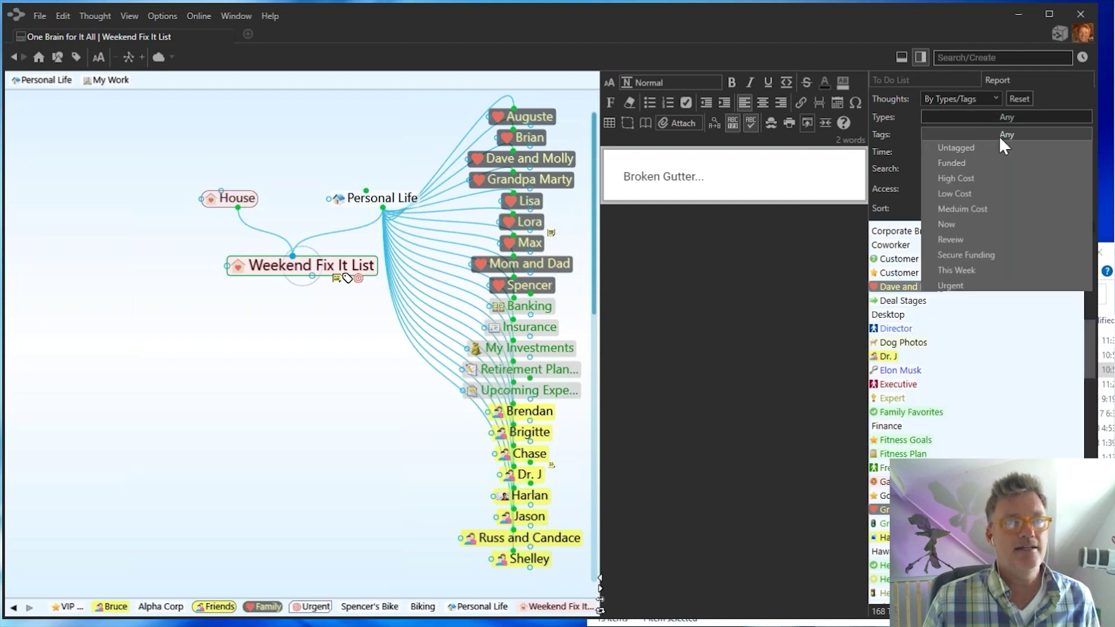
{"action": "left_click", "coordinate": [951, 286]}
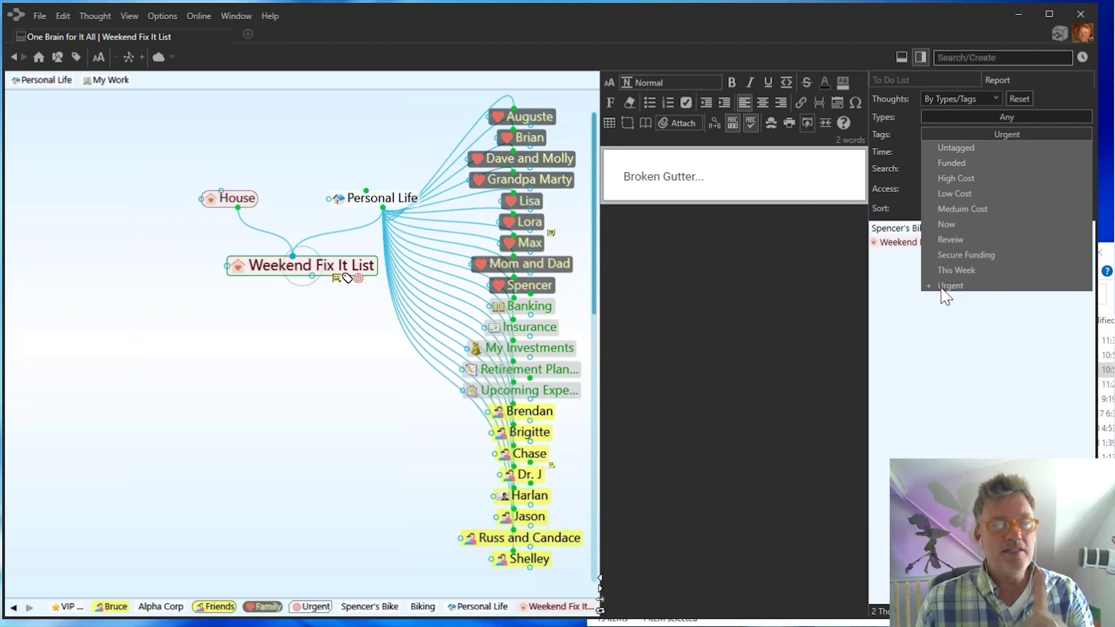
Add the Low Cost tag to the report filter and open the Weekend Fix It List thought from the report
{"action": "left_click", "coordinate": [927, 193]}
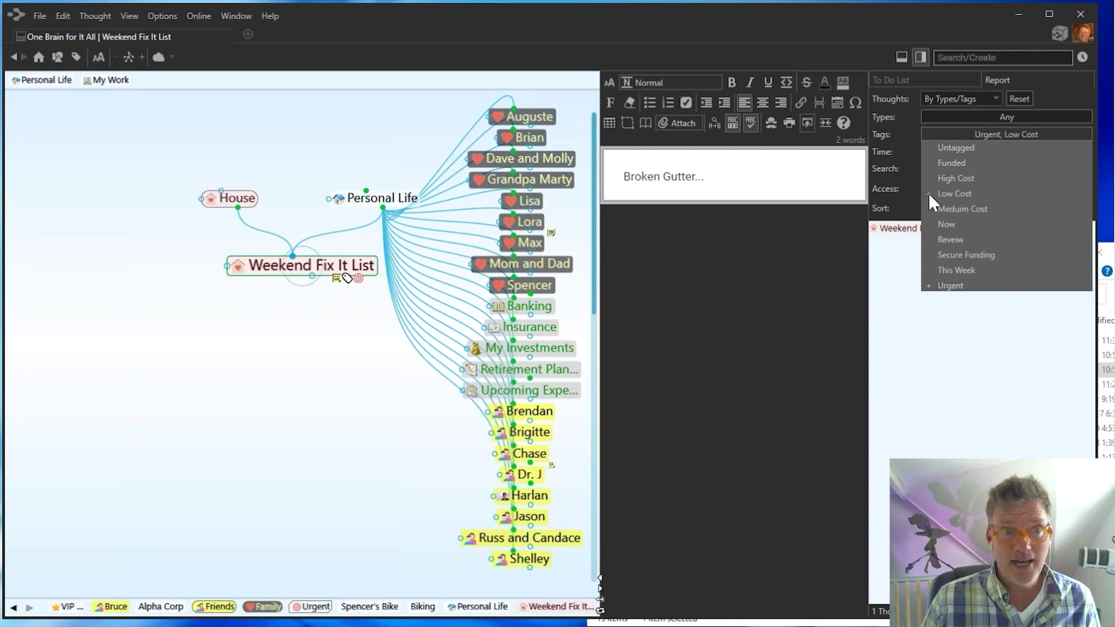
{"action": "left_click", "coordinate": [973, 379]}
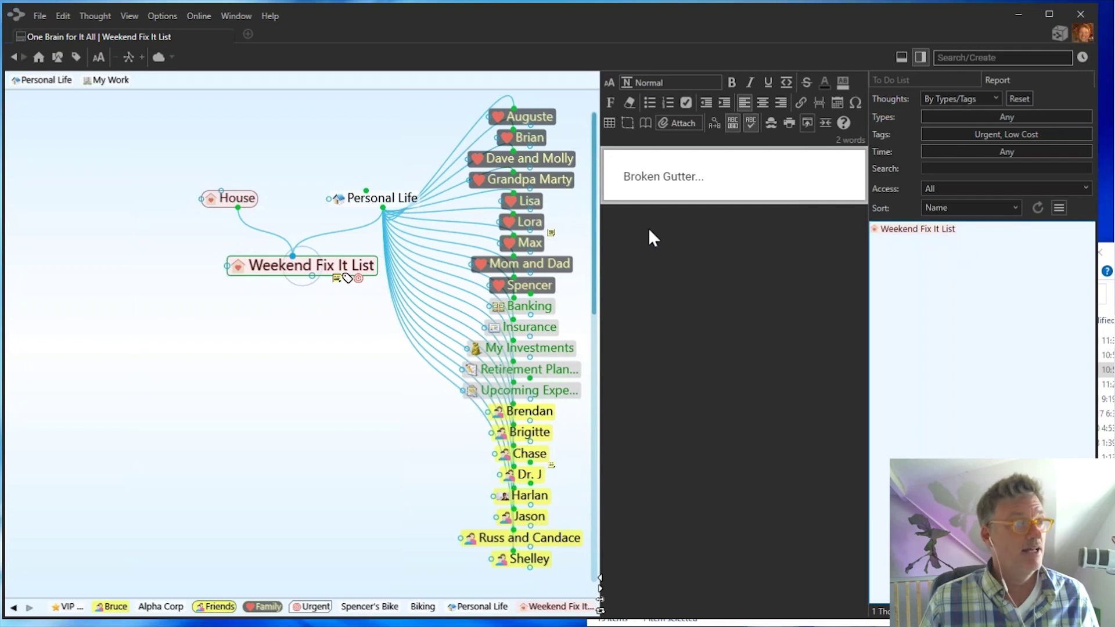
{"action": "left_click", "coordinate": [904, 230]}
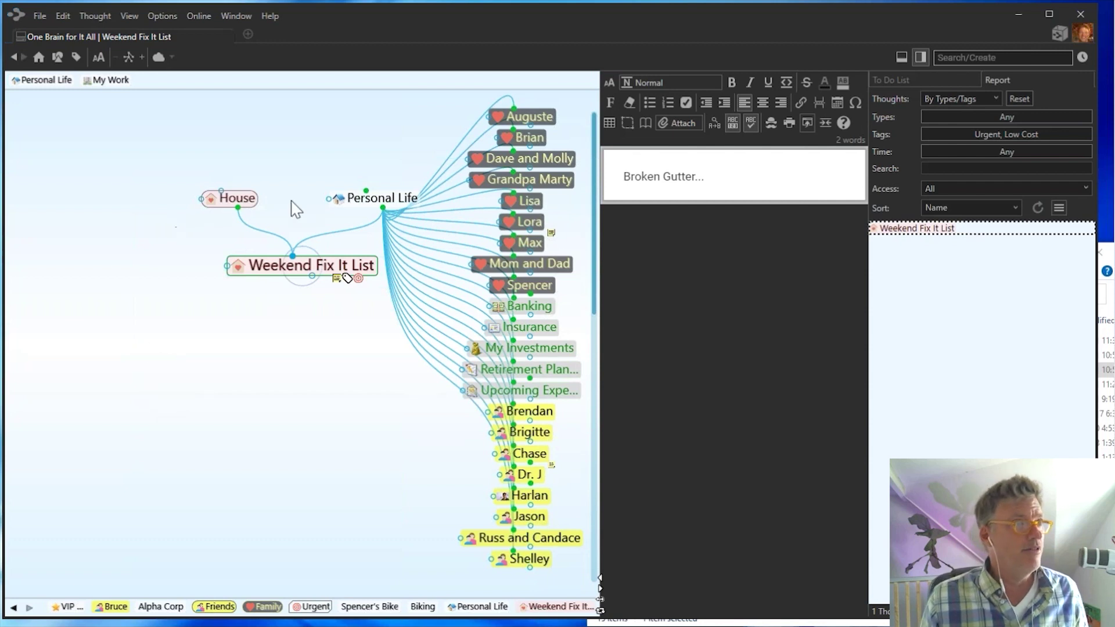
Go to Personal Life and create a child thought named "Travel to Japan" under it
{"action": "left_click", "coordinate": [367, 202]}
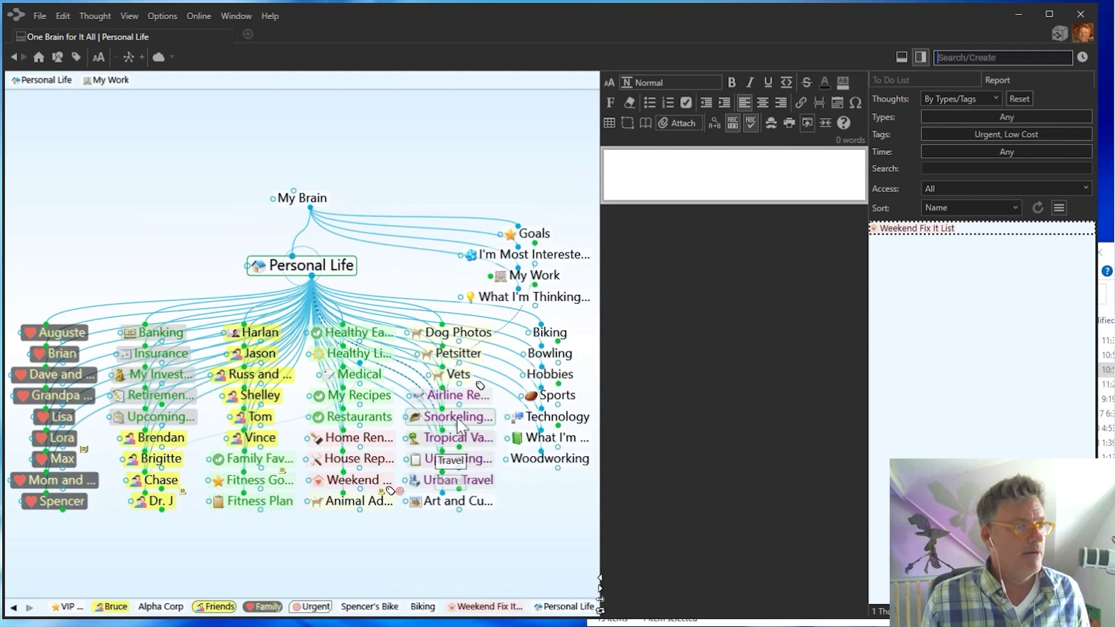
{"action": "left_click_drag", "start_coordinate": [307, 273], "coordinate": [374, 575]}
{"action": "type", "text": "Travel to Japan"}
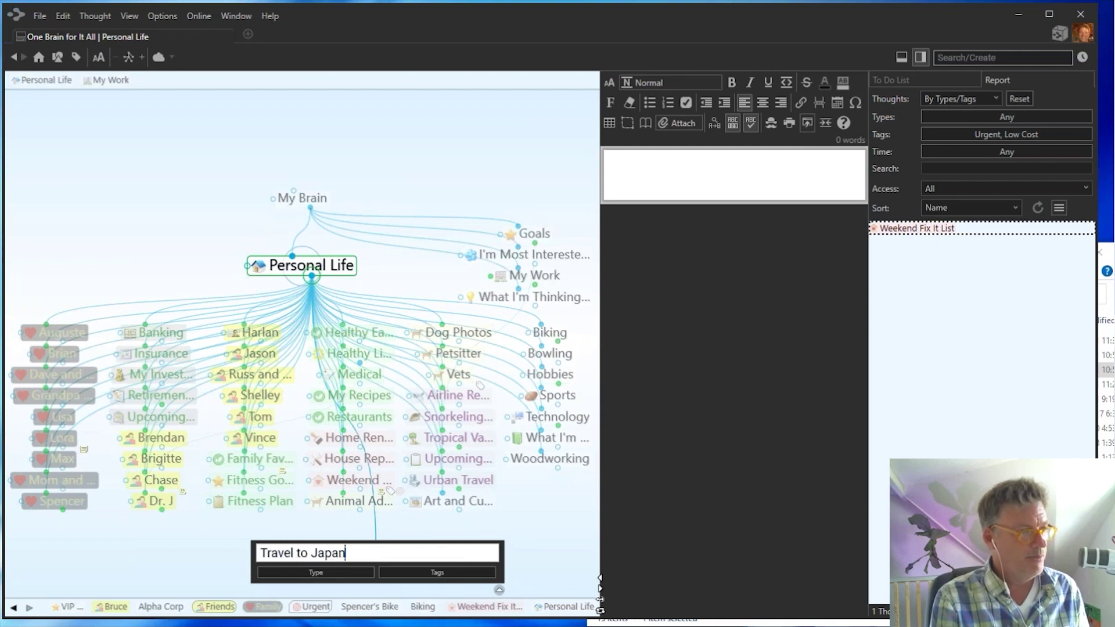
{"action": "key", "text": "Return"}
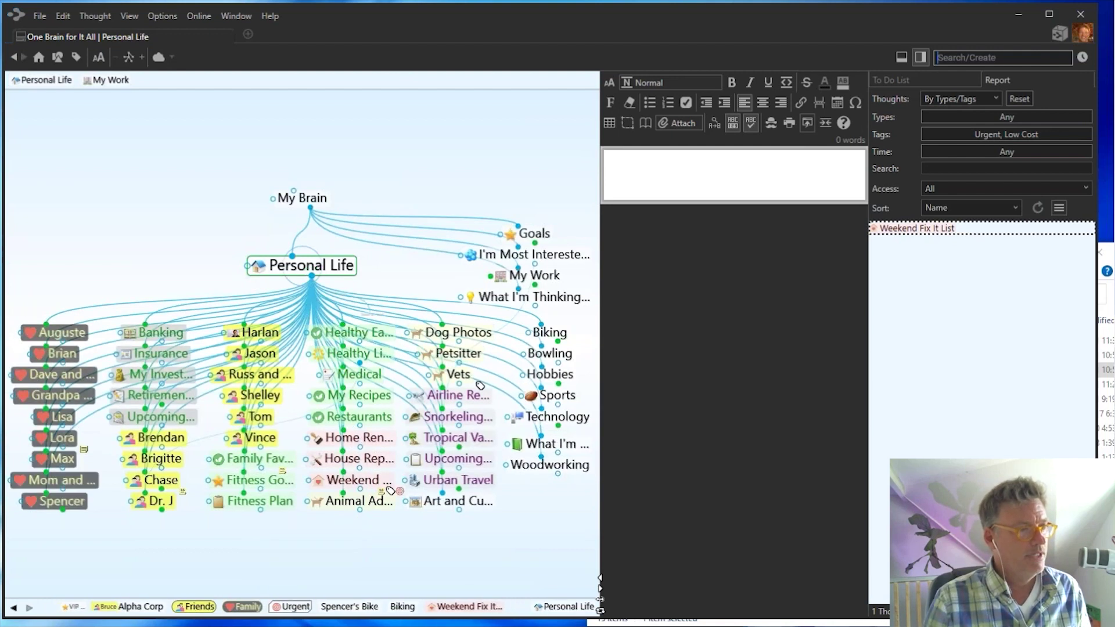
Open the Travel to Japan thought and assign it the Travel type
{"action": "left_click", "coordinate": [550, 439]}
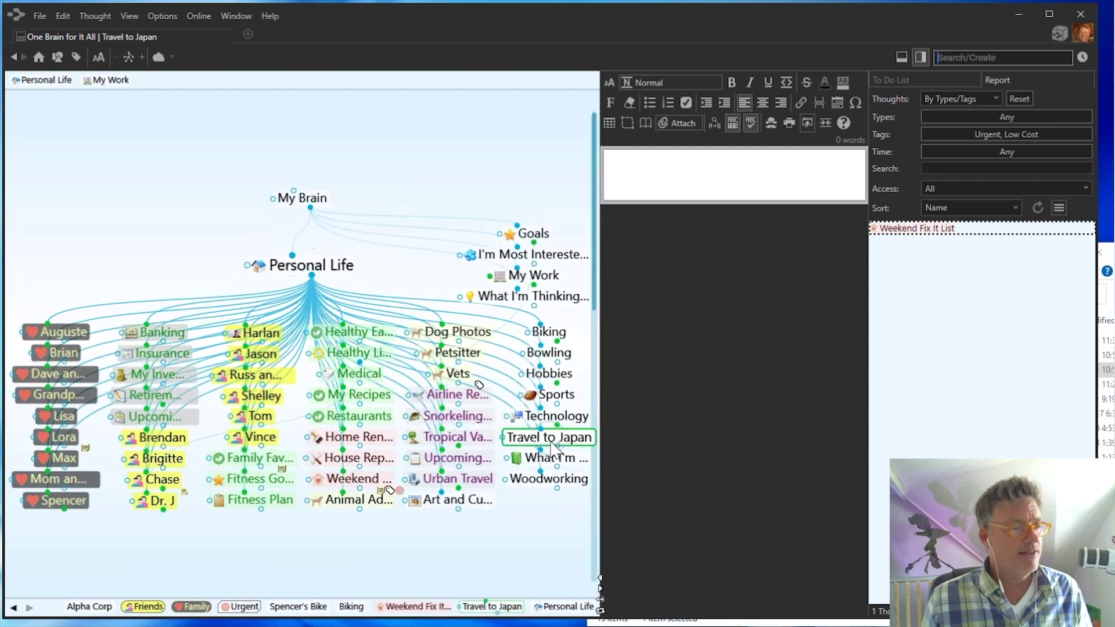
{"action": "left_click", "coordinate": [288, 268]}
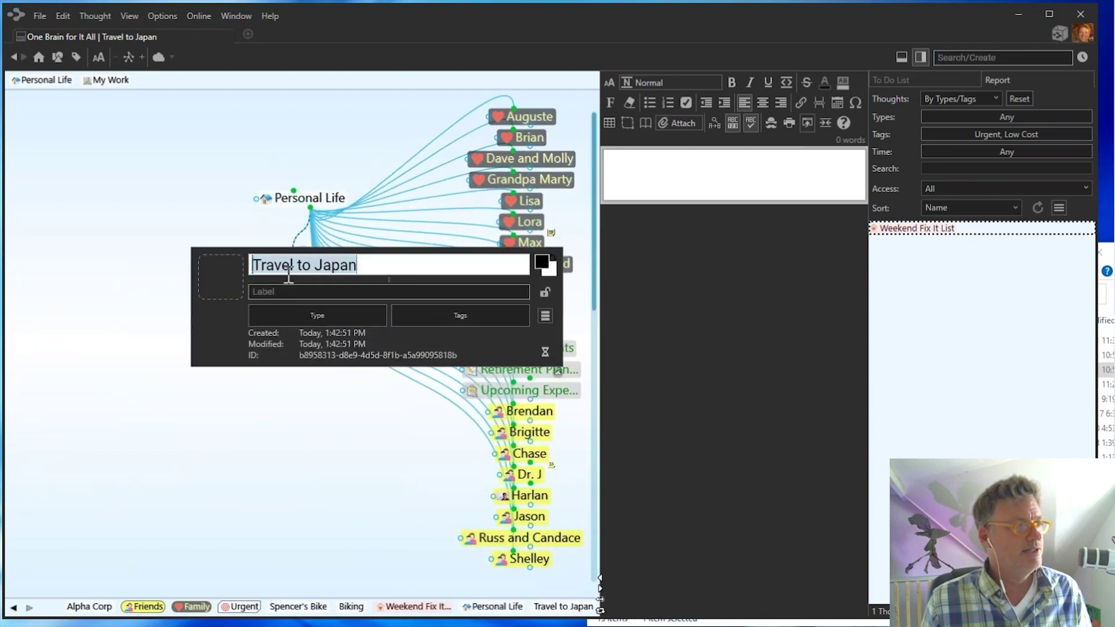
{"action": "left_click", "coordinate": [297, 316]}
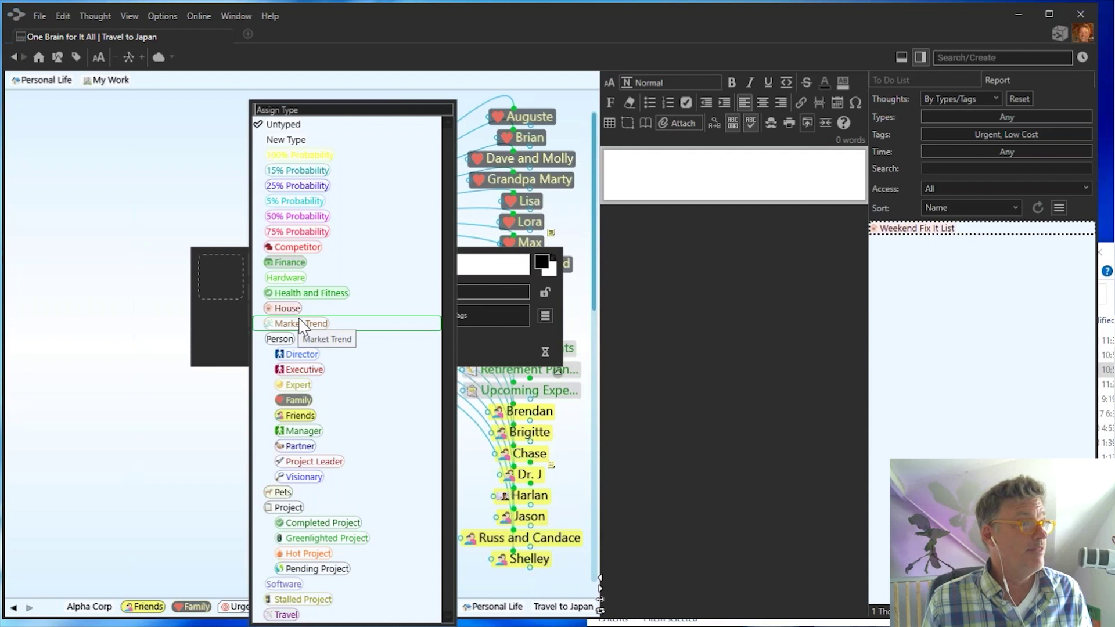
{"action": "left_click", "coordinate": [278, 613]}
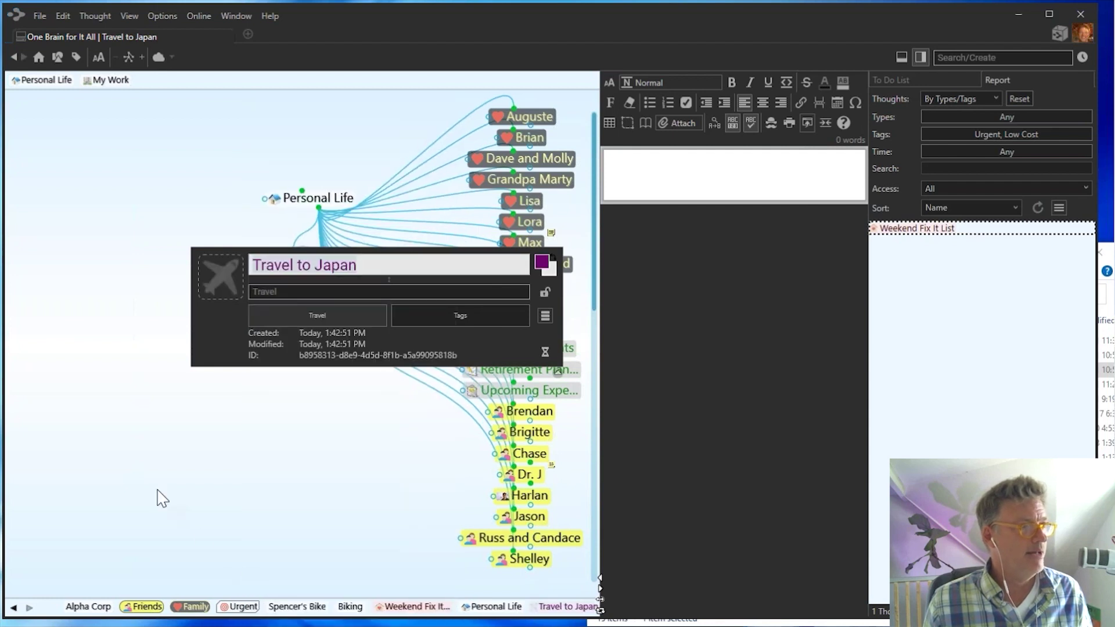
{"action": "left_click", "coordinate": [156, 498]}
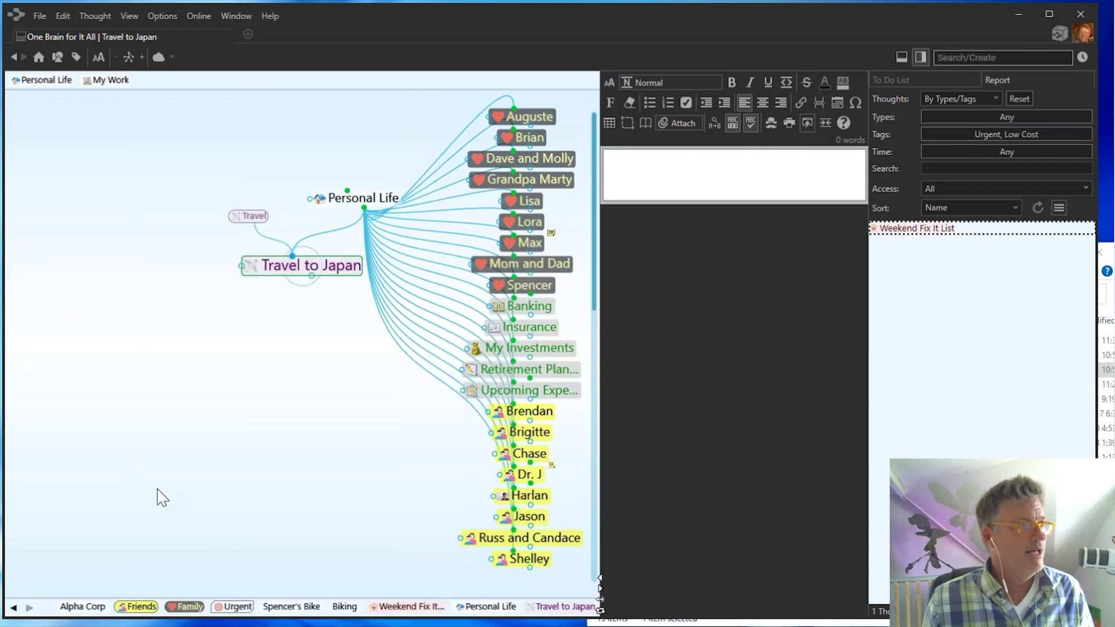
Return to Personal Life, look at the Forget and Delete options for the Travel to Japan thought, and remove it from the brain
{"action": "left_click", "coordinate": [380, 198]}
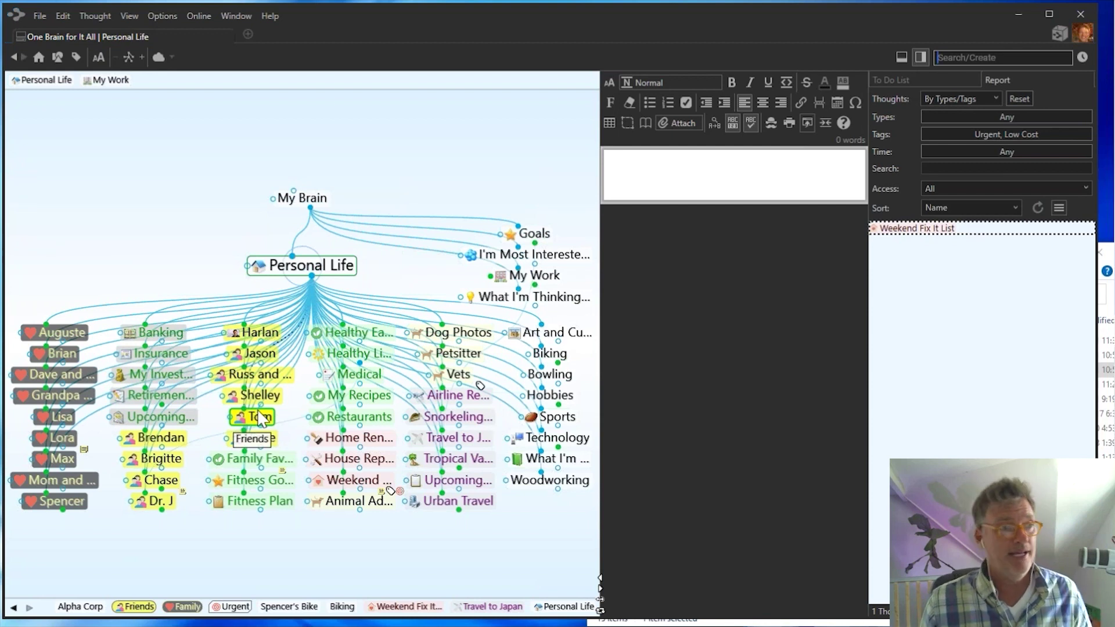
{"action": "right_click", "coordinate": [464, 444]}
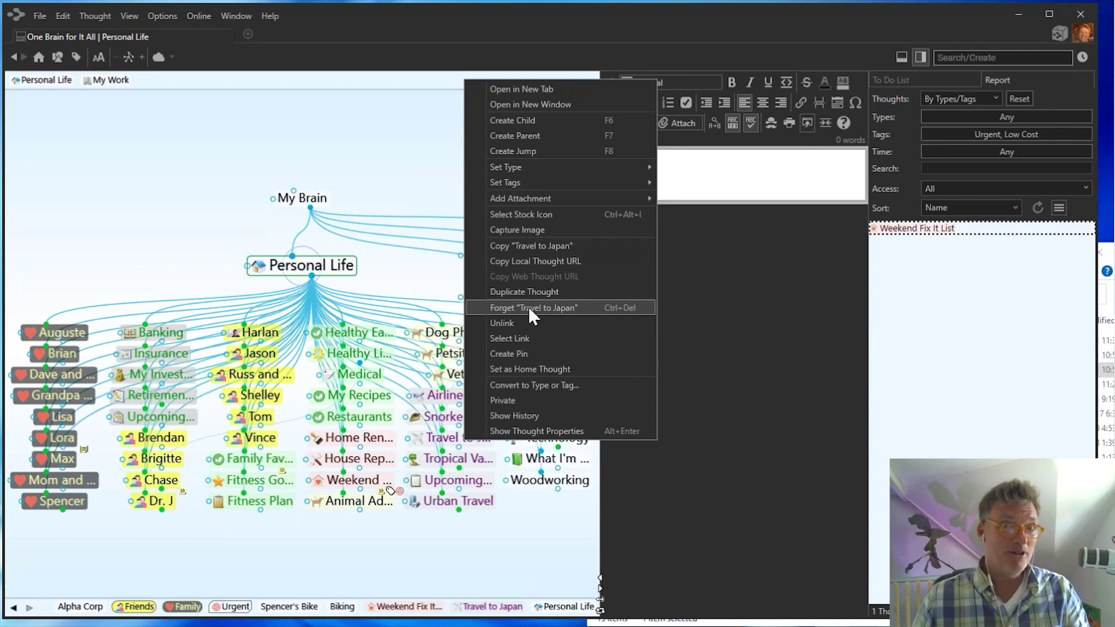
{"action": "left_click", "coordinate": [473, 574]}
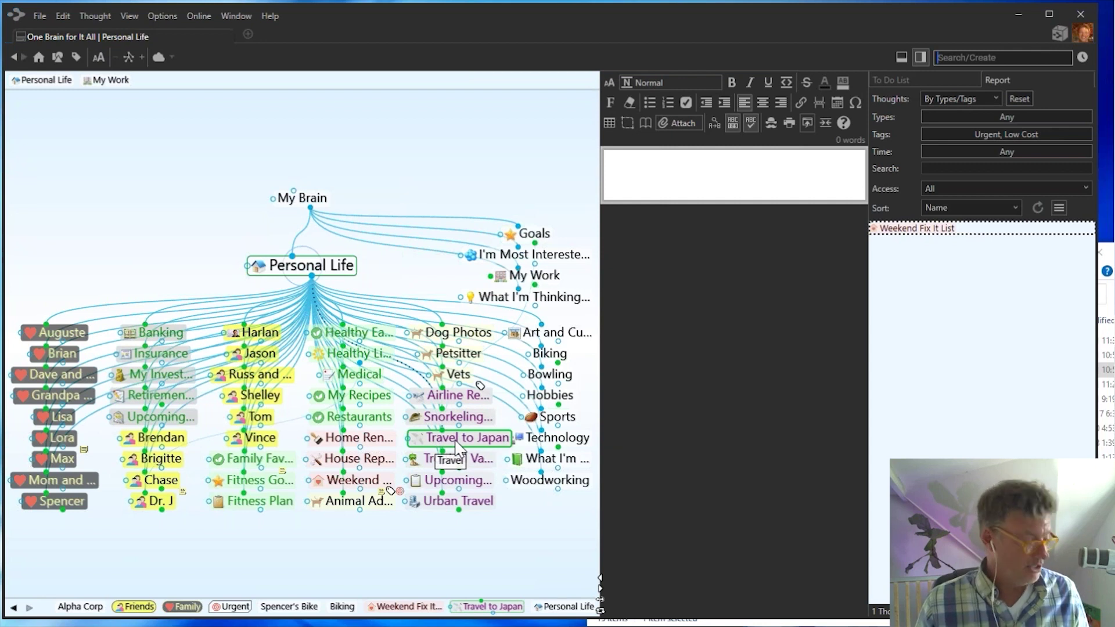
{"action": "right_click", "coordinate": [456, 443]}
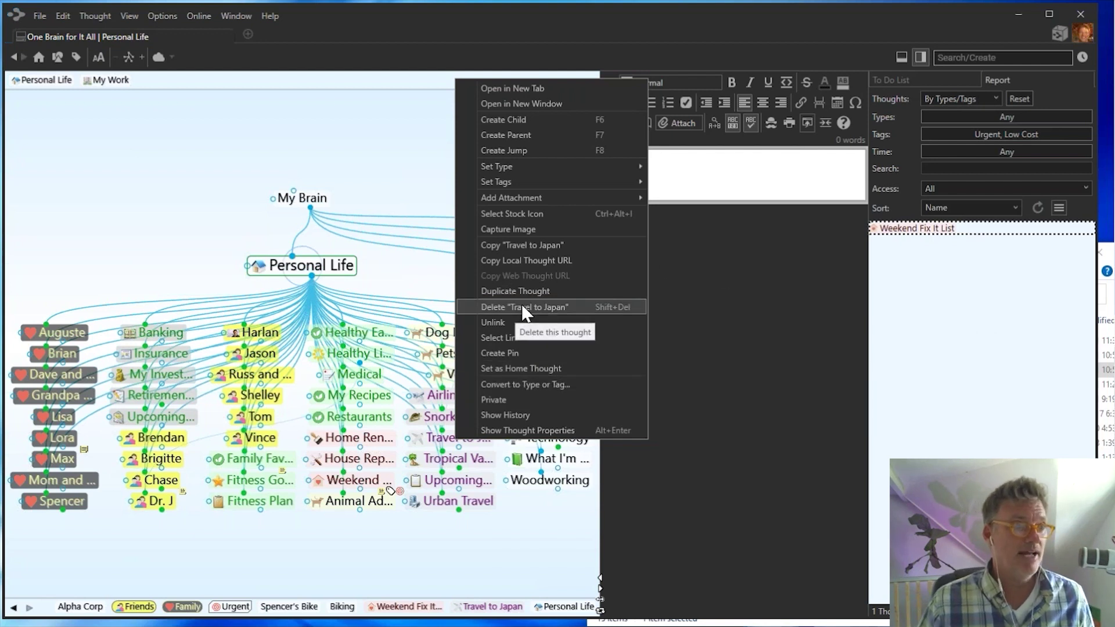
{"action": "key", "text": "Escape"}
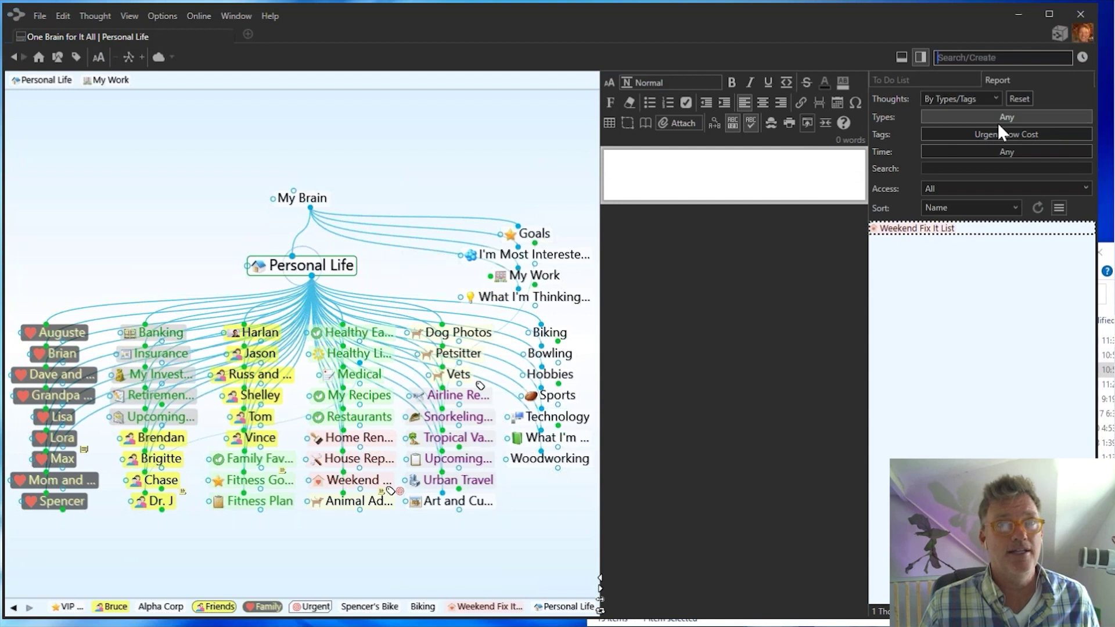
Reset the report, switch it to Forgotten thoughts, and look through the resulting list
{"action": "left_click", "coordinate": [1019, 100]}
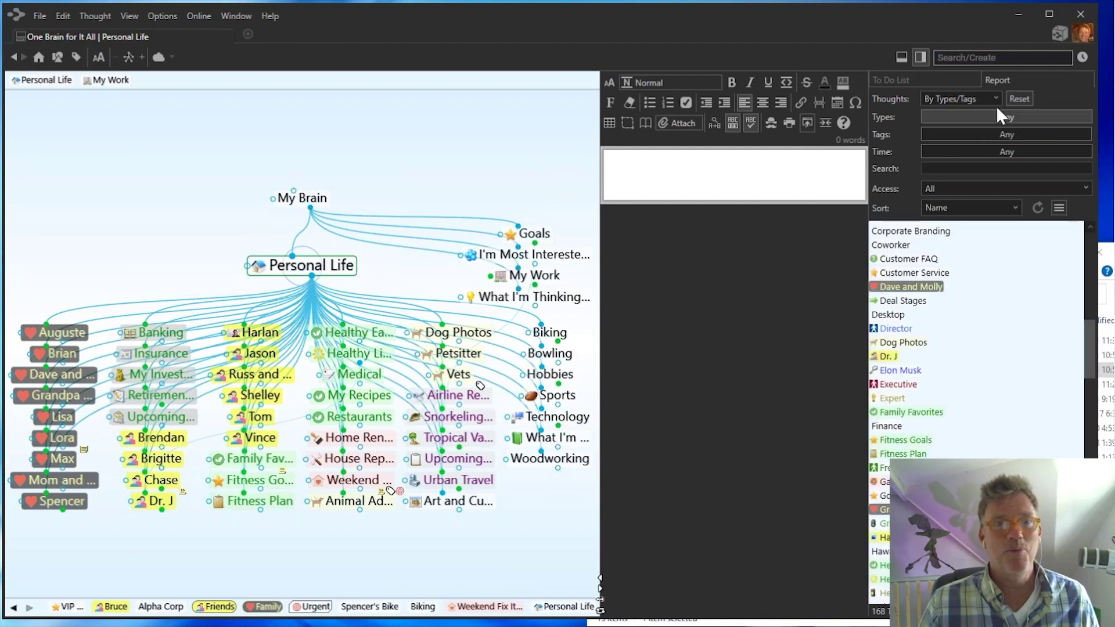
{"action": "left_click", "coordinate": [995, 98]}
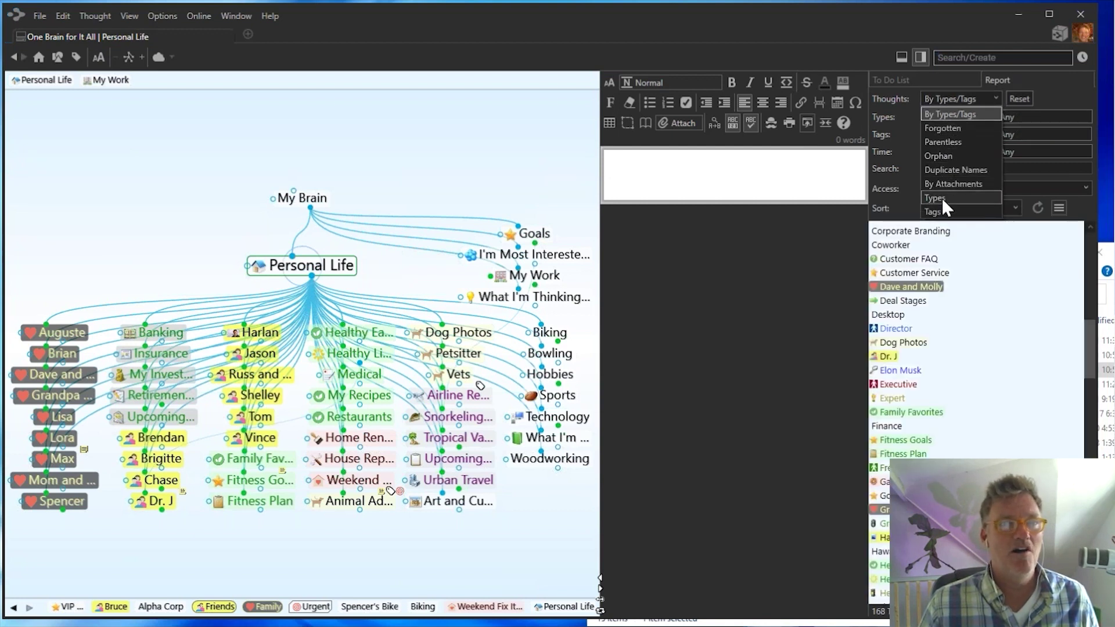
{"action": "left_click", "coordinate": [942, 125]}
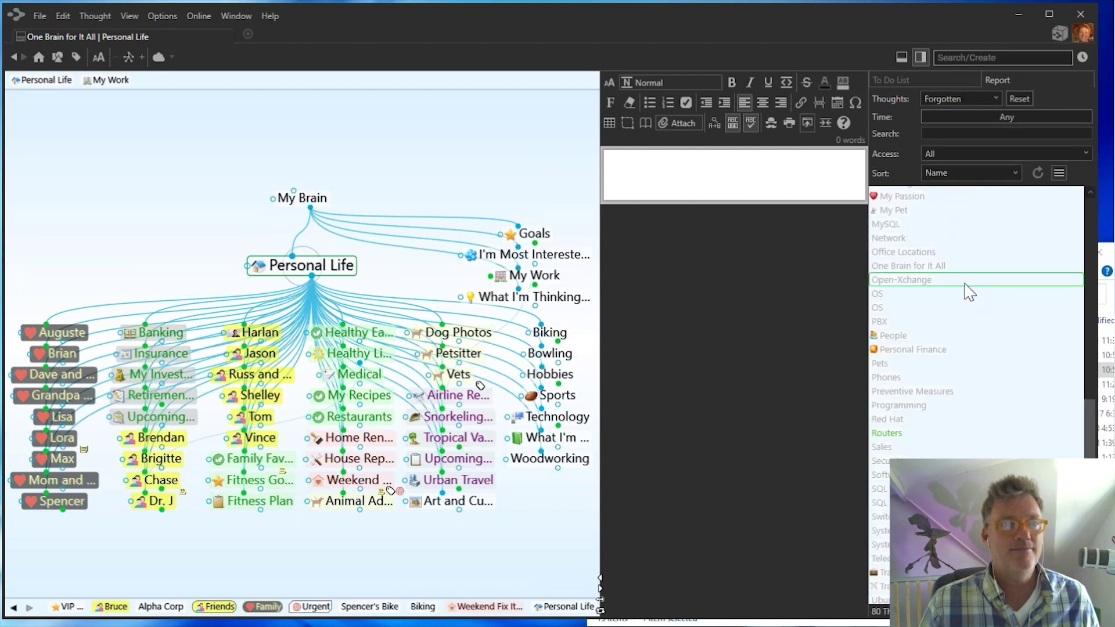
{"action": "scroll", "coordinate": [968, 292], "scroll_direction": "down", "scroll_amount": 3}
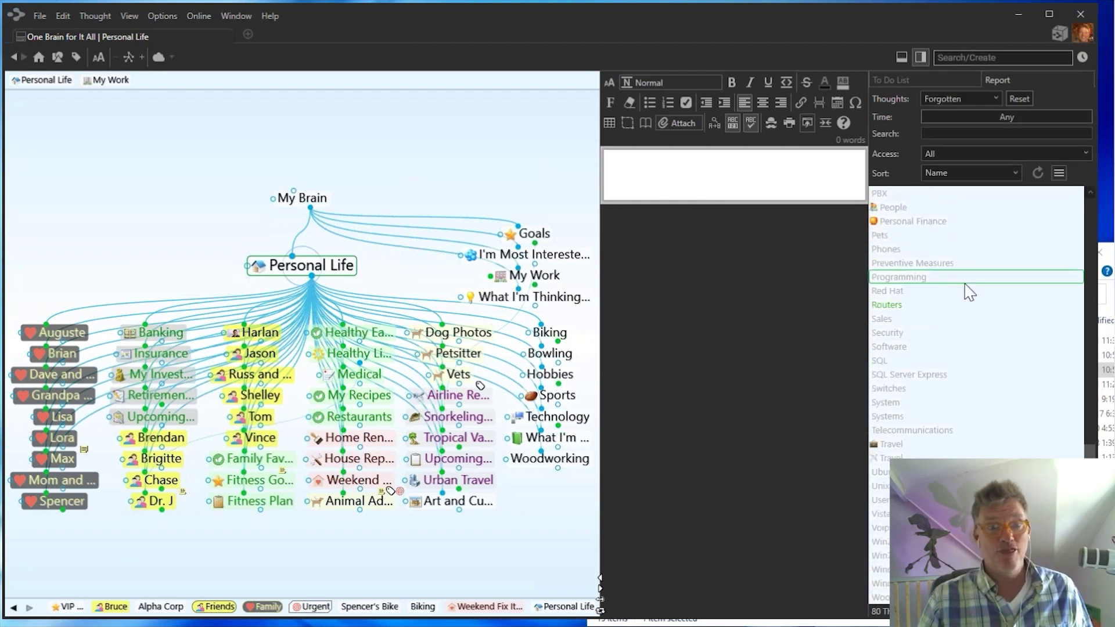
{"action": "scroll", "coordinate": [969, 371], "scroll_direction": "up", "scroll_amount": 5}
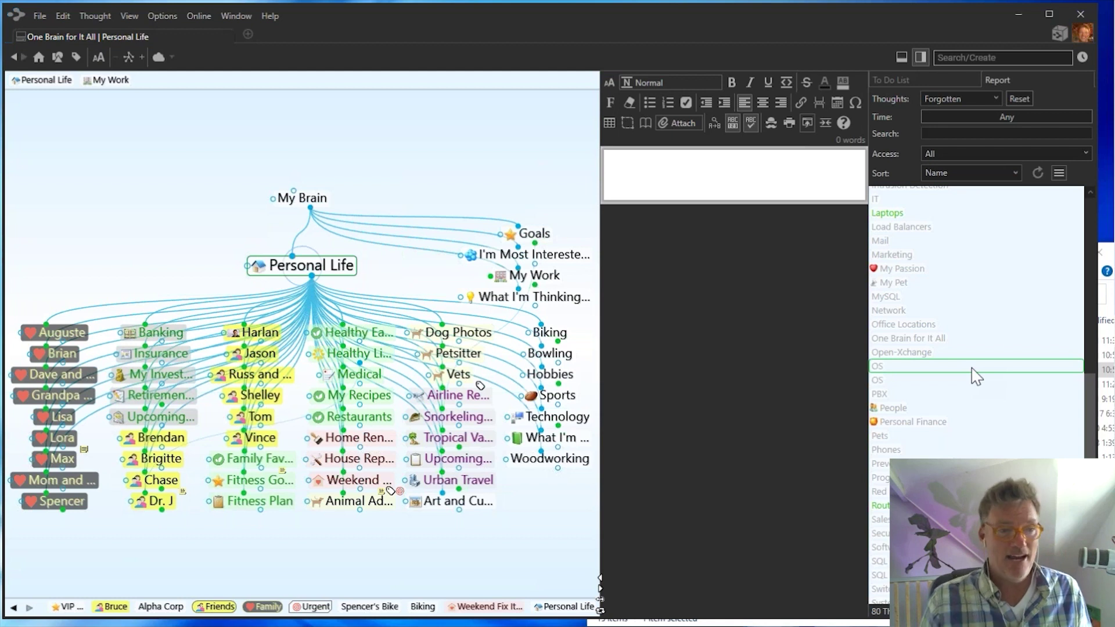
{"action": "scroll", "coordinate": [975, 376], "scroll_direction": "down", "scroll_amount": 5}
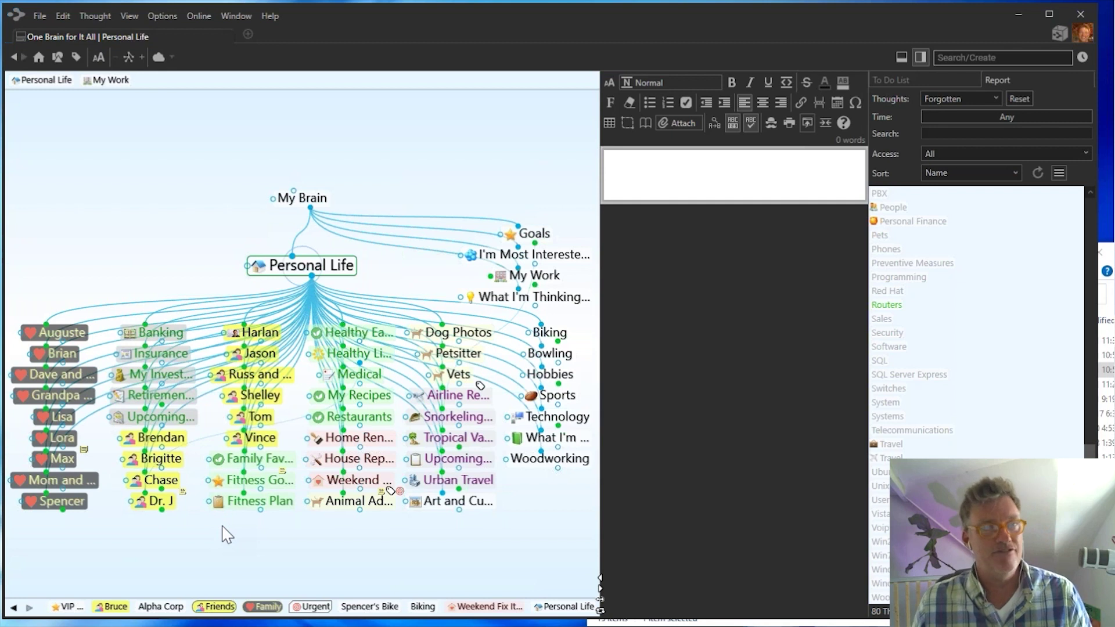
Visit the My Brain thought, return to Personal Life, and add Personal Life to the selection
{"action": "left_click", "coordinate": [313, 208]}
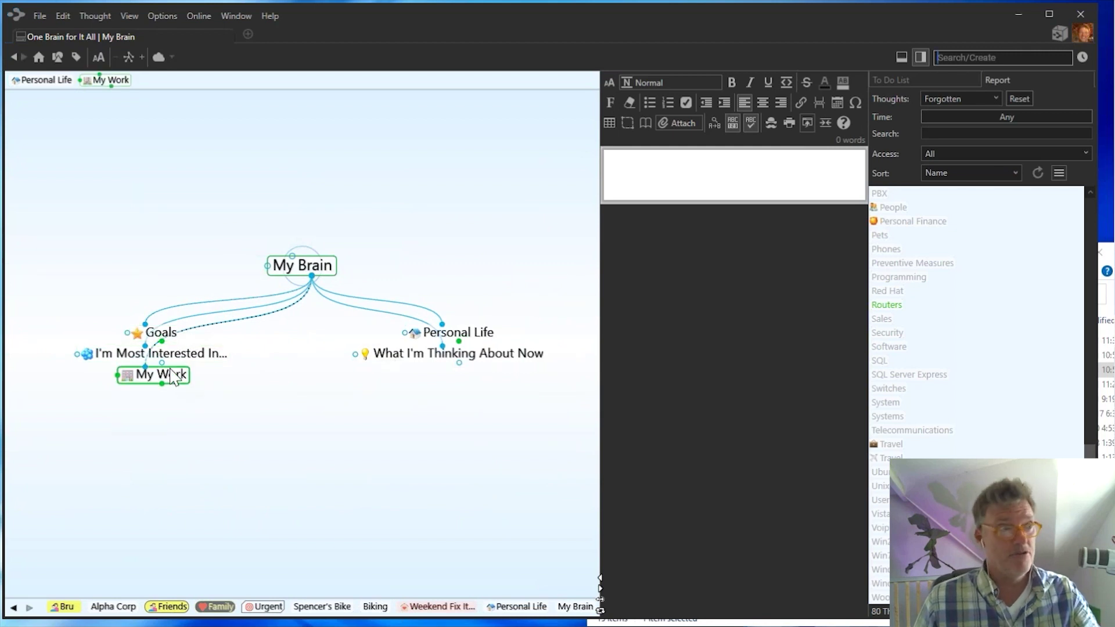
{"action": "key", "text": "ctrl+f"}
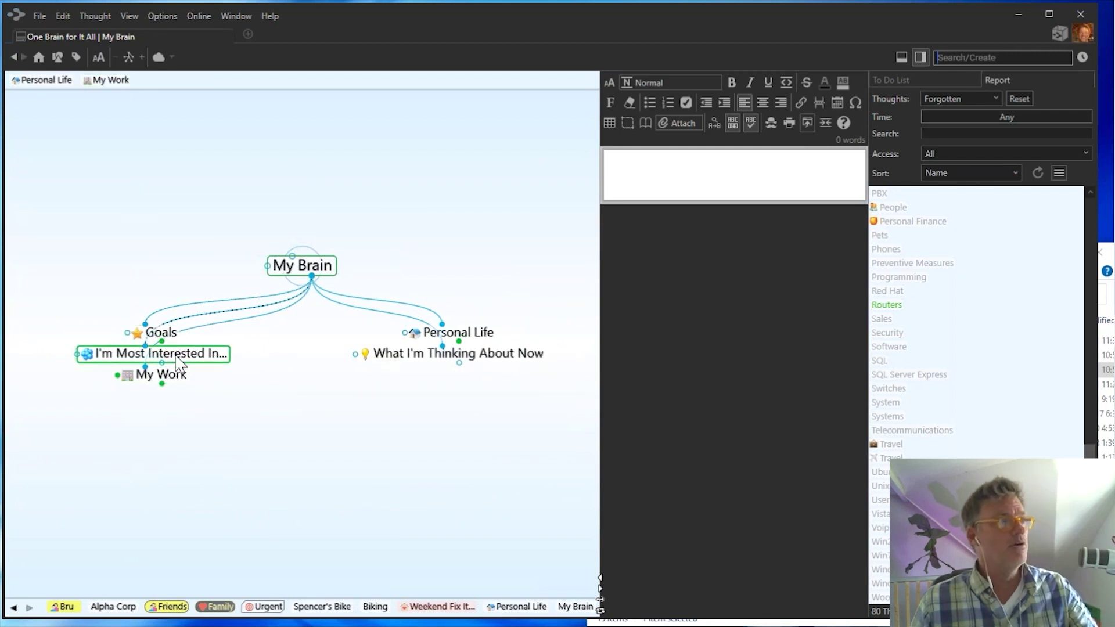
{"action": "left_click", "coordinate": [412, 335]}
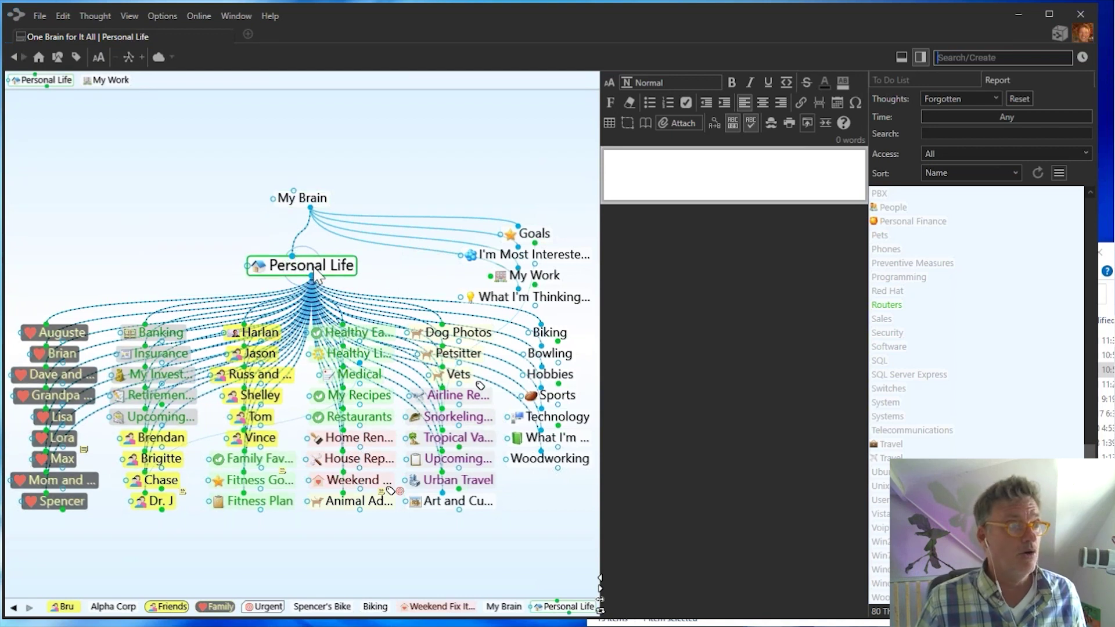
{"action": "left_click", "coordinate": [303, 267], "text": "ctrl"}
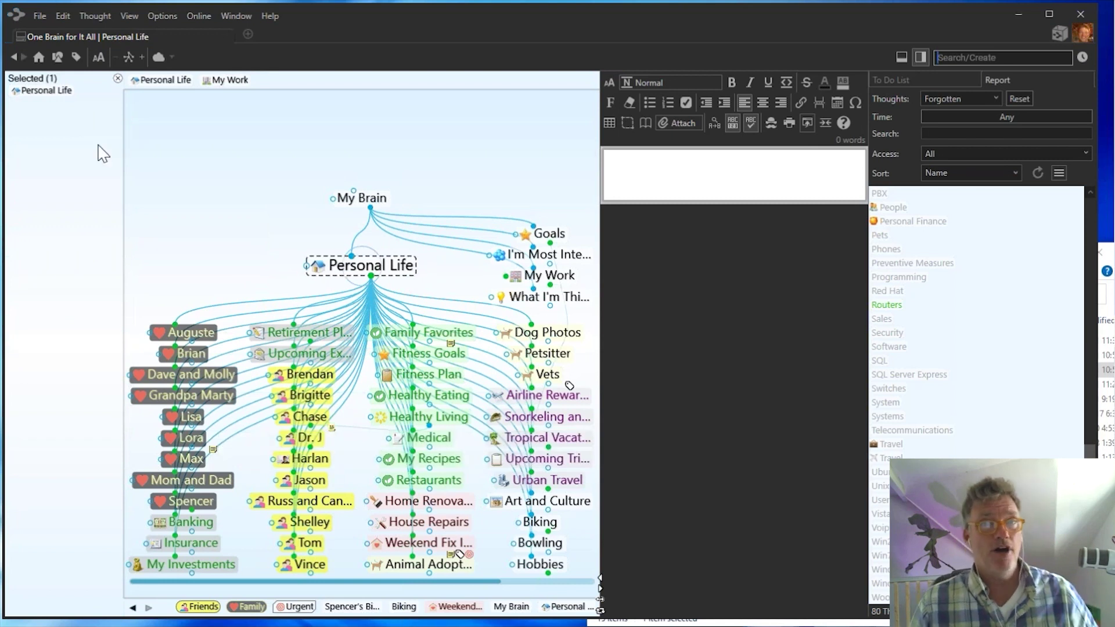
Add the related child thoughts up to 6 clicks away from Personal Life to the selection, including the active thought
{"action": "left_click", "coordinate": [61, 16]}
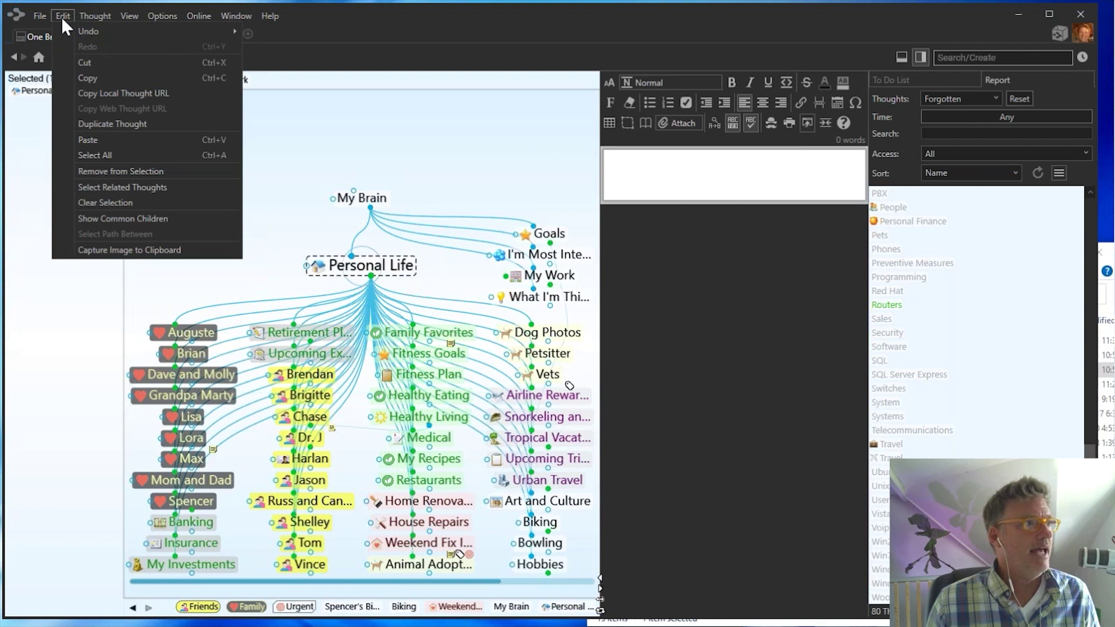
{"action": "left_click", "coordinate": [97, 193]}
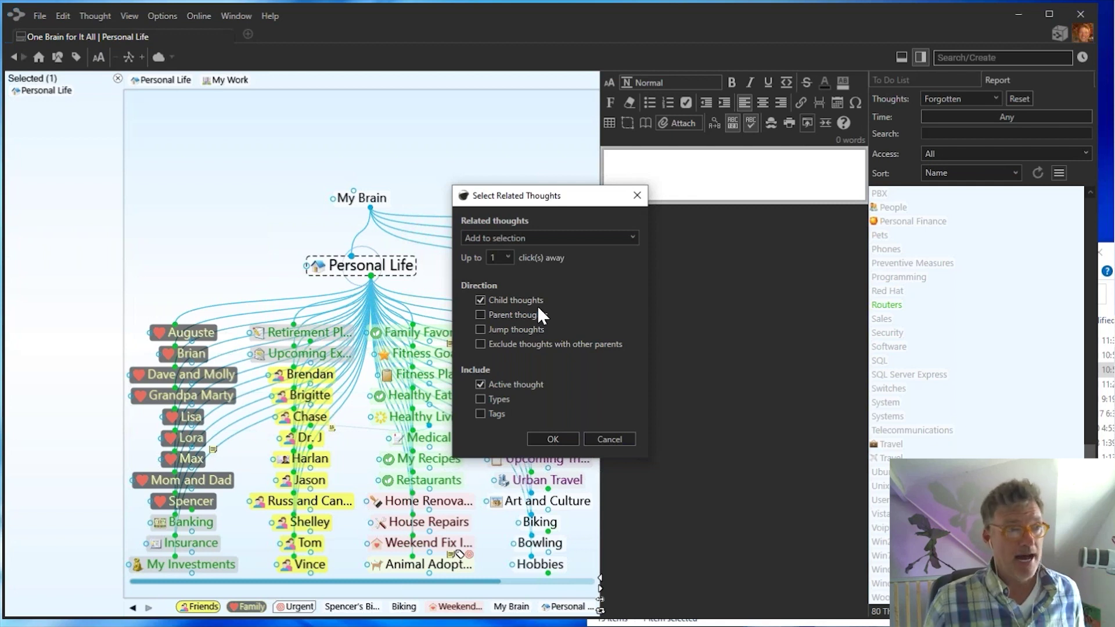
{"action": "left_click", "coordinate": [508, 260]}
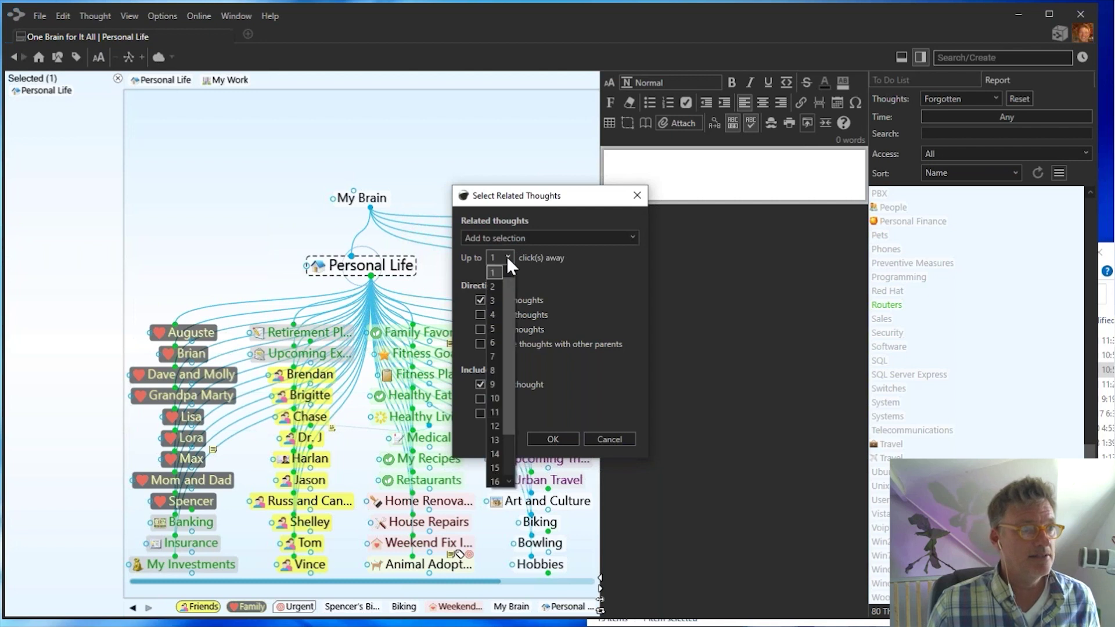
{"action": "left_click", "coordinate": [493, 346]}
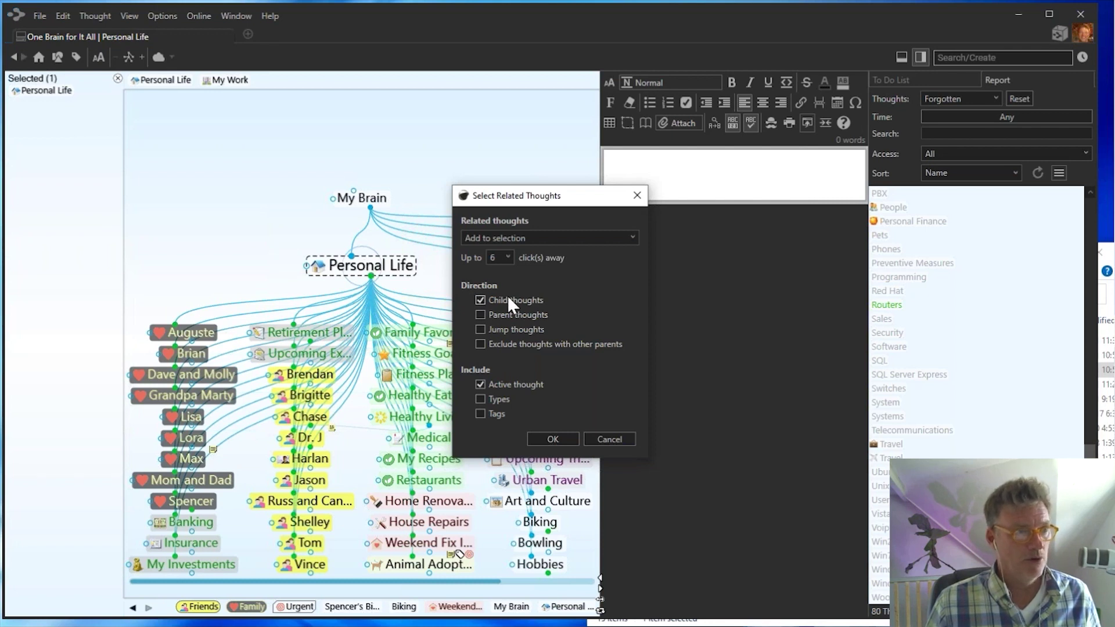
{"action": "left_click", "coordinate": [552, 438]}
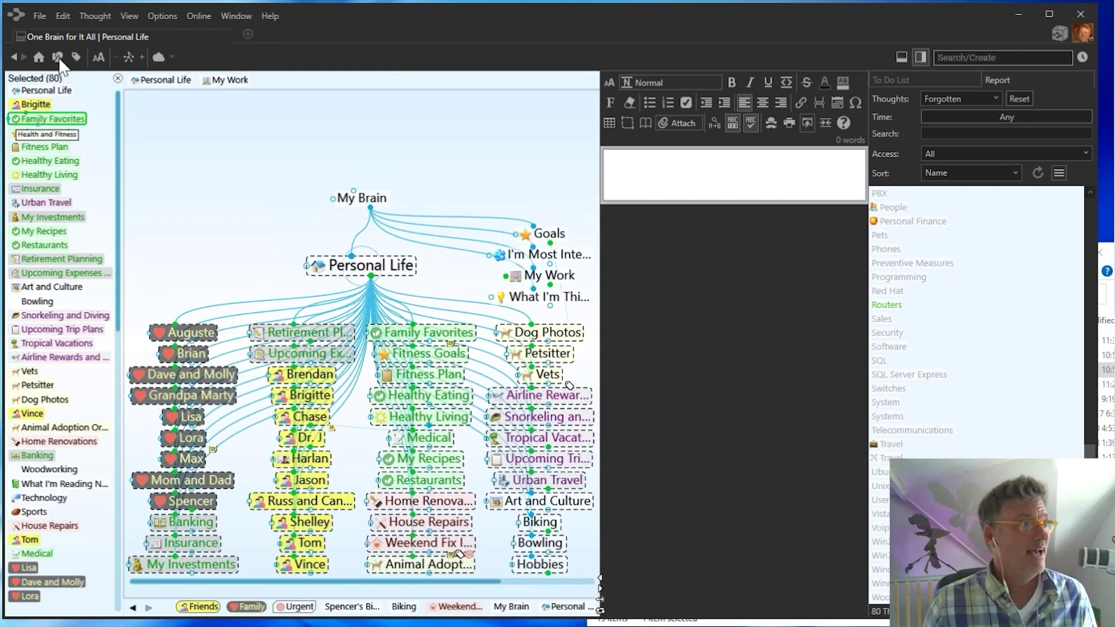
Copy the selected thoughts as a text outline, paste it into a blank Notepad++ document, and look through it
{"action": "right_click", "coordinate": [96, 190]}
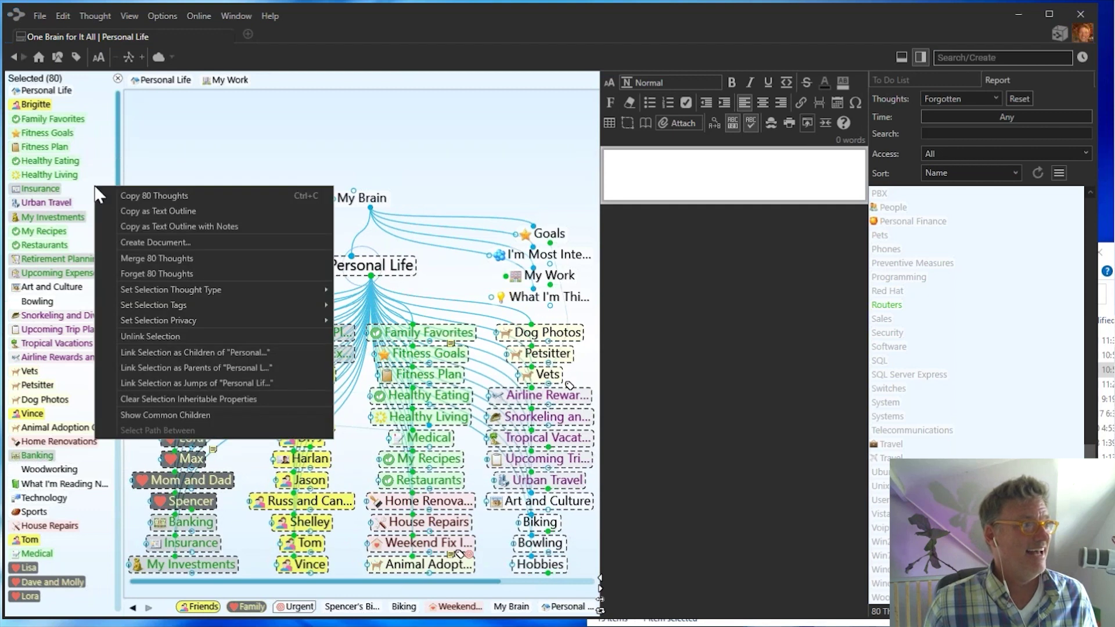
{"action": "left_click", "coordinate": [150, 211]}
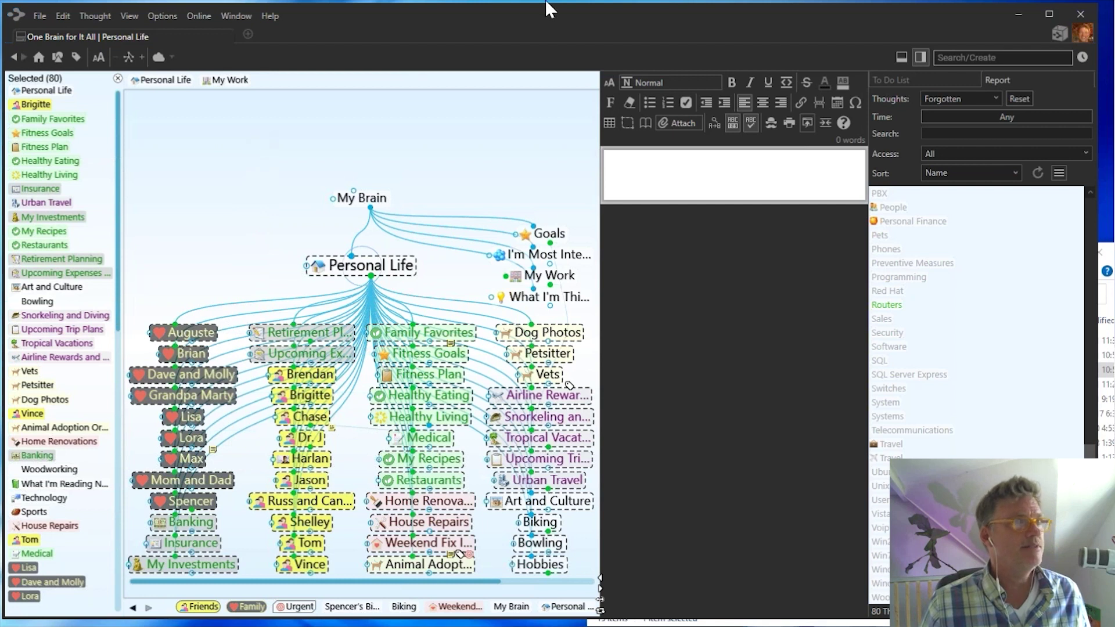
{"action": "left_click_drag", "start_coordinate": [305, 618], "coordinate": [335, 170]}
{"action": "left_click_drag", "start_coordinate": [562, 503], "coordinate": [931, 575]}
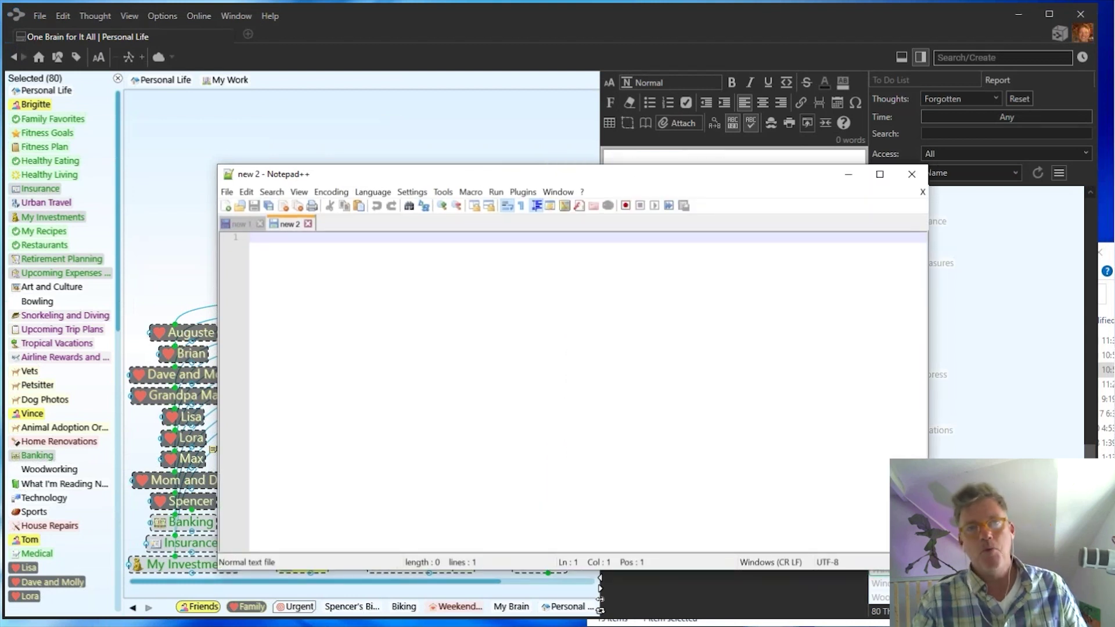
{"action": "right_click", "coordinate": [412, 342]}
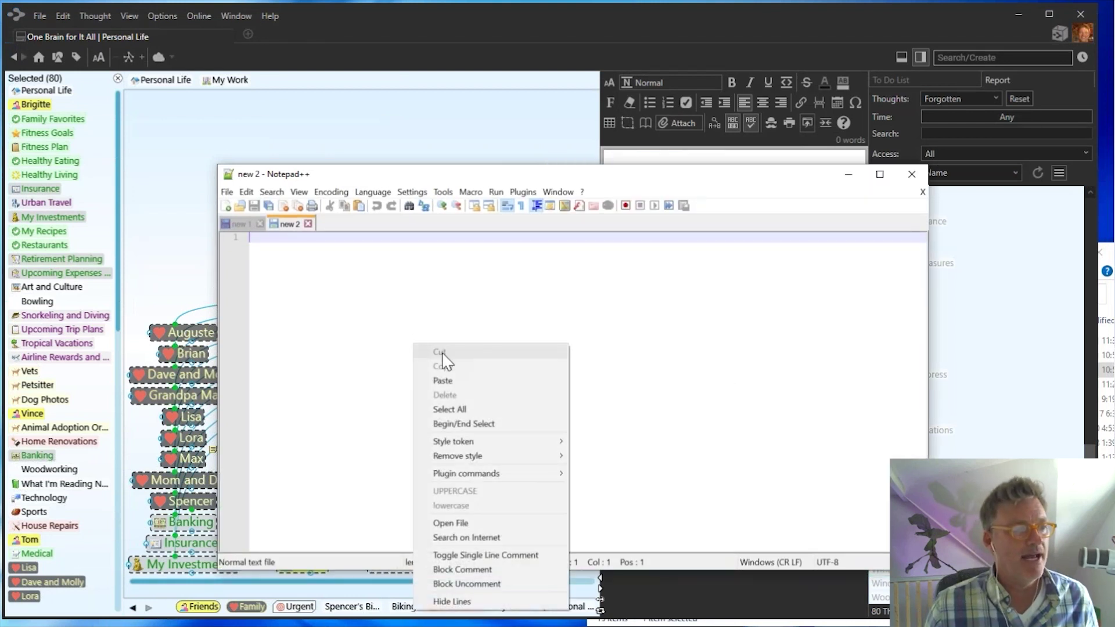
{"action": "left_click", "coordinate": [447, 382]}
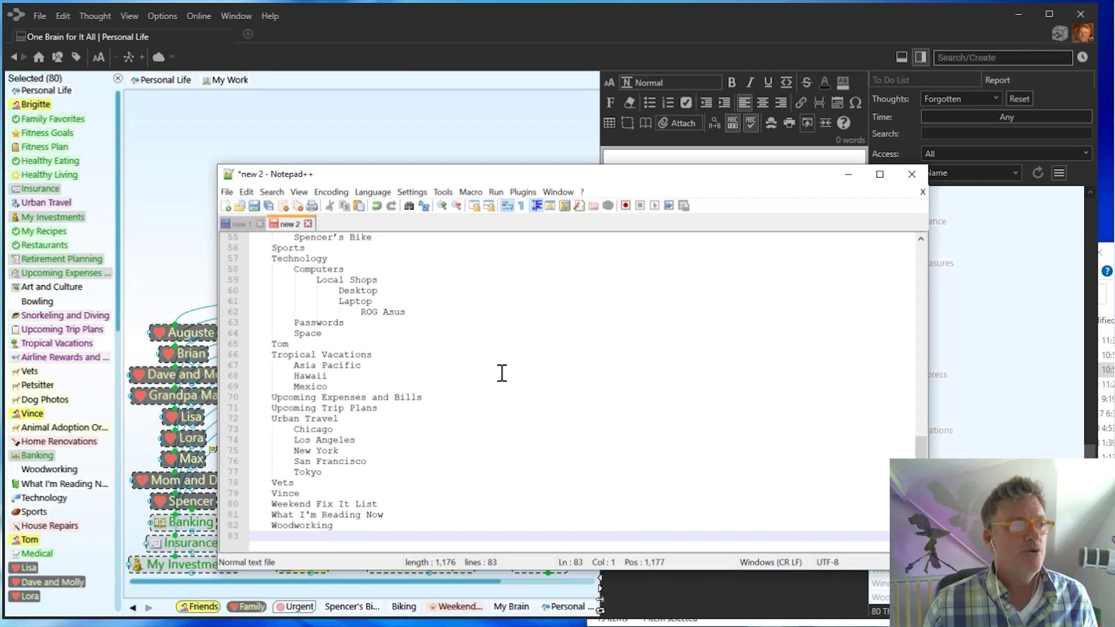
{"action": "scroll", "coordinate": [503, 373], "scroll_direction": "up", "scroll_amount": 18}
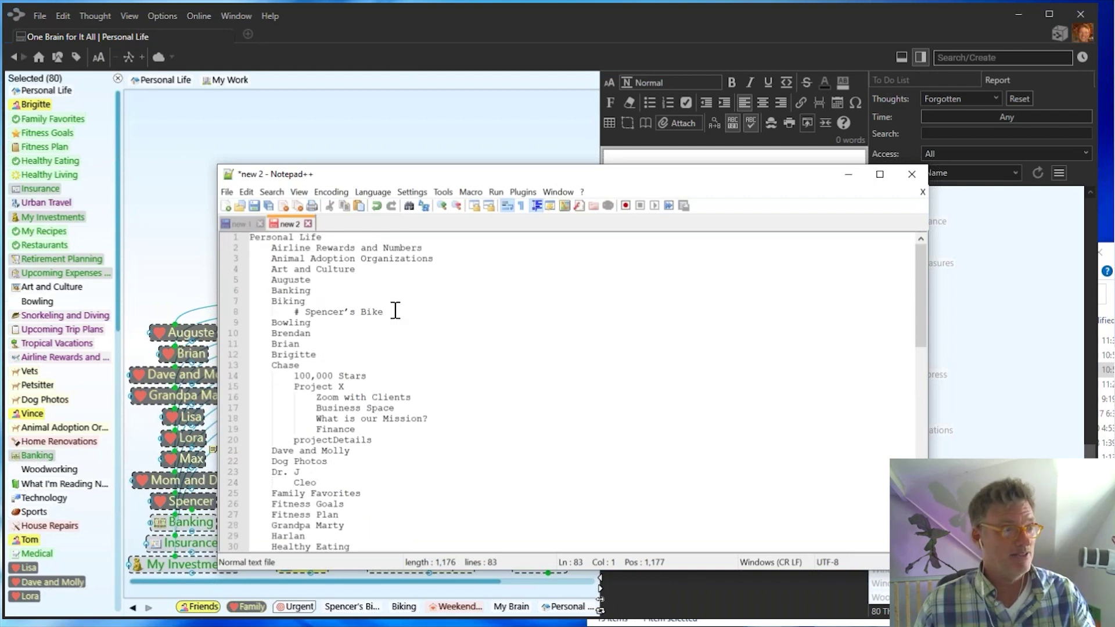
{"action": "scroll", "coordinate": [405, 396], "scroll_direction": "down", "scroll_amount": 12}
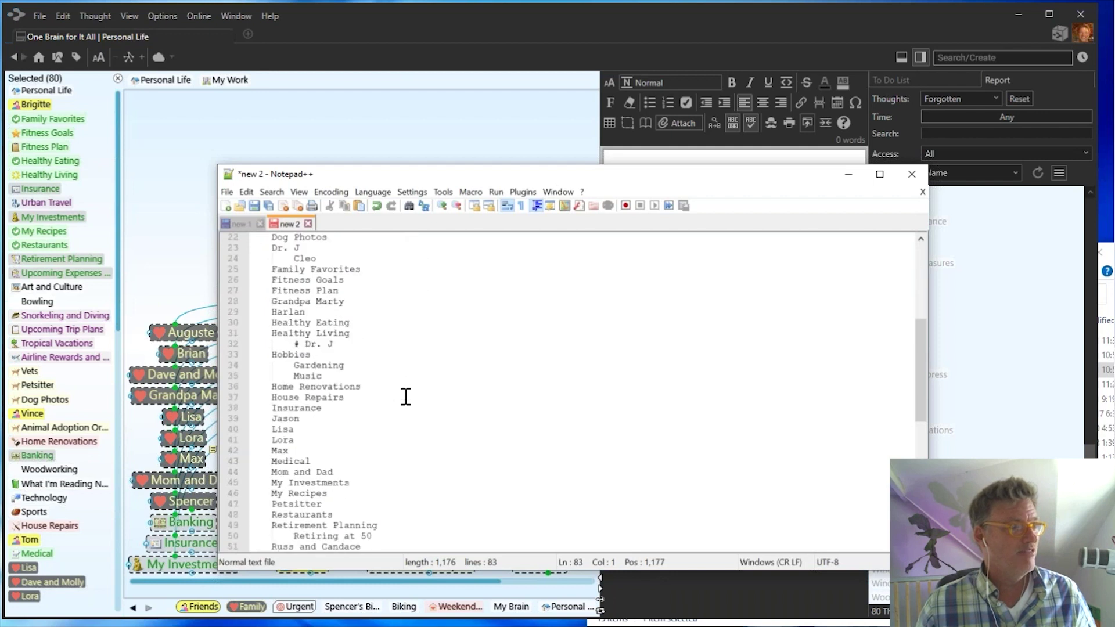
{"action": "scroll", "coordinate": [405, 396], "scroll_direction": "down", "scroll_amount": 2}
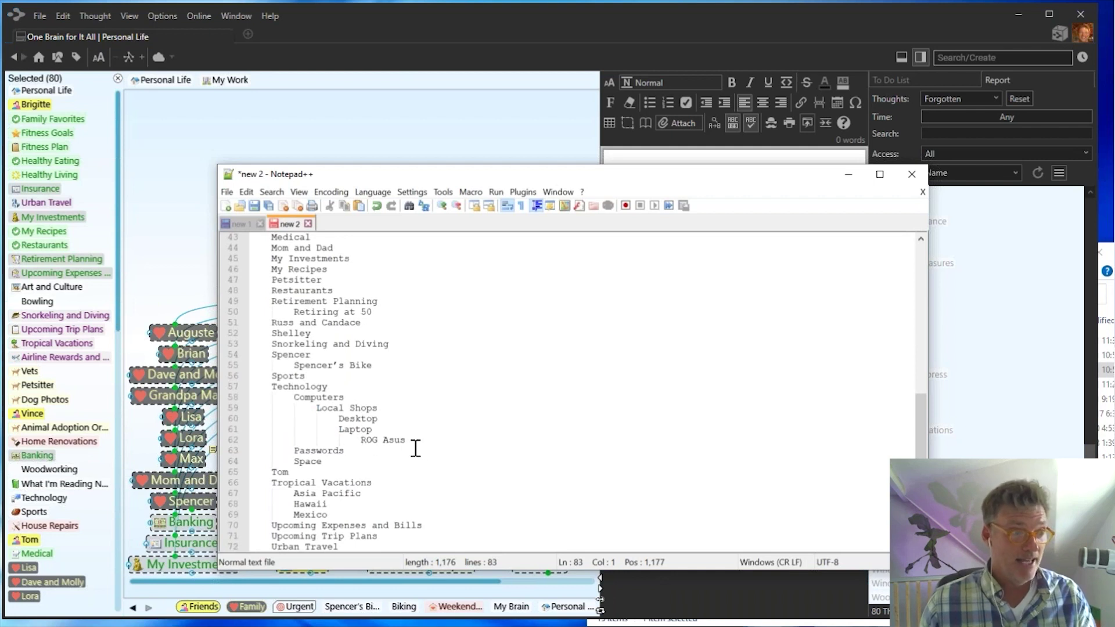
Switch back to TheBrain and follow the thoughts from Technology through Computers and Local Shops to Laptop
{"action": "left_click", "coordinate": [185, 194]}
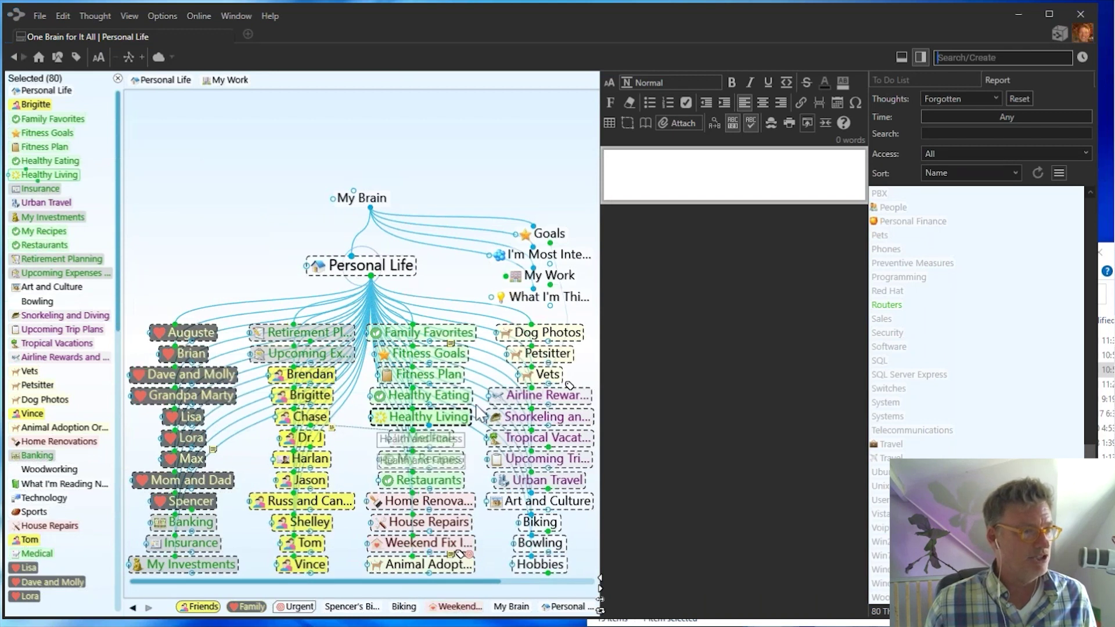
{"action": "left_click", "coordinate": [571, 580]}
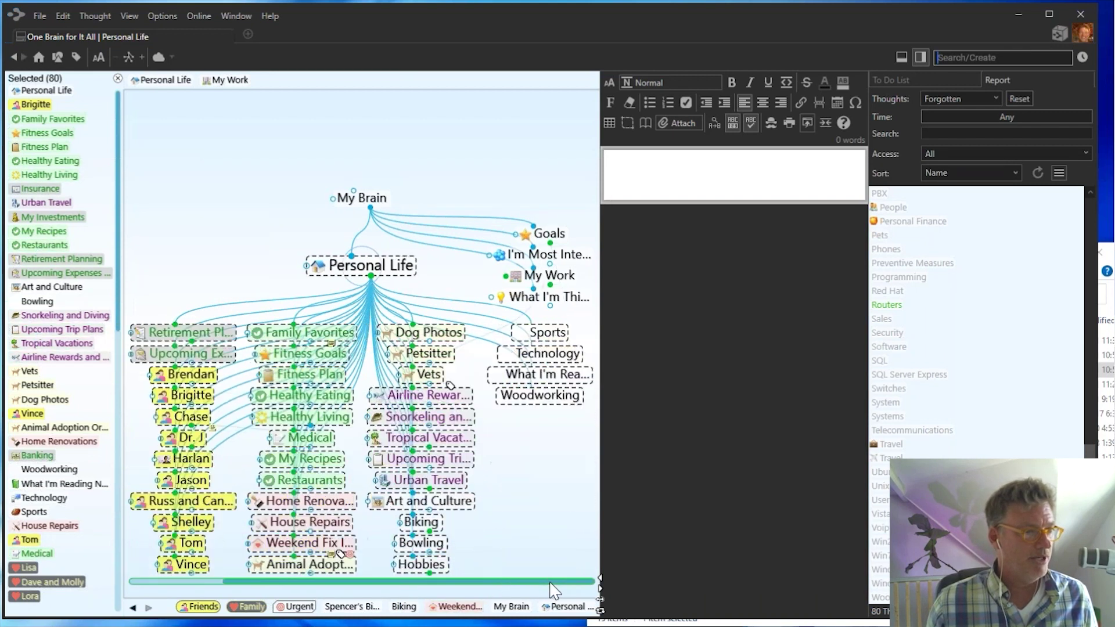
{"action": "left_click", "coordinate": [555, 356]}
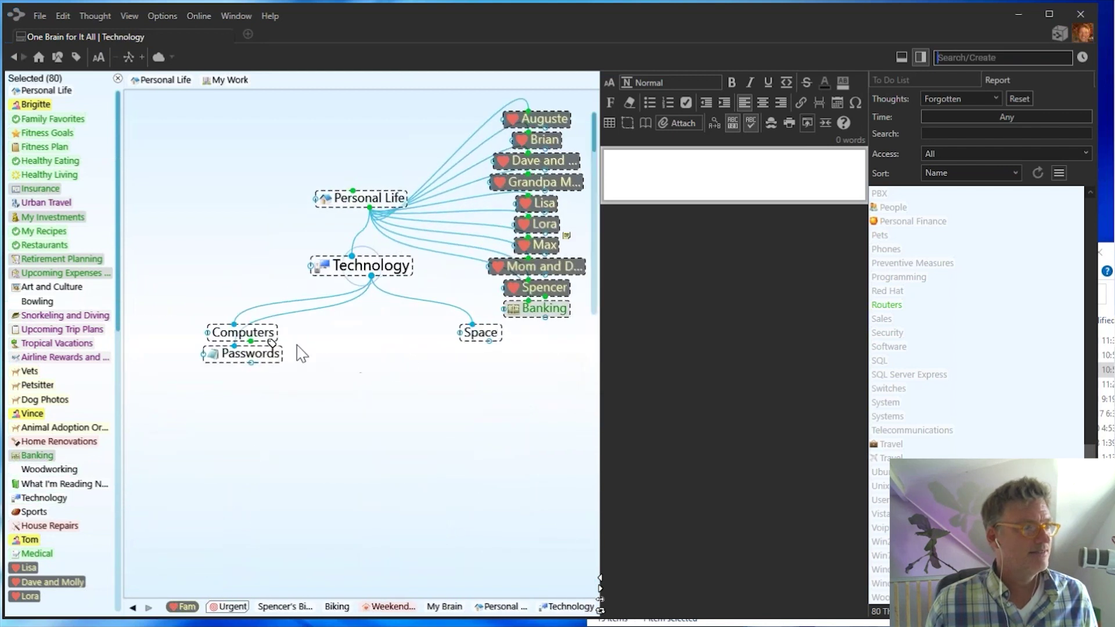
{"action": "left_click", "coordinate": [266, 334]}
{"action": "left_click", "coordinate": [397, 342]}
{"action": "left_click", "coordinate": [463, 334]}
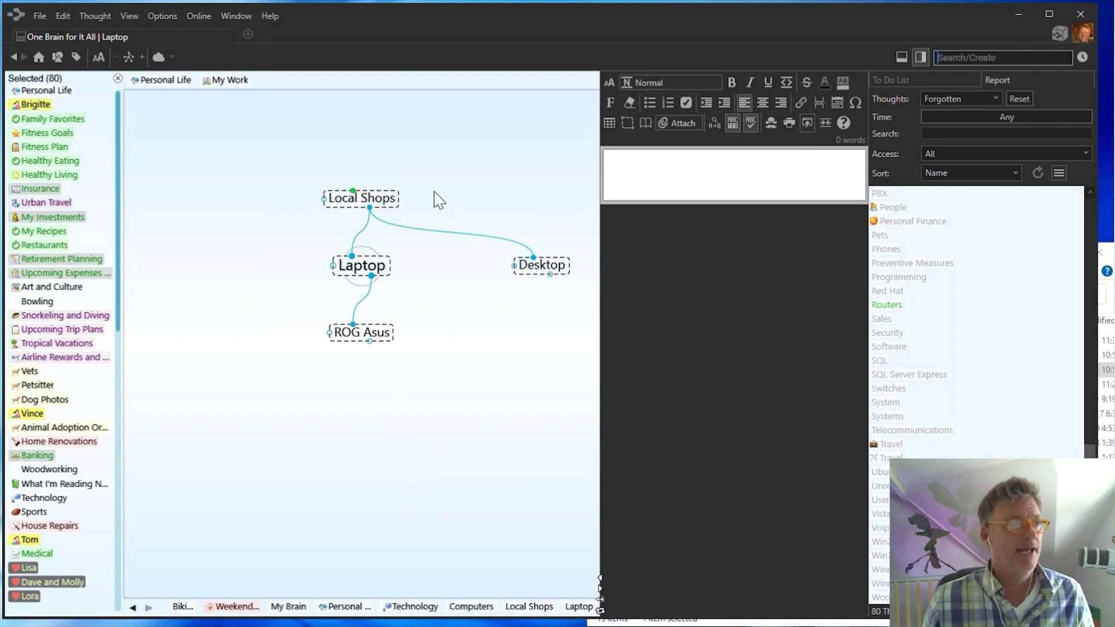
Copy the 80 selected thoughts, create a new brain named My Personal Brain, and dismiss its theme chooser
{"action": "right_click", "coordinate": [106, 297]}
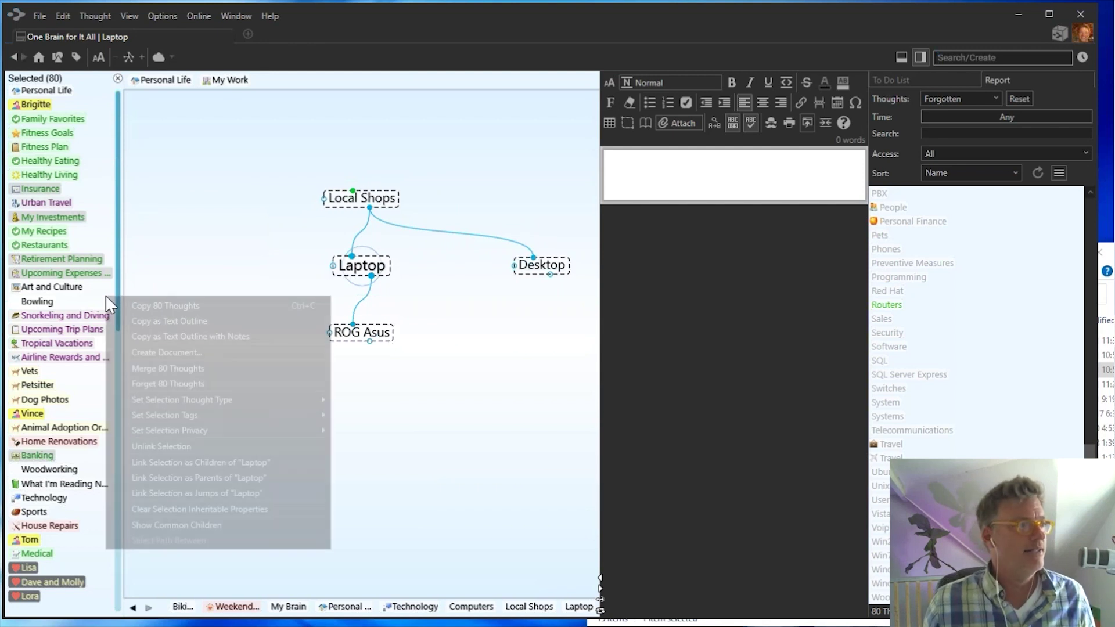
{"action": "left_click", "coordinate": [147, 305]}
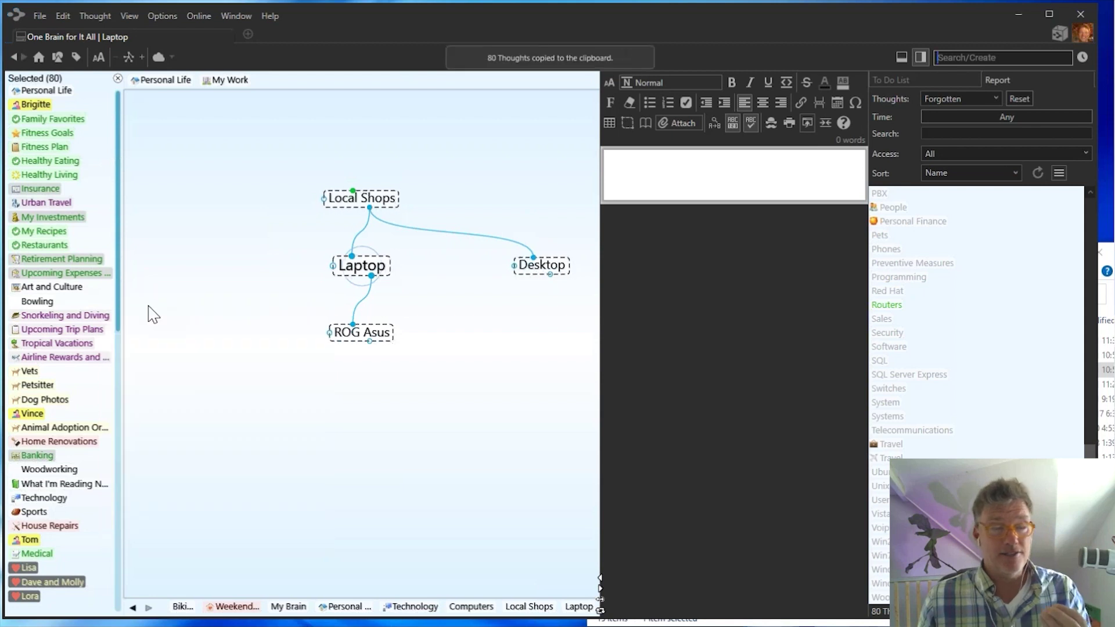
{"action": "left_click", "coordinate": [39, 15]}
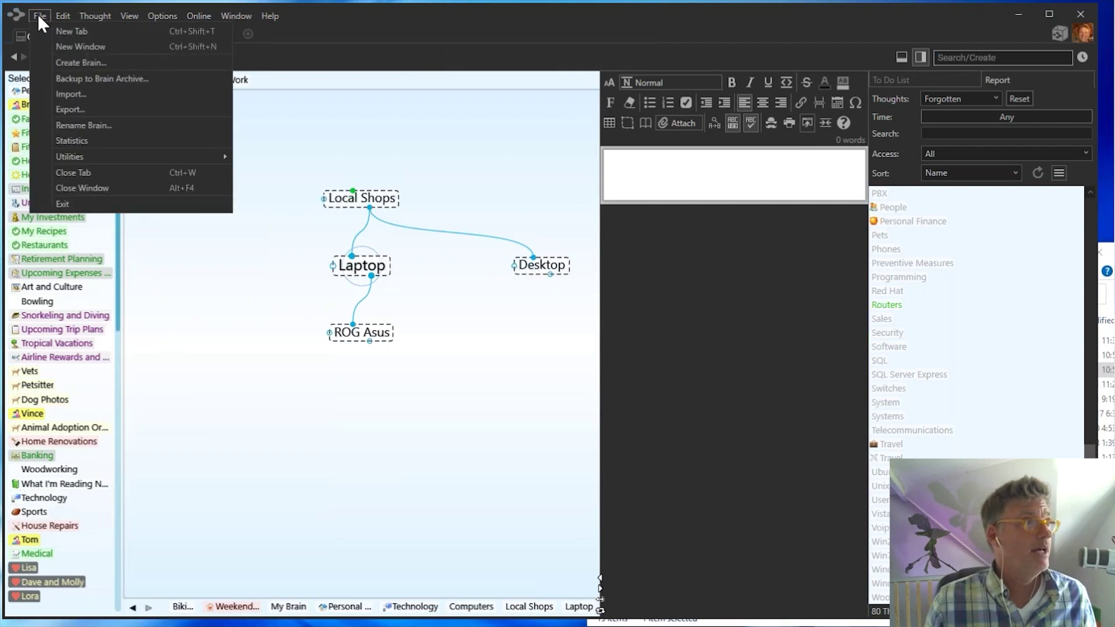
{"action": "left_click", "coordinate": [62, 62]}
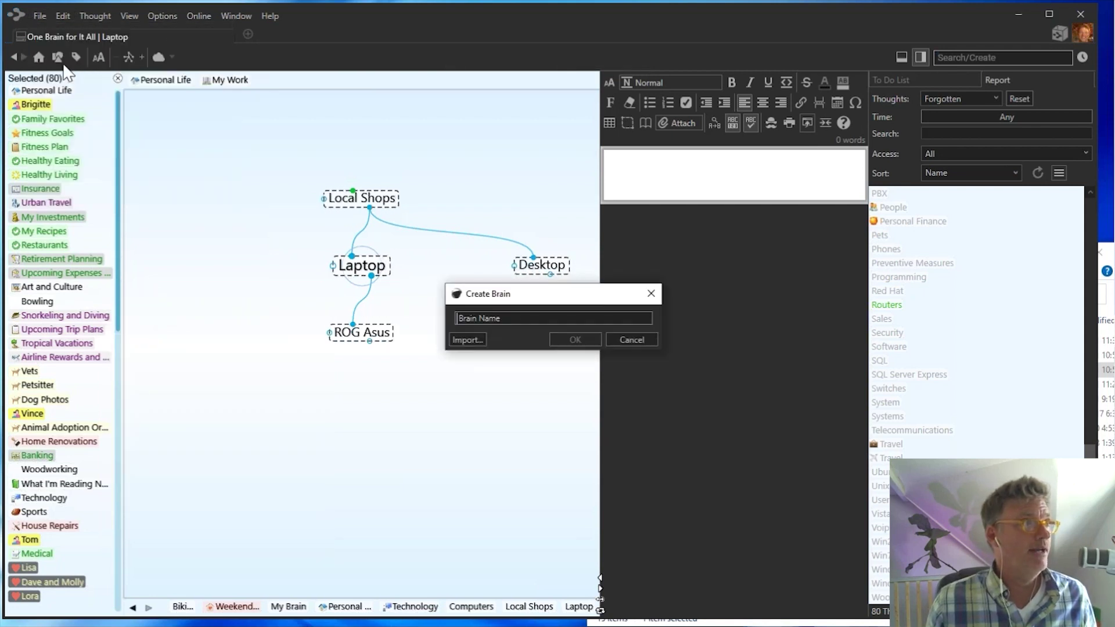
{"action": "type", "text": "My Personal Brain"}
{"action": "key", "text": "Return"}
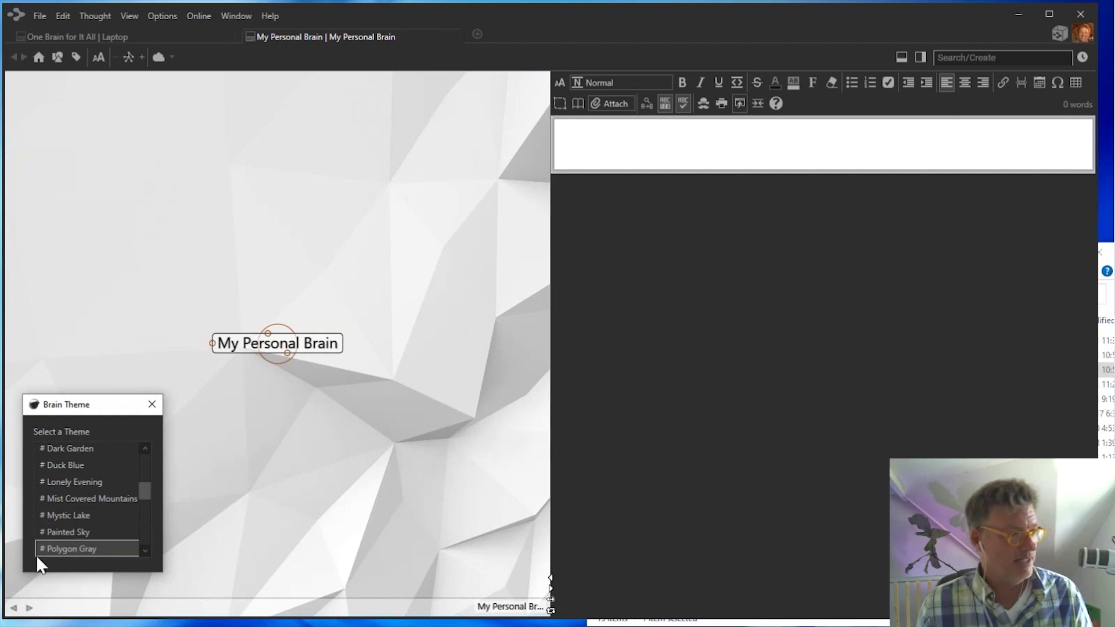
{"action": "left_click", "coordinate": [151, 404]}
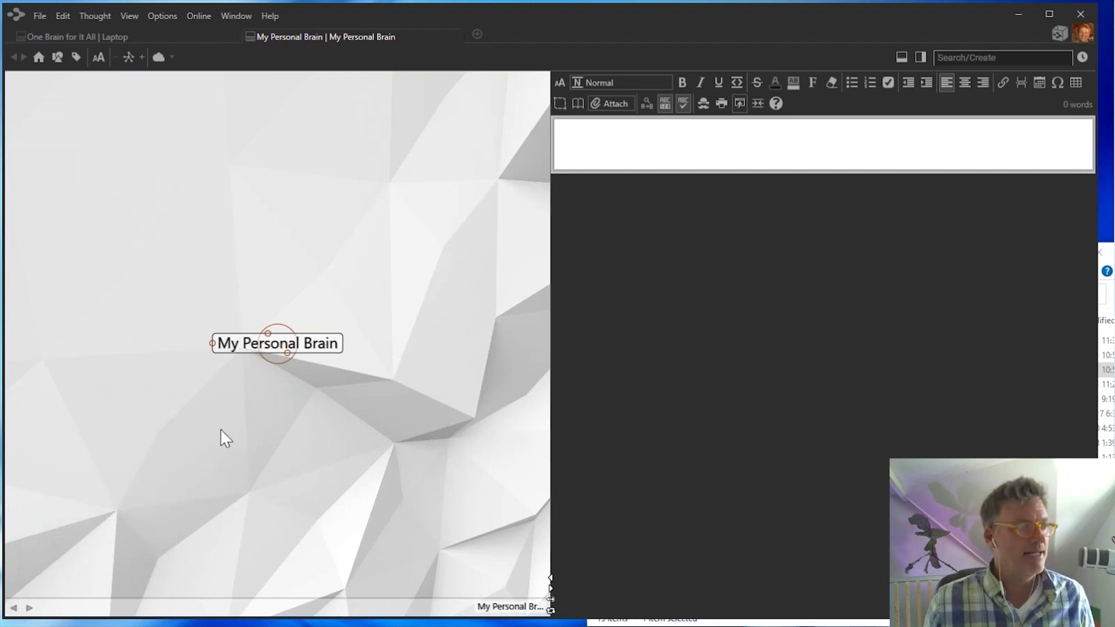
Paste the 80 copied thoughts into My Personal Brain and navigate from Laptop up through its parents to Personal Life
{"action": "right_click", "coordinate": [221, 444]}
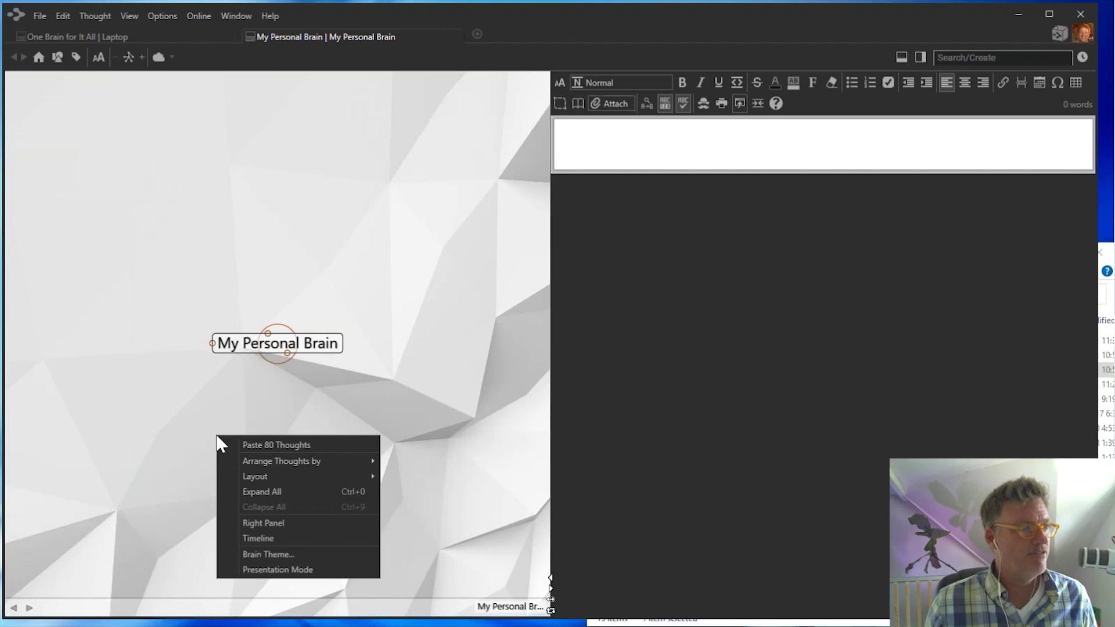
{"action": "left_click", "coordinate": [247, 446]}
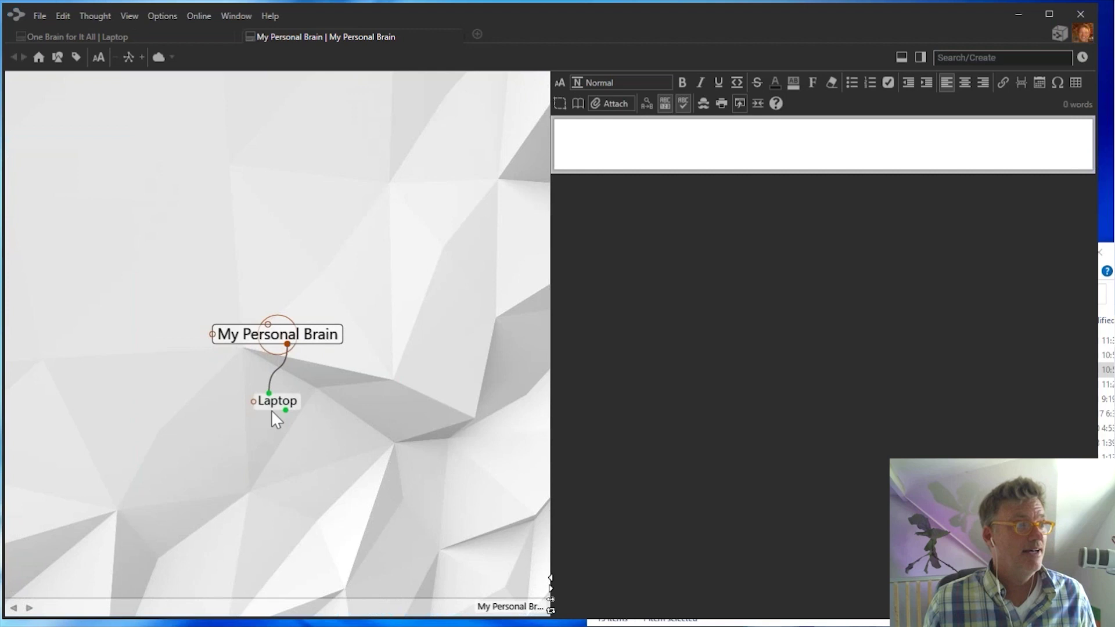
{"action": "left_click", "coordinate": [273, 408]}
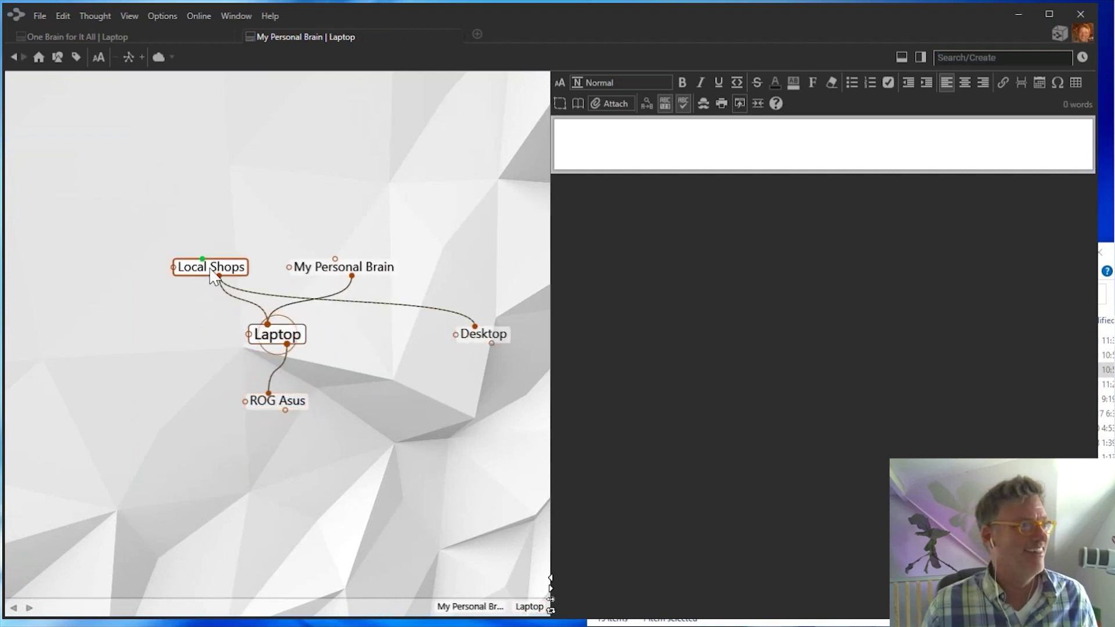
{"action": "left_click", "coordinate": [213, 276]}
{"action": "left_click", "coordinate": [283, 282]}
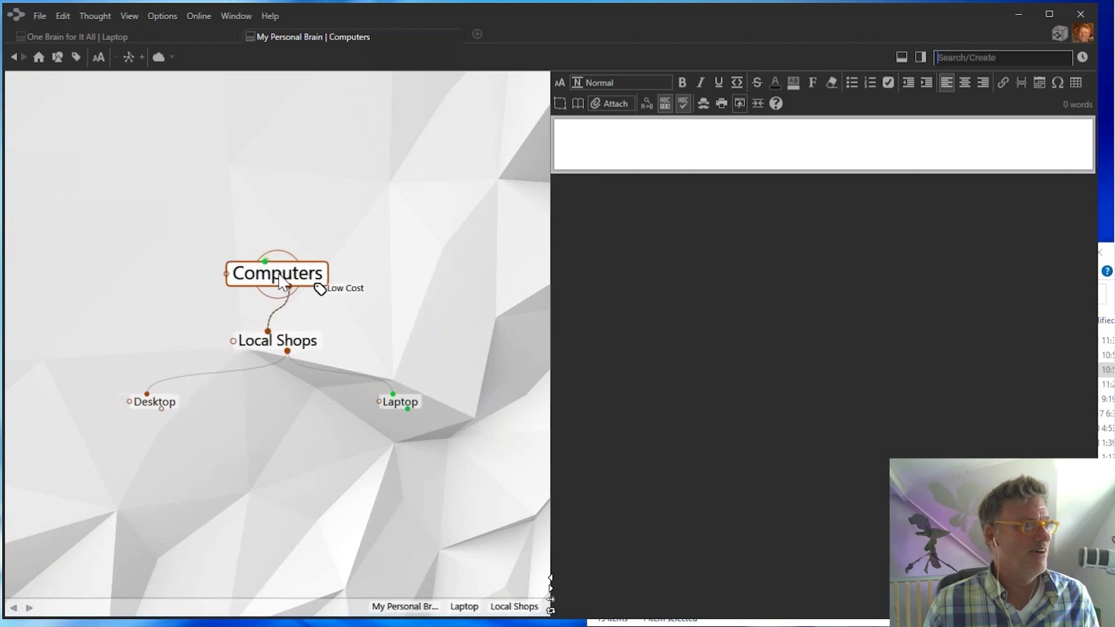
{"action": "left_click", "coordinate": [281, 270]}
{"action": "left_click", "coordinate": [282, 271]}
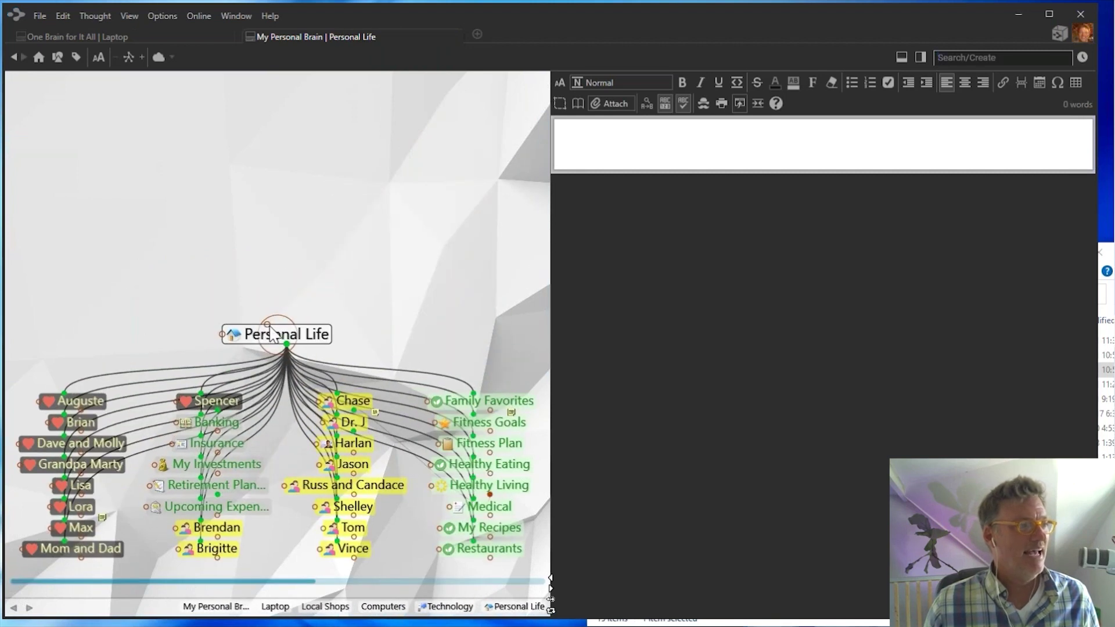
Link the existing My Personal Brain thought as parent of Personal Life, and unlink Laptop from My Personal Brain
{"action": "left_click_drag", "start_coordinate": [266, 323], "coordinate": [244, 259]}
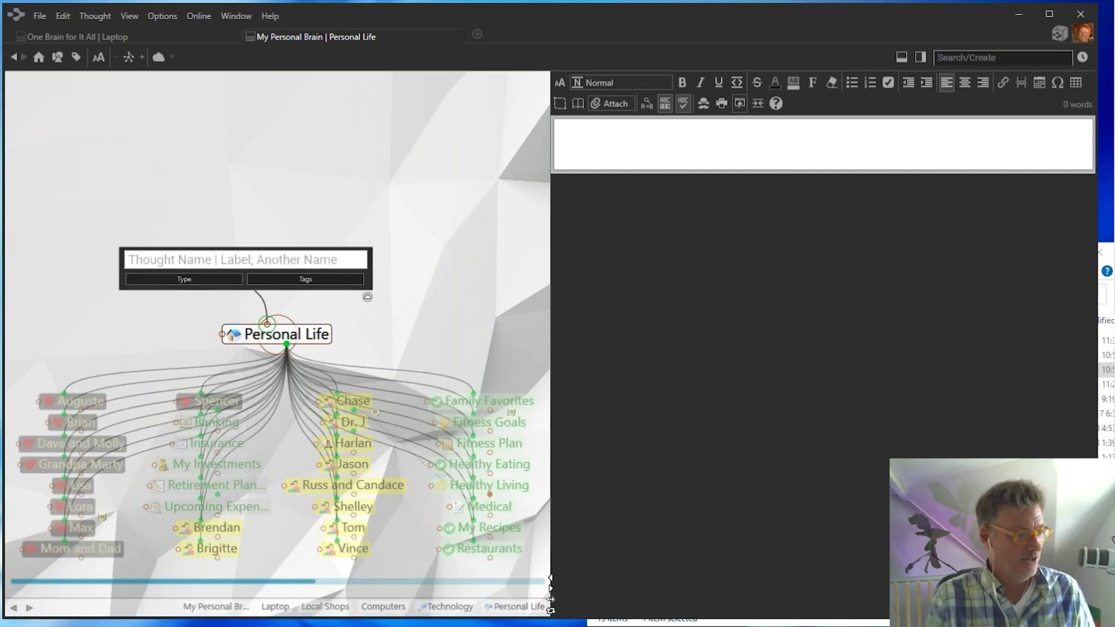
{"action": "type", "text": "My P"}
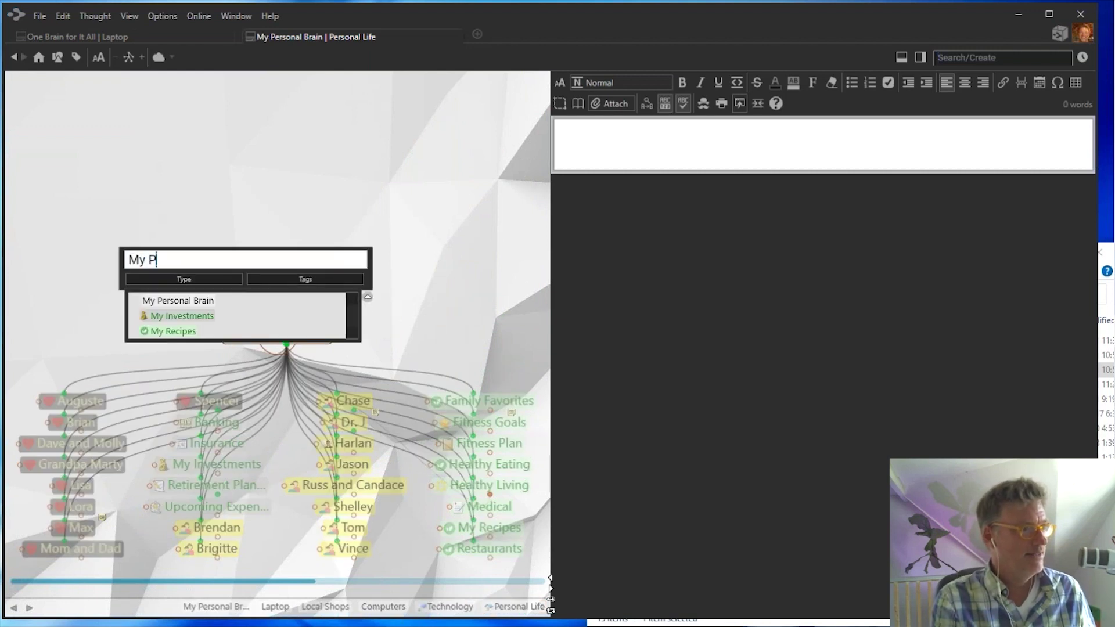
{"action": "double_click", "coordinate": [187, 301]}
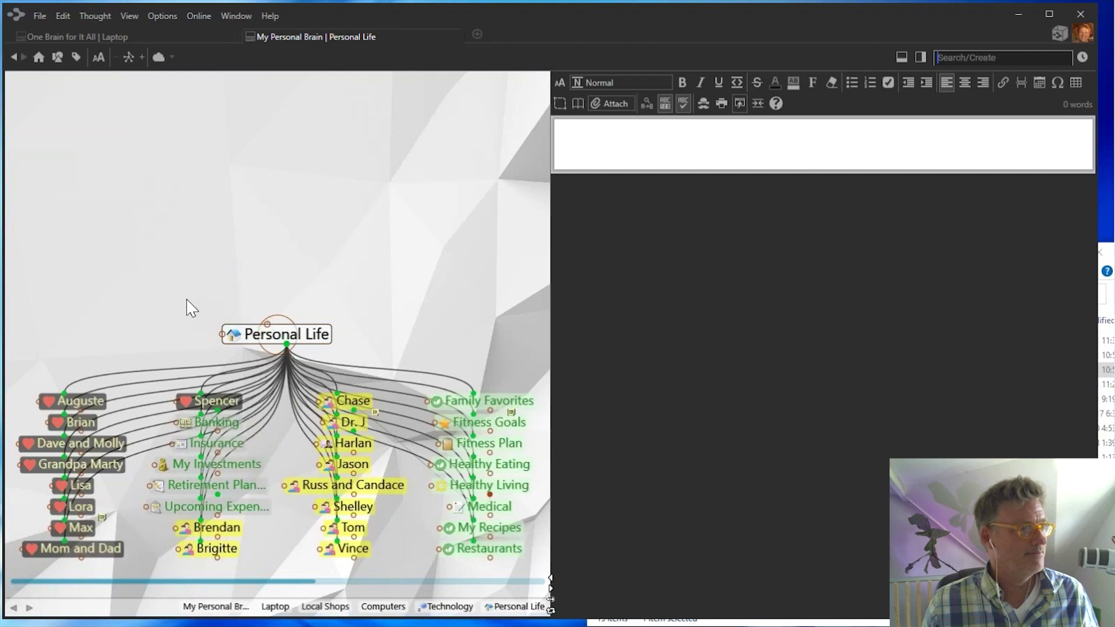
{"action": "right_click", "coordinate": [388, 301]}
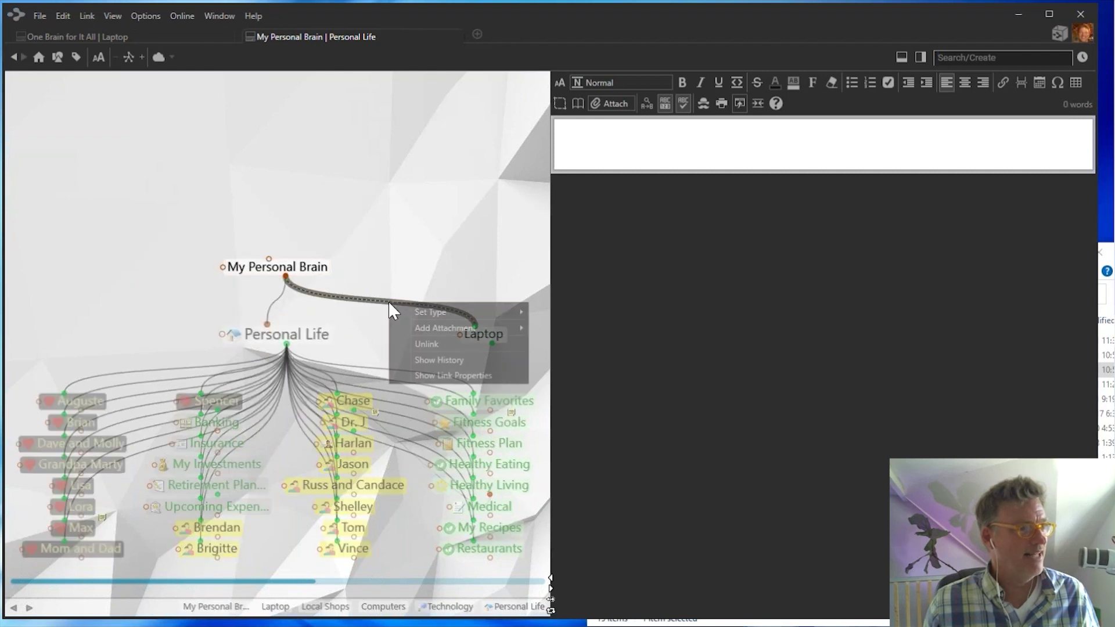
{"action": "left_click", "coordinate": [420, 344]}
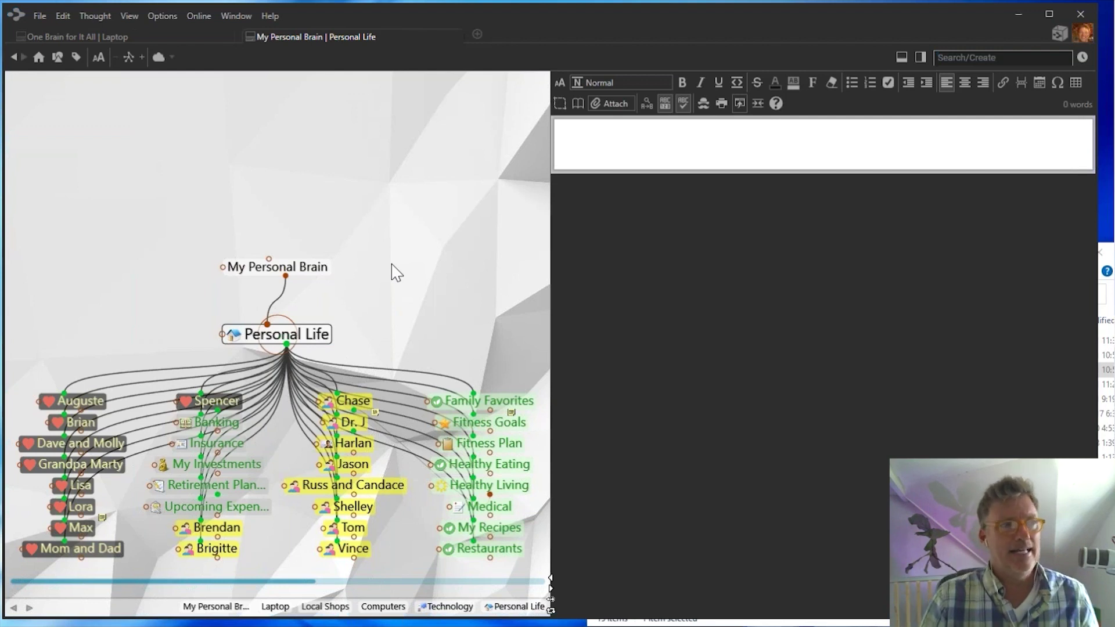
Return to the One Brain for It All brain and navigate from Laptop up to Personal Life
{"action": "left_click", "coordinate": [165, 37]}
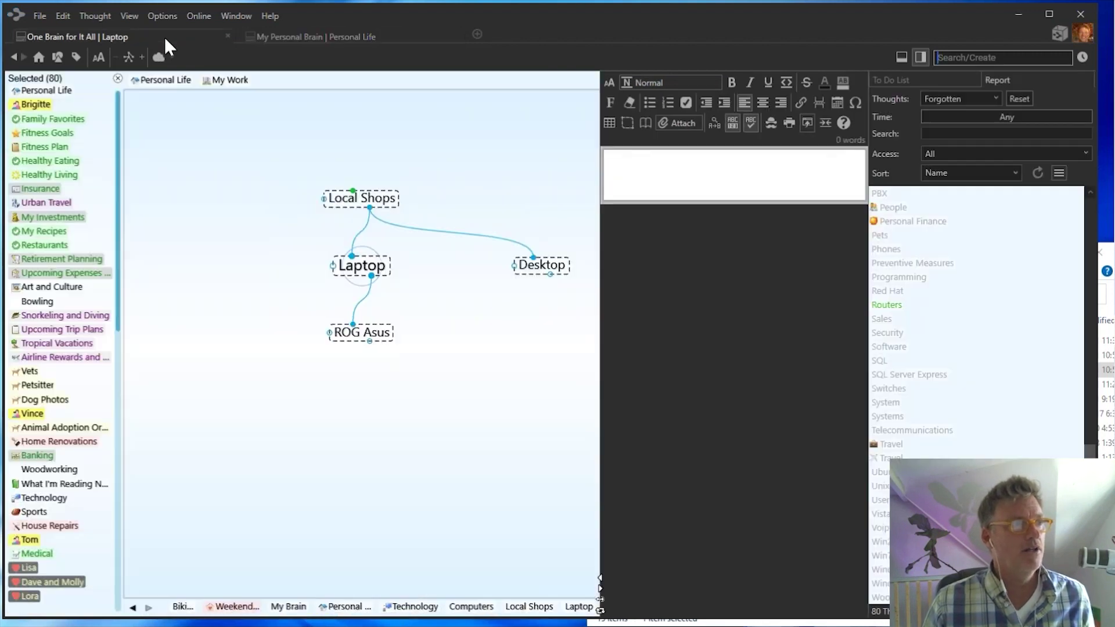
{"action": "left_click", "coordinate": [360, 204]}
{"action": "left_click", "coordinate": [359, 208]}
{"action": "left_click", "coordinate": [359, 208]}
{"action": "left_click", "coordinate": [360, 200]}
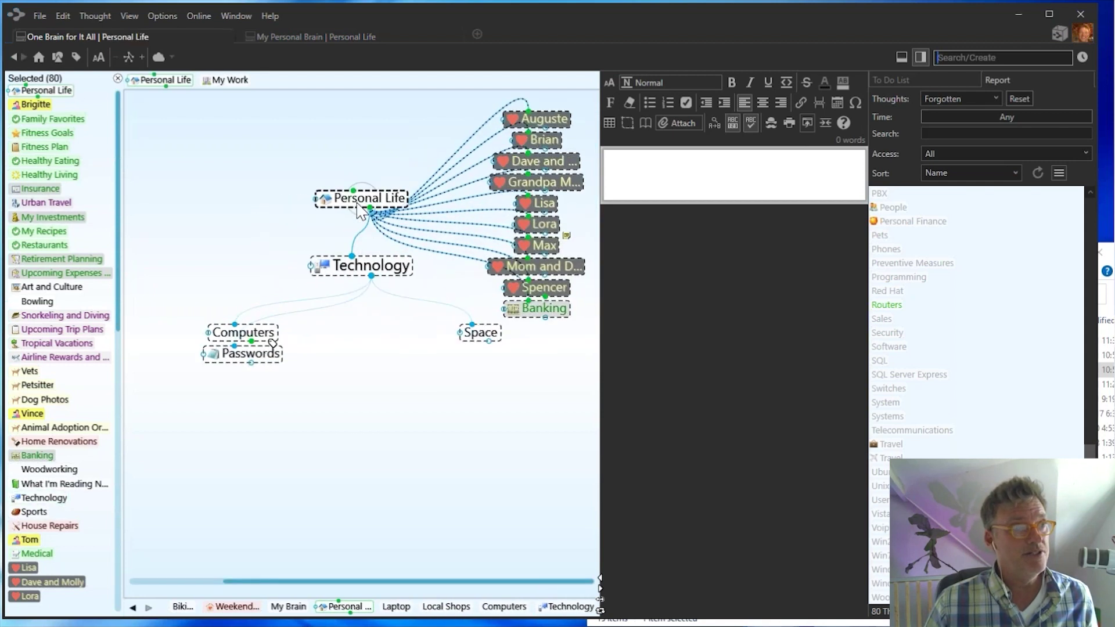
Clear the 80-thought selection in One Brain for It All, leaving the thoughts themselves in place
{"action": "right_click", "coordinate": [100, 213]}
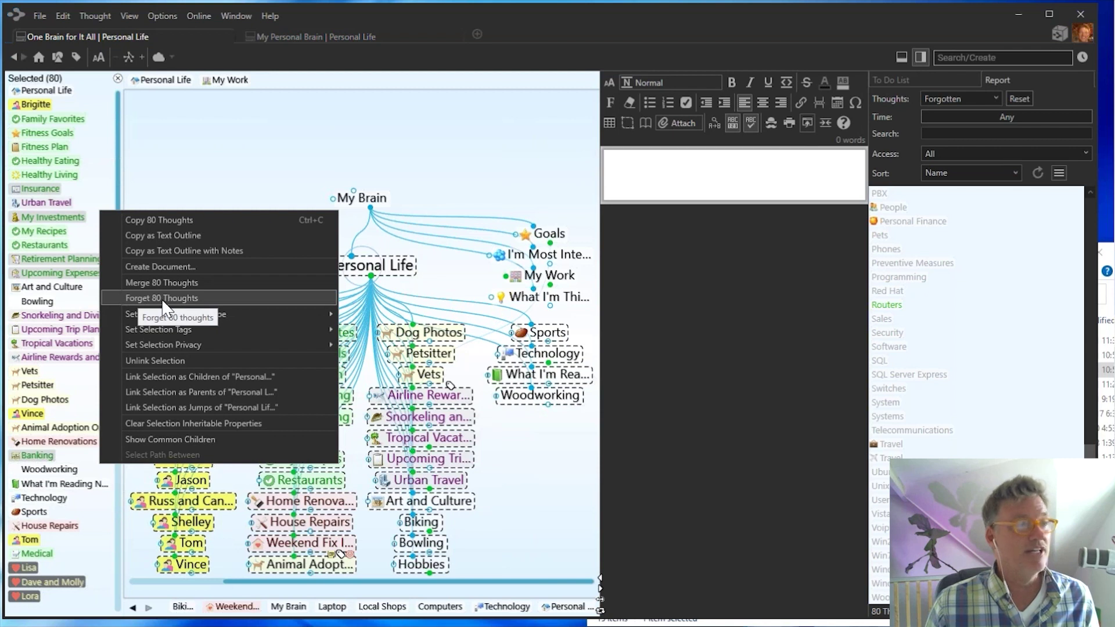
{"action": "left_click", "coordinate": [151, 119]}
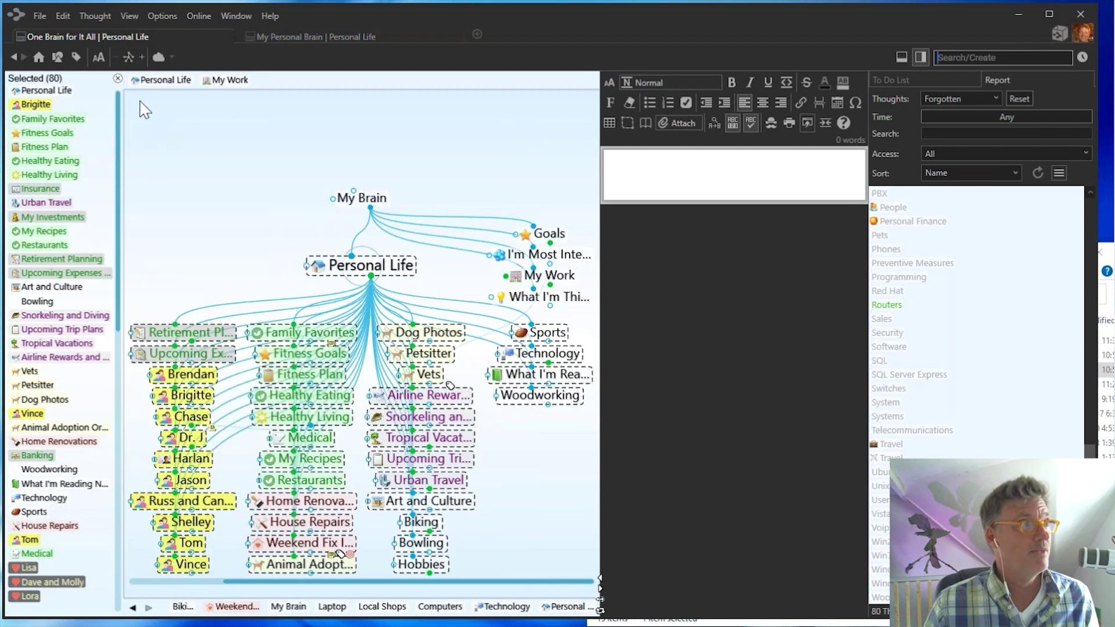
{"action": "left_click", "coordinate": [118, 79]}
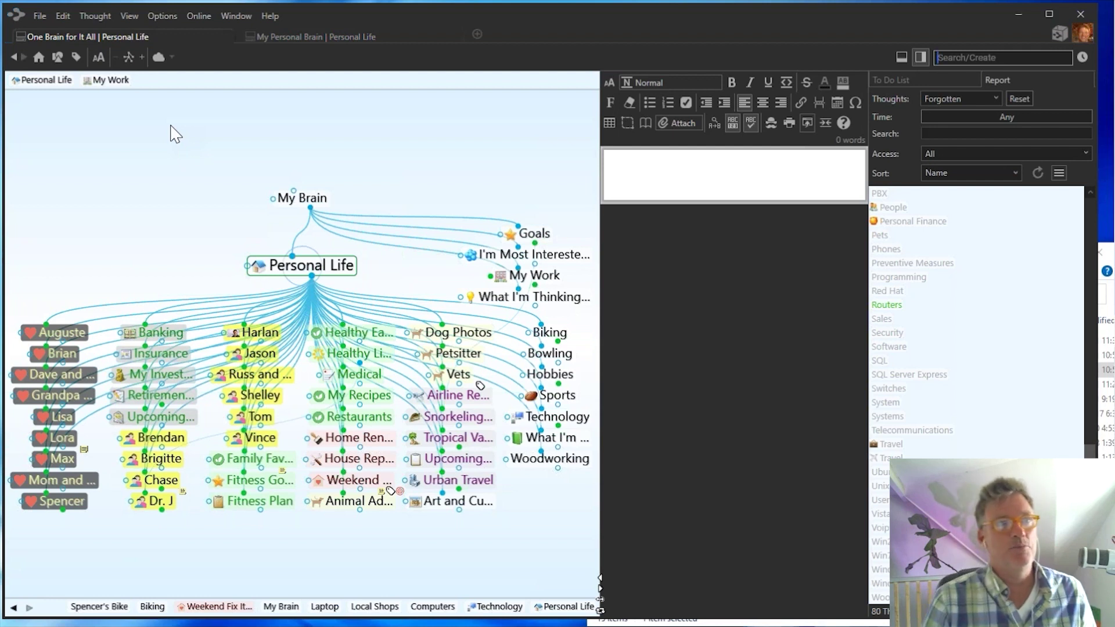
Back up My Personal Brain to the Desktop as the archive My Personal Brain 2021-07-28.brz, allowing anyone to restore it
{"action": "left_click", "coordinate": [335, 36]}
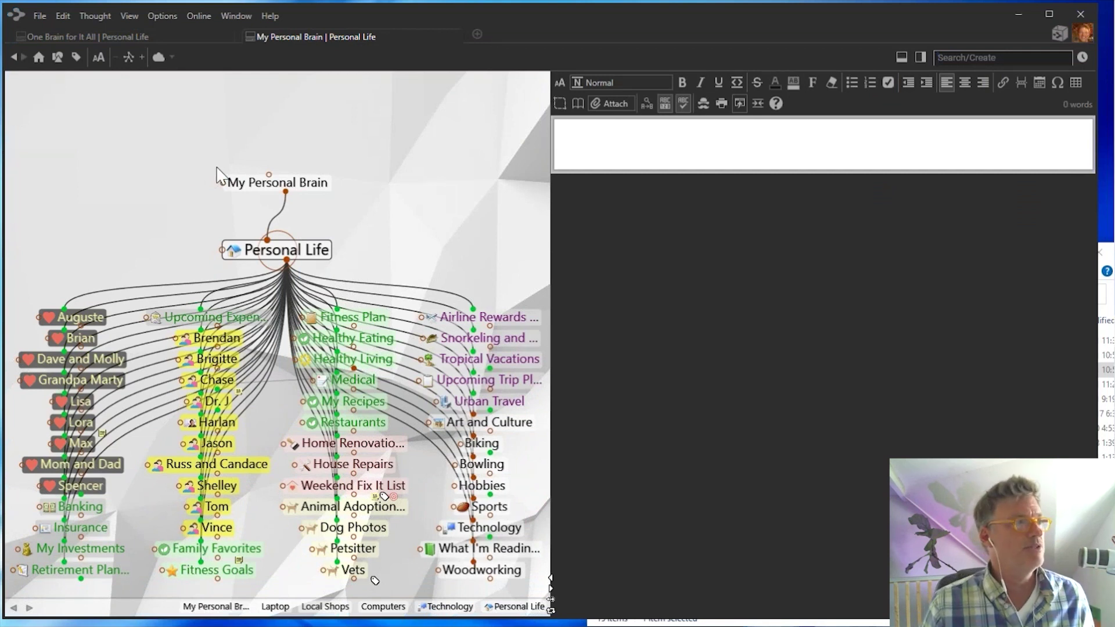
{"action": "left_click", "coordinate": [40, 17]}
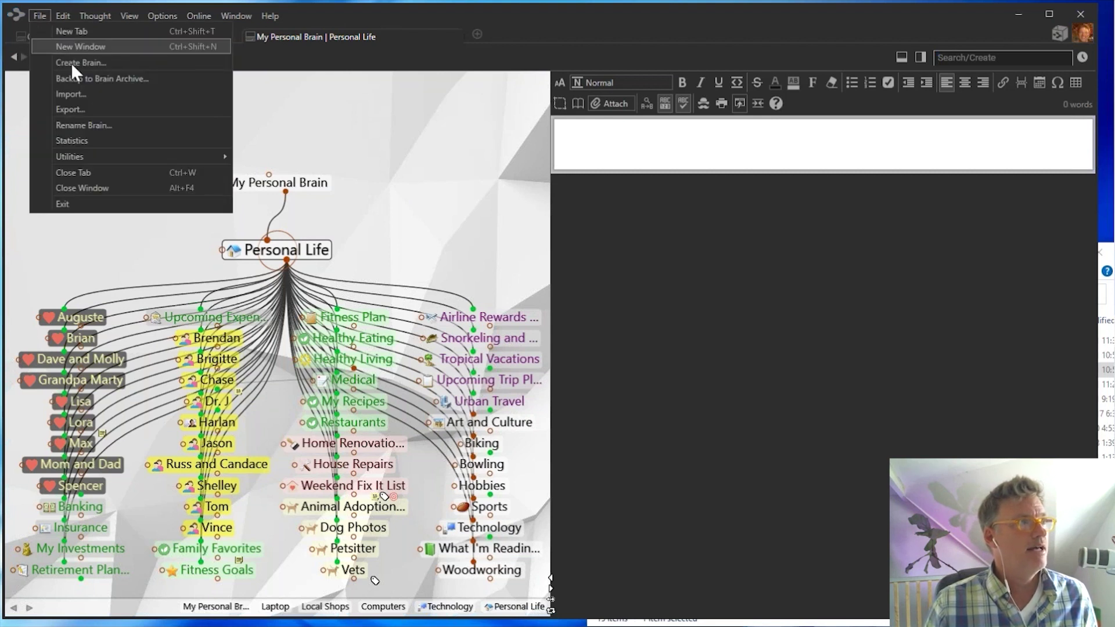
{"action": "left_click", "coordinate": [89, 80]}
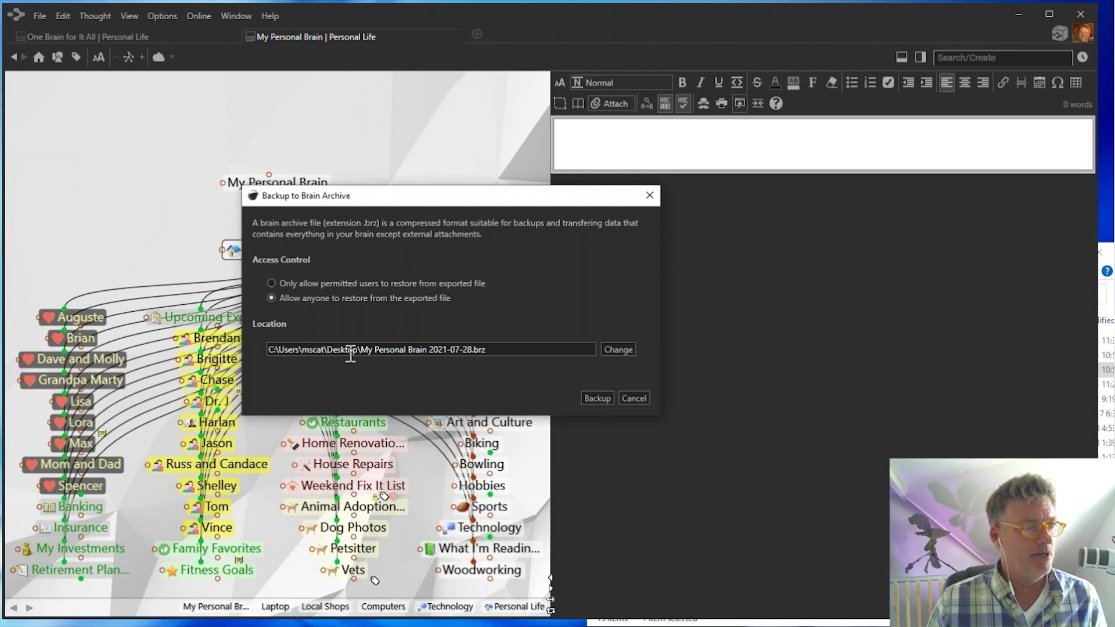
{"action": "left_click", "coordinate": [598, 398]}
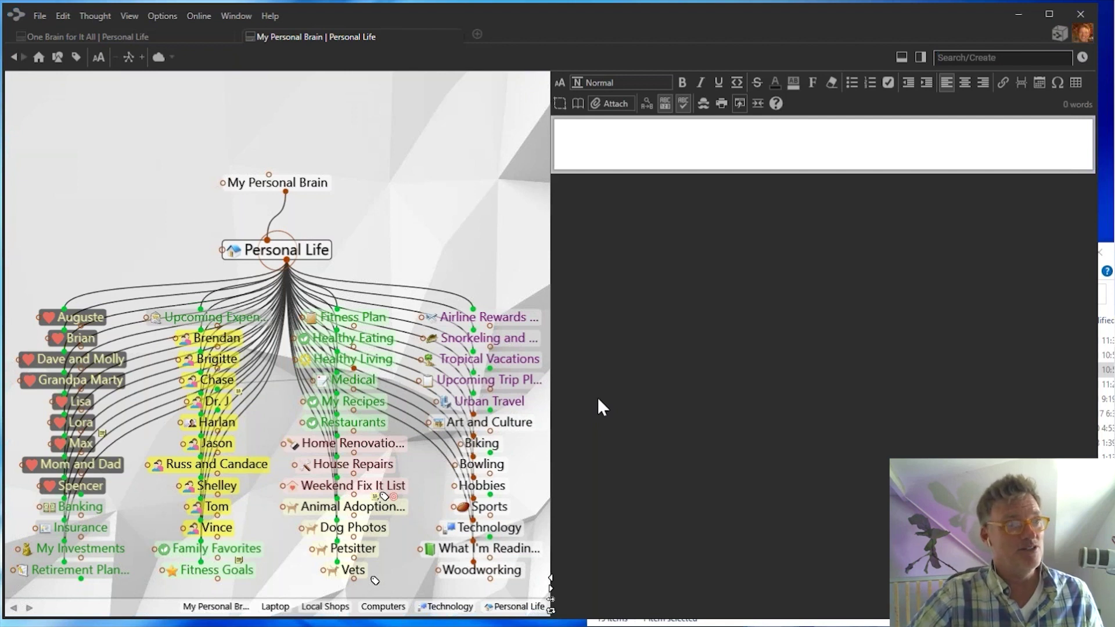
Create a new brain named Secondary Brain and dismiss its theme chooser
{"action": "left_click", "coordinate": [39, 18]}
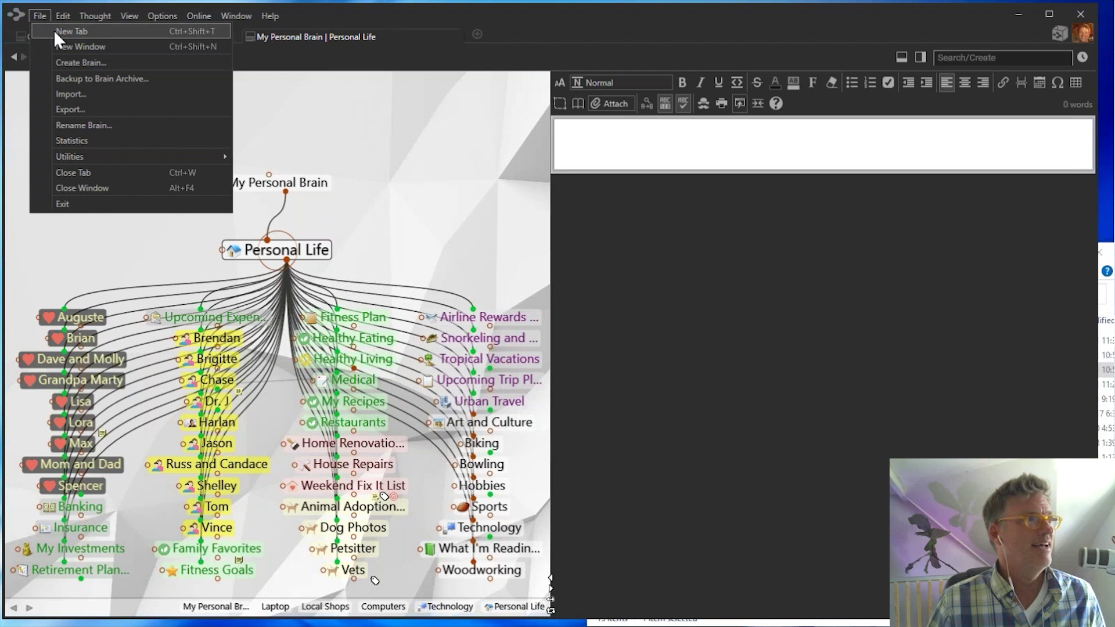
{"action": "left_click", "coordinate": [58, 68]}
{"action": "type", "text": "Secondary Brain"}
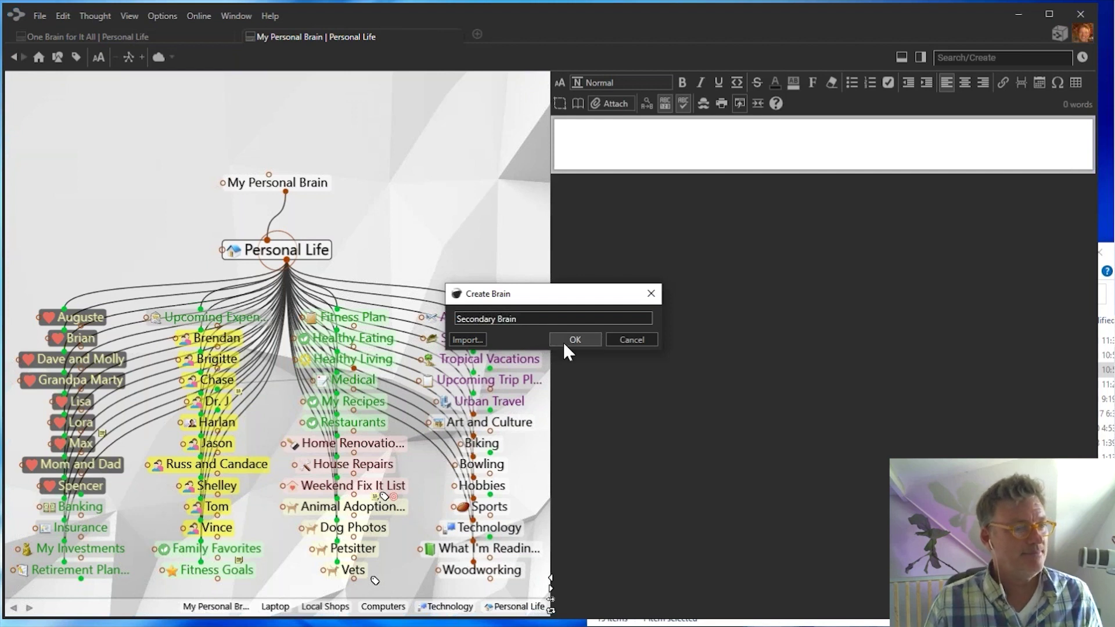
{"action": "left_click", "coordinate": [565, 343]}
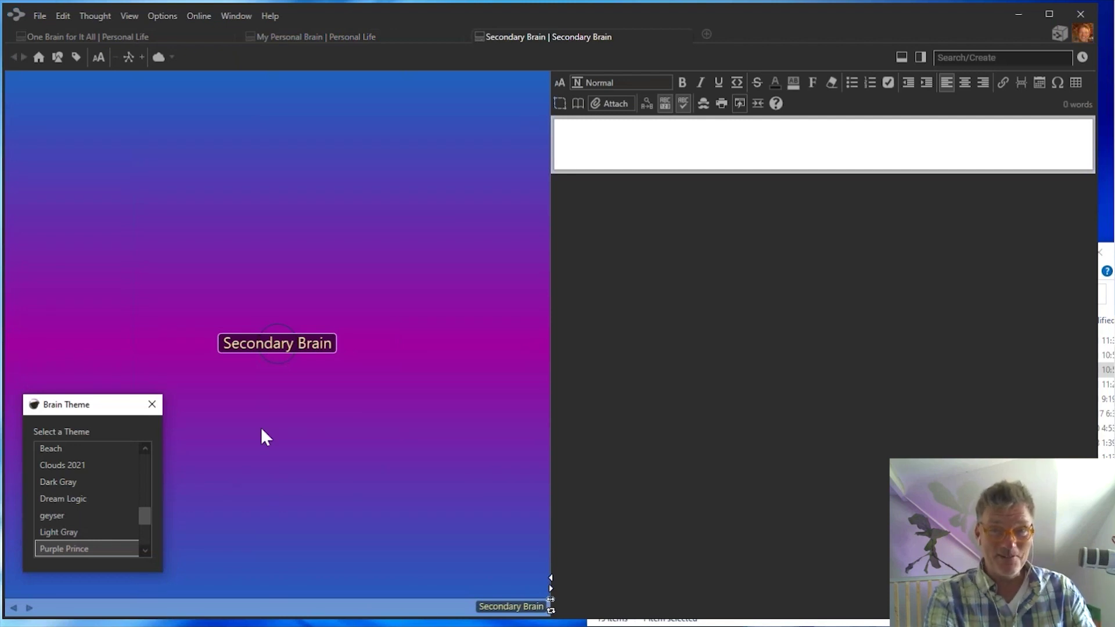
{"action": "left_click", "coordinate": [155, 410]}
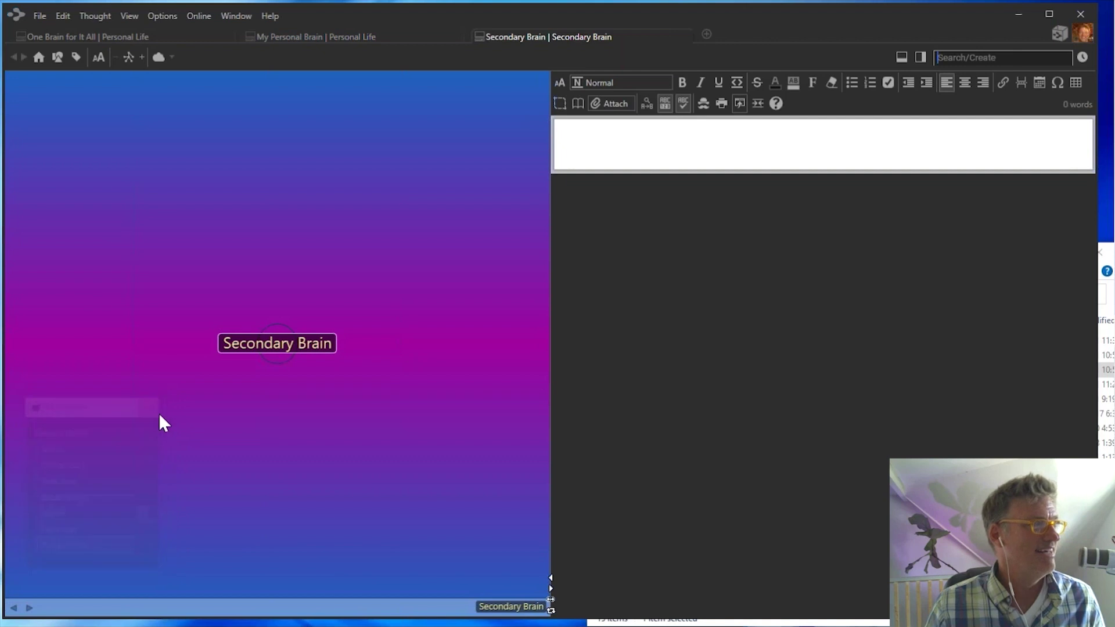
Import the Brain Archive My Personal Brain 2021-07-28.brz from the Desktop, adding and linking it to the Secondary Brain thought
{"action": "left_click", "coordinate": [38, 16]}
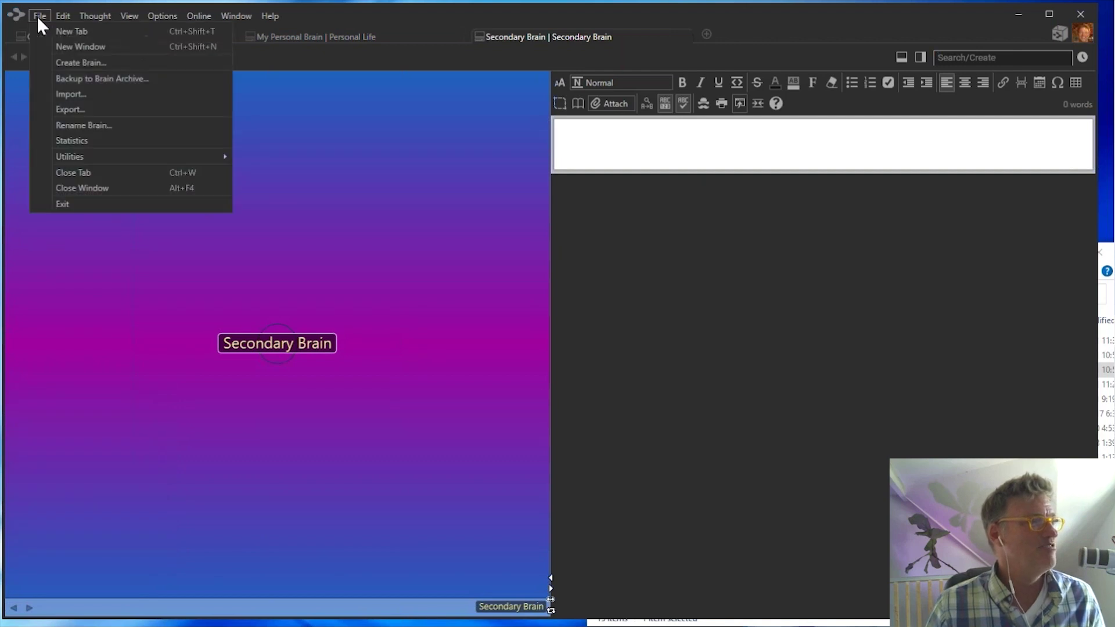
{"action": "left_click", "coordinate": [65, 94]}
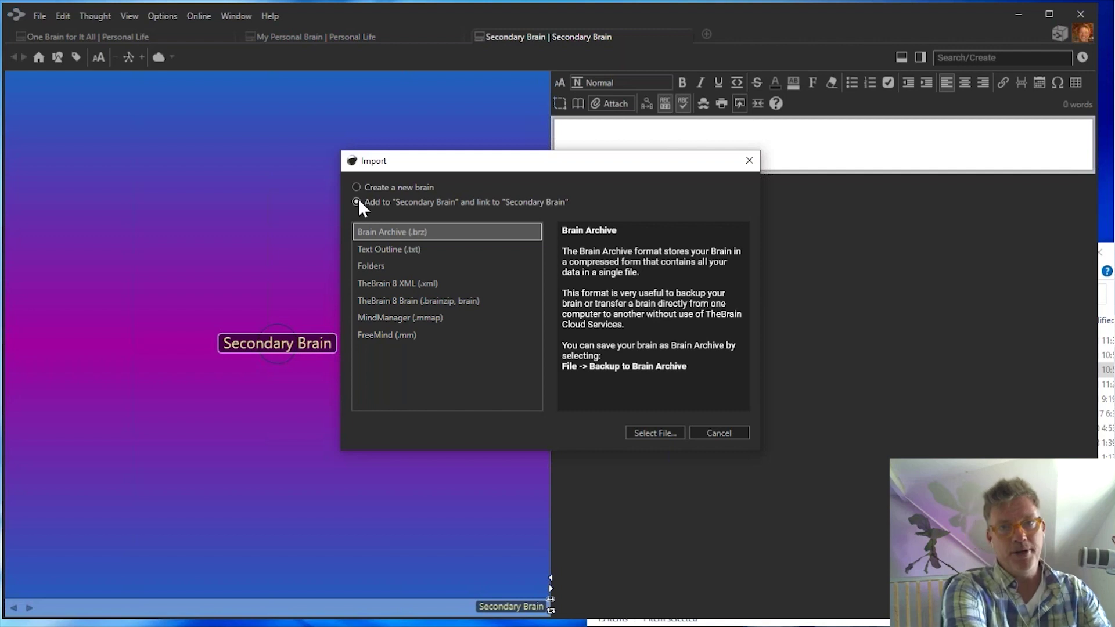
{"action": "left_click", "coordinate": [662, 437]}
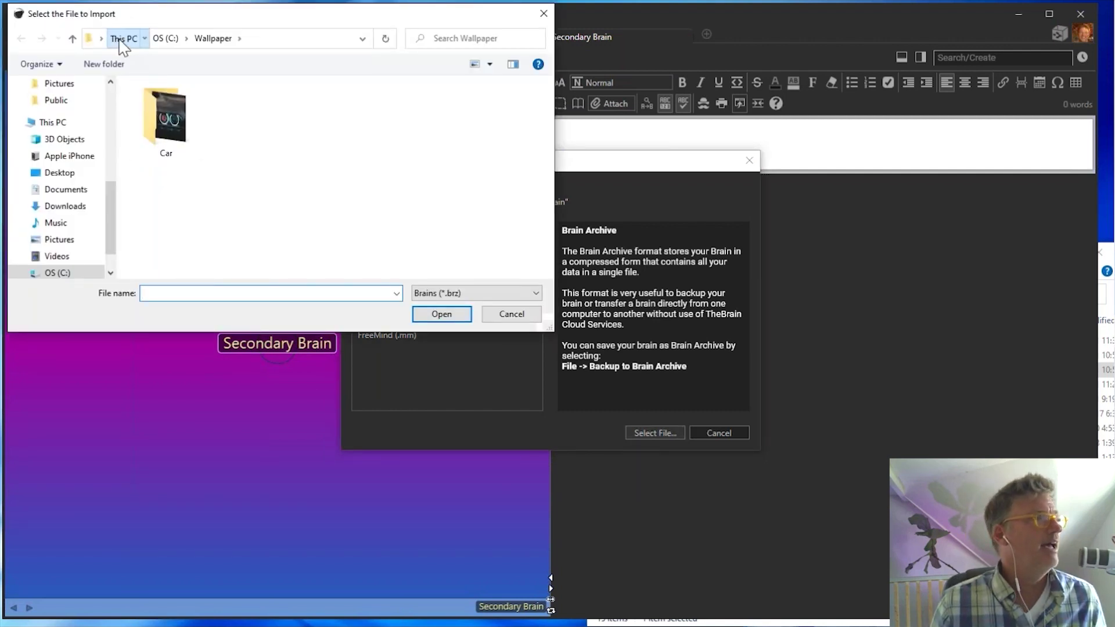
{"action": "left_click", "coordinate": [124, 38]}
{"action": "scroll", "coordinate": [113, 216], "scroll_direction": "up", "scroll_amount": 1}
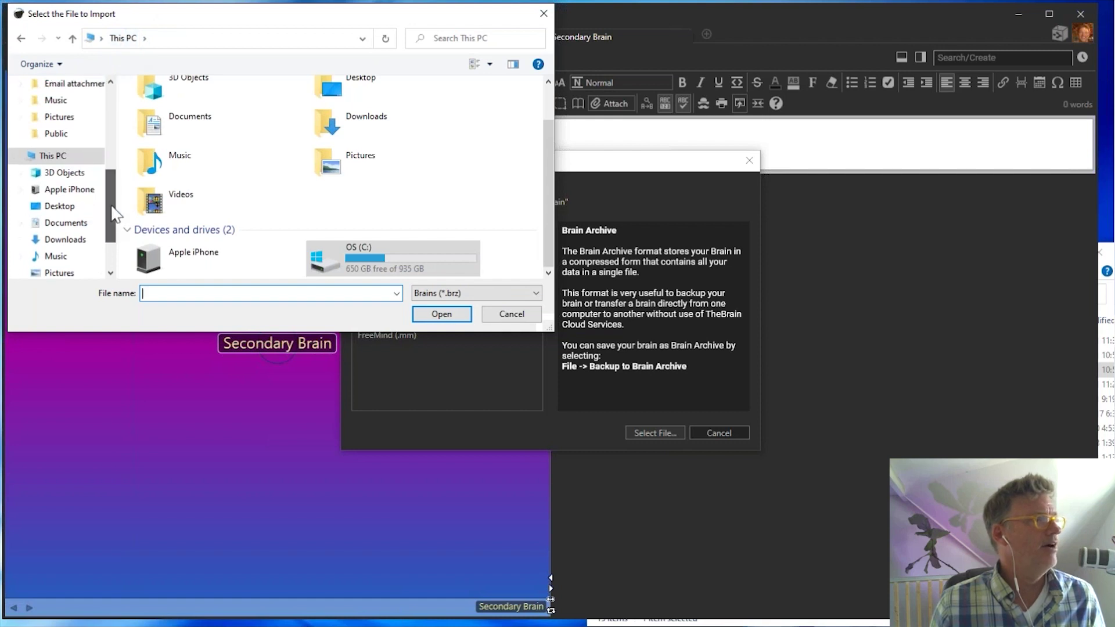
{"action": "left_click", "coordinate": [60, 206]}
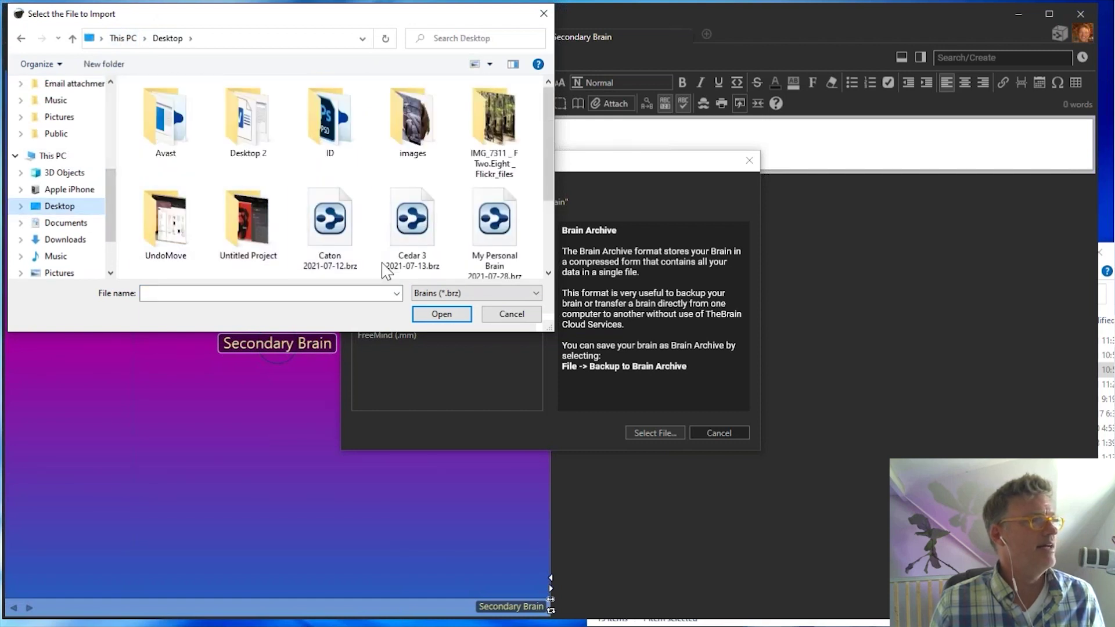
{"action": "scroll", "coordinate": [473, 216], "scroll_direction": "down", "scroll_amount": 2}
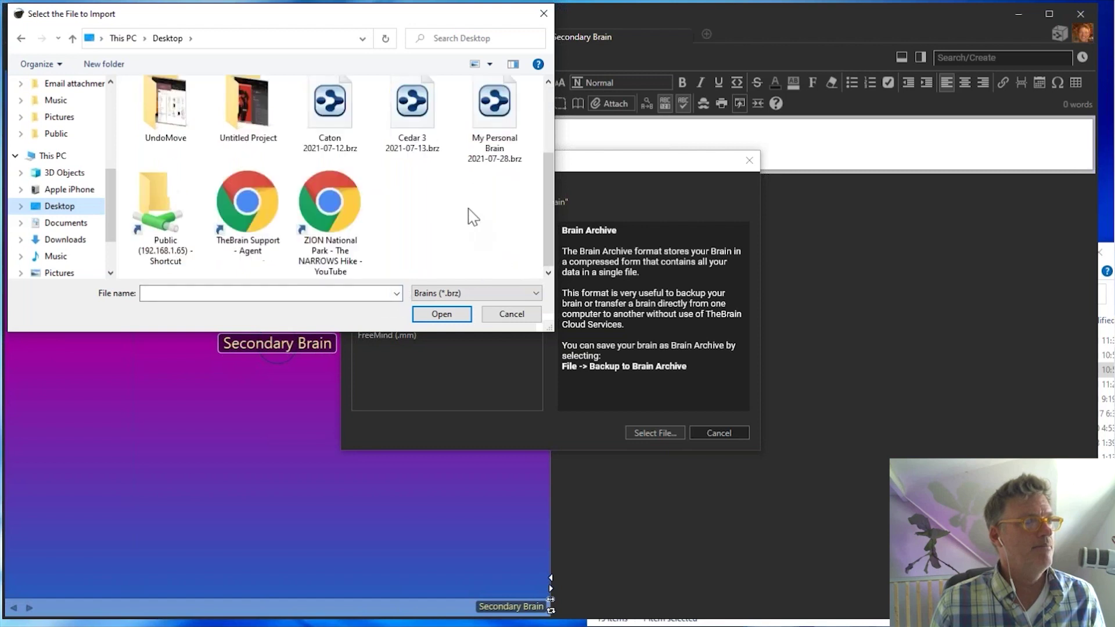
{"action": "left_click", "coordinate": [495, 104]}
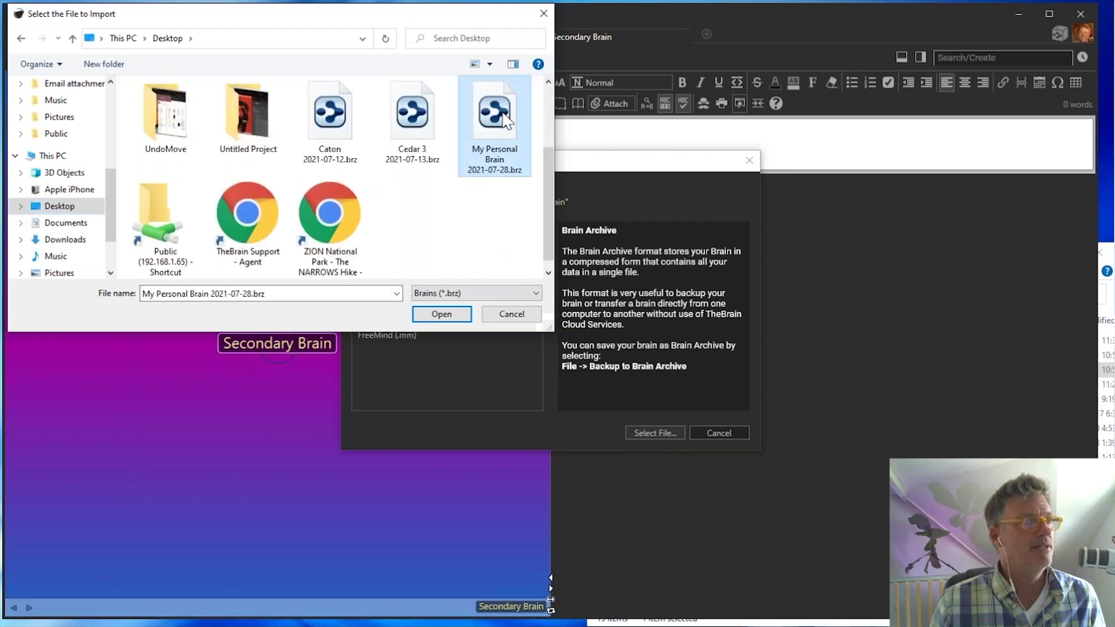
{"action": "left_click", "coordinate": [441, 317]}
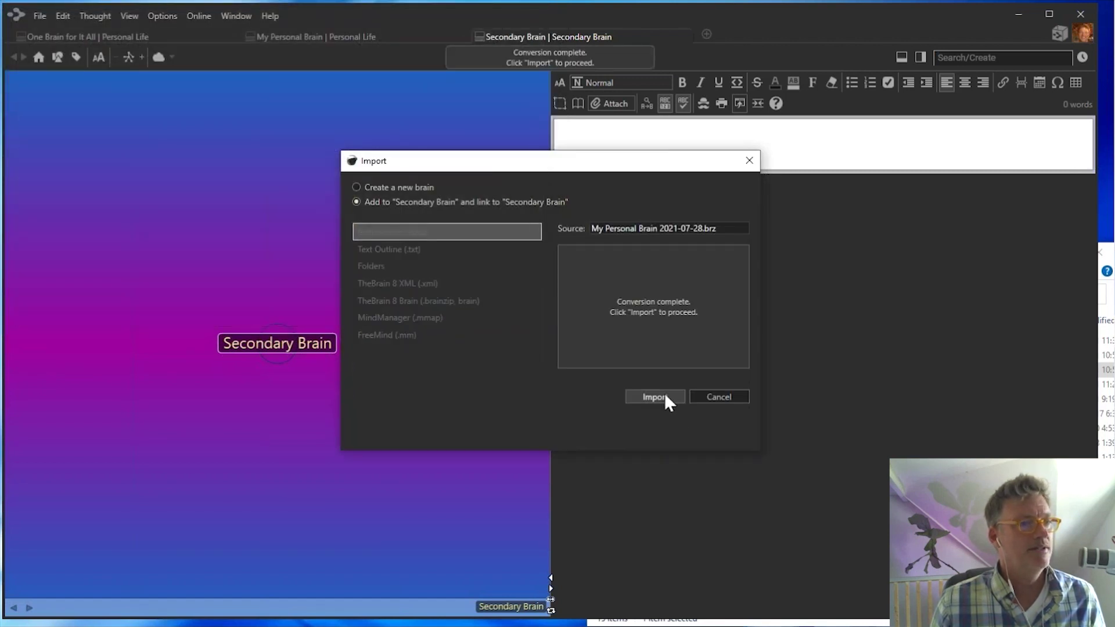
{"action": "left_click", "coordinate": [664, 394]}
{"action": "left_click", "coordinate": [713, 366]}
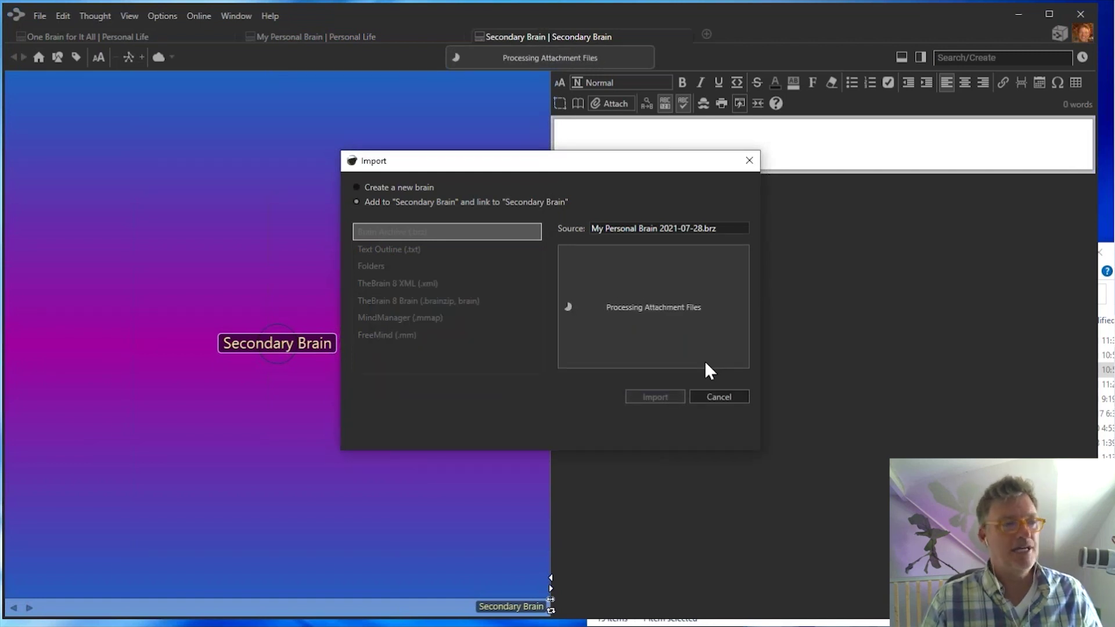
Navigate in Secondary Brain from My Personal Brain through Personal Life to the Woodworking thought
{"action": "left_click", "coordinate": [270, 400]}
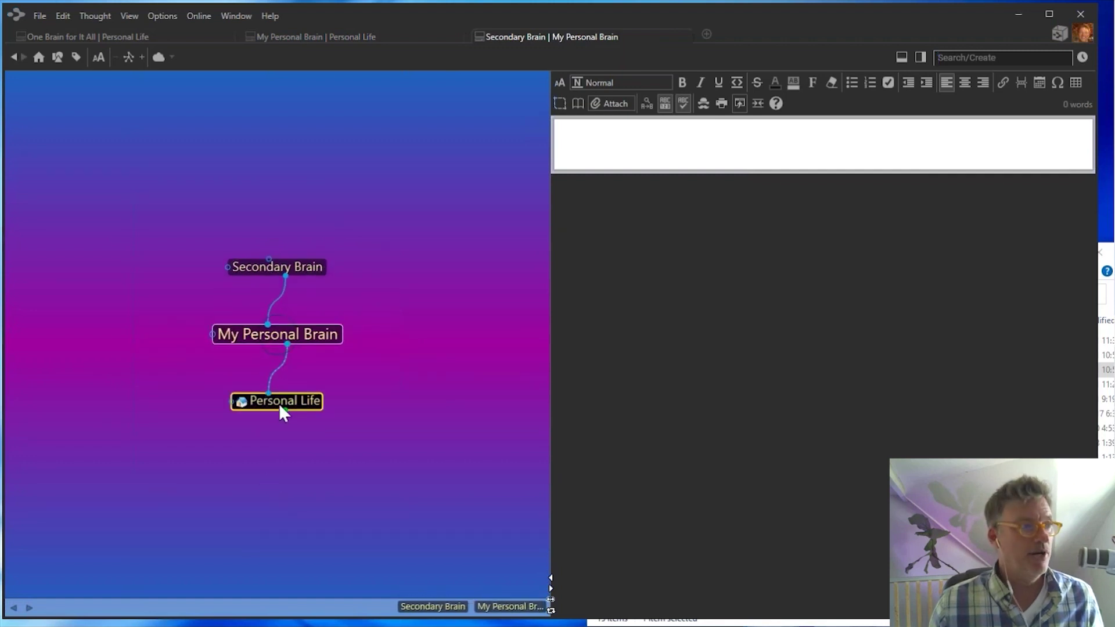
{"action": "left_click", "coordinate": [295, 402]}
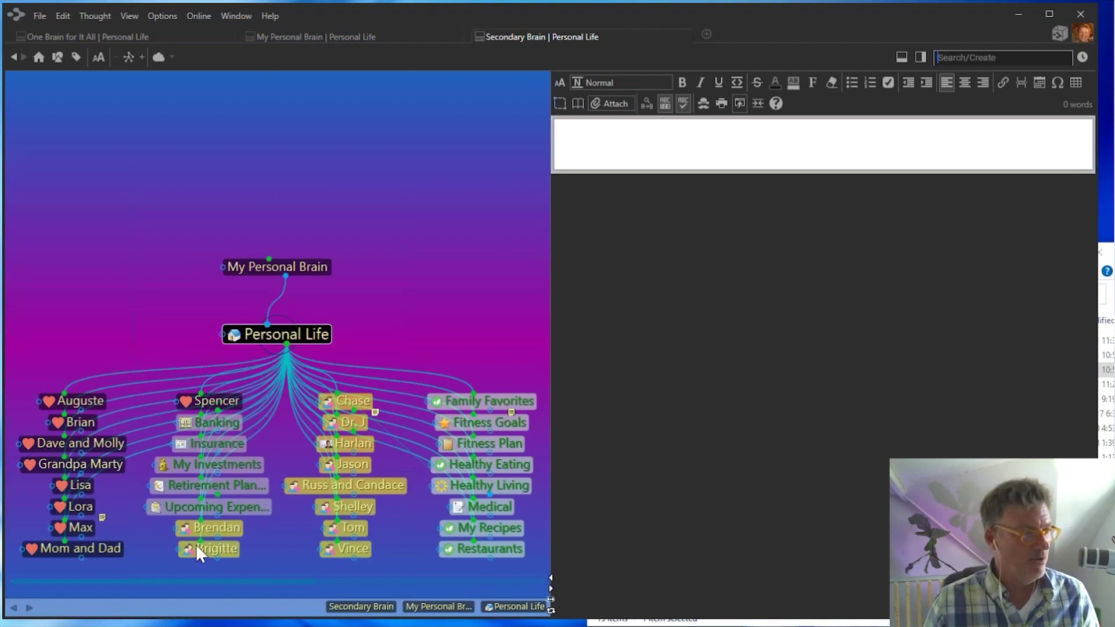
{"action": "left_click", "coordinate": [459, 581]}
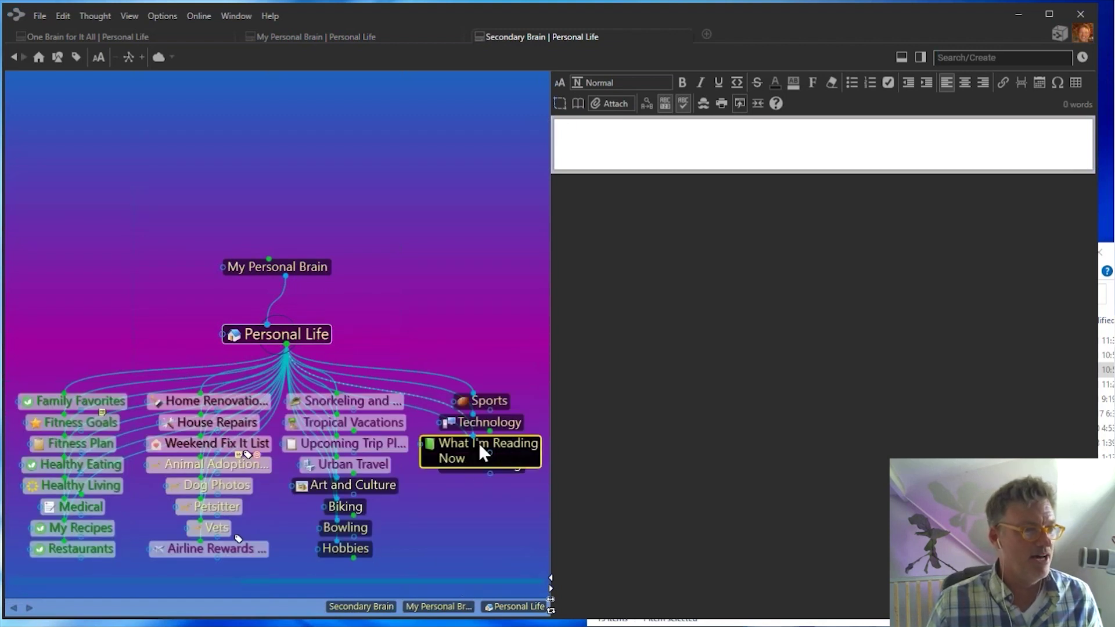
{"action": "left_click", "coordinate": [464, 468]}
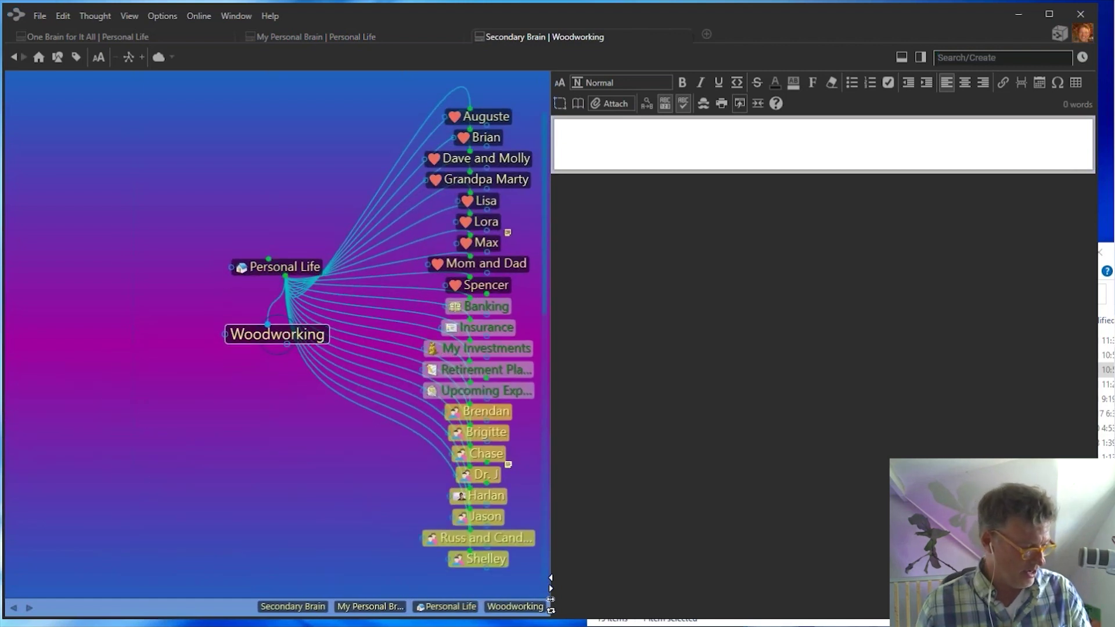
Switch to File Explorer, open Wood Research.xlsx from the Maps folder in Excel, and review its wood species outline
{"action": "left_click", "coordinate": [1105, 370]}
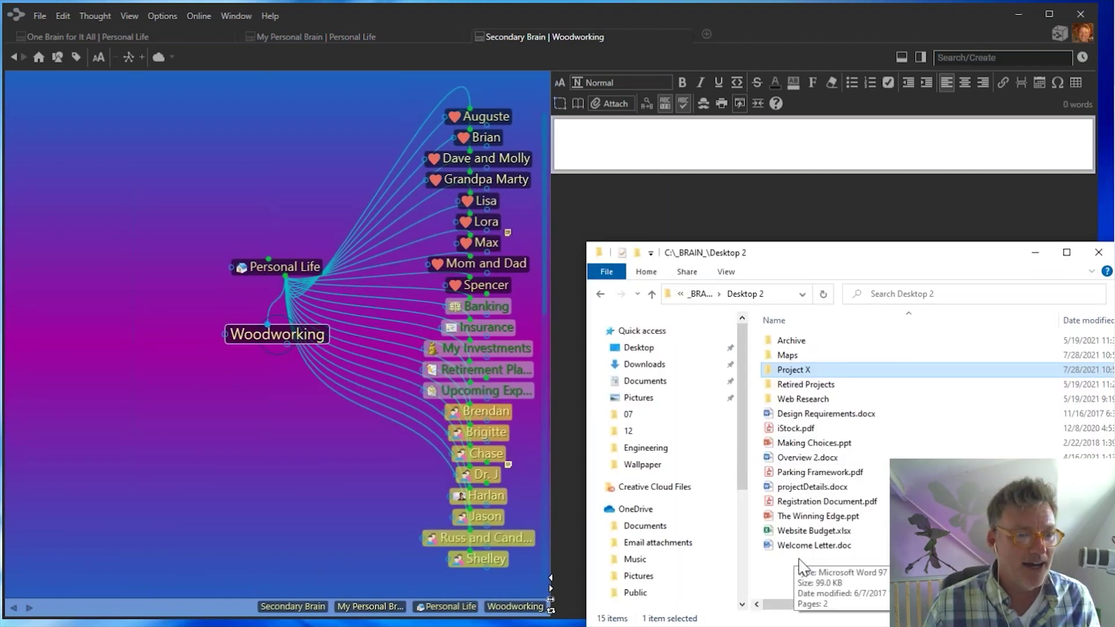
{"action": "left_click", "coordinate": [788, 357]}
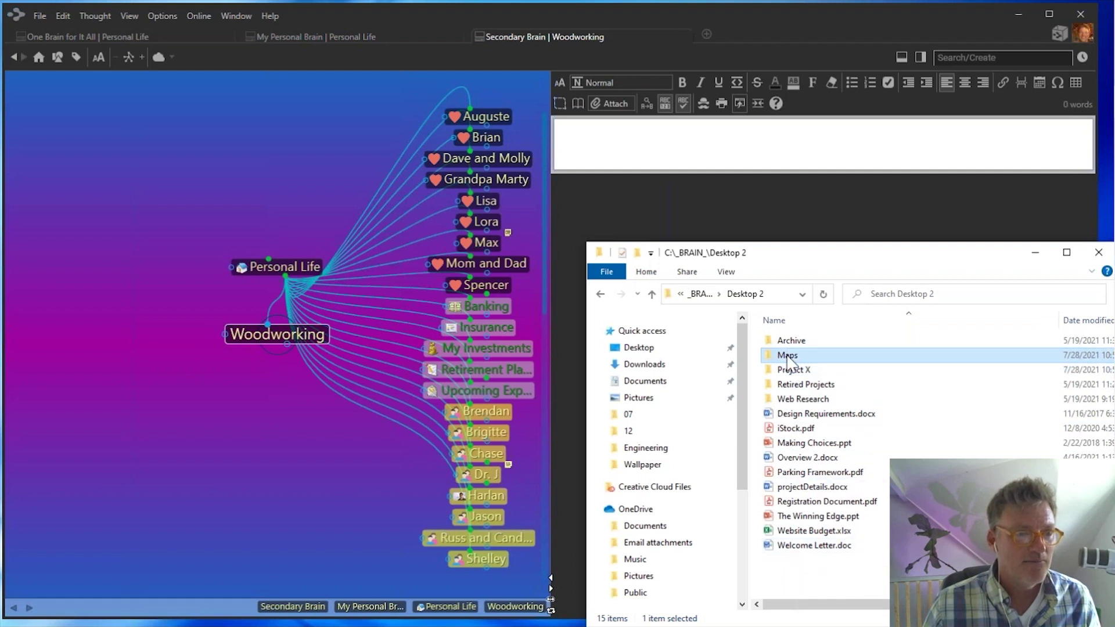
{"action": "double_click", "coordinate": [787, 357]}
{"action": "double_click", "coordinate": [811, 516]}
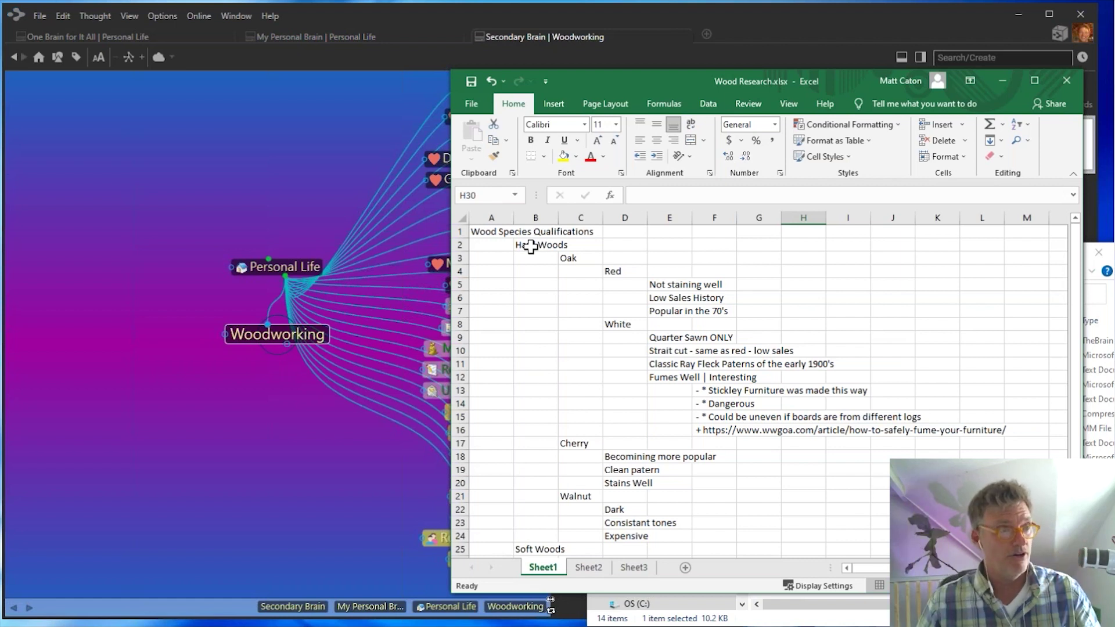
{"action": "scroll", "coordinate": [530, 246], "scroll_direction": "down", "scroll_amount": 3}
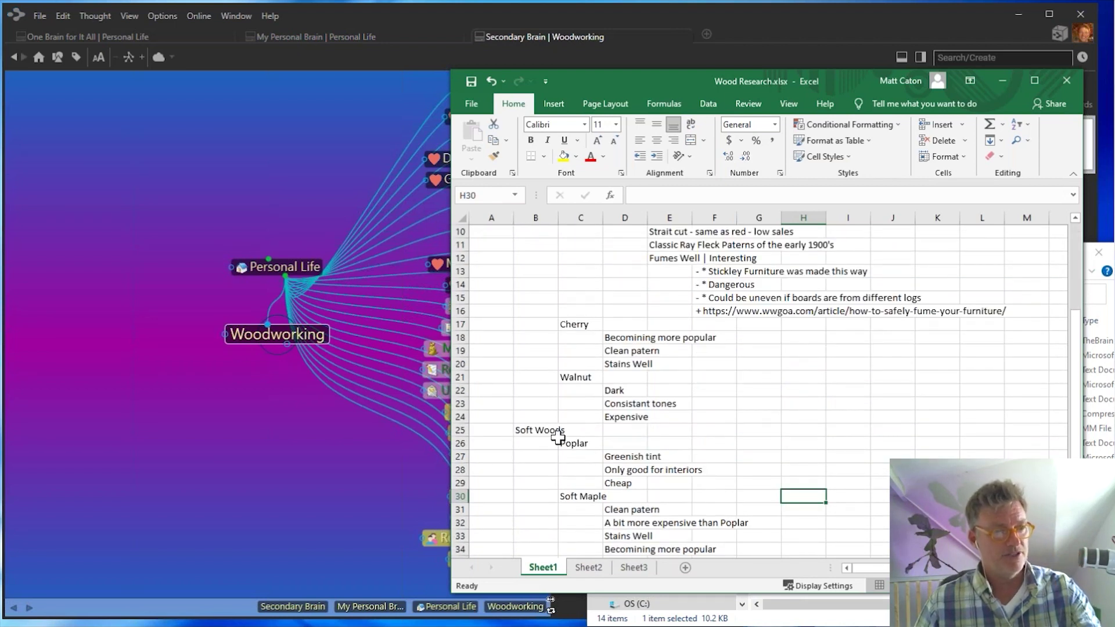
{"action": "scroll", "coordinate": [557, 436], "scroll_direction": "up", "scroll_amount": 3}
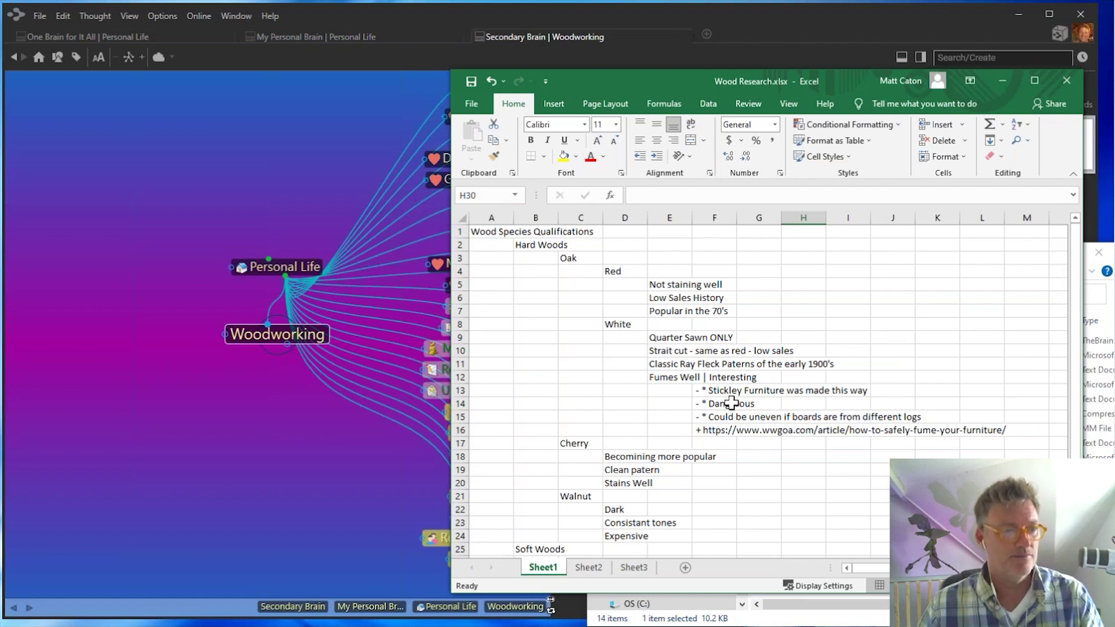
{"action": "scroll", "coordinate": [730, 402], "scroll_direction": "down", "scroll_amount": 5}
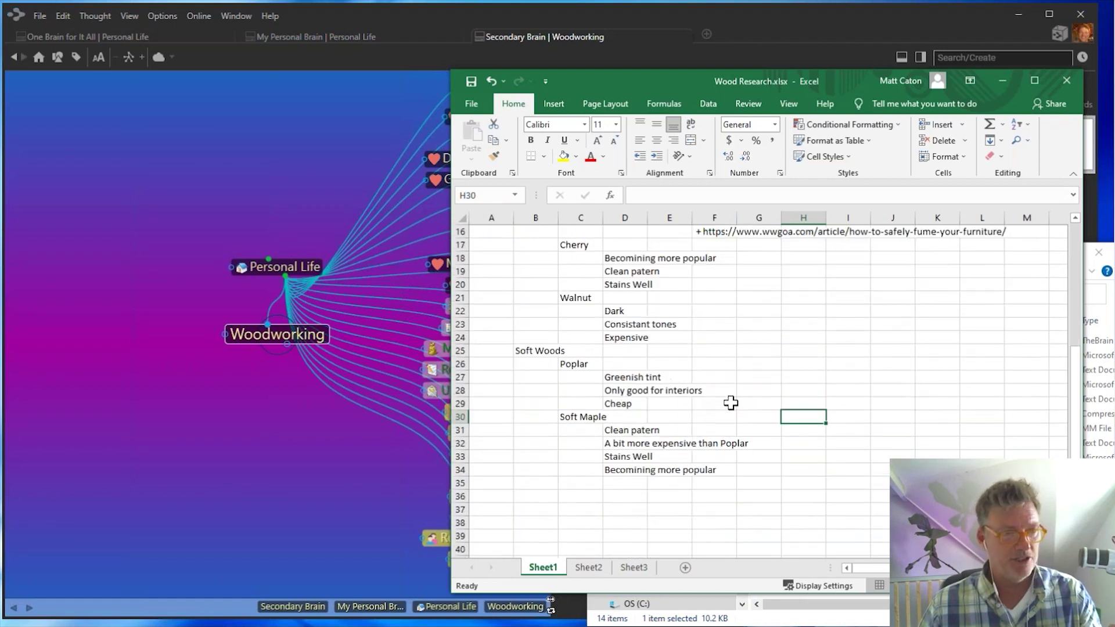
Copy the whole wood species outline on Sheet1, cells A1 through H35
{"action": "left_click", "coordinate": [813, 471]}
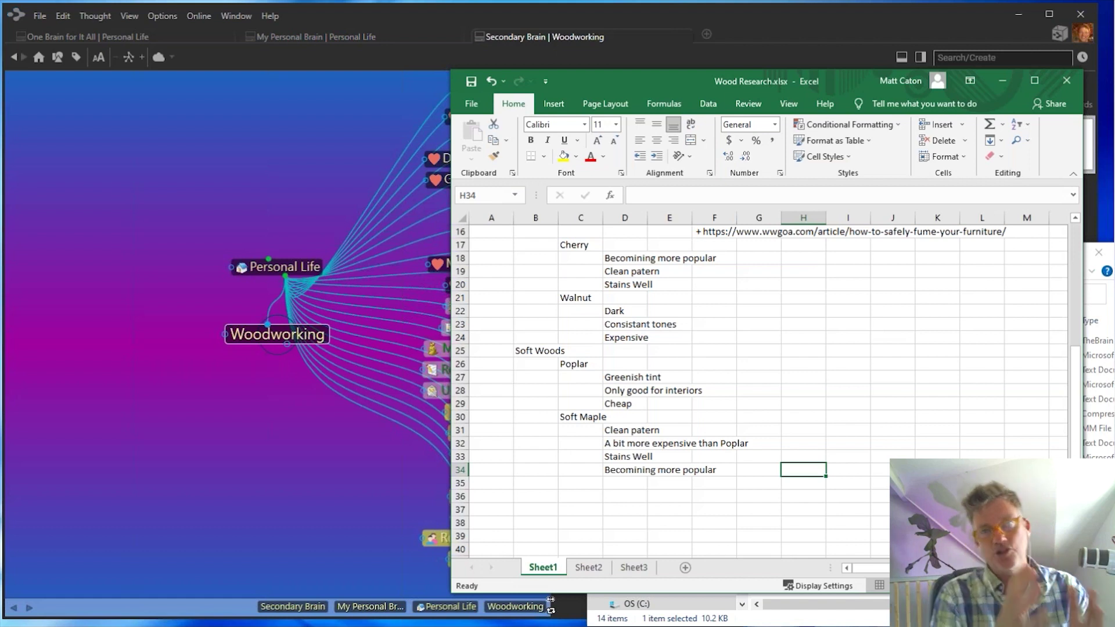
{"action": "left_click_drag", "start_coordinate": [813, 482], "coordinate": [476, 237]}
{"action": "right_click", "coordinate": [519, 277]}
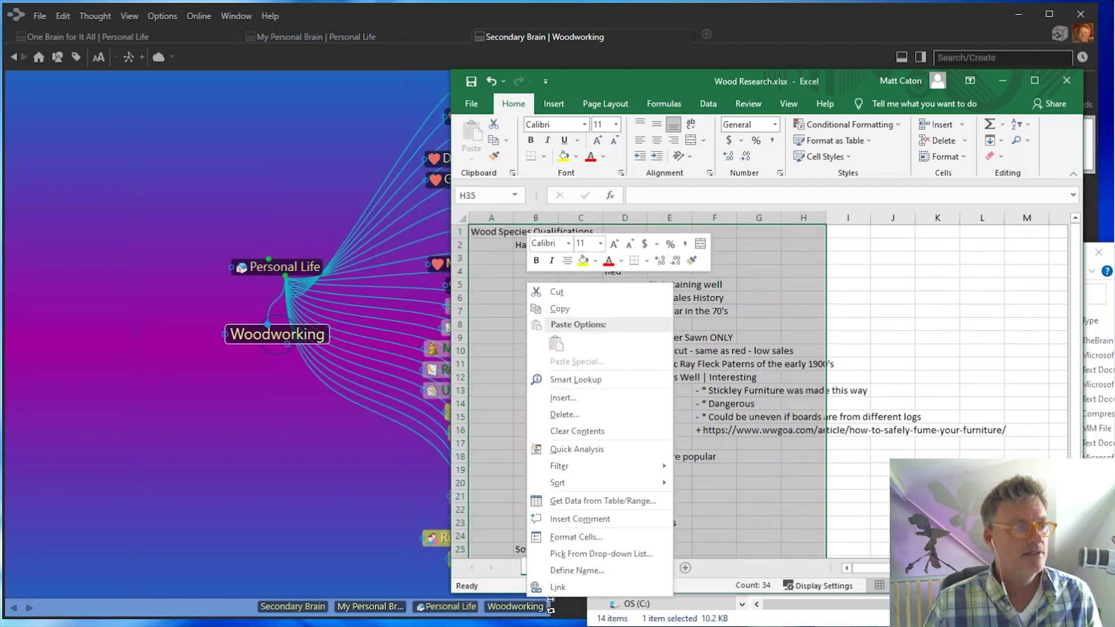
{"action": "left_click", "coordinate": [554, 310]}
{"action": "scroll", "coordinate": [554, 312], "scroll_direction": "down", "scroll_amount": 7}
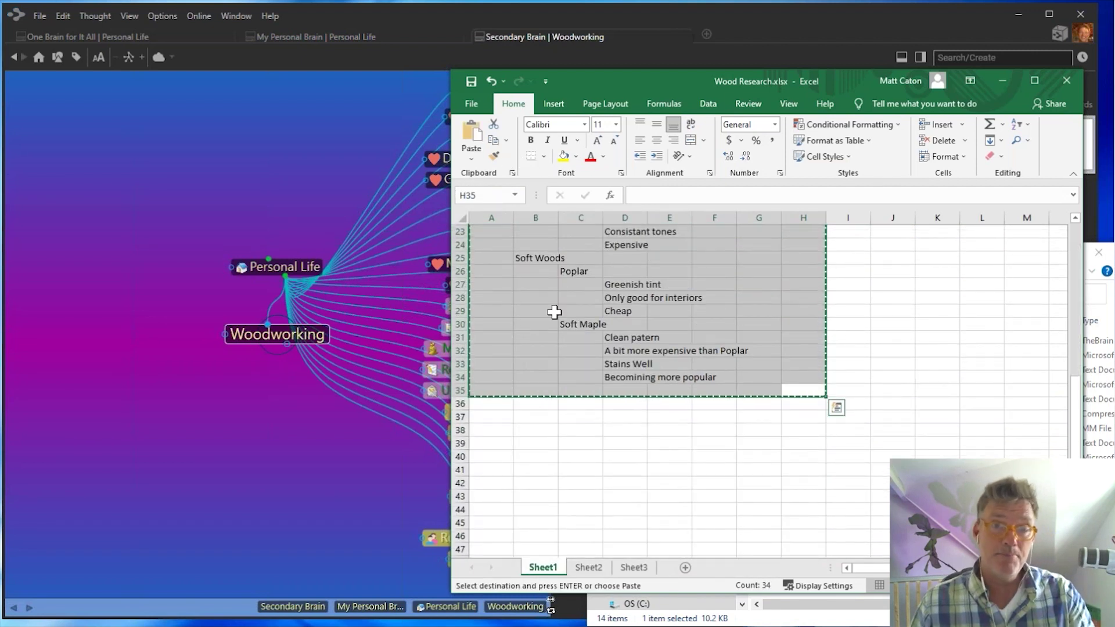
Switch back to Secondary Brain and paste the copied text outline as thoughts under Woodworking
{"action": "left_click", "coordinate": [260, 458]}
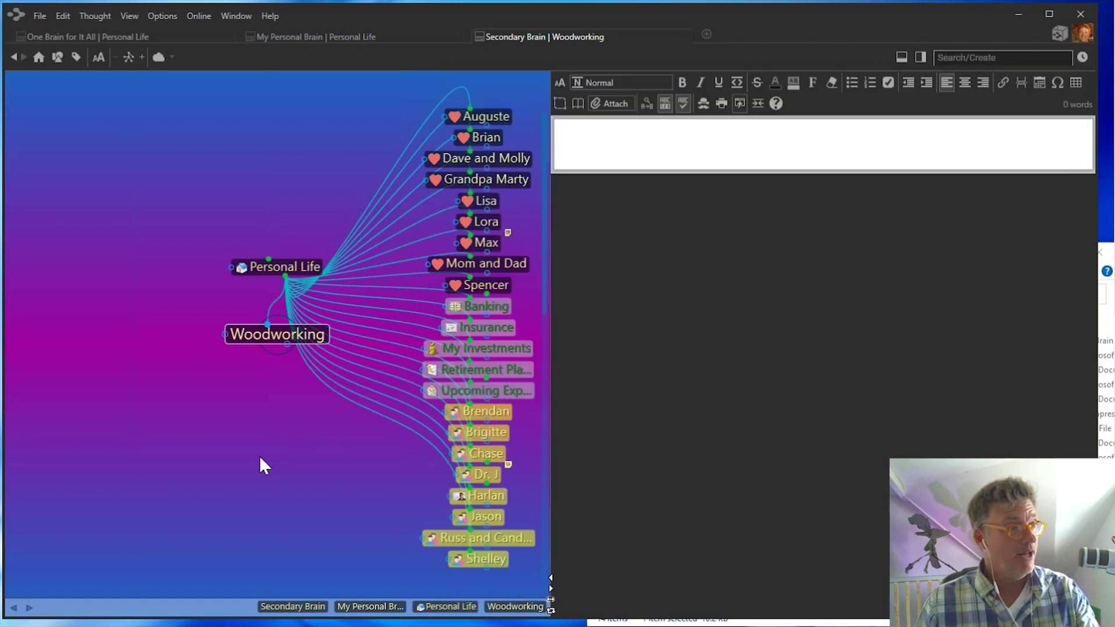
{"action": "right_click", "coordinate": [133, 437]}
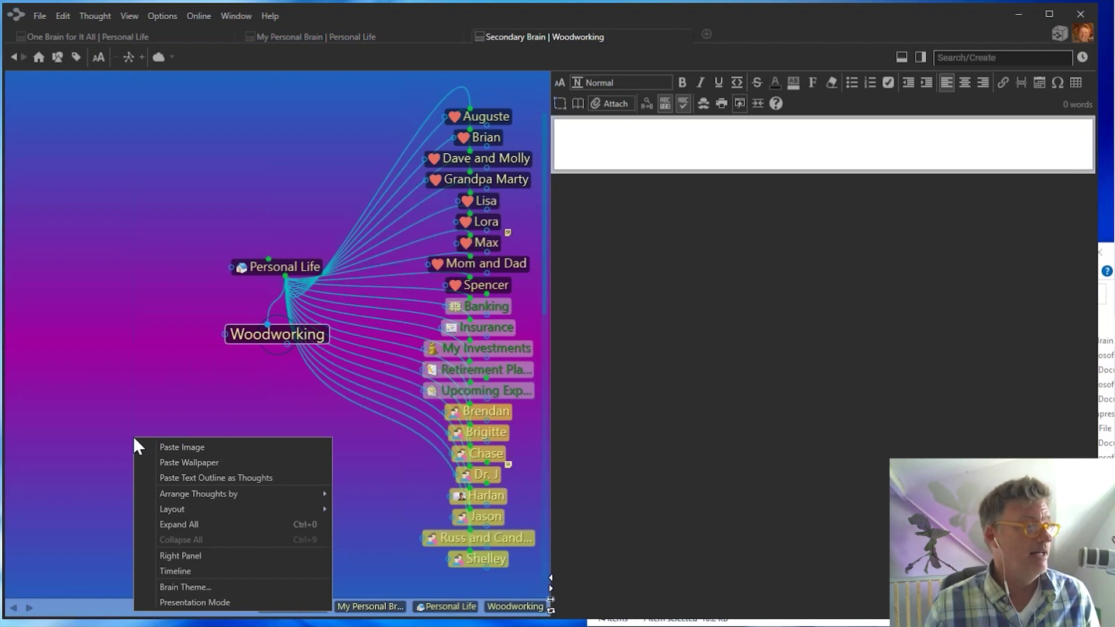
{"action": "left_click", "coordinate": [256, 480]}
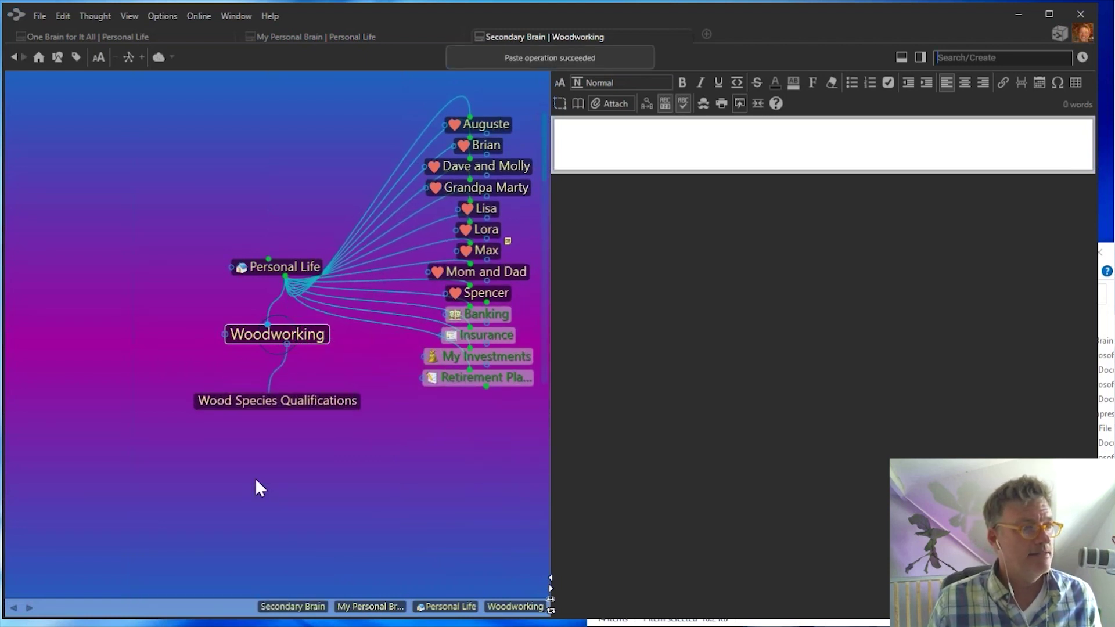
Review the pasted wood species thoughts from Wood Species Qualifications through White oak to the Fumes Well notes, and glance at the Notepad++ outline
{"action": "left_click", "coordinate": [290, 400]}
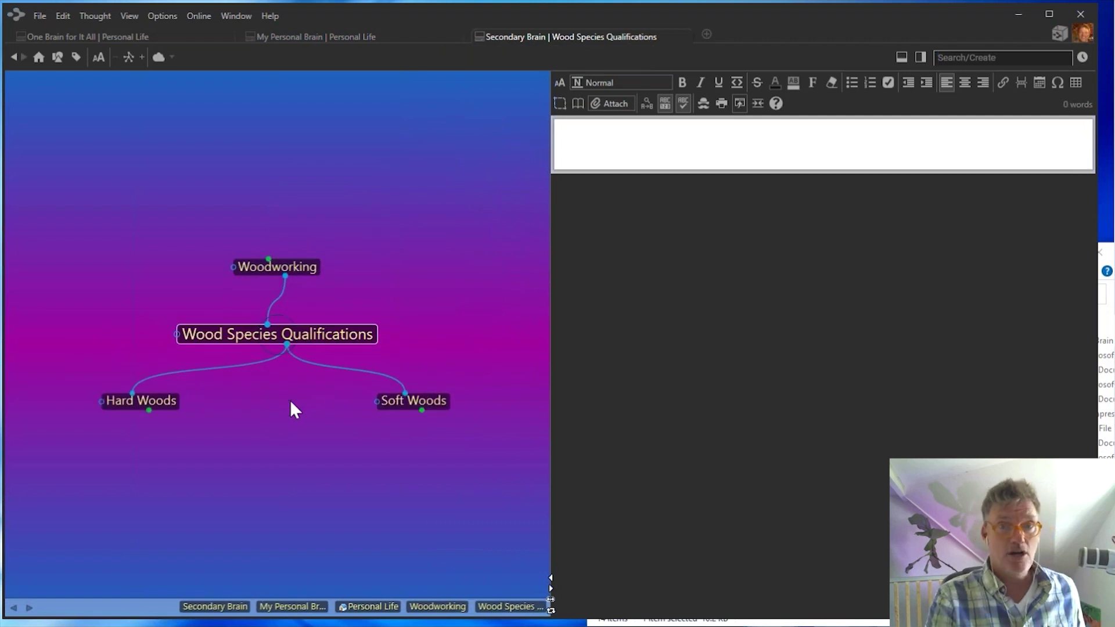
{"action": "left_click", "coordinate": [115, 403]}
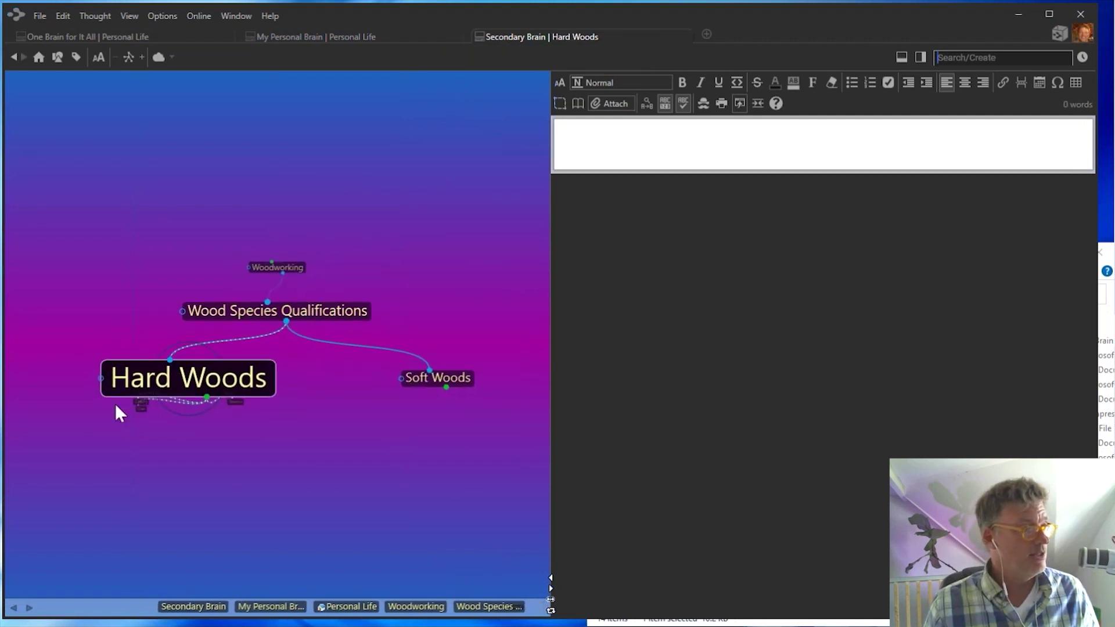
{"action": "left_click", "coordinate": [142, 422]}
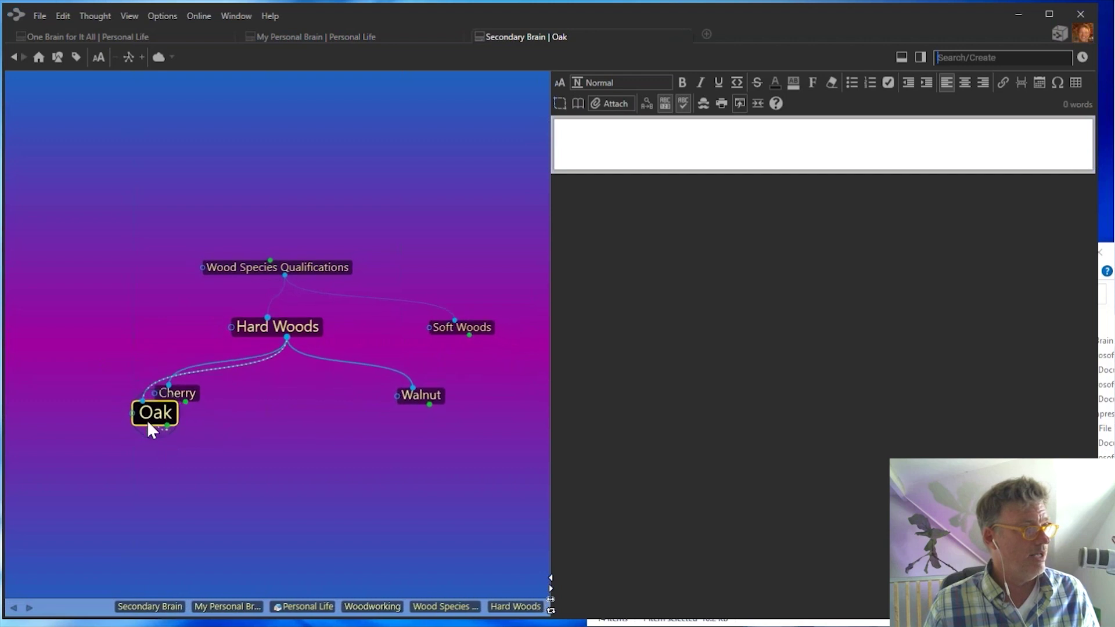
{"action": "left_click", "coordinate": [409, 402]}
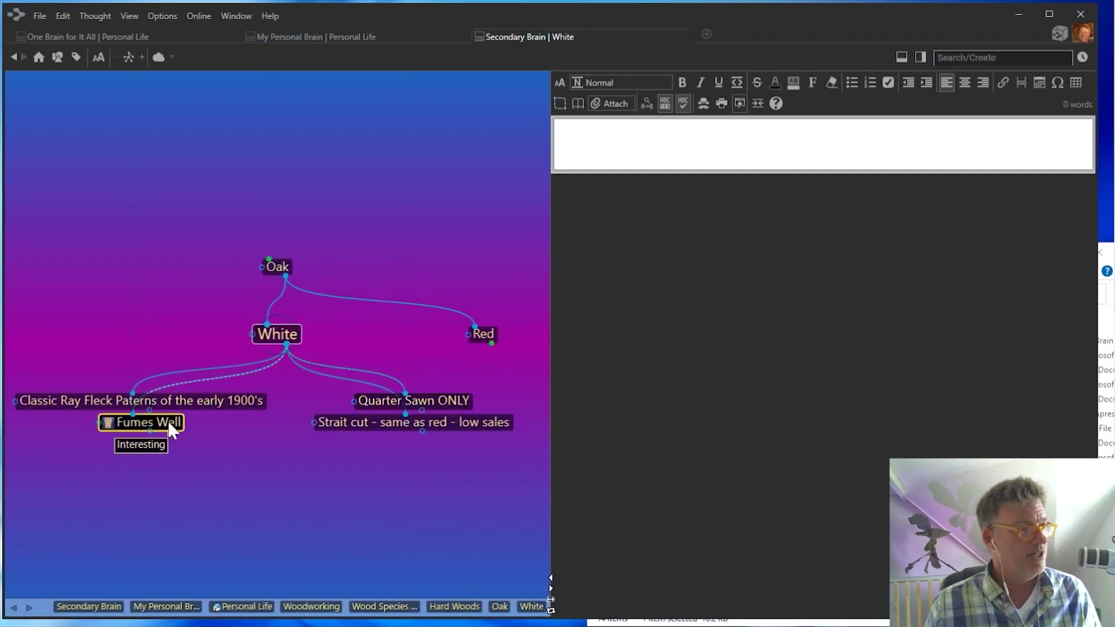
{"action": "left_click", "coordinate": [168, 422]}
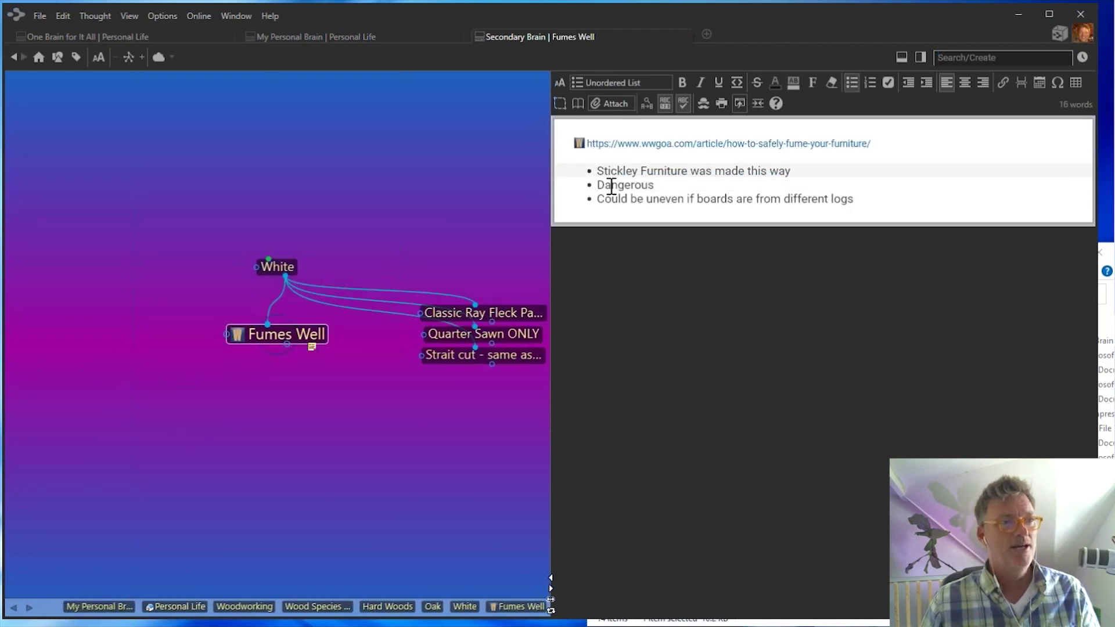
{"action": "left_click", "coordinate": [282, 267]}
{"action": "left_click", "coordinate": [284, 269]}
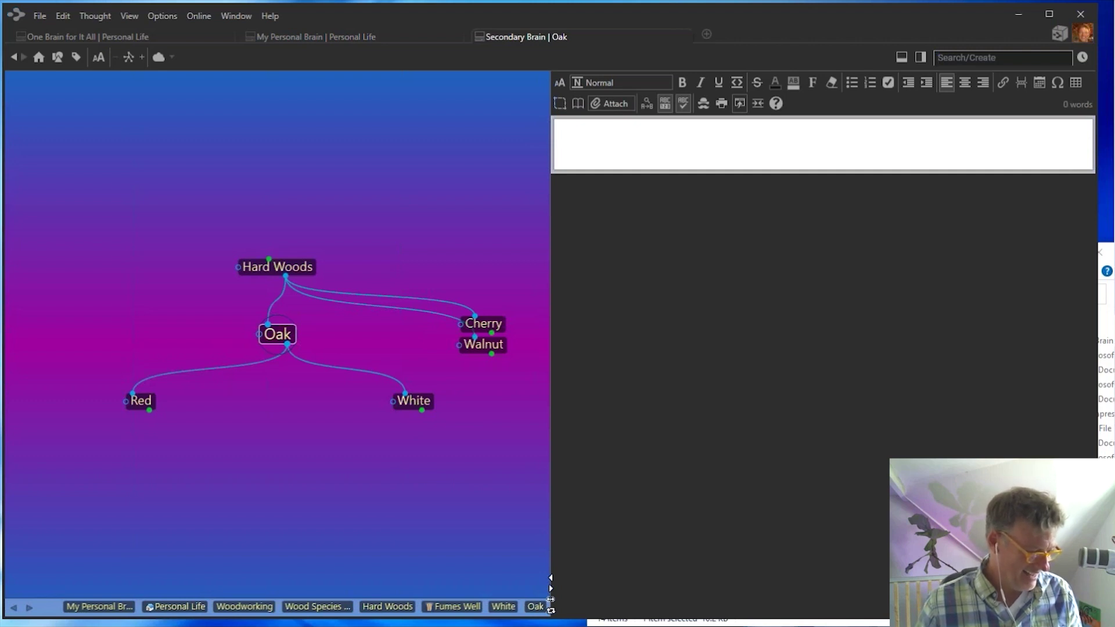
{"action": "key", "text": "alt+Tab"}
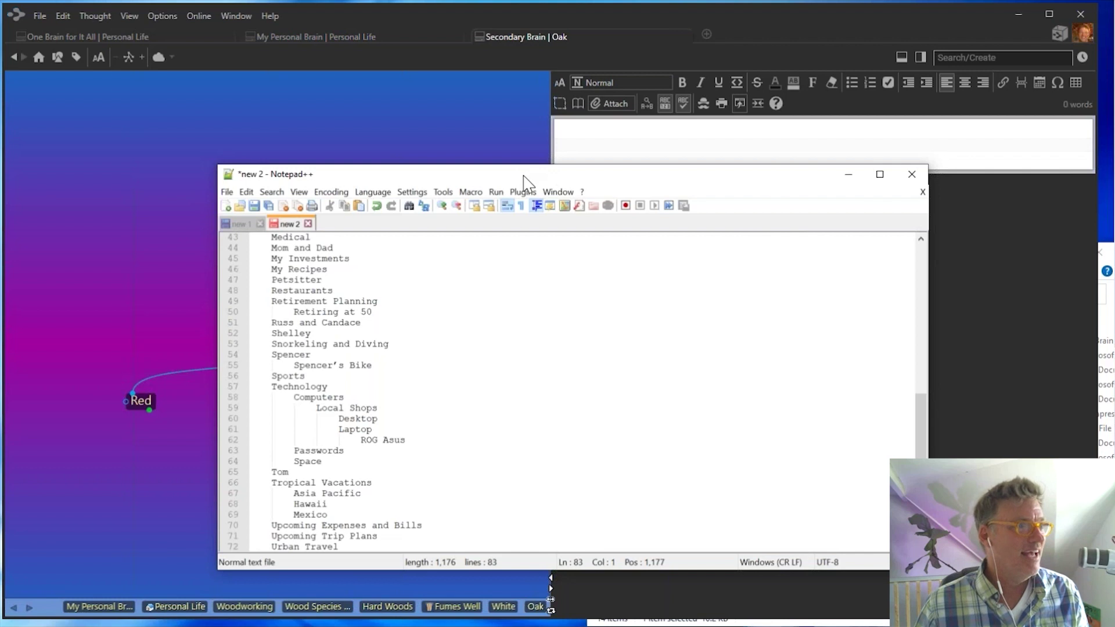
{"action": "key", "text": "alt+Tab"}
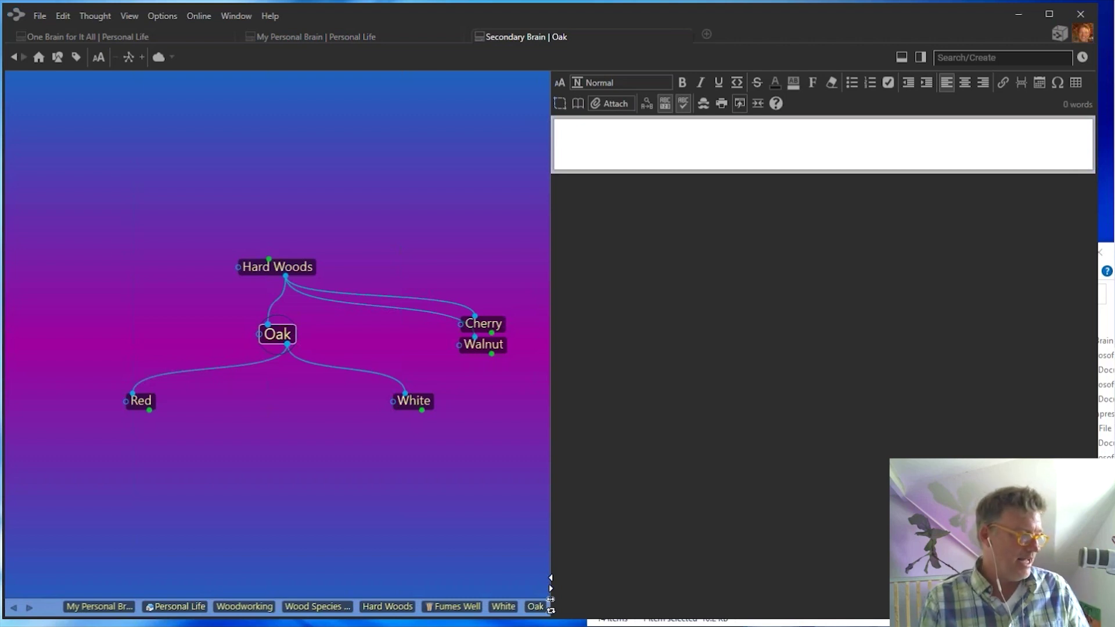
In the One Brain for It All brain, create four child thoughts under Goals at once: one, two, three and four
{"action": "left_click", "coordinate": [168, 36]}
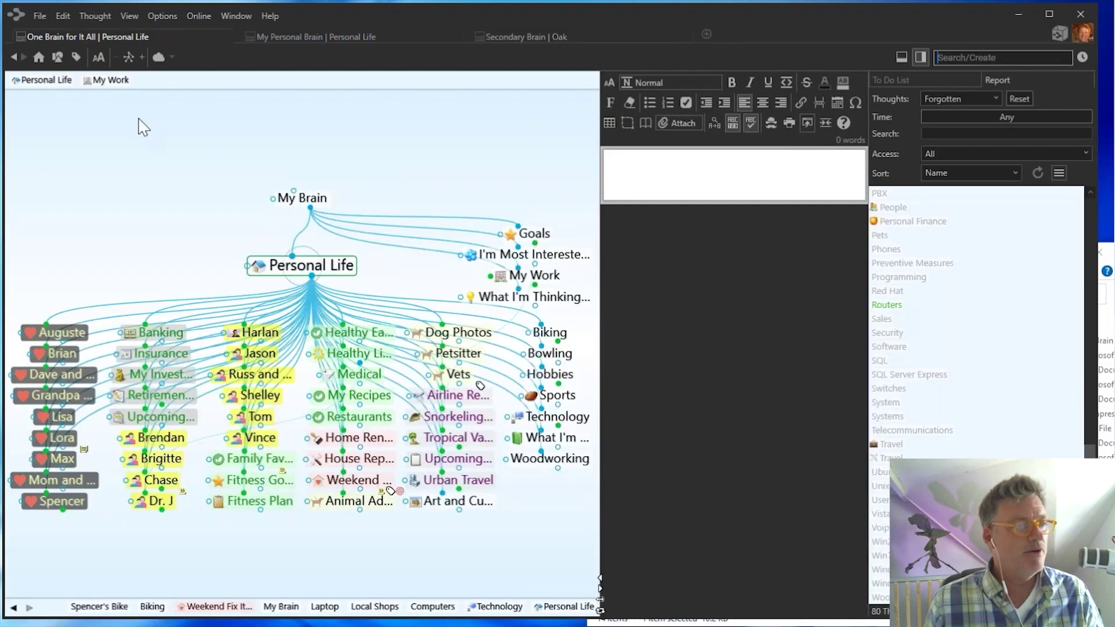
{"action": "left_click", "coordinate": [540, 236]}
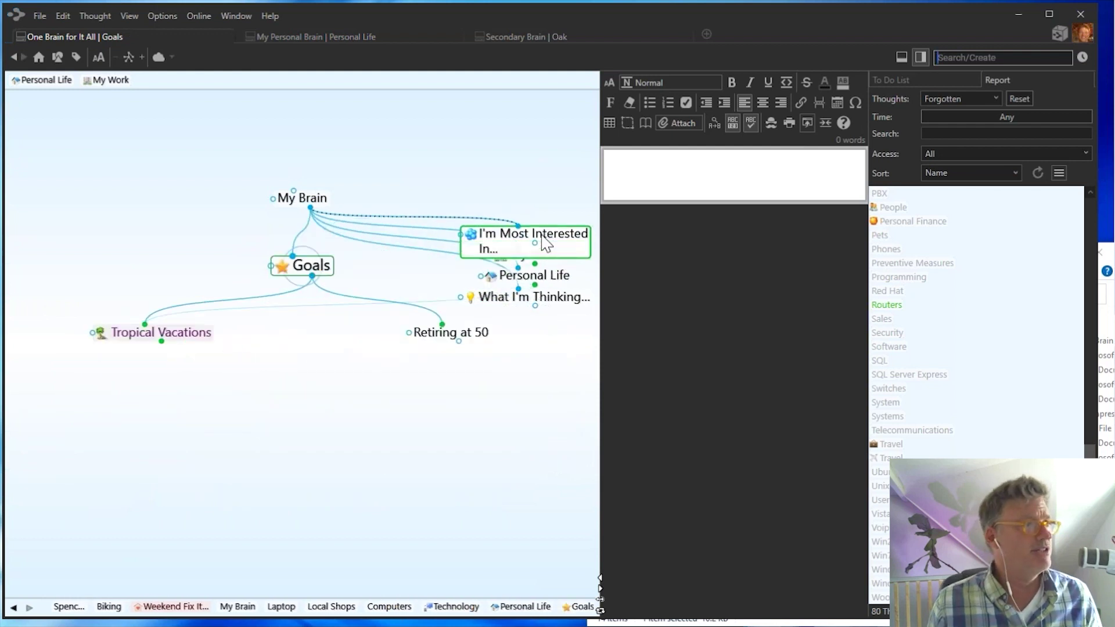
{"action": "left_click_drag", "start_coordinate": [312, 278], "coordinate": [311, 432]}
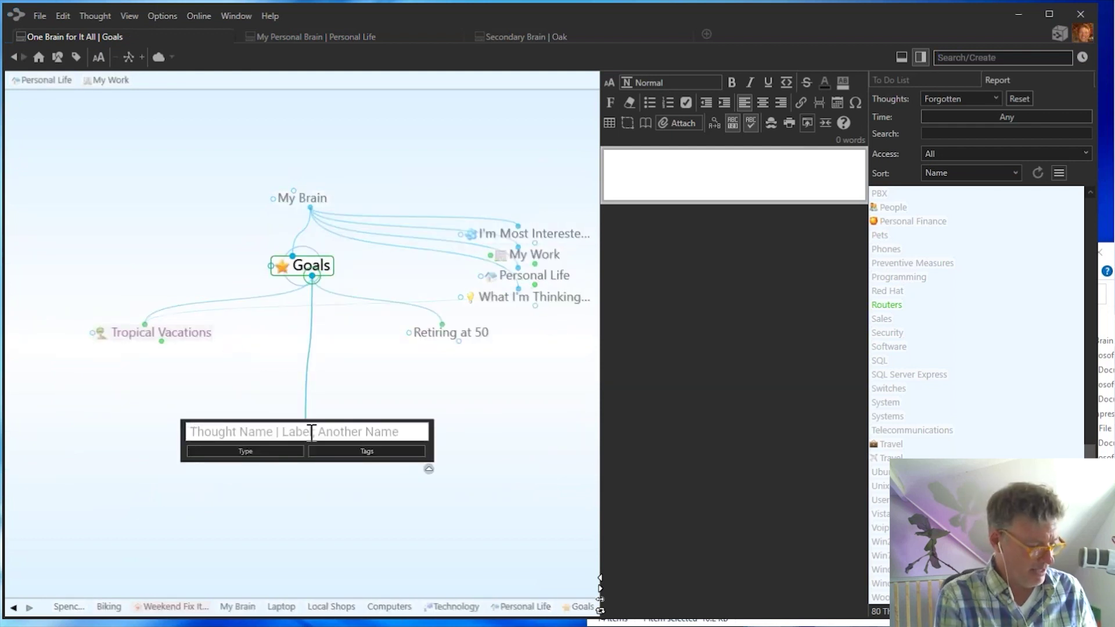
{"action": "type", "text": "one;two;three;four"}
{"action": "key", "text": "Return"}
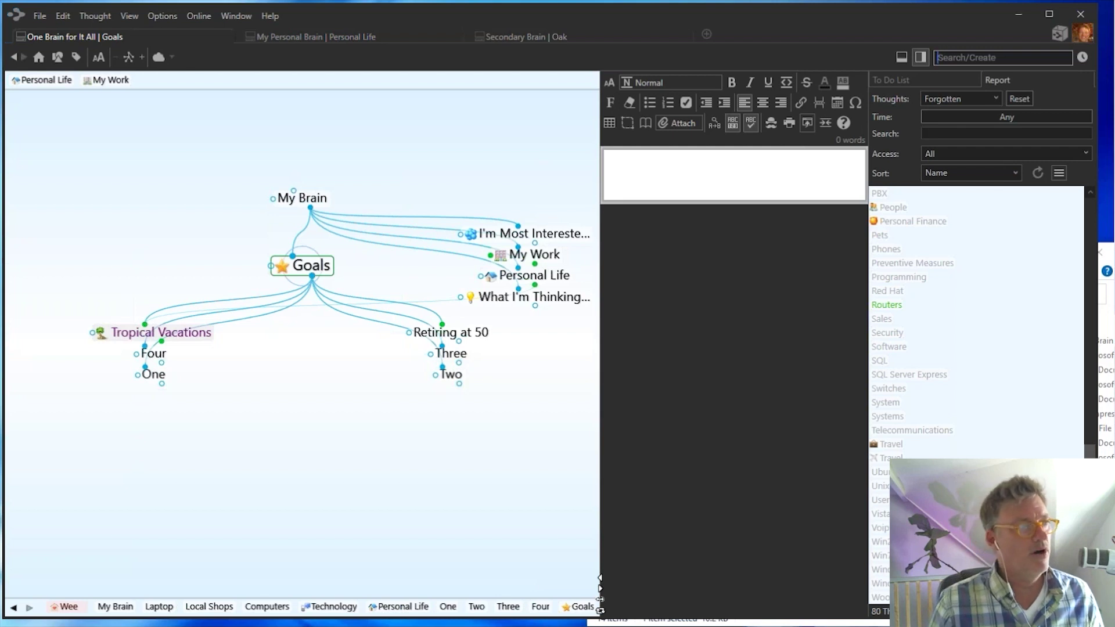
Select the Goals thought together with all its child thoughts and delete the seven selected thoughts
{"action": "left_click", "coordinate": [322, 267], "text": "ctrl"}
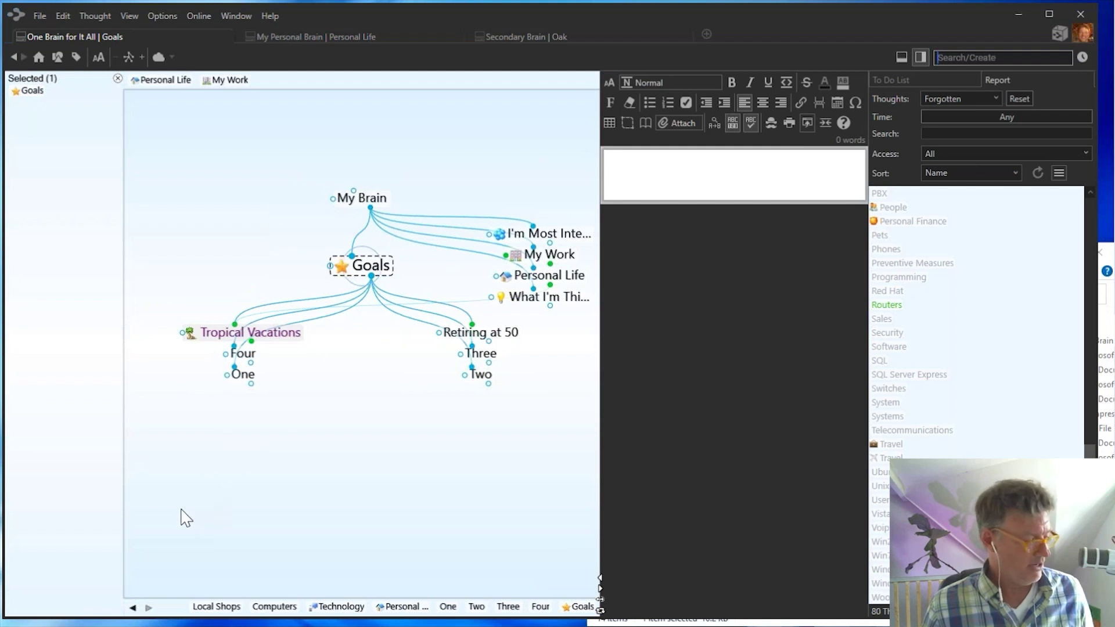
{"action": "left_click_drag", "start_coordinate": [176, 510], "coordinate": [517, 318]}
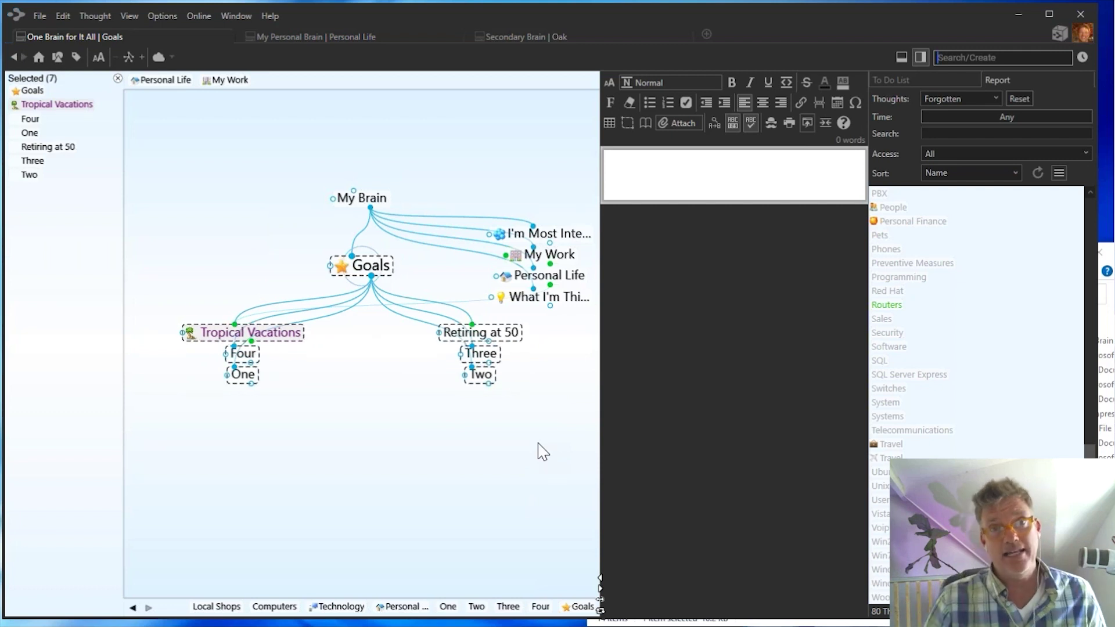
{"action": "right_click", "coordinate": [80, 233]}
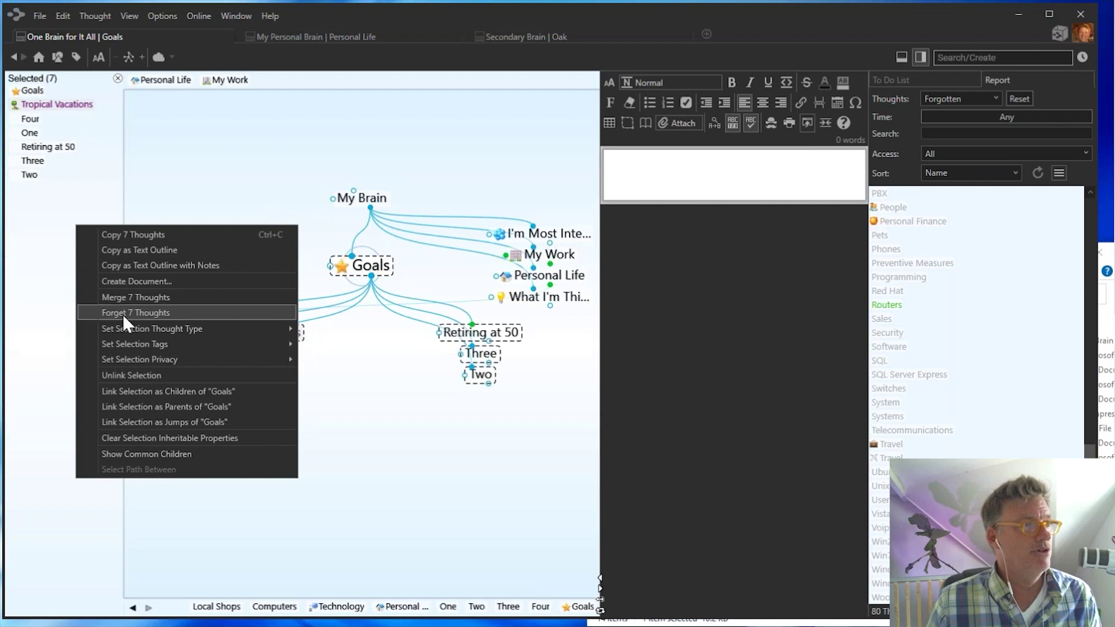
{"action": "left_click", "coordinate": [79, 204]}
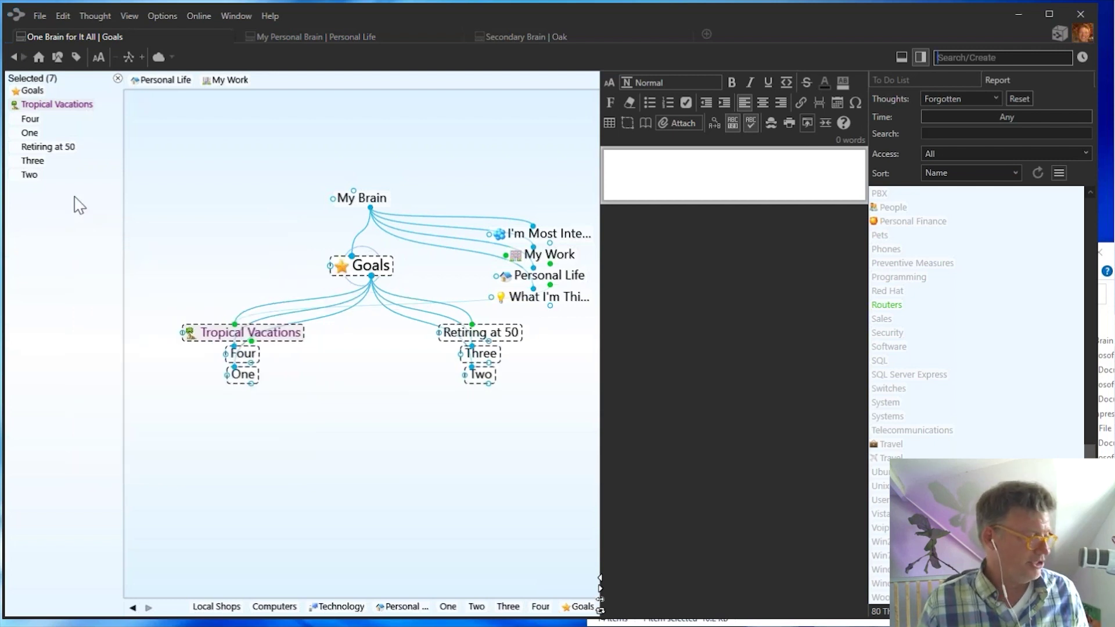
{"action": "right_click", "coordinate": [70, 210]}
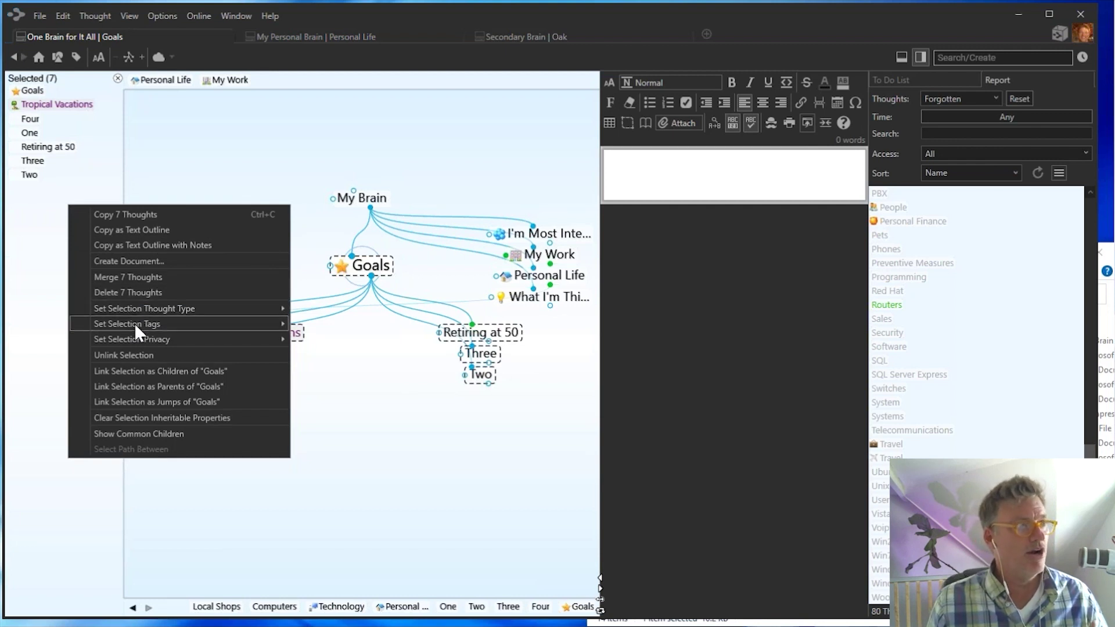
{"action": "mouse_move", "coordinate": [135, 323]}
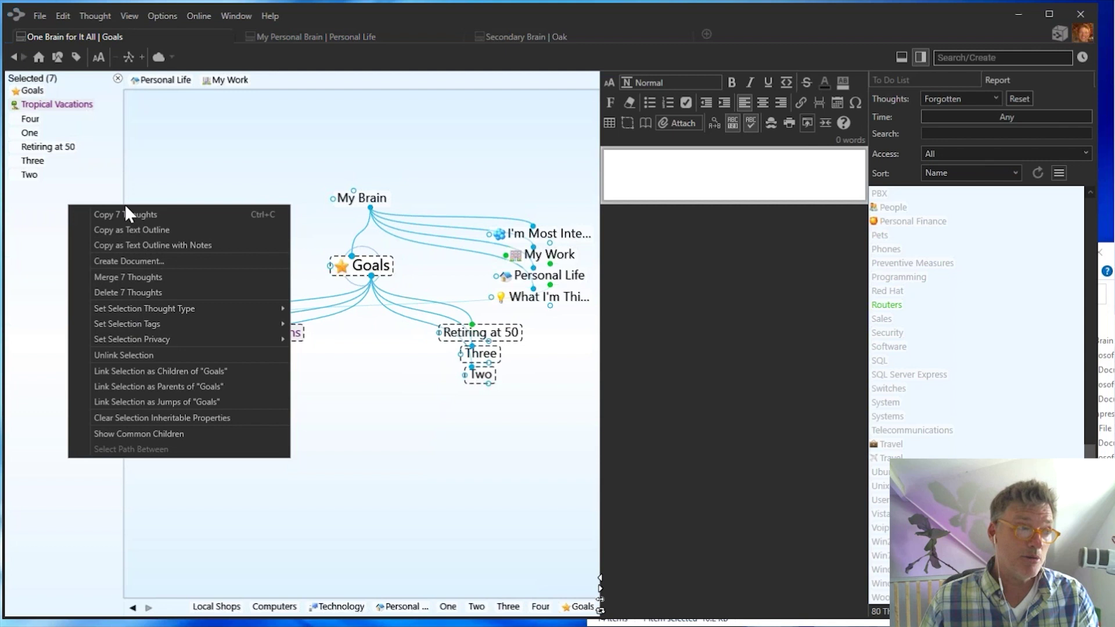
{"action": "left_click", "coordinate": [109, 293]}
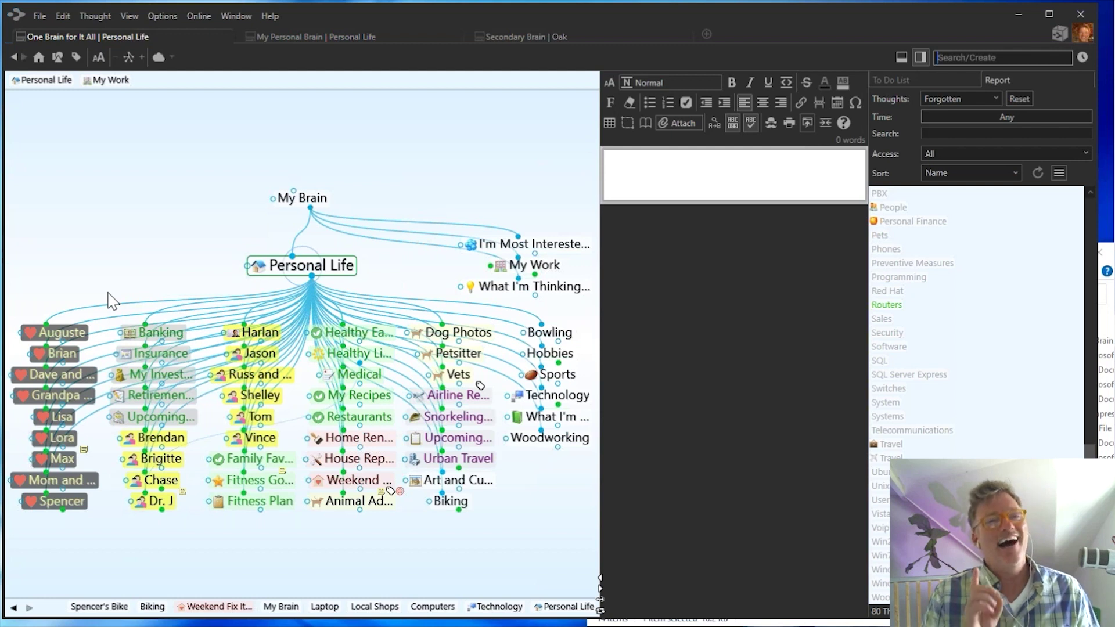
{"action": "left_click", "coordinate": [40, 18]}
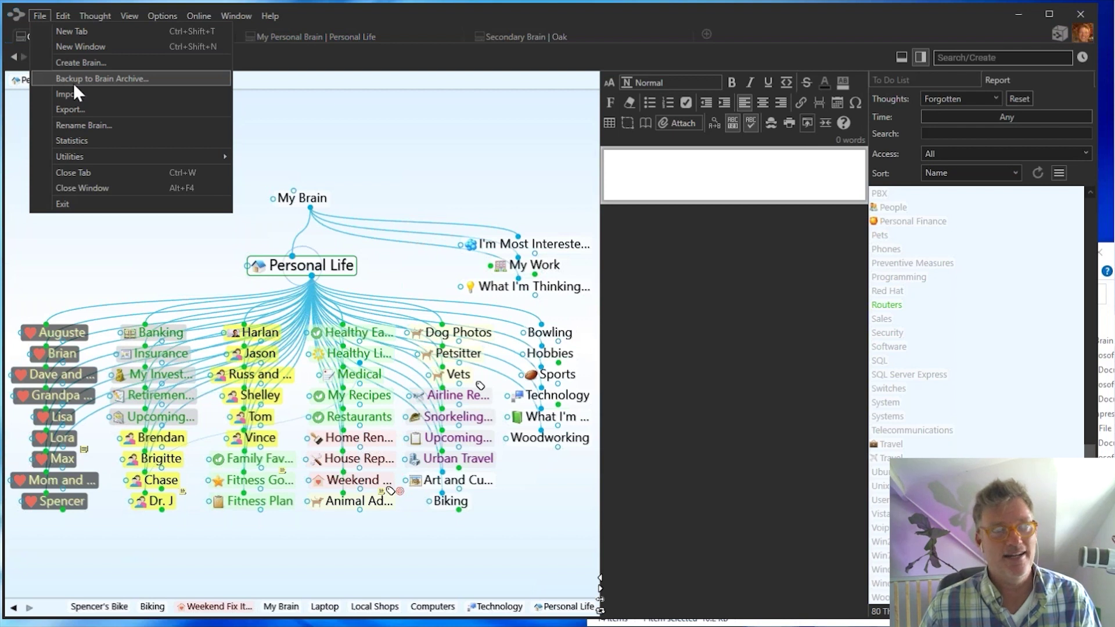
{"action": "left_click", "coordinate": [360, 158]}
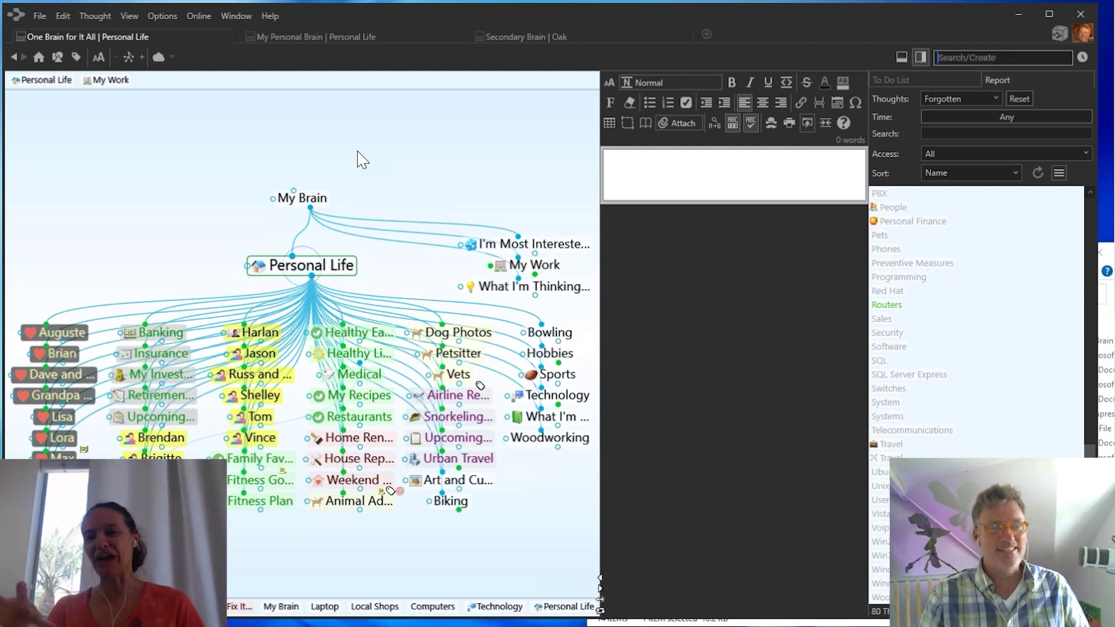
Hide the report area and move Woodworking, What I'm Reading Now, Technology, Sports, Bowling, Biking, and Art and Culture from Personal Life under Hobbies
{"action": "left_click", "coordinate": [921, 56]}
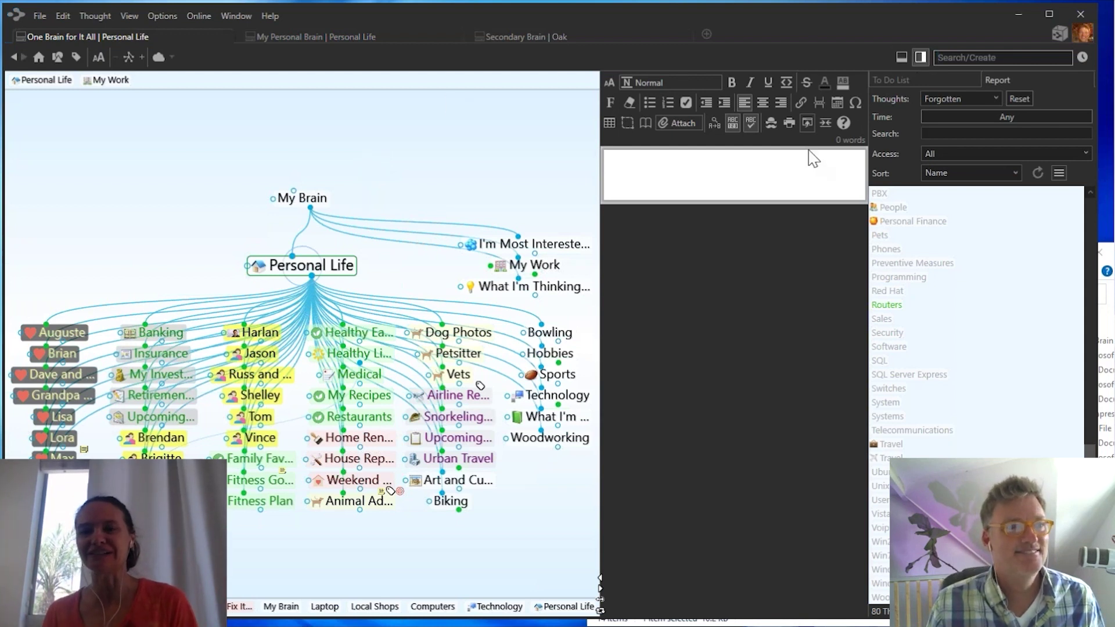
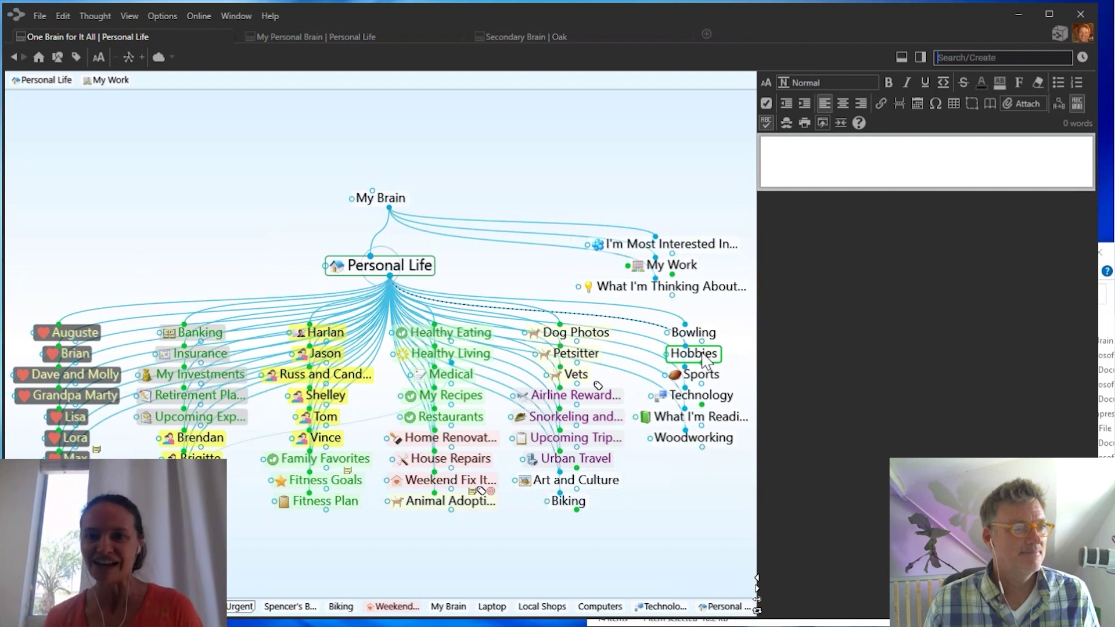
{"action": "left_click", "coordinate": [703, 357]}
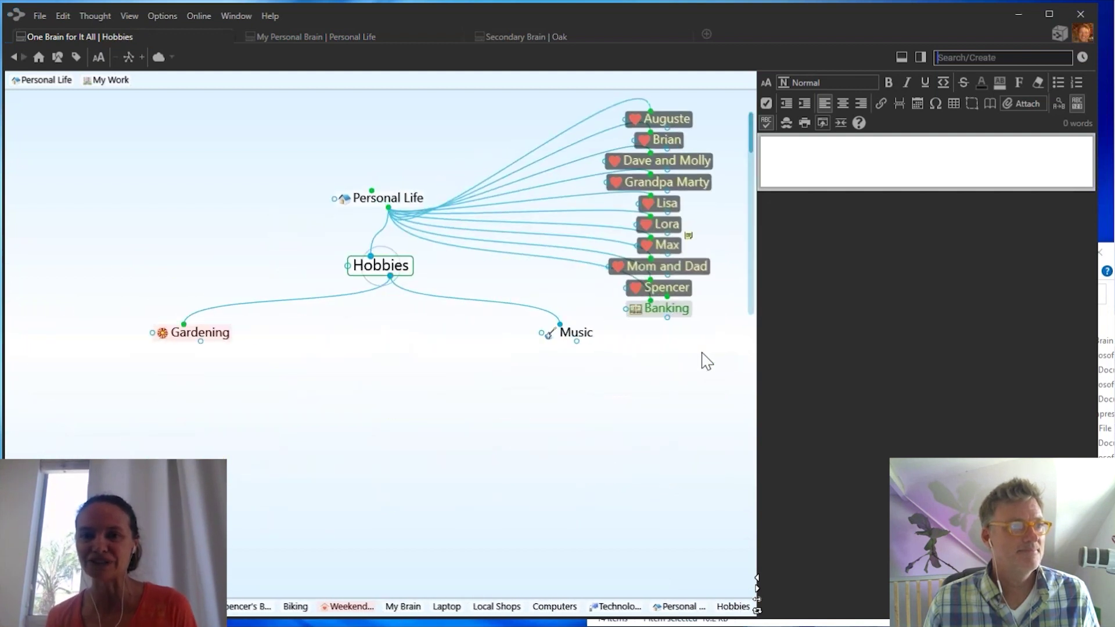
{"action": "left_click_drag", "start_coordinate": [749, 131], "coordinate": [745, 322]}
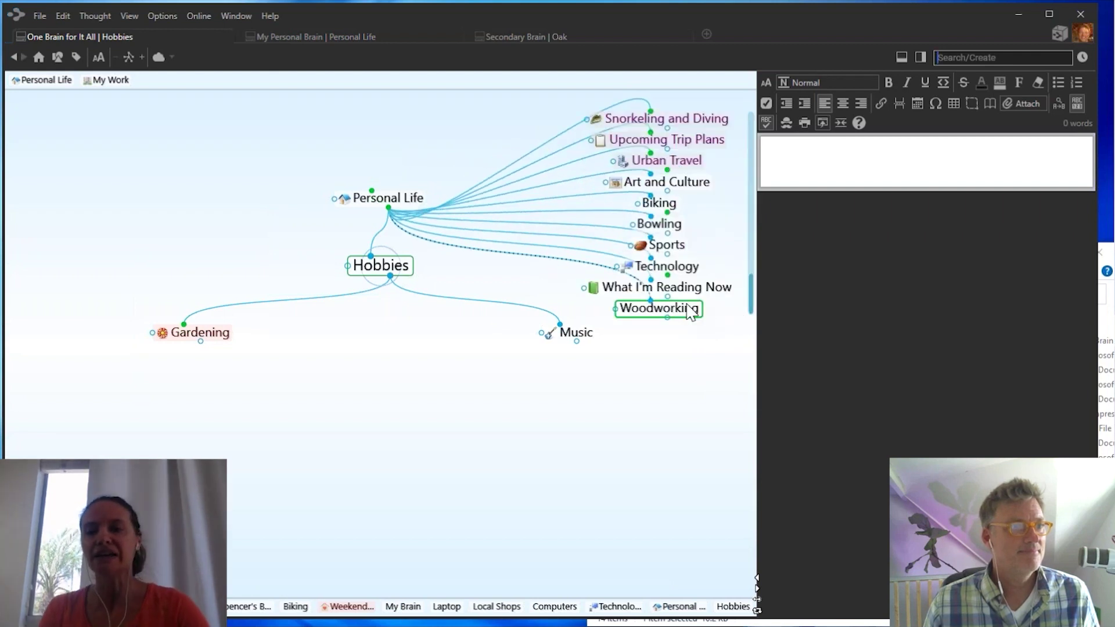
{"action": "left_click_drag", "start_coordinate": [659, 308], "coordinate": [360, 405]}
{"action": "left_click_drag", "start_coordinate": [638, 323], "coordinate": [409, 414]}
{"action": "left_click_drag", "start_coordinate": [656, 308], "coordinate": [333, 406]}
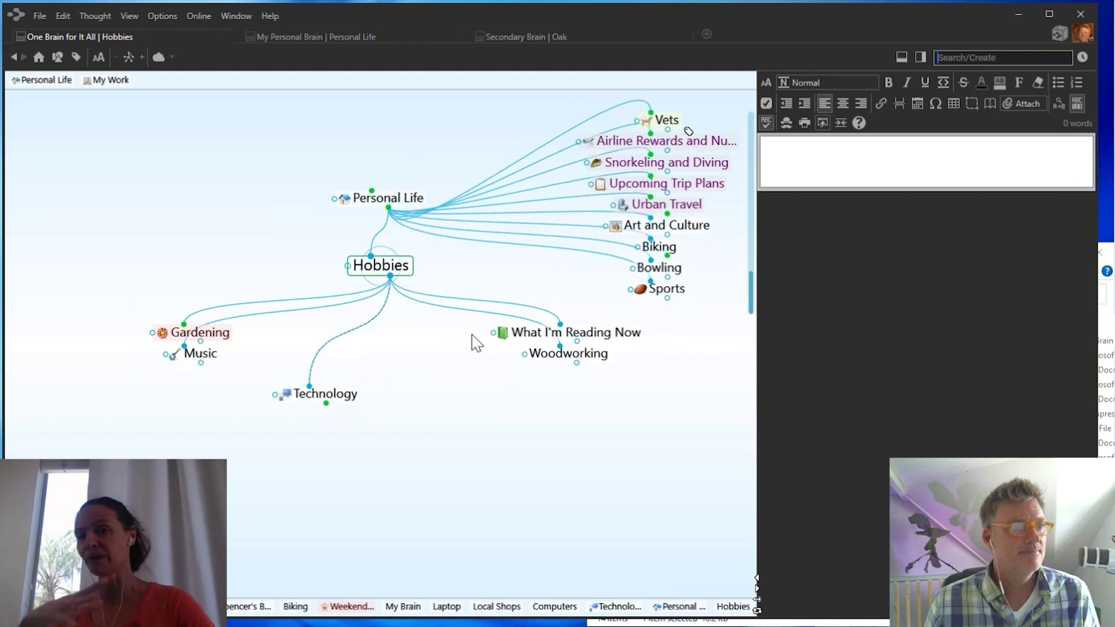
{"action": "left_click_drag", "start_coordinate": [660, 312], "coordinate": [416, 402]}
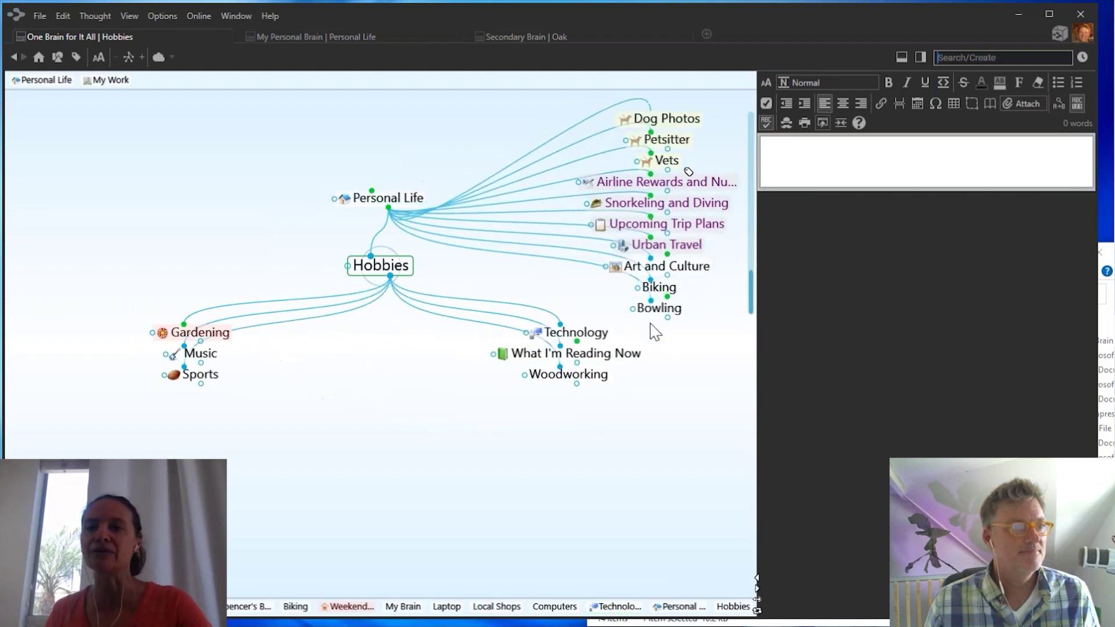
{"action": "left_click_drag", "start_coordinate": [653, 308], "coordinate": [304, 427]}
{"action": "left_click_drag", "start_coordinate": [649, 314], "coordinate": [232, 486]}
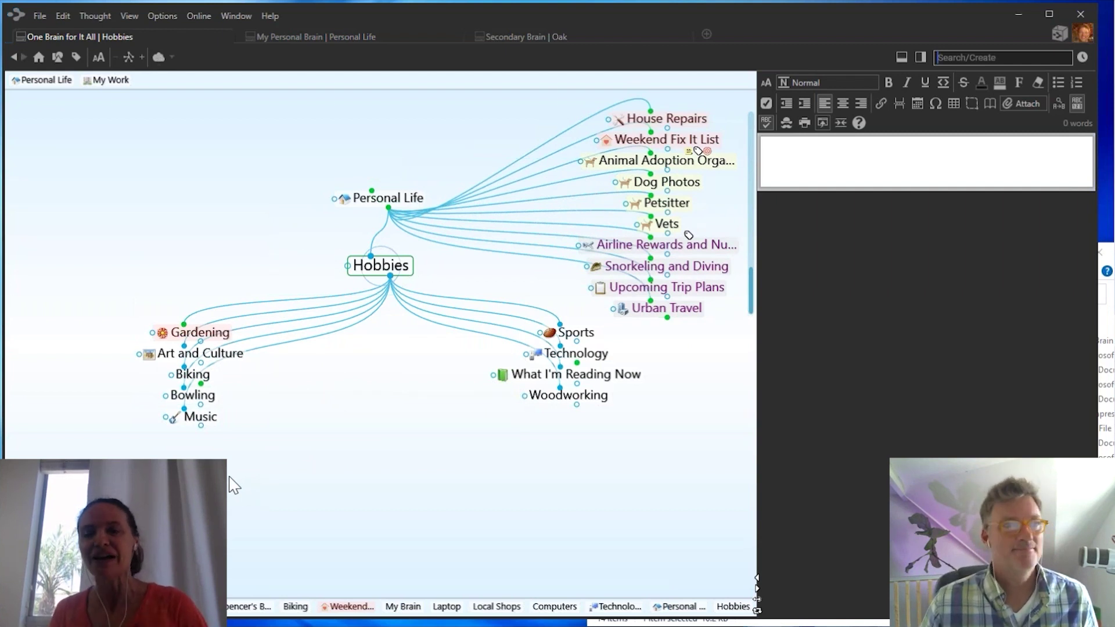
Rename the Hobbies thought to Other Hobbies and return to the Personal Life thought
{"action": "left_click", "coordinate": [358, 264]}
{"action": "left_click", "coordinate": [358, 265]}
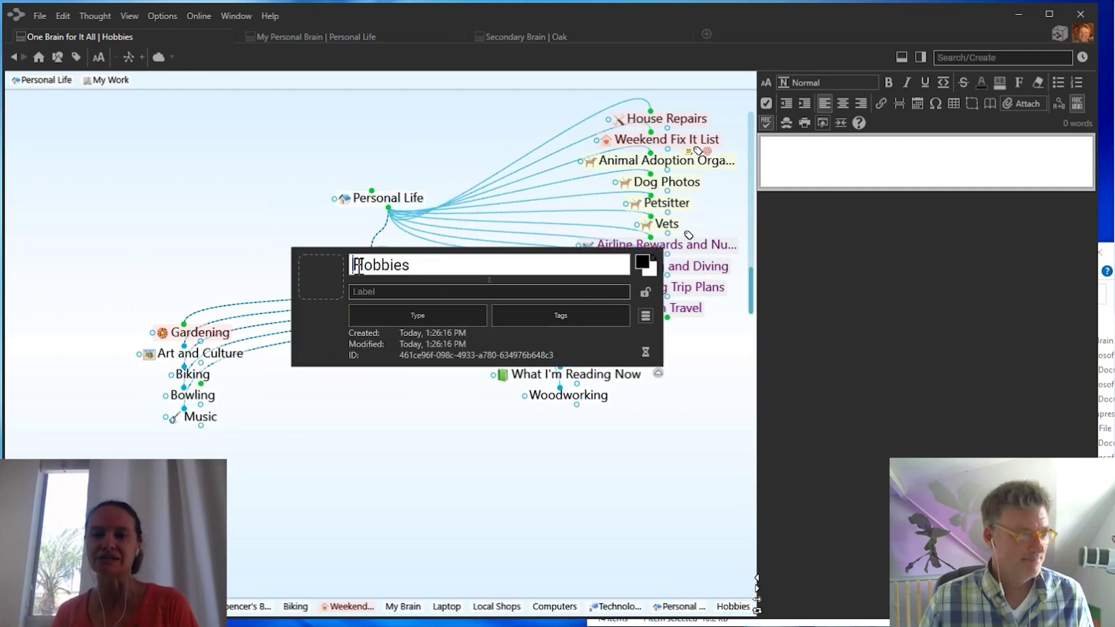
{"action": "type", "text": "Other"}
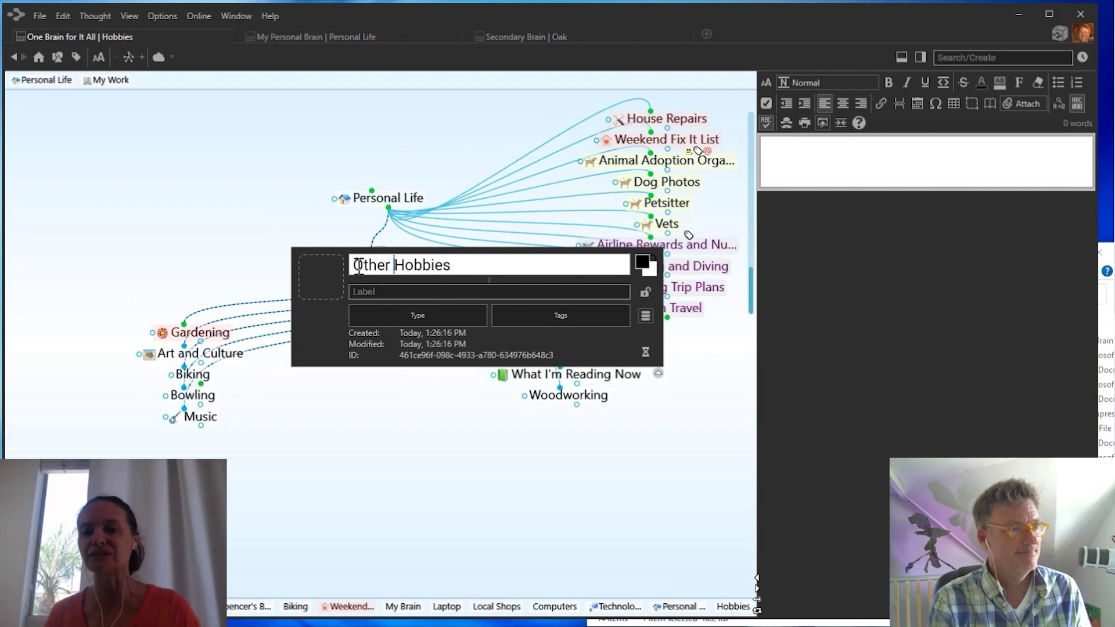
{"action": "left_click", "coordinate": [353, 468]}
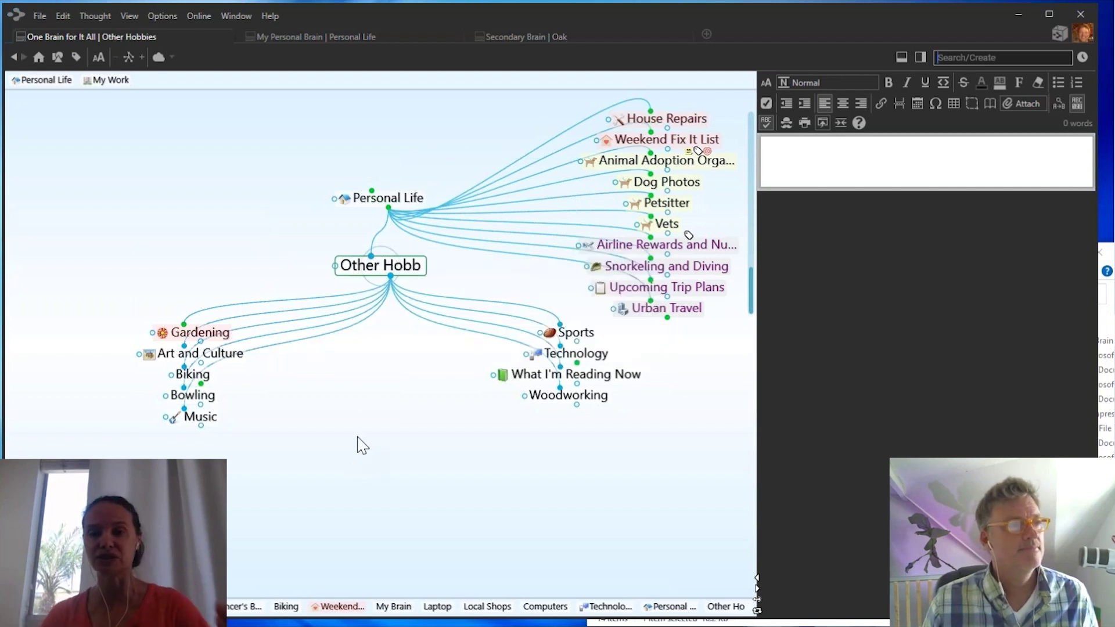
{"action": "left_click", "coordinate": [405, 200]}
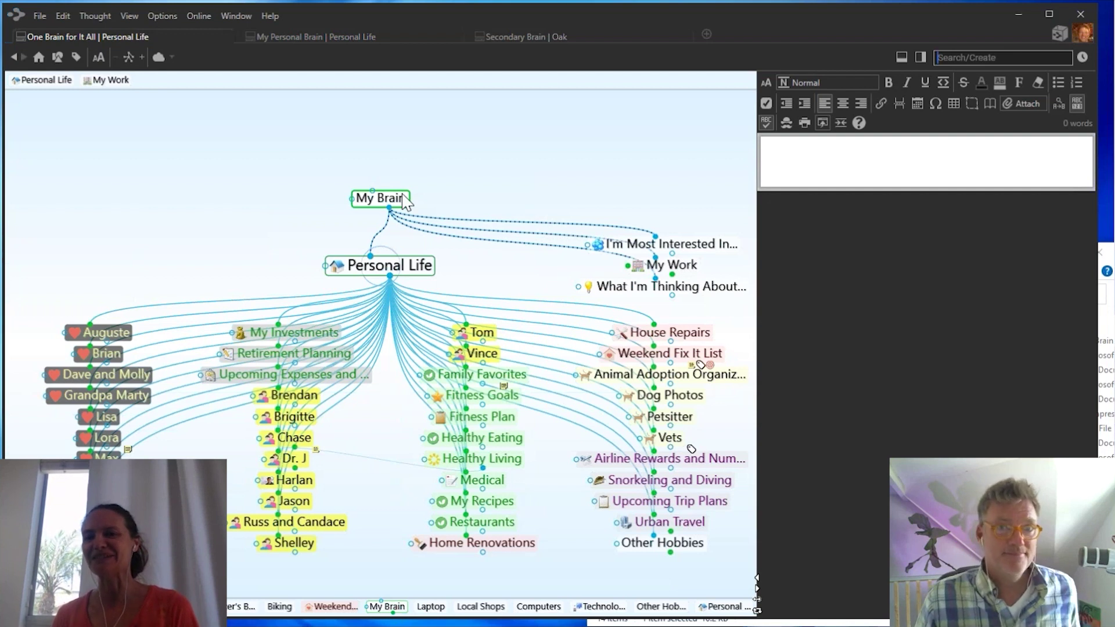
Open the Other Hobbies thought and unlink it from its parent thought Personal Life
{"action": "left_click", "coordinate": [683, 546]}
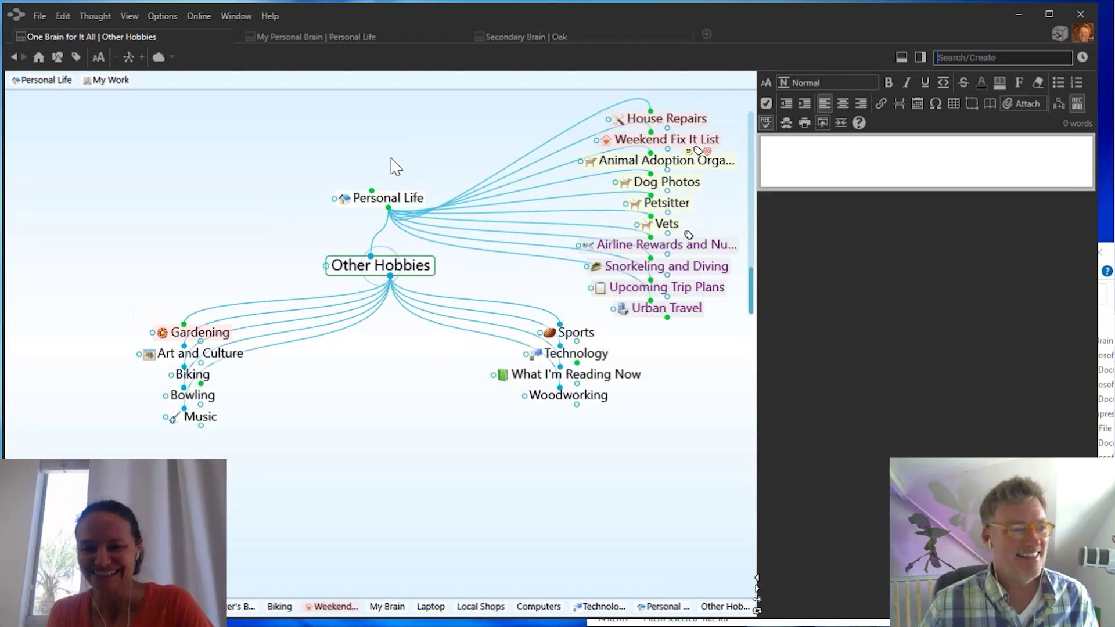
{"action": "left_click", "coordinate": [390, 200]}
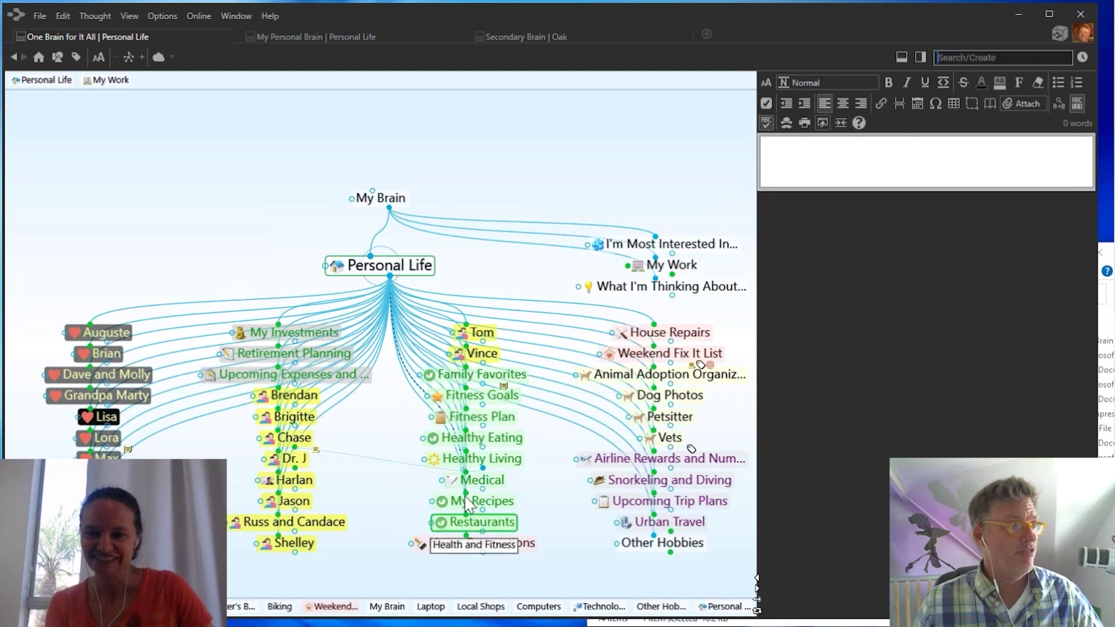
{"action": "left_click", "coordinate": [692, 546]}
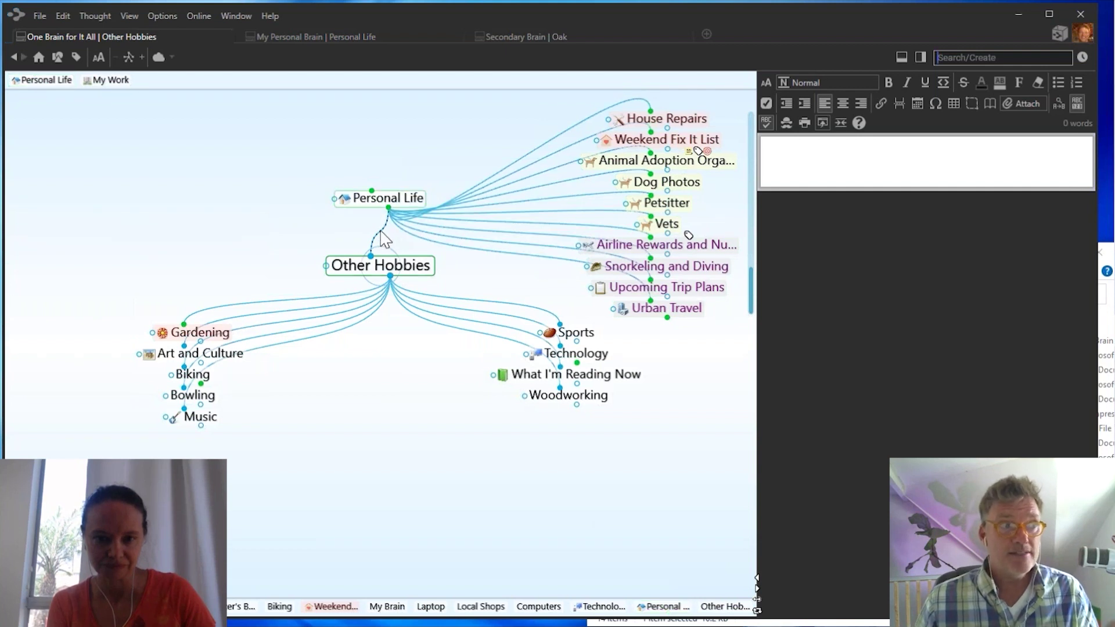
{"action": "right_click", "coordinate": [381, 232]}
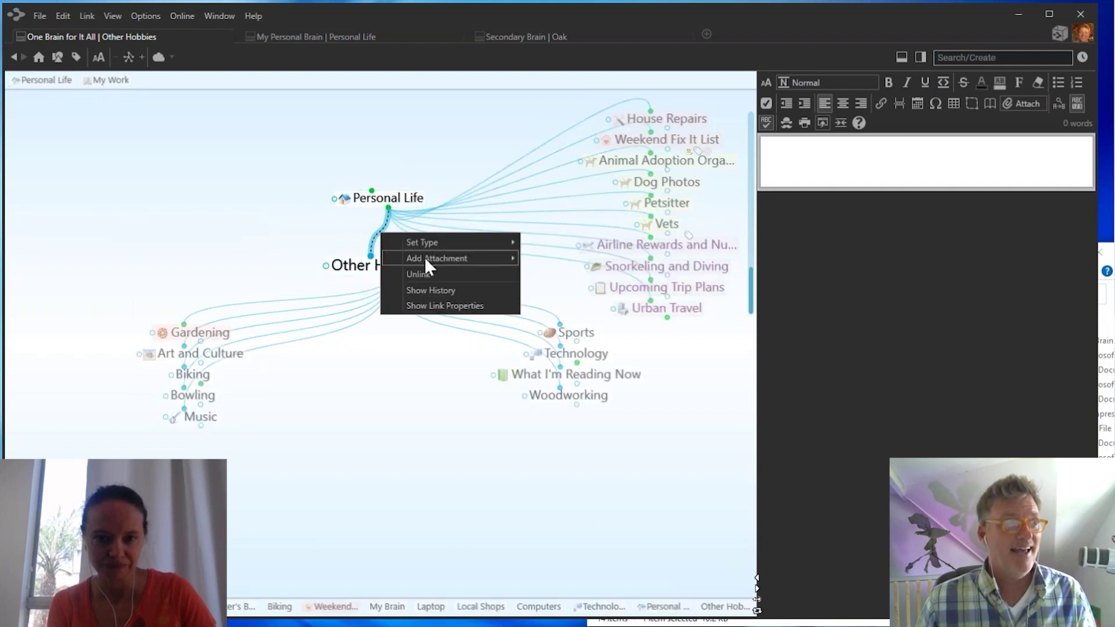
{"action": "left_click", "coordinate": [422, 274]}
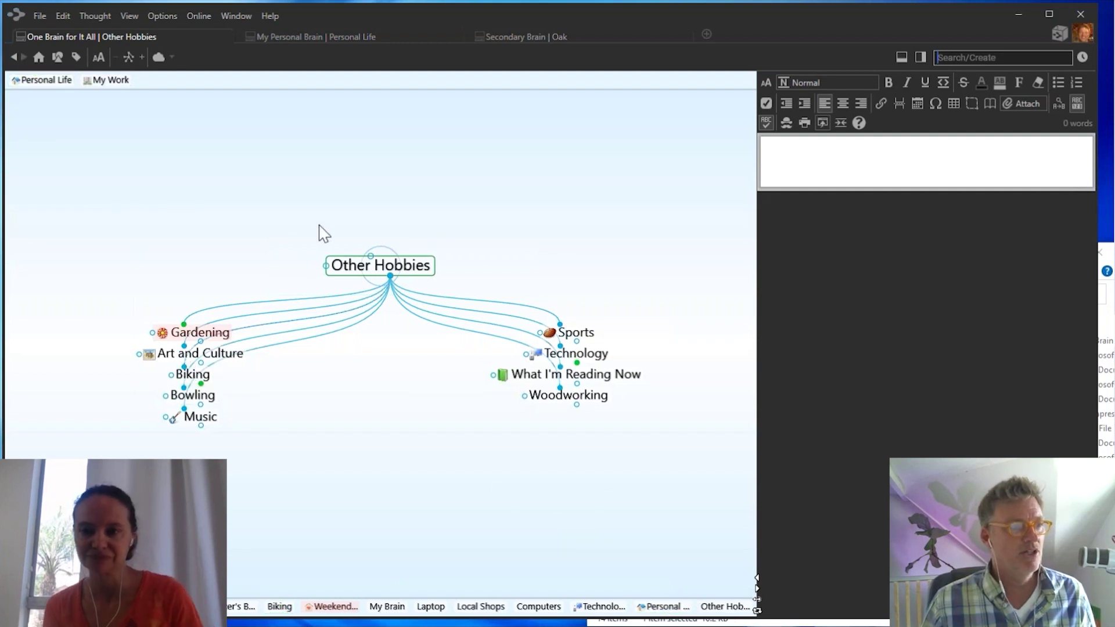
Create a pin for the Other Hobbies thought and return to the Personal Life thought
{"action": "right_click", "coordinate": [356, 280]}
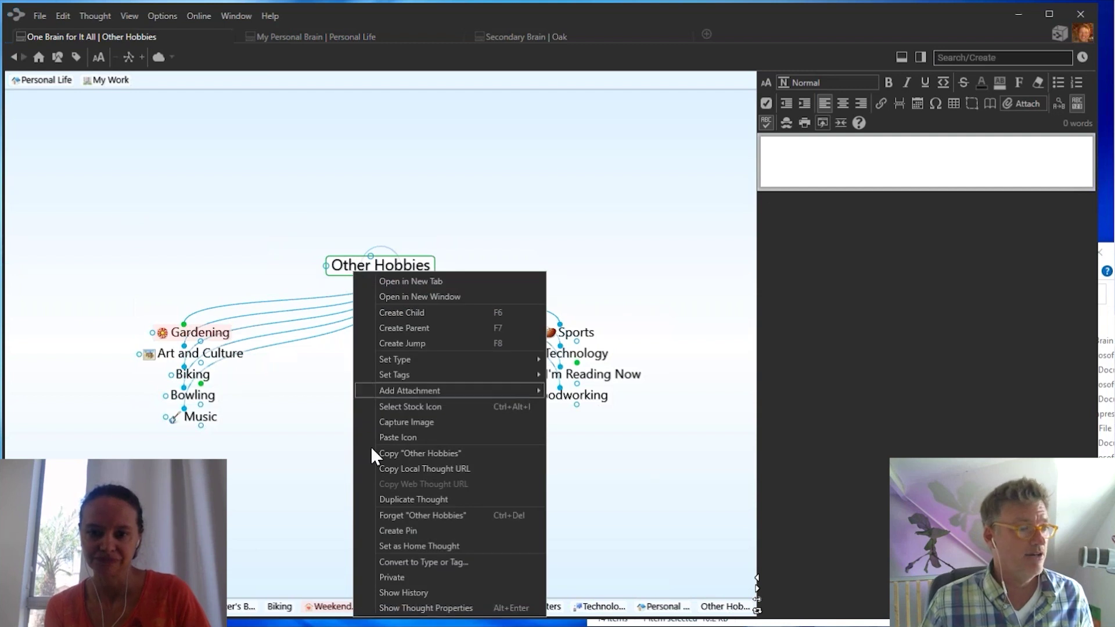
{"action": "left_click", "coordinate": [411, 531]}
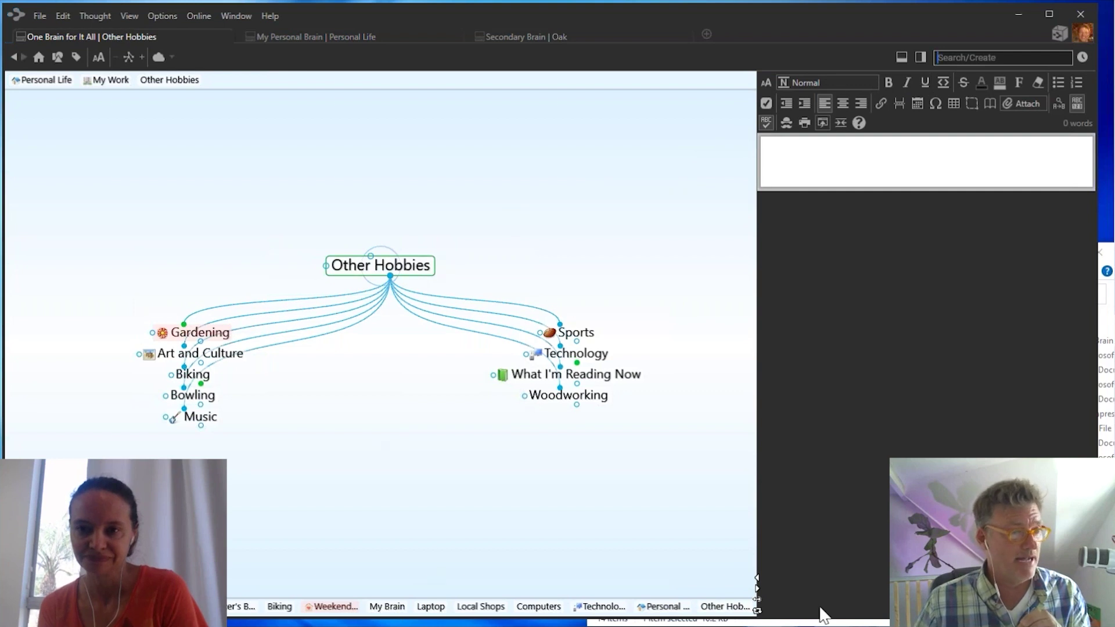
{"action": "left_click", "coordinate": [670, 607]}
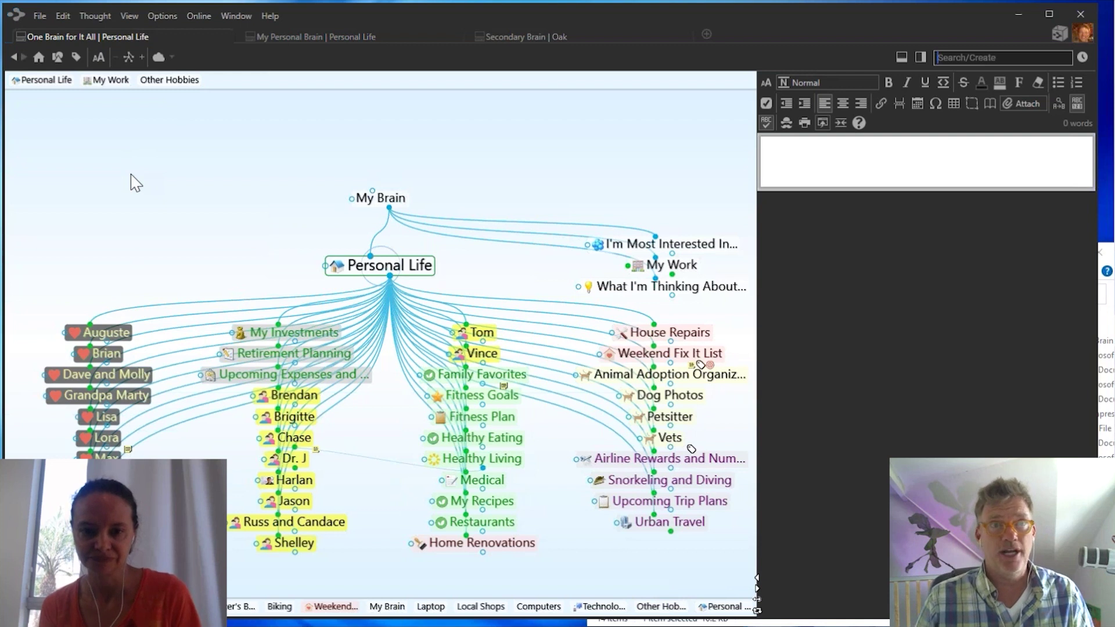
Show the report area, list the Parentless thoughts and open Other Hobbies from the list
{"action": "left_click", "coordinate": [920, 57]}
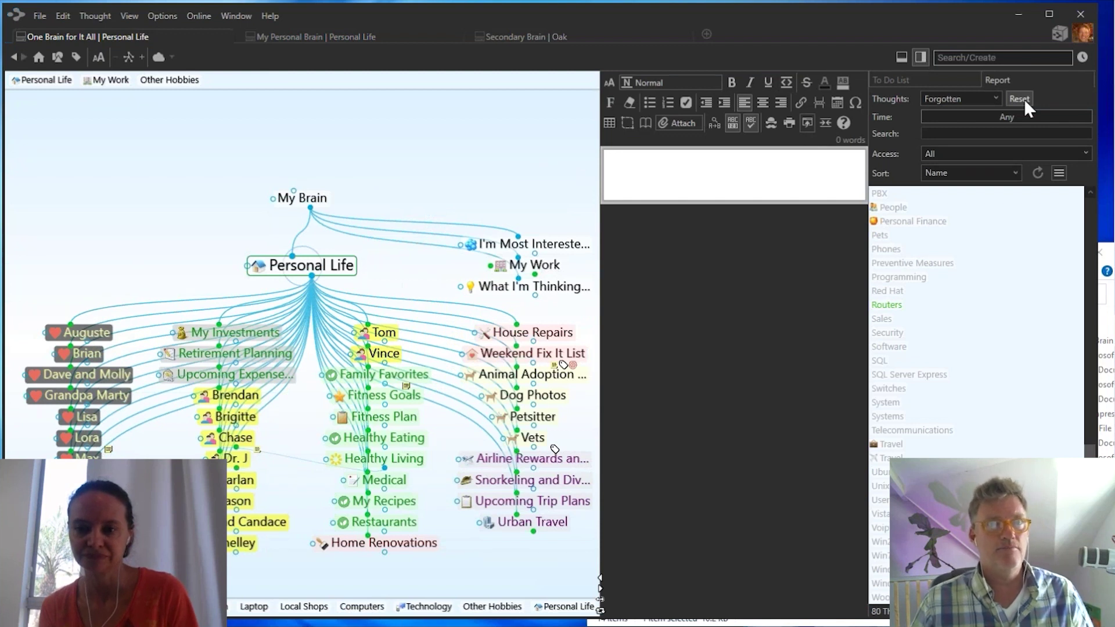
{"action": "left_click", "coordinate": [977, 99]}
{"action": "left_click", "coordinate": [961, 114]}
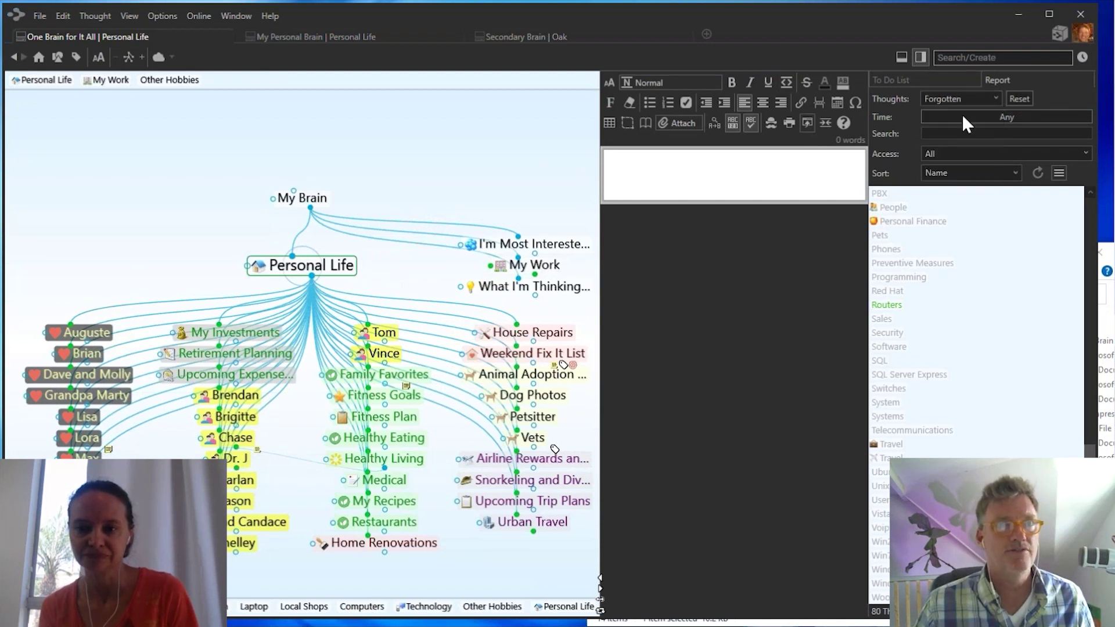
{"action": "left_click", "coordinate": [967, 100]}
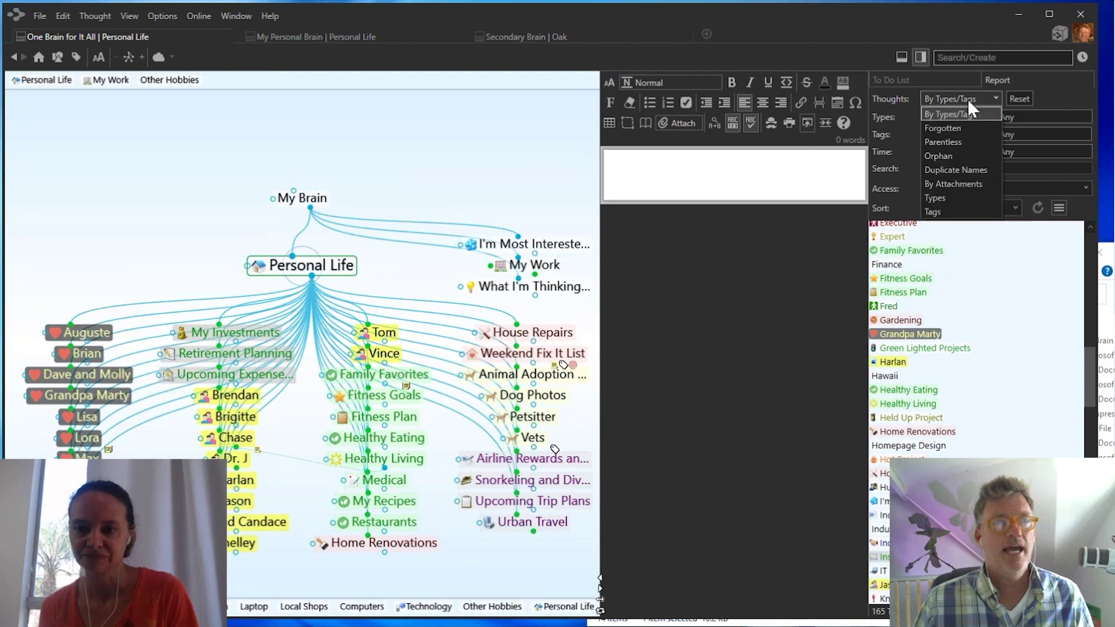
{"action": "left_click", "coordinate": [954, 143]}
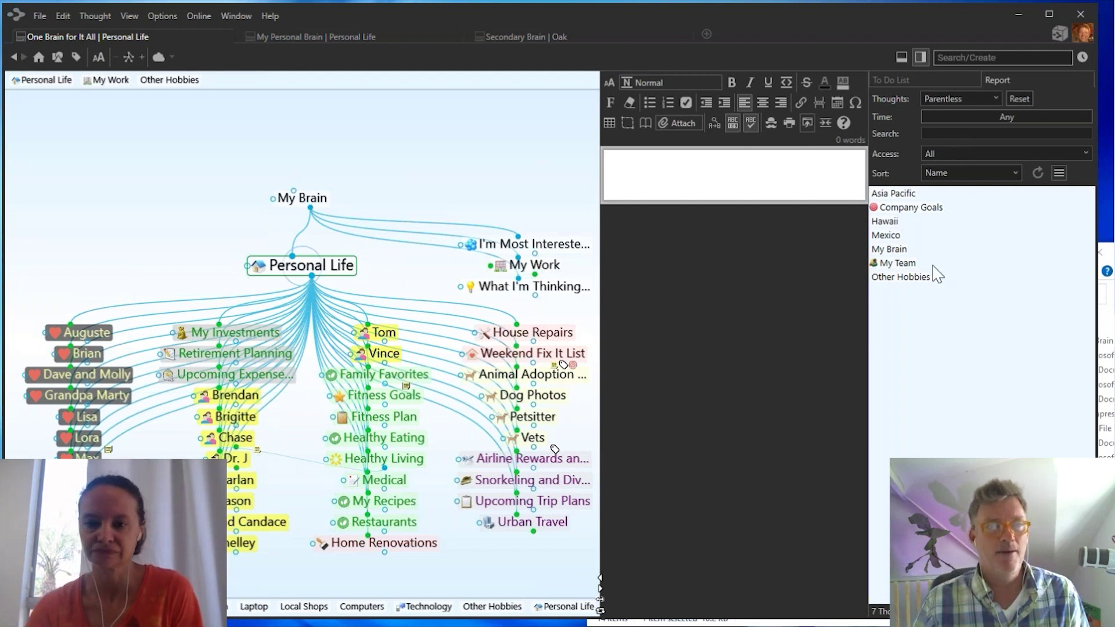
{"action": "left_click", "coordinate": [900, 277]}
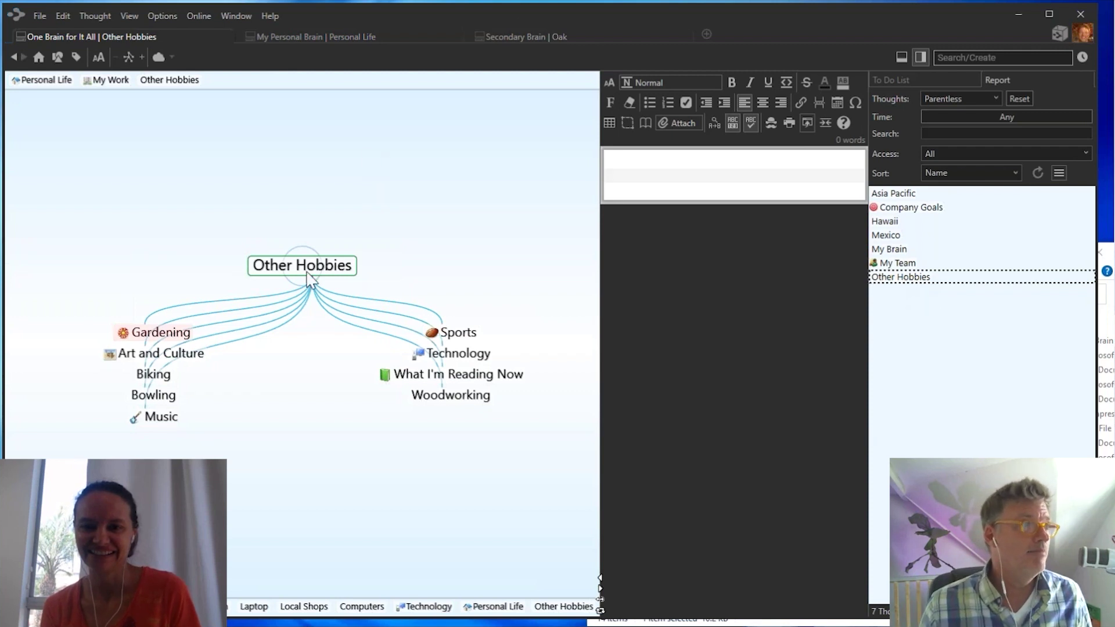
Link Other Hobbies under Personal Life again and remove that link
{"action": "left_click_drag", "start_coordinate": [294, 264], "coordinate": [493, 606]}
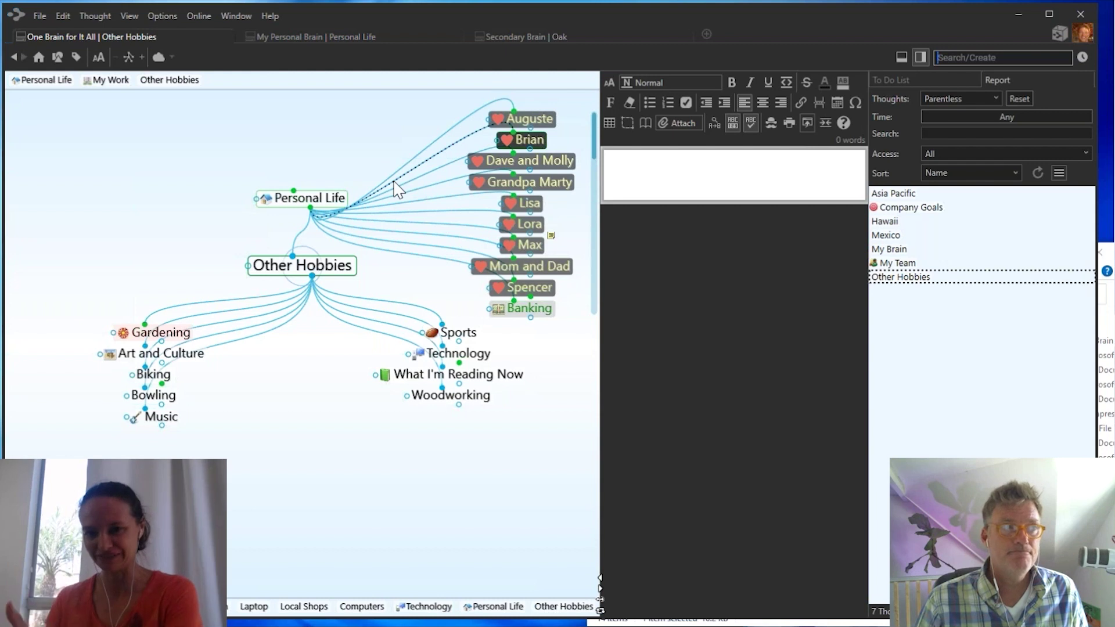
{"action": "right_click", "coordinate": [299, 235]}
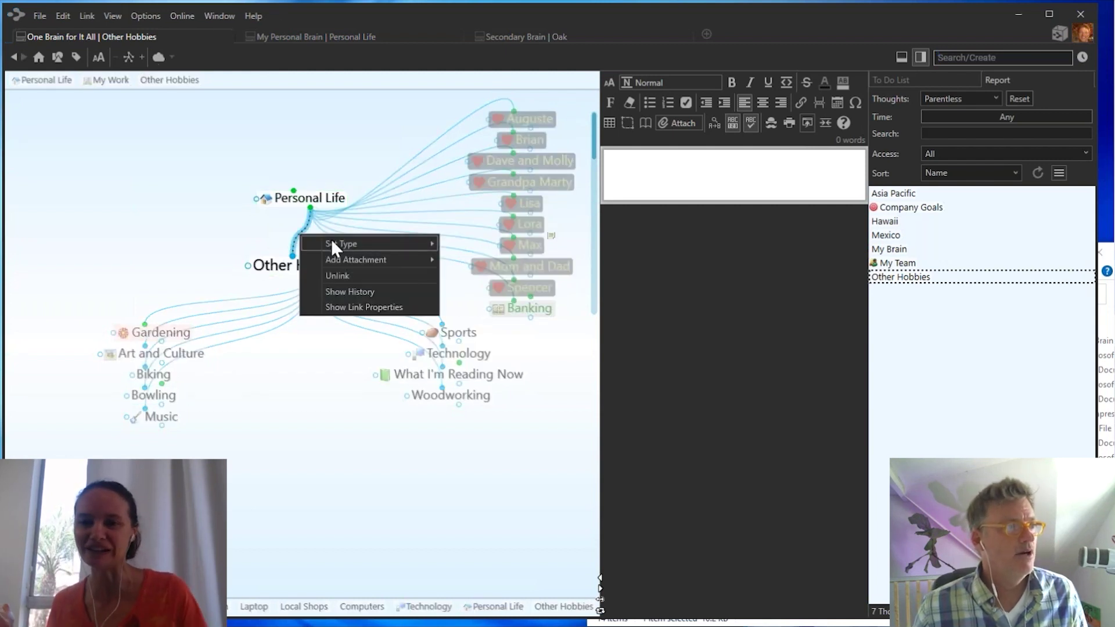
{"action": "left_click", "coordinate": [339, 276]}
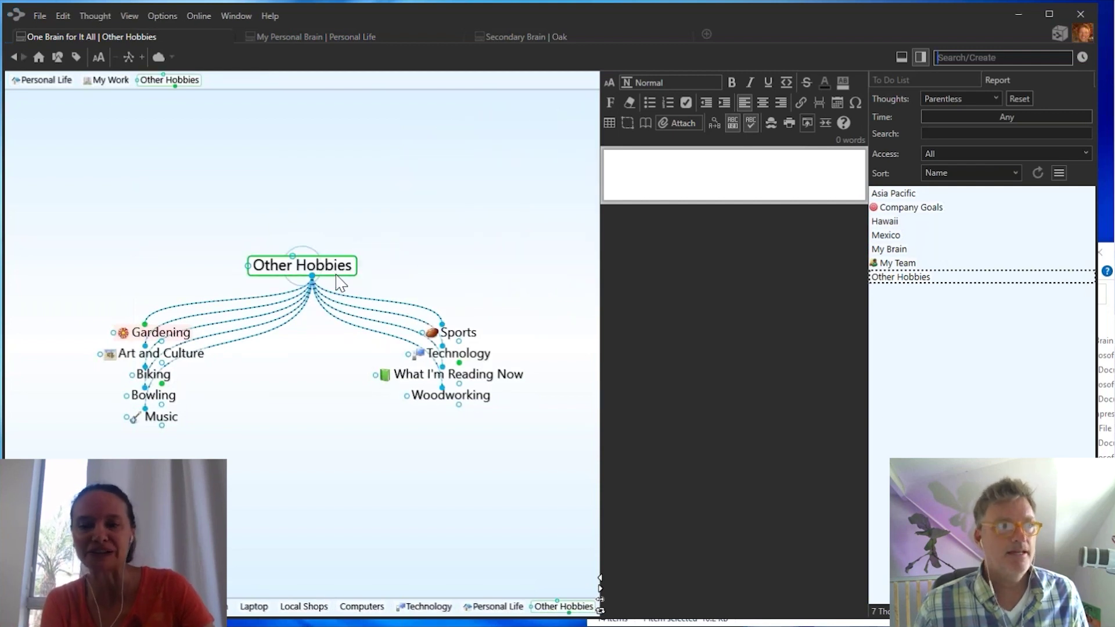
Copy the Other Hobbies thought and paste it as a link in Personal Life's note below the line "Other areas of interest:"
{"action": "right_click", "coordinate": [322, 269]}
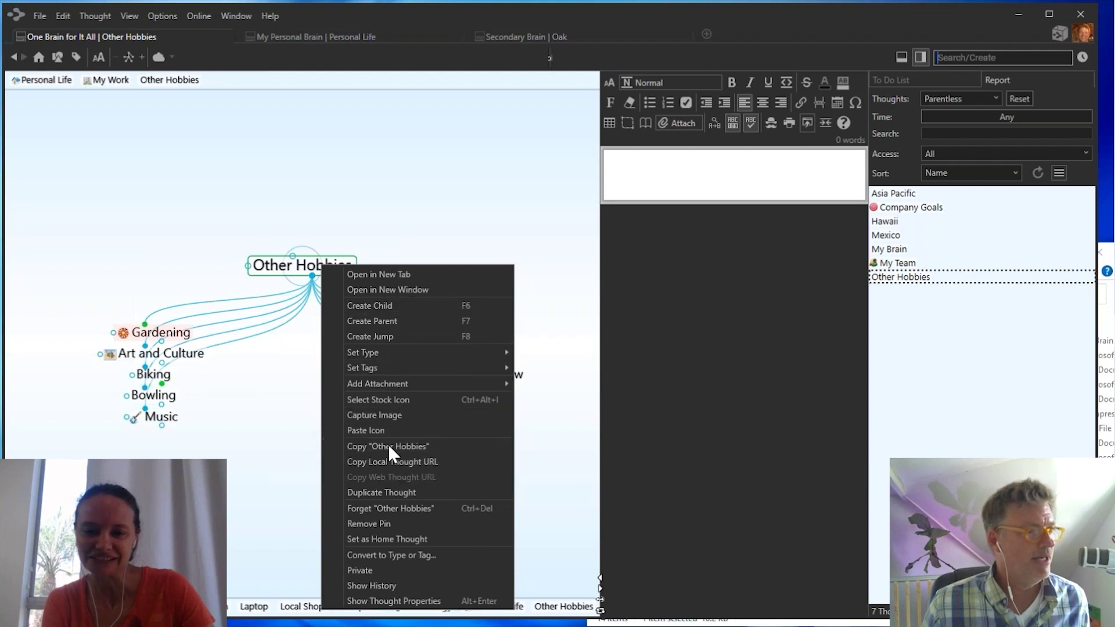
{"action": "left_click", "coordinate": [388, 446]}
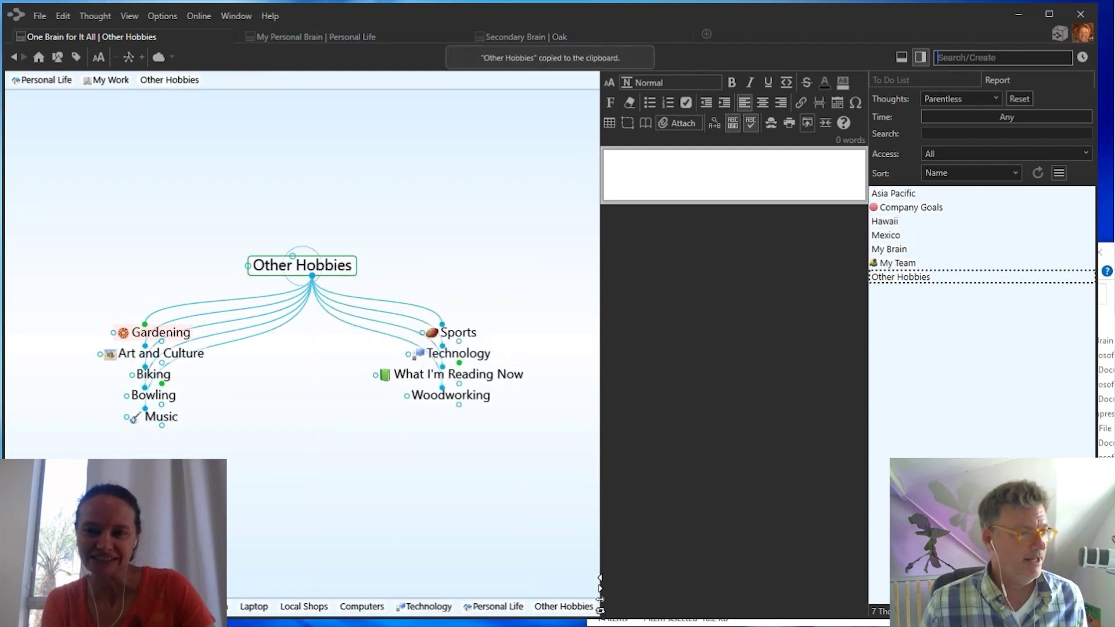
{"action": "left_click", "coordinate": [497, 607]}
{"action": "left_click", "coordinate": [625, 179]}
{"action": "type", "text": "Other areas of interest:"}
{"action": "key", "text": "Return"}
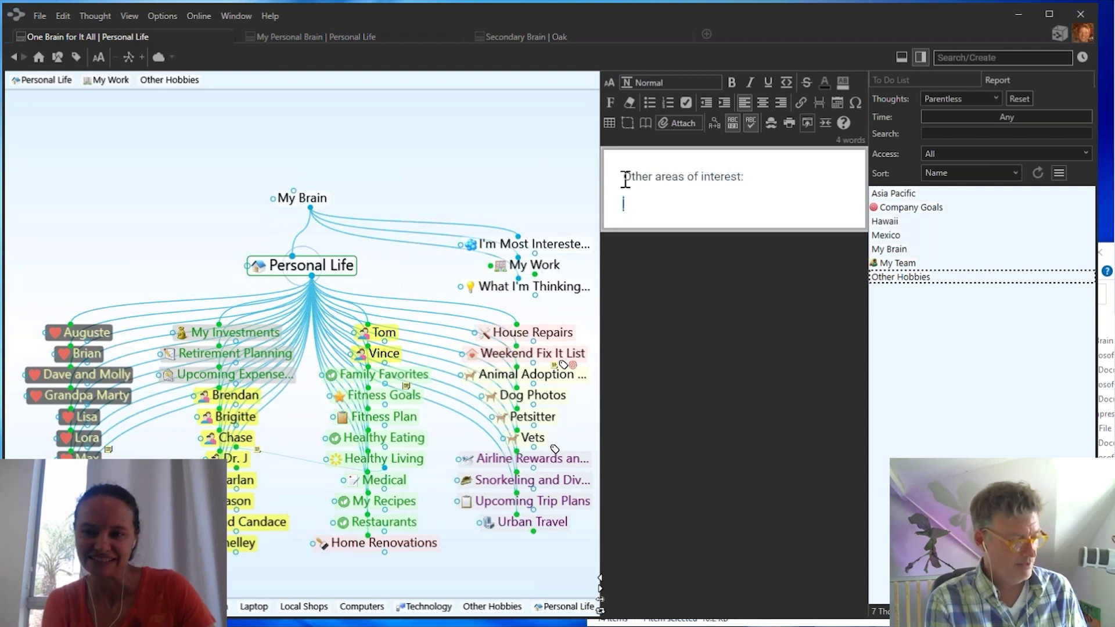
{"action": "key", "text": "ctrl+v"}
{"action": "key", "text": "Return"}
{"action": "key", "text": "Return"}
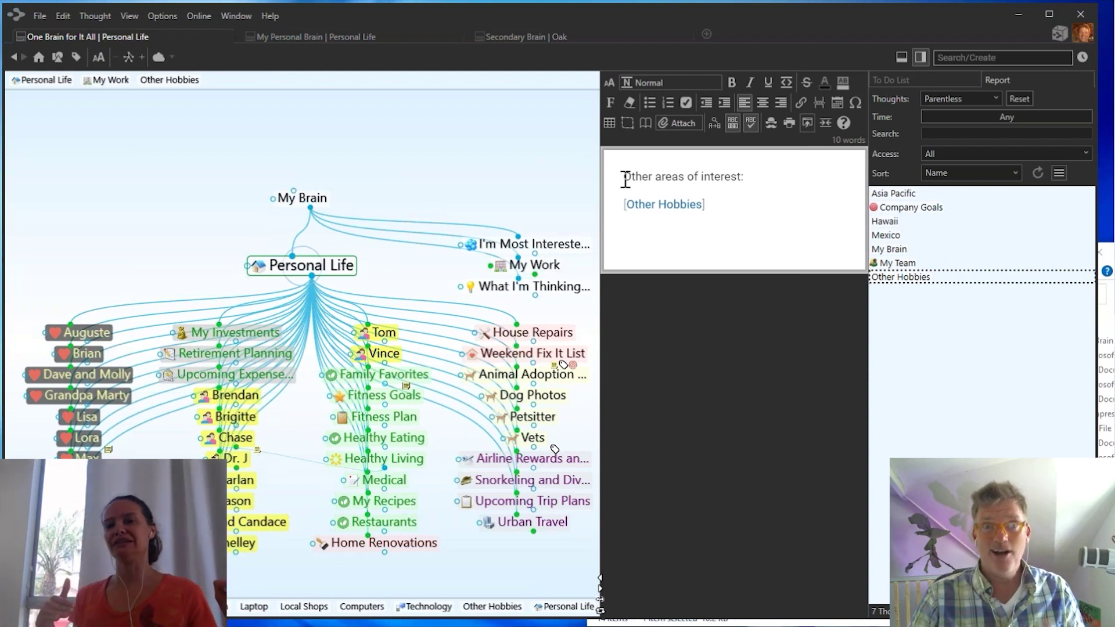
Follow the Other Hobbies link in the note and return to Personal Life with the report area hidden
{"action": "left_click", "coordinate": [688, 212]}
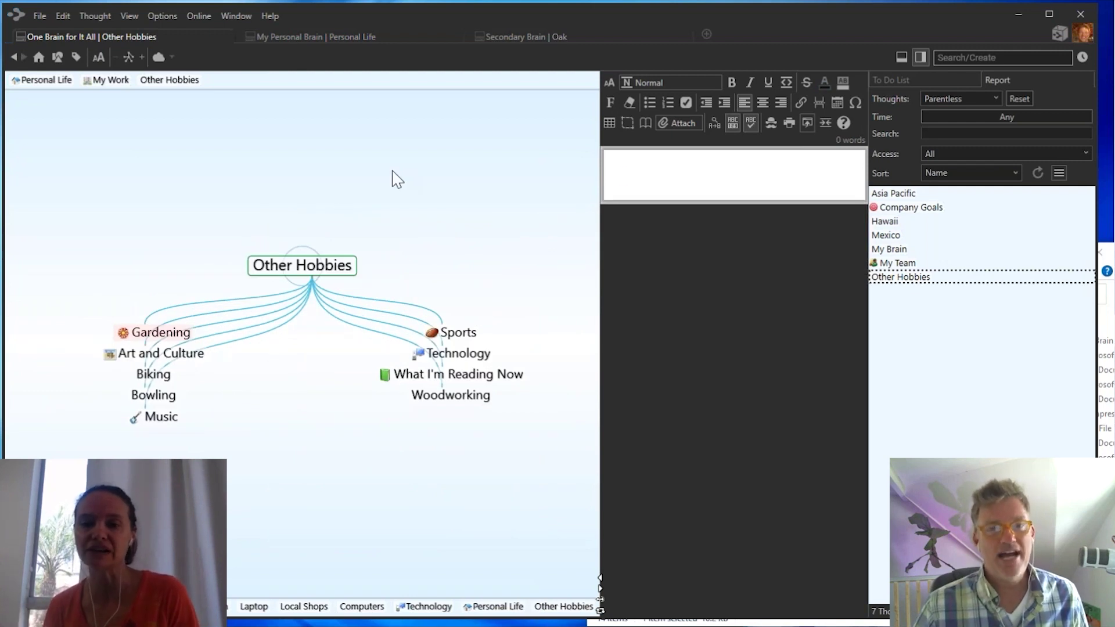
{"action": "left_click", "coordinate": [920, 56]}
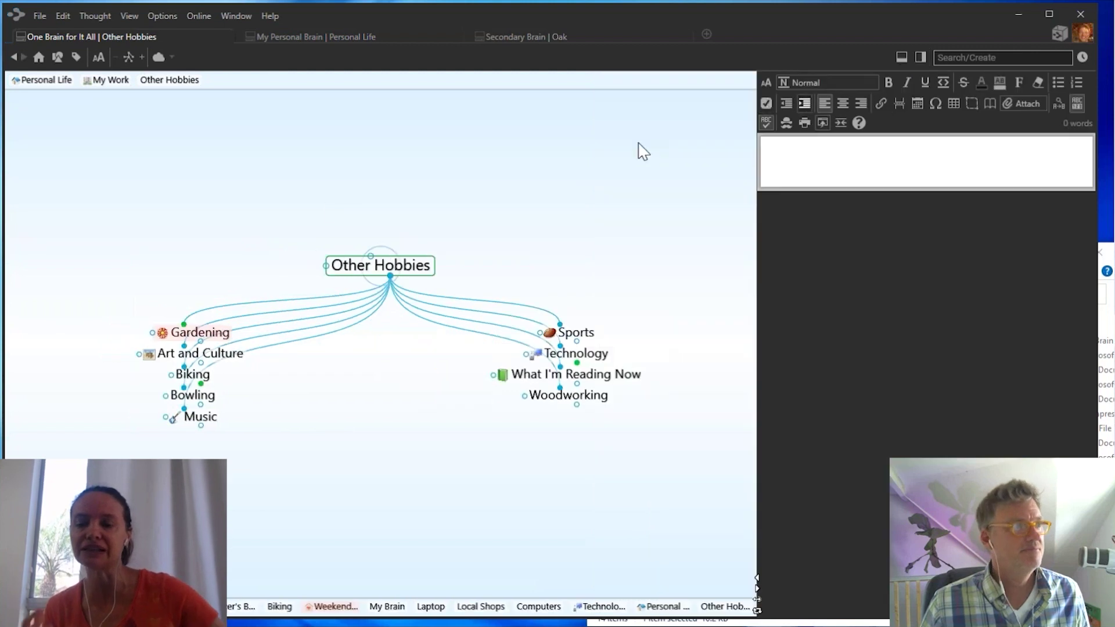
{"action": "left_click", "coordinate": [641, 606]}
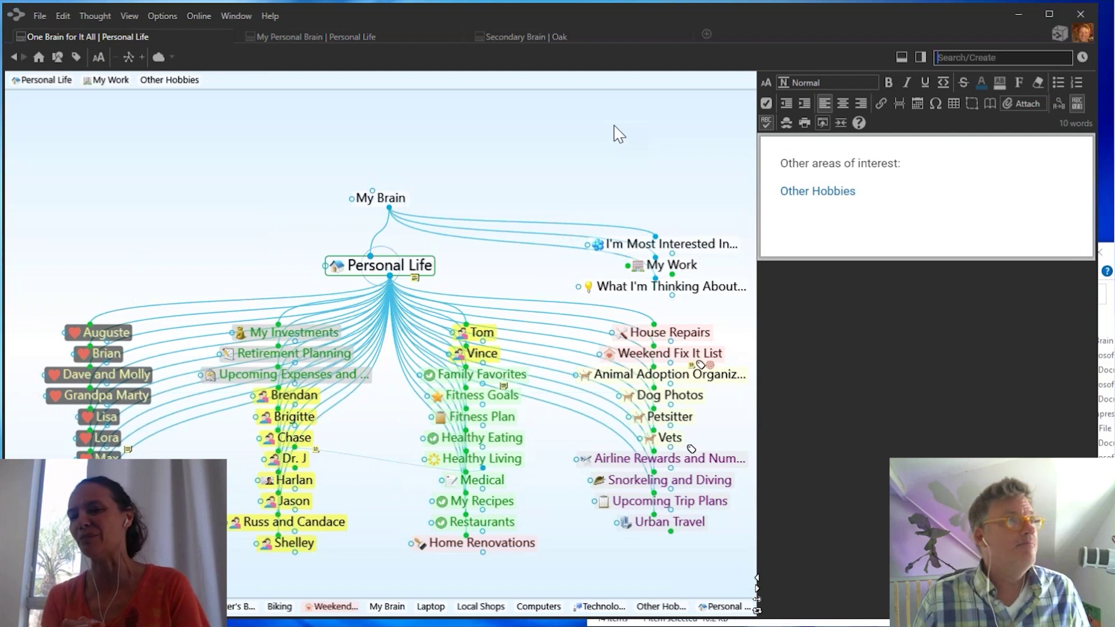
Open the eSolutions Consulting brain in a new tab and widen its thought view by narrowing the notes area
{"action": "left_click", "coordinate": [705, 33]}
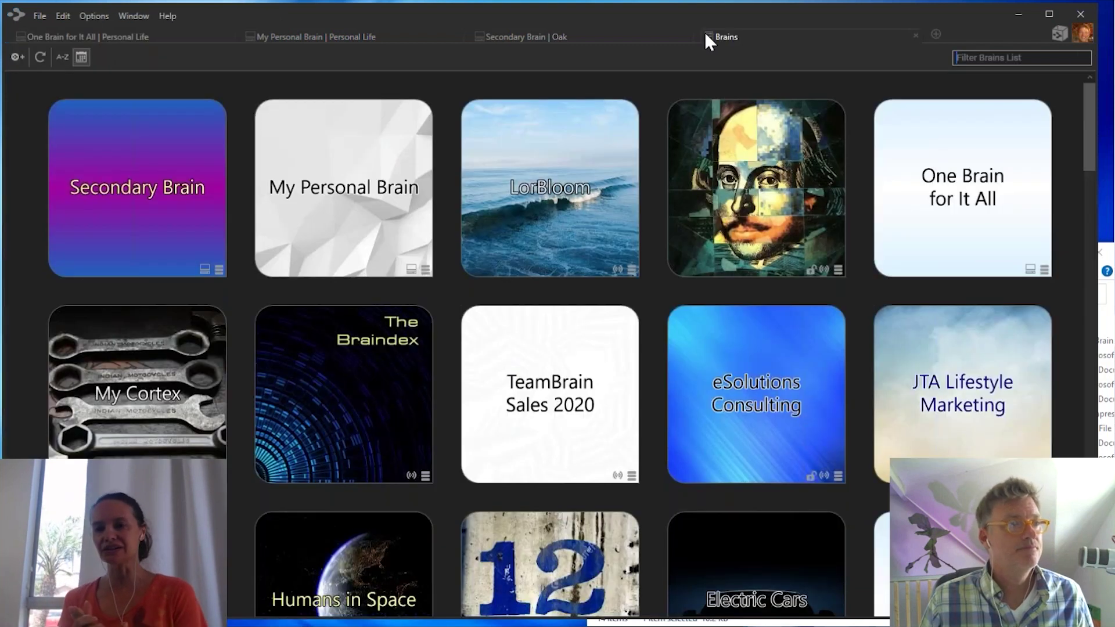
{"action": "left_click", "coordinate": [787, 382]}
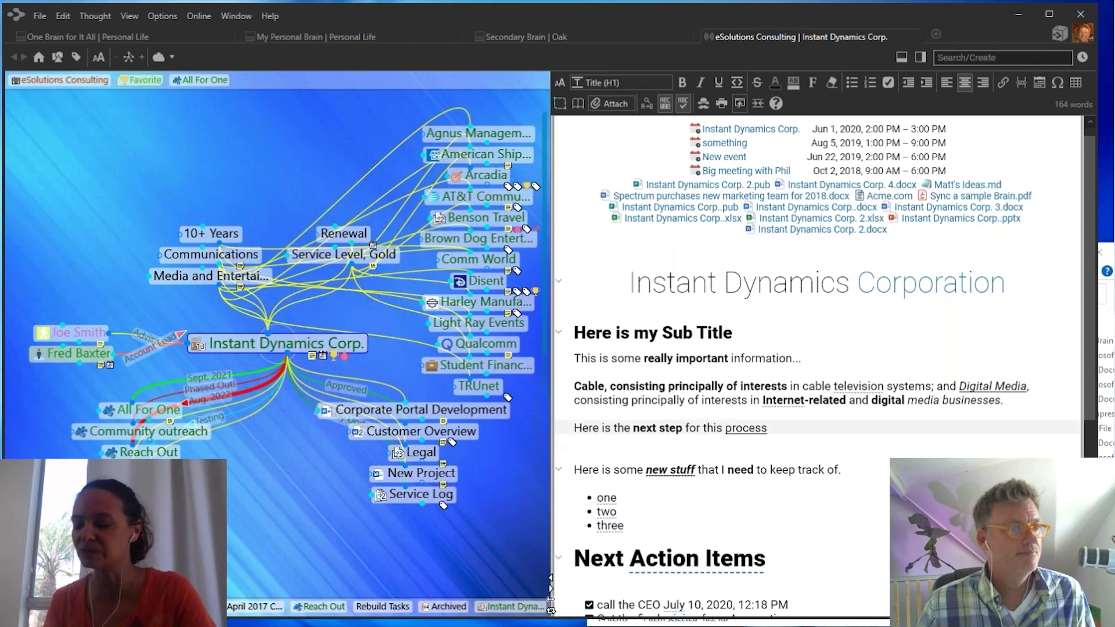
{"action": "left_click_drag", "start_coordinate": [583, 430], "coordinate": [806, 432]}
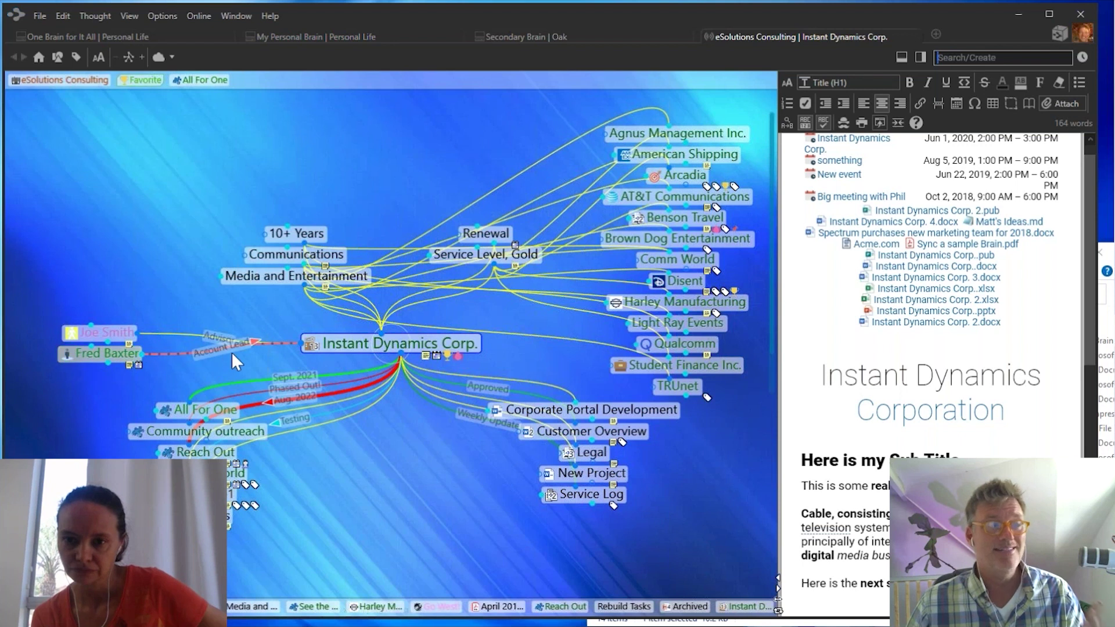
Browse from Instant Dynamics Corp. to its account lead, visit the first sibling account manager and return to the account lead
{"action": "left_click", "coordinate": [107, 353]}
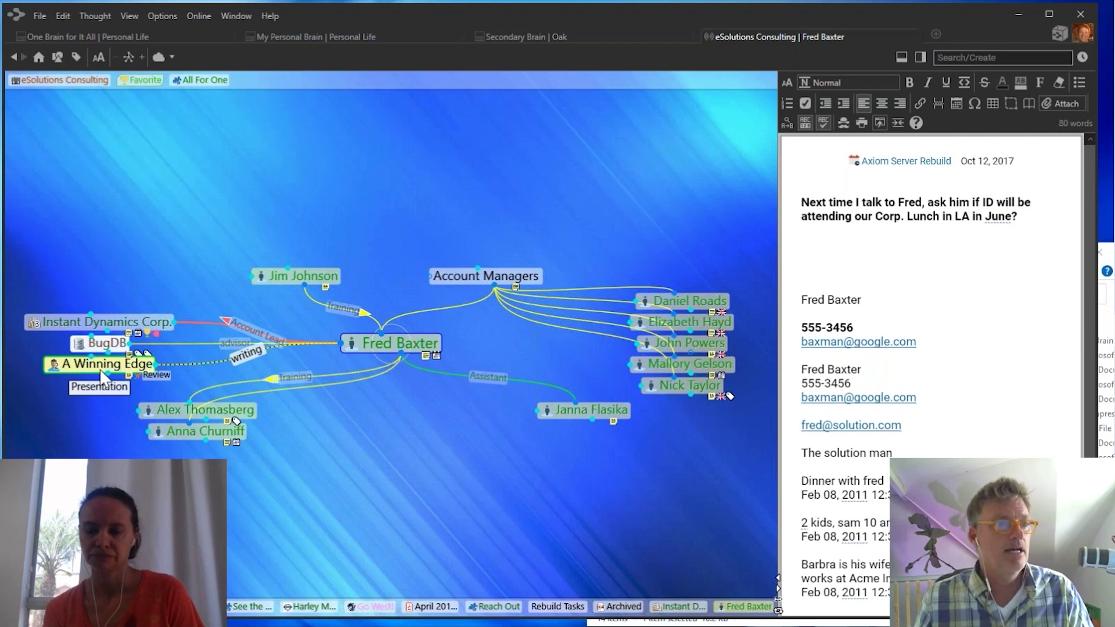
{"action": "left_click", "coordinate": [688, 300]}
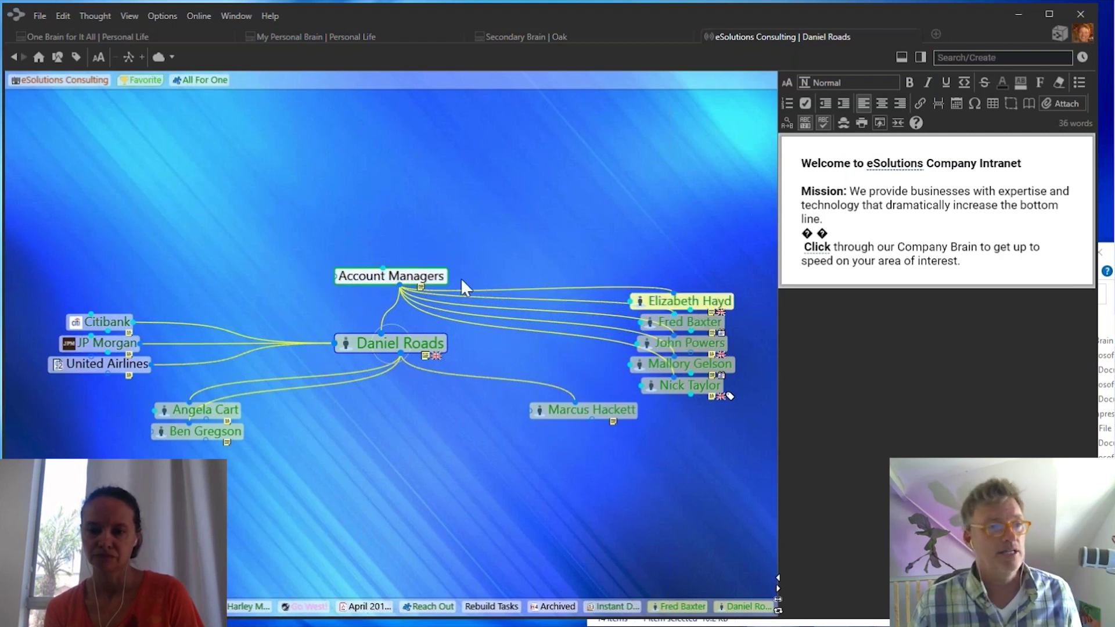
{"action": "left_click", "coordinate": [685, 326]}
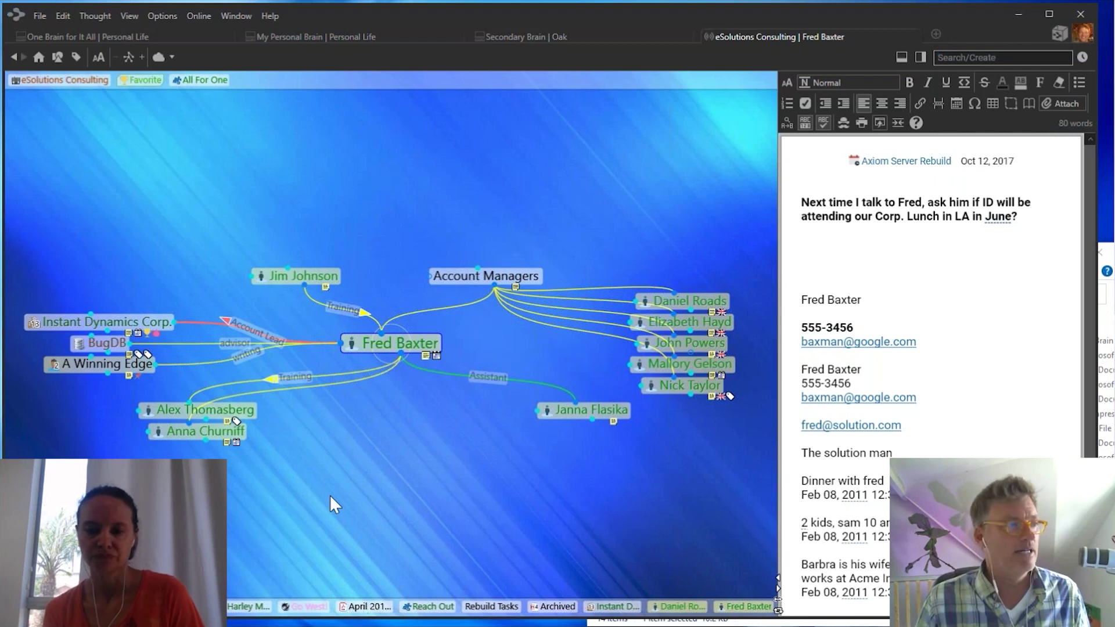
Inspect the note and properties of the Account Lead link to Instant Dynamics Corp. and close them
{"action": "left_click", "coordinate": [246, 329]}
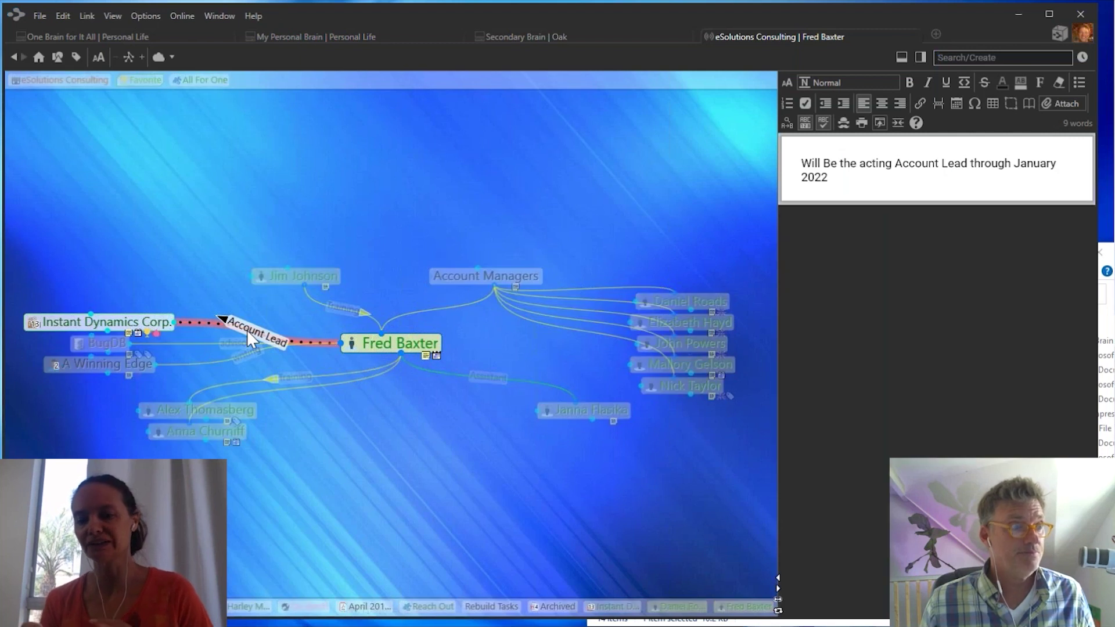
{"action": "left_click", "coordinate": [246, 330]}
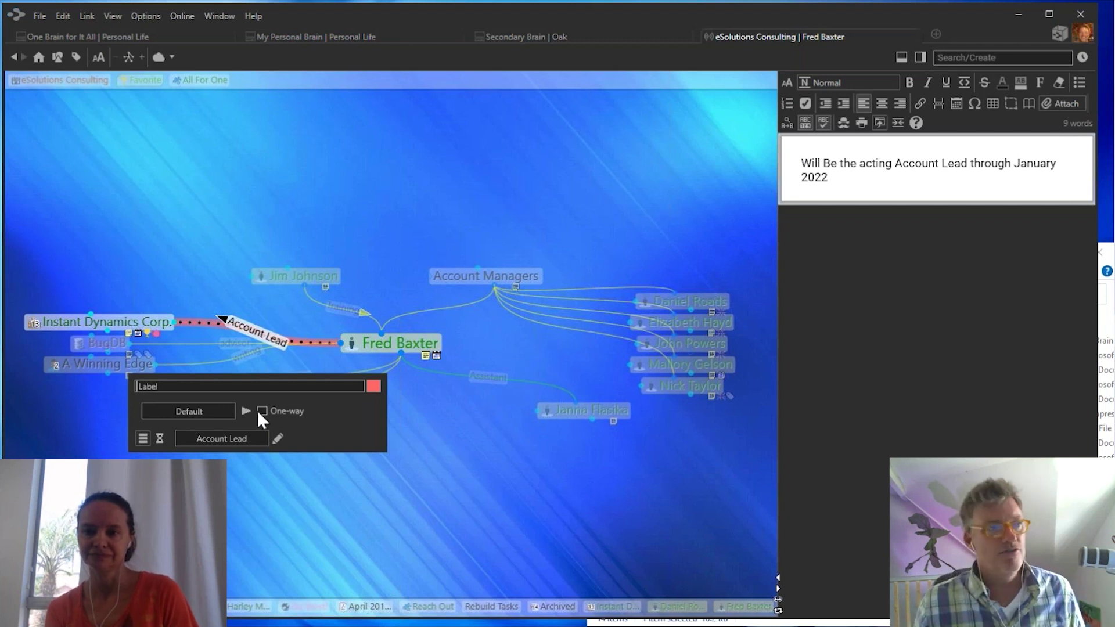
{"action": "left_click", "coordinate": [157, 248]}
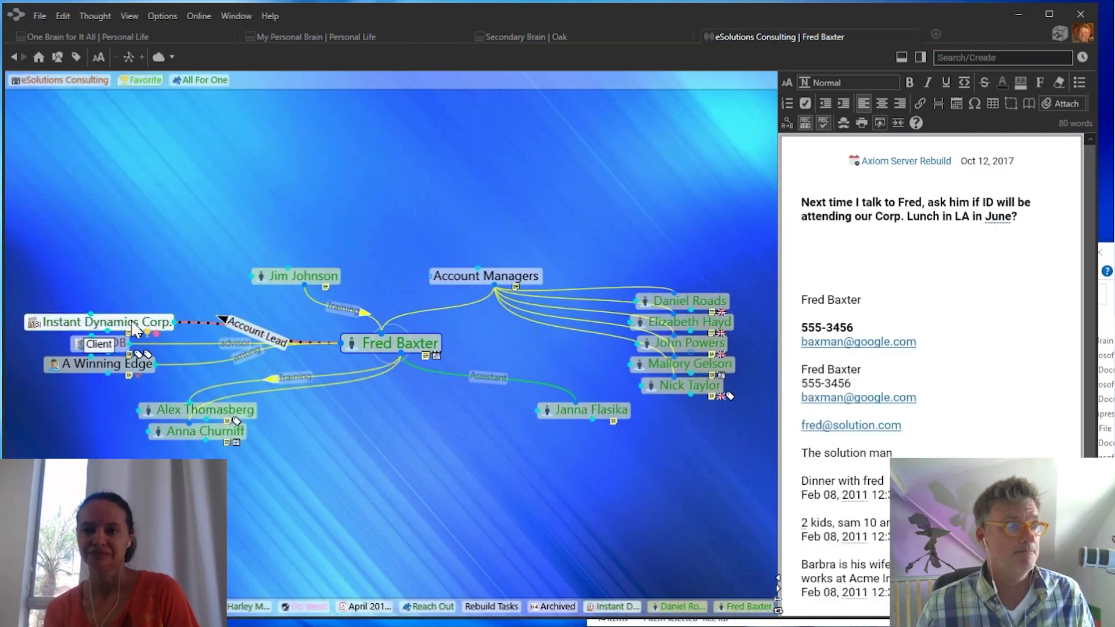
Browse through Instant Dynamics Corp. and its 10+ Years parent up to the Clients thought
{"action": "left_click", "coordinate": [136, 326]}
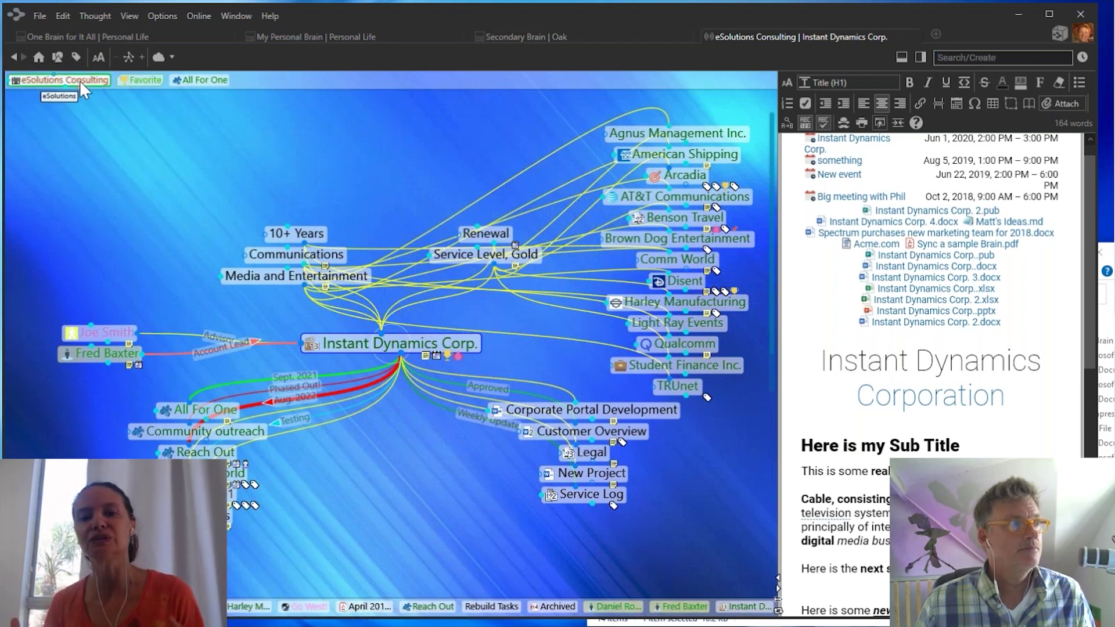
{"action": "left_click", "coordinate": [306, 232]}
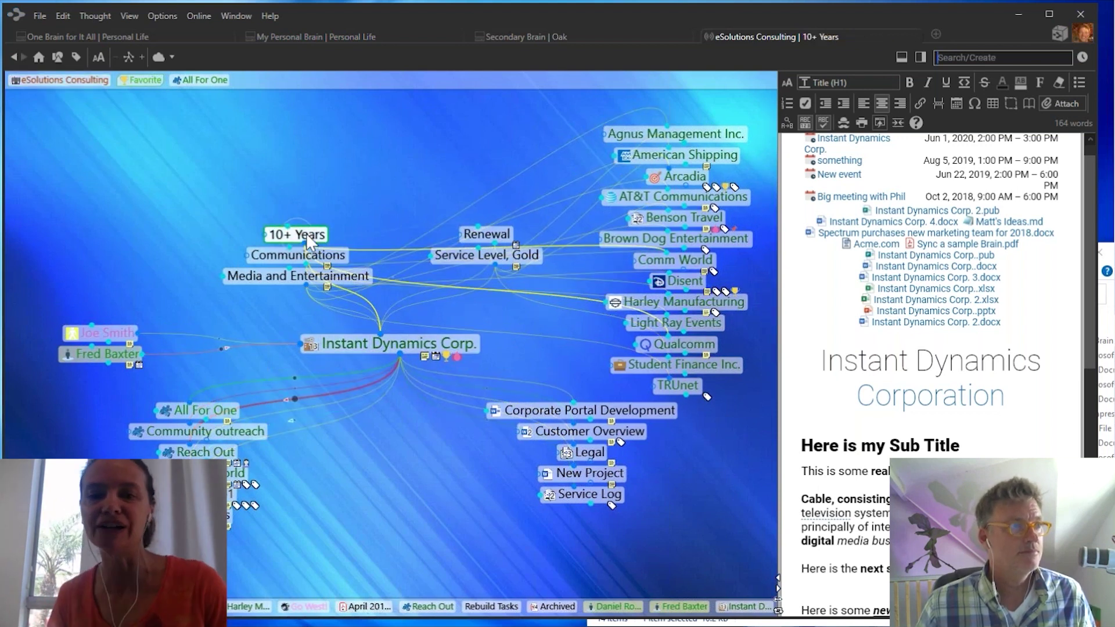
{"action": "left_click", "coordinate": [410, 277]}
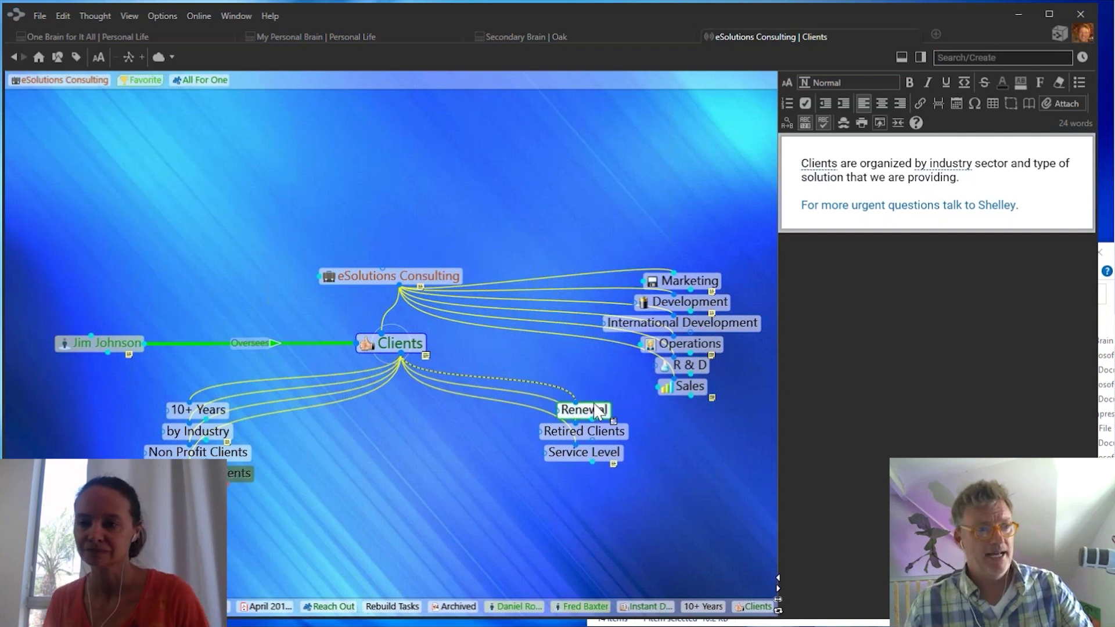
Hide the notes area and maximize the window, and show one more level of thoughts around Clients
{"action": "left_click", "coordinate": [778, 587]}
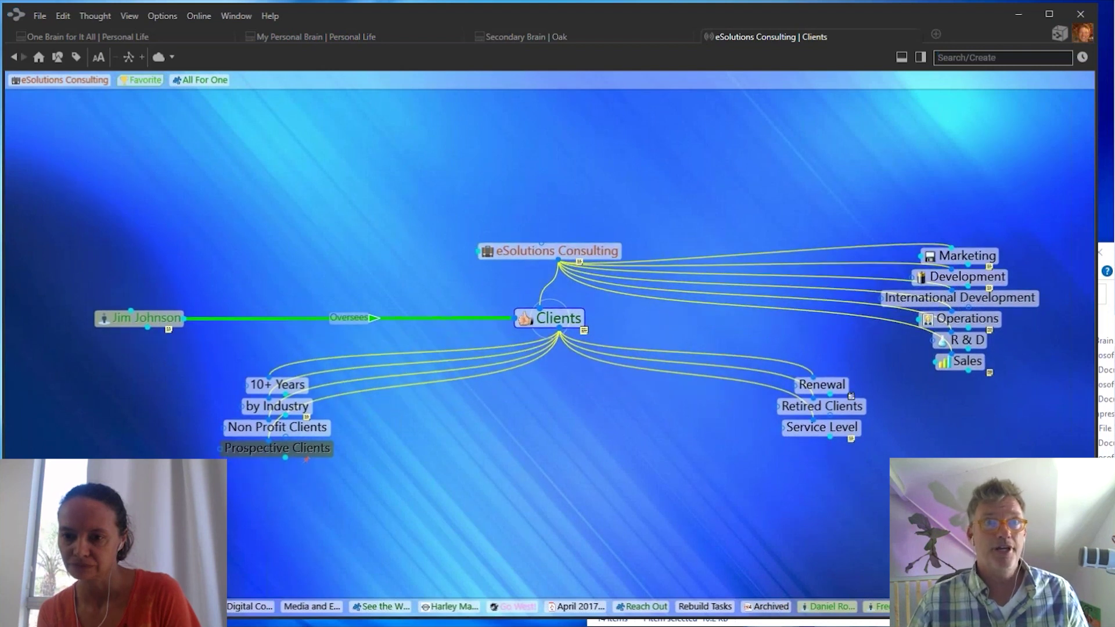
{"action": "left_click", "coordinate": [1050, 13]}
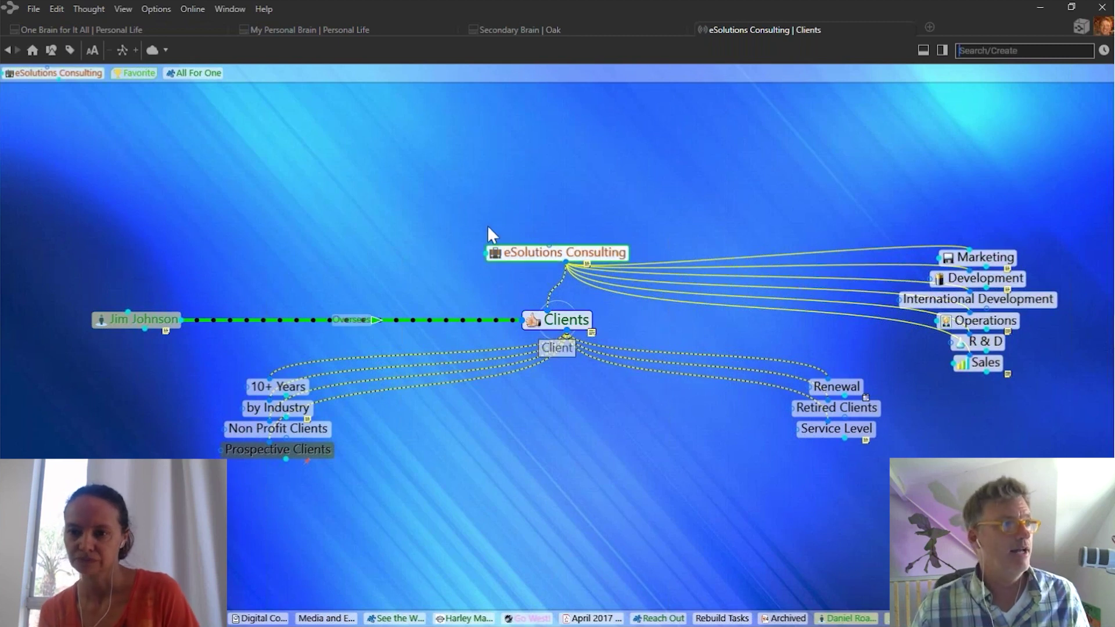
{"action": "left_click", "coordinate": [136, 51]}
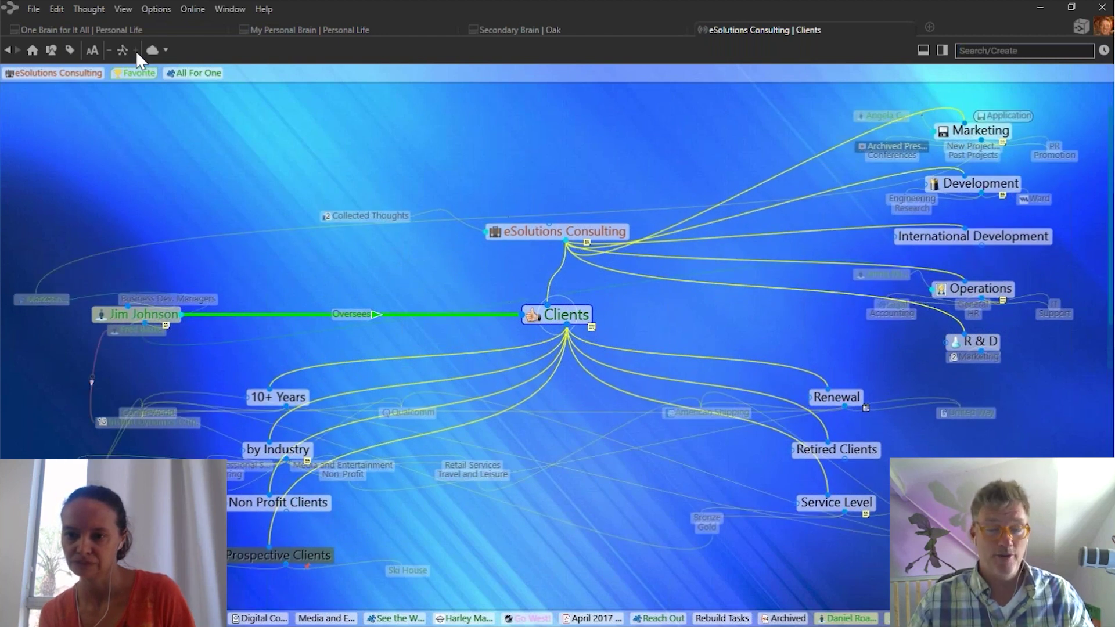
Switch the Clients view to the Outline layout and expand by Industry and its Media and Entertainment branch
{"action": "left_click", "coordinate": [123, 53]}
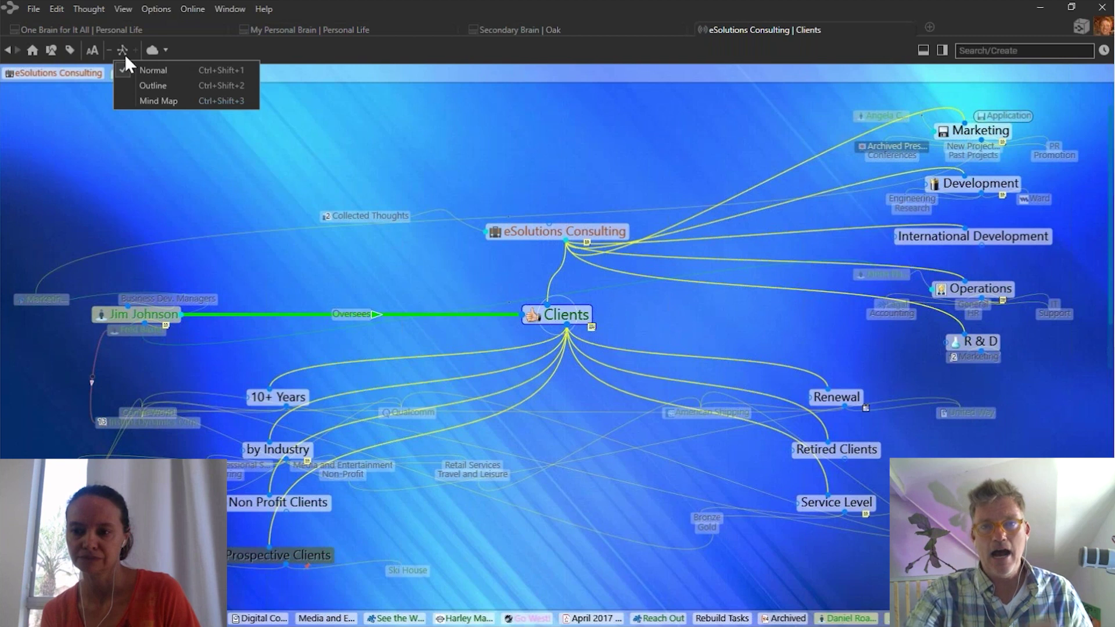
{"action": "left_click", "coordinate": [158, 85]}
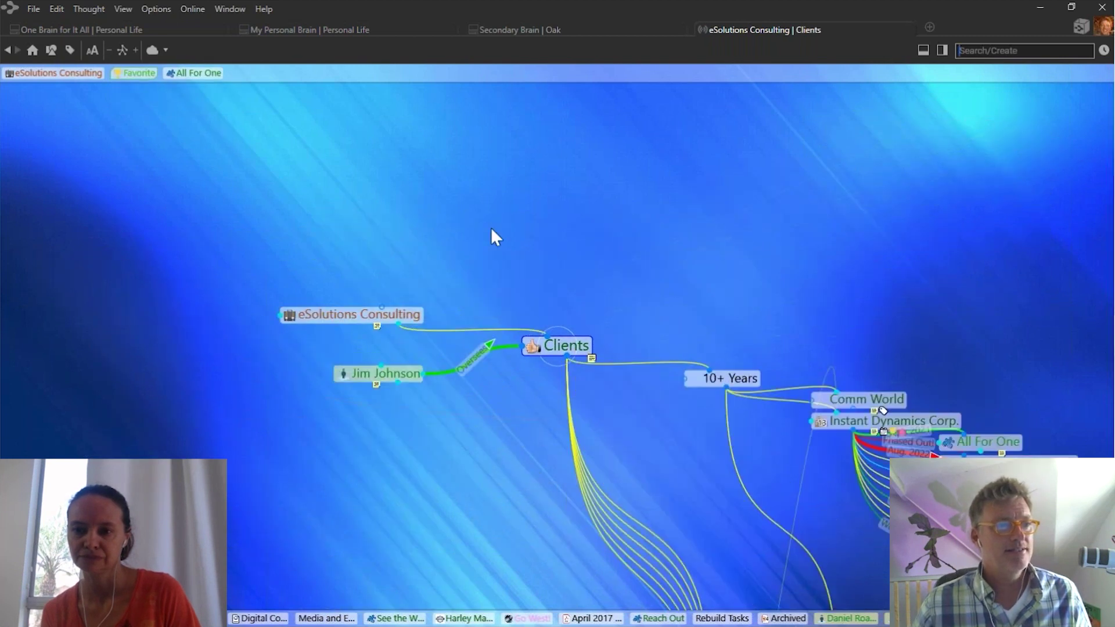
{"action": "left_click_drag", "start_coordinate": [534, 432], "coordinate": [440, 348]}
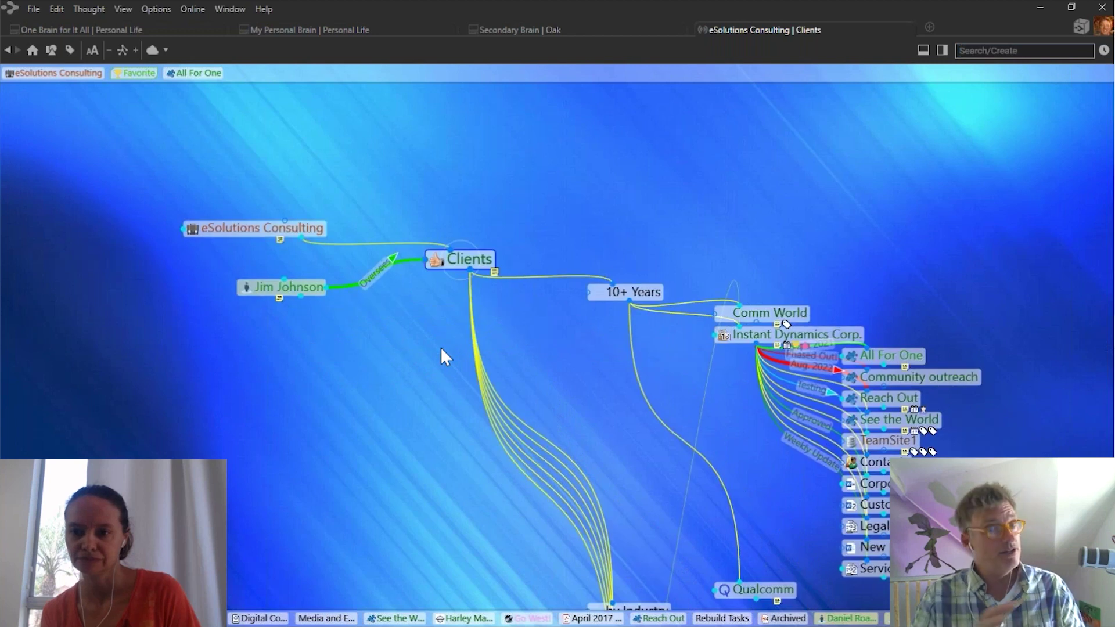
{"action": "left_click_drag", "start_coordinate": [409, 384], "coordinate": [361, 277]}
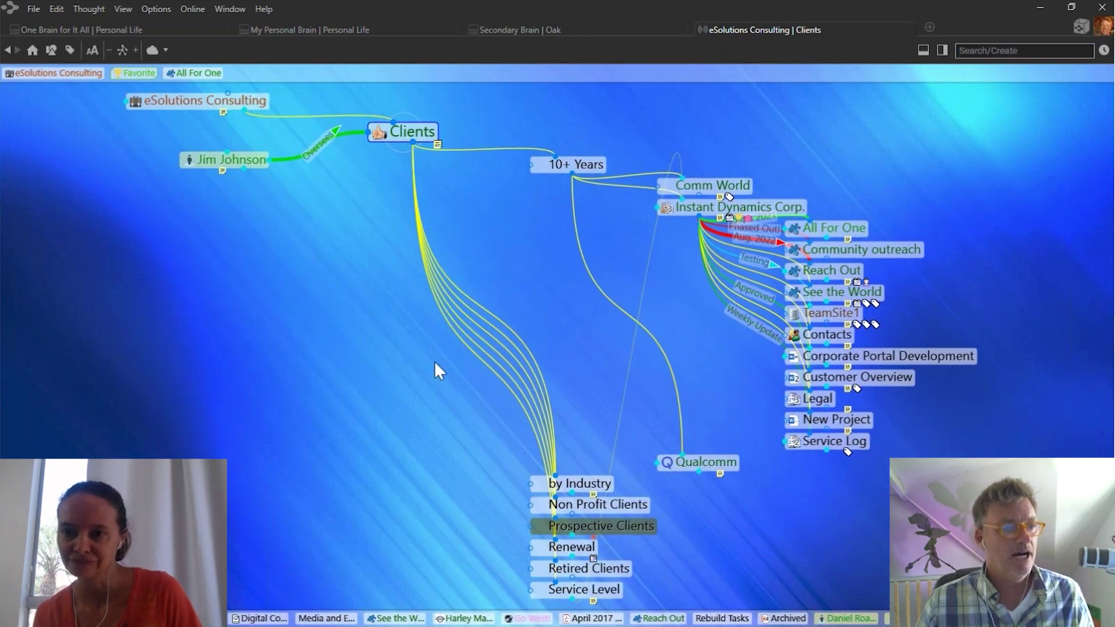
{"action": "mouse_move", "coordinate": [586, 481]}
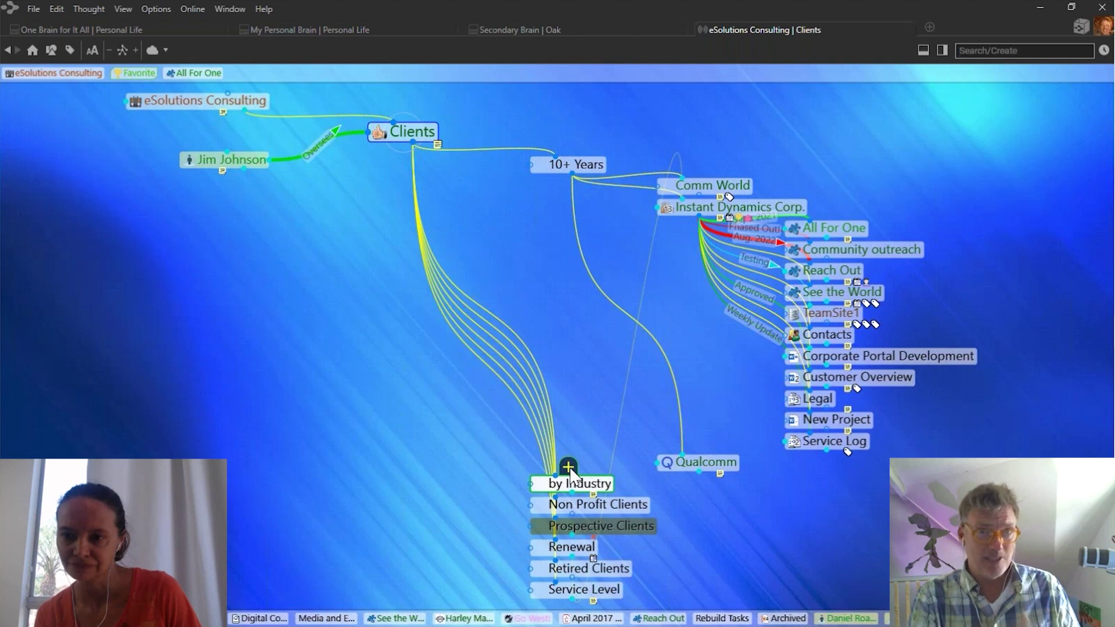
{"action": "left_click", "coordinate": [570, 471]}
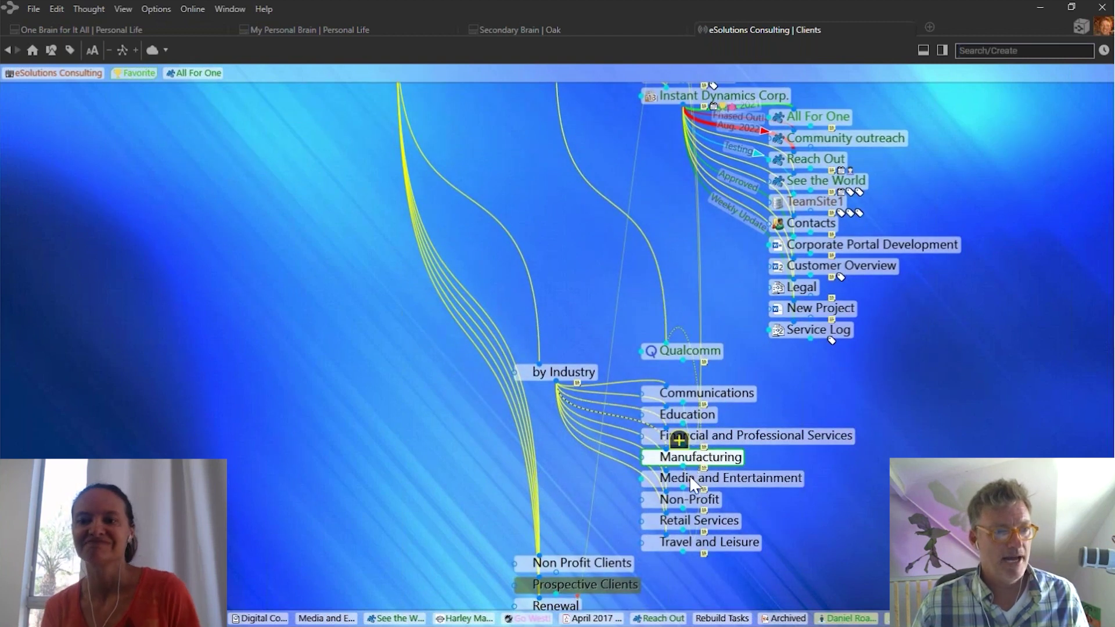
{"action": "left_click", "coordinate": [683, 475]}
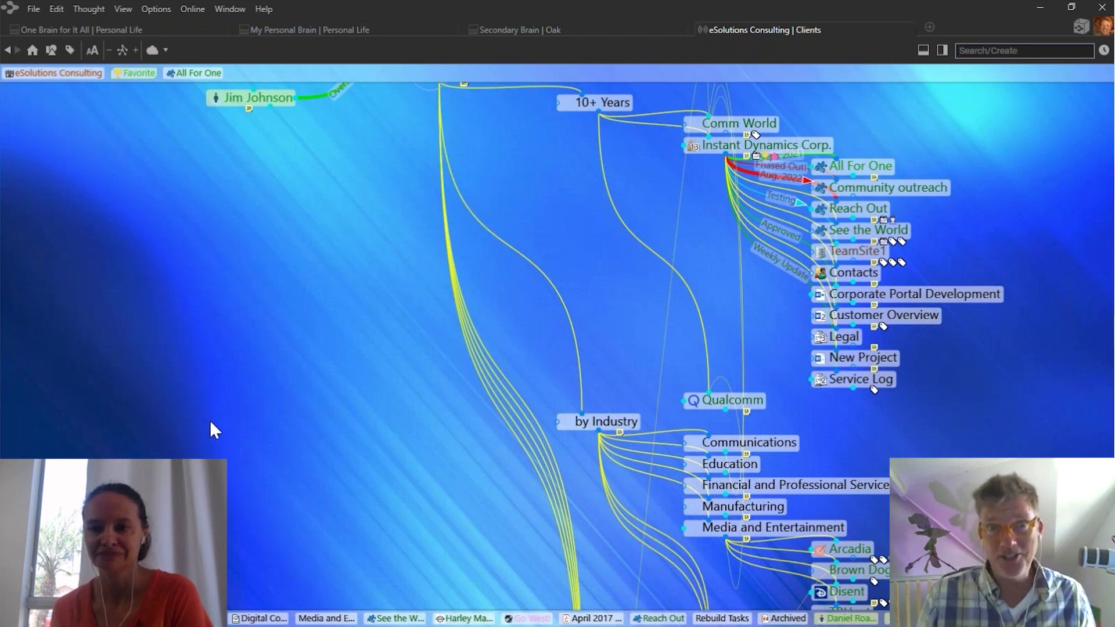
Shrink the thought text so that more of the Clients outline fits in view
{"action": "left_click_drag", "start_coordinate": [270, 292], "coordinate": [283, 426]}
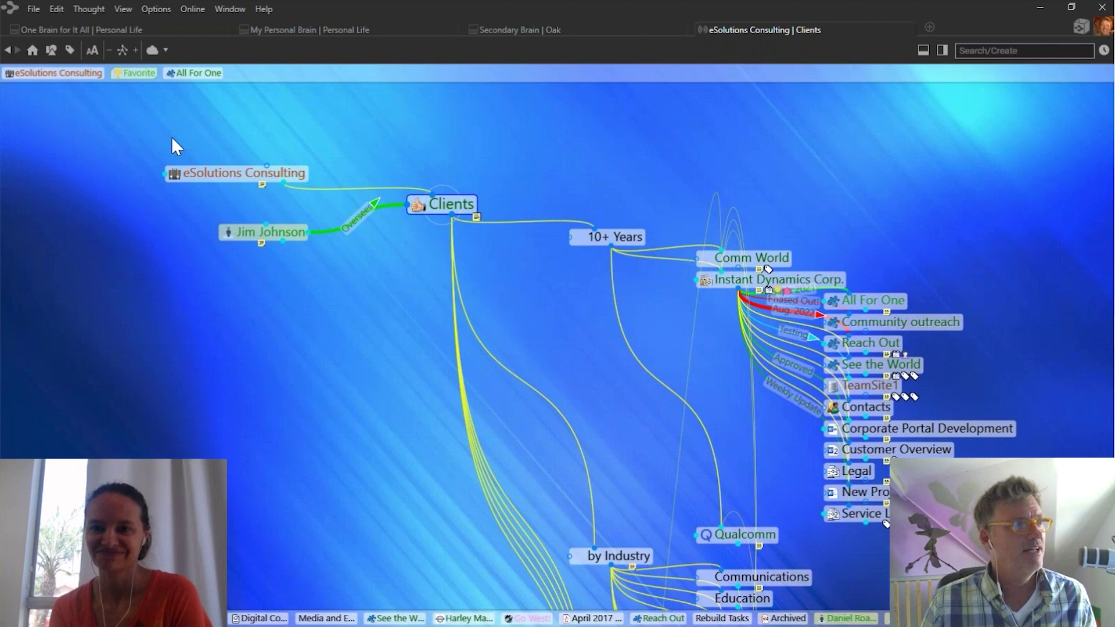
{"action": "left_click", "coordinate": [92, 51]}
{"action": "left_click_drag", "start_coordinate": [93, 95], "coordinate": [87, 106]}
{"action": "left_click_drag", "start_coordinate": [371, 381], "coordinate": [294, 315]}
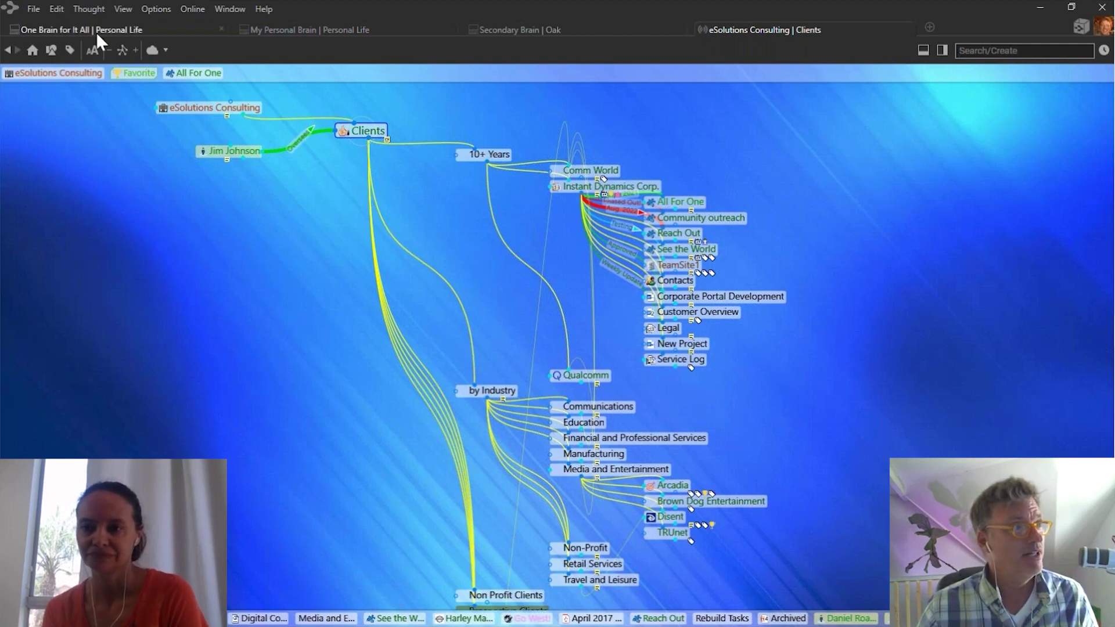
Expand the Clients outline by one more level, look over the added thoughts and return to the Normal layout
{"action": "left_click", "coordinate": [137, 49]}
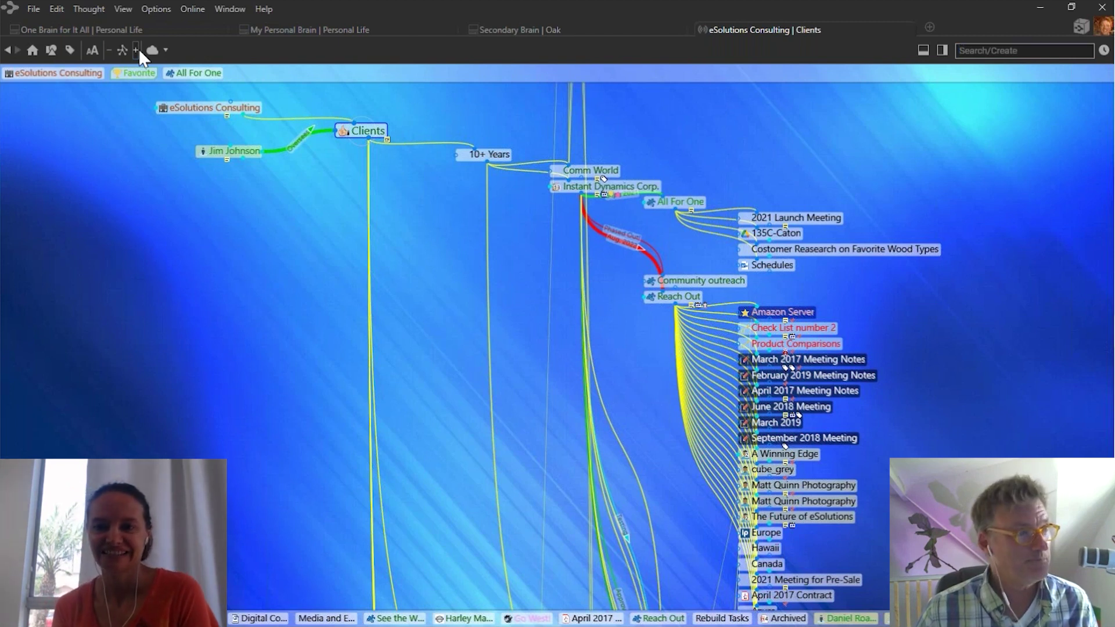
{"action": "scroll", "coordinate": [264, 273], "scroll_direction": "up", "scroll_amount": 2}
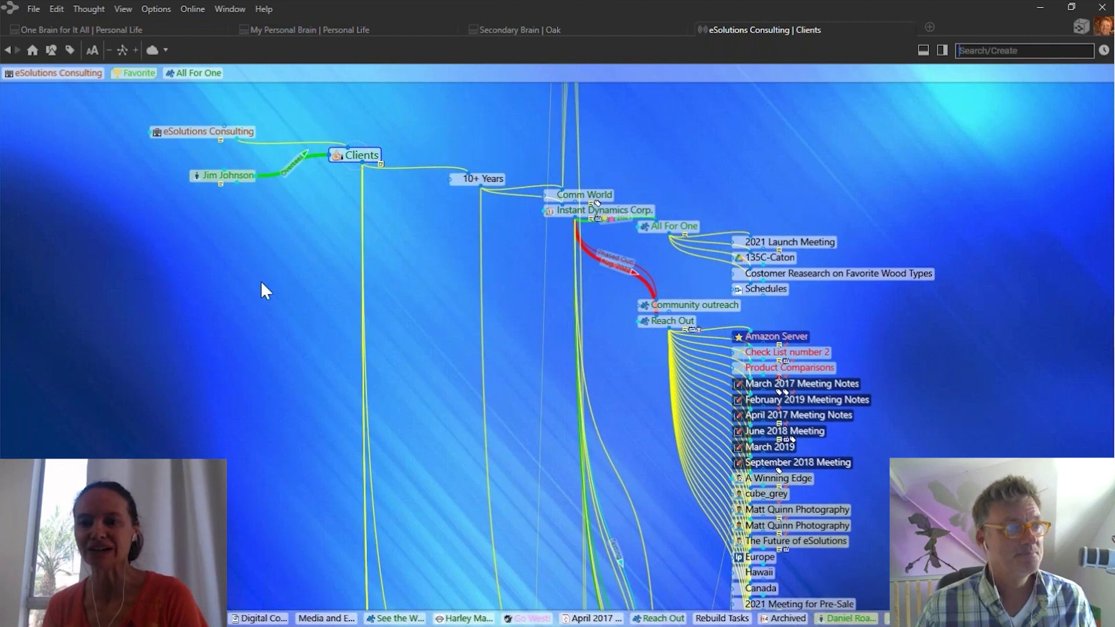
{"action": "left_click", "coordinate": [123, 52]}
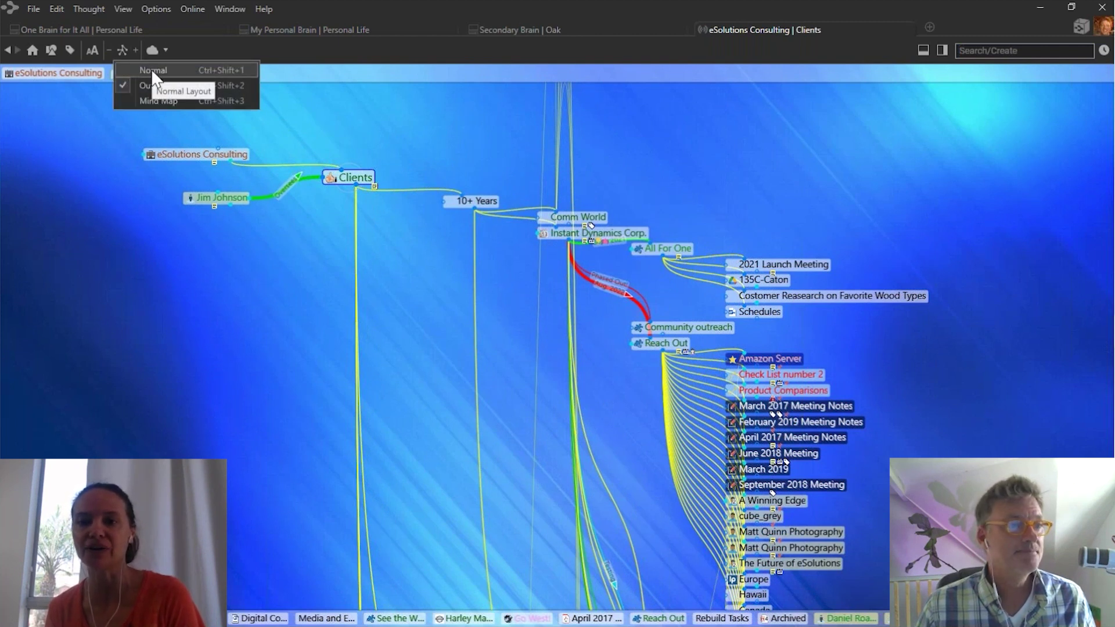
{"action": "left_click", "coordinate": [151, 69]}
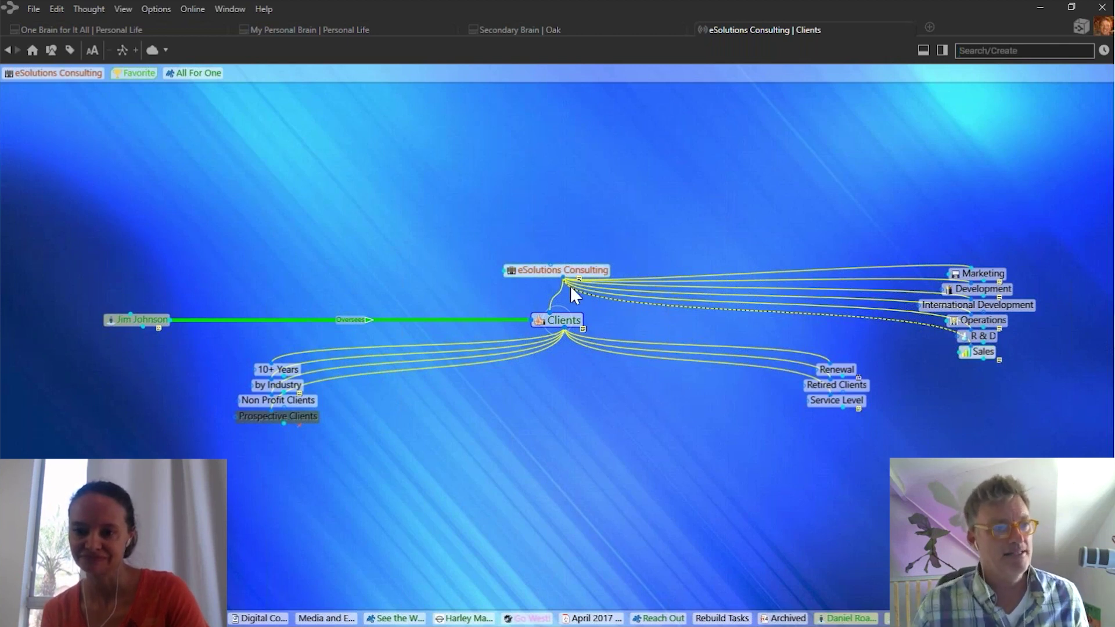
Copy the local thought URL of Clients and open the Clients thought under My Work in One Brain for It All
{"action": "right_click", "coordinate": [566, 328]}
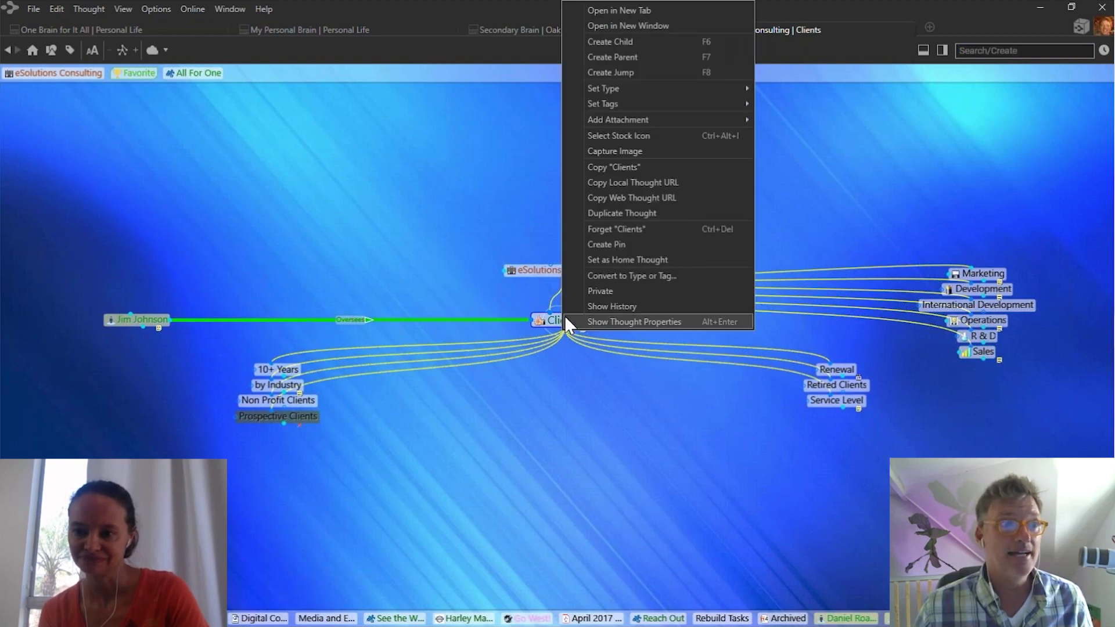
{"action": "left_click", "coordinate": [631, 182]}
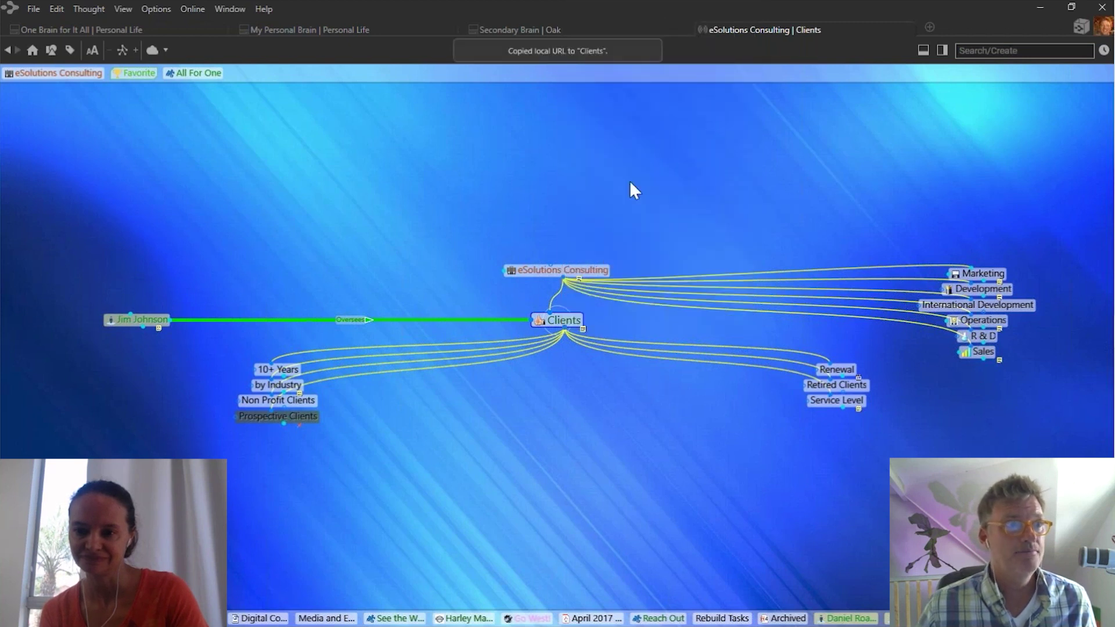
{"action": "left_click", "coordinate": [81, 33]}
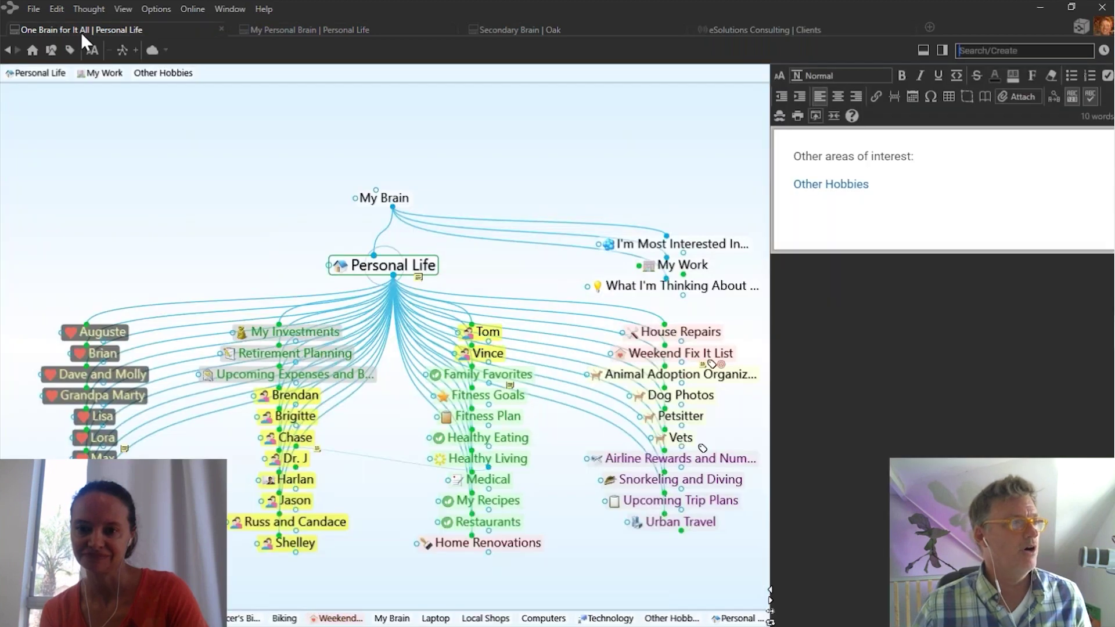
{"action": "left_click", "coordinate": [669, 265]}
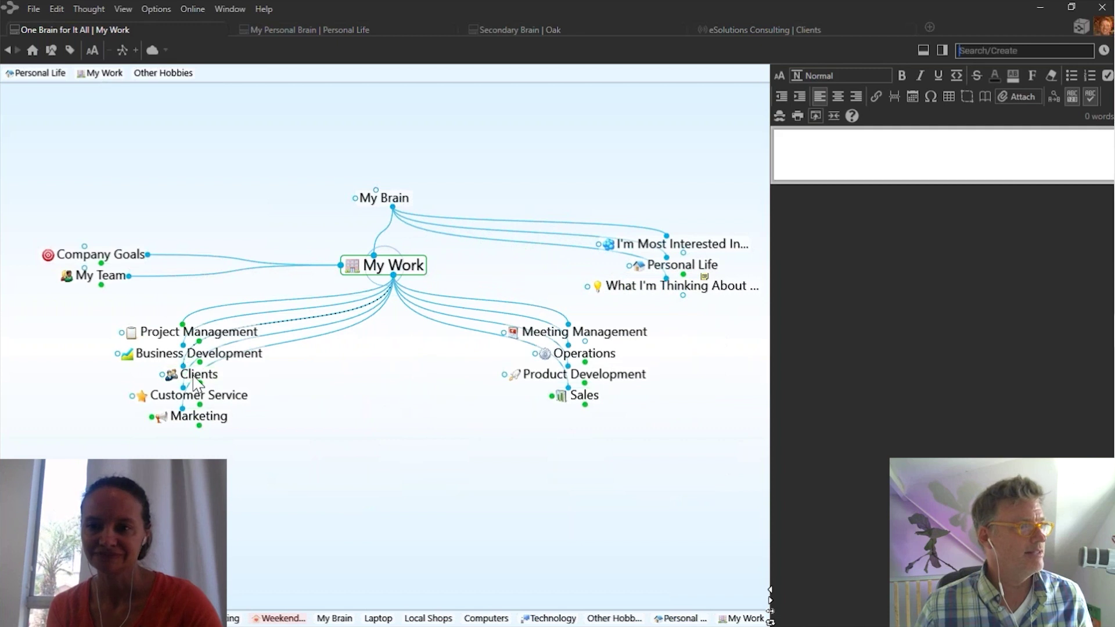
{"action": "left_click", "coordinate": [198, 373]}
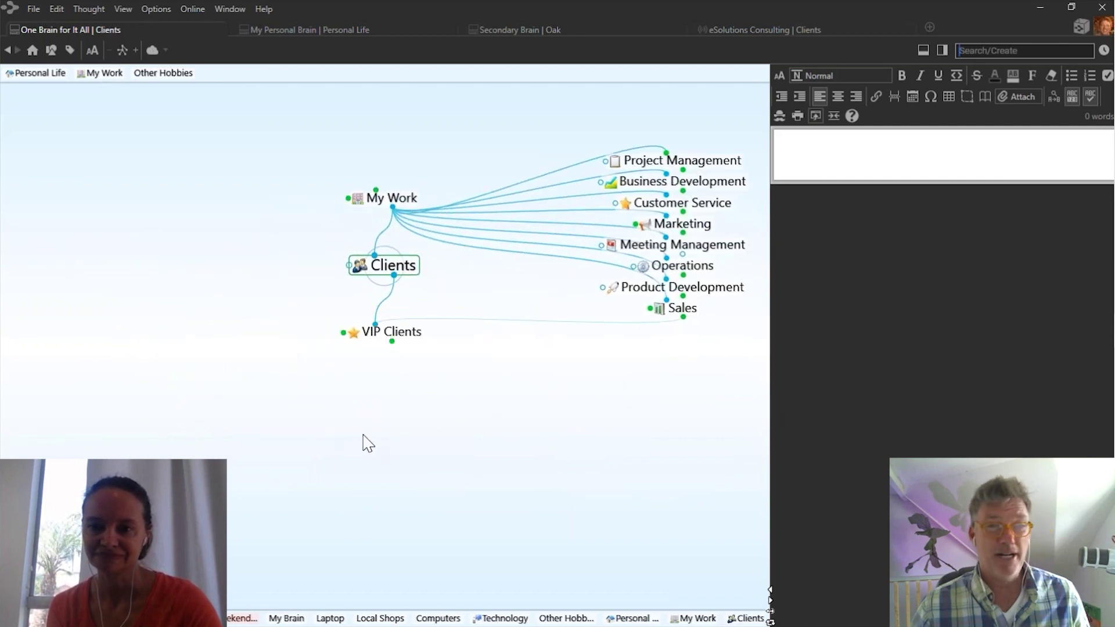
Create a child thought named Old Clients under Clients and make it the active thought
{"action": "left_click_drag", "start_coordinate": [393, 276], "coordinate": [486, 445]}
{"action": "type", "text": "Ol"}
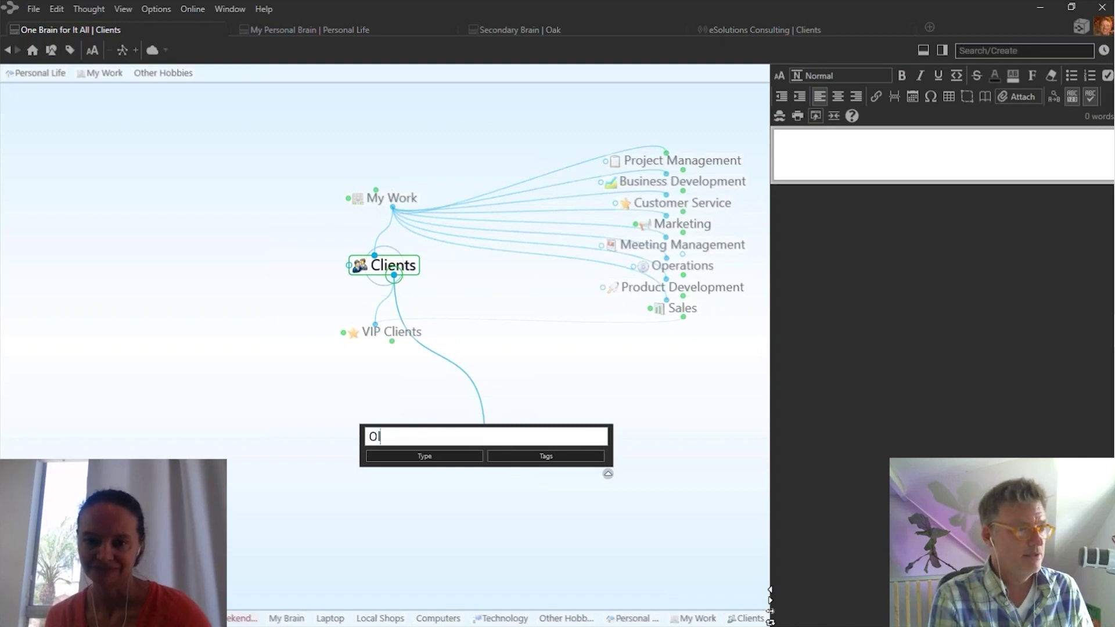
{"action": "type", "text": "d Clients"}
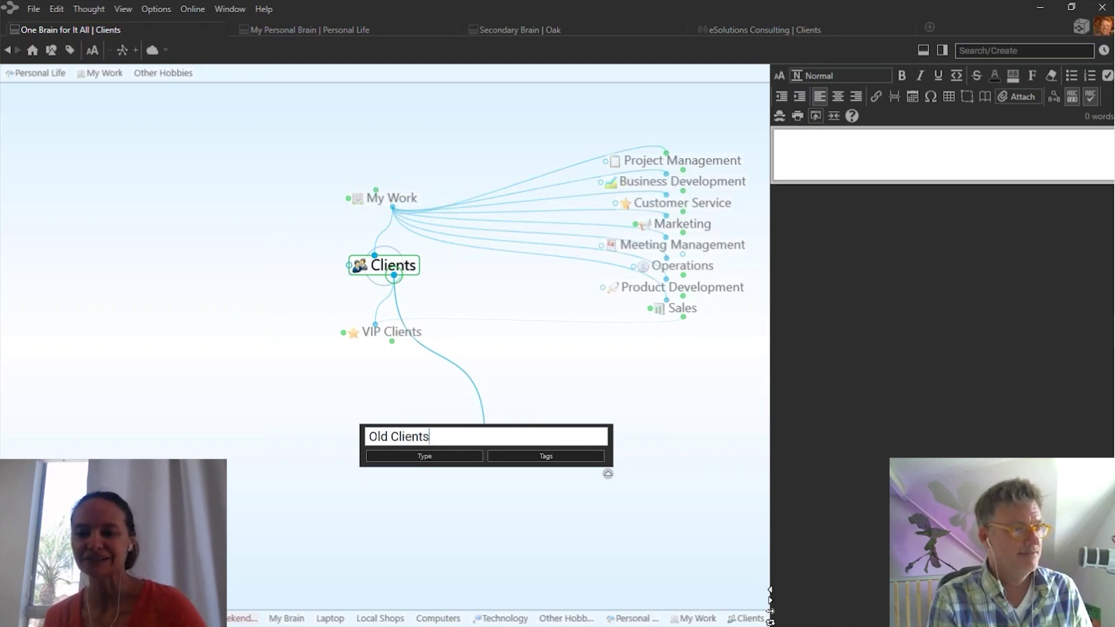
{"action": "key", "text": "Return"}
{"action": "left_click", "coordinate": [181, 329]}
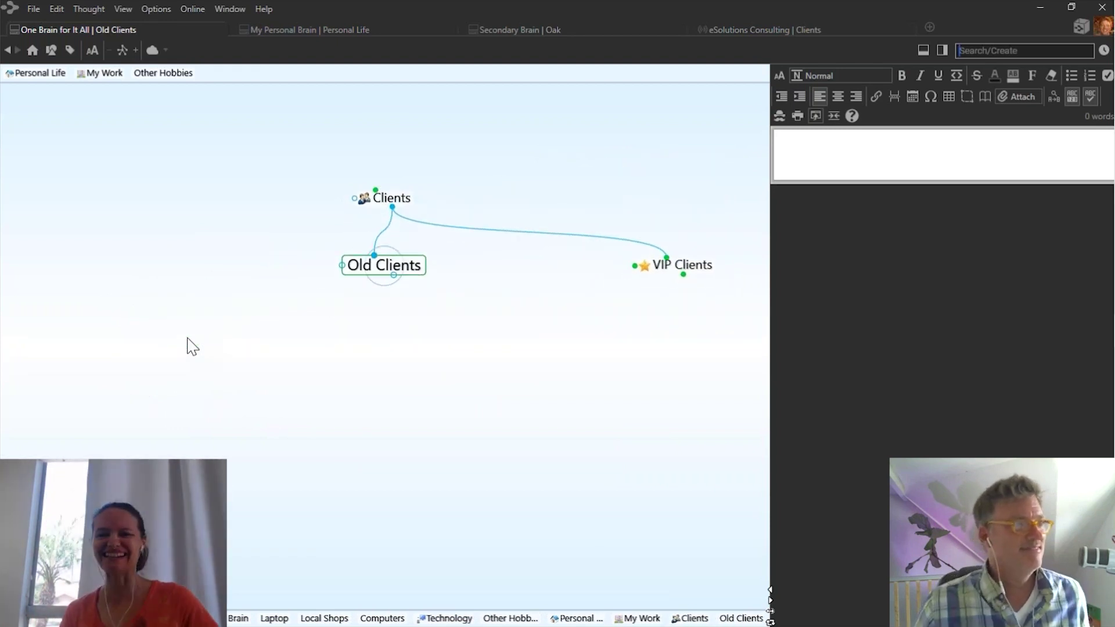
Paste the copied link as a child of Old Clients, follow it to the eSolutions Consulting brain and return to One Brain for It All
{"action": "right_click", "coordinate": [347, 368]}
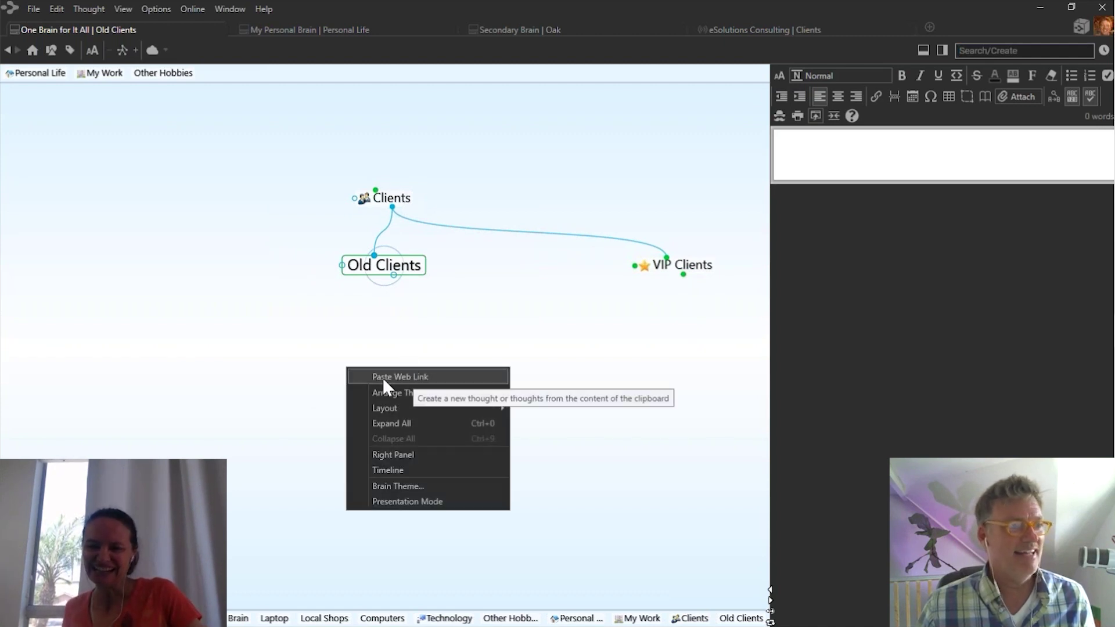
{"action": "left_click", "coordinate": [401, 378]}
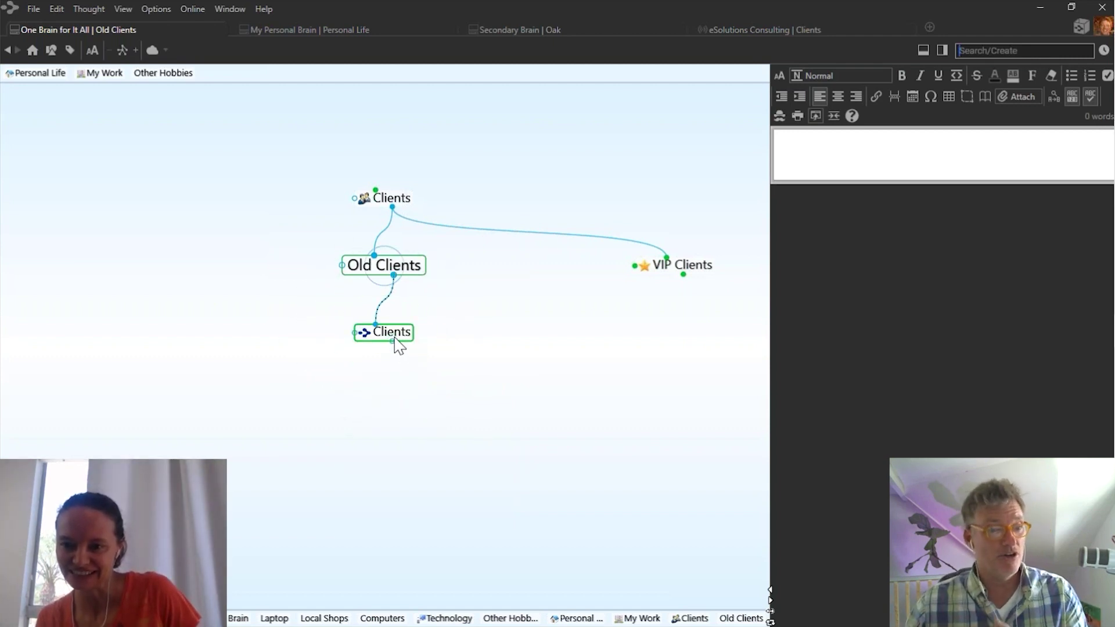
{"action": "left_click", "coordinate": [398, 342]}
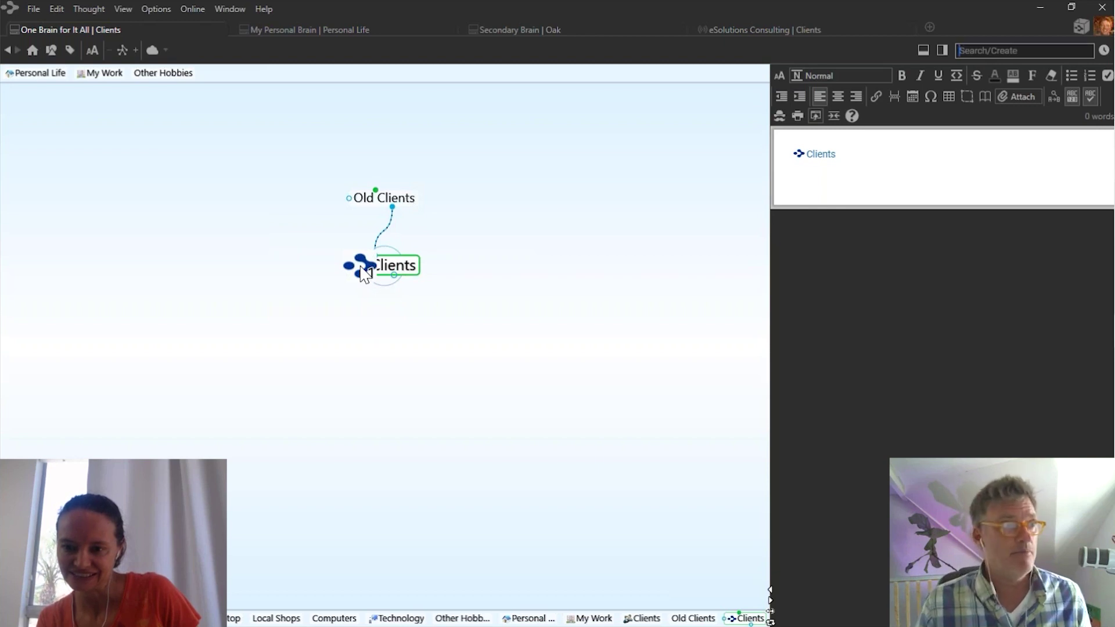
{"action": "key", "text": "ctrl+Tab"}
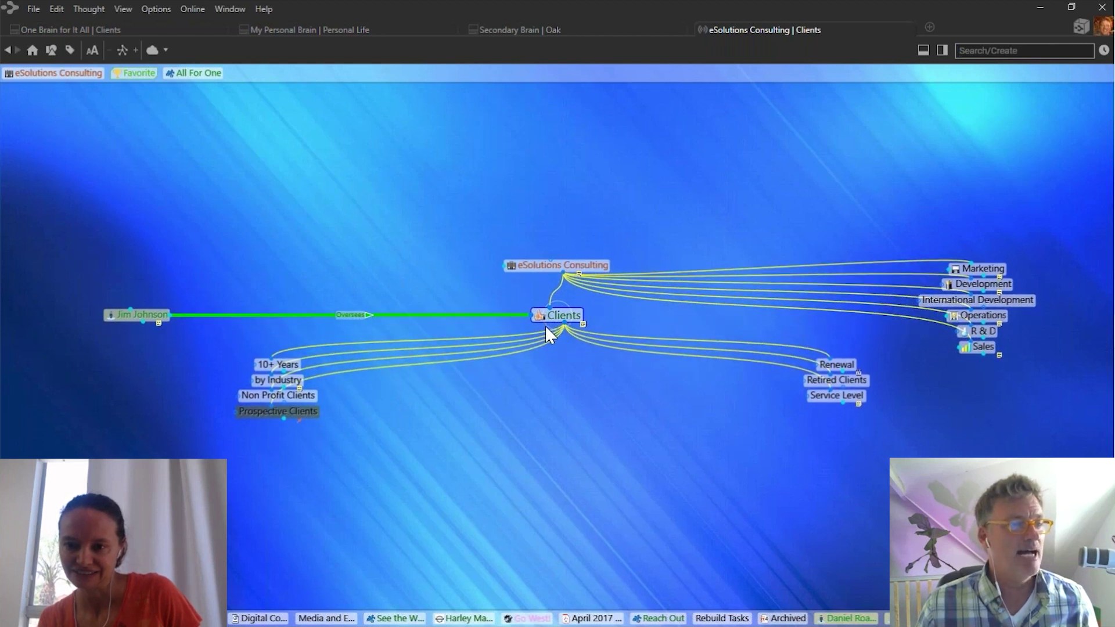
{"action": "left_click", "coordinate": [137, 27]}
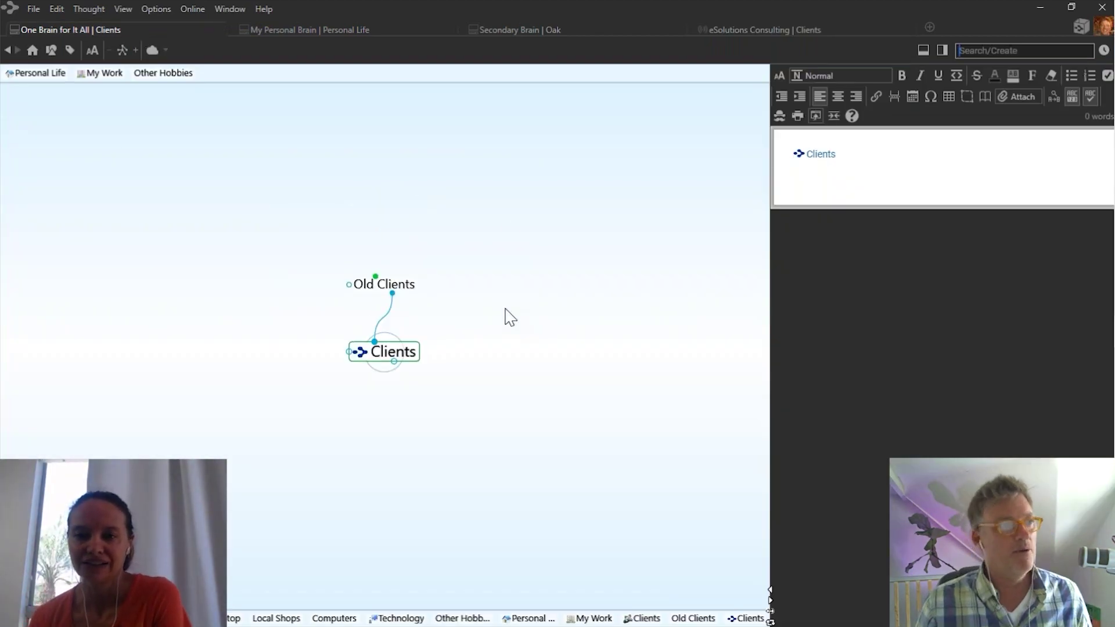
Try the Duck Blue, Dark Garden, Relaxed Ocean and geyser themes on One Brain for It All, and apply the Sea Foam theme
{"action": "right_click", "coordinate": [478, 230]}
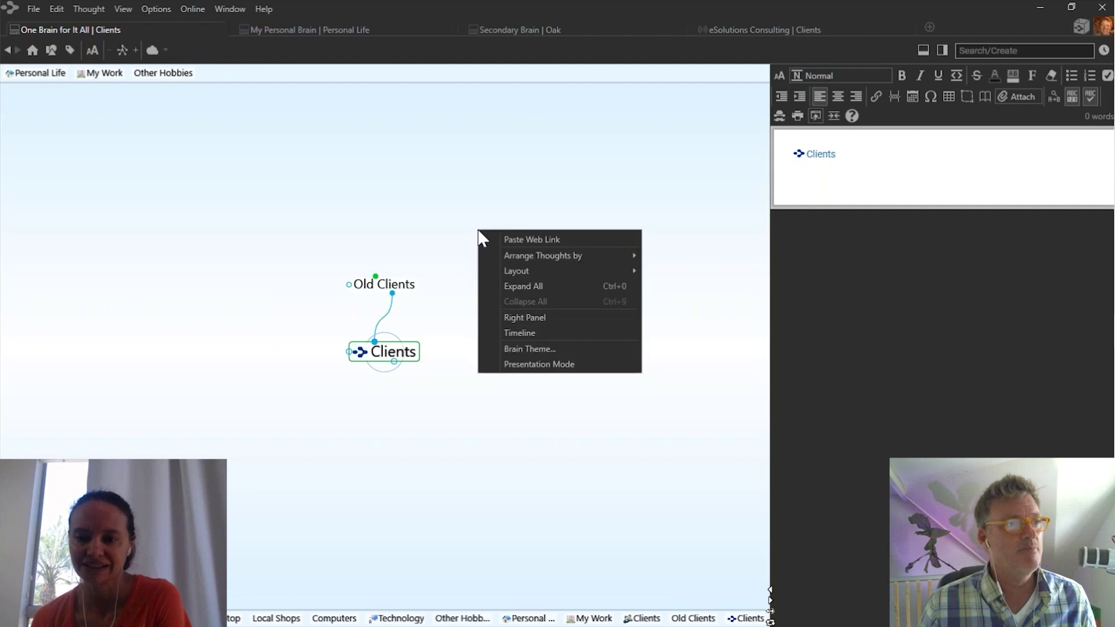
{"action": "left_click", "coordinate": [530, 349]}
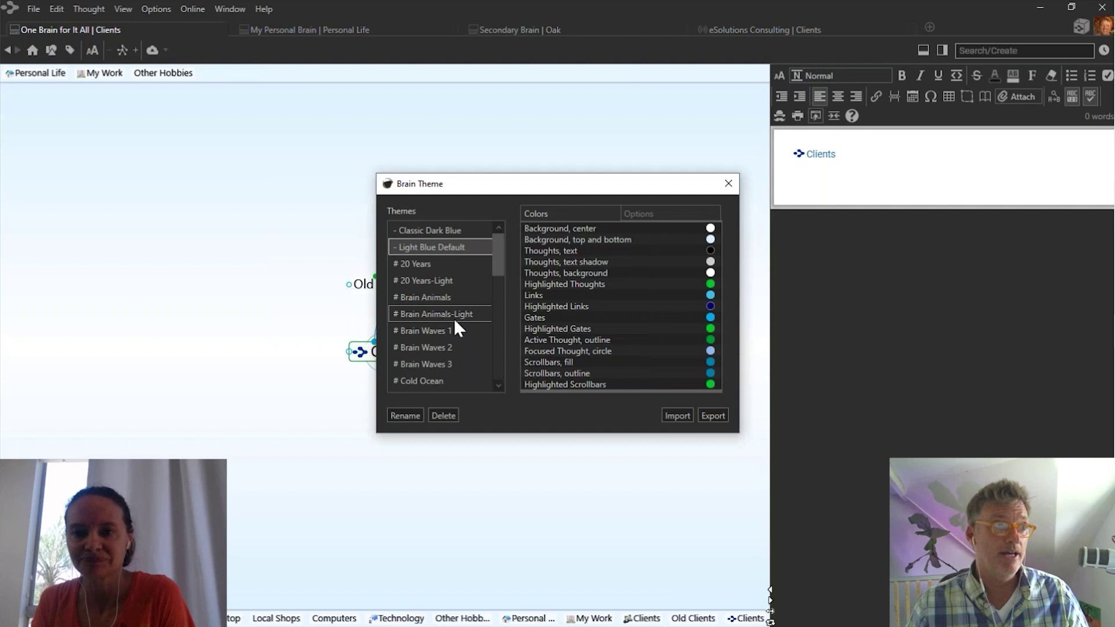
{"action": "scroll", "coordinate": [480, 266], "scroll_direction": "down", "scroll_amount": 2}
{"action": "left_click", "coordinate": [421, 347]}
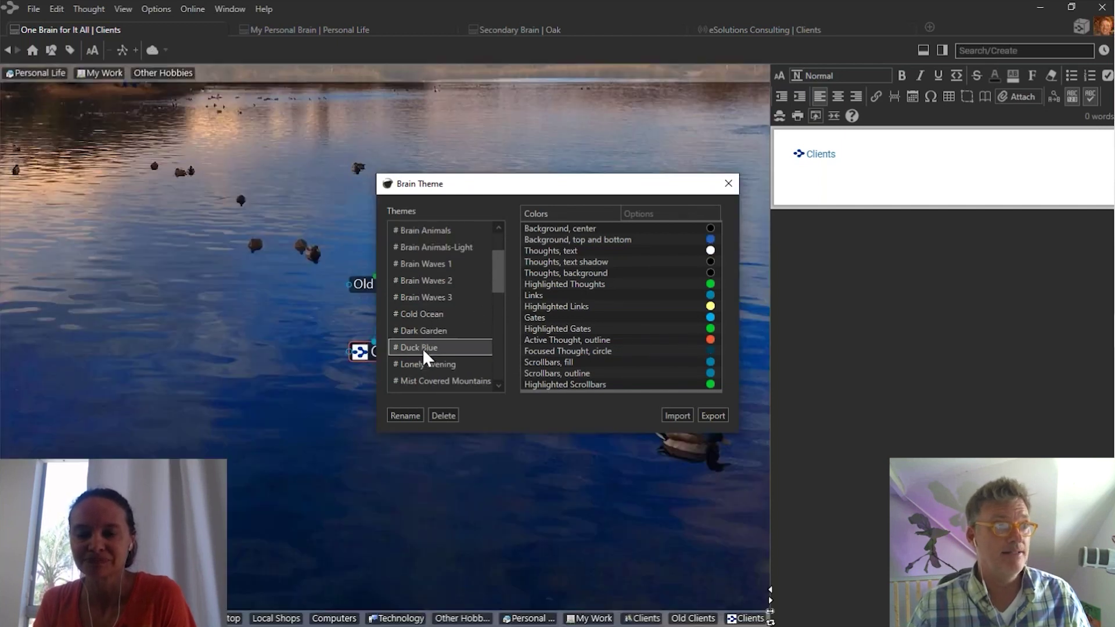
{"action": "left_click", "coordinate": [422, 329]}
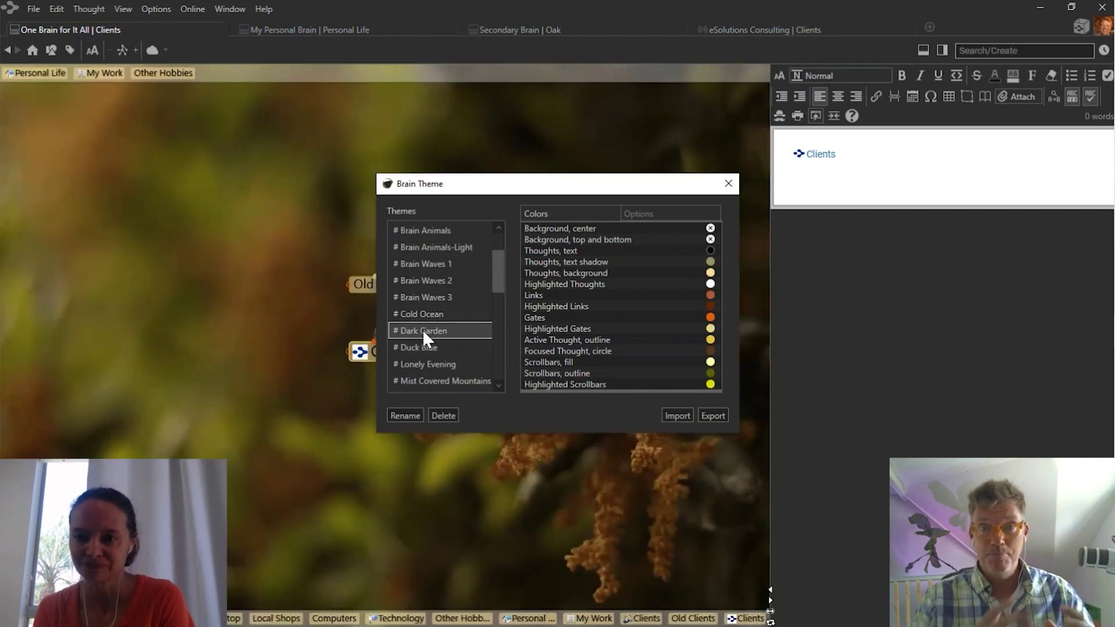
{"action": "scroll", "coordinate": [423, 329], "scroll_direction": "down", "scroll_amount": 3}
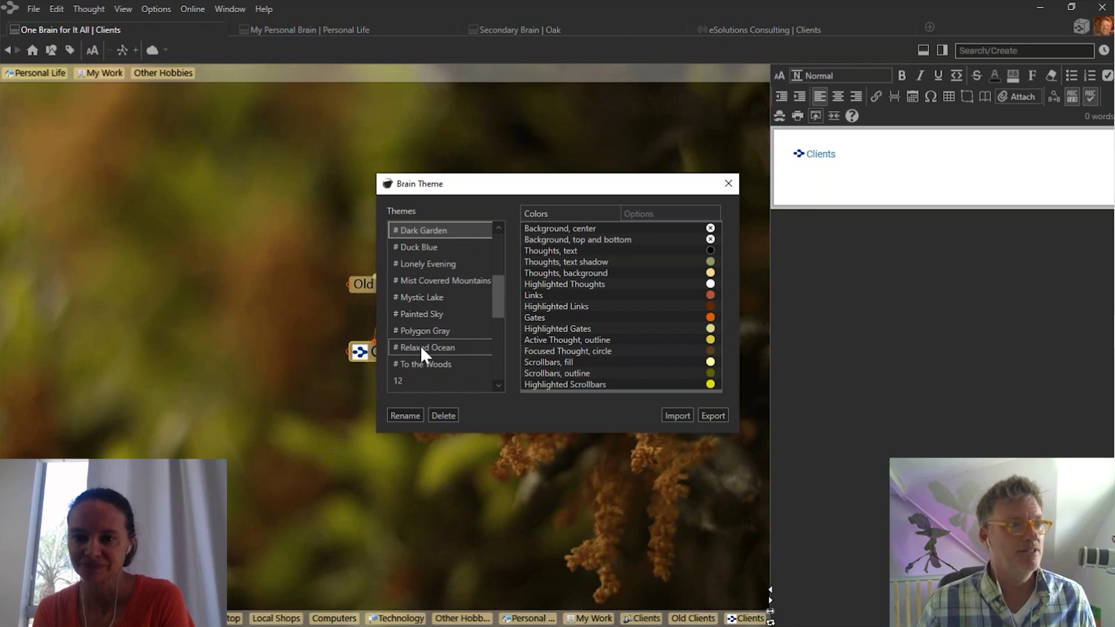
{"action": "left_click", "coordinate": [420, 346]}
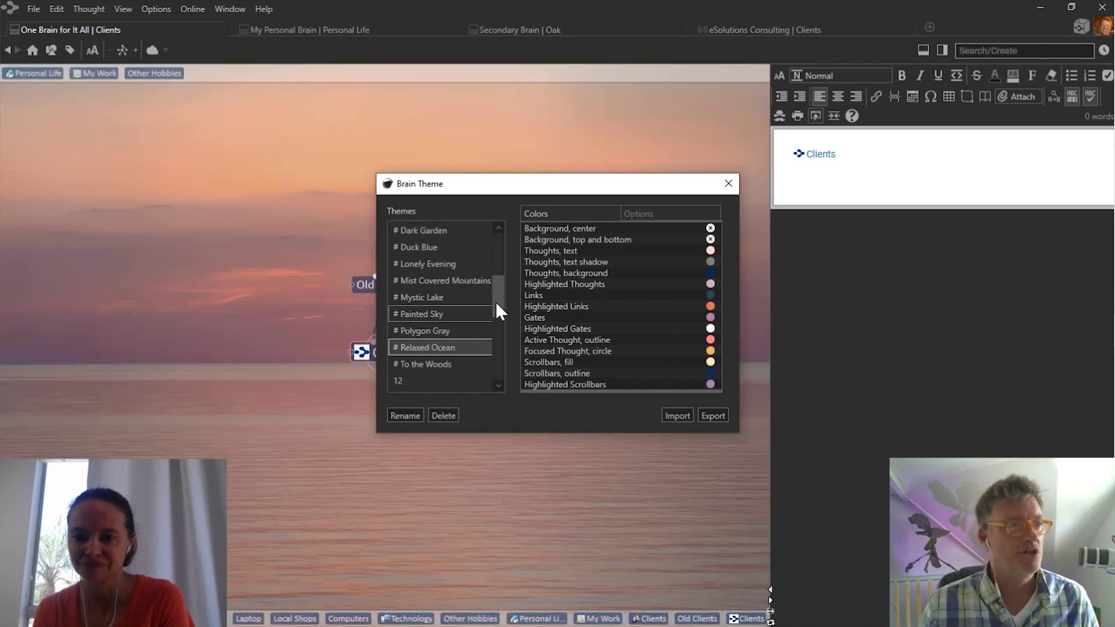
{"action": "left_click_drag", "start_coordinate": [494, 292], "coordinate": [497, 339]}
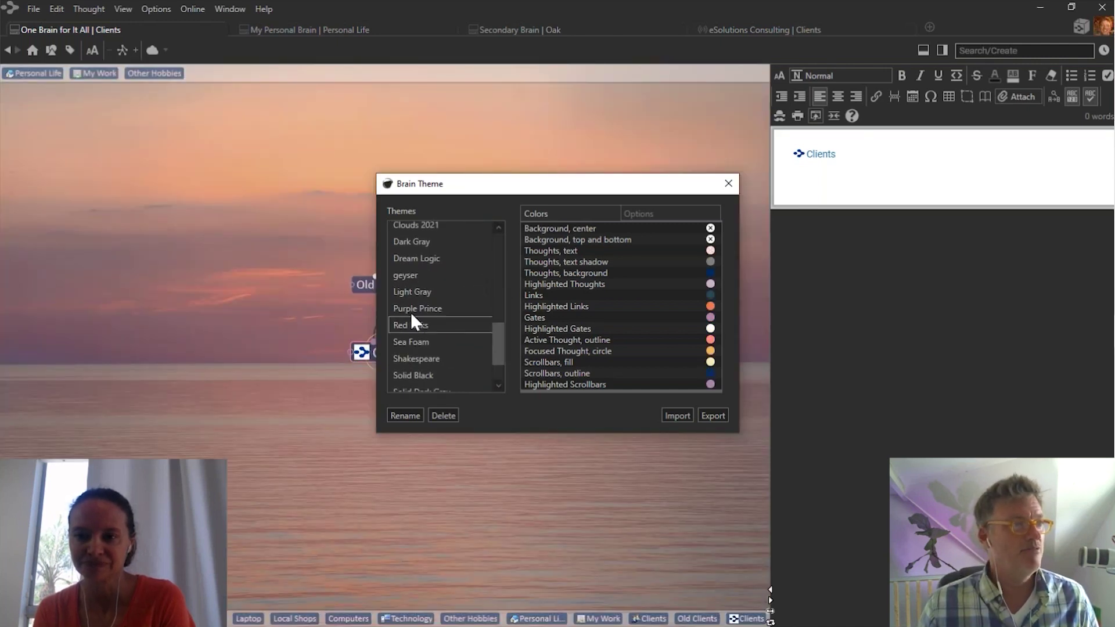
{"action": "left_click", "coordinate": [405, 275]}
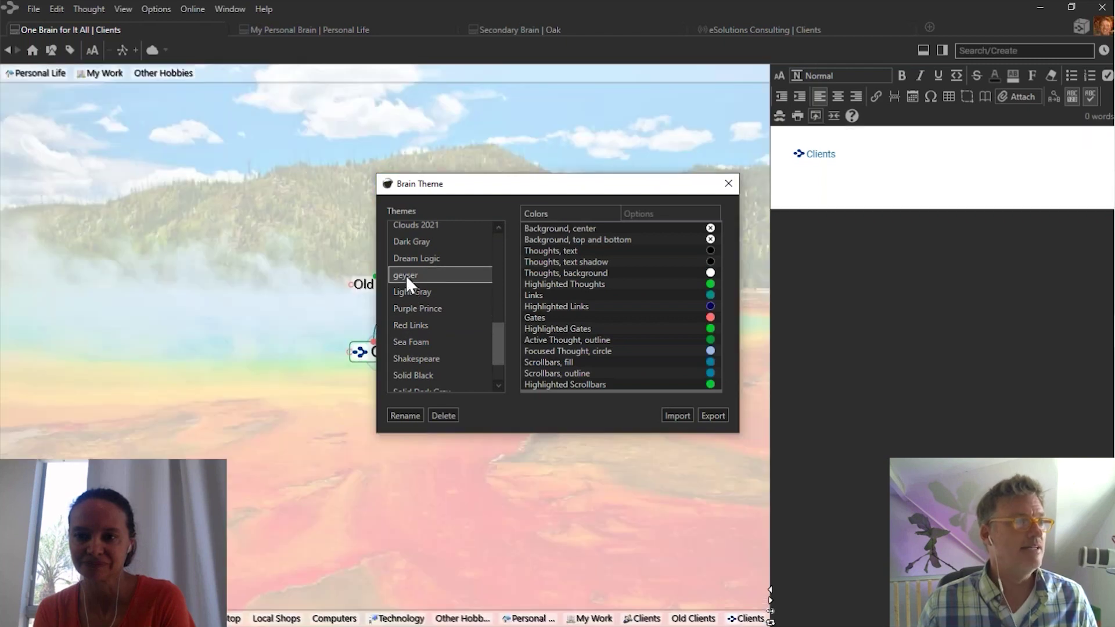
{"action": "left_click", "coordinate": [420, 339]}
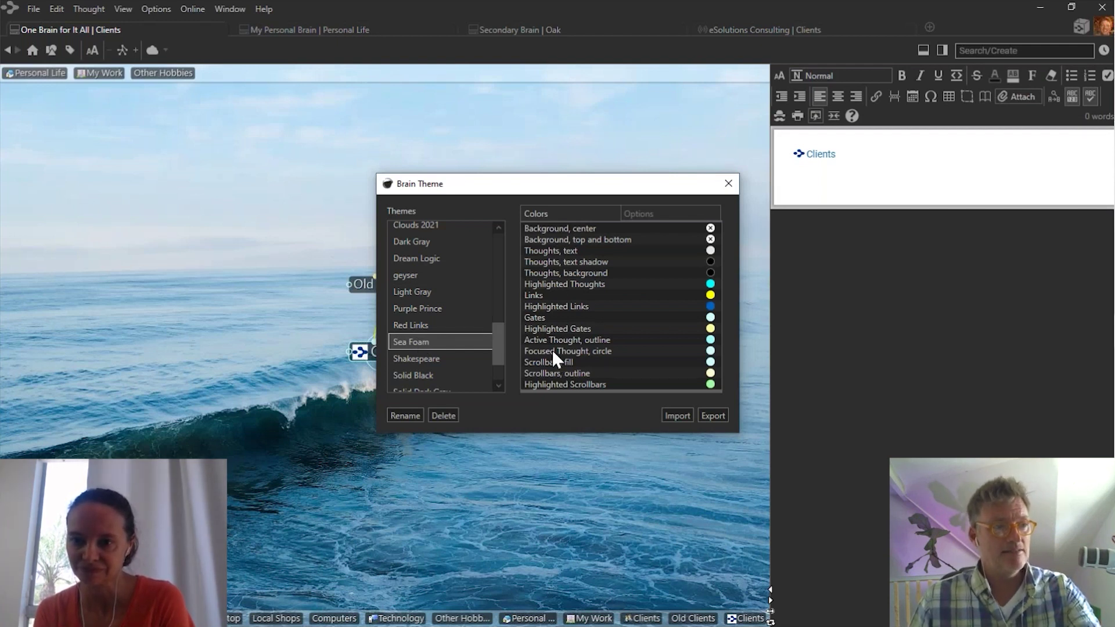
Replace the theme's wallpaper with blueFuture.jpg from the Wallpaper folder on OS (C:) and close the theme settings
{"action": "left_click", "coordinate": [660, 224]}
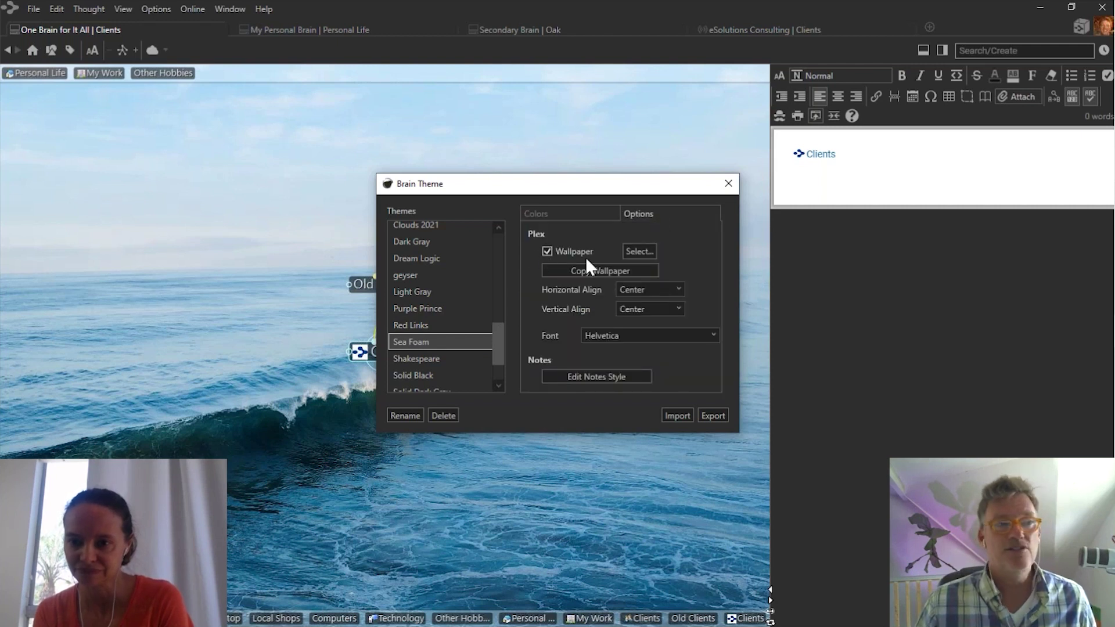
{"action": "left_click", "coordinate": [640, 252]}
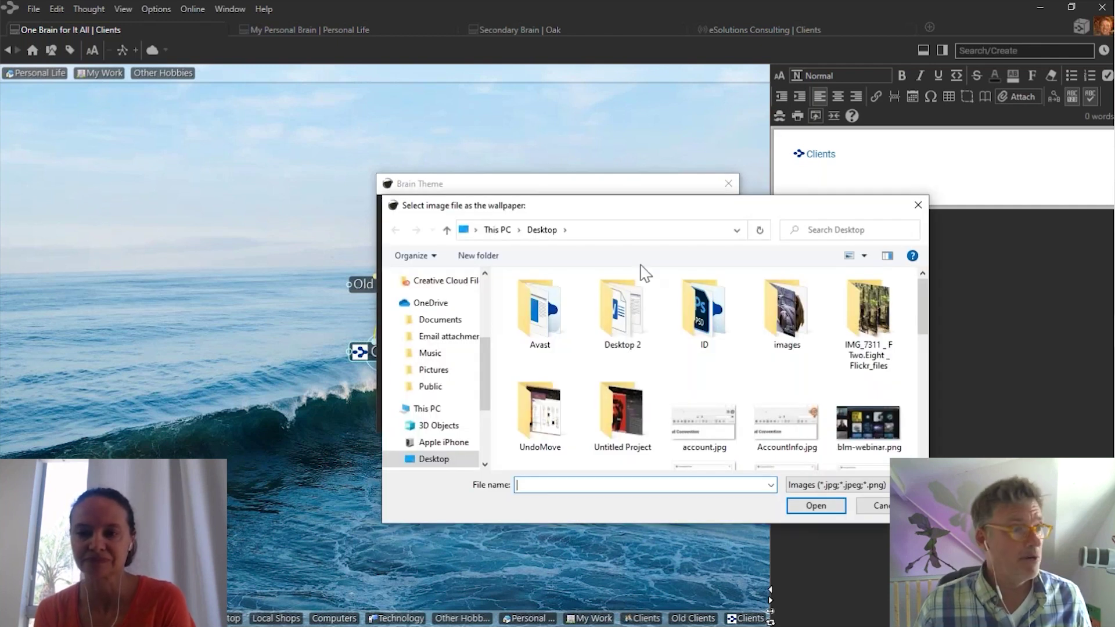
{"action": "scroll", "coordinate": [488, 409], "scroll_direction": "down", "scroll_amount": 1}
{"action": "left_click_drag", "start_coordinate": [488, 409], "coordinate": [488, 444]}
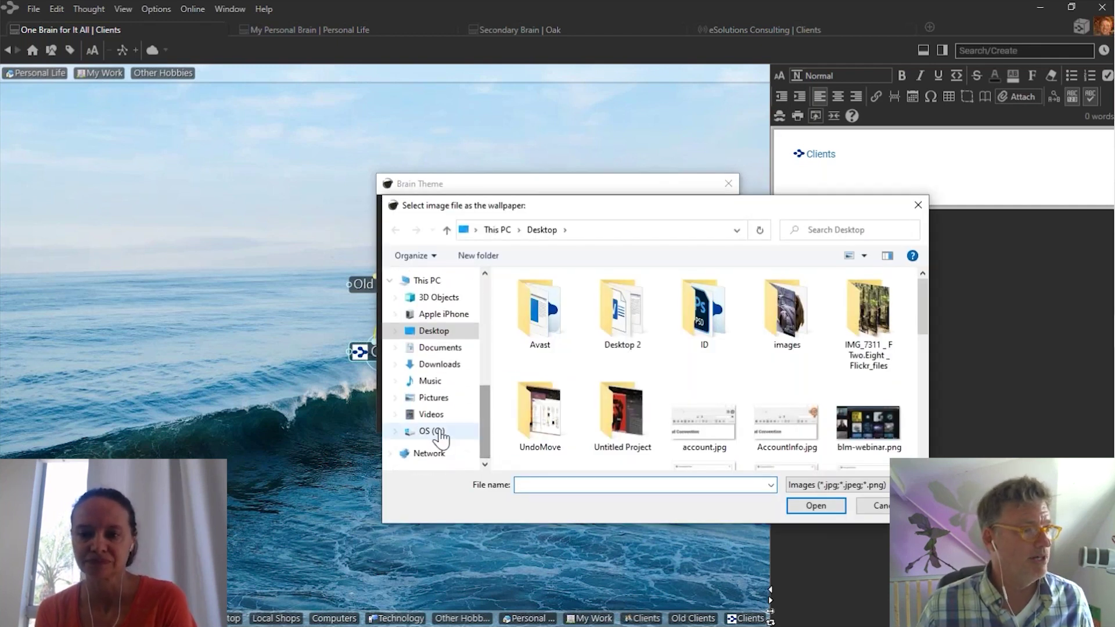
{"action": "left_click", "coordinate": [433, 430]}
{"action": "scroll", "coordinate": [571, 390], "scroll_direction": "down", "scroll_amount": 2}
{"action": "left_click", "coordinate": [551, 436]}
{"action": "double_click", "coordinate": [554, 441]}
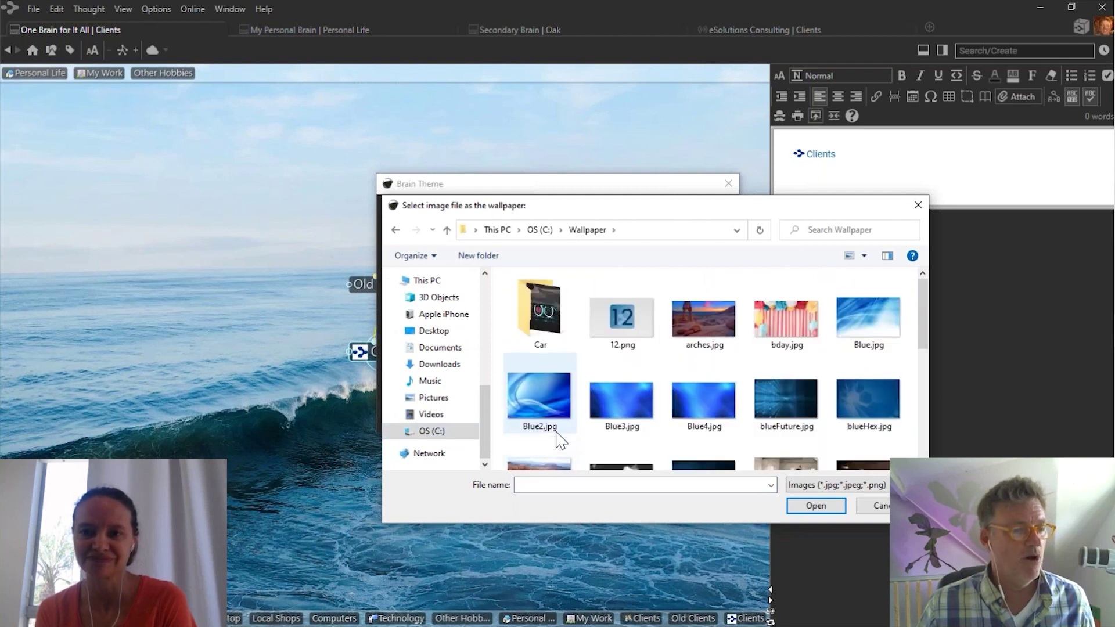
{"action": "left_click", "coordinate": [785, 409]}
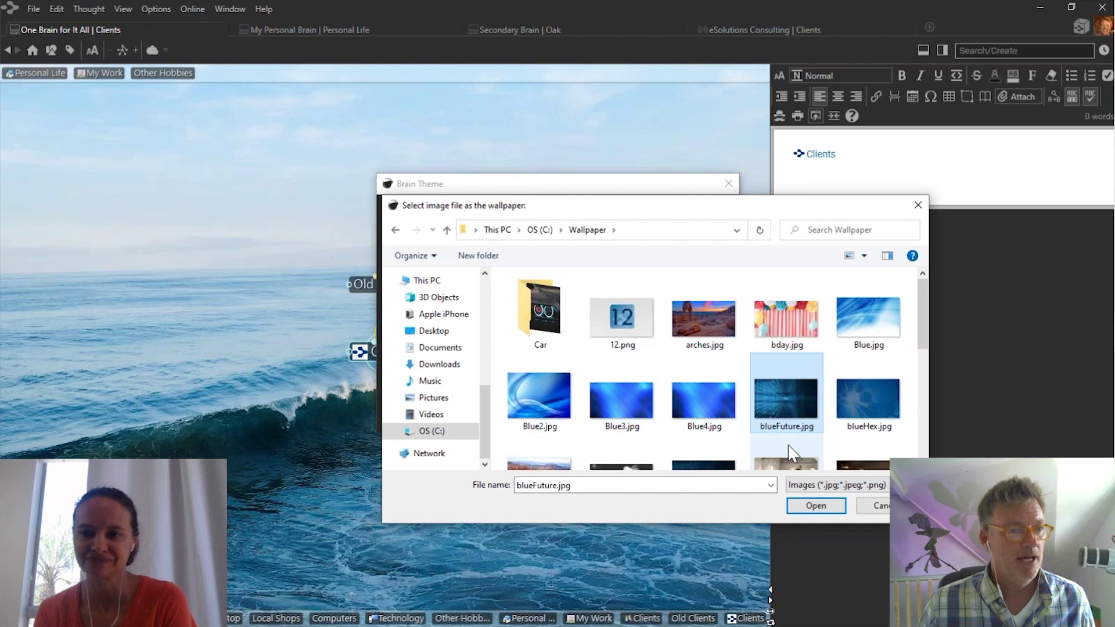
{"action": "left_click", "coordinate": [807, 504]}
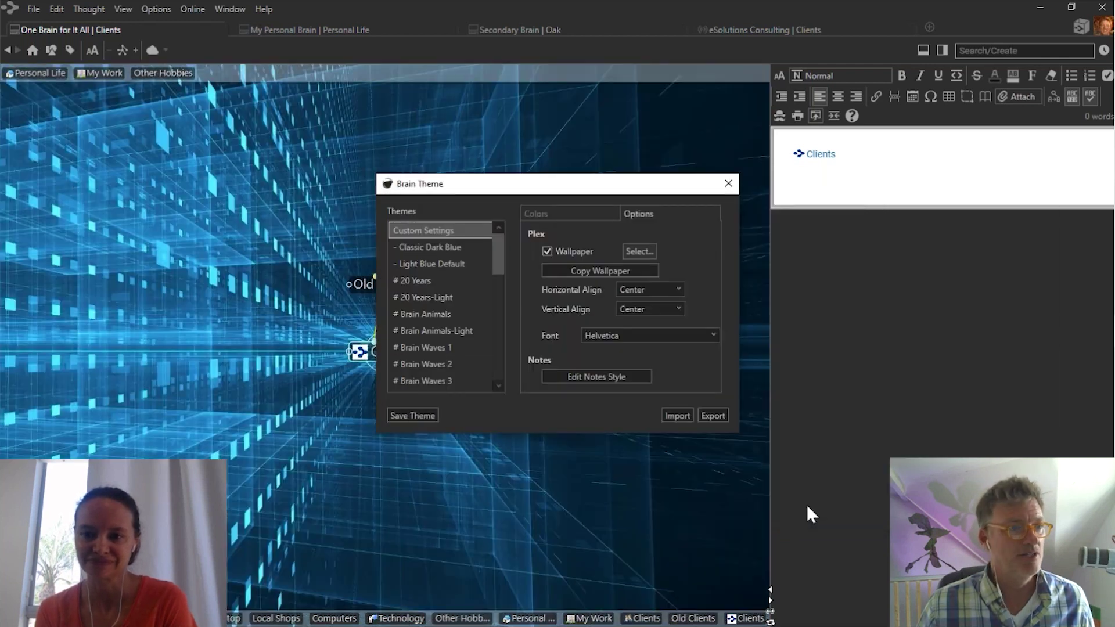
{"action": "left_click_drag", "start_coordinate": [610, 185], "coordinate": [822, 153]}
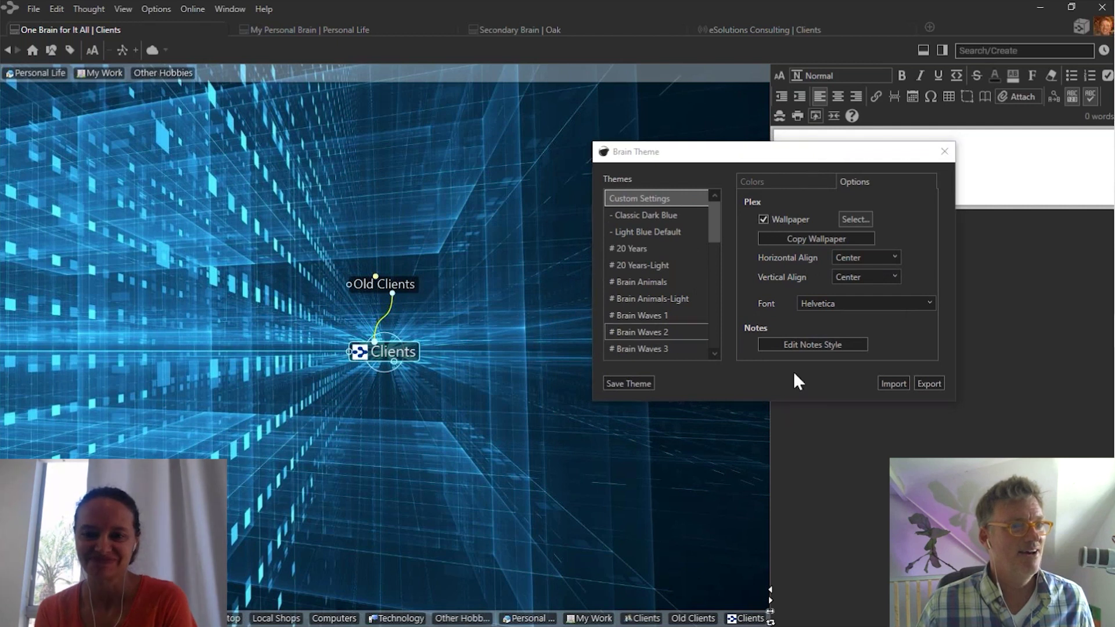
{"action": "left_click", "coordinate": [945, 152]}
Set the brain theme's link color to white, checking it on the Clients thought under My Work and on My Work itself
{"action": "left_click", "coordinate": [408, 285]}
{"action": "left_click", "coordinate": [409, 284]}
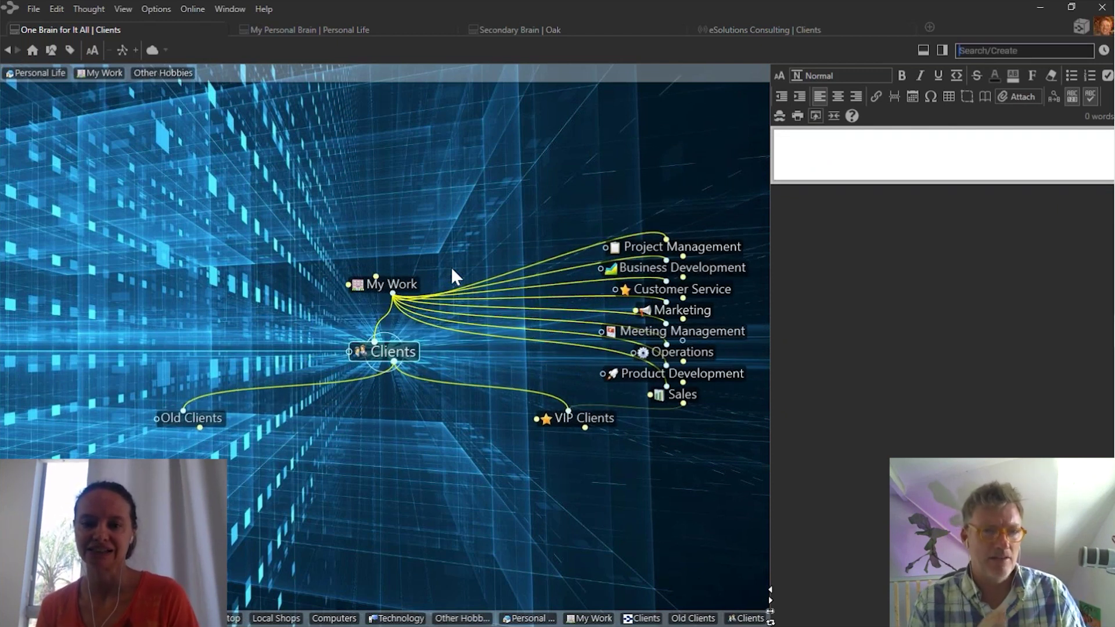
{"action": "right_click", "coordinate": [487, 200]}
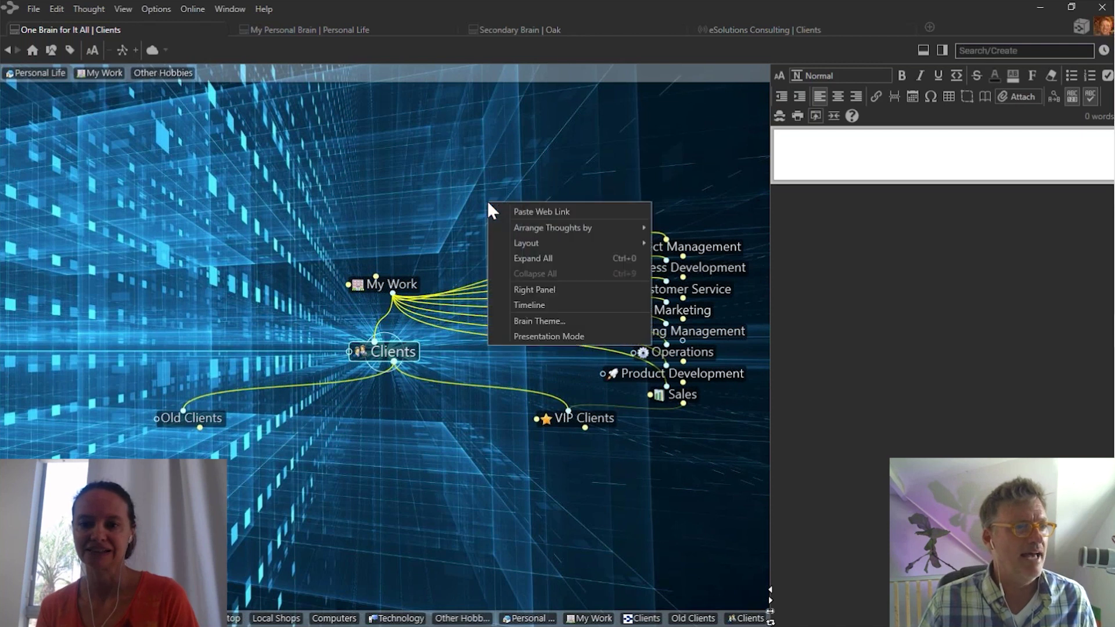
{"action": "left_click", "coordinate": [520, 318]}
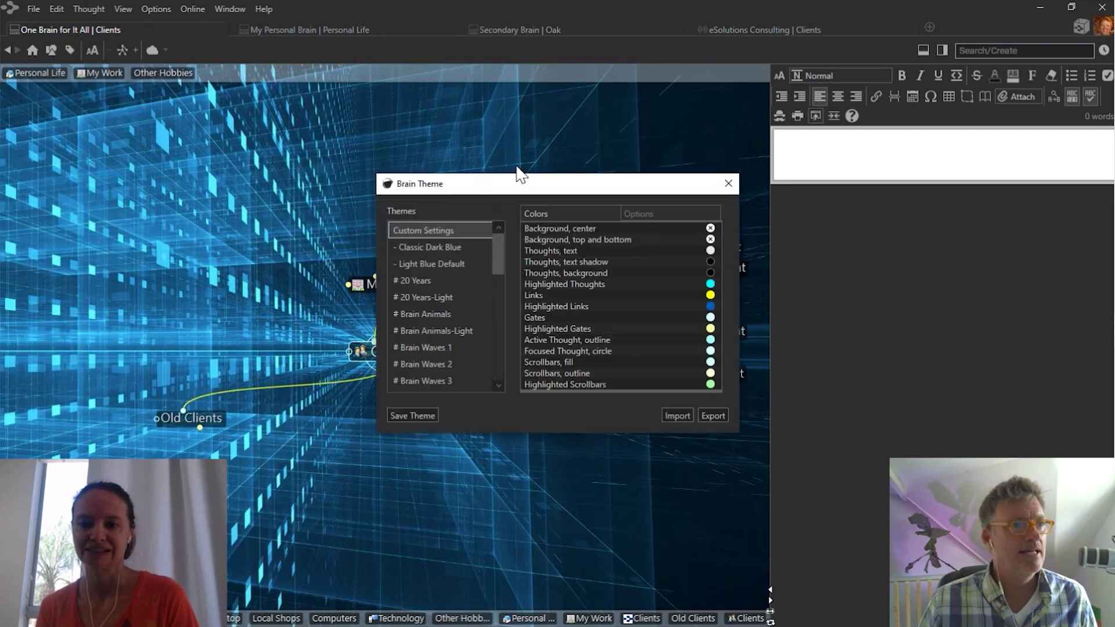
{"action": "left_click", "coordinate": [536, 294]}
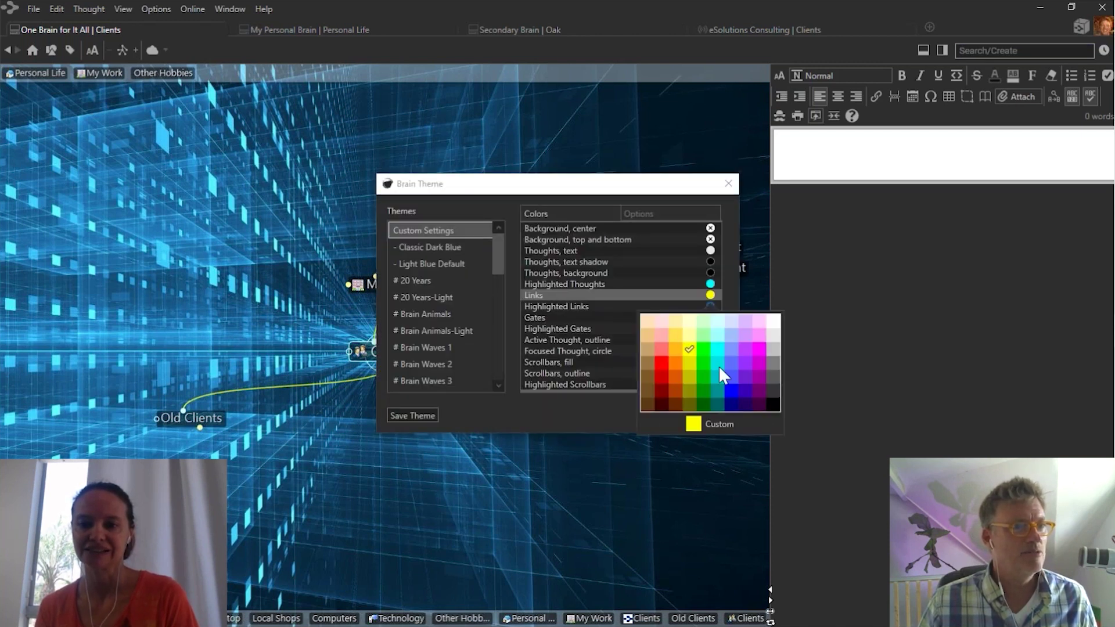
{"action": "left_click", "coordinate": [731, 378]}
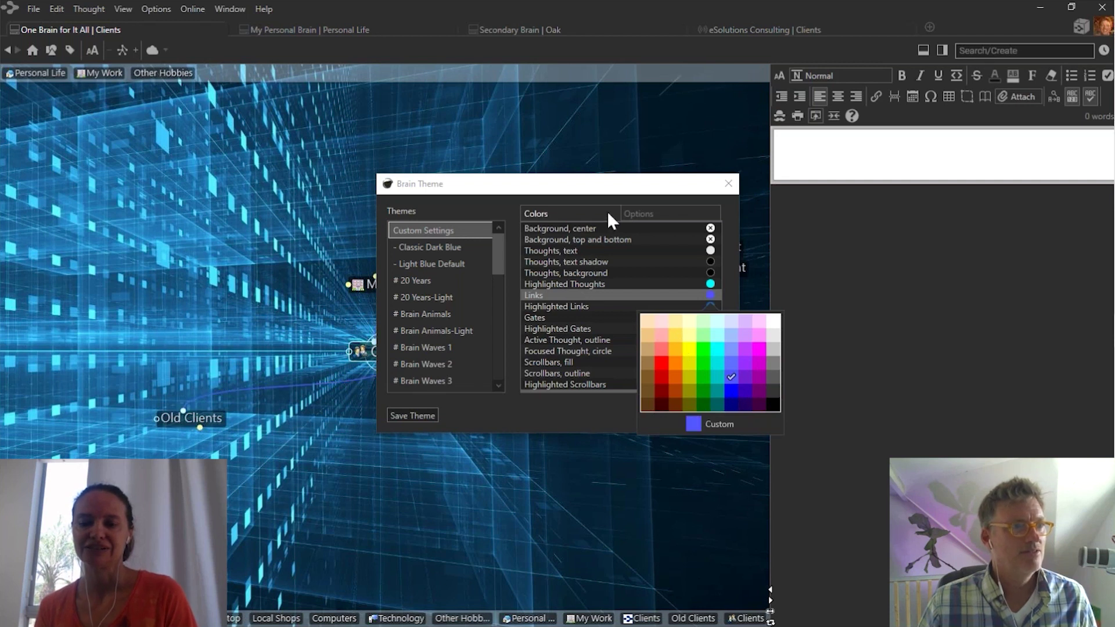
{"action": "left_click_drag", "start_coordinate": [599, 187], "coordinate": [887, 147]}
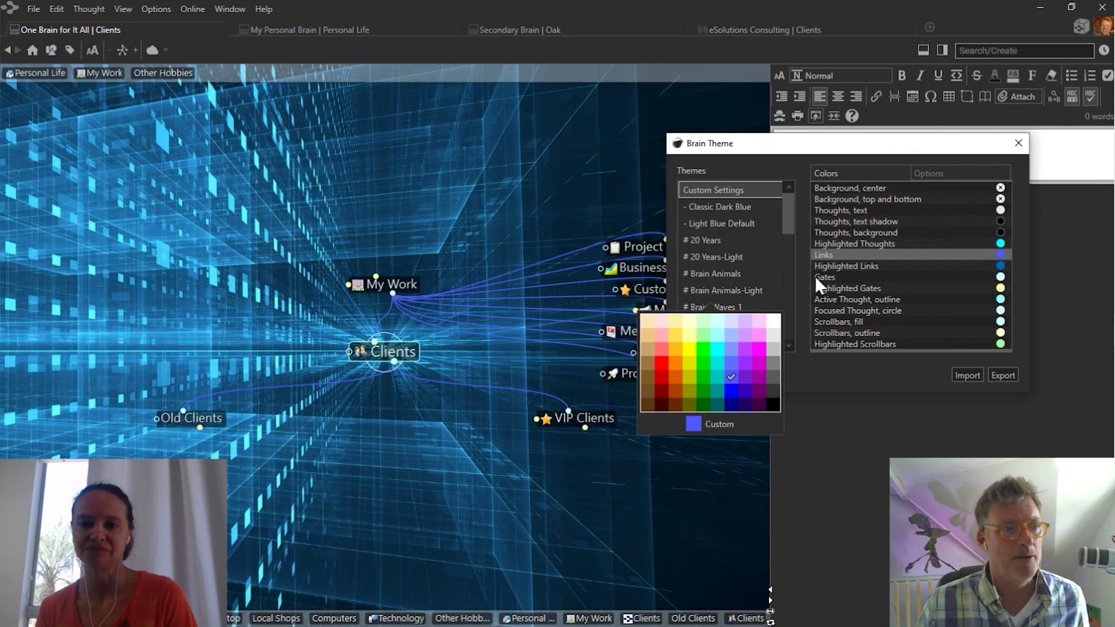
{"action": "left_click", "coordinate": [773, 321]}
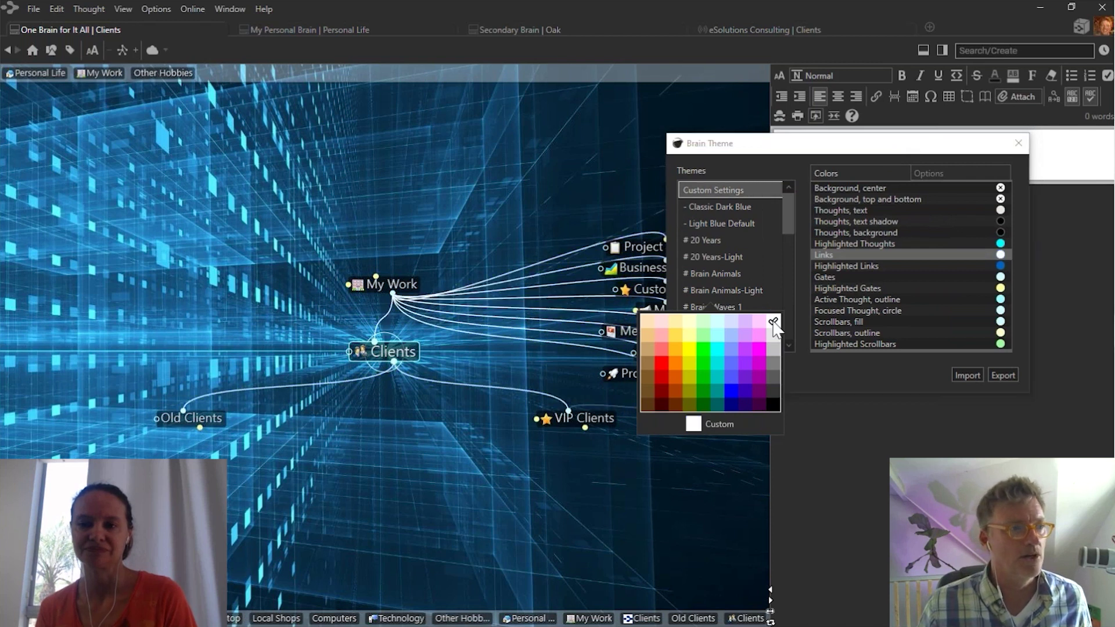
{"action": "left_click", "coordinate": [882, 391]}
{"action": "left_click", "coordinate": [1018, 143]}
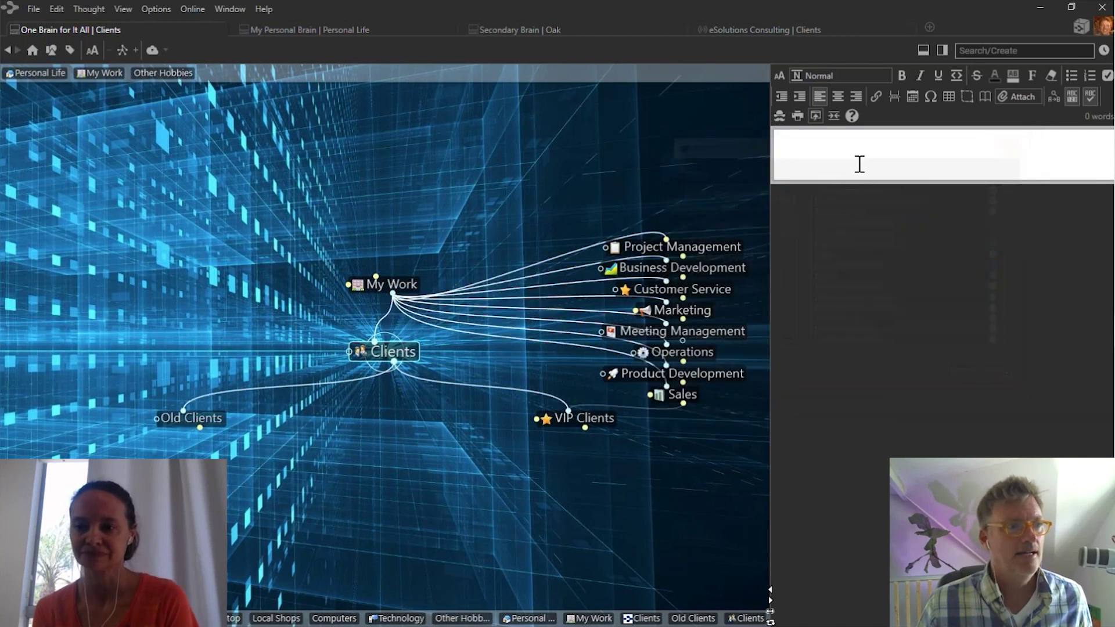
{"action": "left_click", "coordinate": [387, 284]}
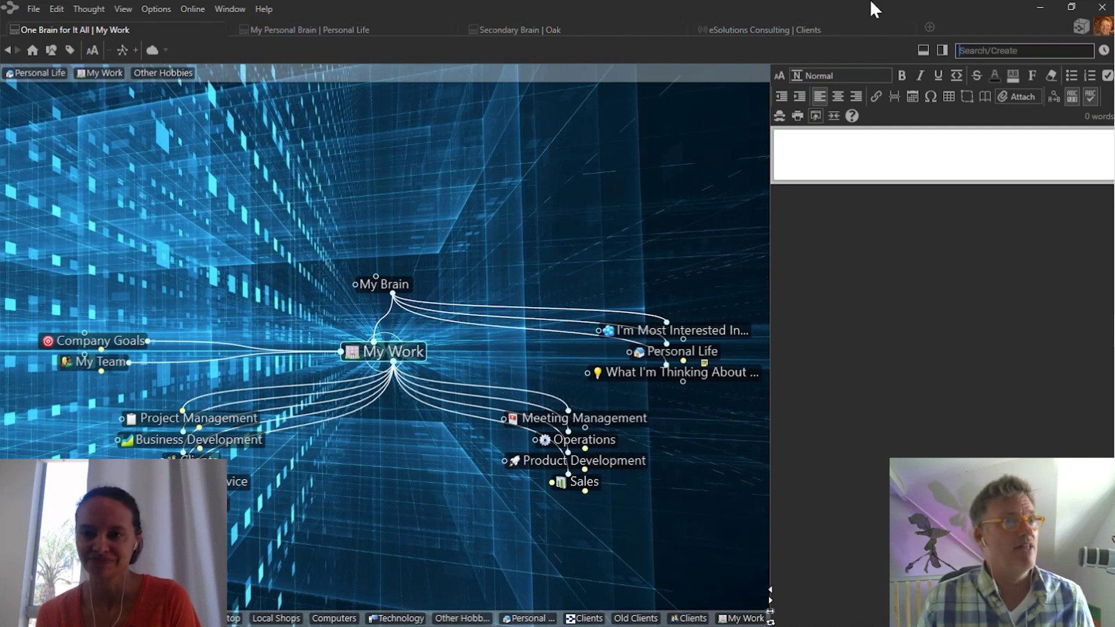
Browse the list of brains in a new tab and open the Humans in Space brain with a wider plex
{"action": "left_click", "coordinate": [930, 28]}
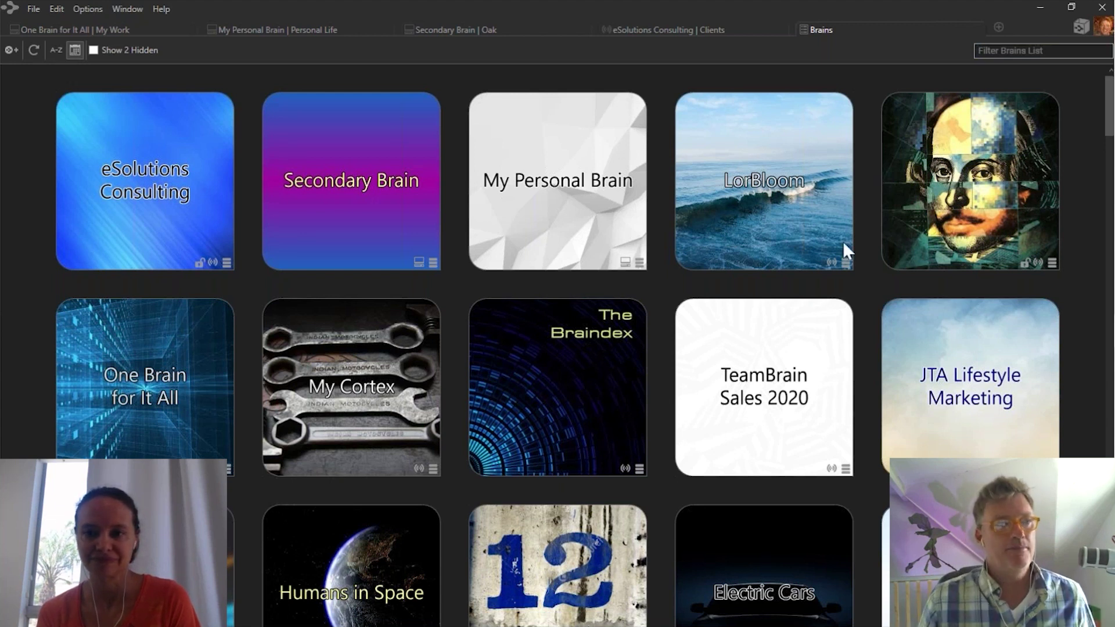
{"action": "scroll", "coordinate": [755, 299], "scroll_direction": "down", "scroll_amount": 4}
{"action": "scroll", "coordinate": [754, 298], "scroll_direction": "down", "scroll_amount": 7}
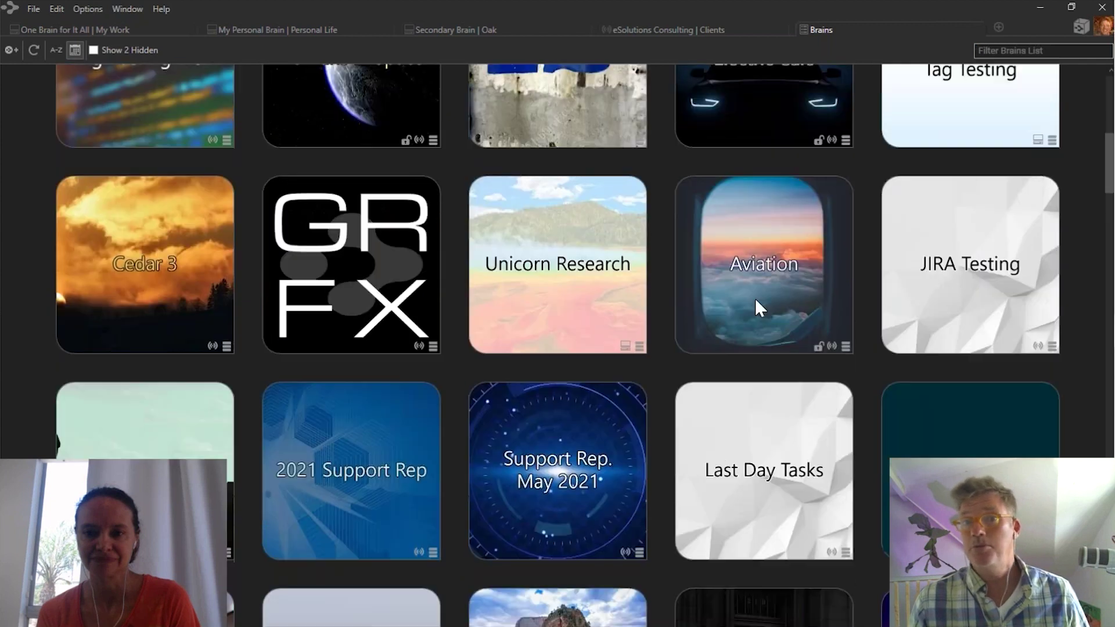
{"action": "scroll", "coordinate": [755, 298], "scroll_direction": "up", "scroll_amount": 4}
{"action": "scroll", "coordinate": [755, 298], "scroll_direction": "up", "scroll_amount": 5}
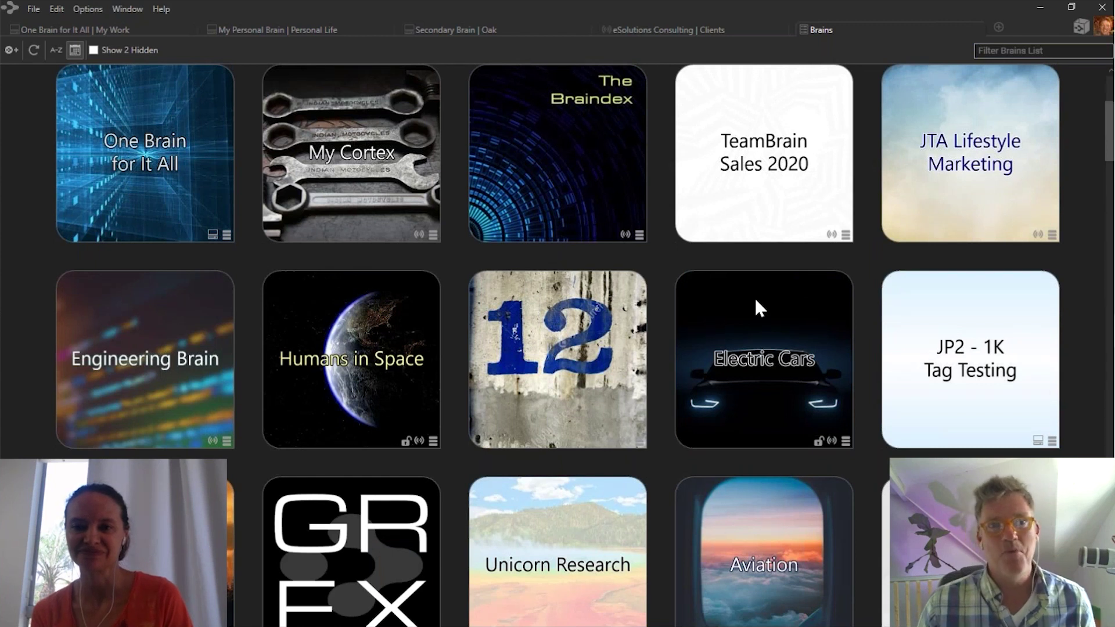
{"action": "left_click", "coordinate": [350, 357]}
{"action": "left_click_drag", "start_coordinate": [558, 445], "coordinate": [699, 448]}
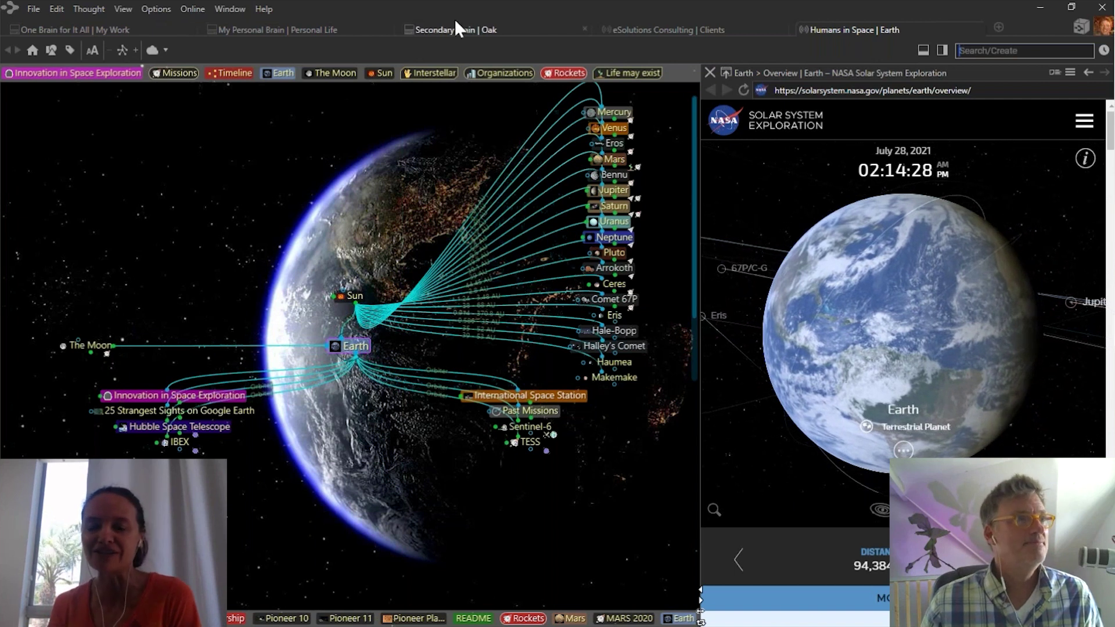
Give Secondary Brain's theme the wallpaper train.jpg from the Wallpaper folder and close the theme settings
{"action": "left_click", "coordinate": [441, 29]}
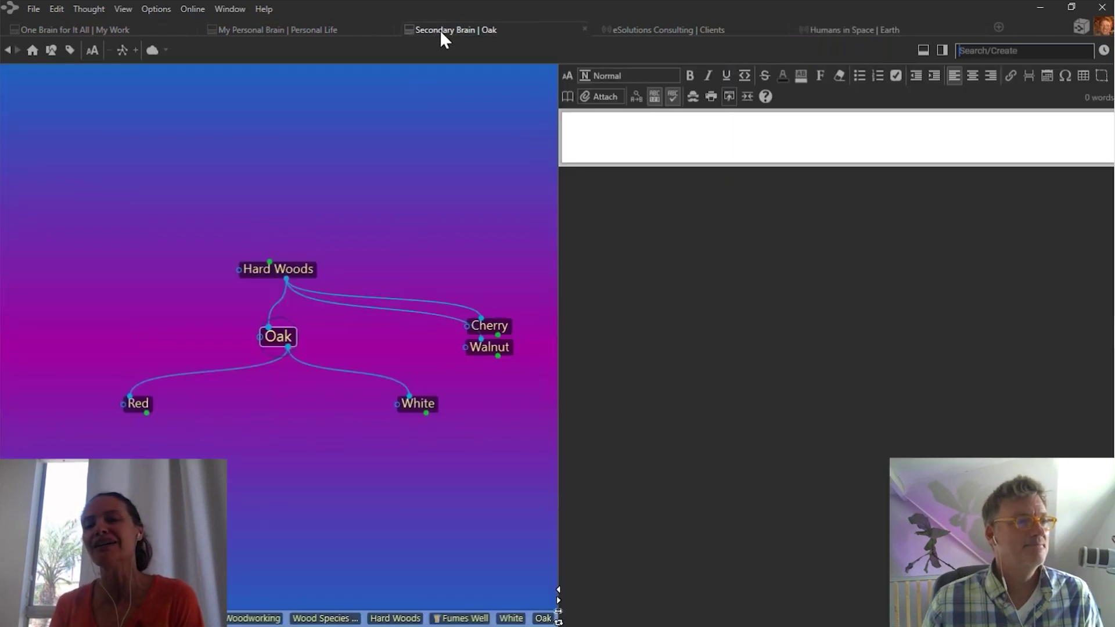
{"action": "right_click", "coordinate": [371, 126]}
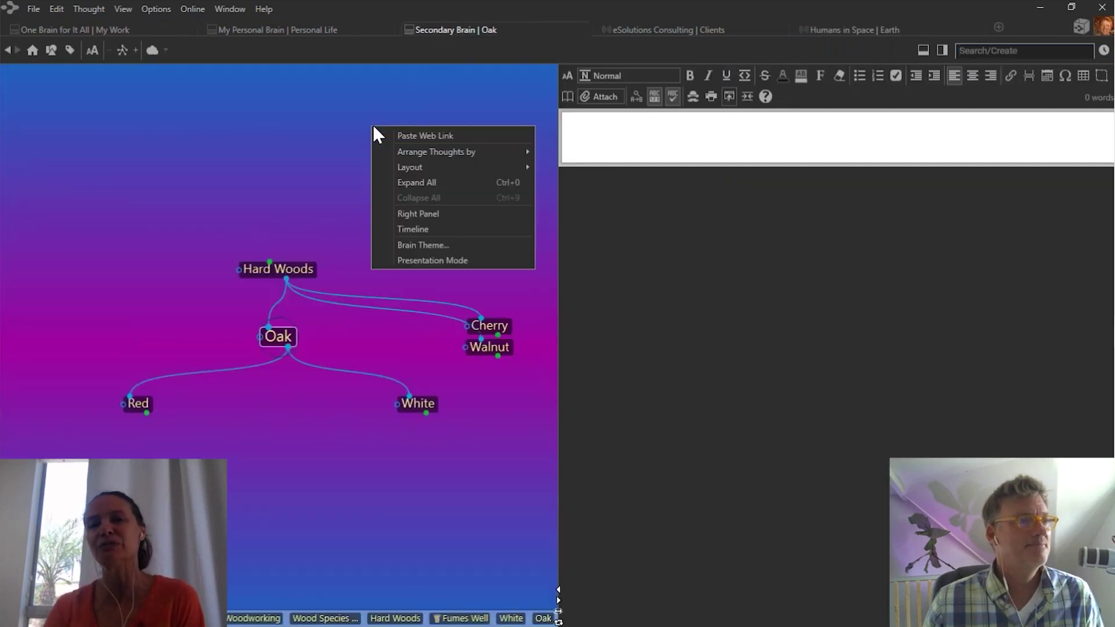
{"action": "left_click", "coordinate": [425, 244]}
{"action": "left_click", "coordinate": [658, 214]}
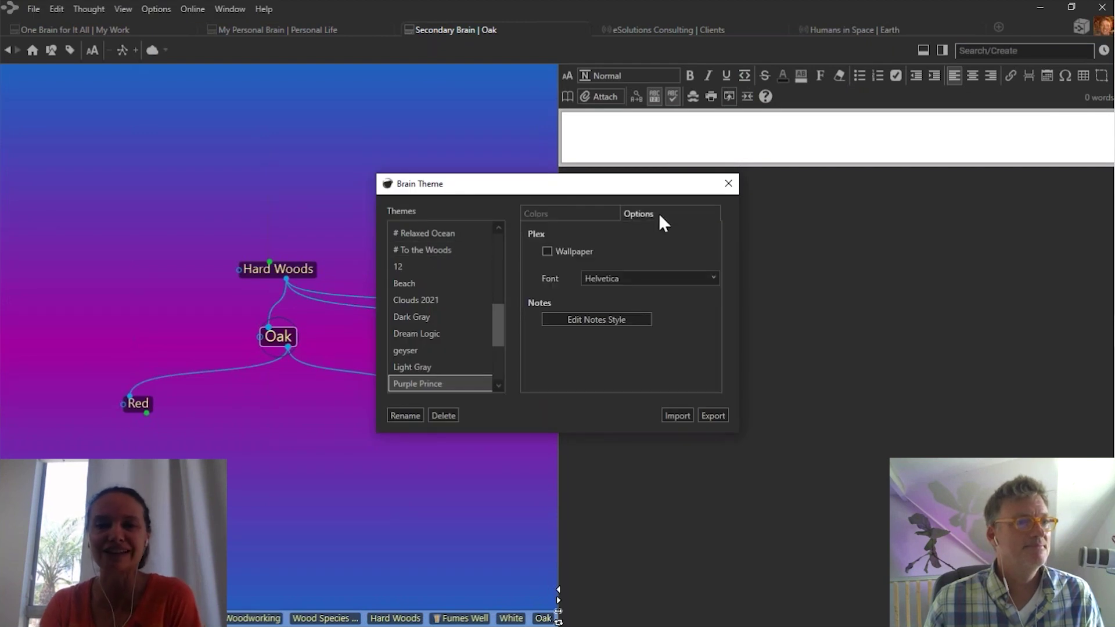
{"action": "left_click", "coordinate": [547, 251]}
{"action": "scroll", "coordinate": [739, 374], "scroll_direction": "down", "scroll_amount": 8}
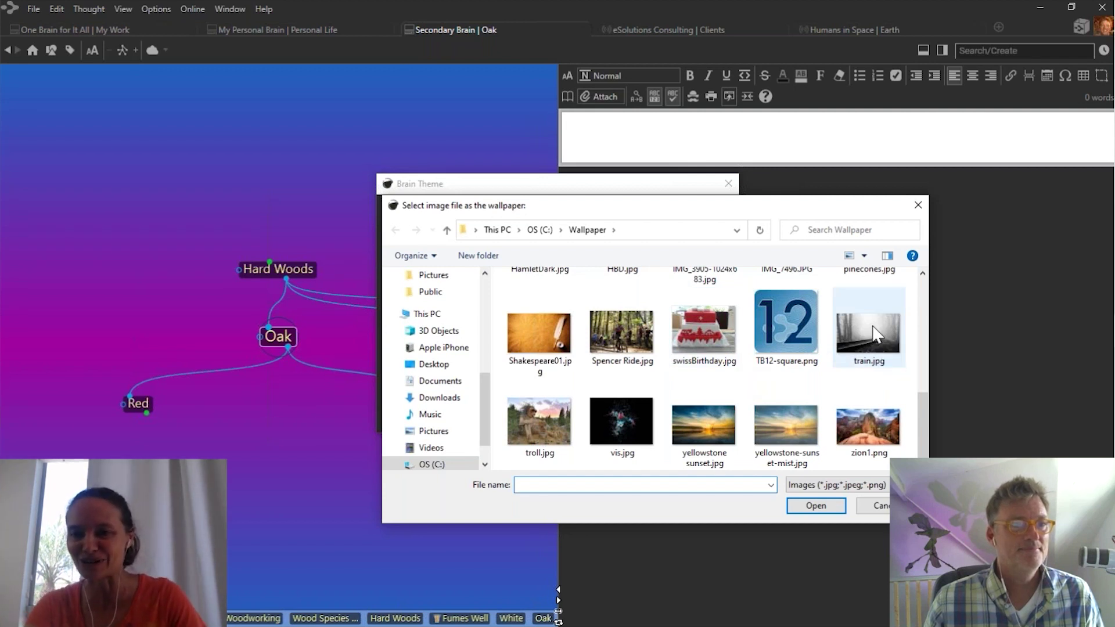
{"action": "left_click", "coordinate": [874, 334]}
{"action": "left_click", "coordinate": [815, 505]}
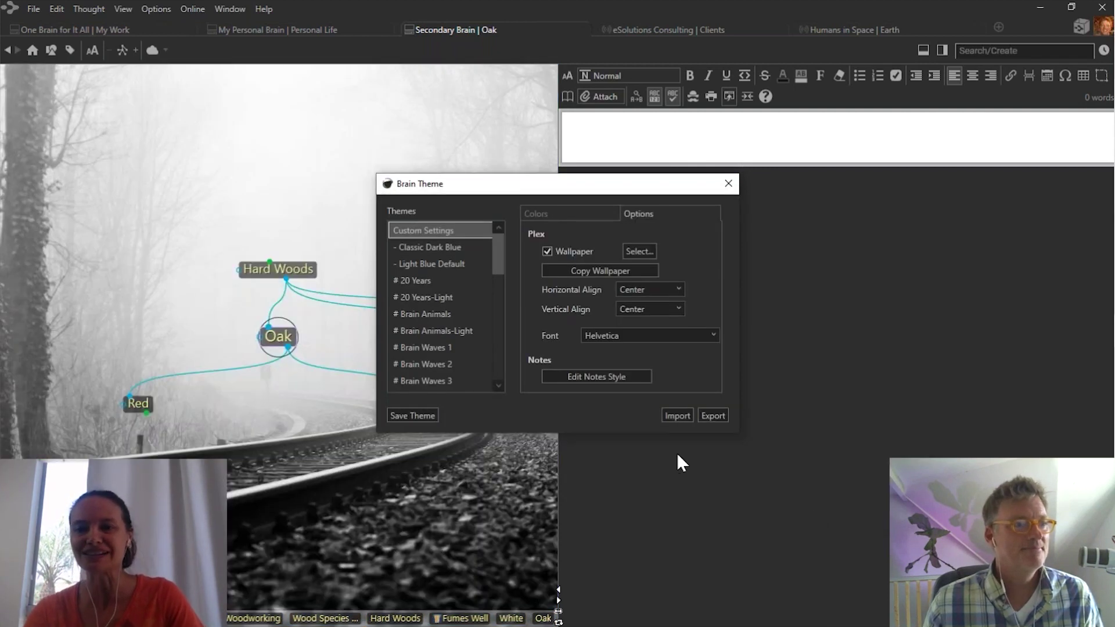
{"action": "left_click", "coordinate": [728, 184]}
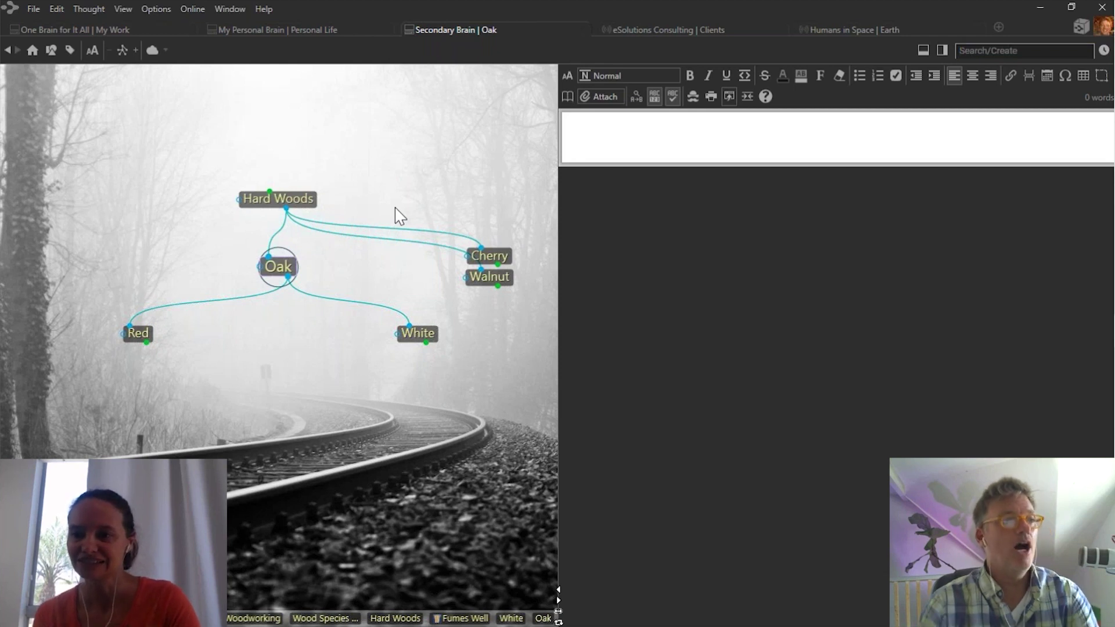
{"action": "left_click", "coordinate": [336, 303]}
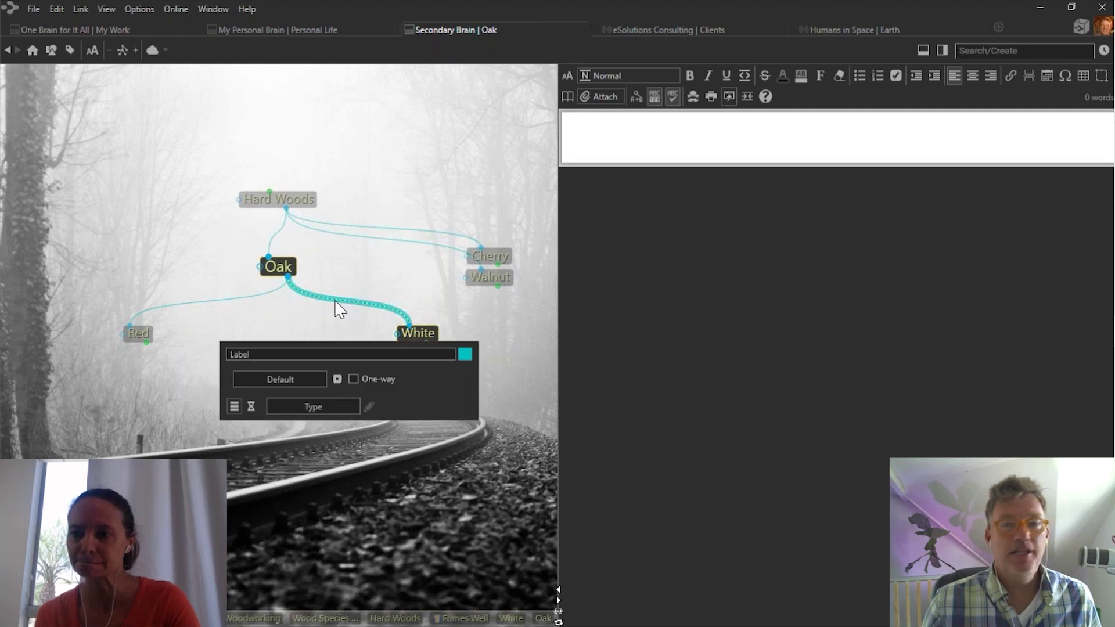
{"action": "left_click", "coordinate": [271, 354]}
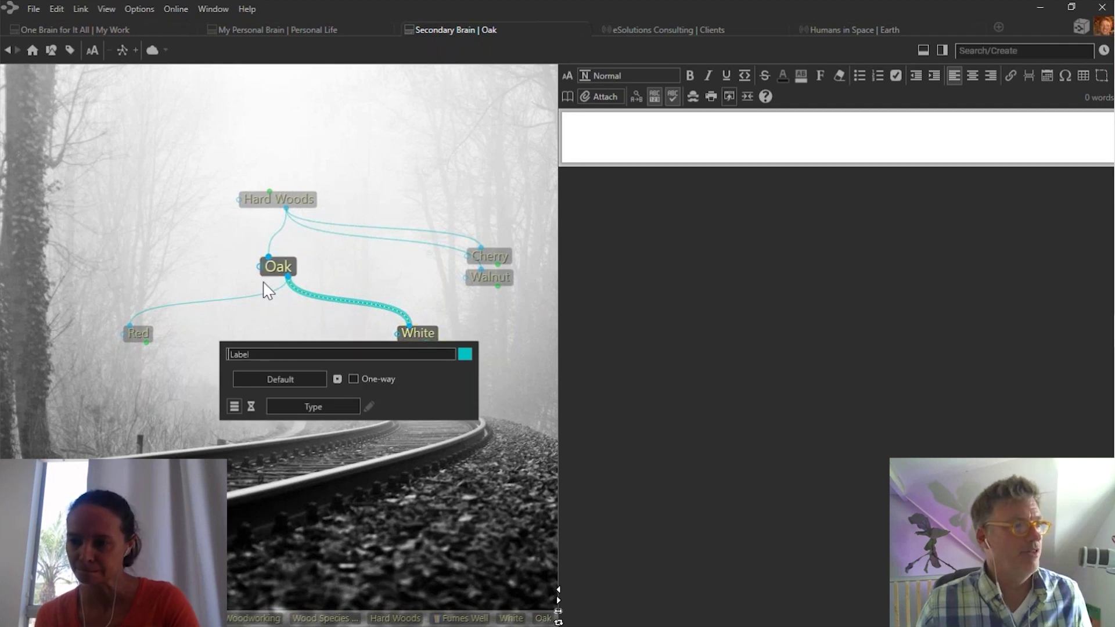
{"action": "left_click", "coordinate": [290, 319]}
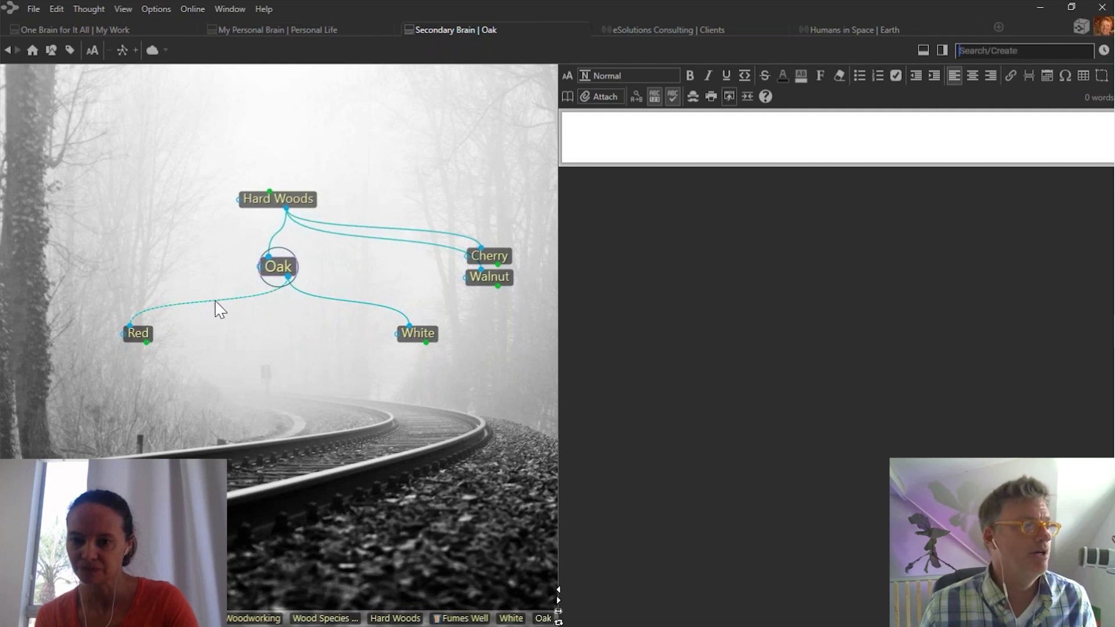
{"action": "left_click", "coordinate": [278, 266]}
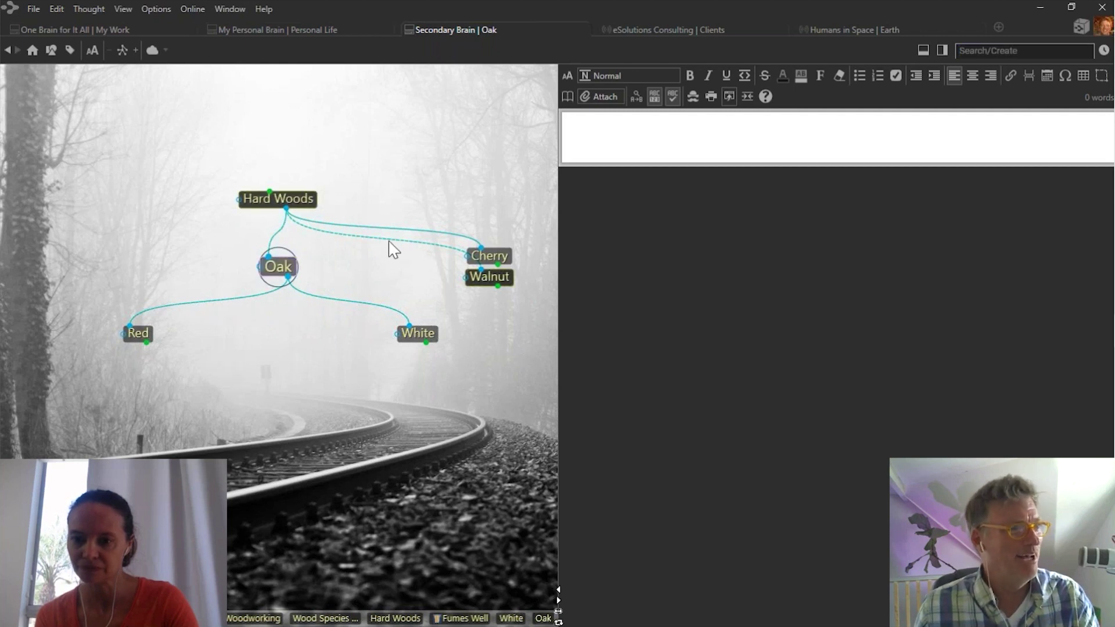
Label the link between the Hard Woods and Walnut thoughts "Favorite"
{"action": "left_click", "coordinate": [393, 250]}
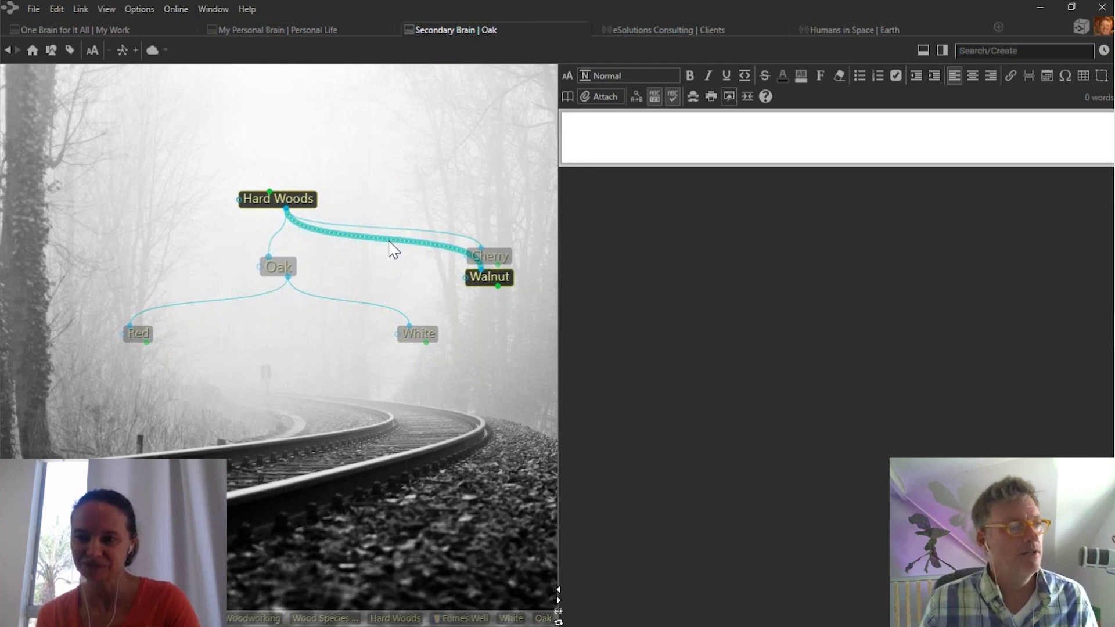
{"action": "left_click", "coordinate": [393, 250]}
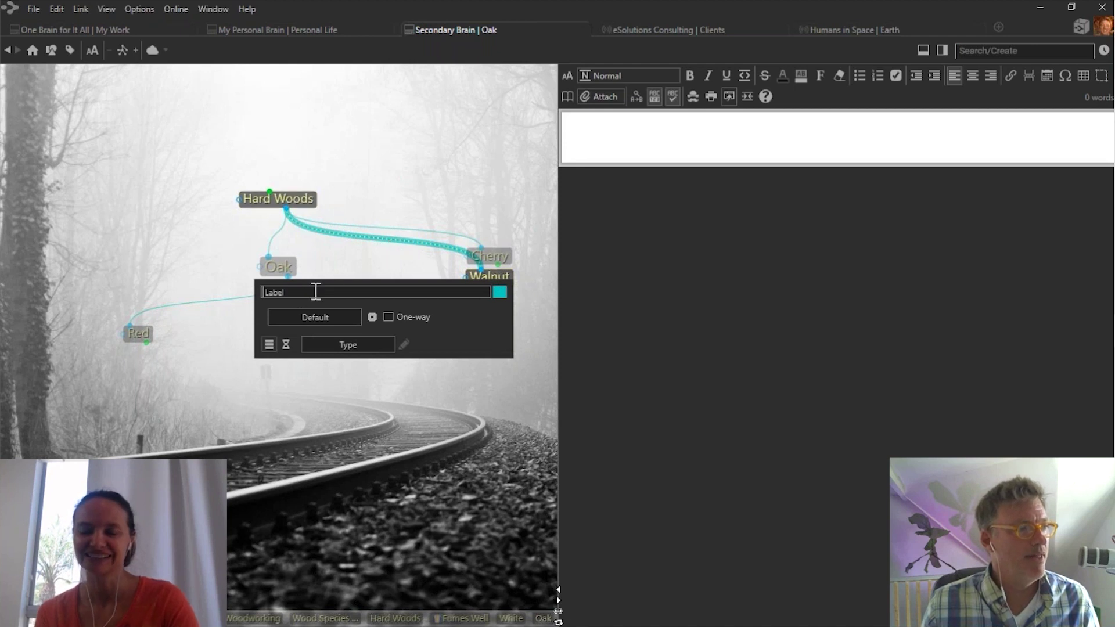
{"action": "type", "text": "Favorite"}
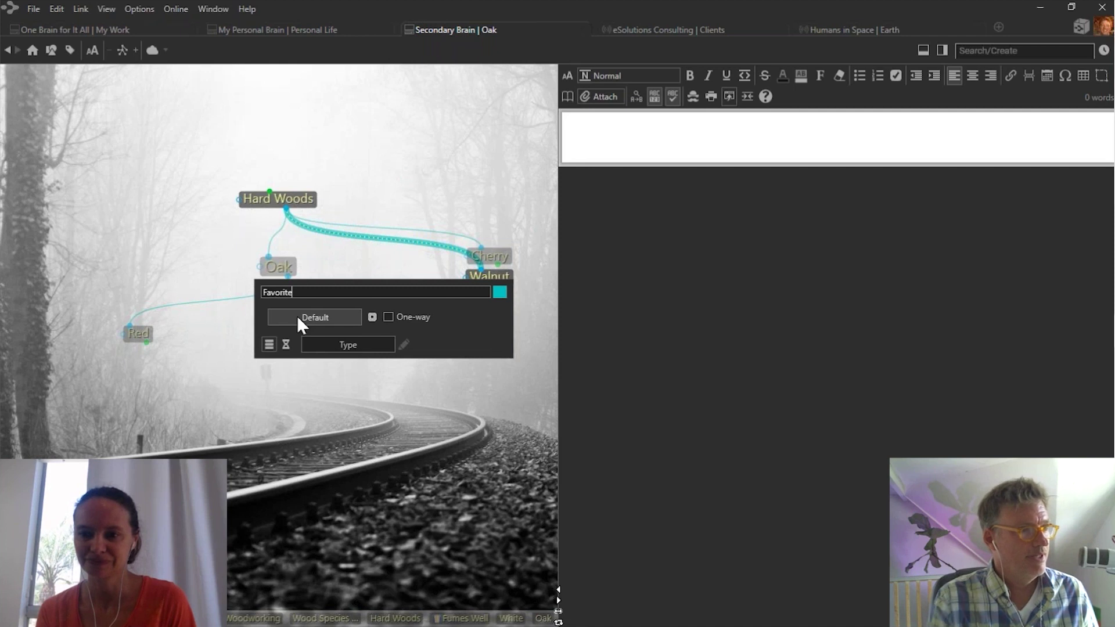
Color the Hard Woods to Walnut link bright green and make Hard Woods the active thought
{"action": "left_click", "coordinate": [500, 292]}
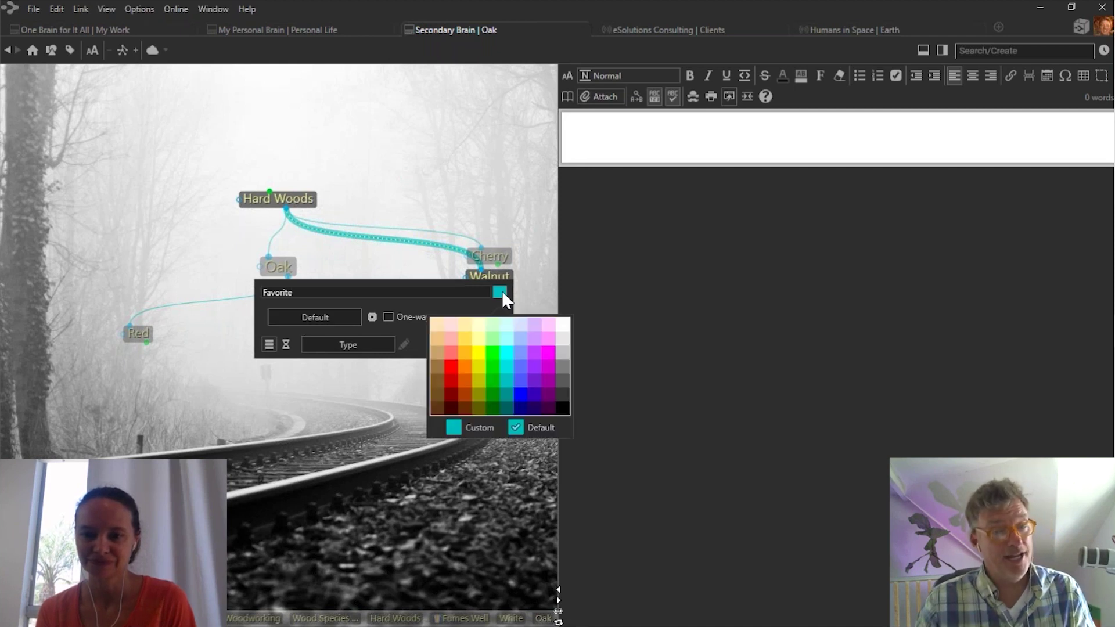
{"action": "left_click", "coordinate": [493, 366]}
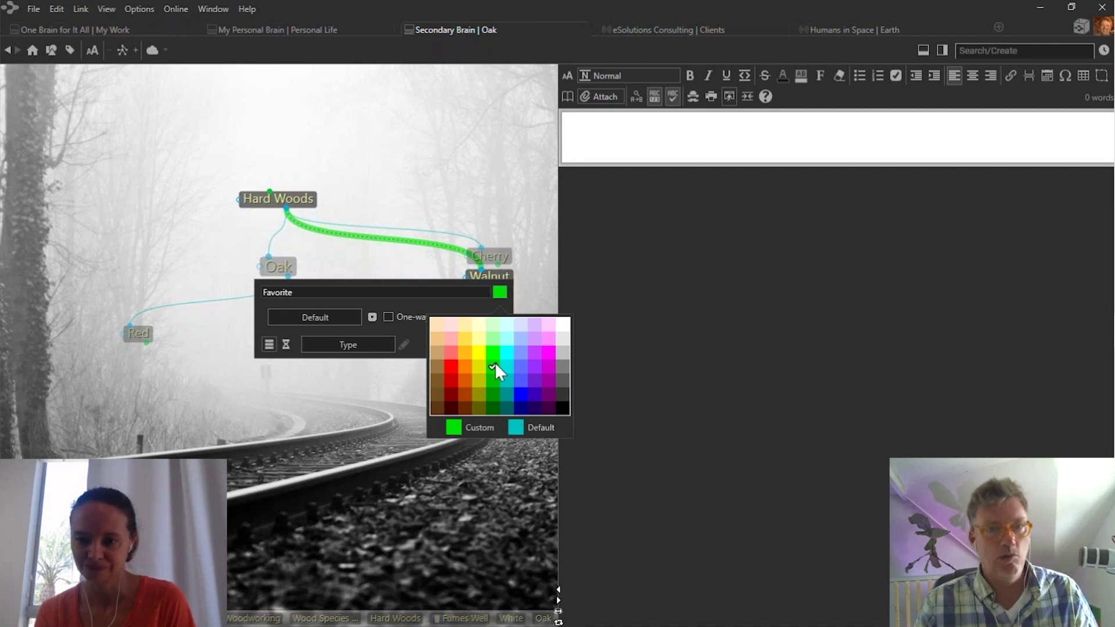
{"action": "left_click", "coordinate": [511, 216]}
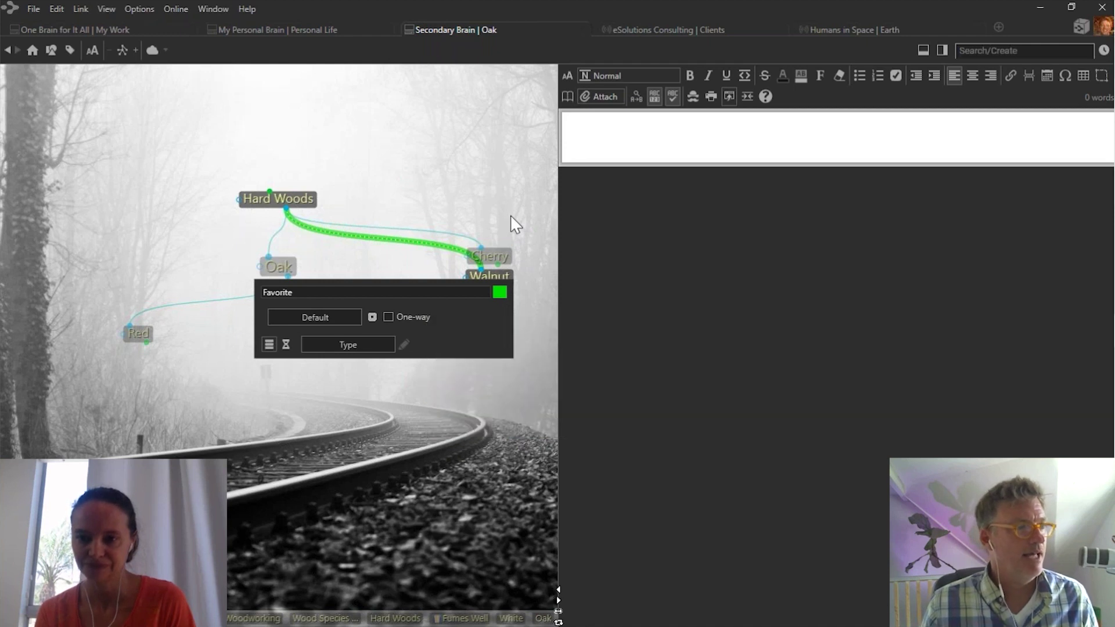
{"action": "left_click", "coordinate": [511, 216]}
{"action": "left_click", "coordinate": [263, 204]}
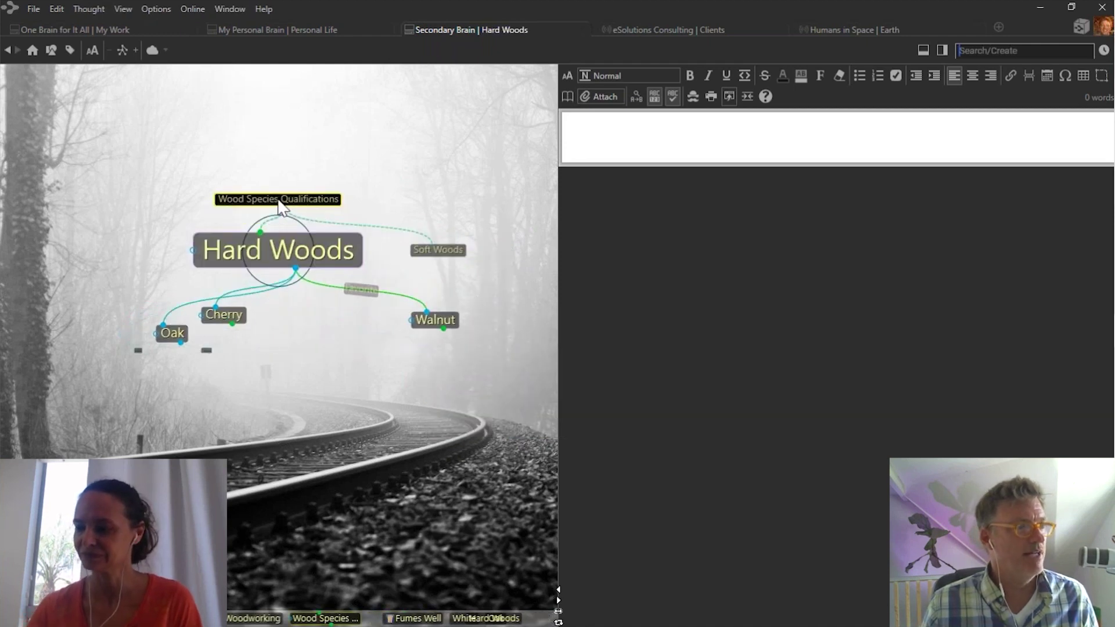